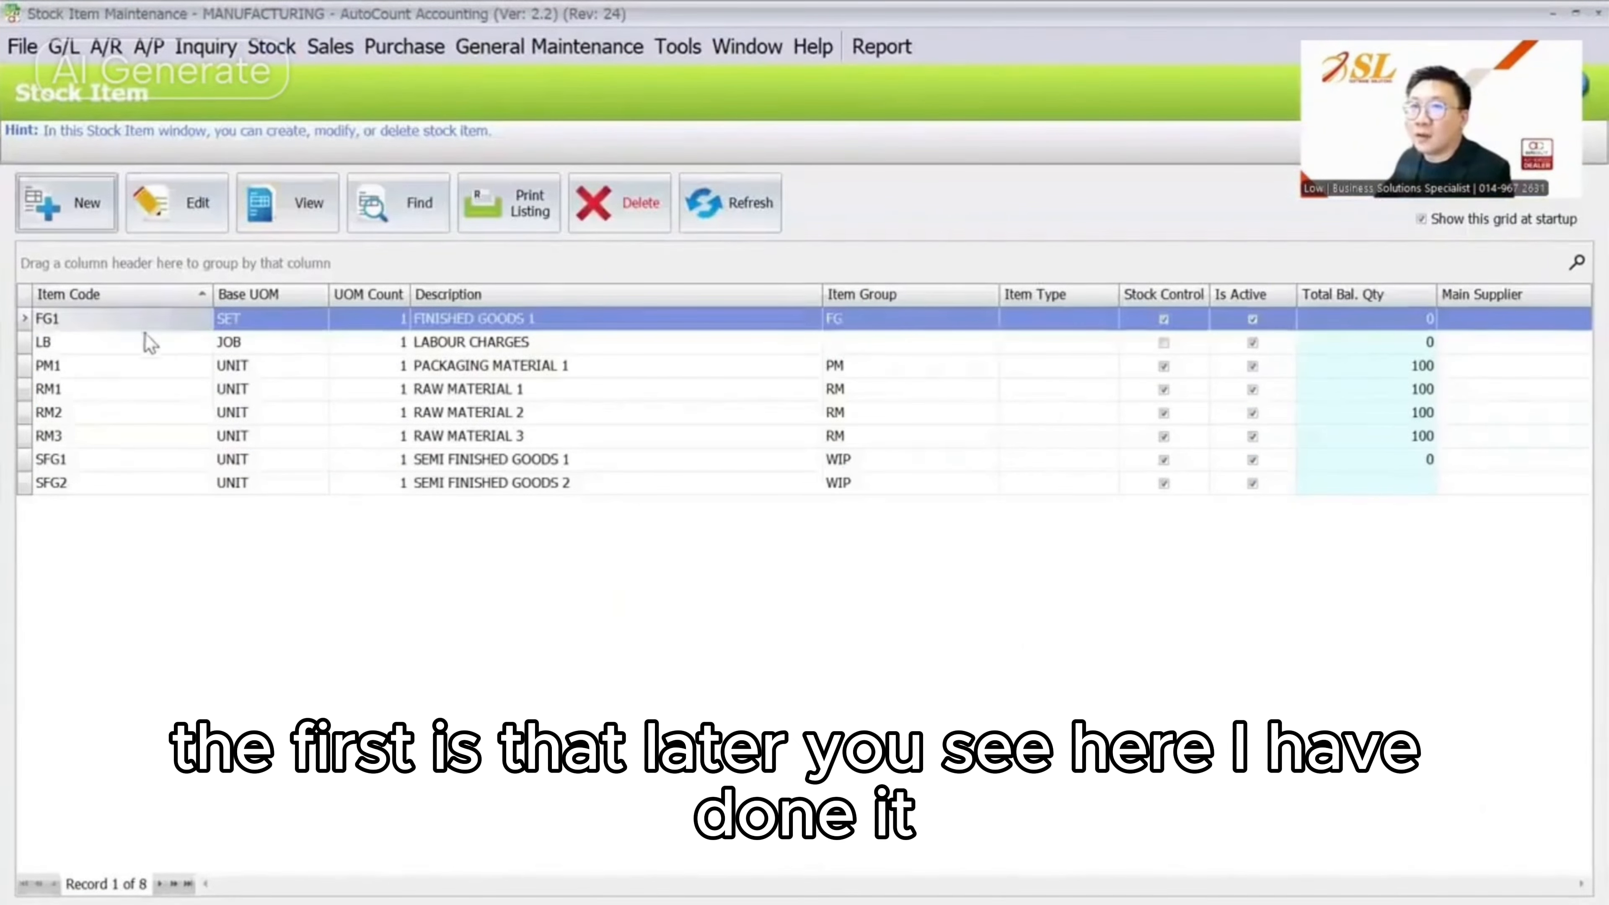
Go through the labour, packaging and raw material items in the stock item list
{"action": "left_click", "coordinate": [87, 342]}
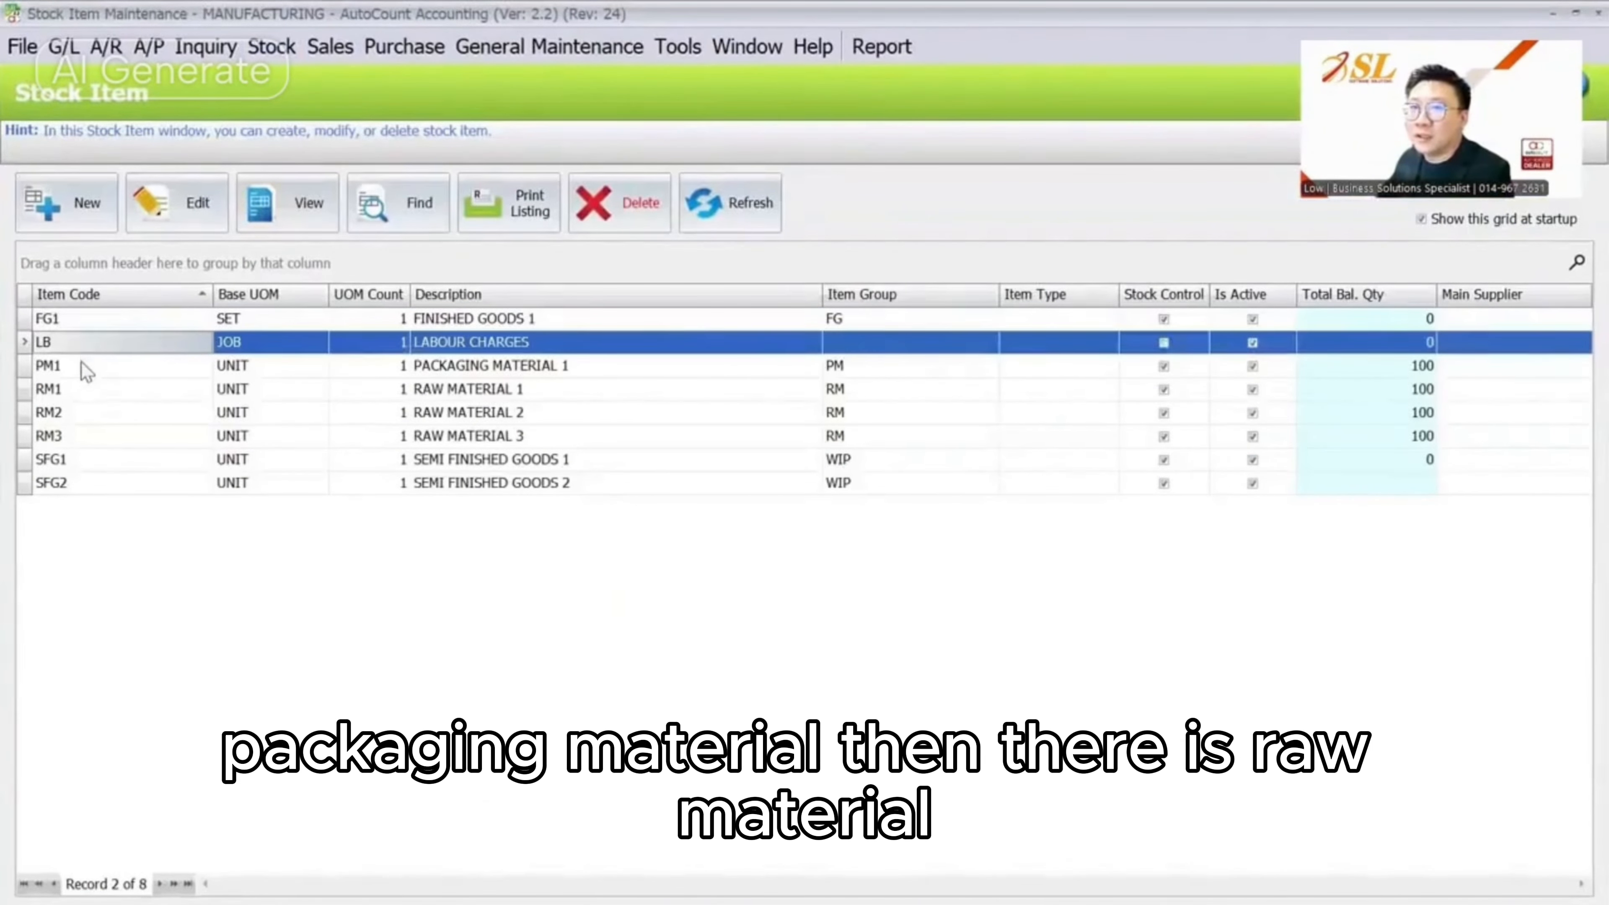
{"action": "left_click", "coordinate": [89, 367]}
{"action": "left_click", "coordinate": [91, 389]}
{"action": "left_click", "coordinate": [89, 412]}
{"action": "left_click", "coordinate": [86, 437]}
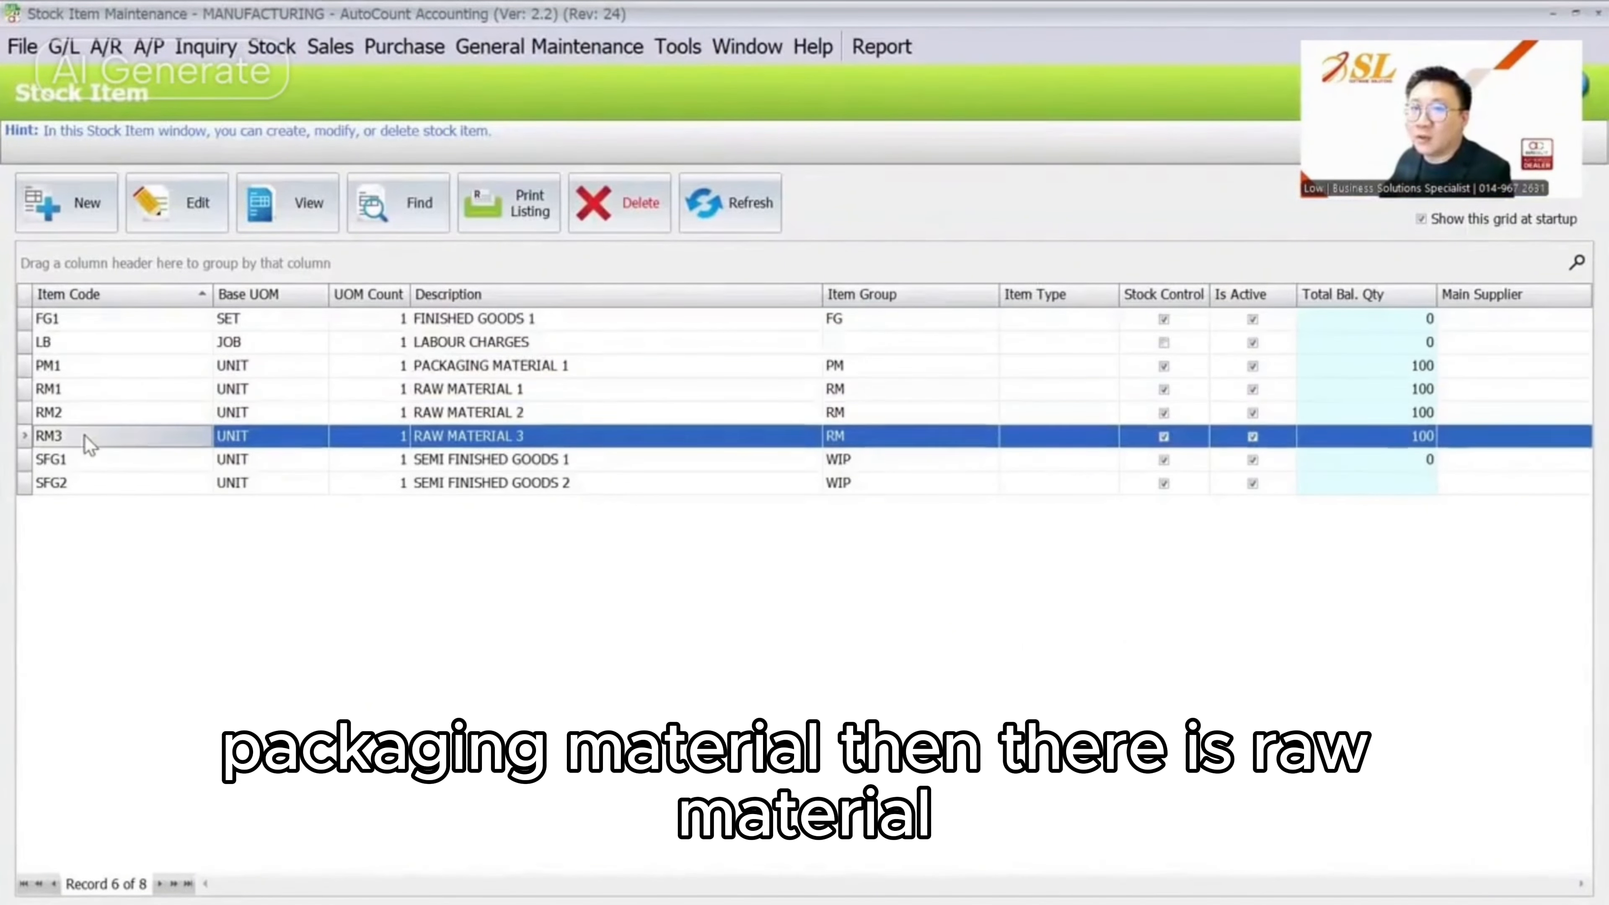
Open the finished goods item FG1 for editing
{"action": "left_click", "coordinate": [166, 323]}
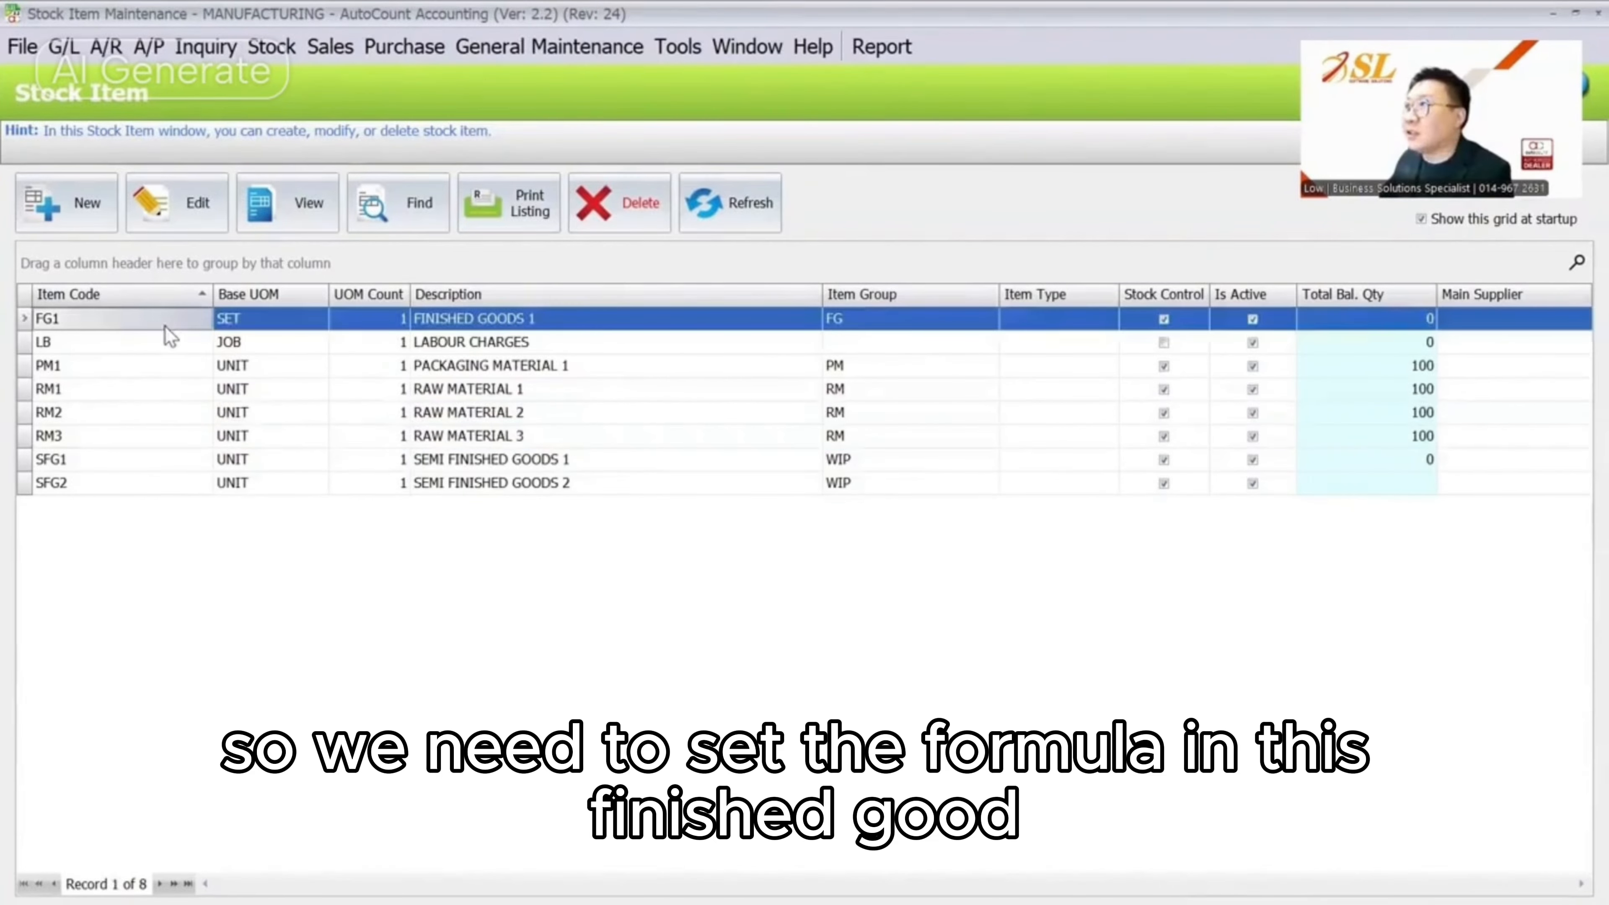
{"action": "left_click", "coordinate": [176, 204]}
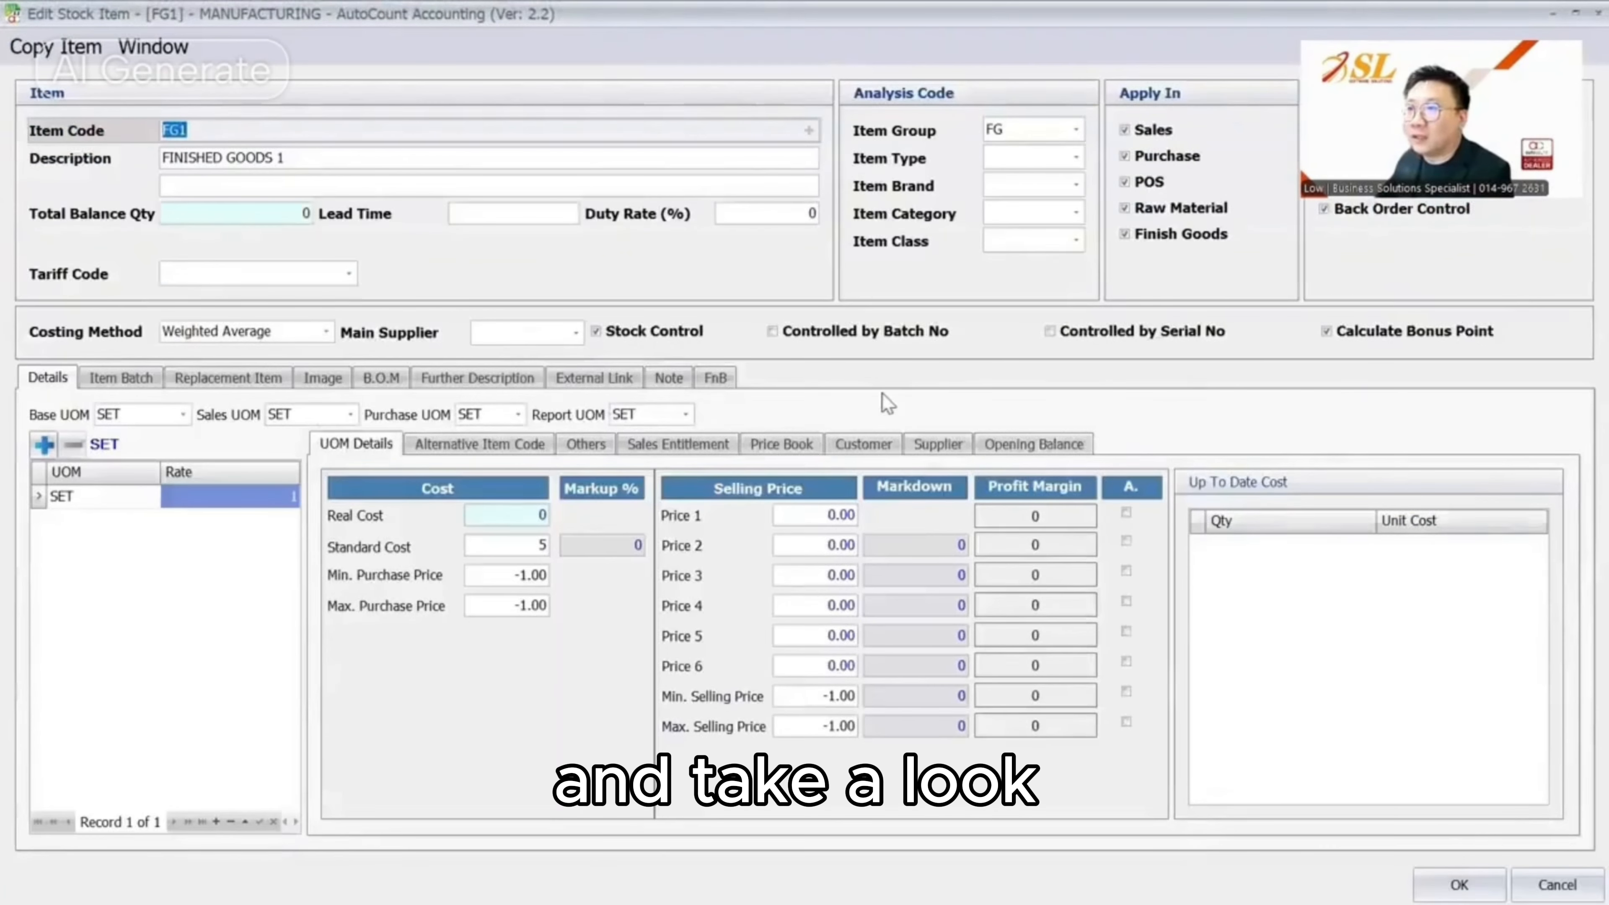
Switch the item form to the simple layout and restore the item advance layout
{"action": "right_click", "coordinate": [881, 392]}
{"action": "left_click", "coordinate": [959, 637]}
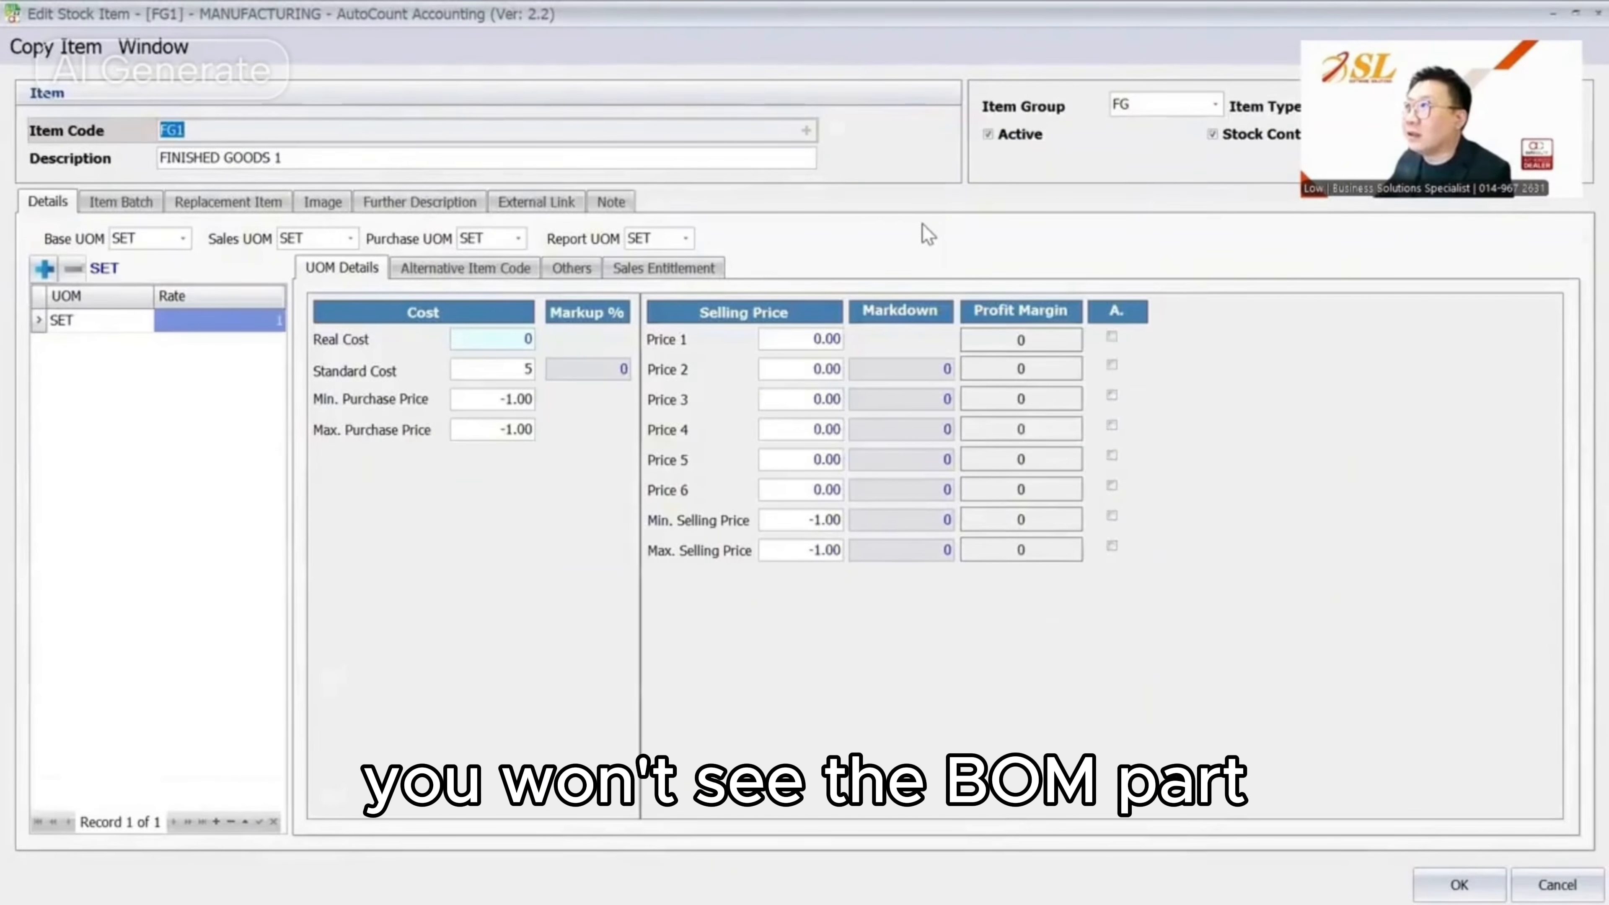
{"action": "right_click", "coordinate": [922, 223]}
{"action": "right_click", "coordinate": [869, 204]}
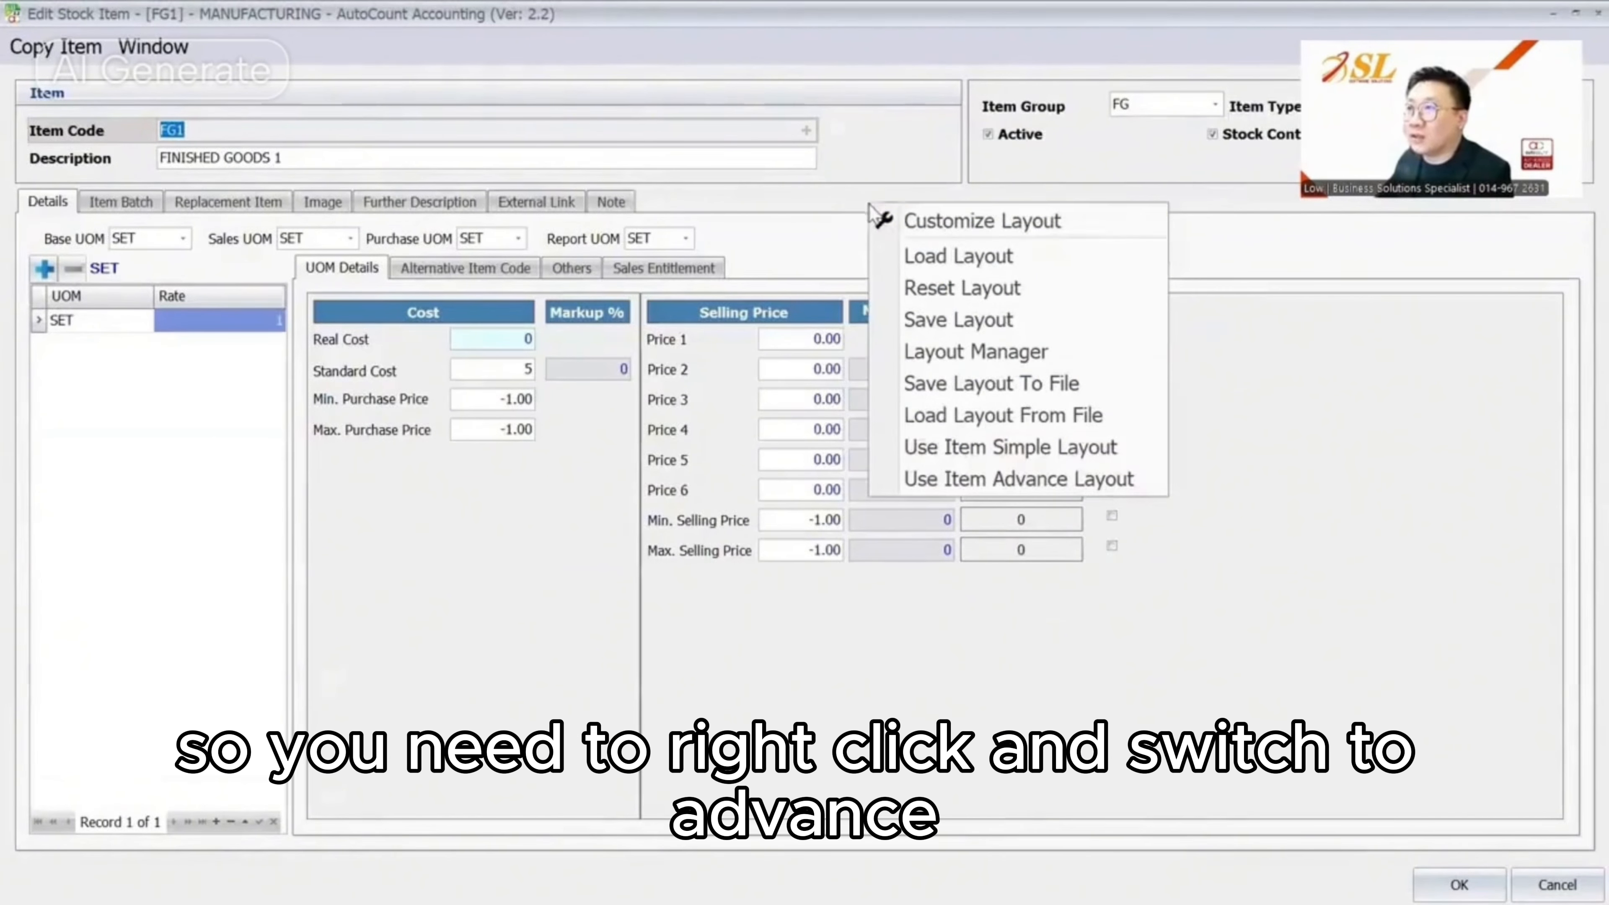
{"action": "left_click", "coordinate": [934, 479]}
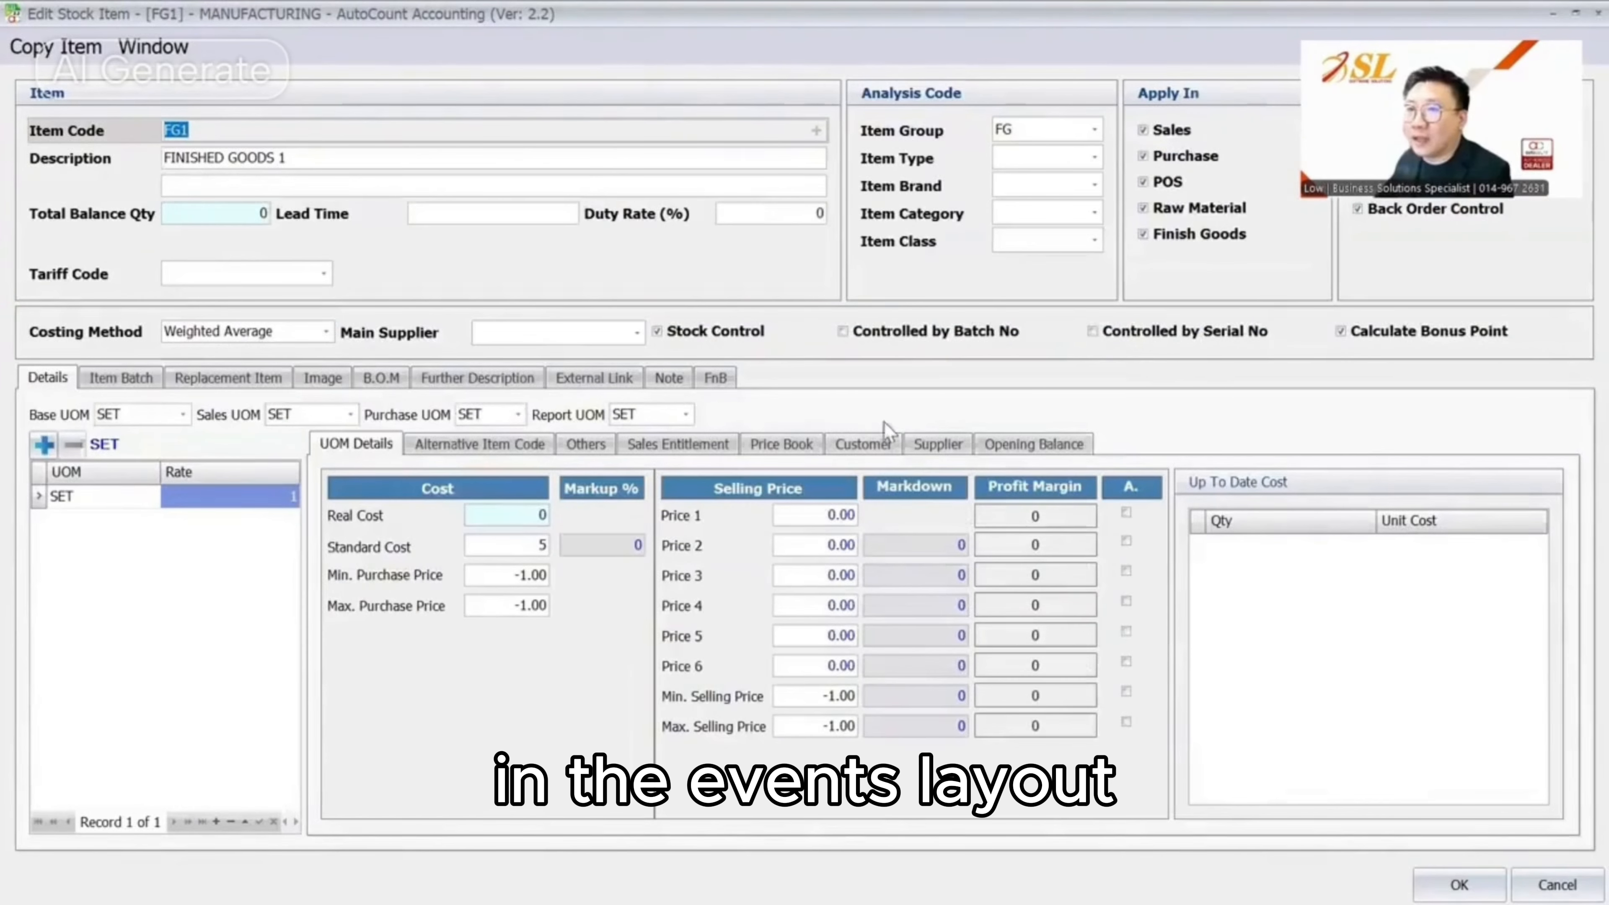
Examine FG1's bill of materials, checking the quantities of sub-items RM1, RM2, PM1 and LB
{"action": "left_click", "coordinate": [380, 378]}
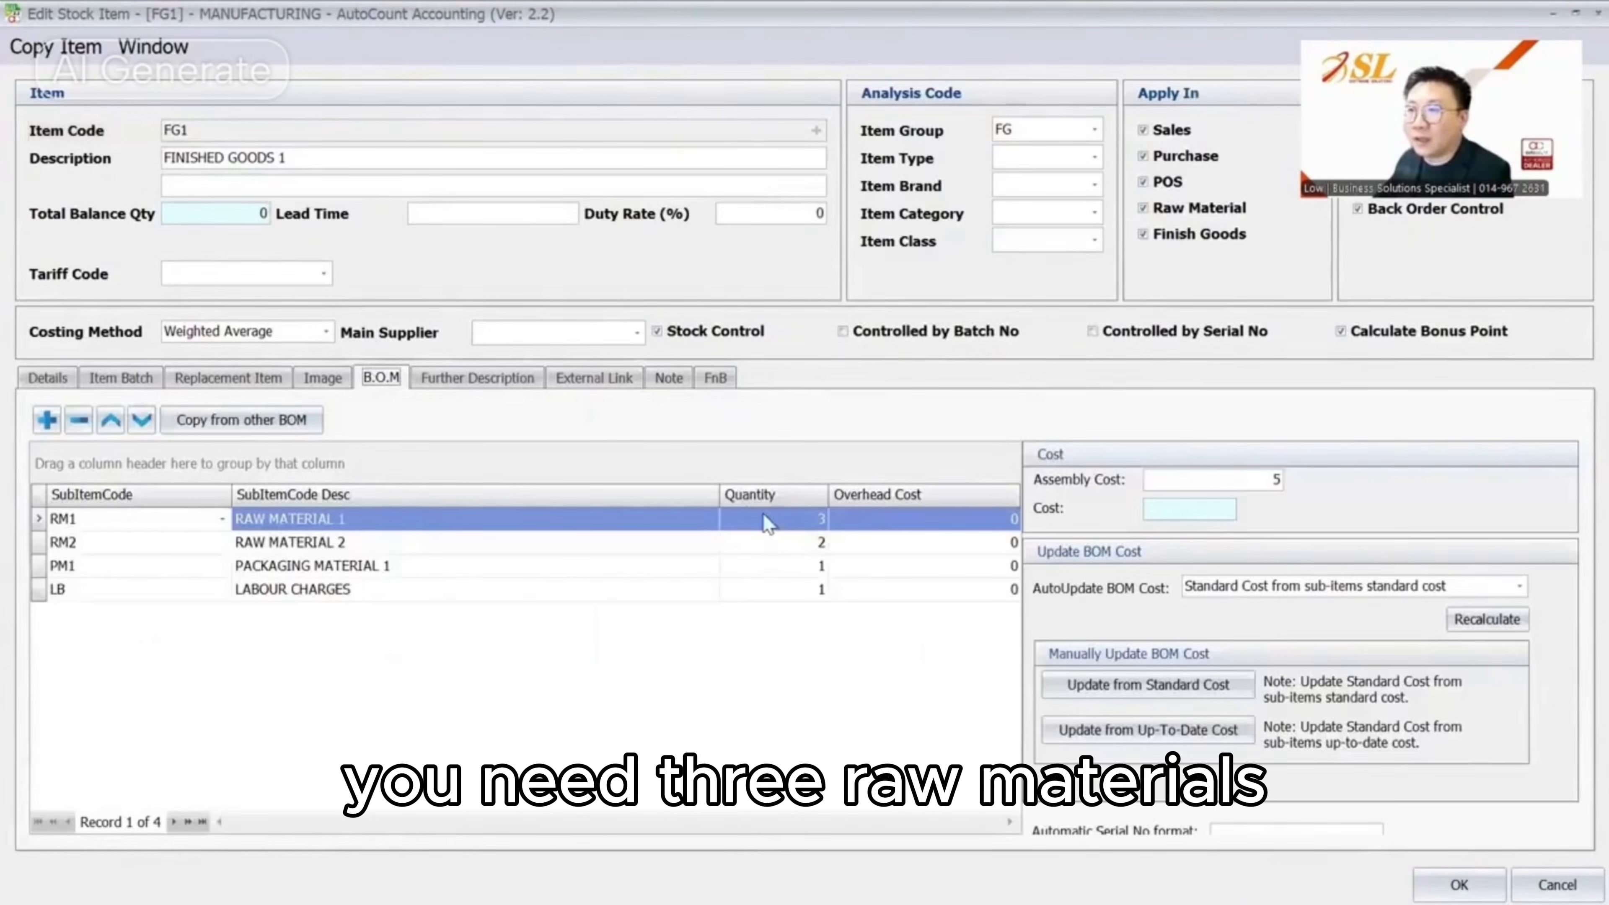
{"action": "left_click", "coordinate": [109, 543]}
{"action": "left_click", "coordinate": [93, 565]}
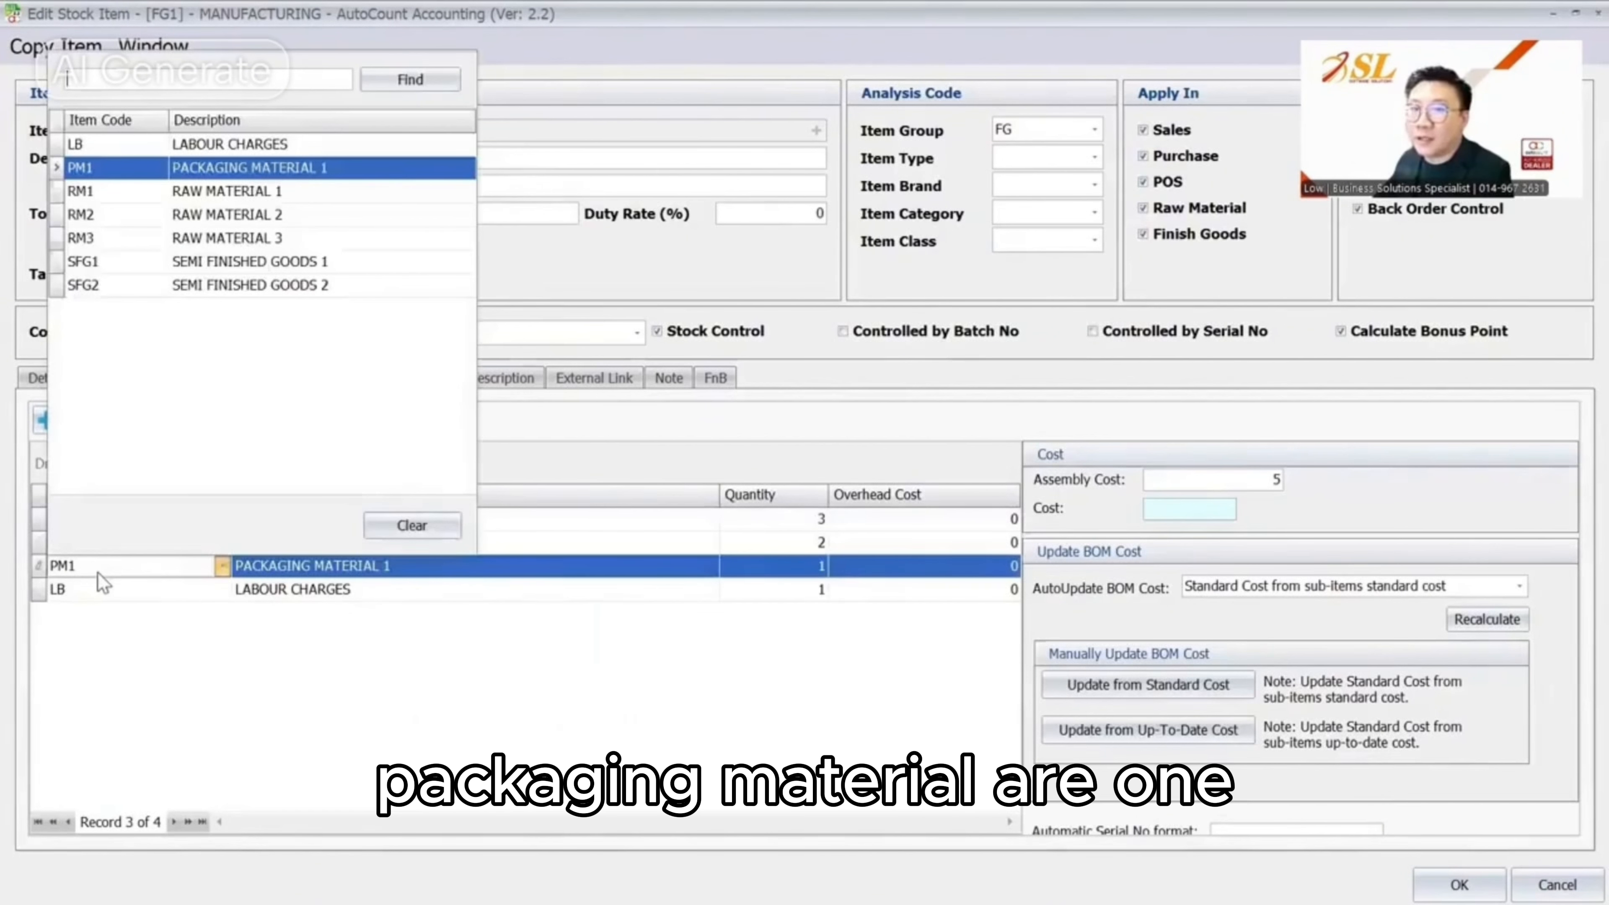
{"action": "left_click", "coordinate": [137, 570]}
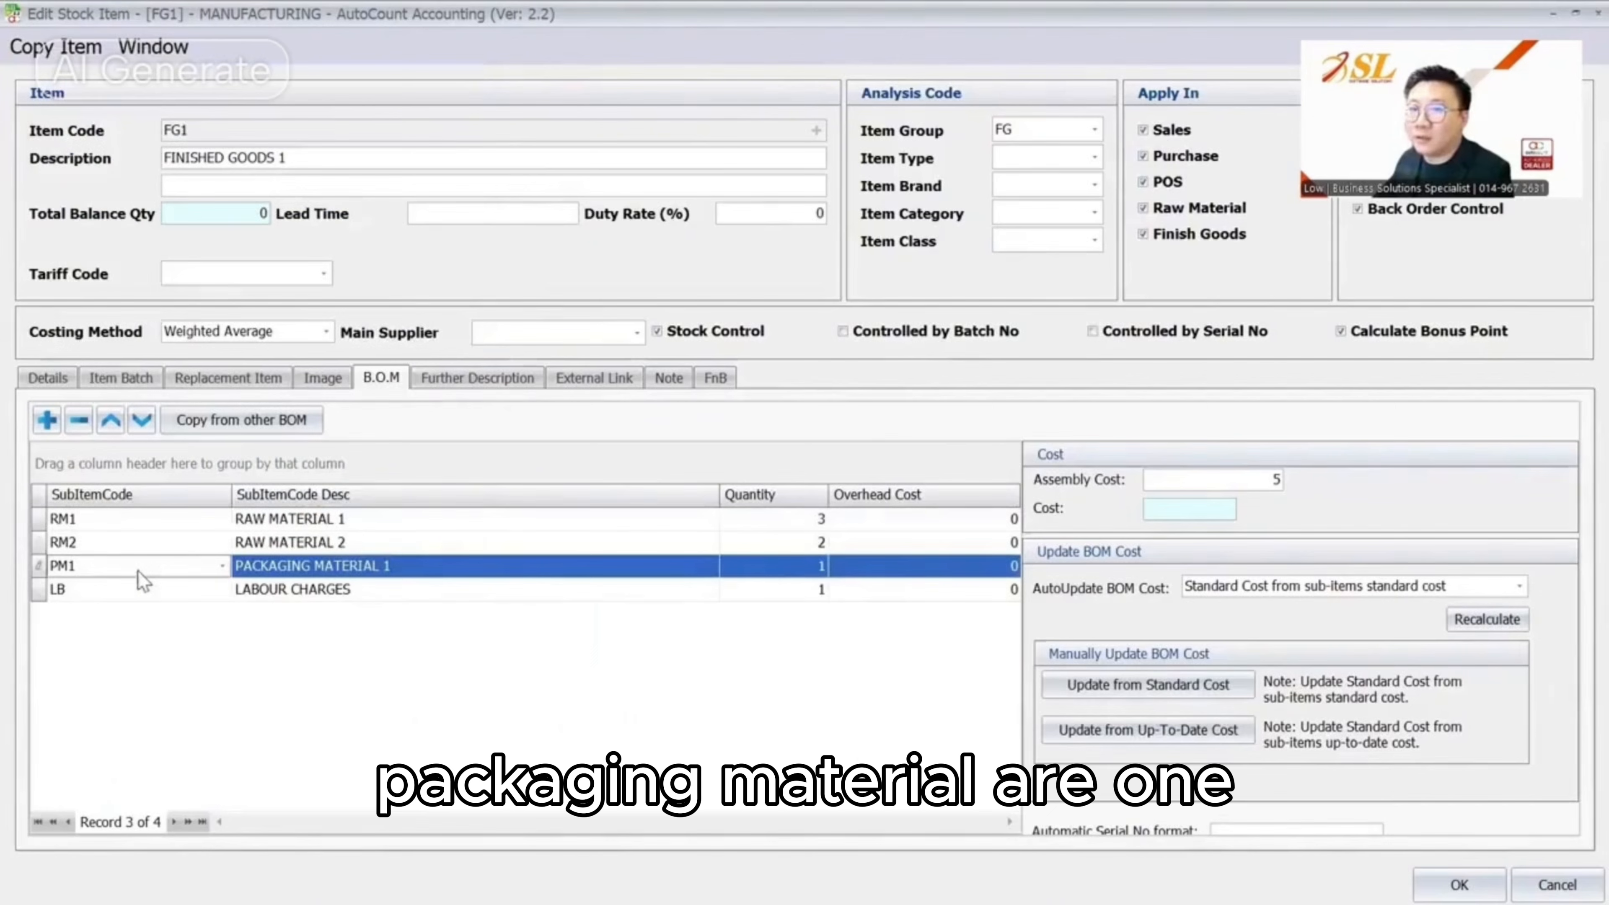
{"action": "left_click", "coordinate": [612, 591]}
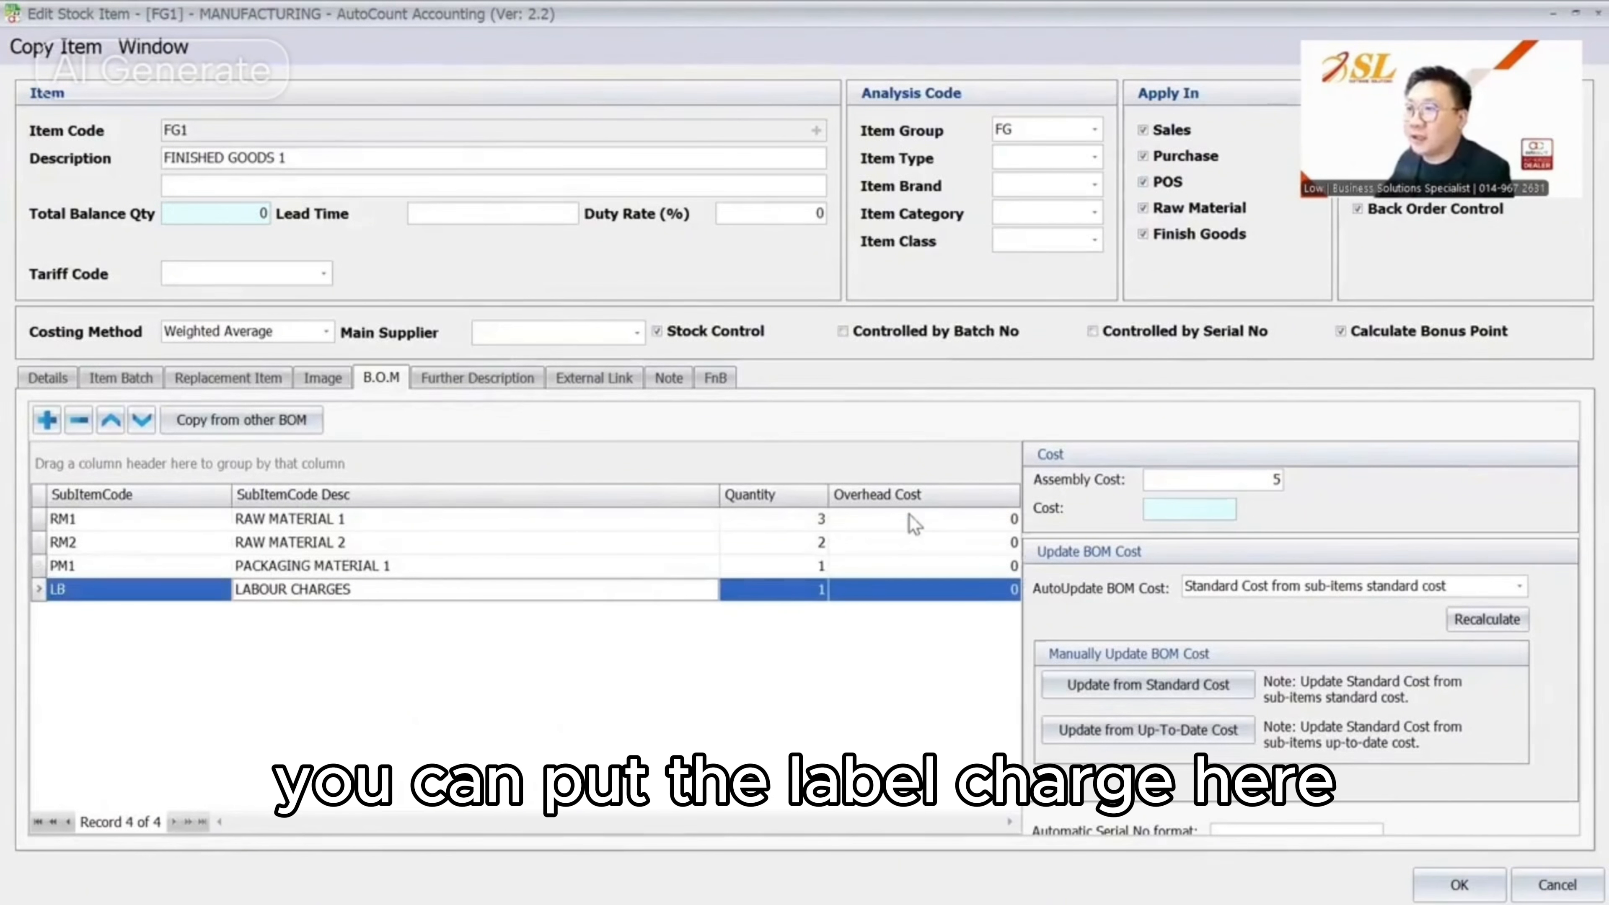
Try an overhead cost of 10 on the RM1 sub-item, reset it to 0 and check the assembly cost
{"action": "left_click_drag", "start_coordinate": [909, 516], "coordinate": [1036, 517]}
{"action": "left_click_drag", "start_coordinate": [1235, 484], "coordinate": [1300, 483]}
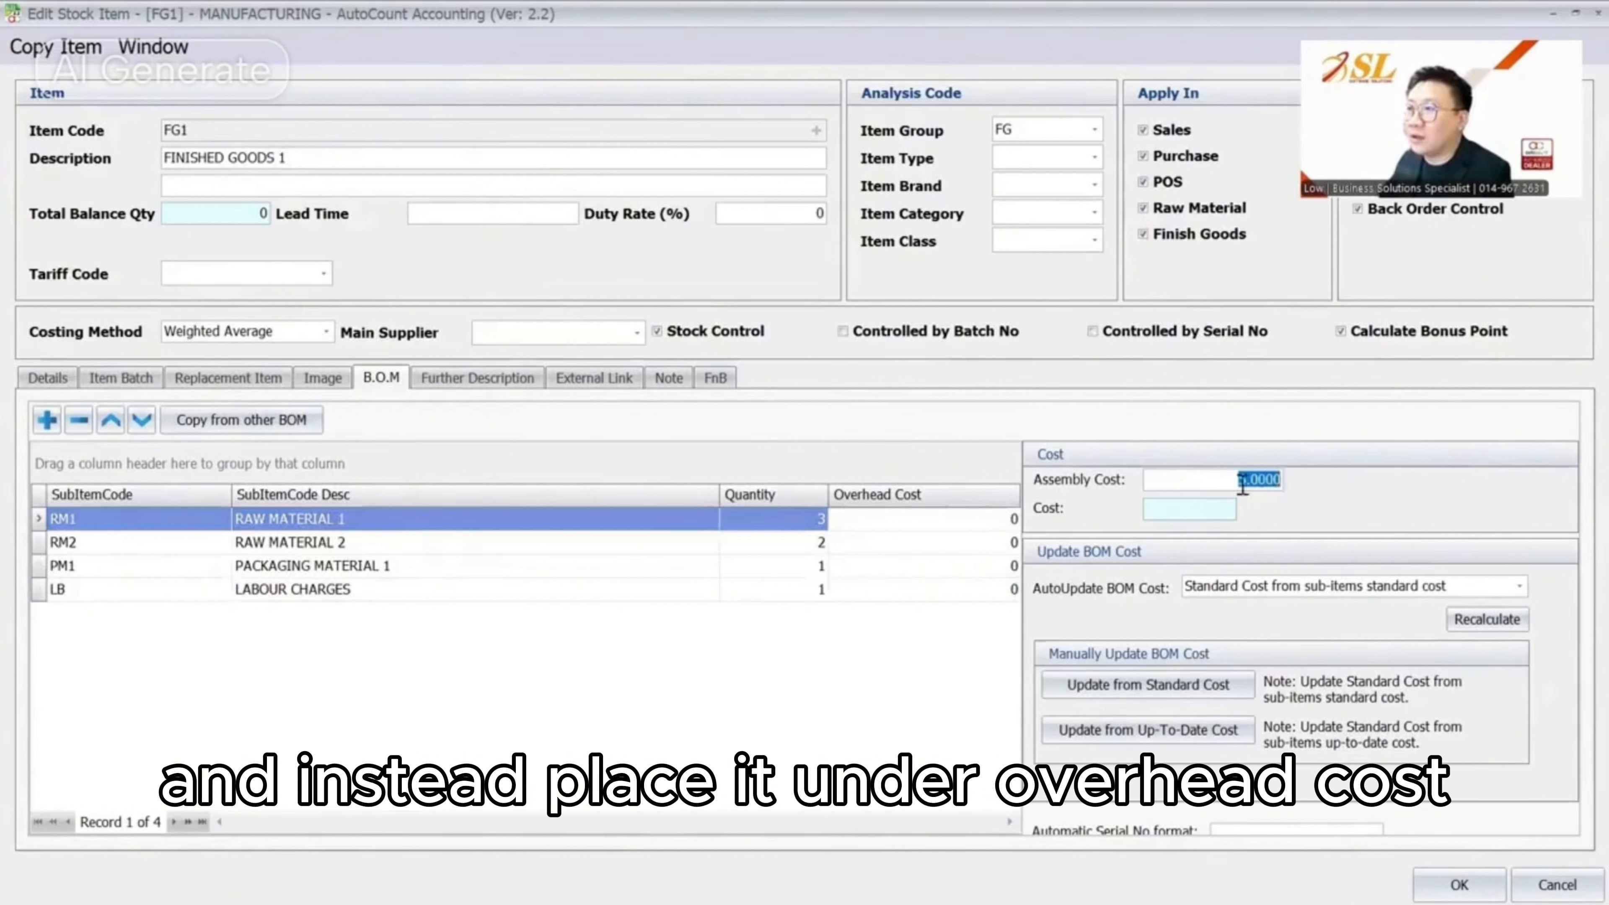
{"action": "left_click_drag", "start_coordinate": [974, 519], "coordinate": [1022, 520]}
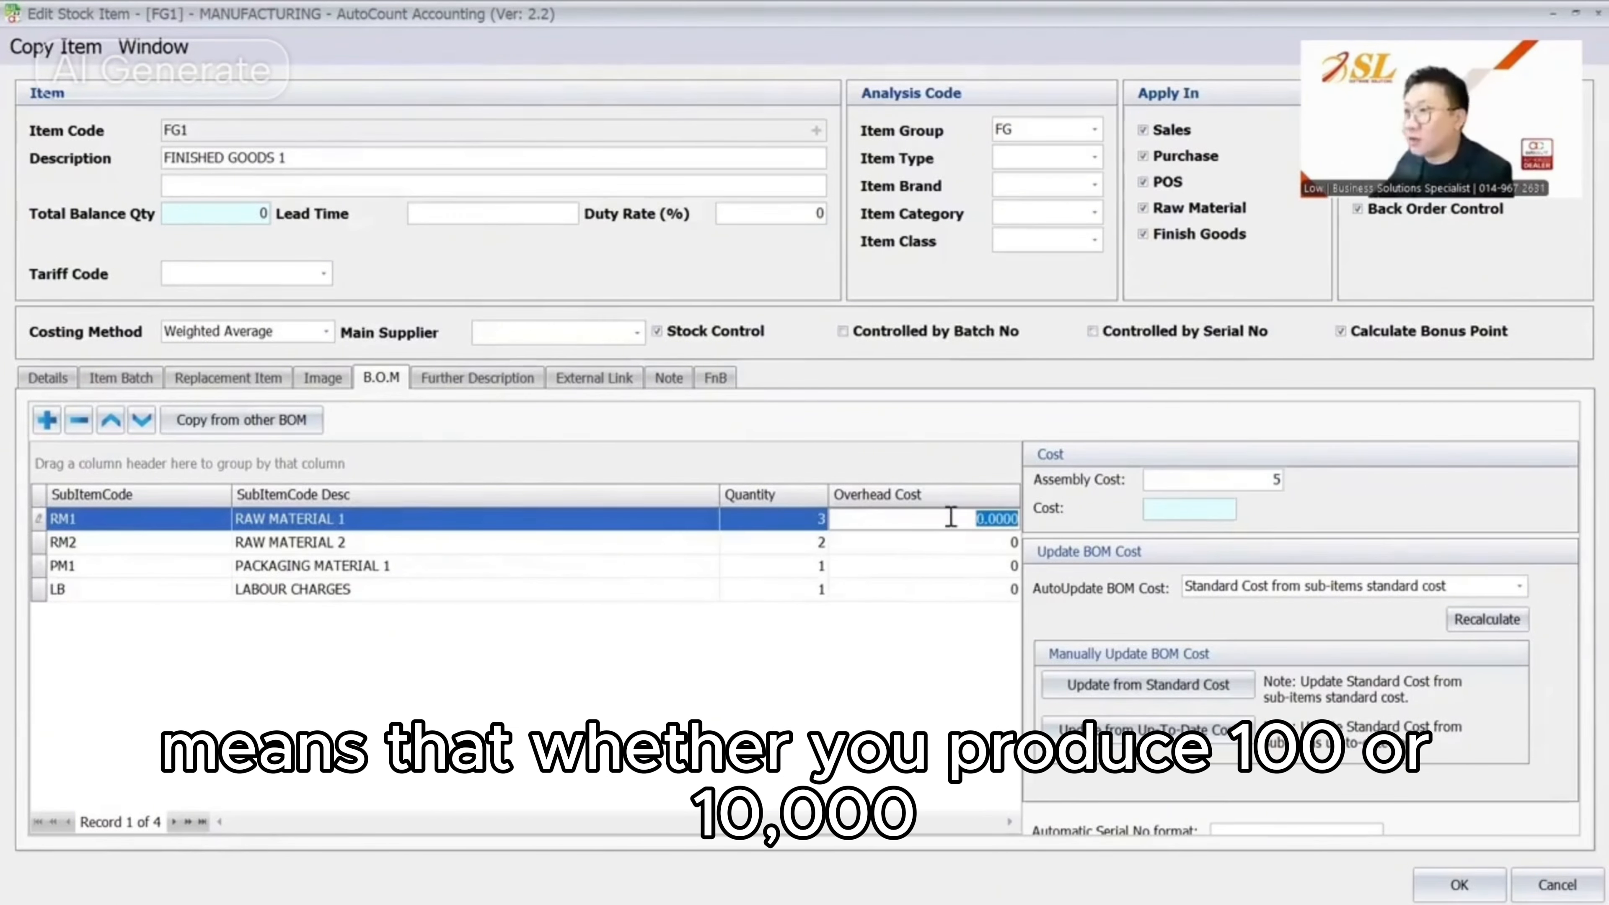
{"action": "type", "text": "10"}
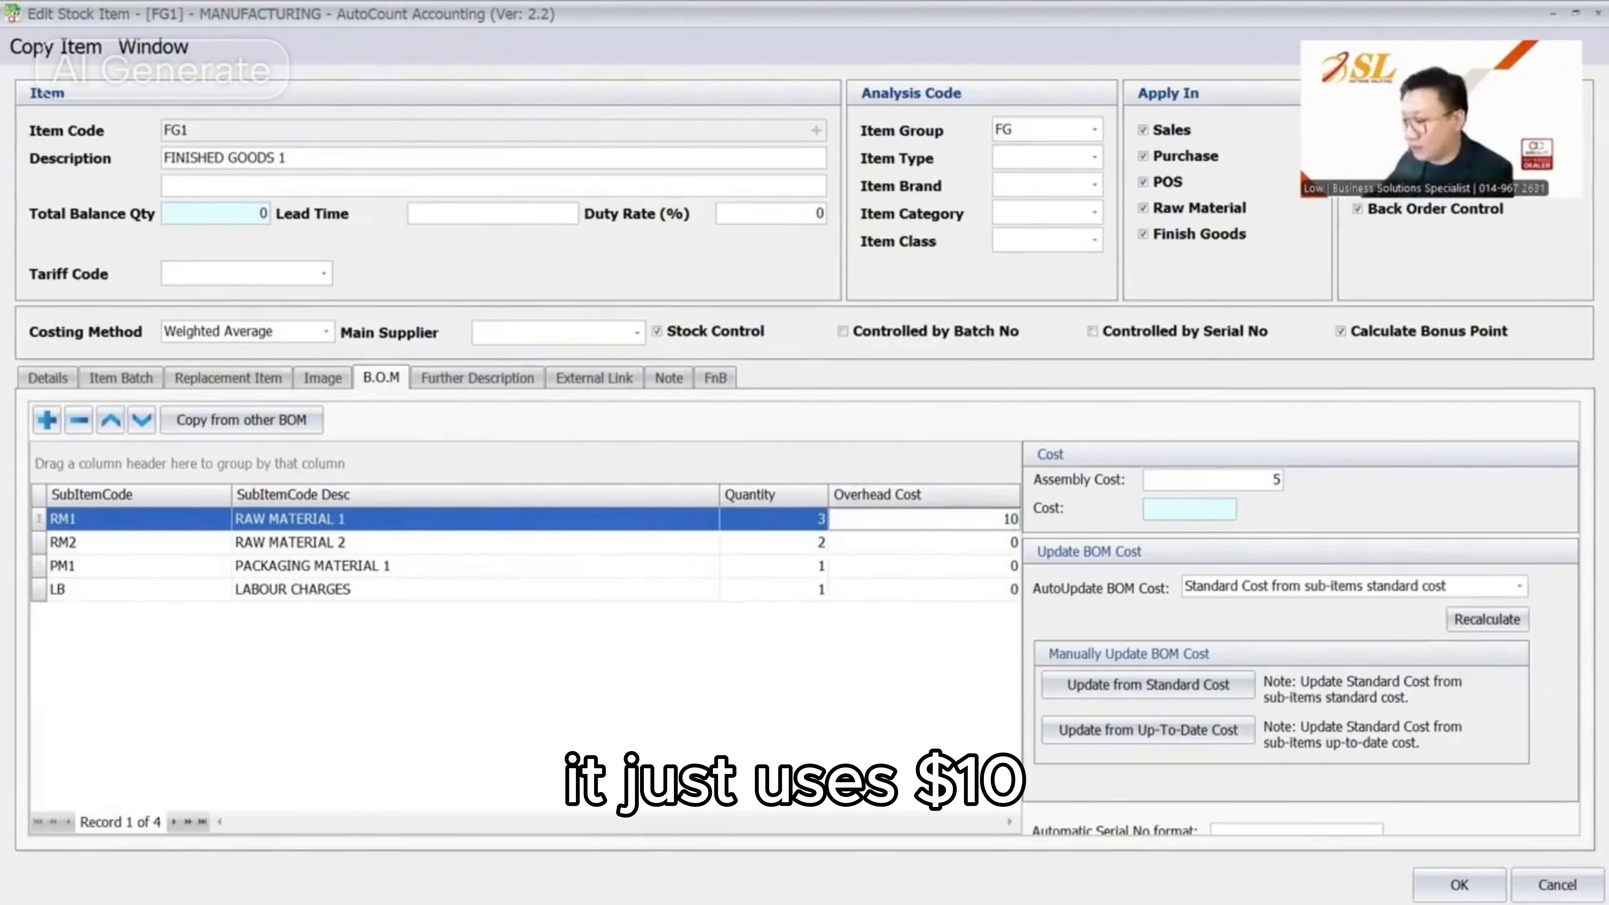
{"action": "left_click", "coordinate": [1215, 482]}
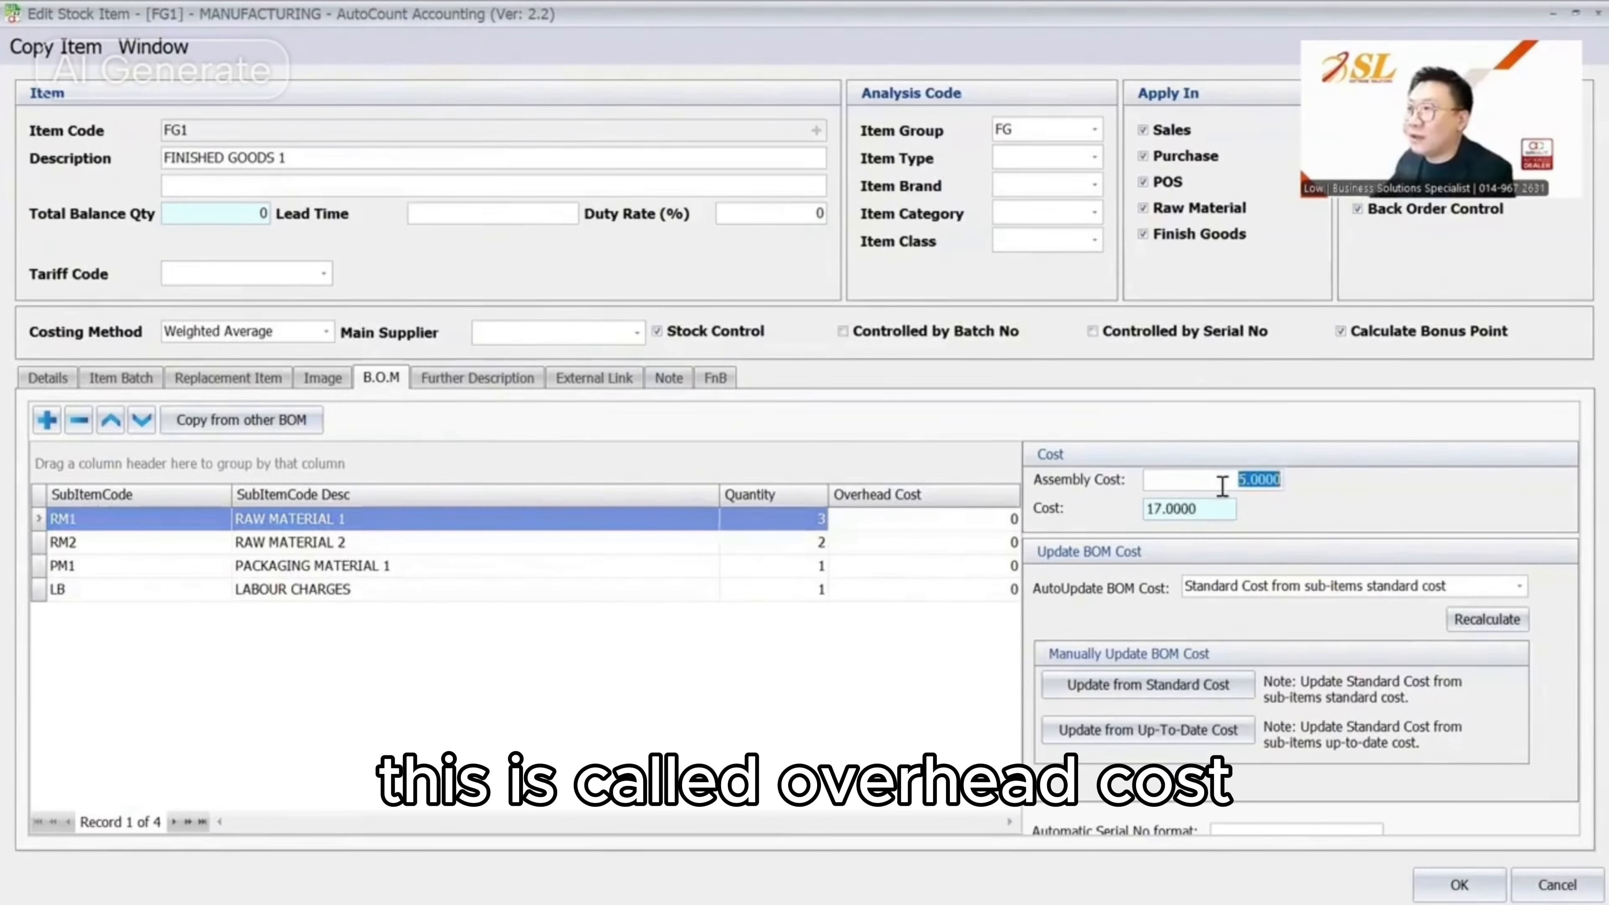
{"action": "left_click", "coordinate": [885, 660]}
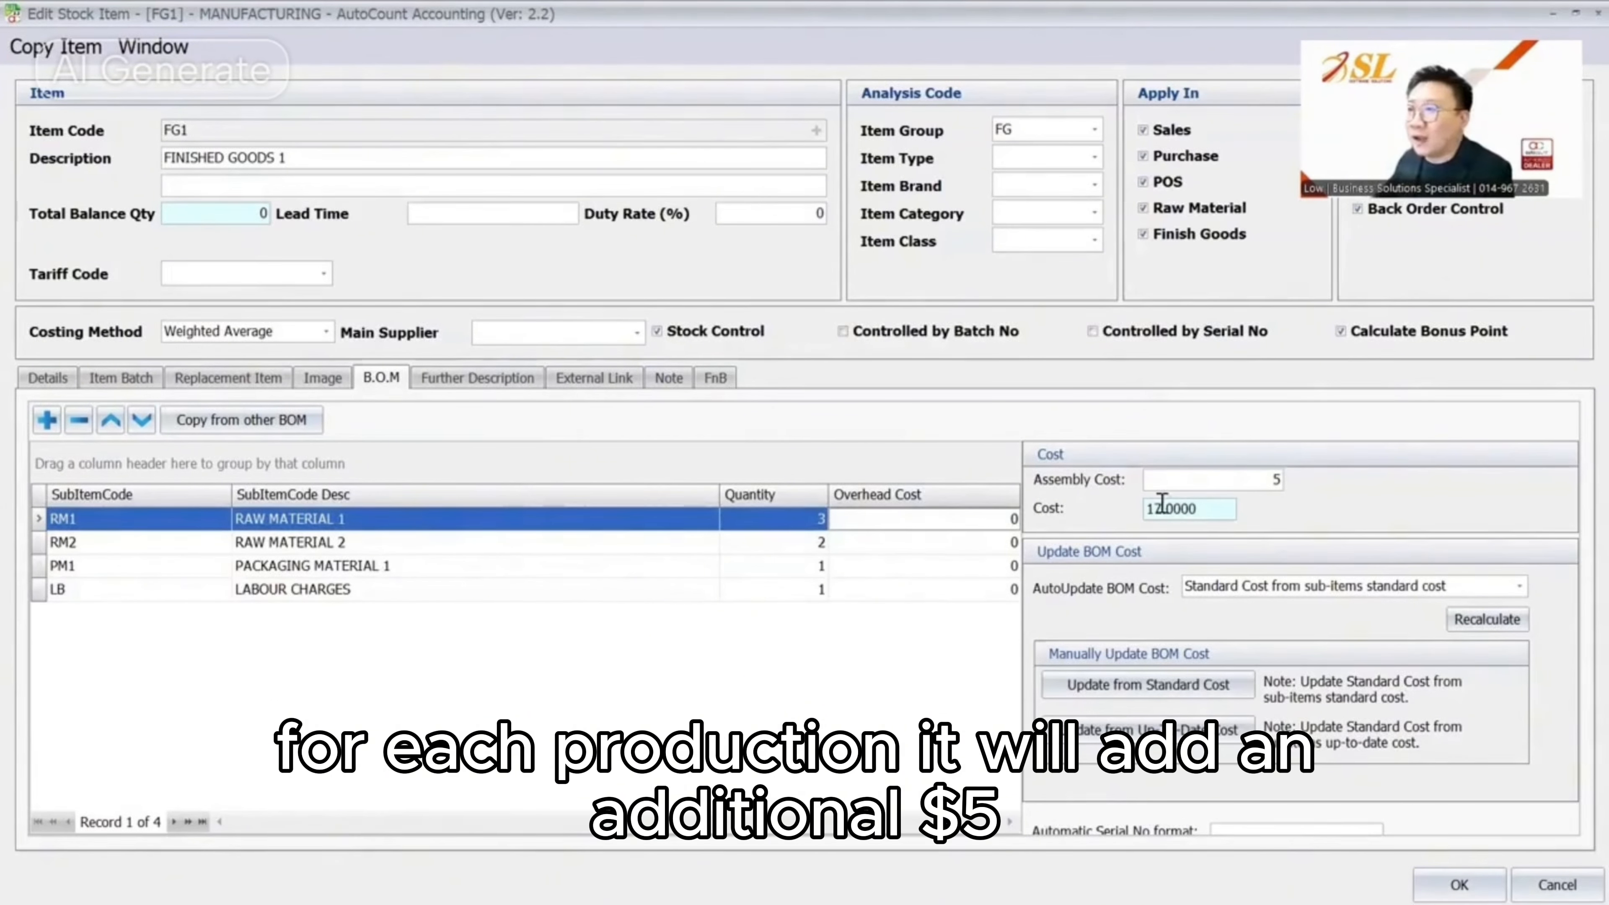
{"action": "left_click", "coordinate": [1215, 479]}
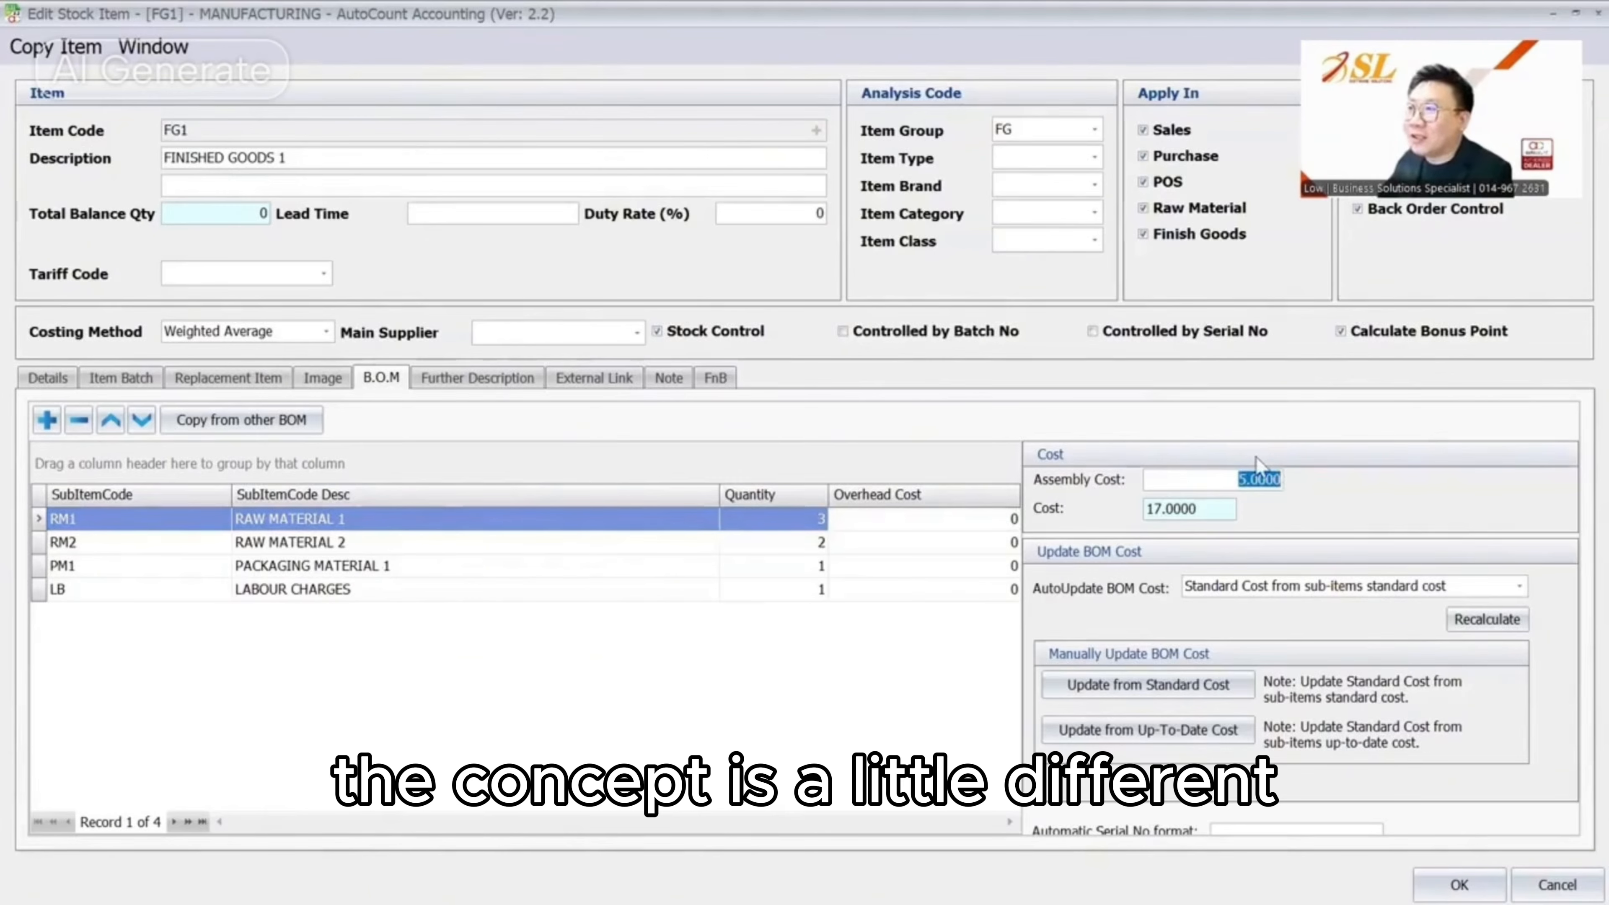
Try an overhead cost of 15 on the RM1 sub-item and return it to 0
{"action": "left_click", "coordinate": [931, 527]}
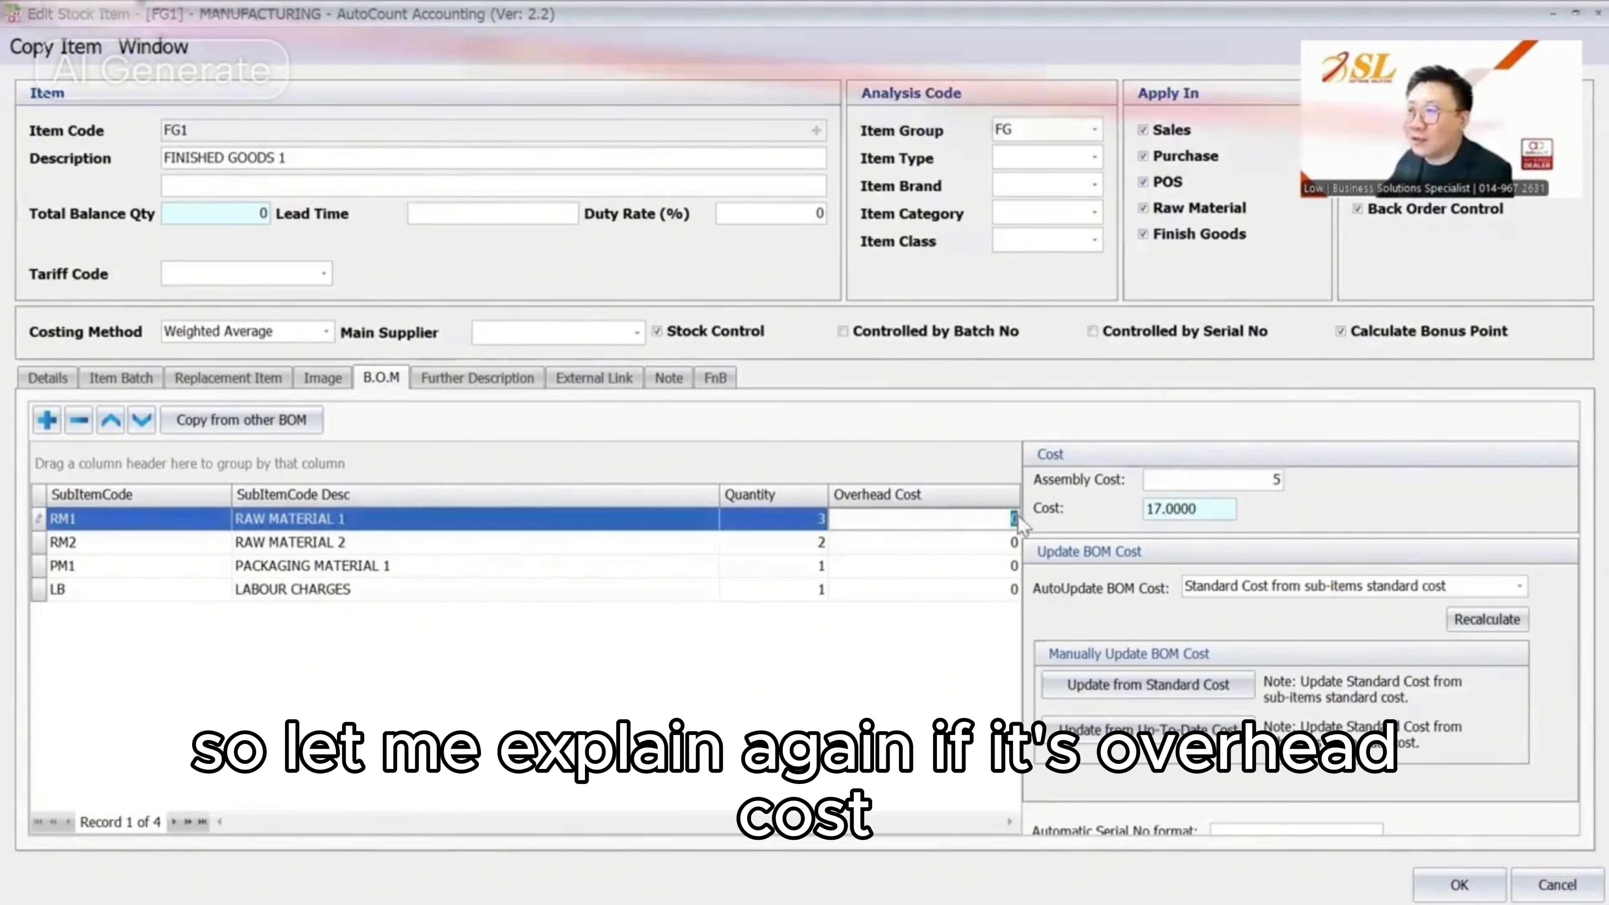
{"action": "type", "text": "15"}
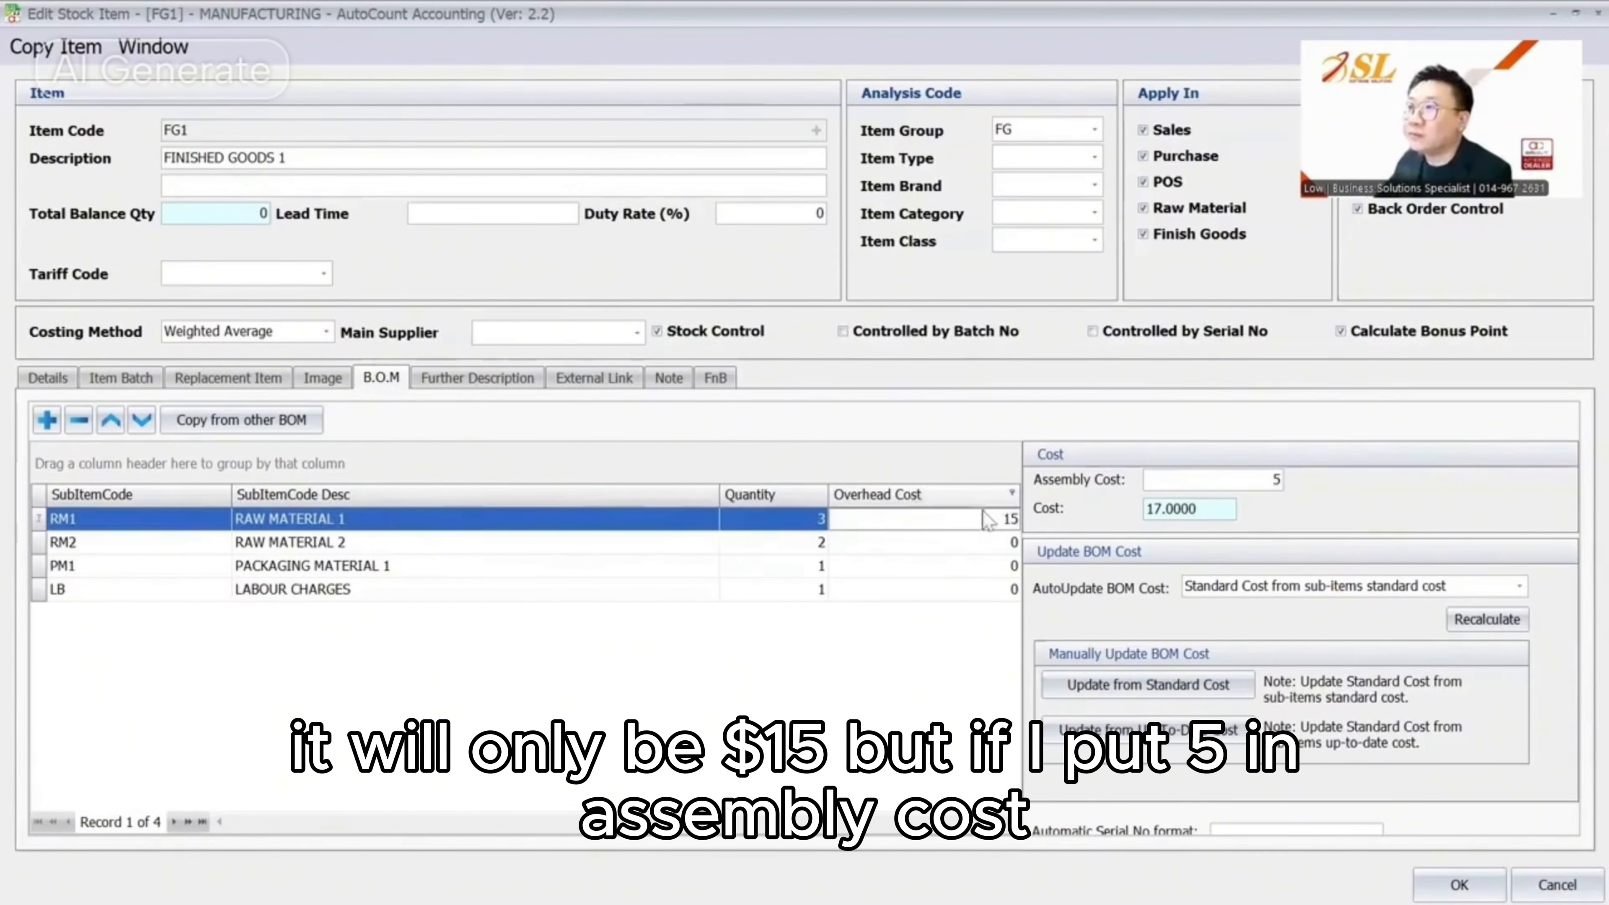
{"action": "left_click_drag", "start_coordinate": [1004, 520], "coordinate": [1025, 526]}
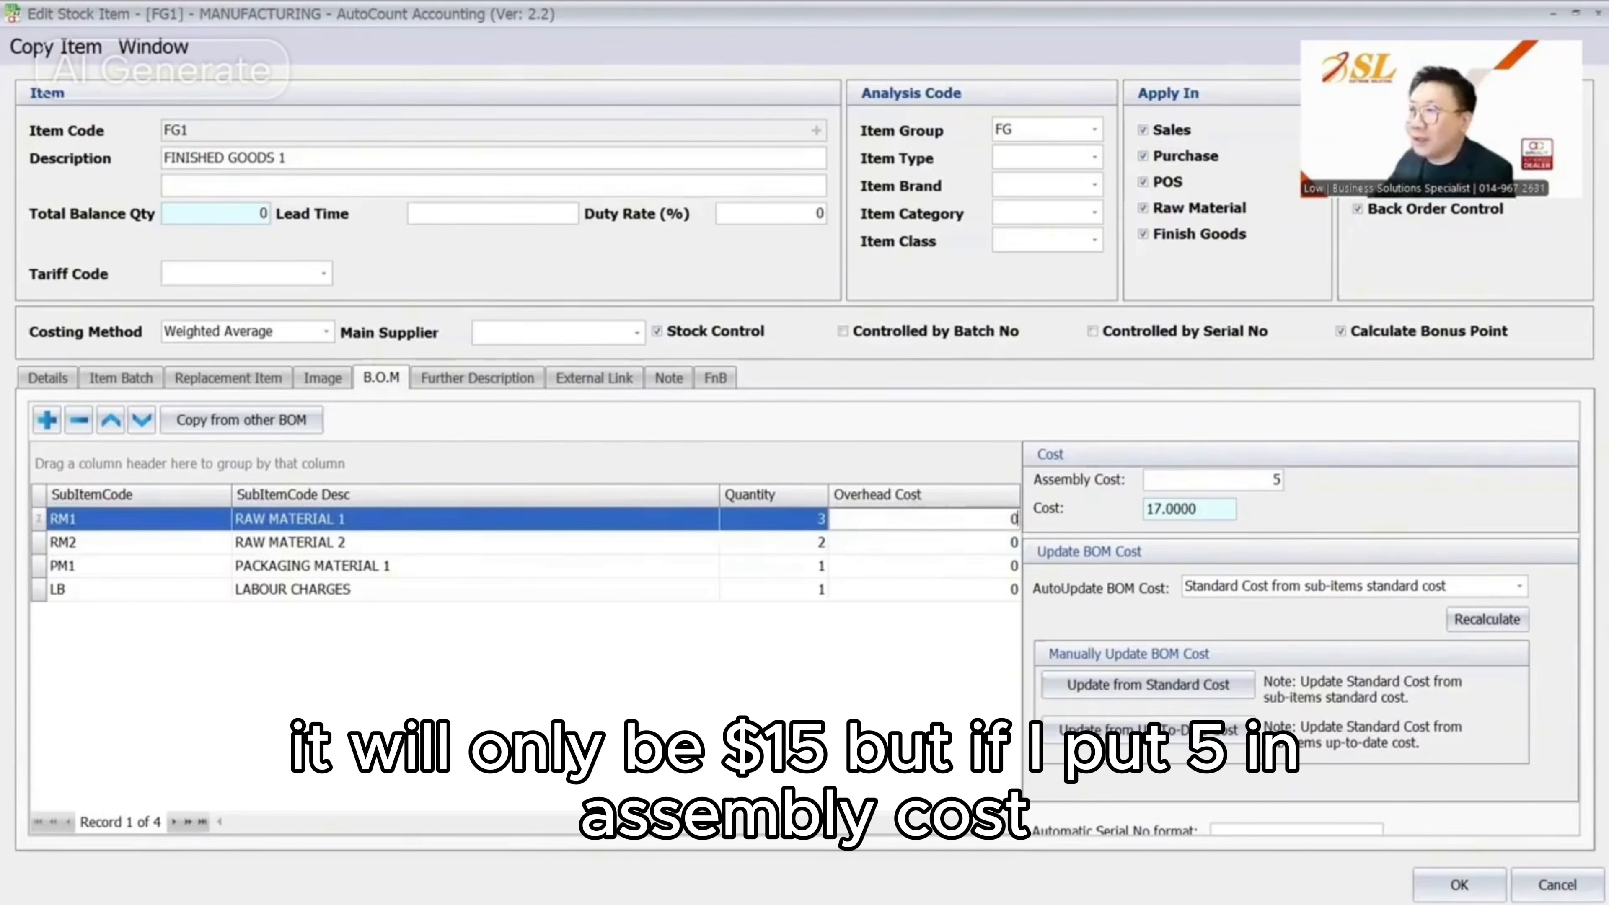
Check FG1's assembly cost, then save the stock item and close its edit form
{"action": "left_click", "coordinate": [1263, 486]}
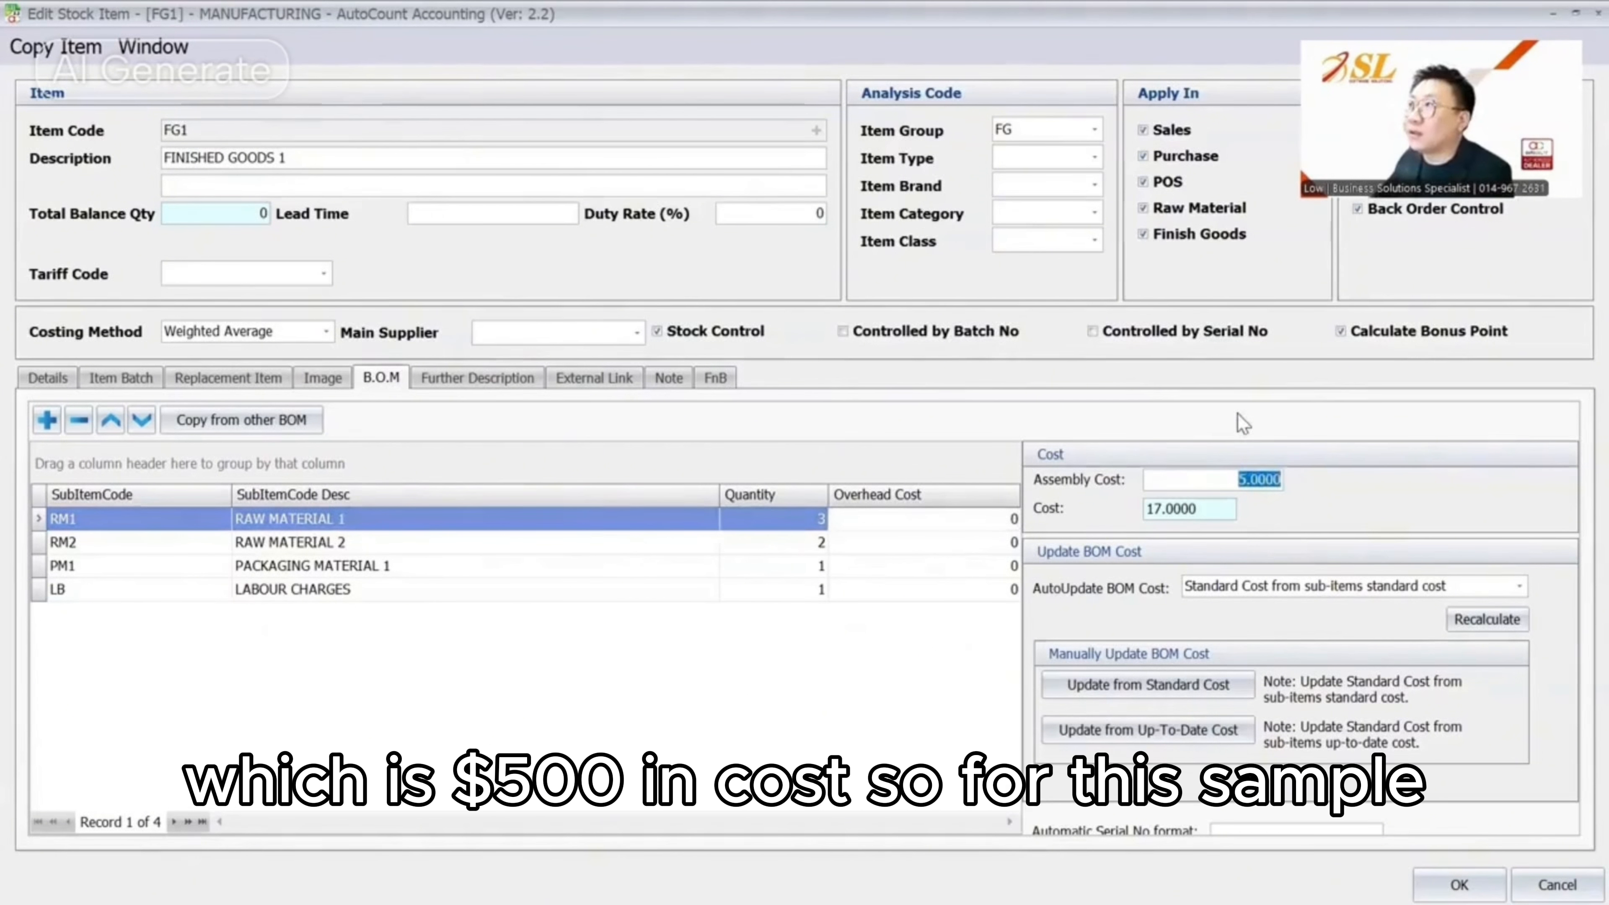
{"action": "left_click", "coordinate": [913, 618]}
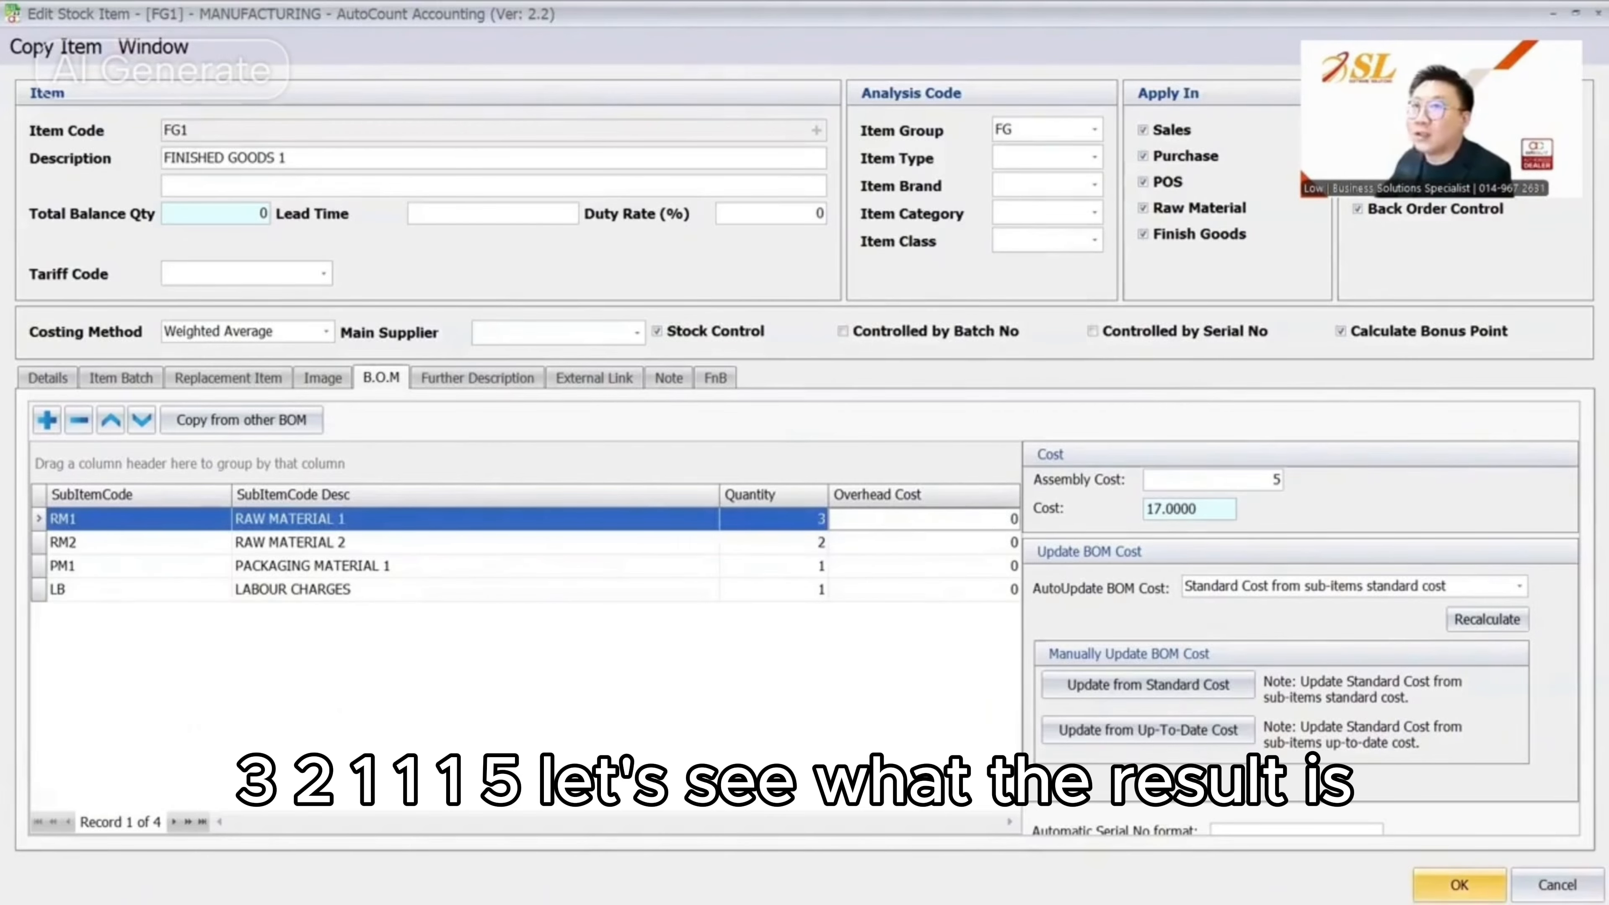
{"action": "left_click", "coordinate": [1458, 885]}
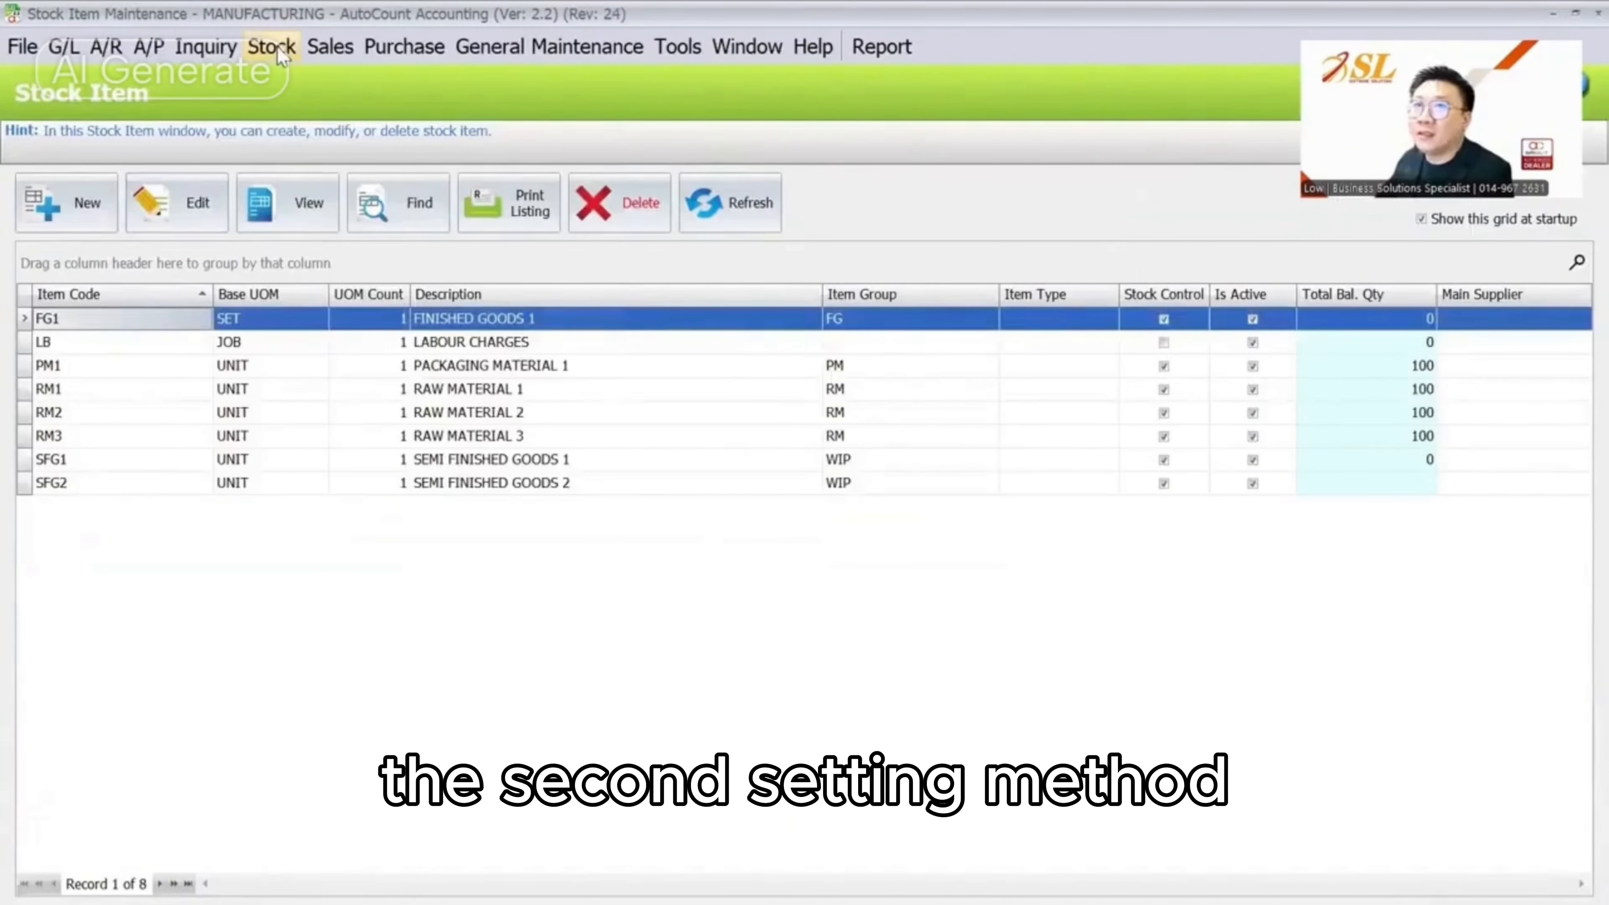
Open Item BOM Maintenance, view the existing bill of materials of FG1 and close it without changes
{"action": "left_click", "coordinate": [273, 47]}
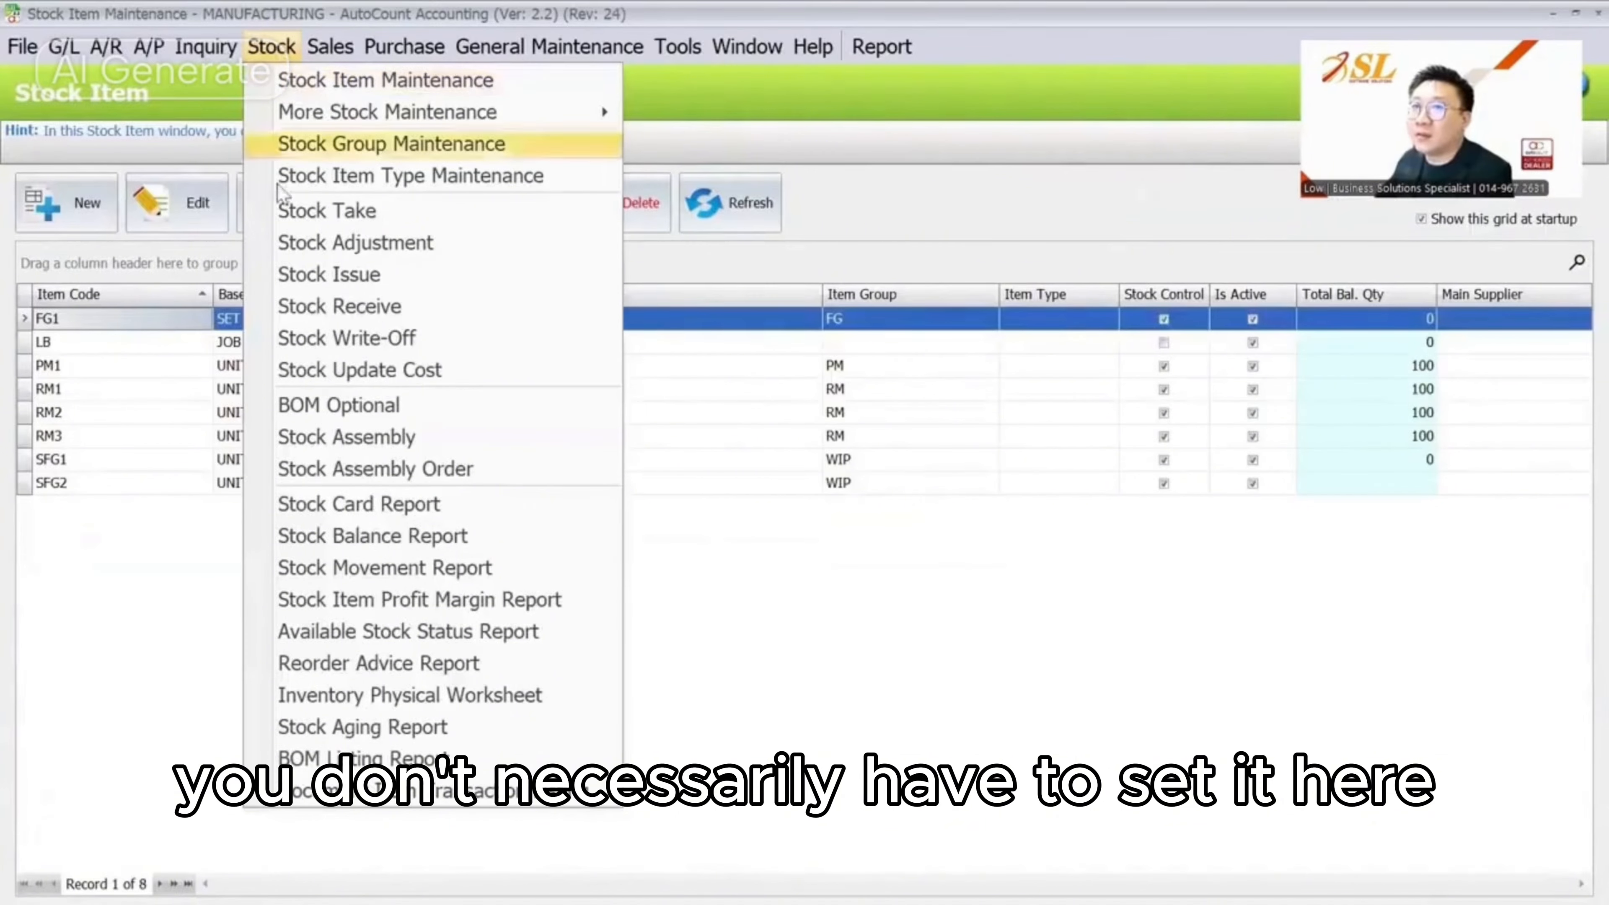
{"action": "left_click", "coordinate": [171, 326]}
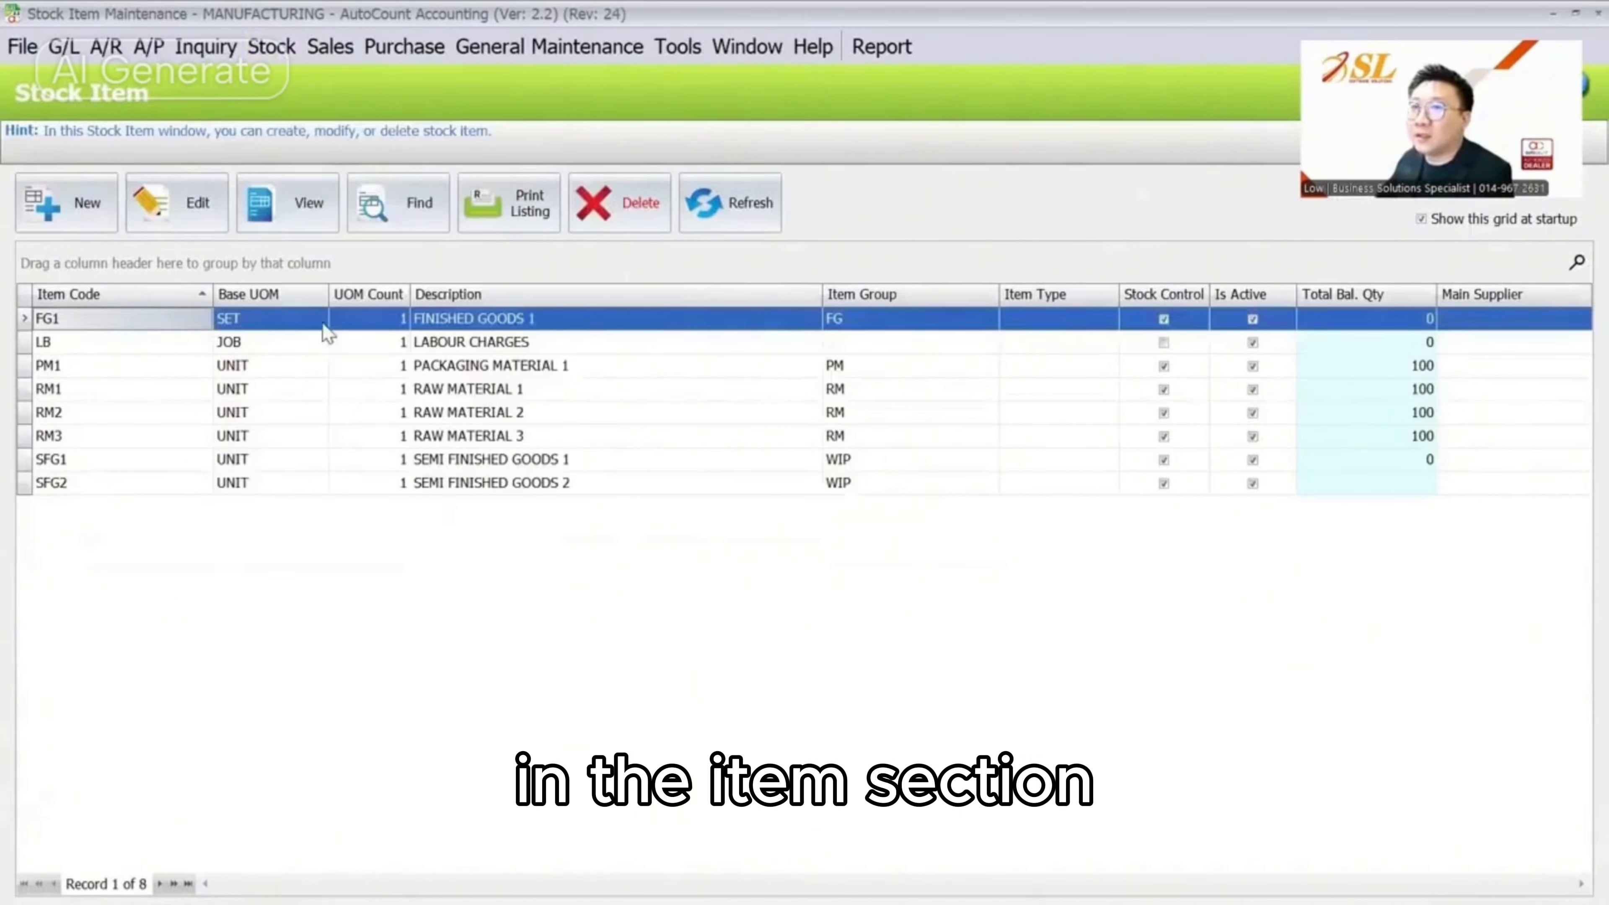
{"action": "left_click", "coordinate": [273, 47]}
{"action": "mouse_move", "coordinate": [299, 119]}
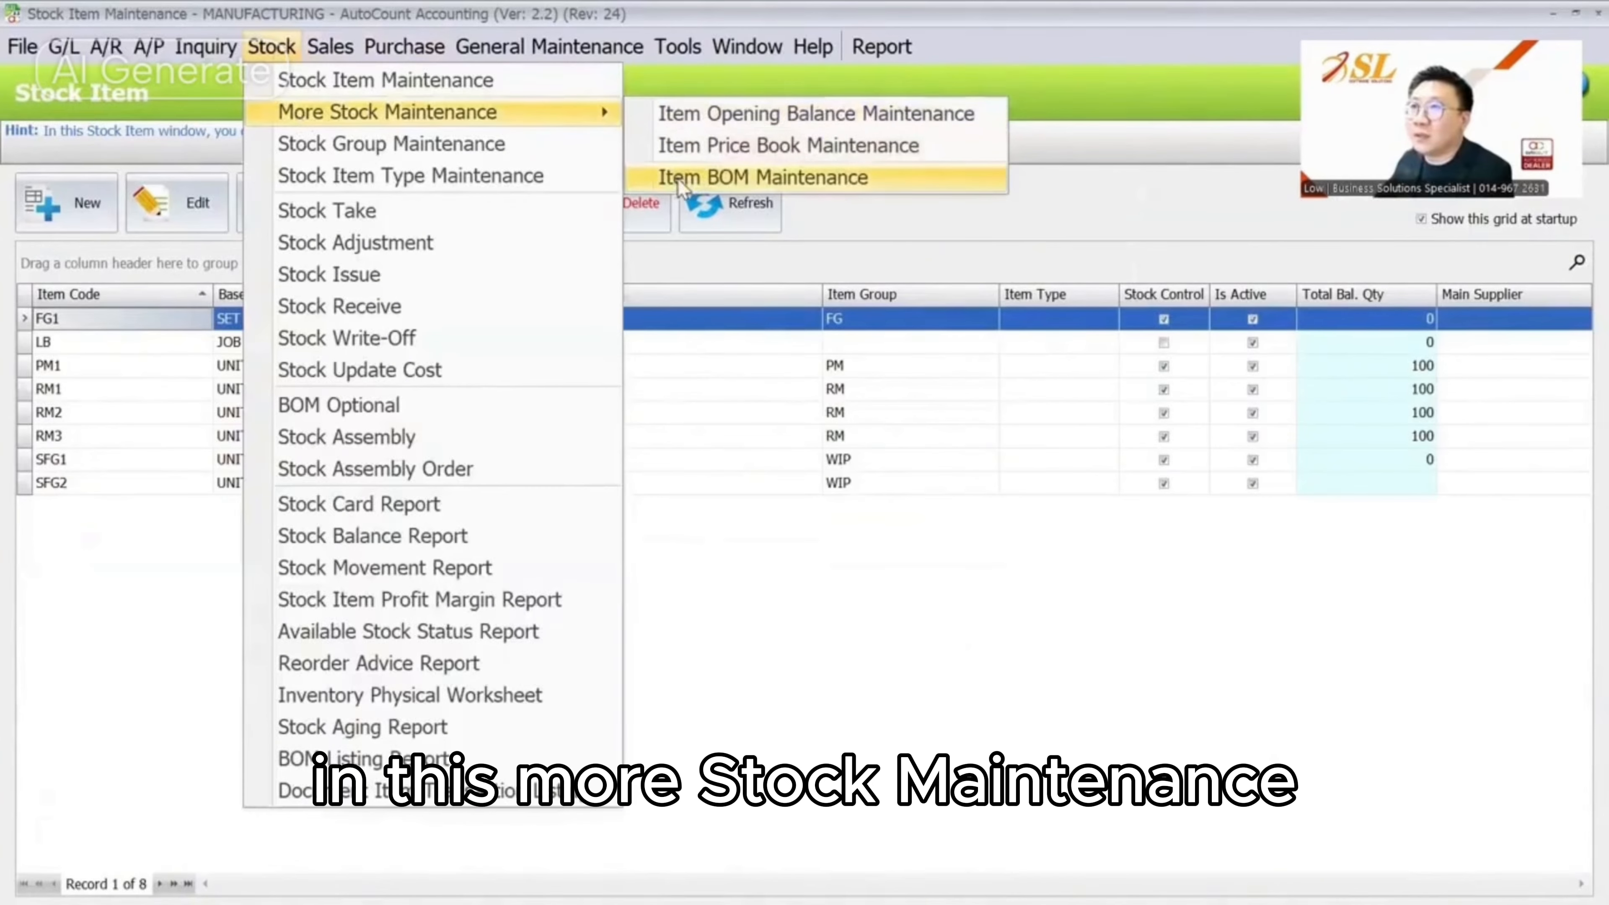
{"action": "left_click", "coordinate": [693, 181]}
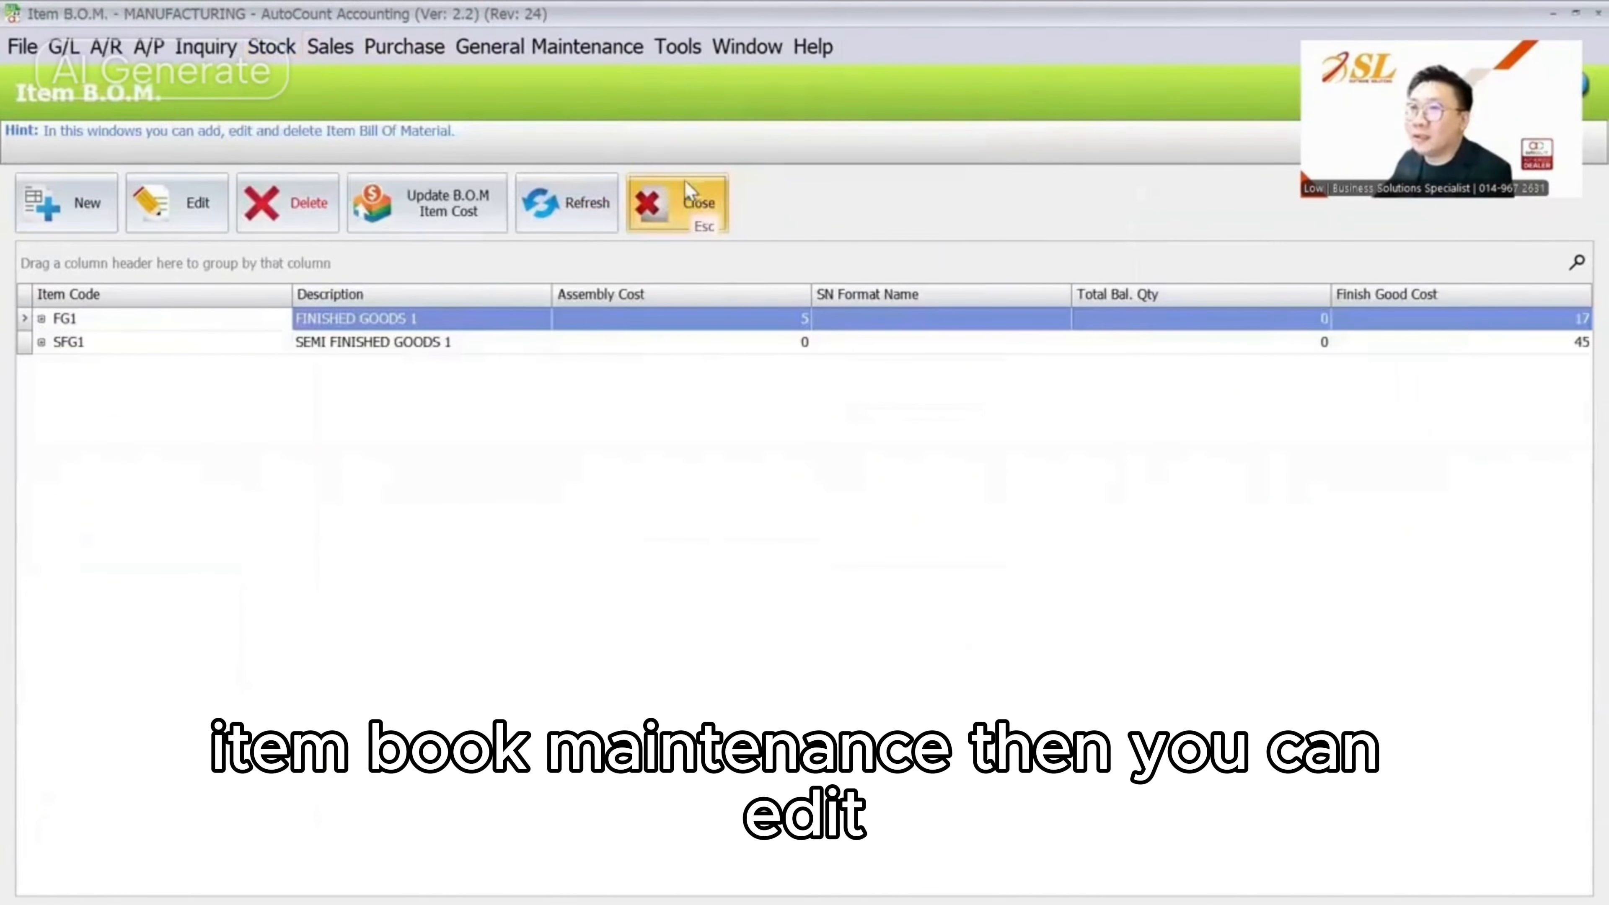
{"action": "left_click", "coordinate": [193, 229]}
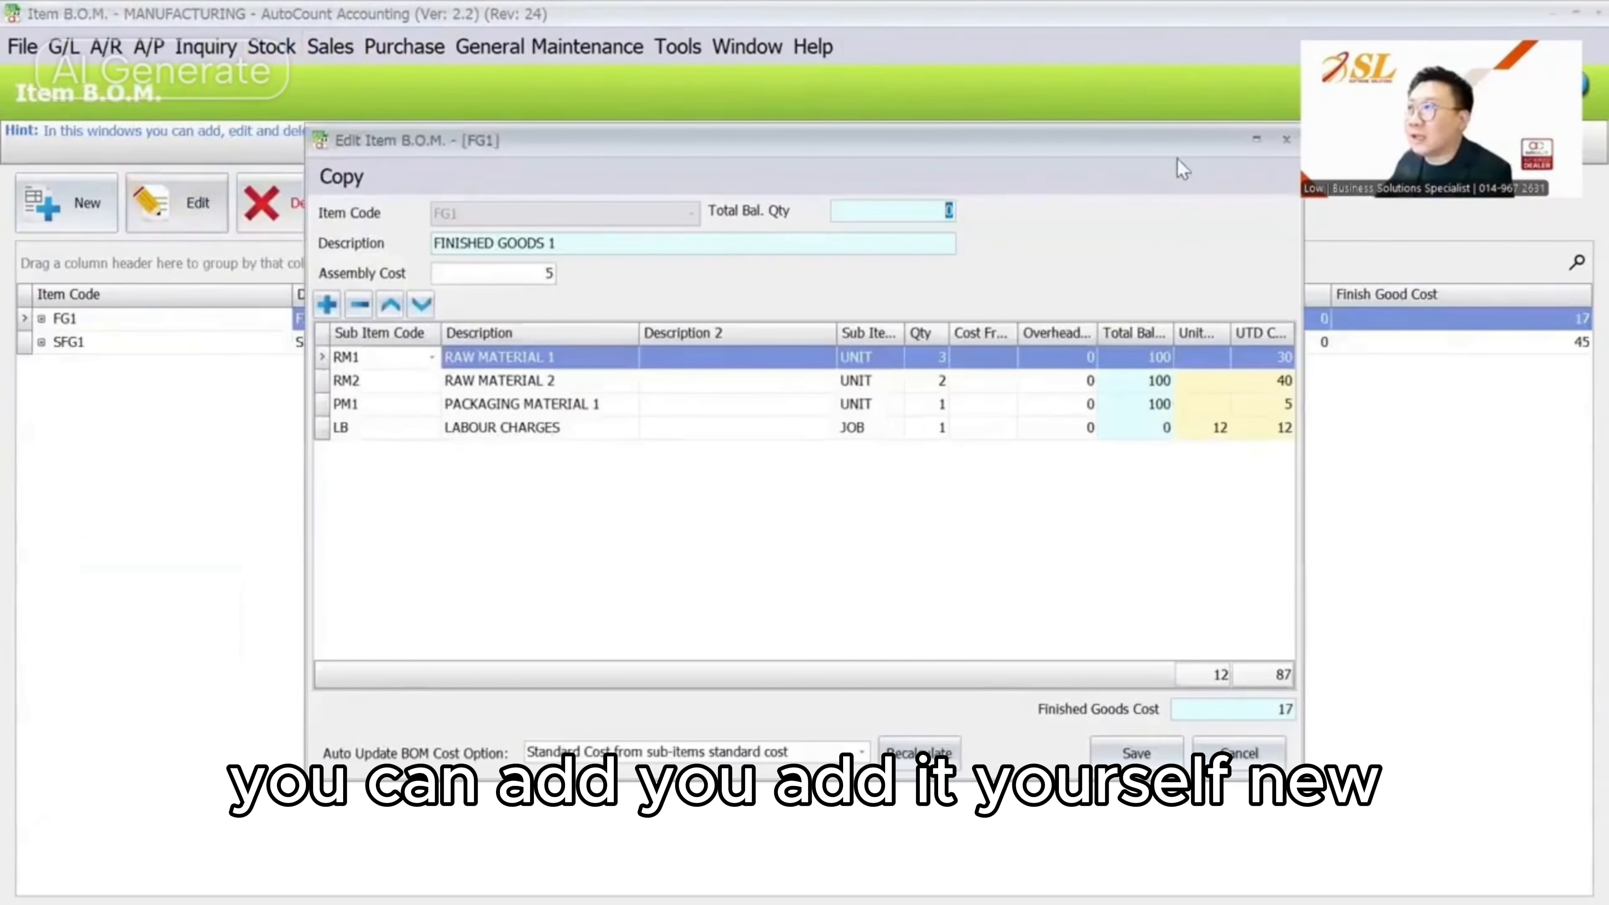
{"action": "key", "text": "Escape"}
Start a new item BOM for FG1 with four blank sub-item rows and discard it
{"action": "left_click", "coordinate": [64, 194]}
{"action": "left_click", "coordinate": [482, 215]}
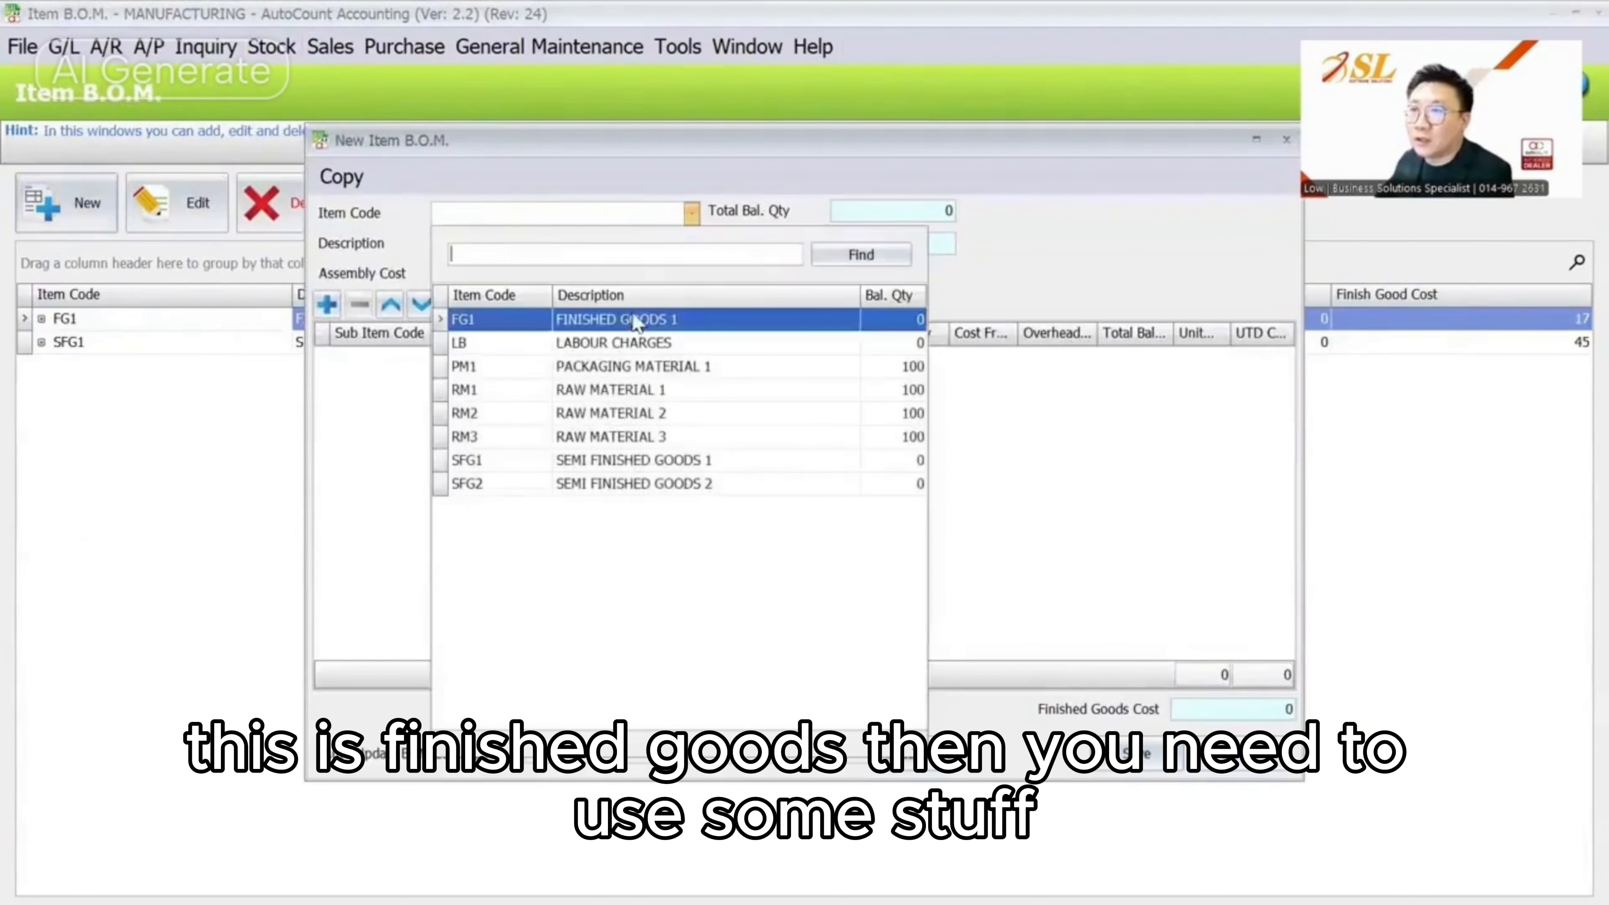
{"action": "left_click", "coordinate": [637, 318]}
{"action": "left_click", "coordinate": [322, 307]}
{"action": "left_click", "coordinate": [321, 307]}
{"action": "left_click", "coordinate": [321, 307]}
{"action": "left_click", "coordinate": [322, 307]}
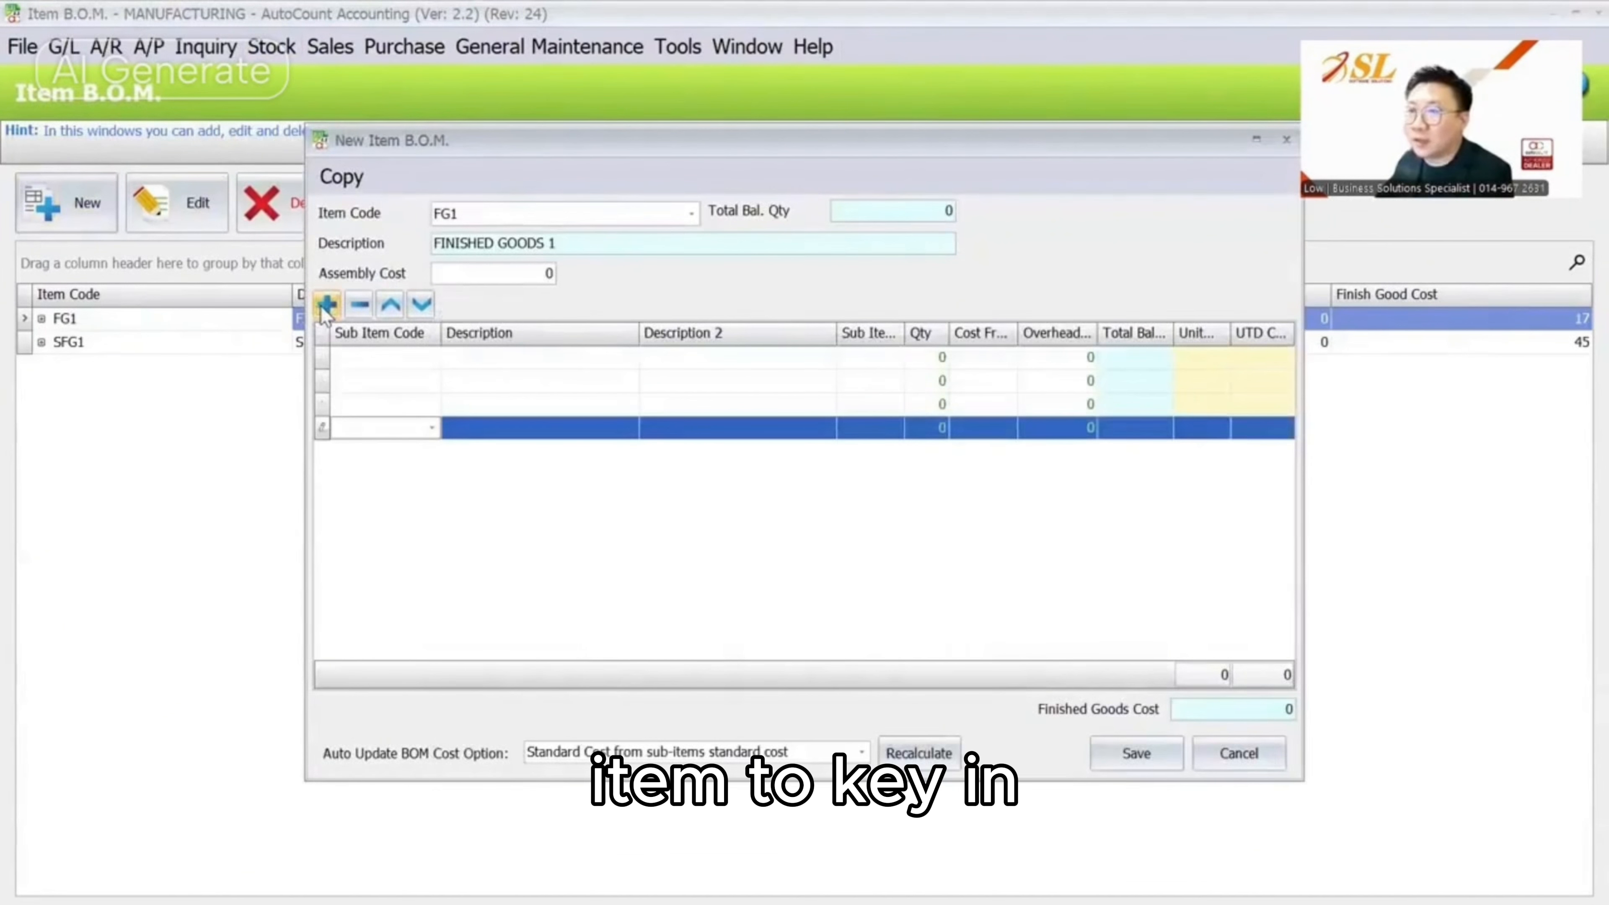
{"action": "left_click", "coordinate": [1266, 759]}
{"action": "left_click", "coordinate": [829, 495]}
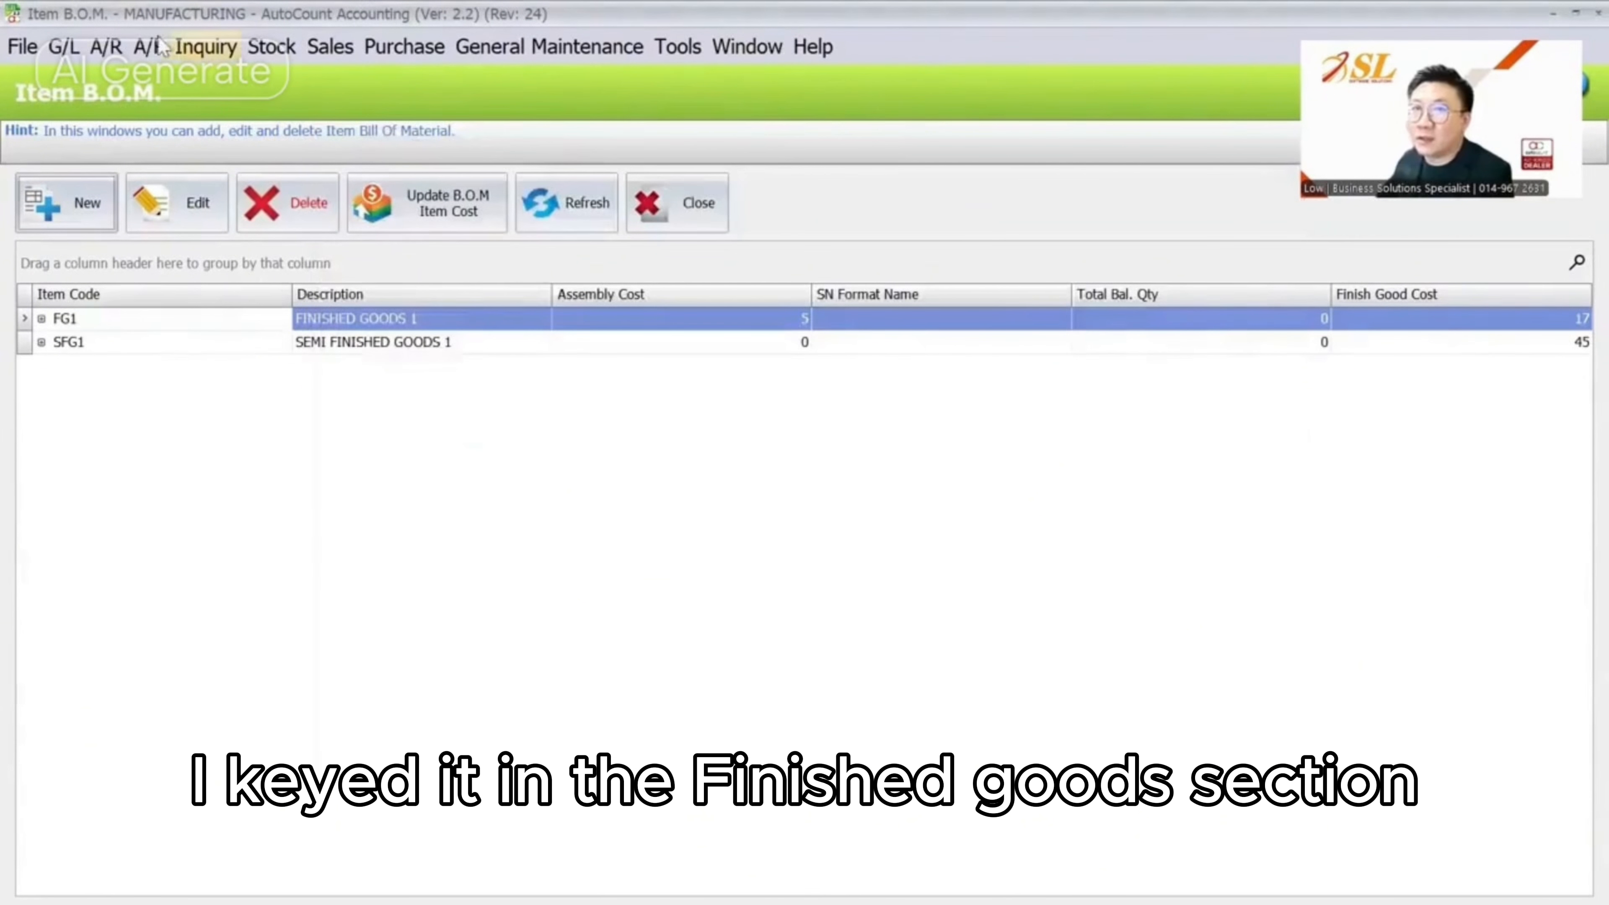
Review FG1's saved BOM entry once more and leave it unchanged
{"action": "left_click", "coordinate": [177, 203]}
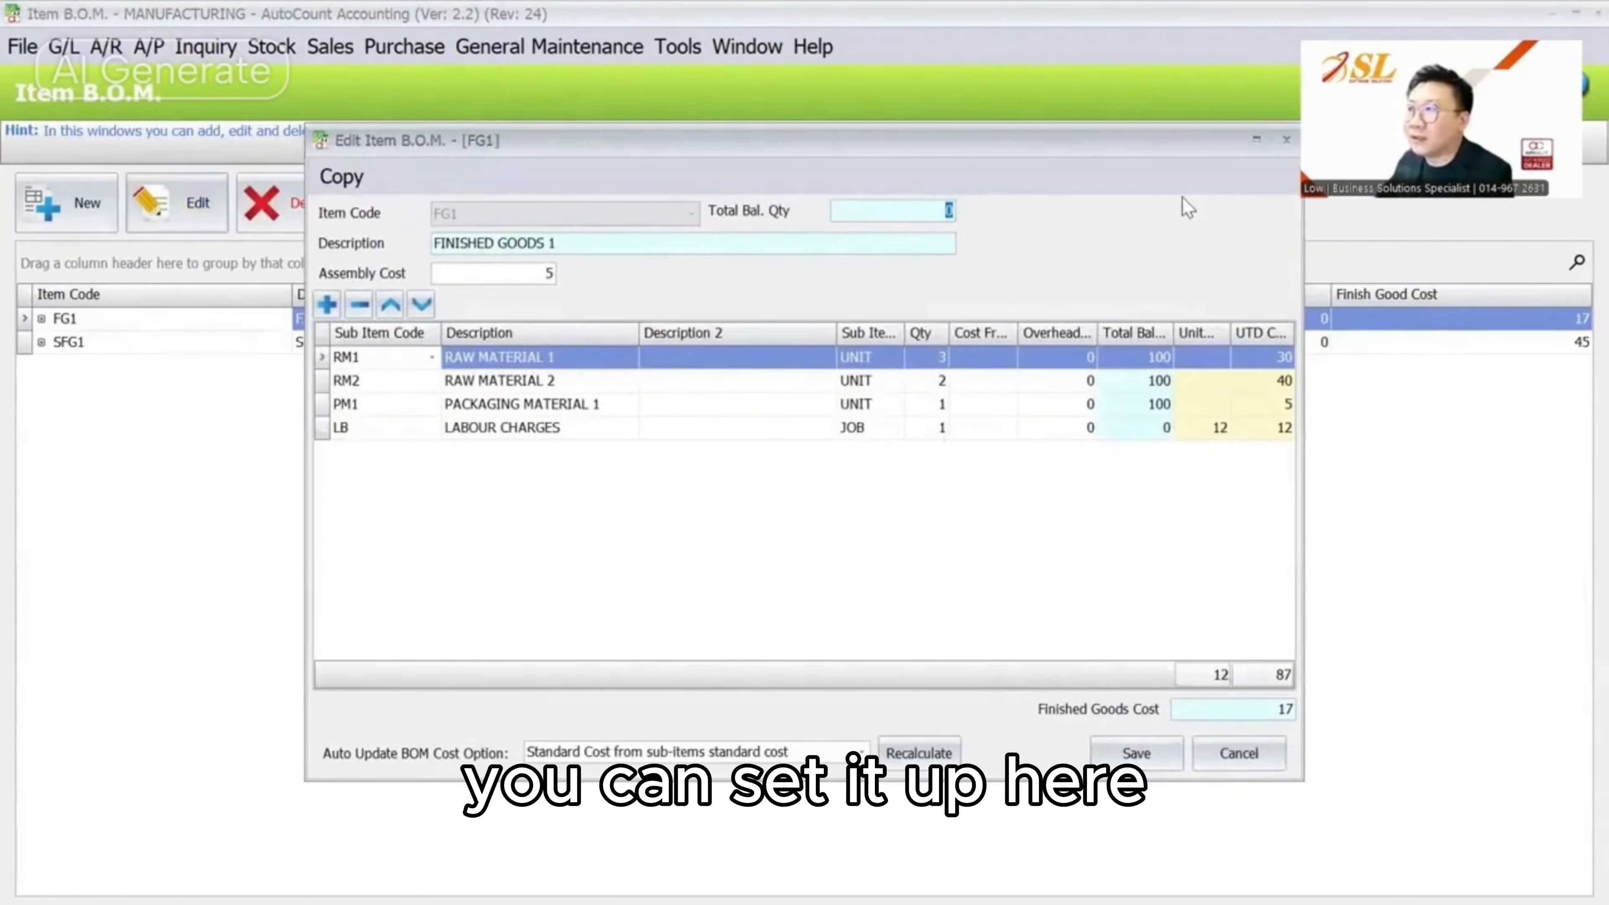
{"action": "key", "text": "Escape"}
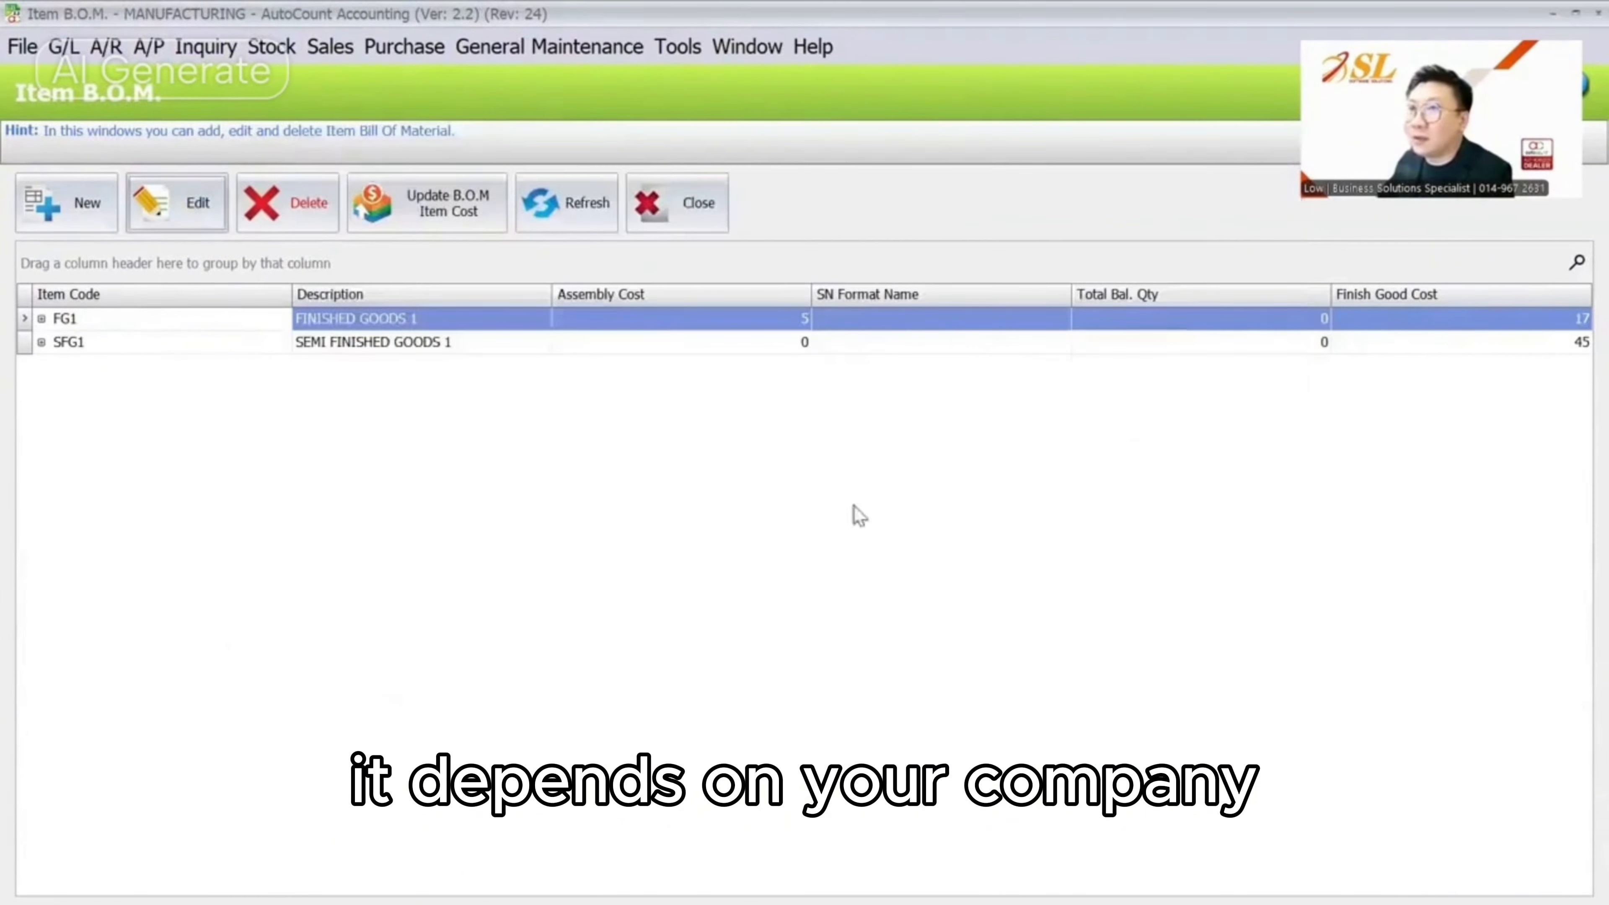
{"action": "left_click", "coordinate": [278, 56]}
{"action": "mouse_move", "coordinate": [308, 114]}
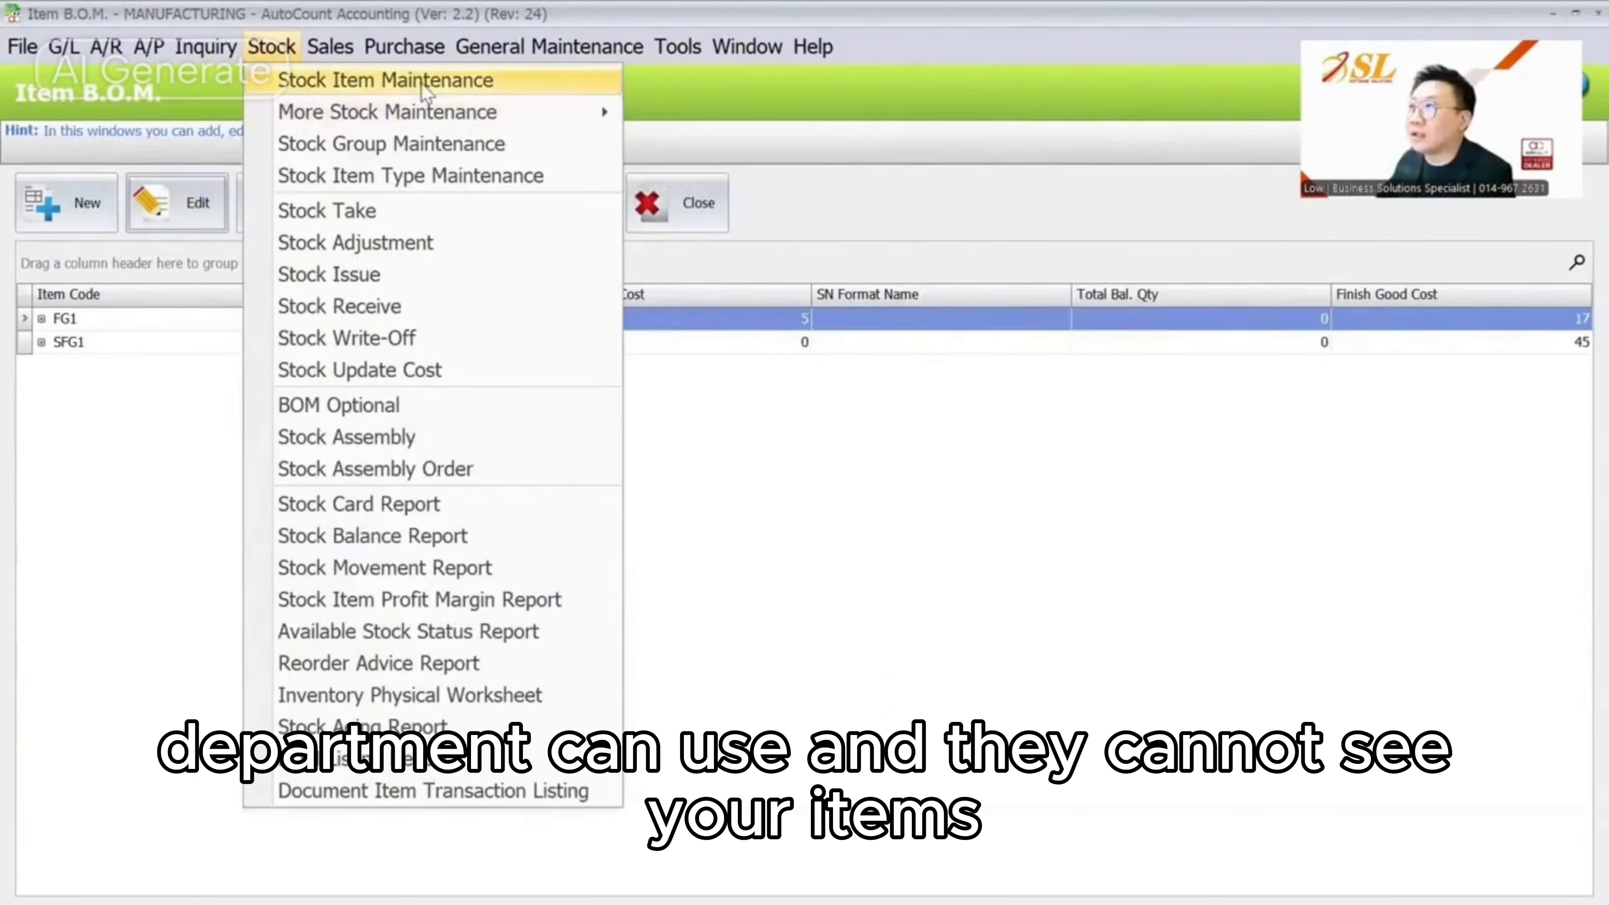
{"action": "mouse_move", "coordinate": [451, 118]}
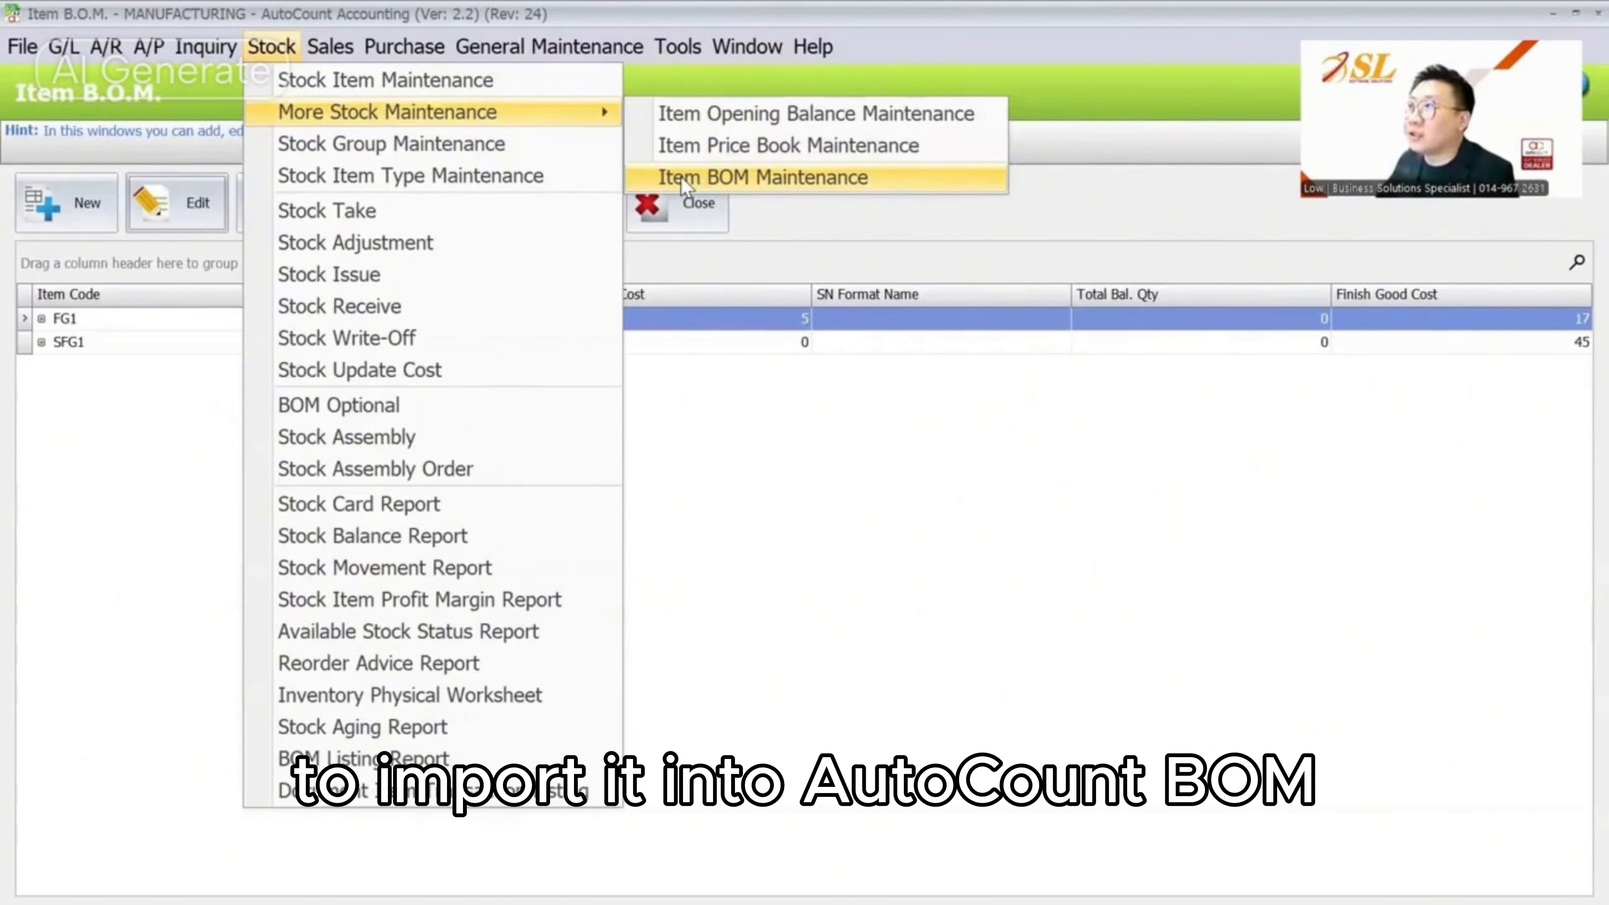
Open the Stock Assembly Order list
{"action": "left_click", "coordinate": [764, 447]}
{"action": "left_click", "coordinate": [278, 50]}
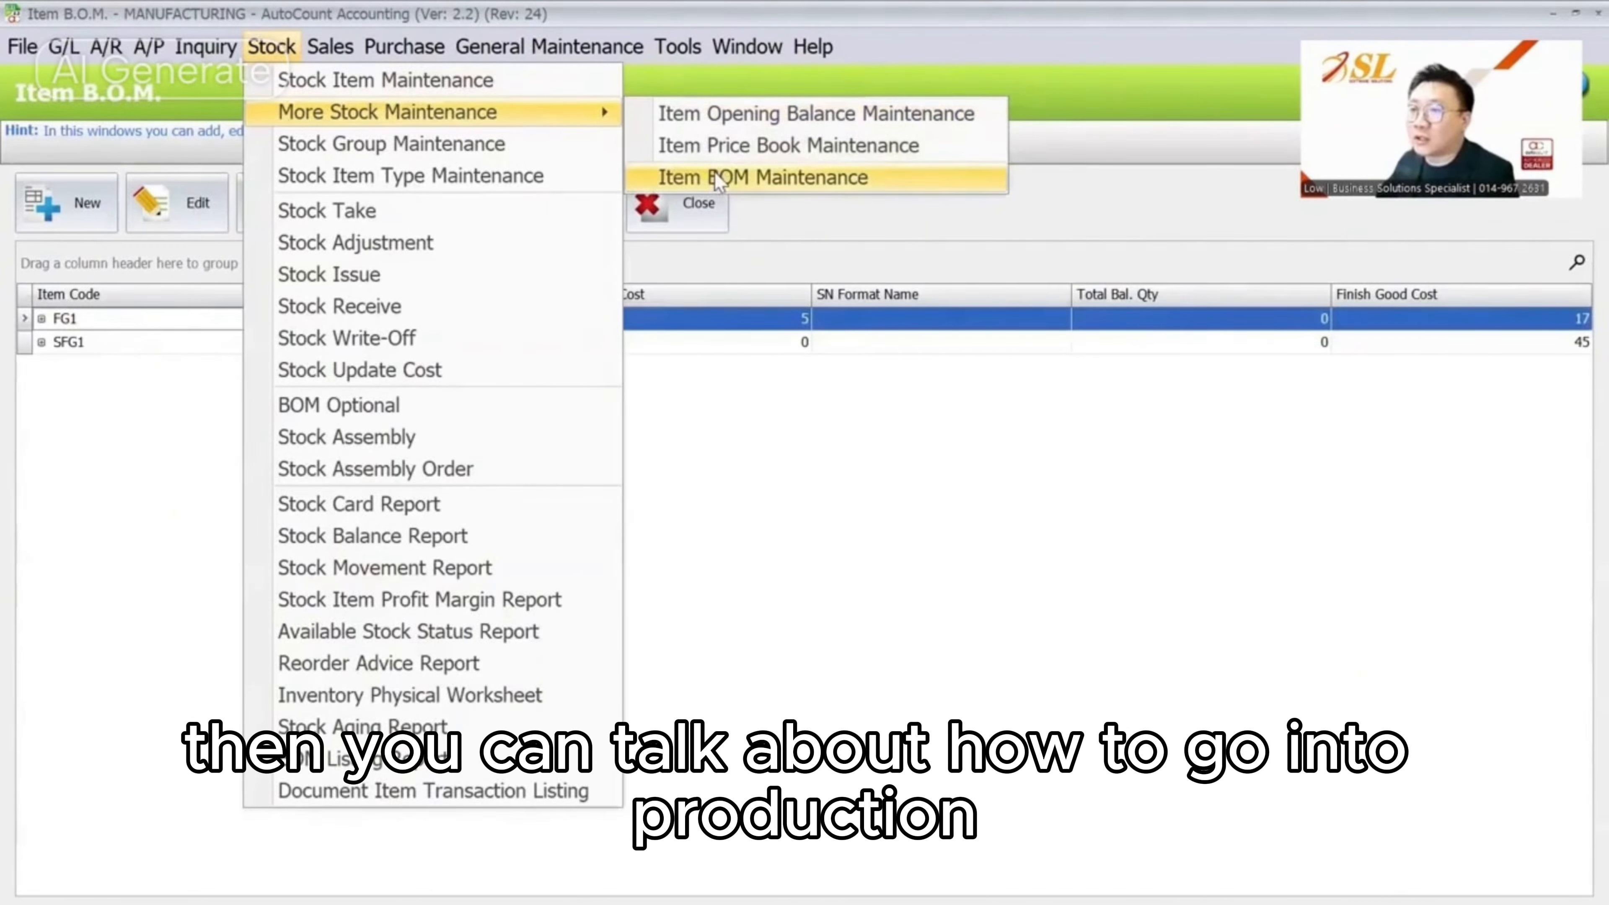
{"action": "left_click", "coordinate": [714, 171]}
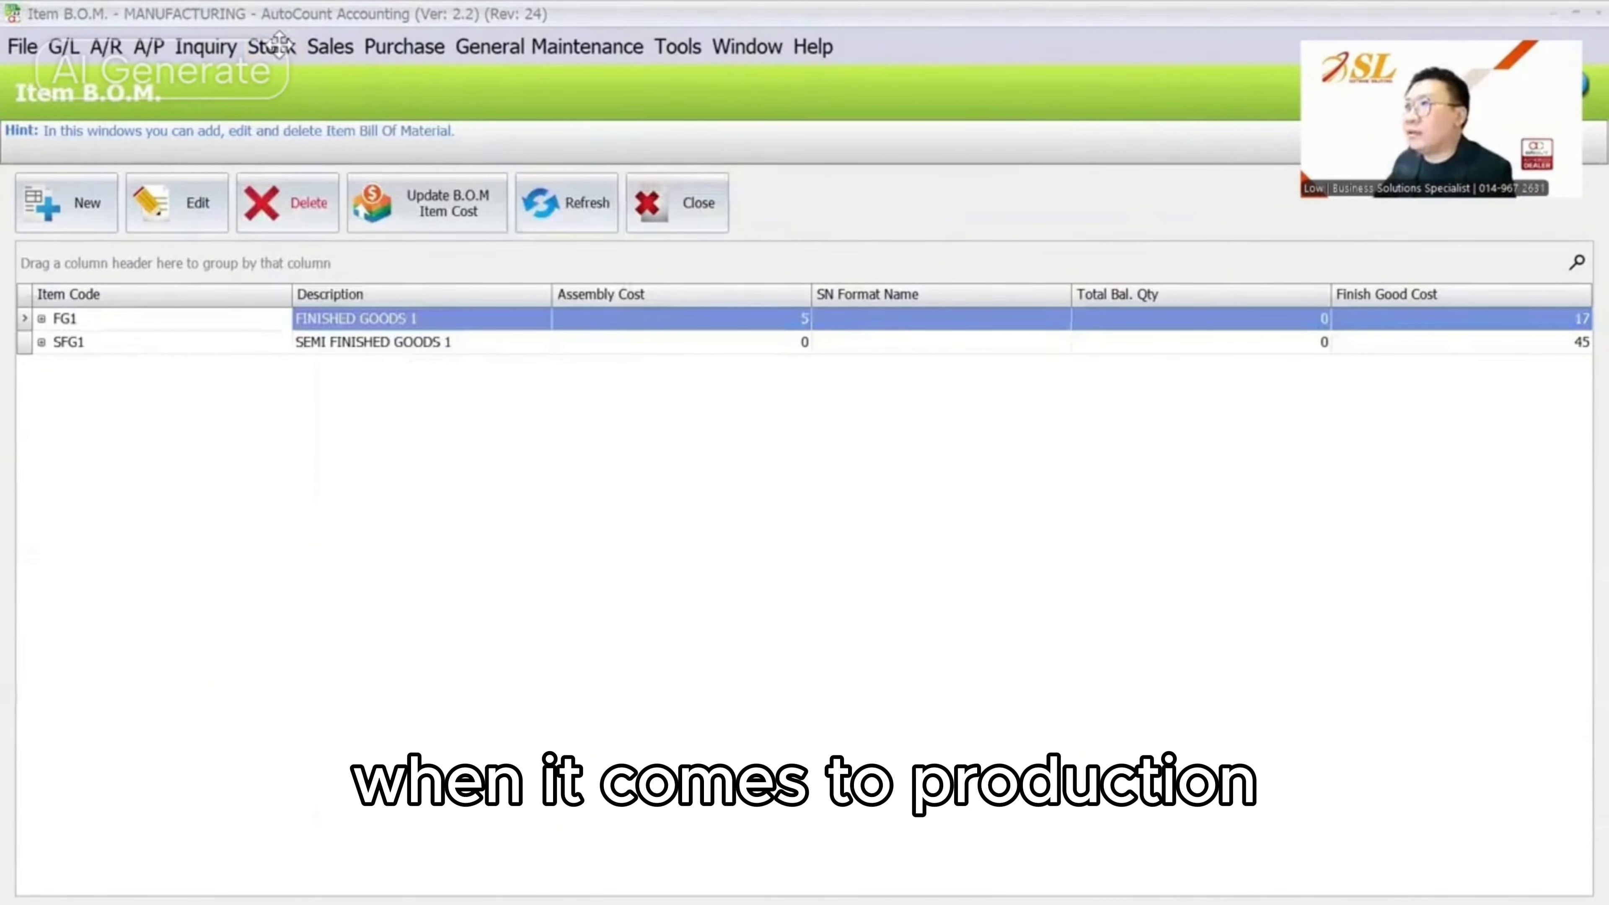
{"action": "left_click", "coordinate": [278, 47]}
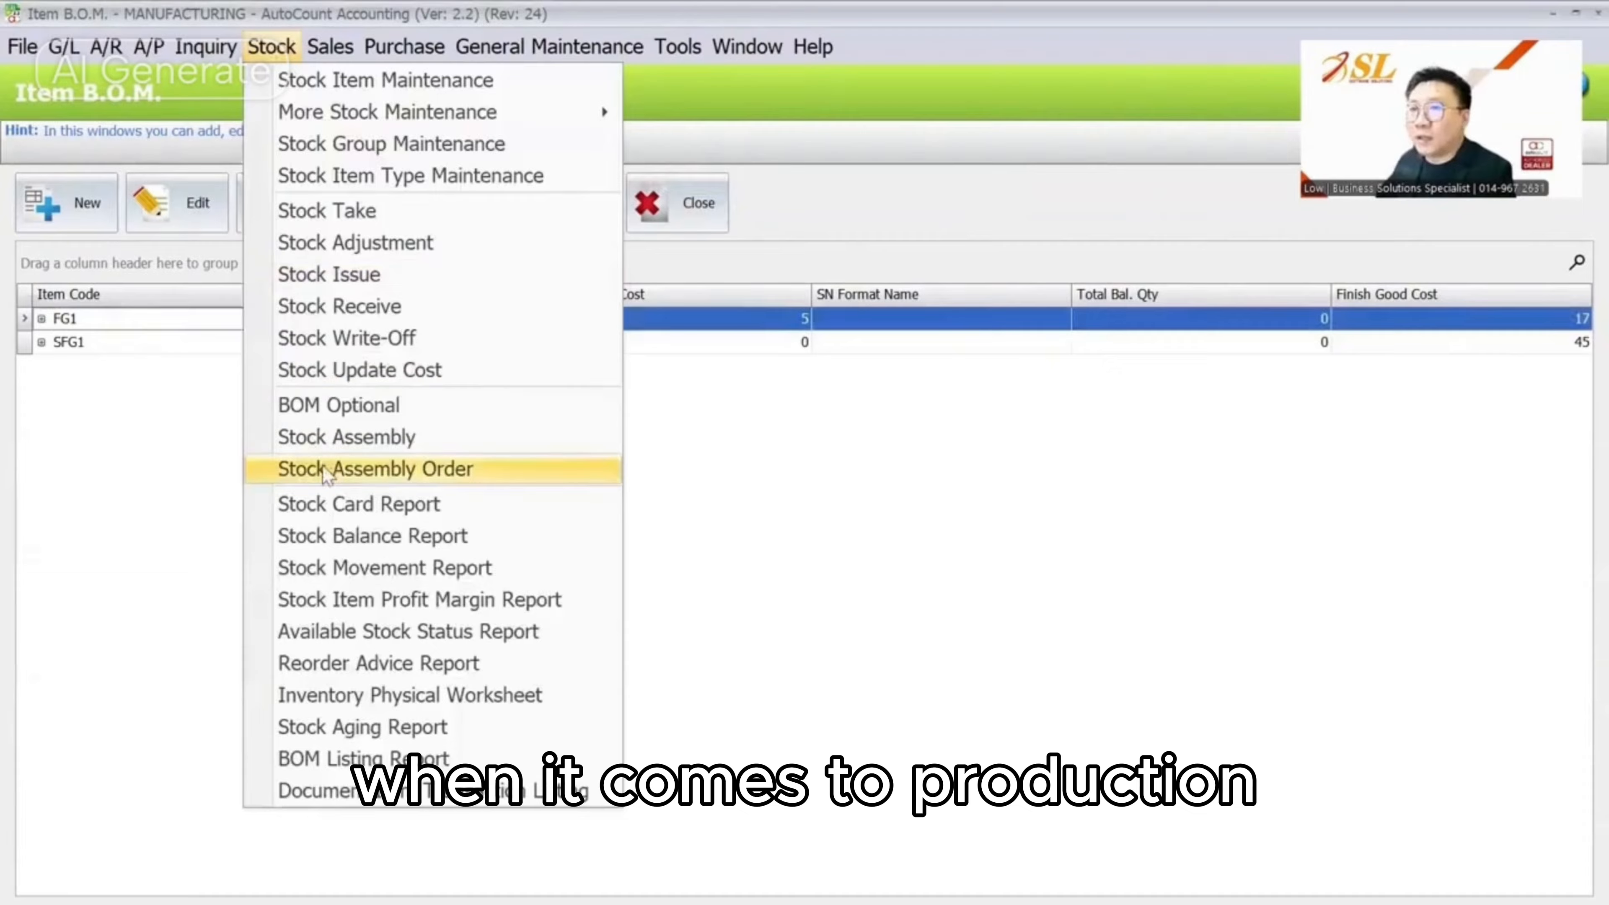
{"action": "left_click", "coordinate": [397, 472]}
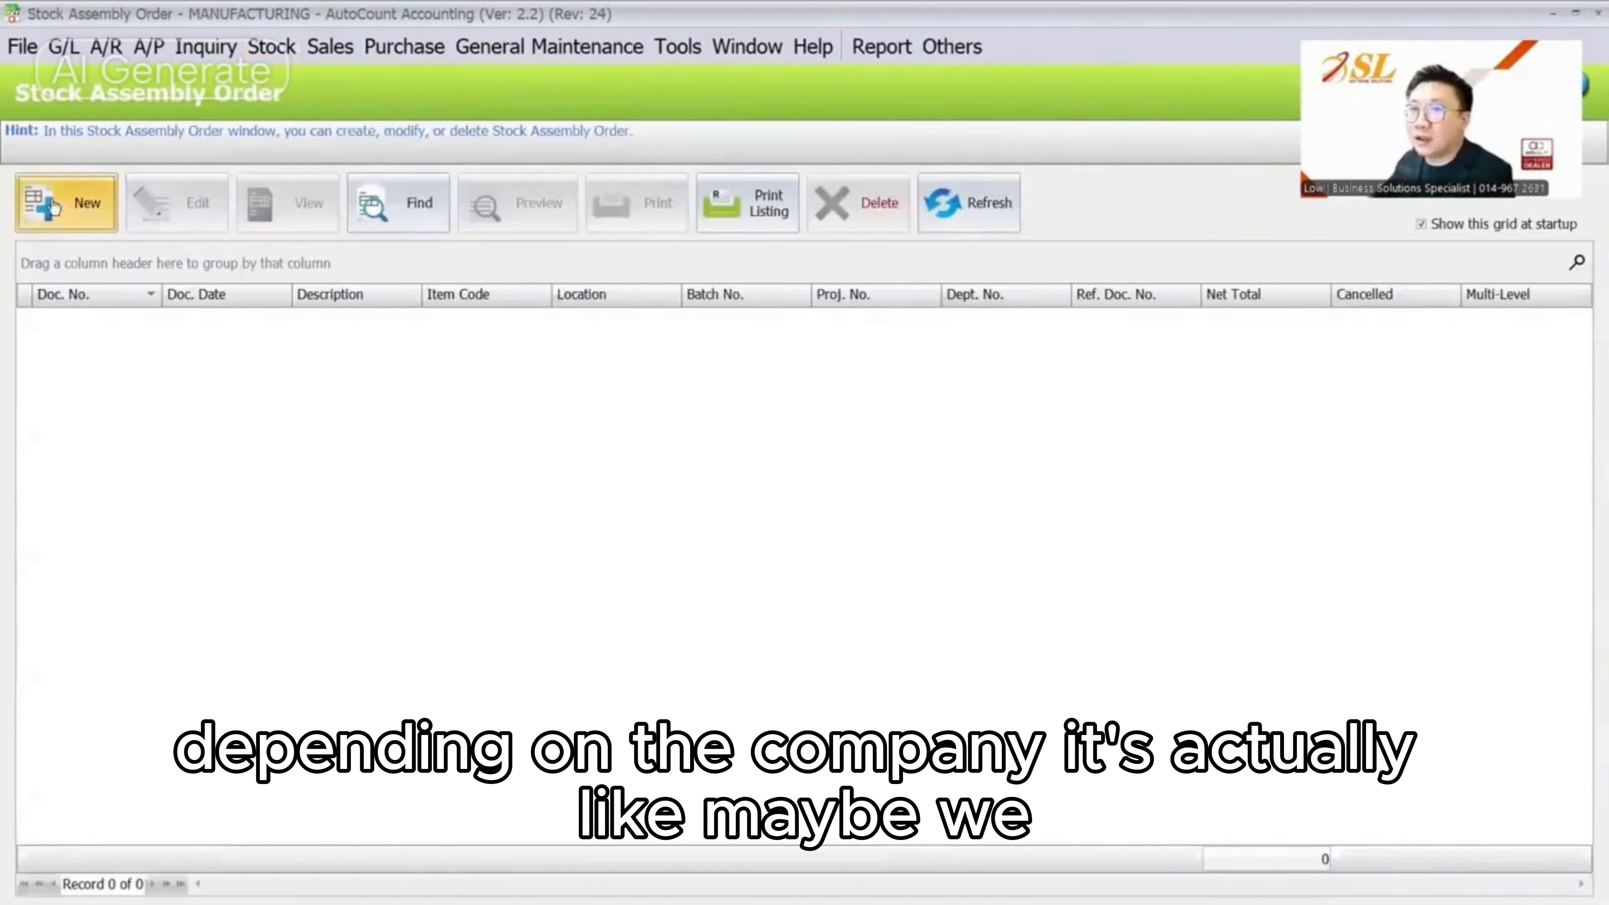
Start a new sales order and create a new debtor account for it with the company name CUSTOMER A
{"action": "left_click", "coordinate": [330, 47]}
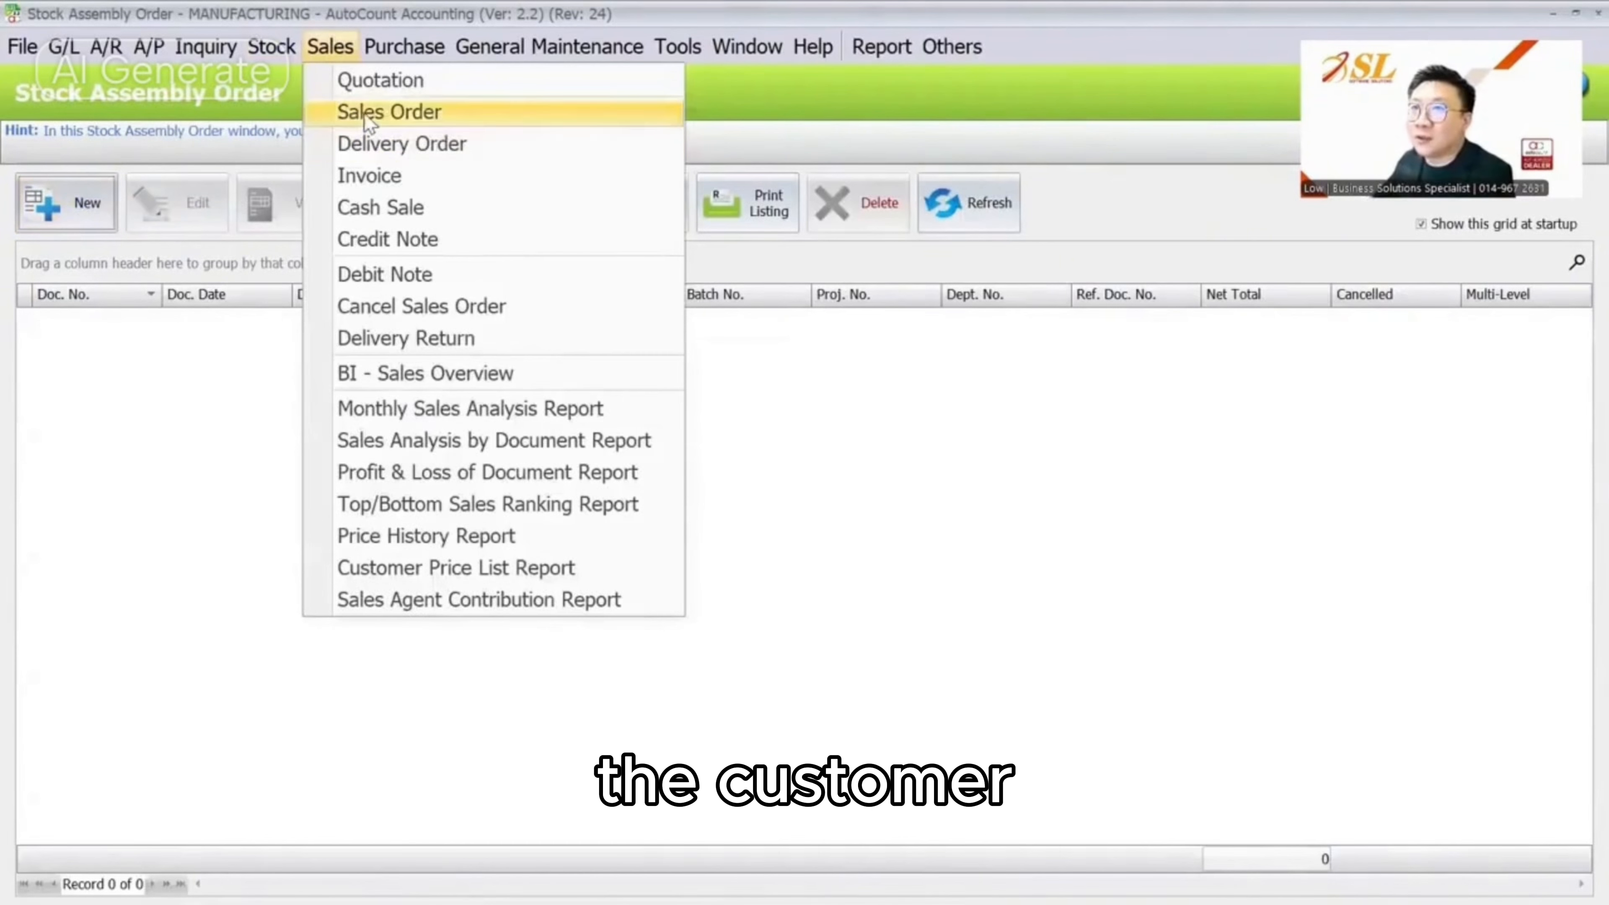
{"action": "left_click", "coordinate": [367, 109]}
{"action": "left_click", "coordinate": [67, 203]}
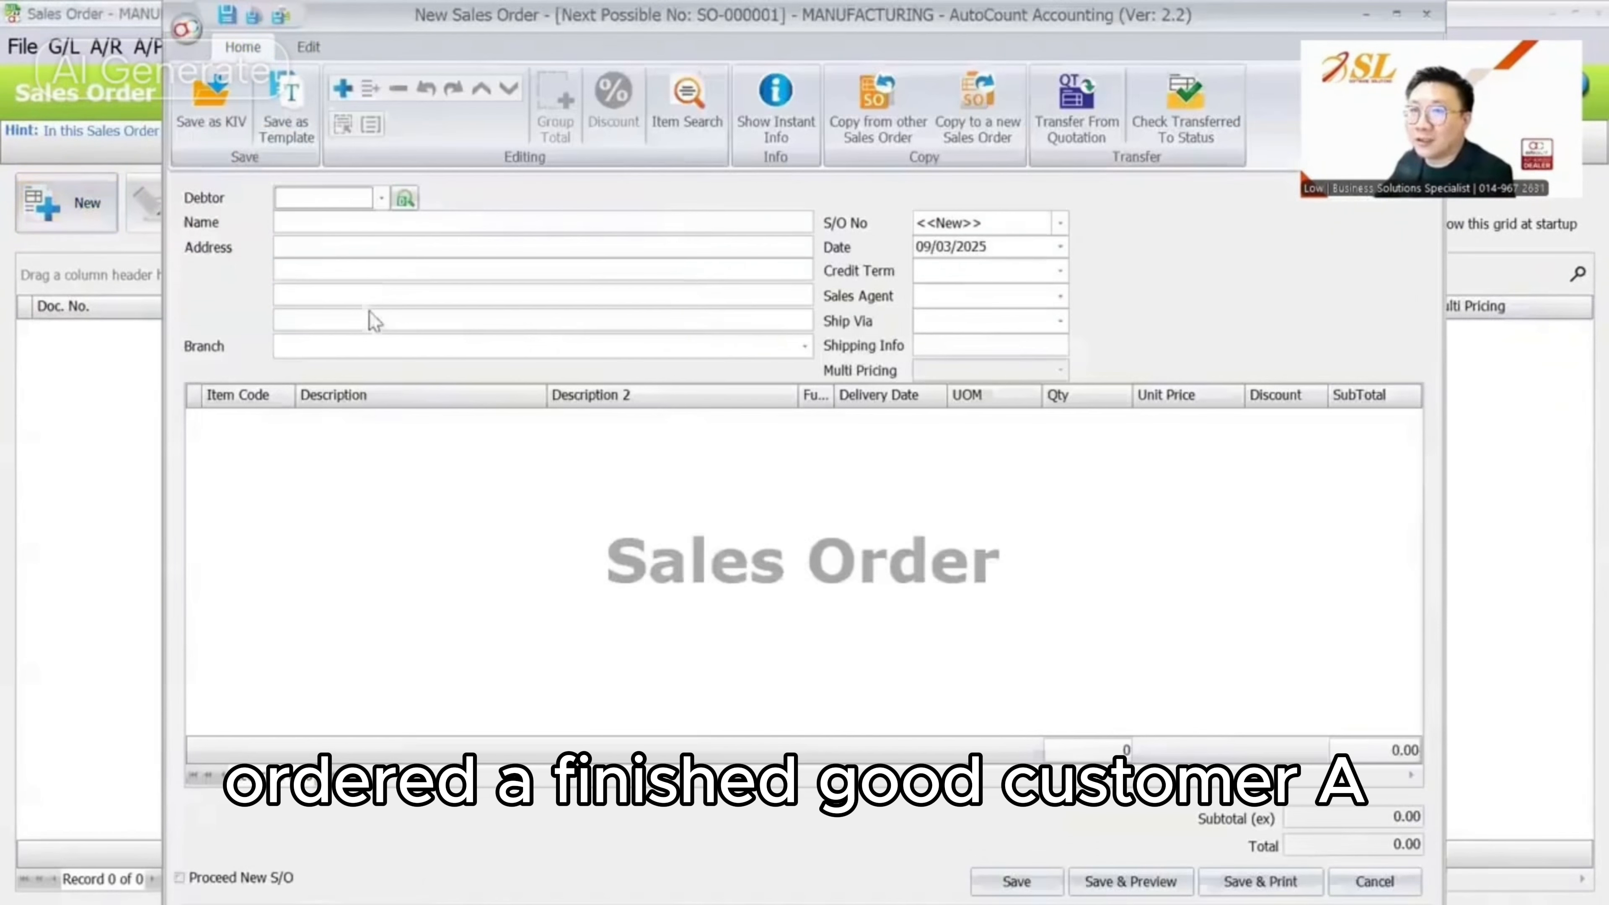
{"action": "left_click", "coordinate": [348, 199]}
{"action": "left_click", "coordinate": [605, 686]}
{"action": "type", "text": "cyus"}
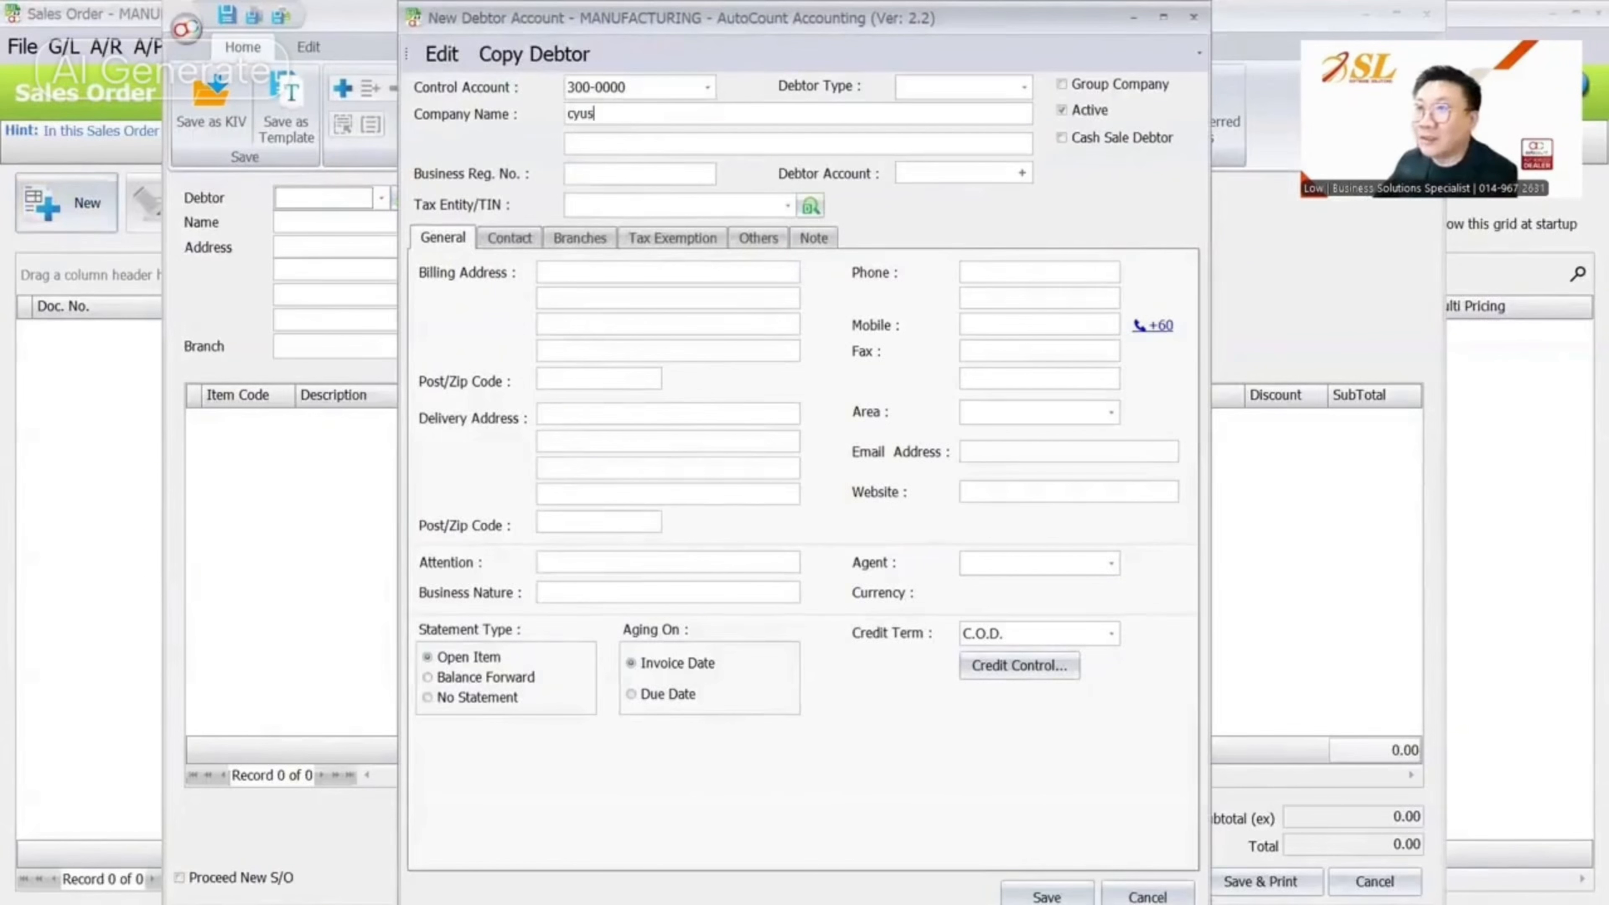
{"action": "type", "text": "CUSTOMER A"}
{"action": "key", "text": "Tab"}
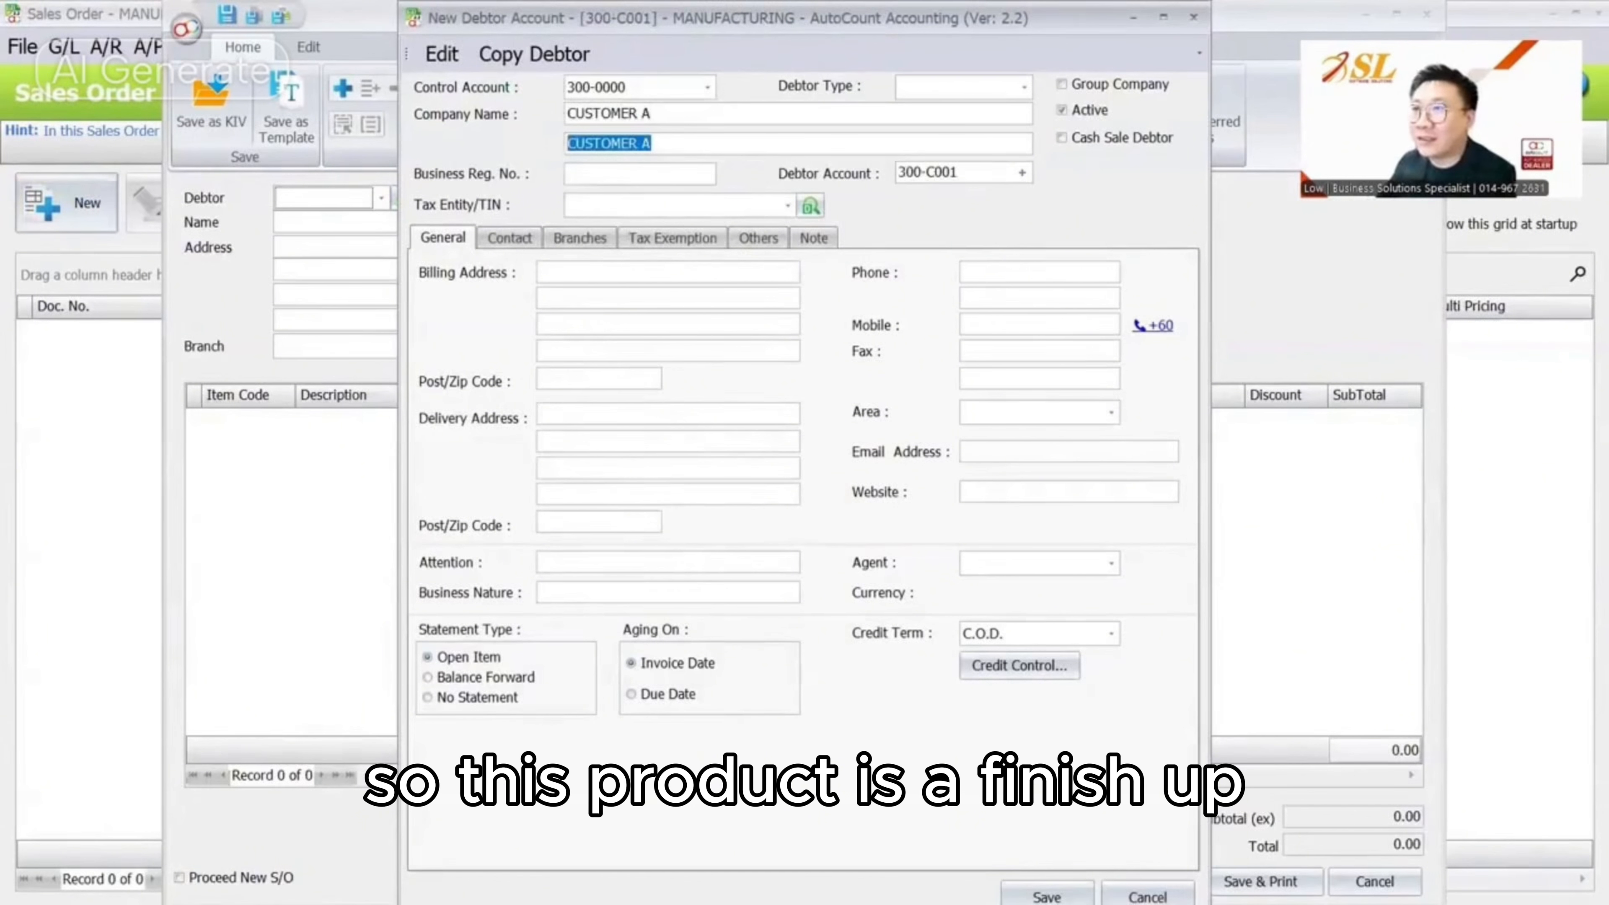
{"action": "left_click", "coordinate": [1047, 896]}
Add item FG1 to the sales order with quantity 100 and unit price 500, and save the order
{"action": "right_click", "coordinate": [331, 450]}
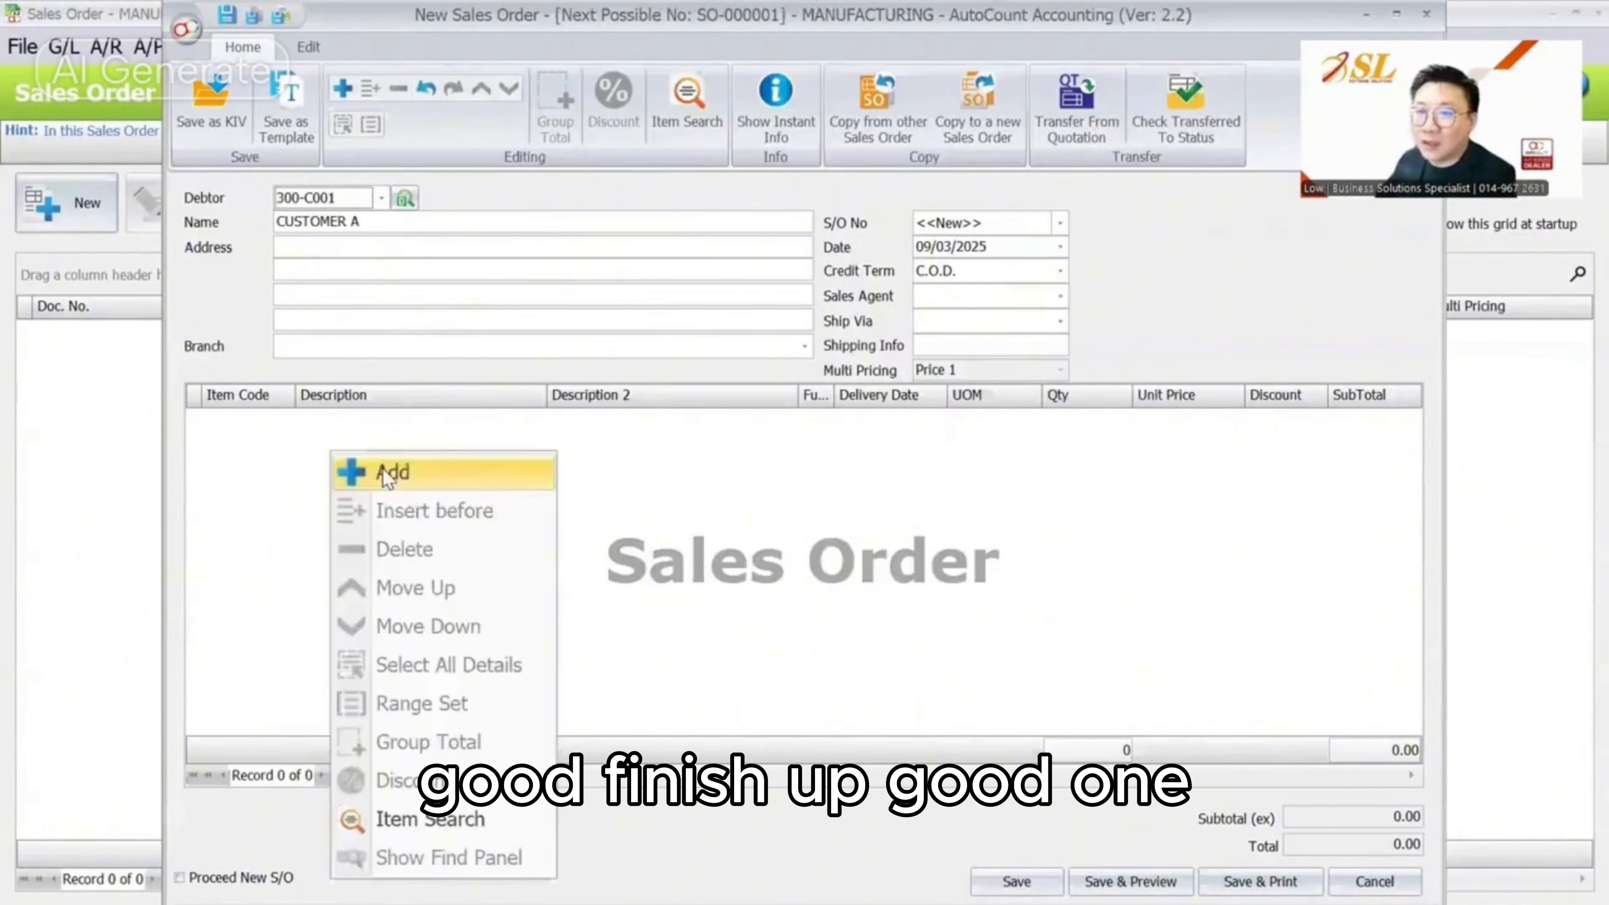
{"action": "left_click", "coordinate": [388, 473]}
{"action": "left_click", "coordinate": [283, 422]}
{"action": "left_click", "coordinate": [400, 524]}
{"action": "left_click", "coordinate": [1070, 426]}
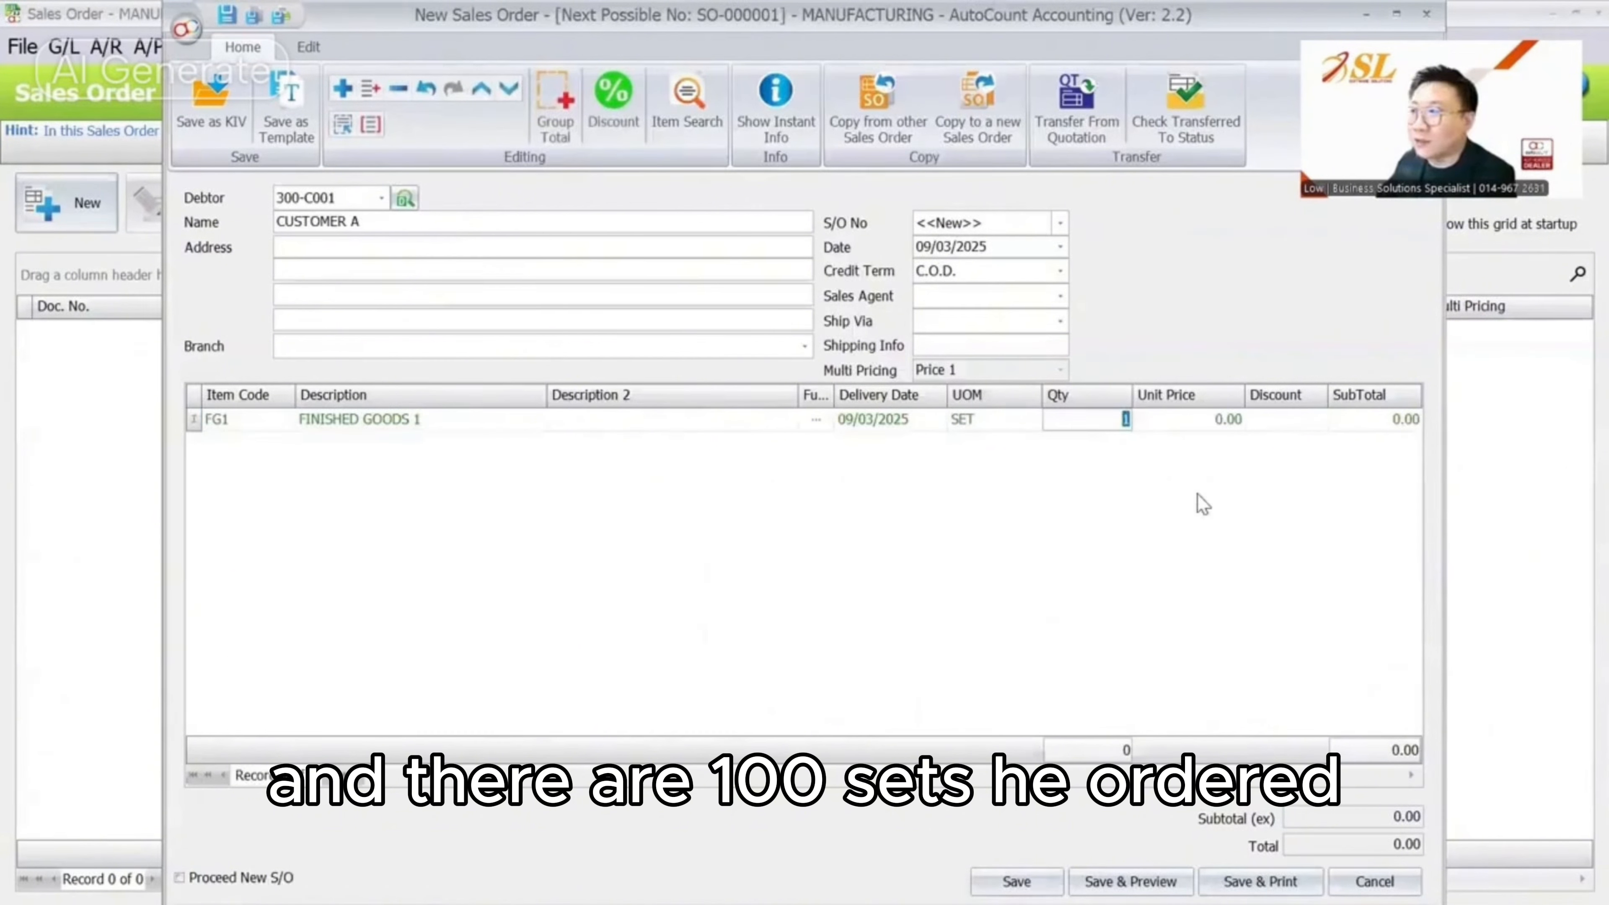
{"action": "type", "text": "100"}
{"action": "key", "text": "Tab"}
{"action": "type", "text": "500"}
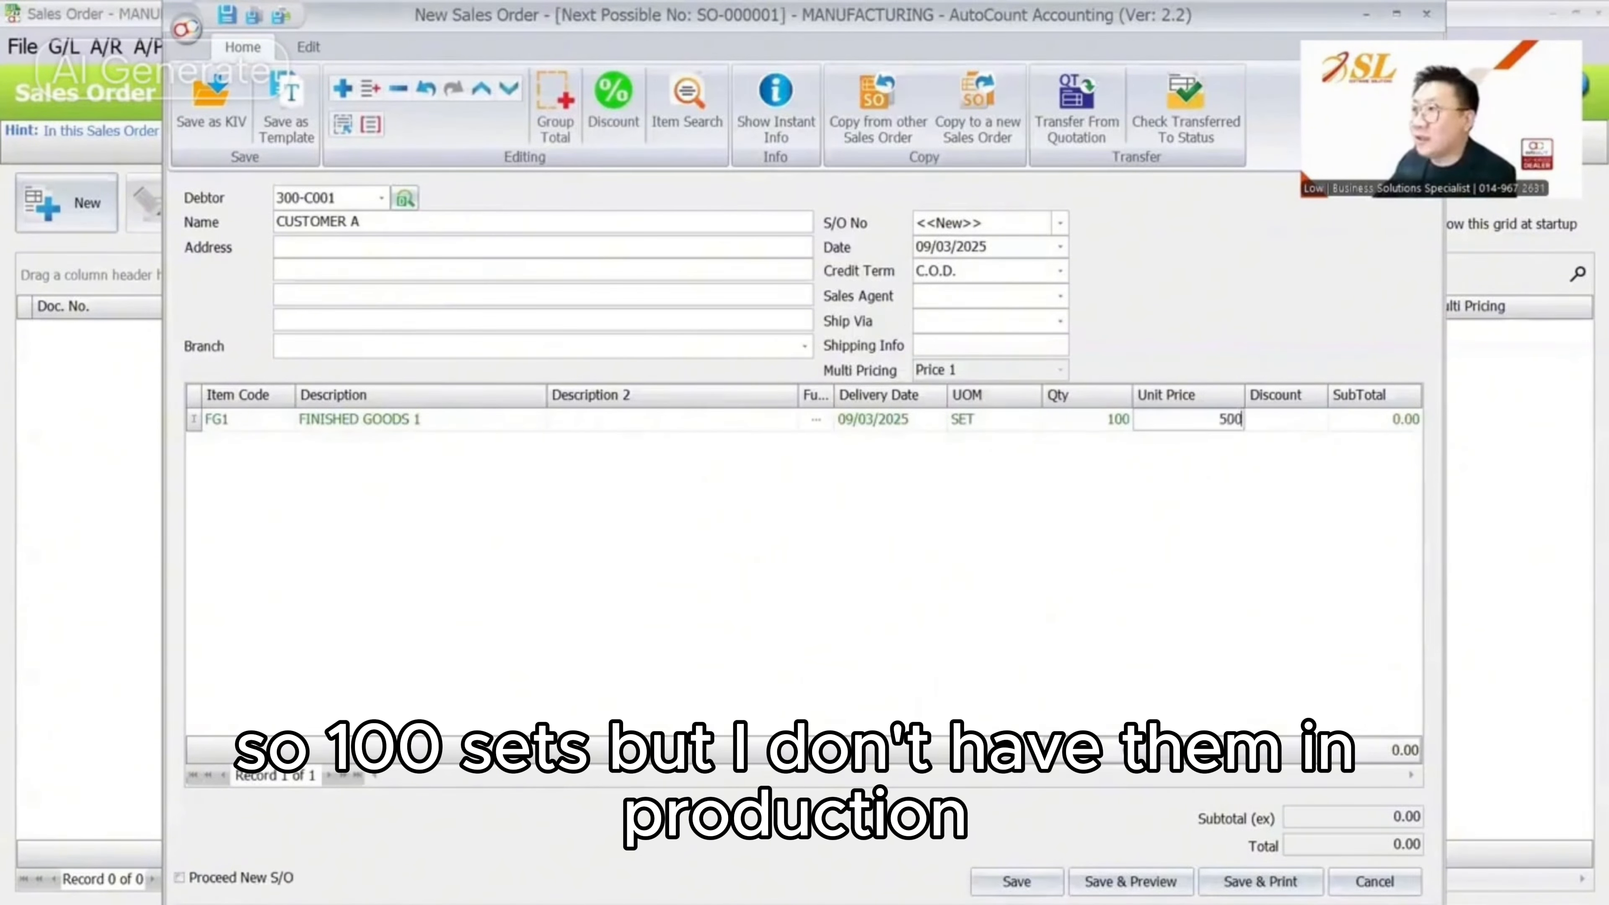
{"action": "key", "text": "Tab"}
{"action": "left_click", "coordinate": [1016, 882]}
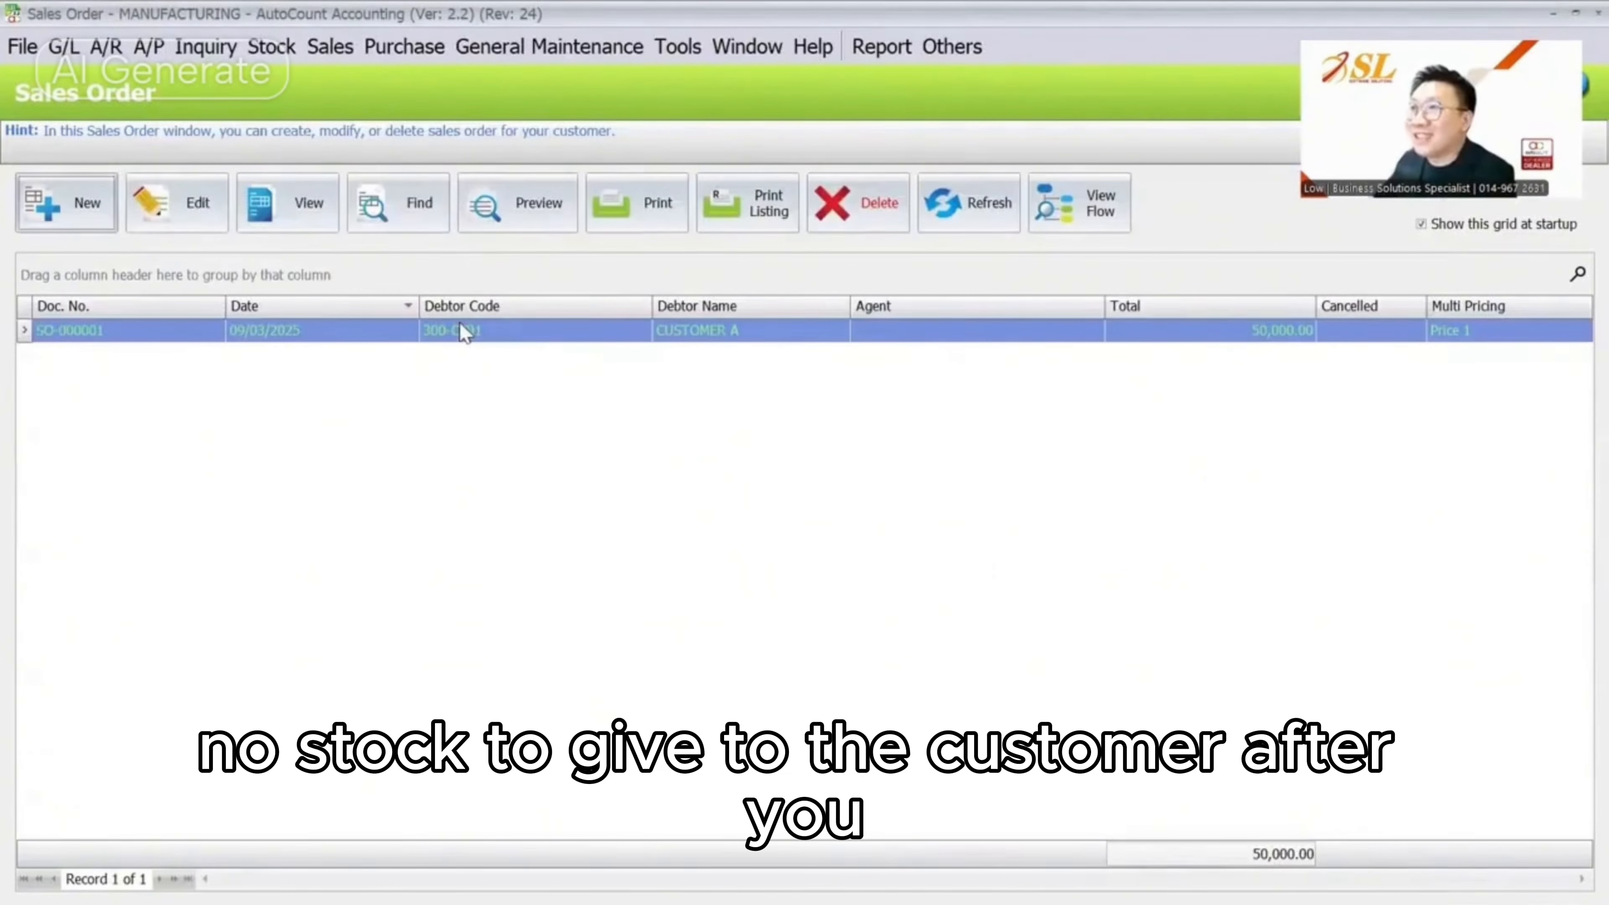
Start a new stock assembly order and transfer a quantity of 80 FG1 into it from the customer's sales order
{"action": "left_click", "coordinate": [323, 51]}
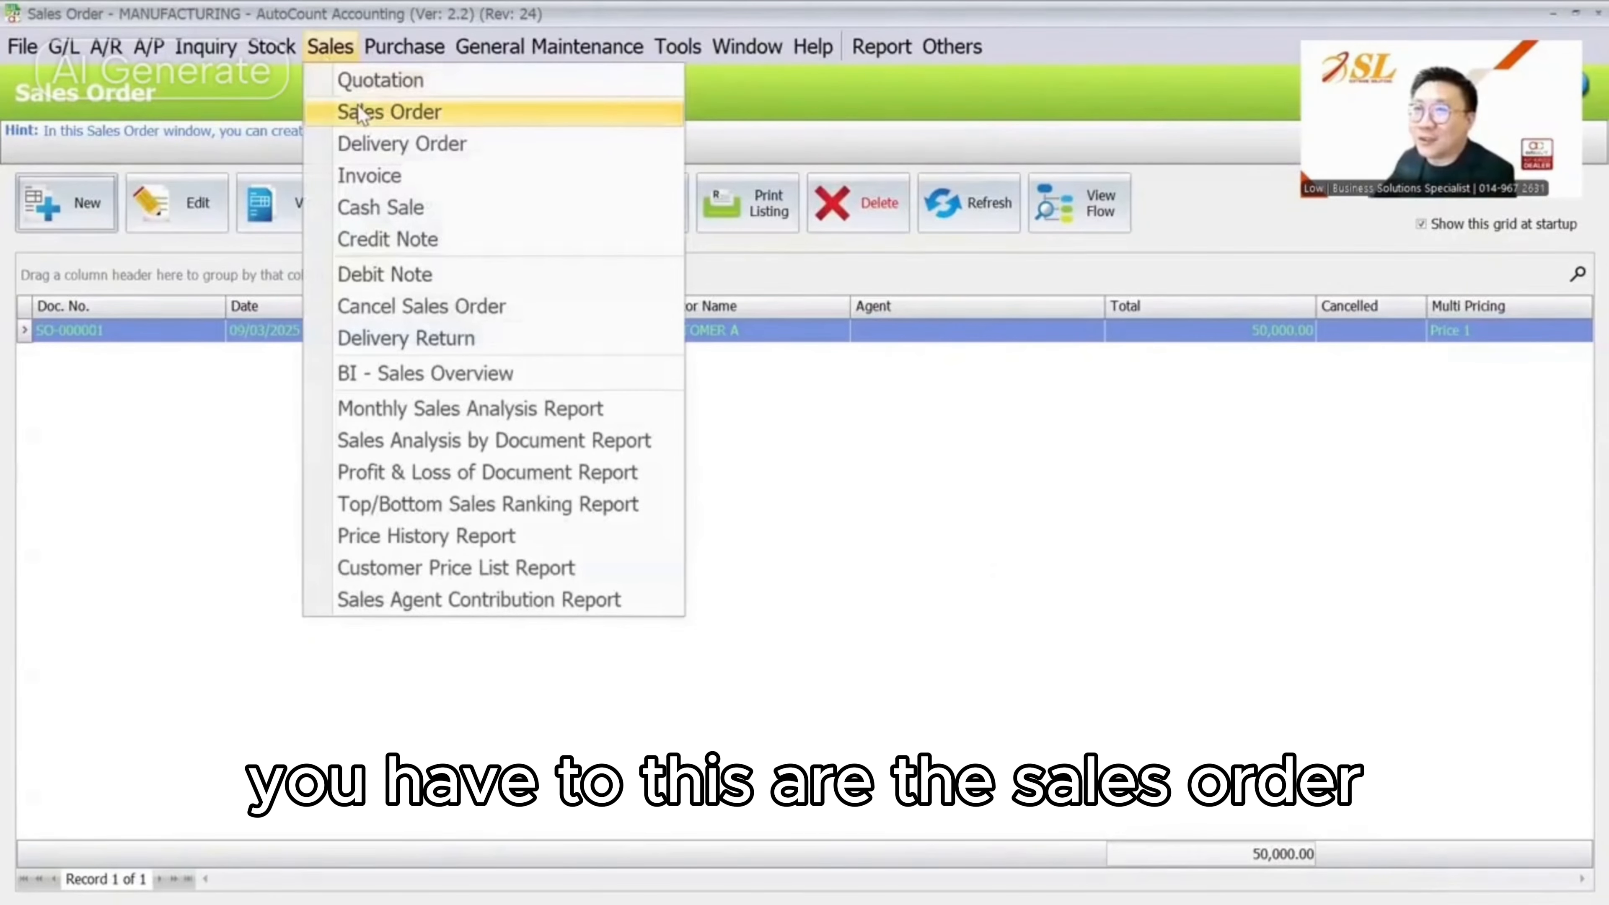
{"action": "left_click", "coordinate": [272, 47]}
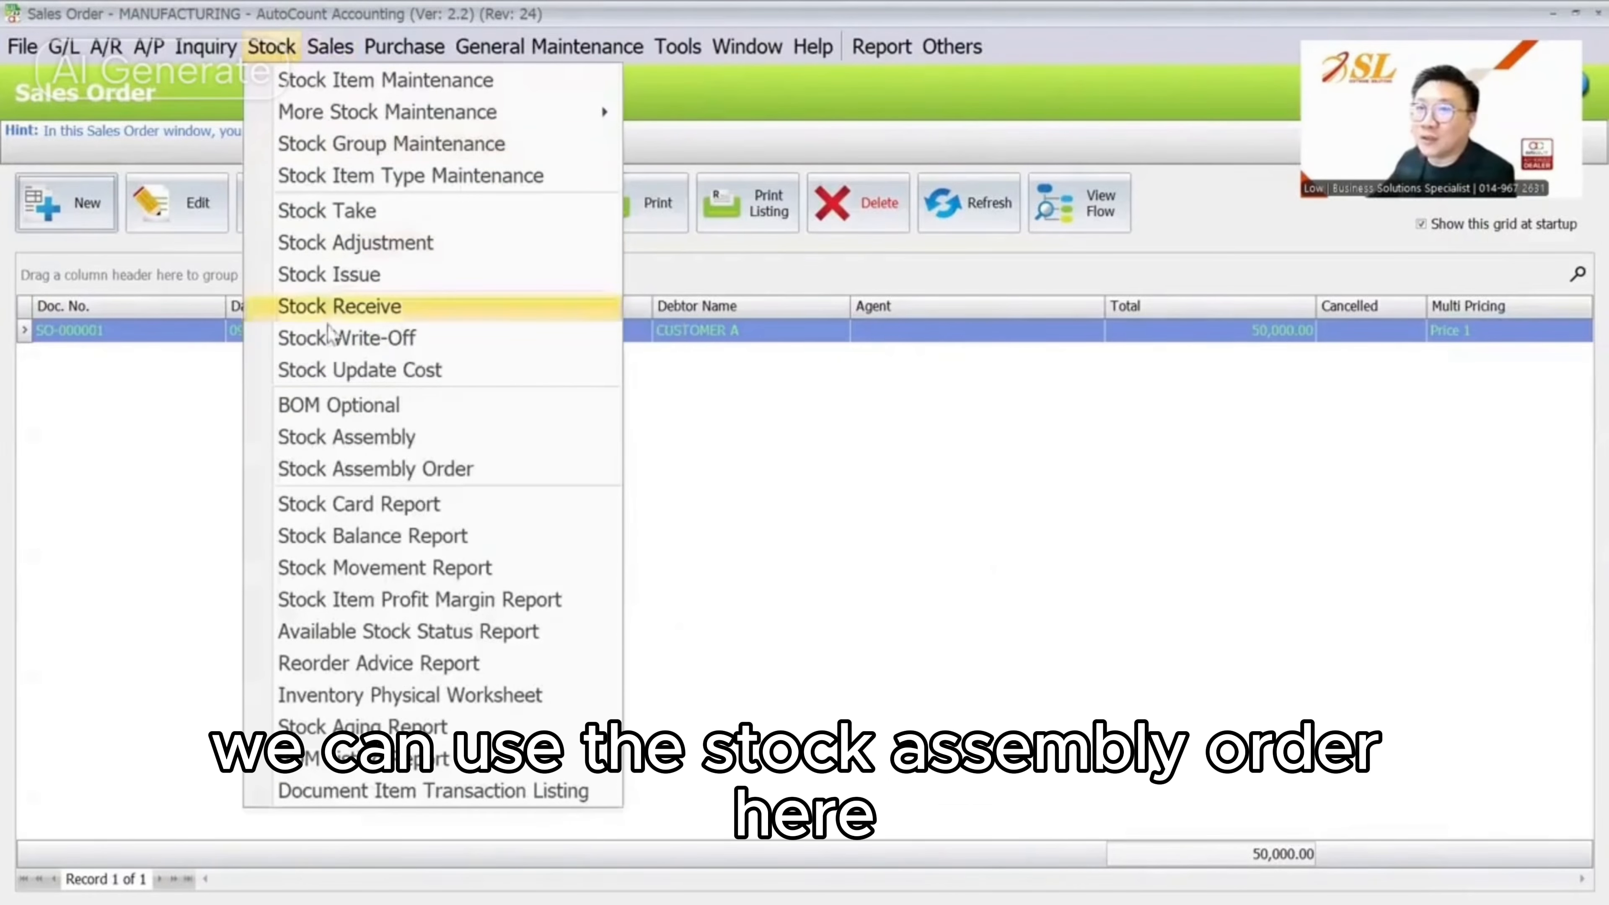
{"action": "left_click", "coordinate": [366, 472]}
{"action": "left_click", "coordinate": [67, 203]}
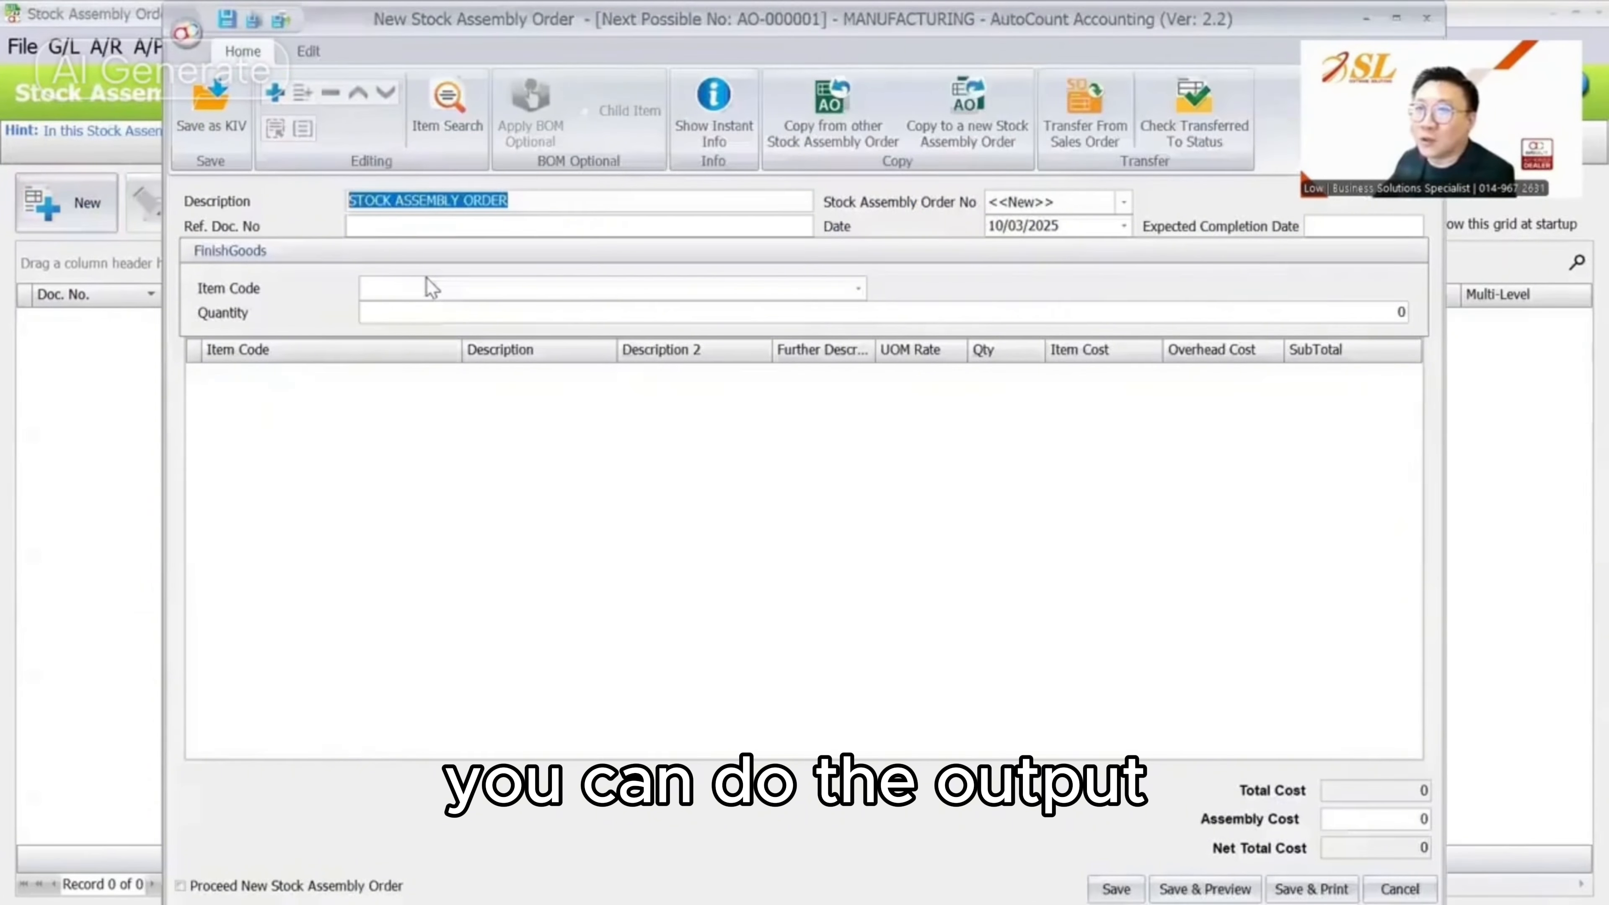
{"action": "left_click", "coordinate": [1094, 139]}
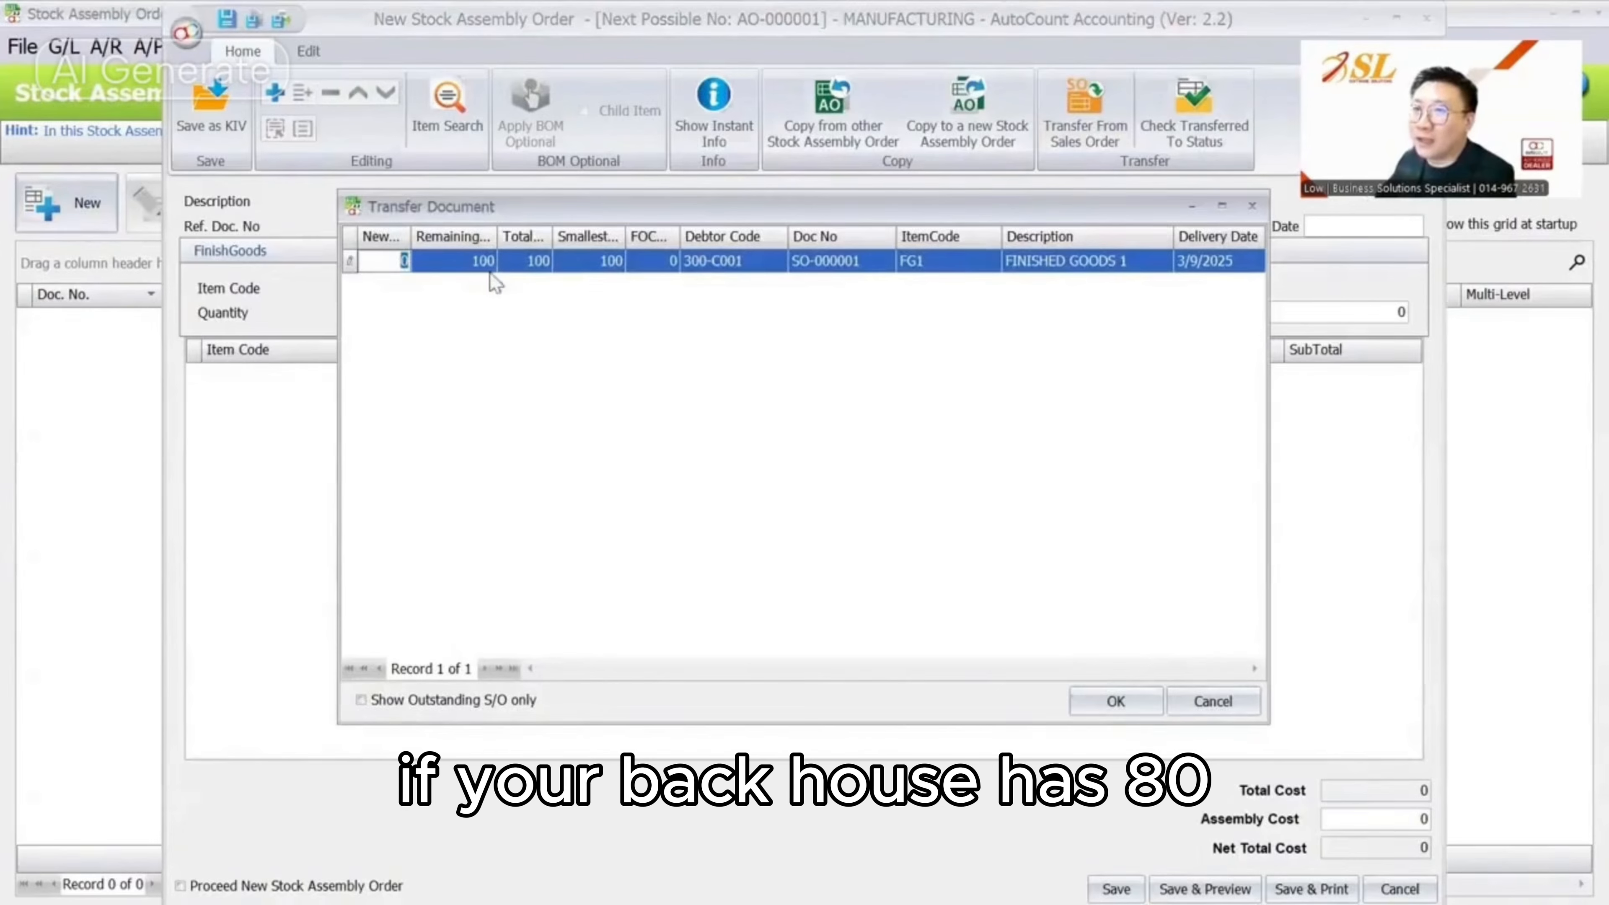
{"action": "type", "text": "80"}
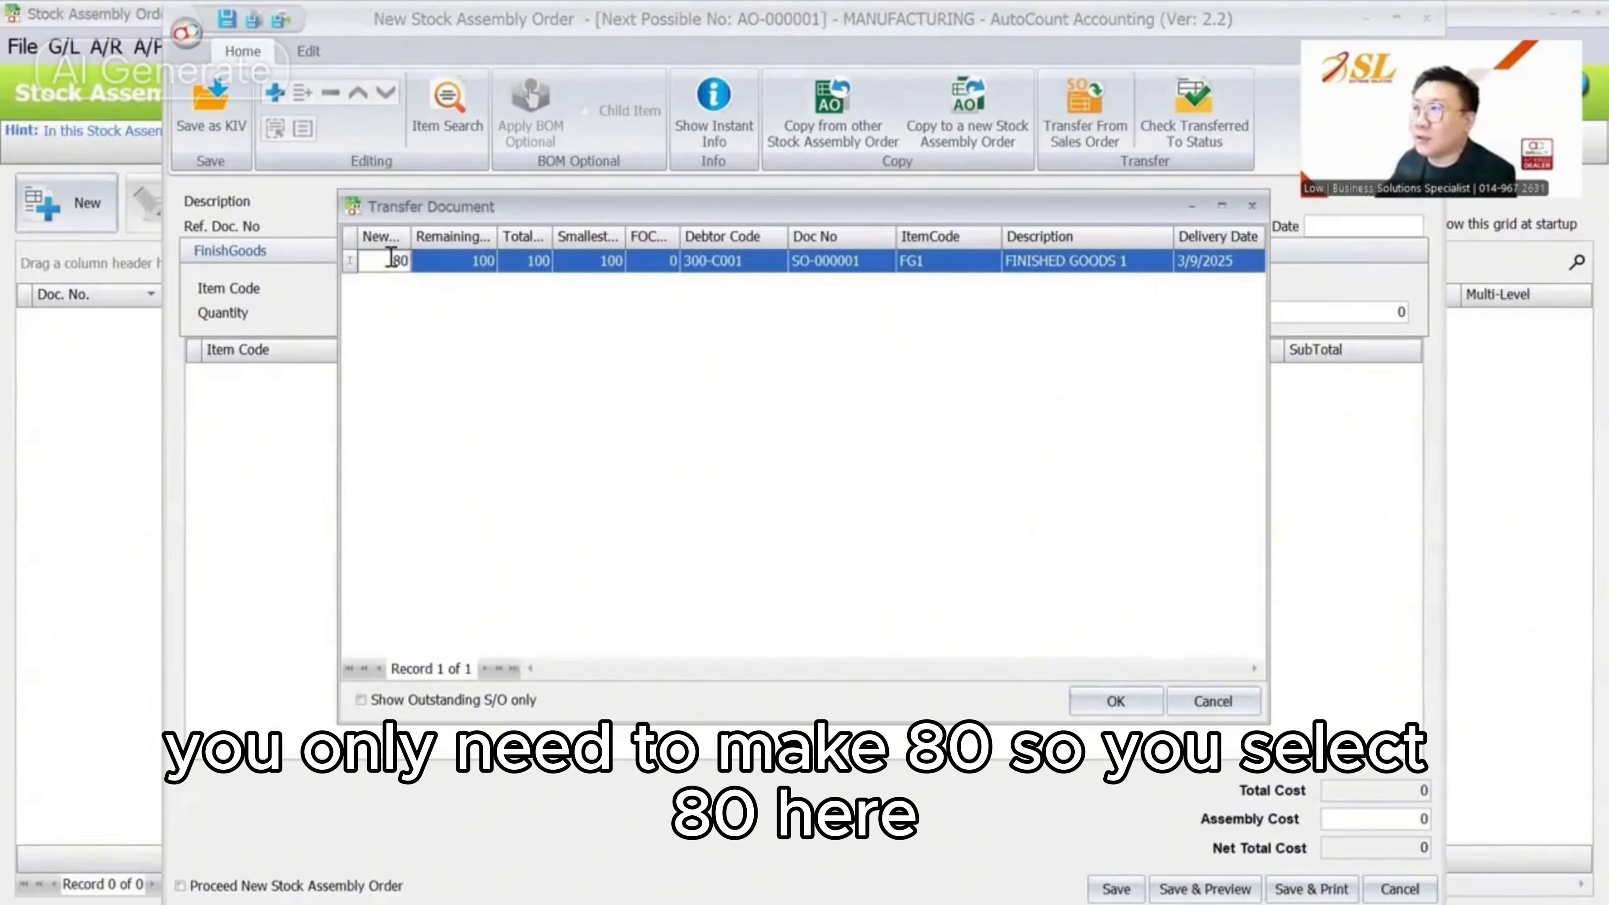
{"action": "left_click", "coordinate": [1116, 701]}
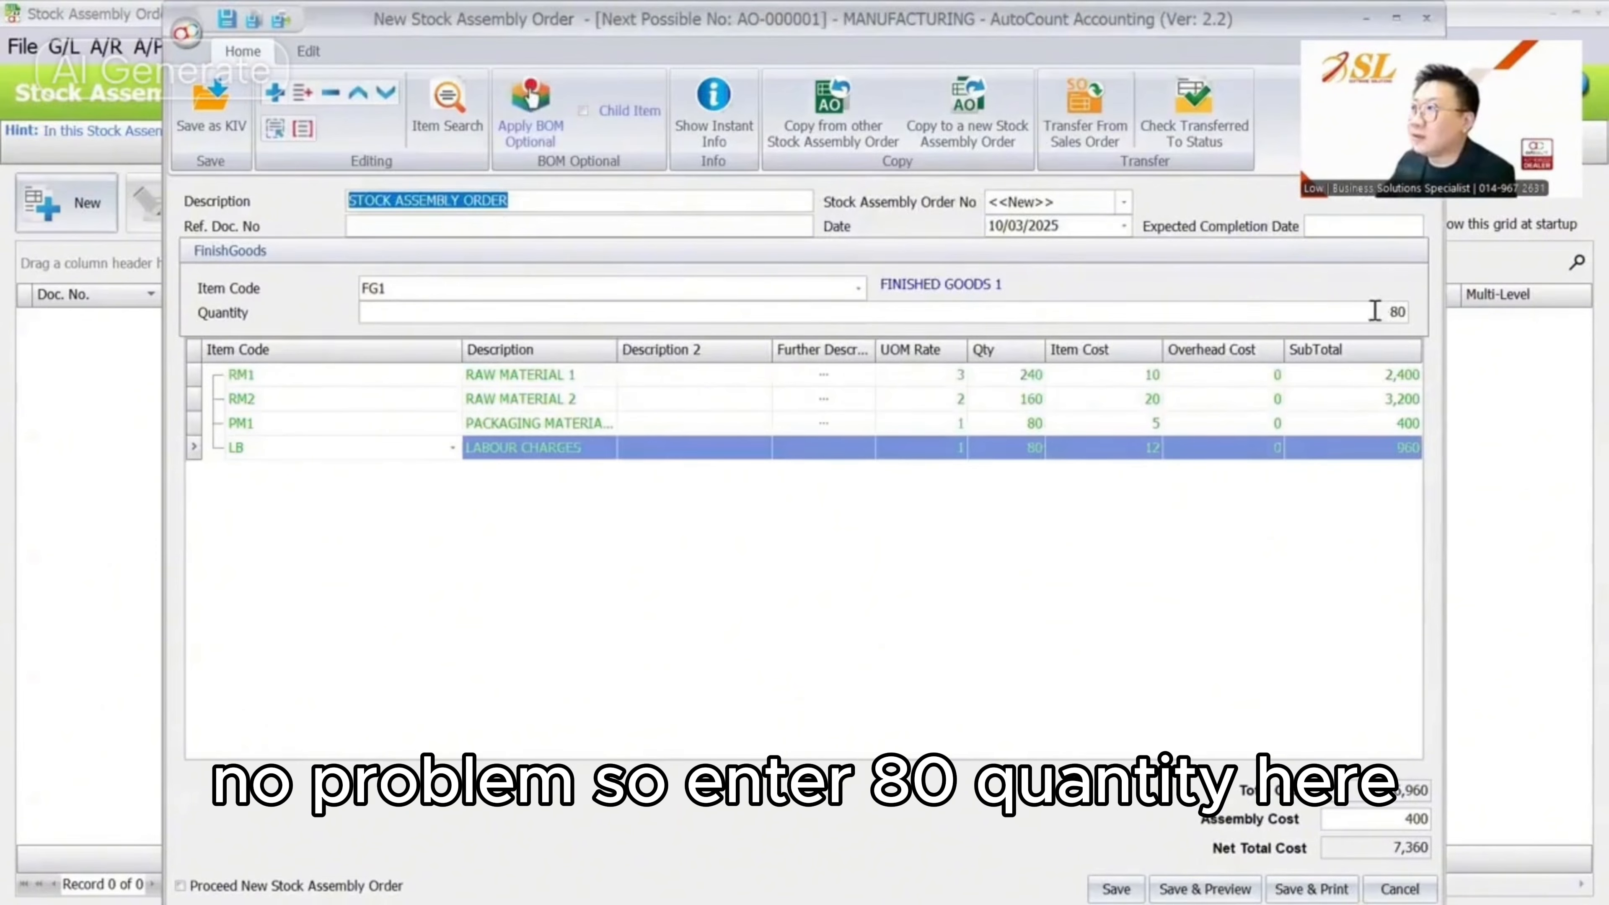
Set the stock assembly order's expected completion date to 12/03/2025
{"action": "left_click", "coordinate": [1312, 223]}
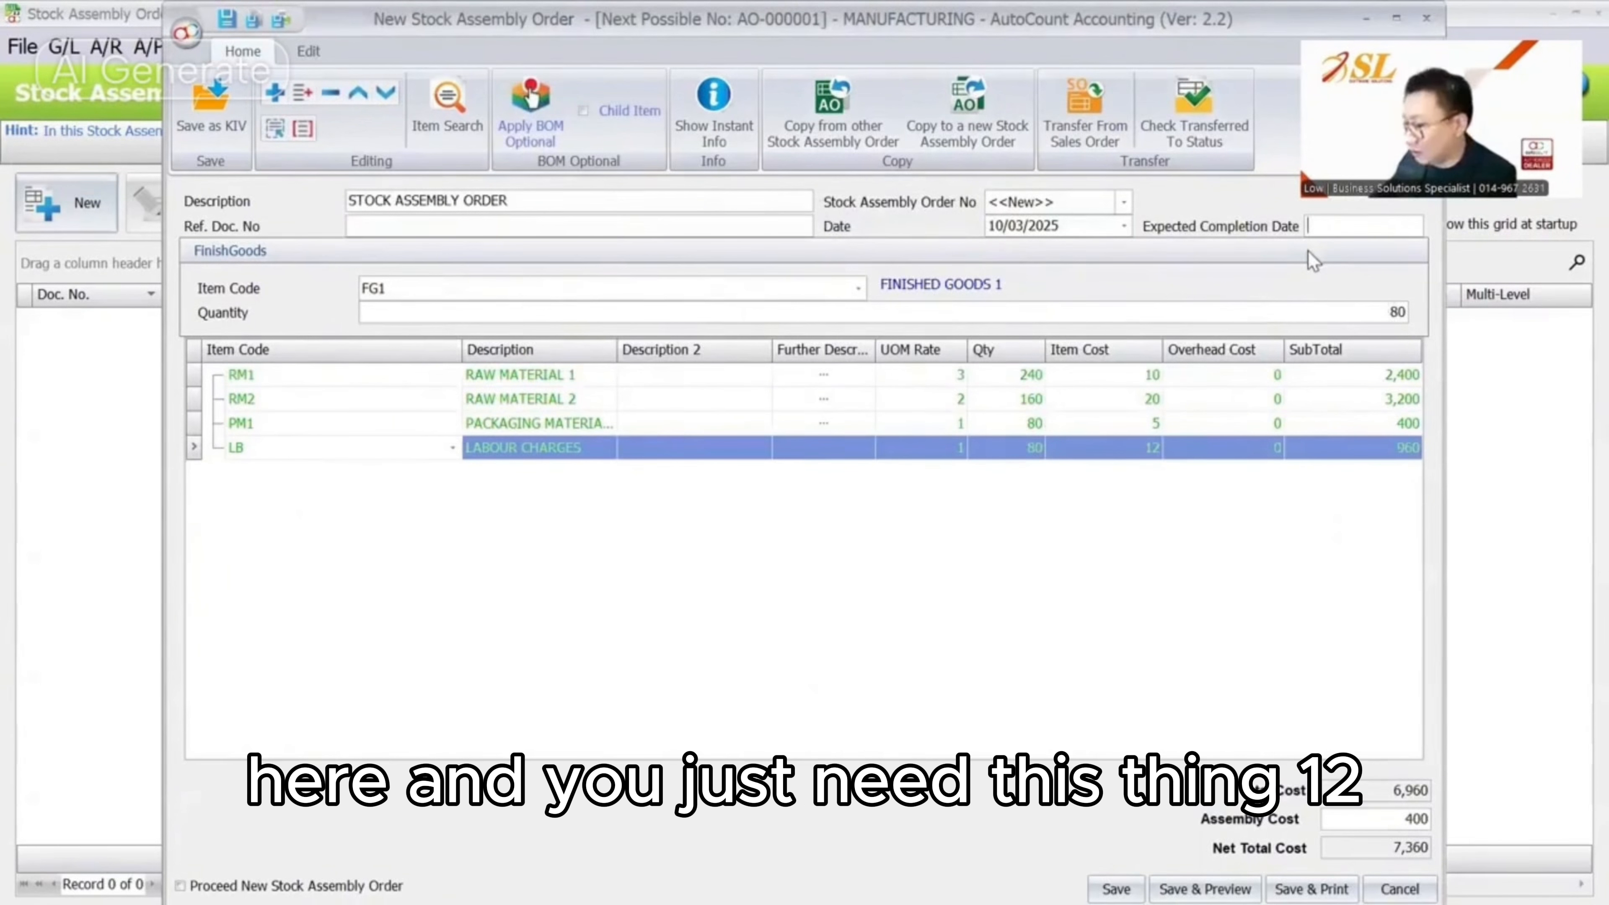
{"action": "type", "text": "12/03/"}
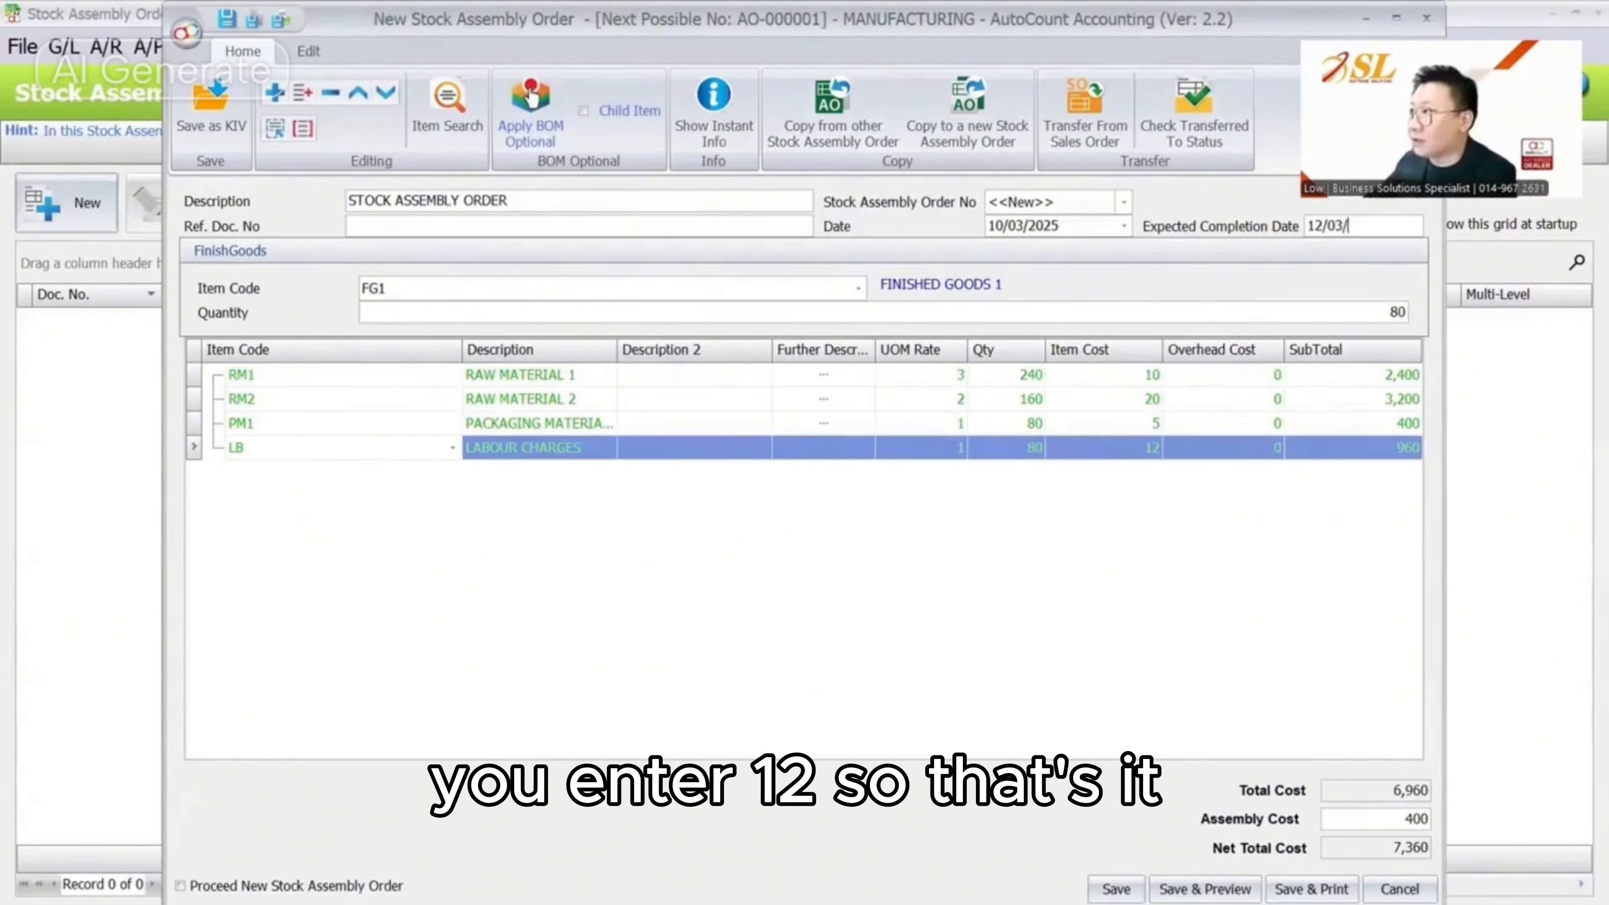
{"action": "type", "text": "2025"}
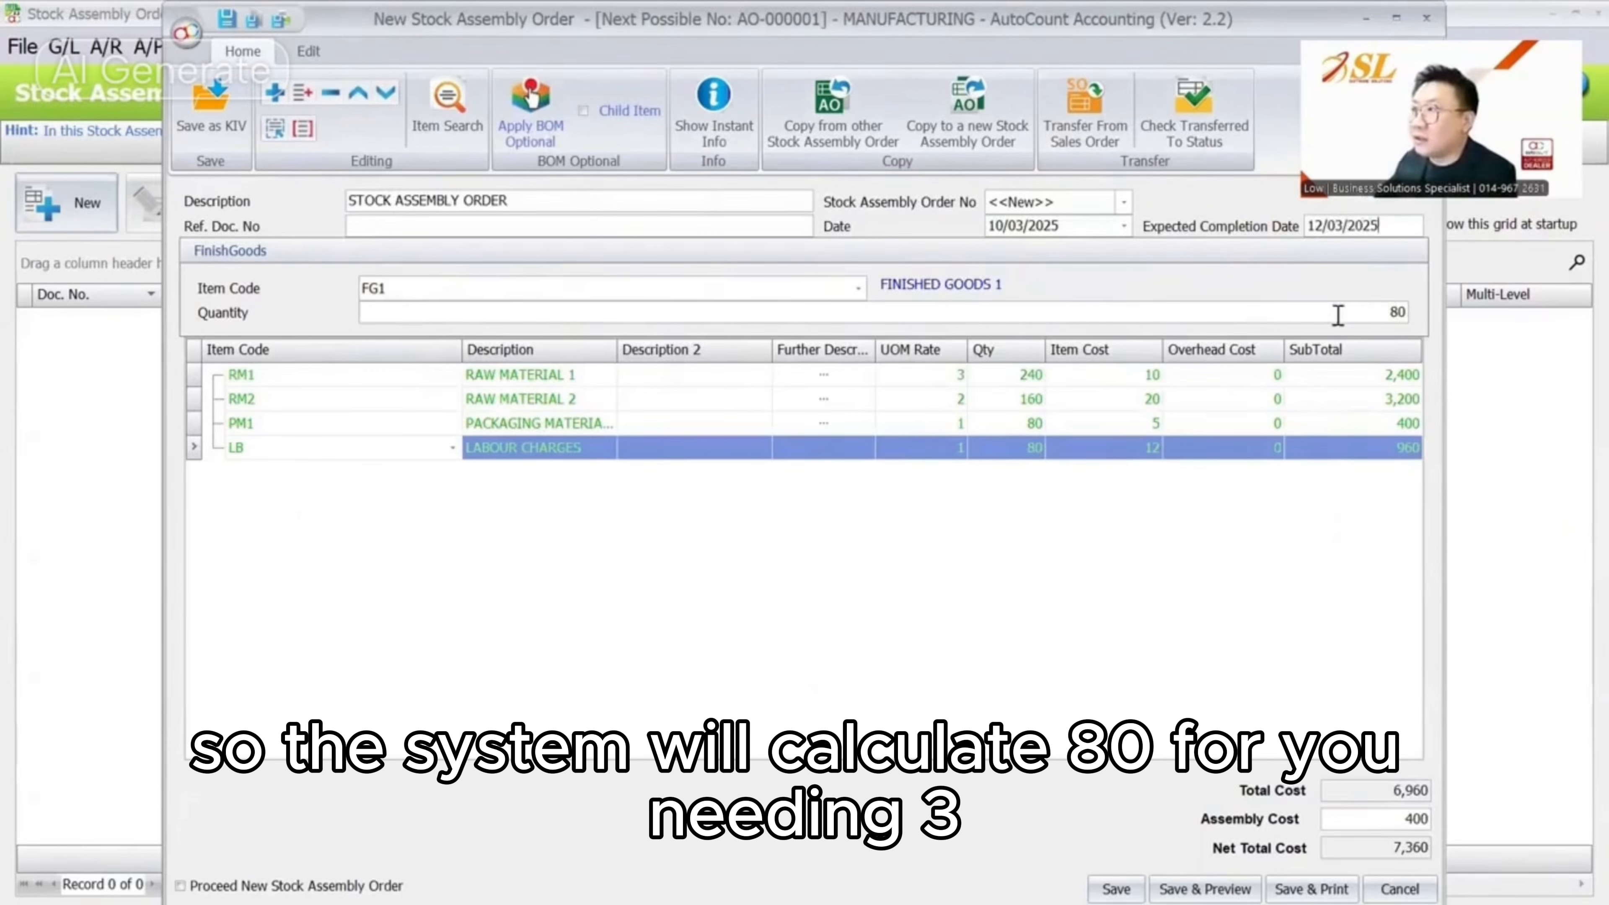
Check the finished goods quantity, the material and labour subtotals, and the assembly cost of the stock assembly order
{"action": "left_click_drag", "start_coordinate": [1340, 314], "coordinate": [1414, 312]}
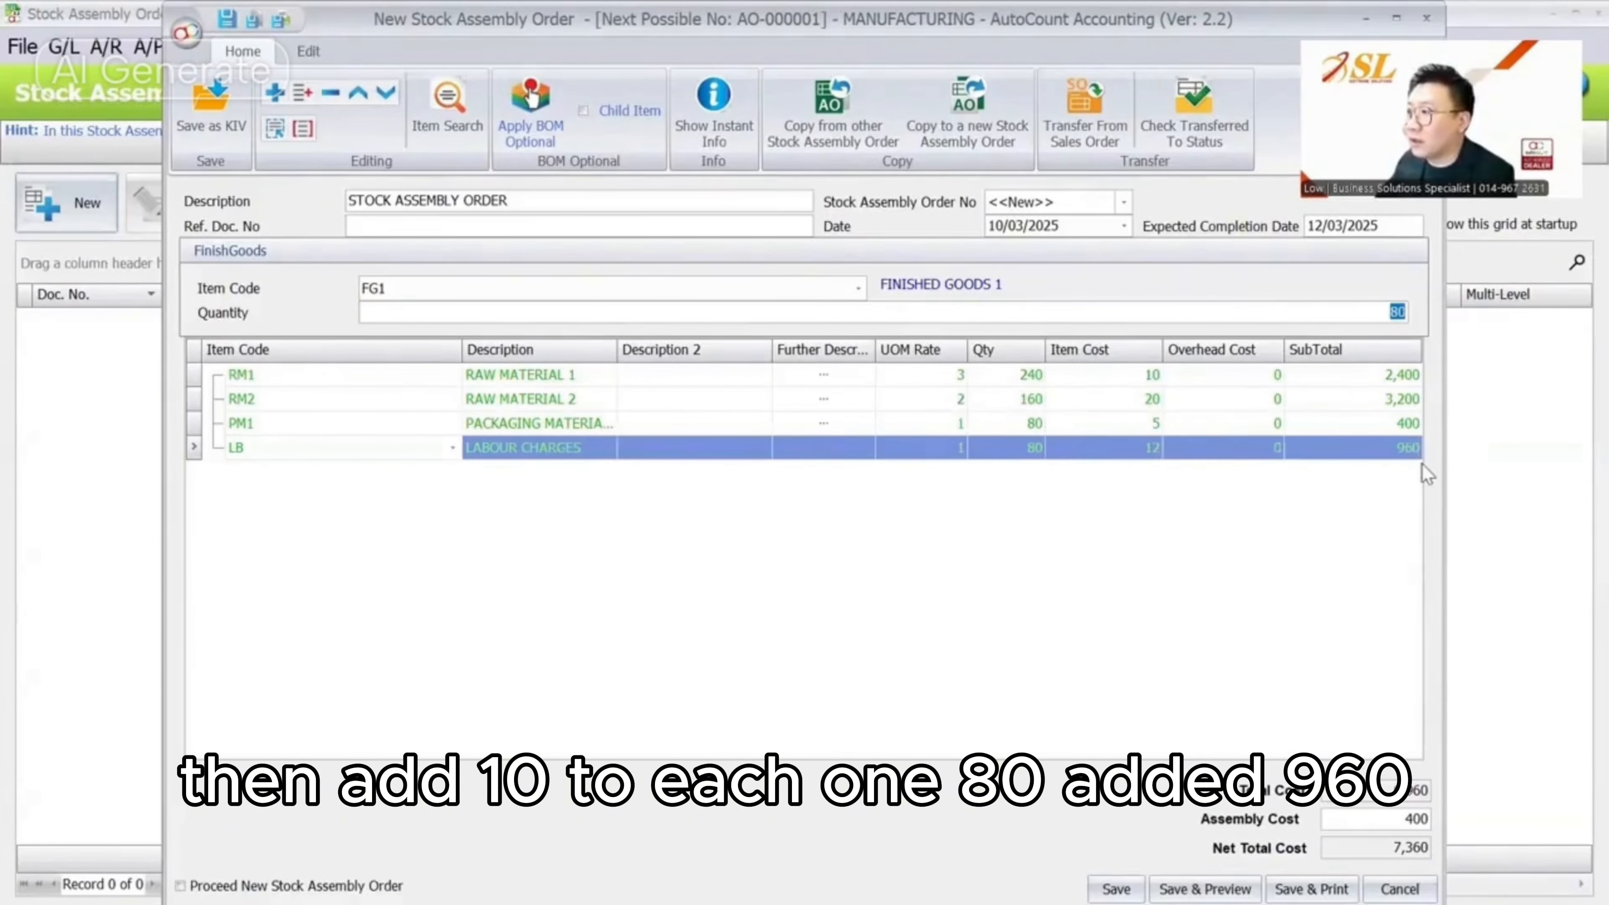
{"action": "left_click_drag", "start_coordinate": [1430, 818], "coordinate": [1358, 818]}
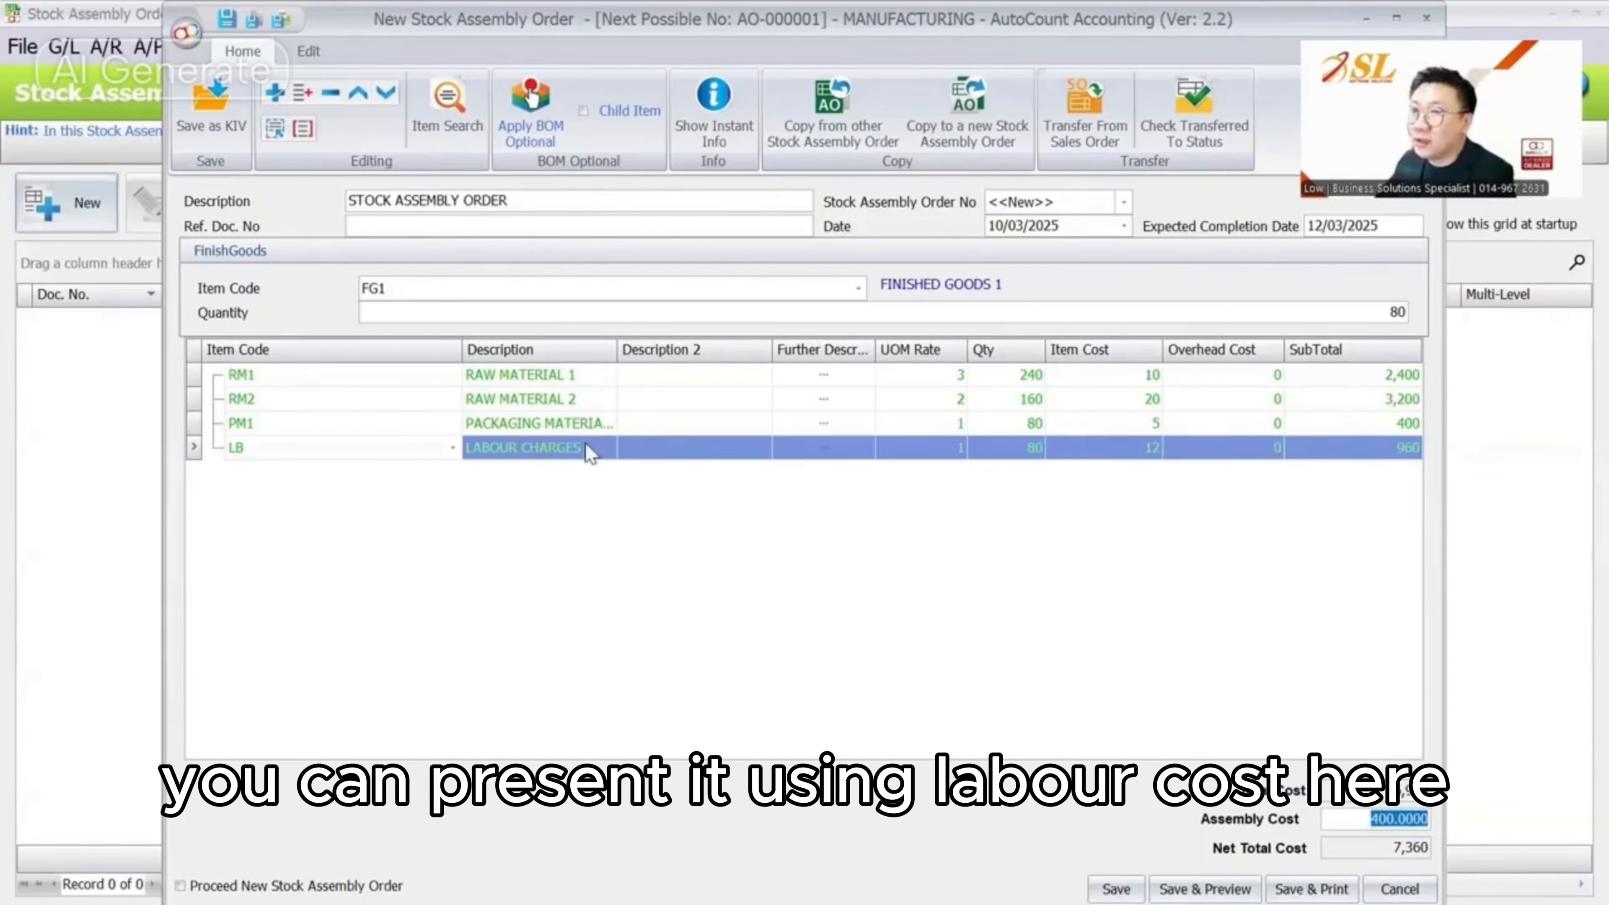
{"action": "left_click_drag", "start_coordinate": [1350, 818], "coordinate": [1434, 818]}
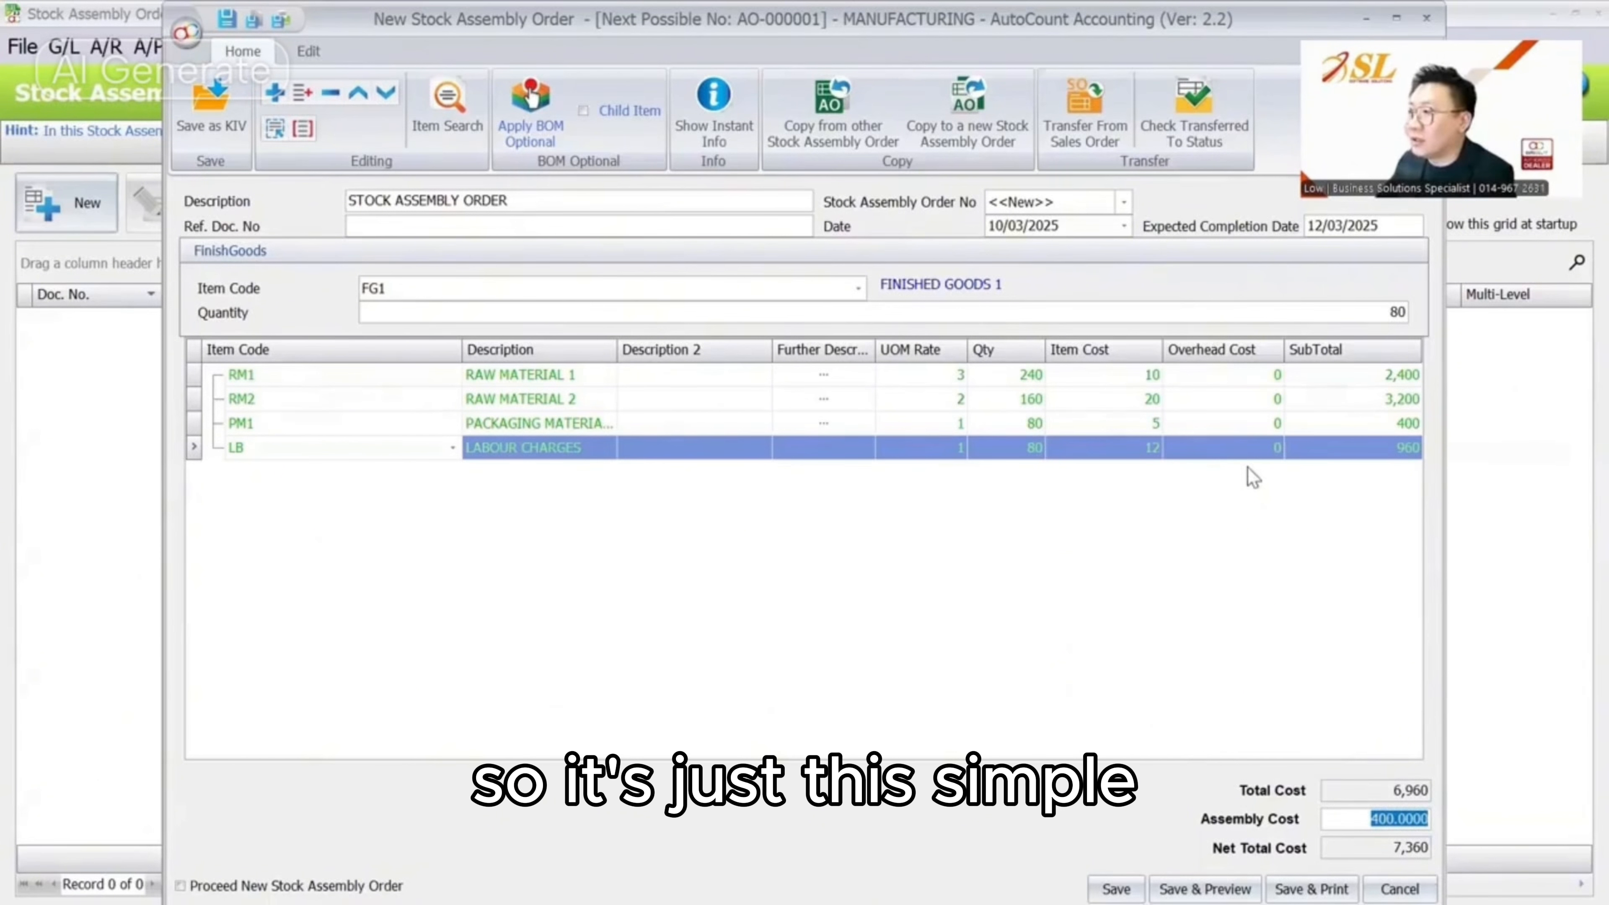
Save the stock assembly order with a print preview and review the report from materials to cost totals
{"action": "left_click", "coordinate": [1205, 889]}
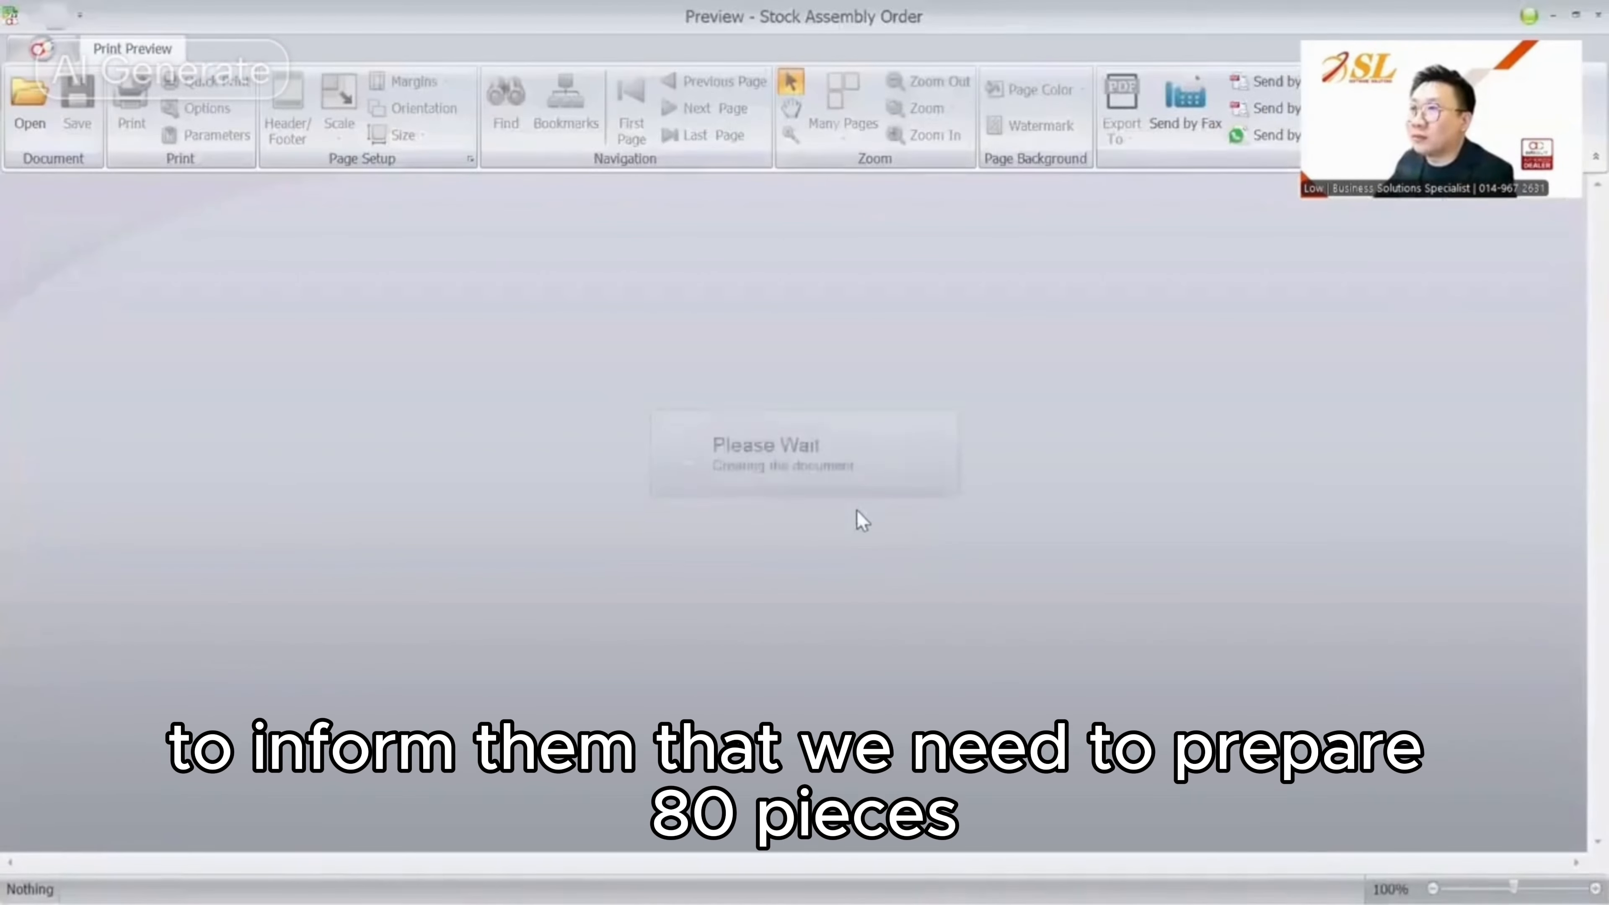
{"action": "scroll", "coordinate": [863, 520], "scroll_direction": "down", "scroll_amount": 5}
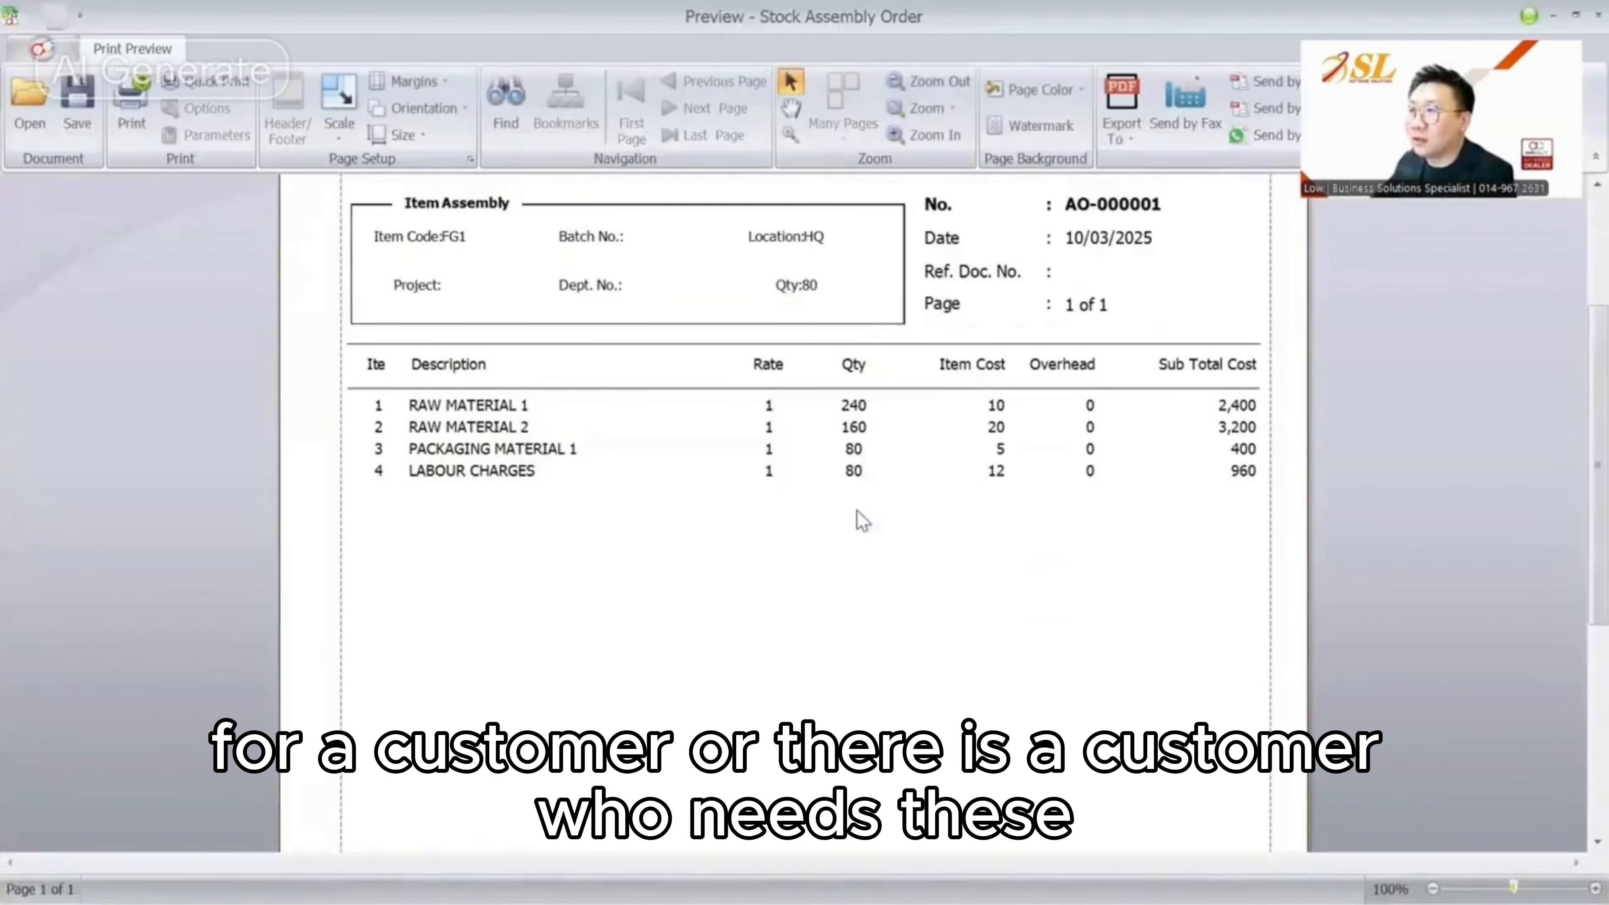
{"action": "scroll", "coordinate": [863, 521], "scroll_direction": "down", "scroll_amount": 1}
{"action": "scroll", "coordinate": [862, 521], "scroll_direction": "down", "scroll_amount": 4}
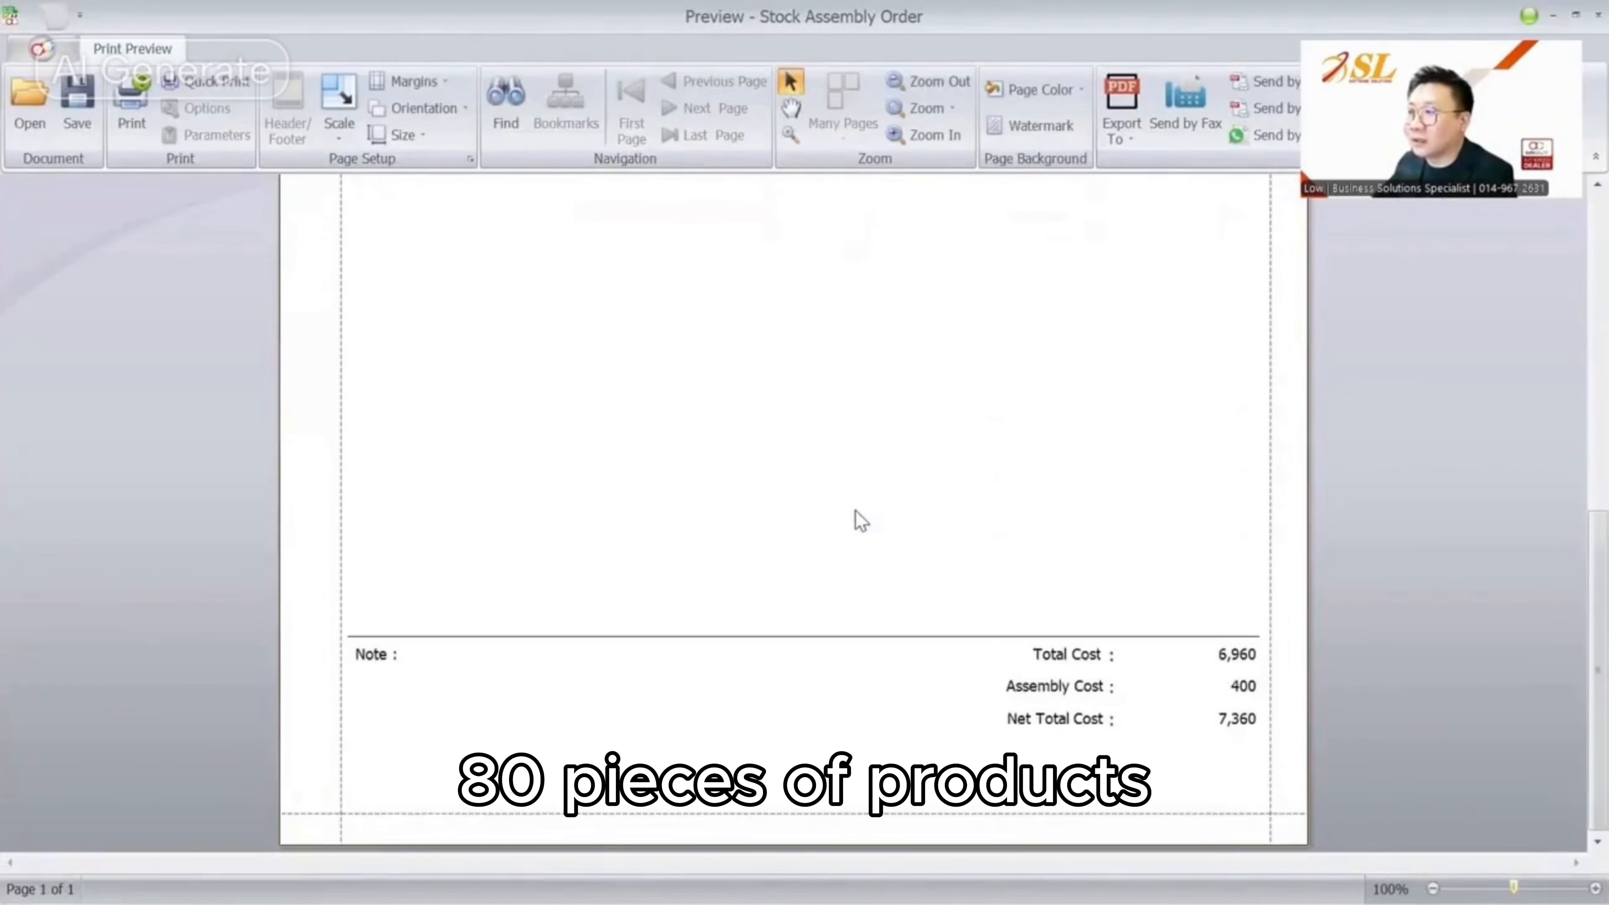
{"action": "scroll", "coordinate": [856, 521], "scroll_direction": "up", "scroll_amount": 10}
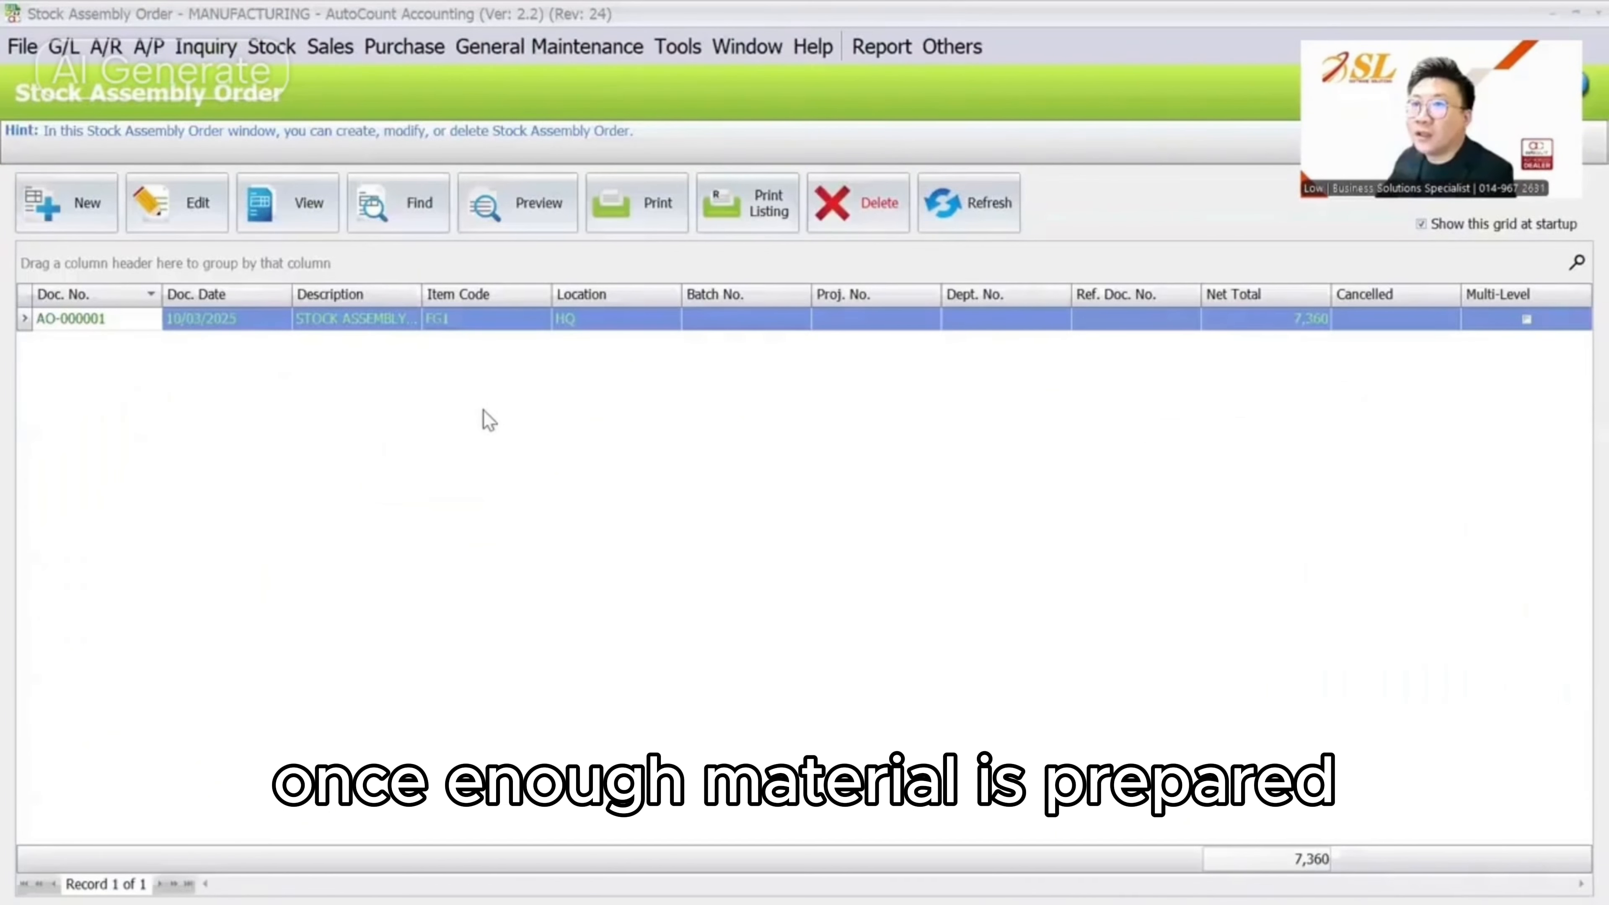
Create a stock assembly for 25 units of FG1 transferred from the stock assembly order, and save it with a print preview
{"action": "left_click", "coordinate": [271, 47]}
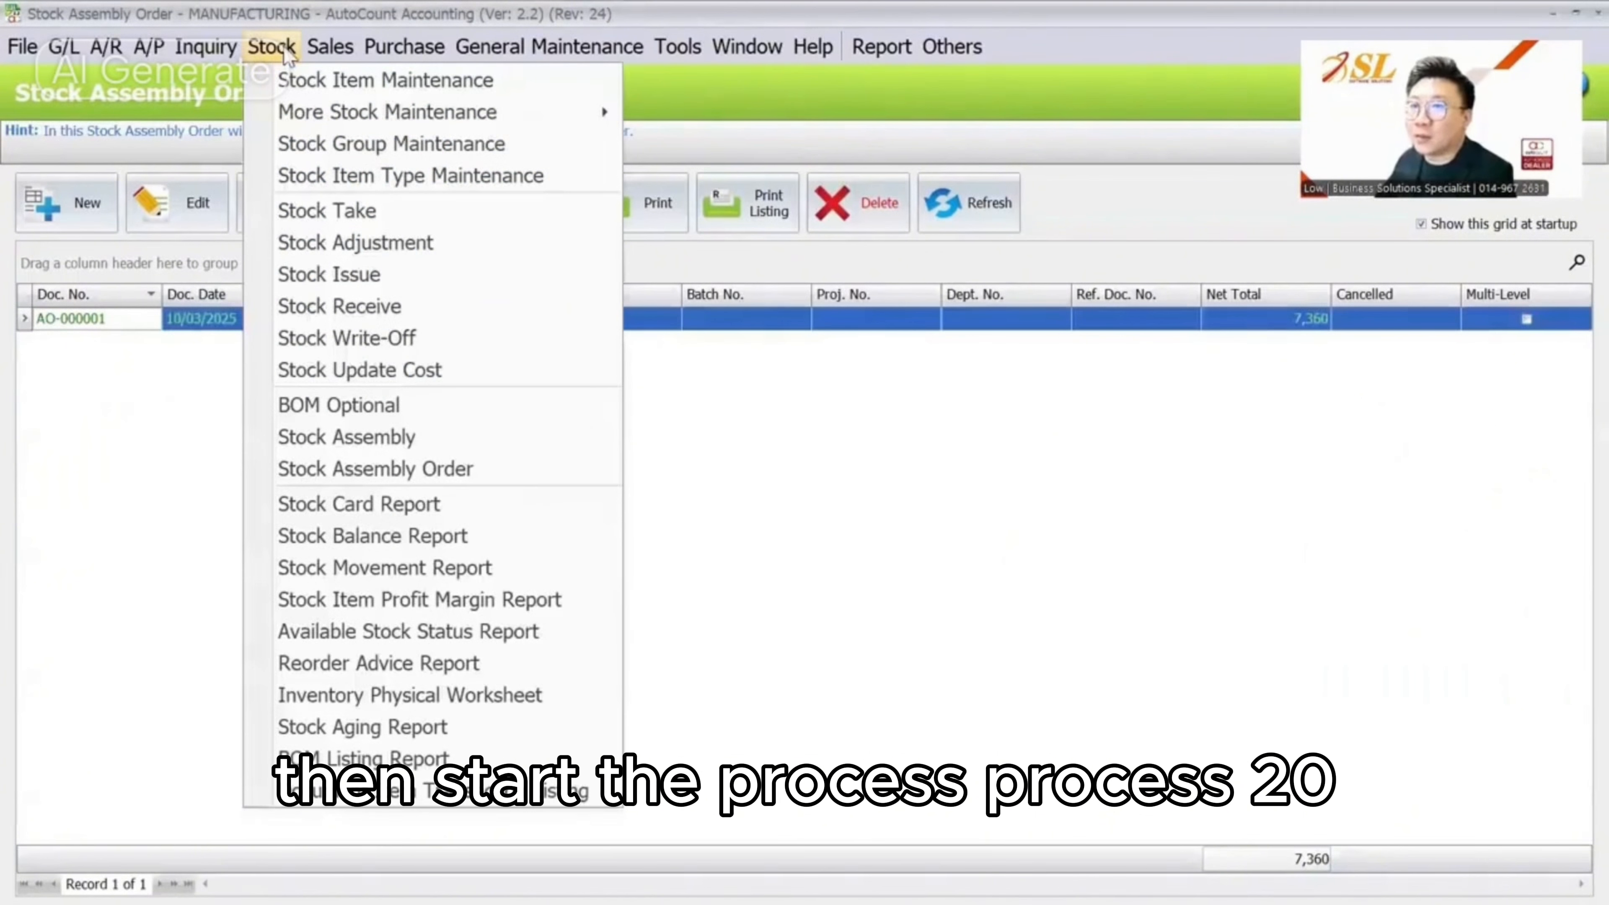
{"action": "left_click", "coordinate": [387, 447]}
{"action": "left_click", "coordinate": [66, 203]}
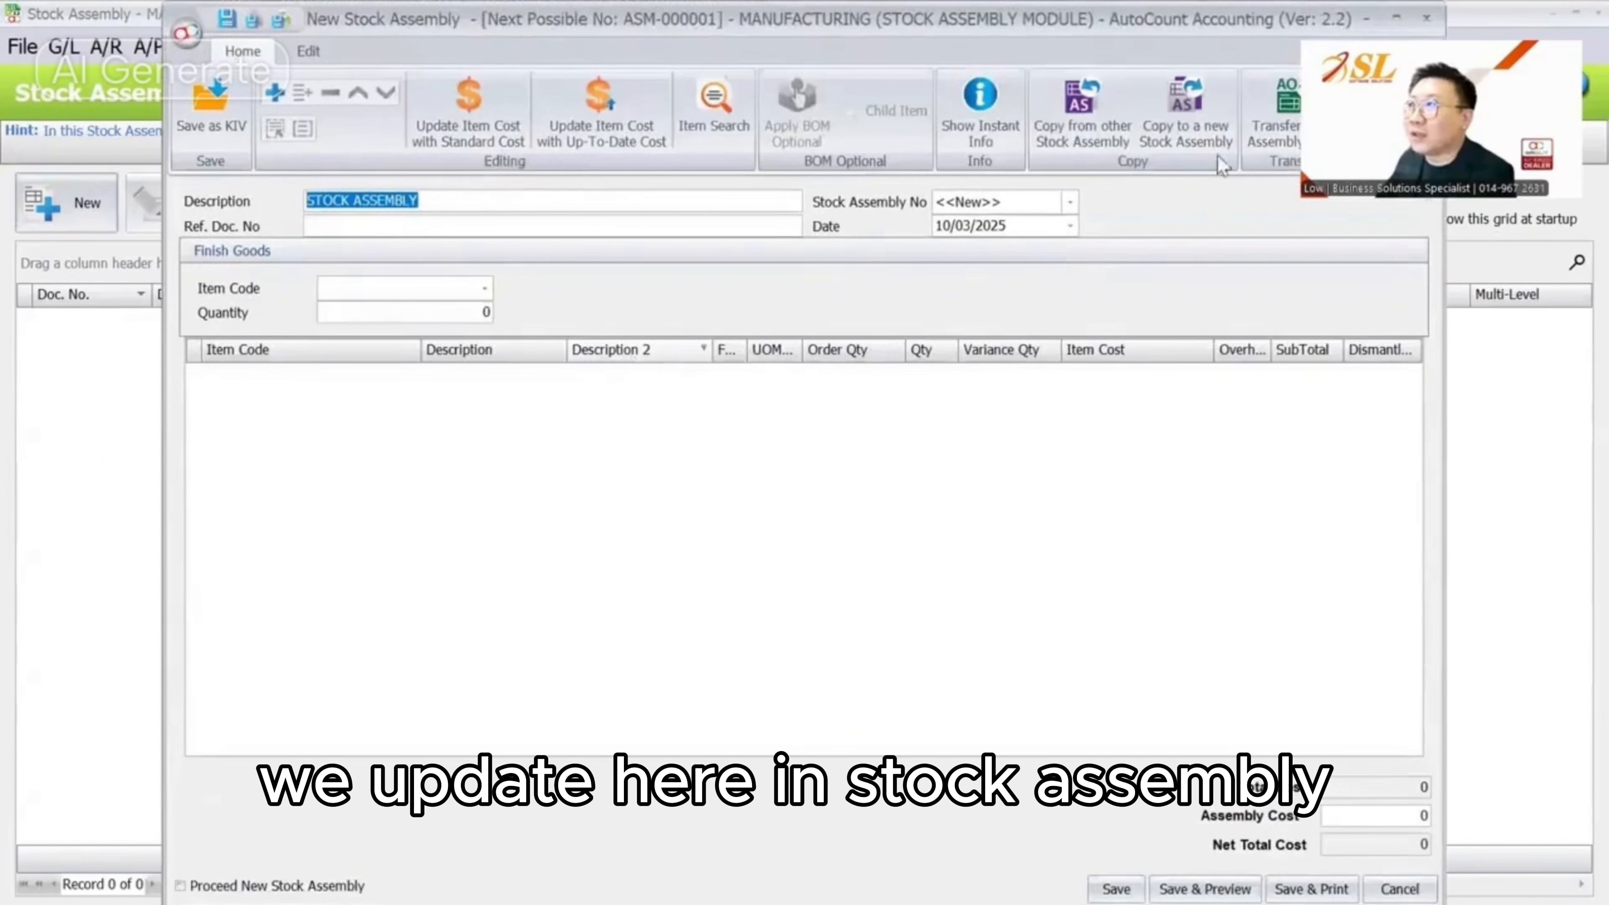
{"action": "left_click", "coordinate": [1293, 141]}
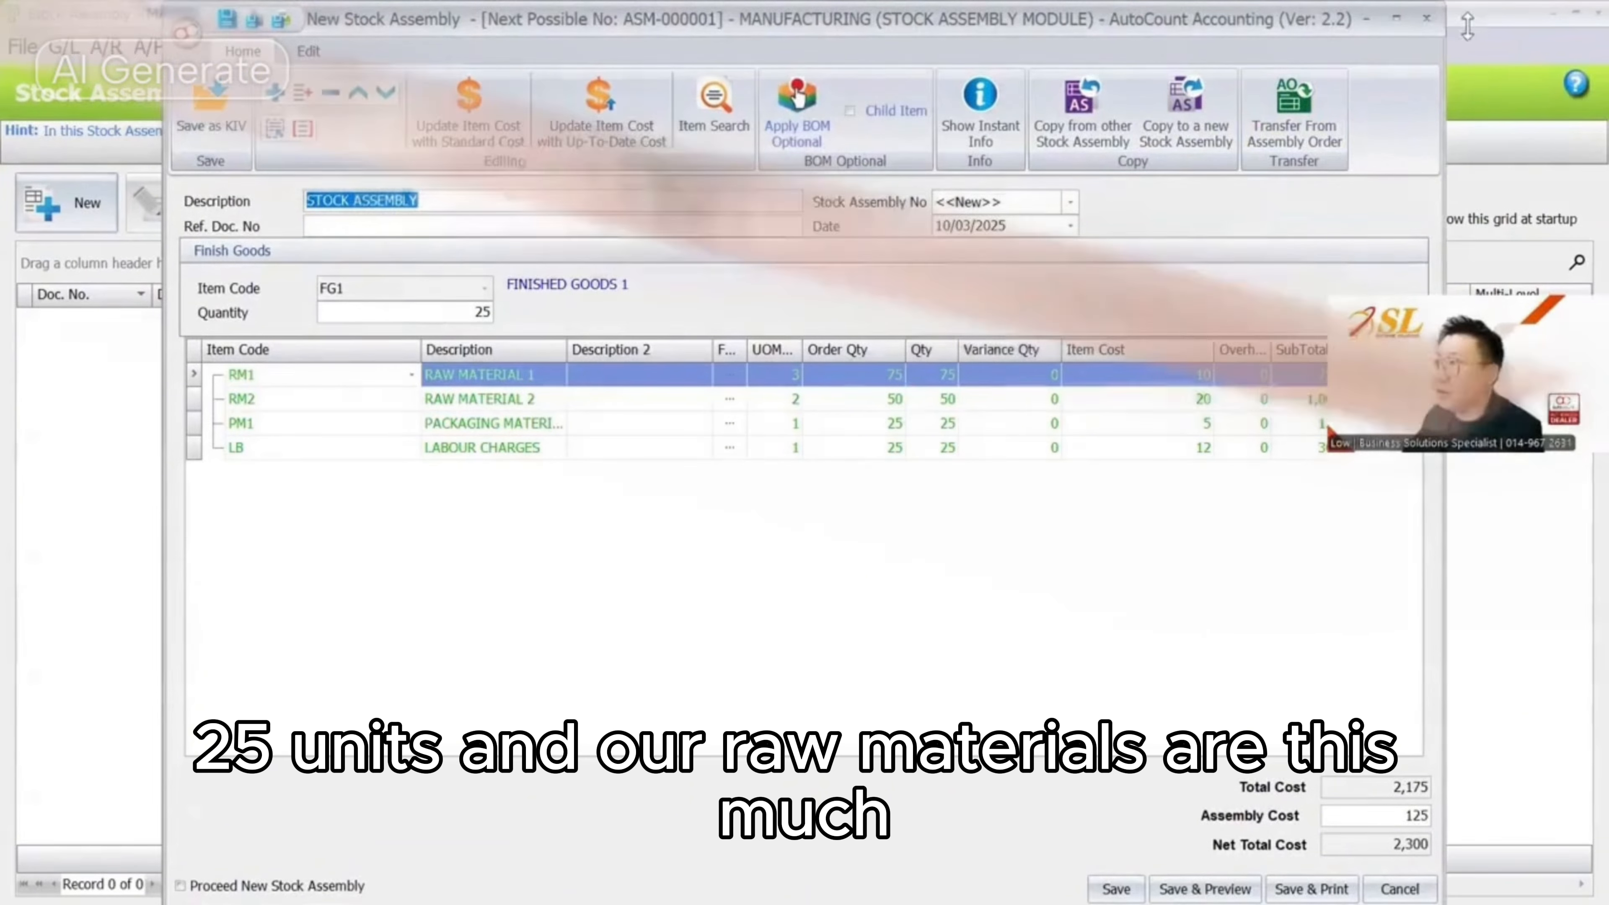
{"action": "left_click", "coordinate": [1204, 889]}
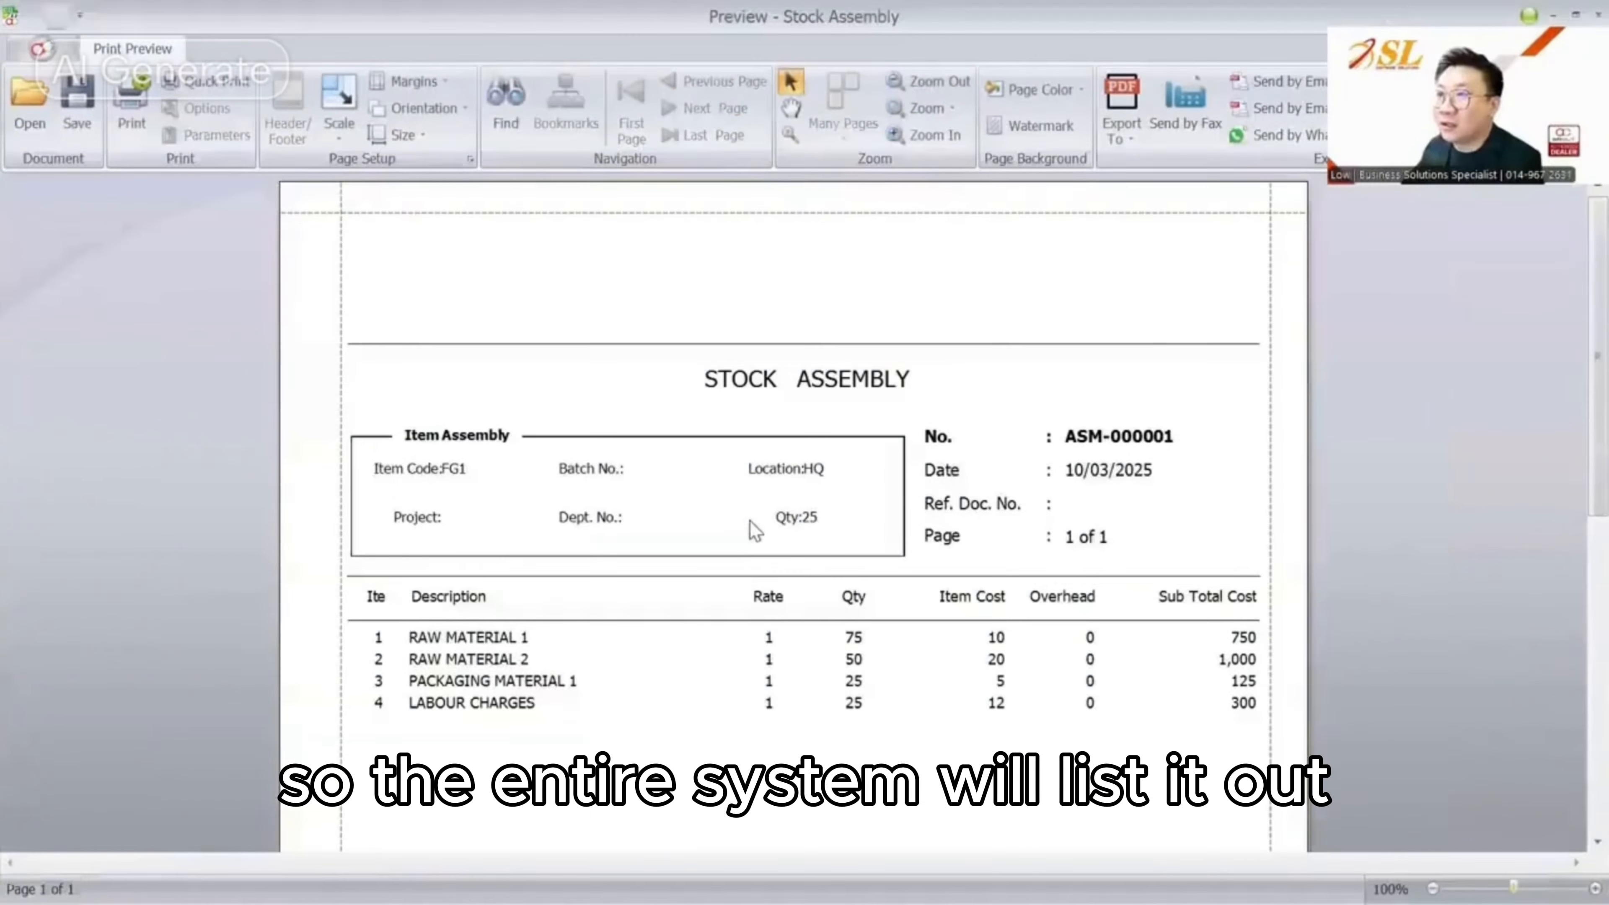
{"action": "scroll", "coordinate": [749, 521], "scroll_direction": "down", "scroll_amount": 5}
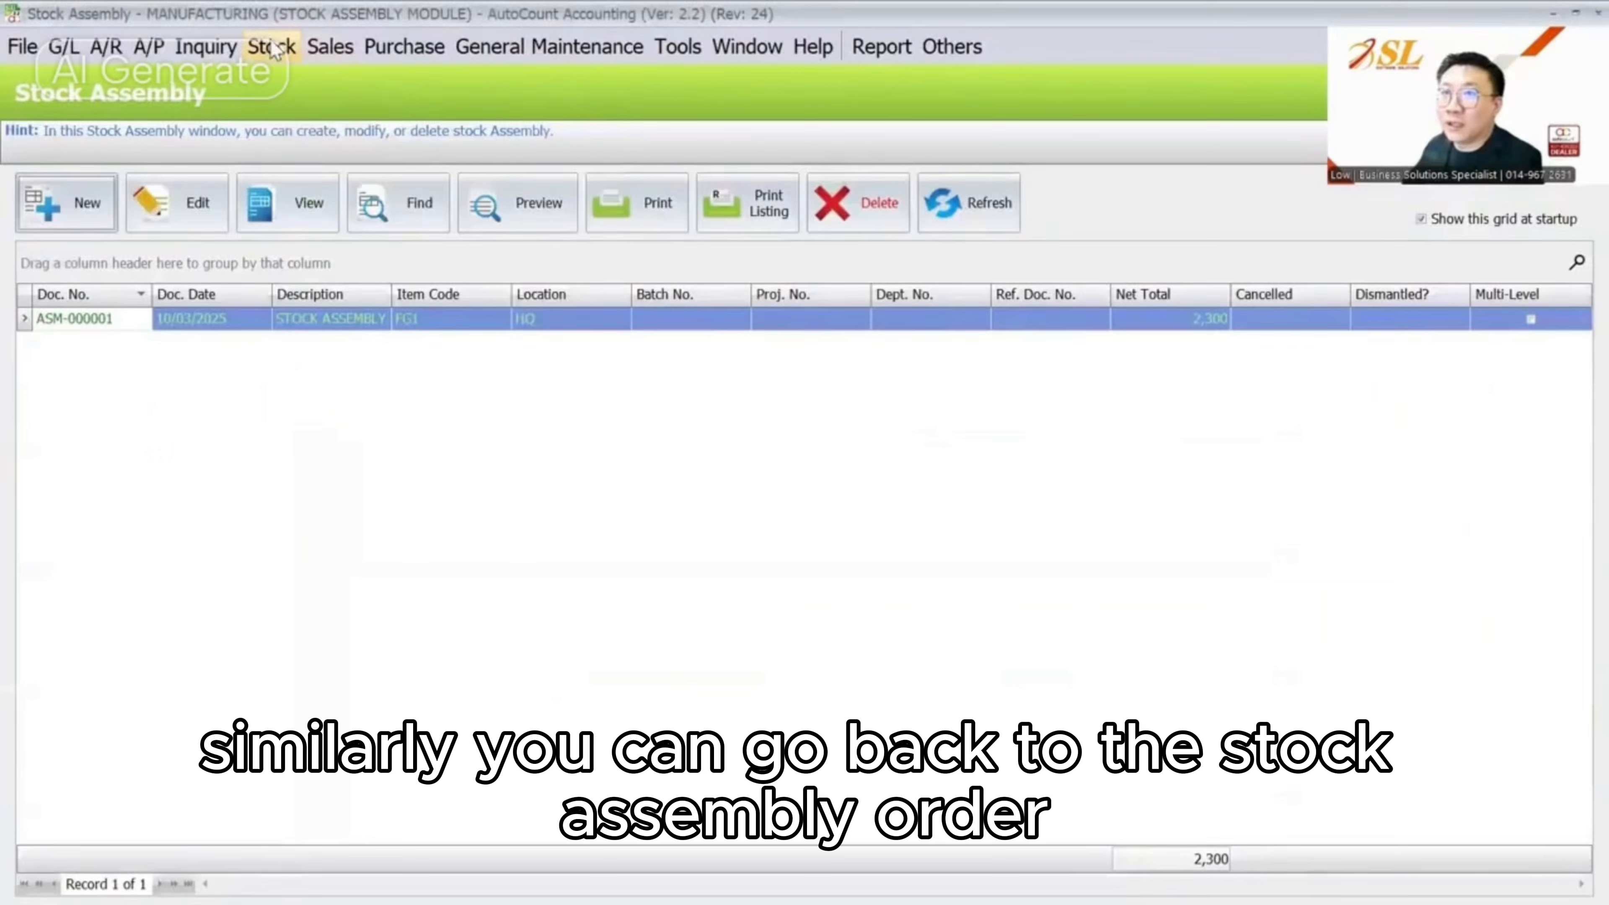
Run the Outstanding Stock Assembly Order listing, check the outstanding finished goods quantity for FG1, and close the listing
{"action": "left_click", "coordinate": [271, 46]}
{"action": "left_click", "coordinate": [380, 470]}
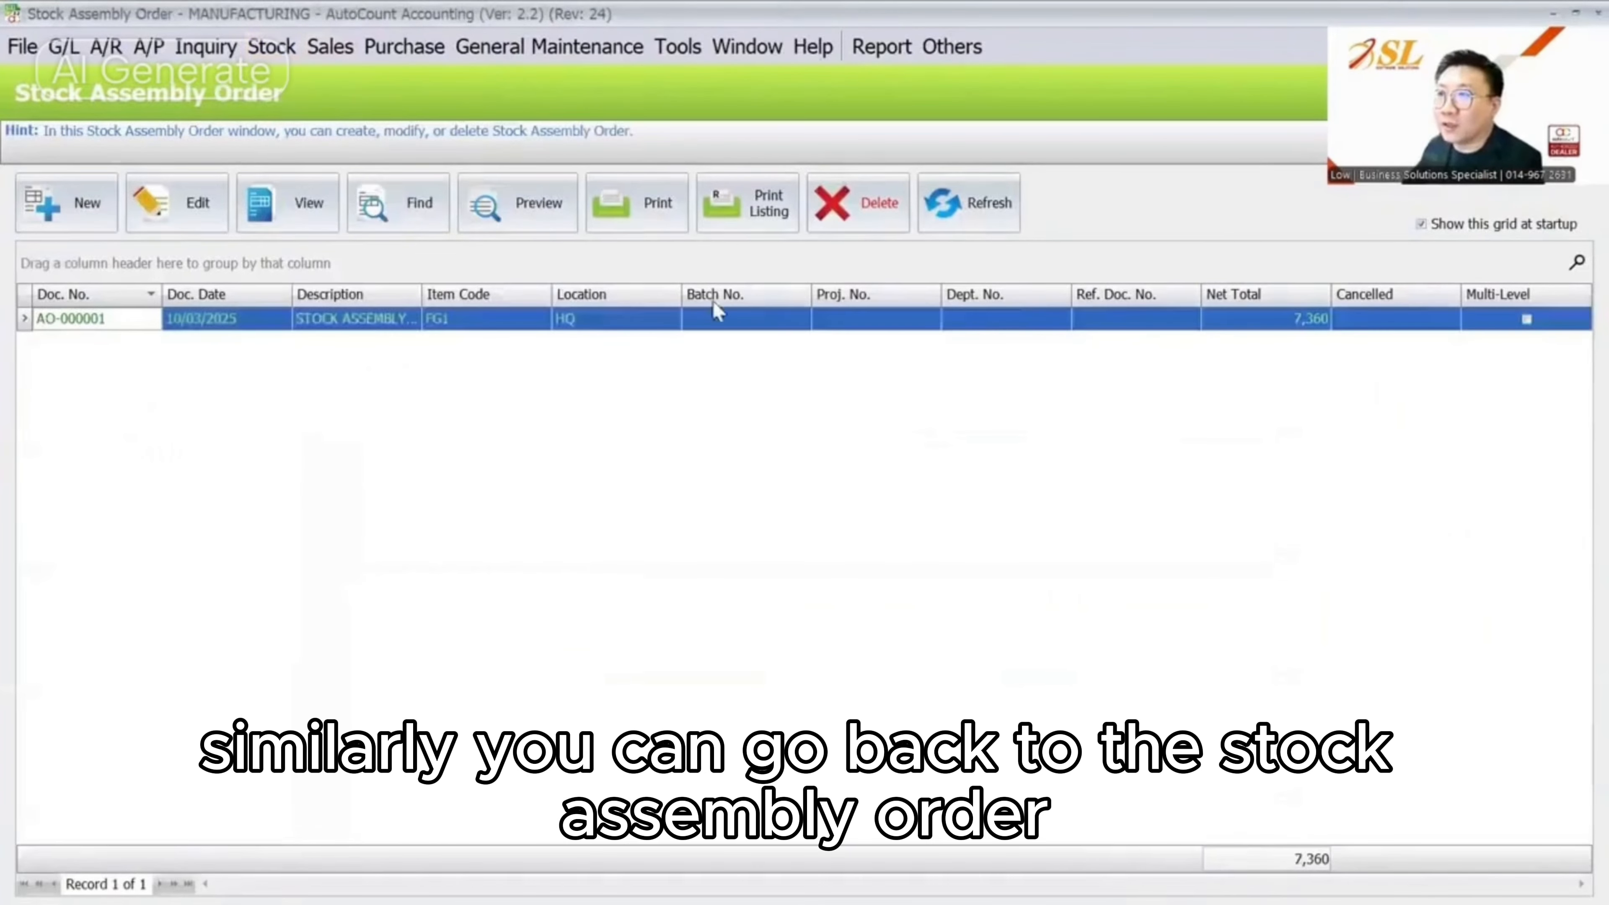
{"action": "left_click", "coordinate": [757, 202]}
{"action": "left_click", "coordinate": [678, 497]}
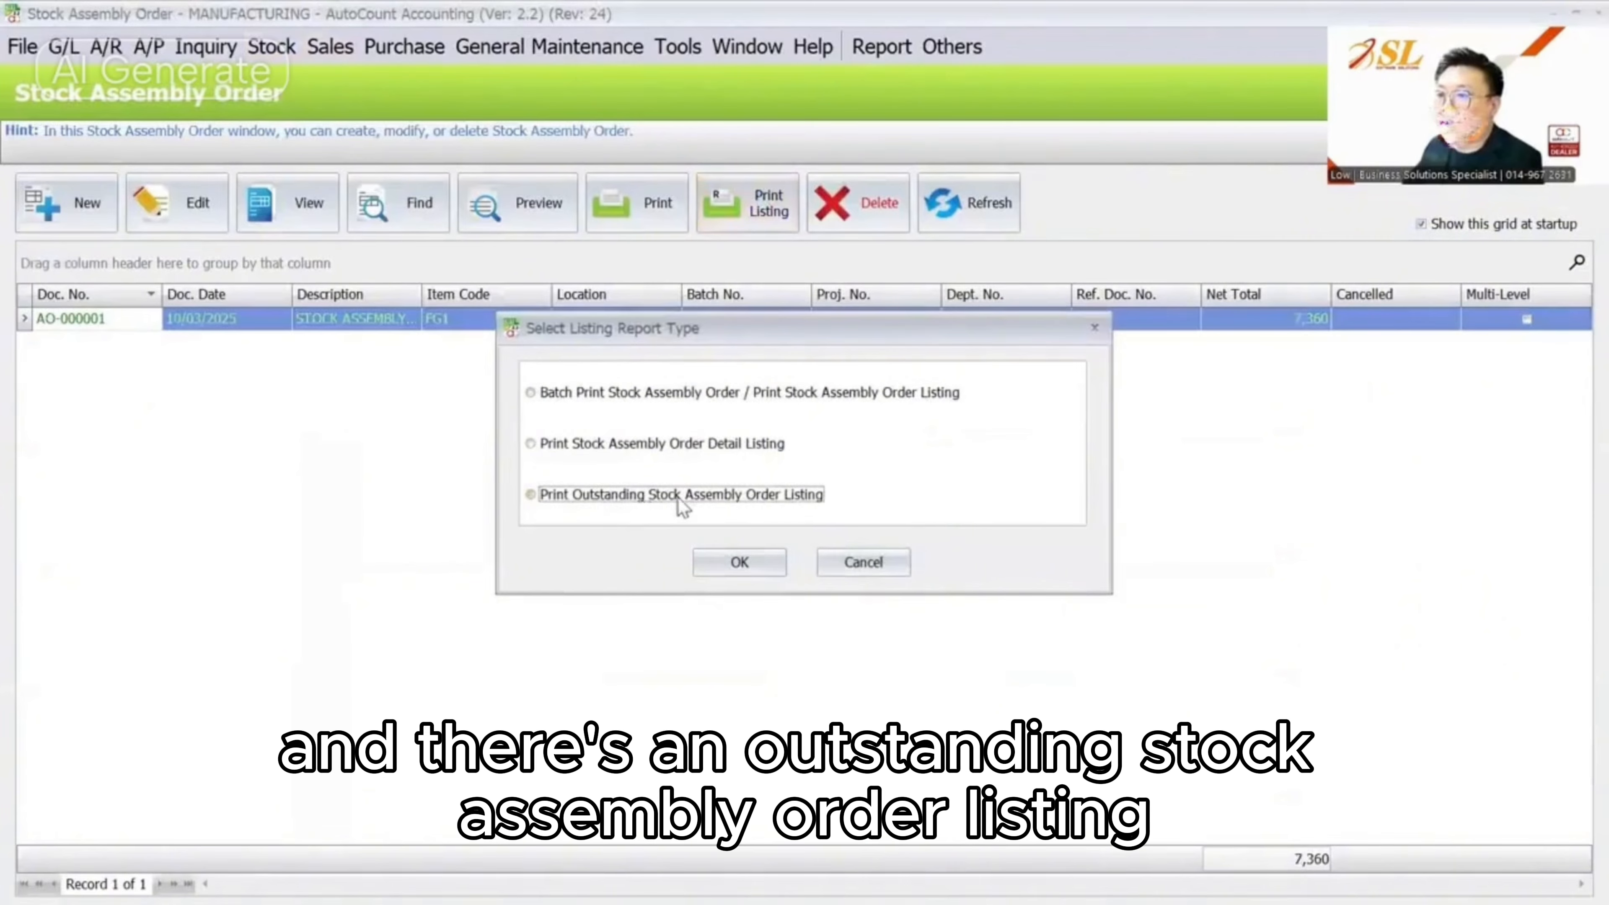
{"action": "left_click", "coordinate": [746, 564]}
{"action": "left_click", "coordinate": [67, 301]}
{"action": "left_click", "coordinate": [1555, 473]}
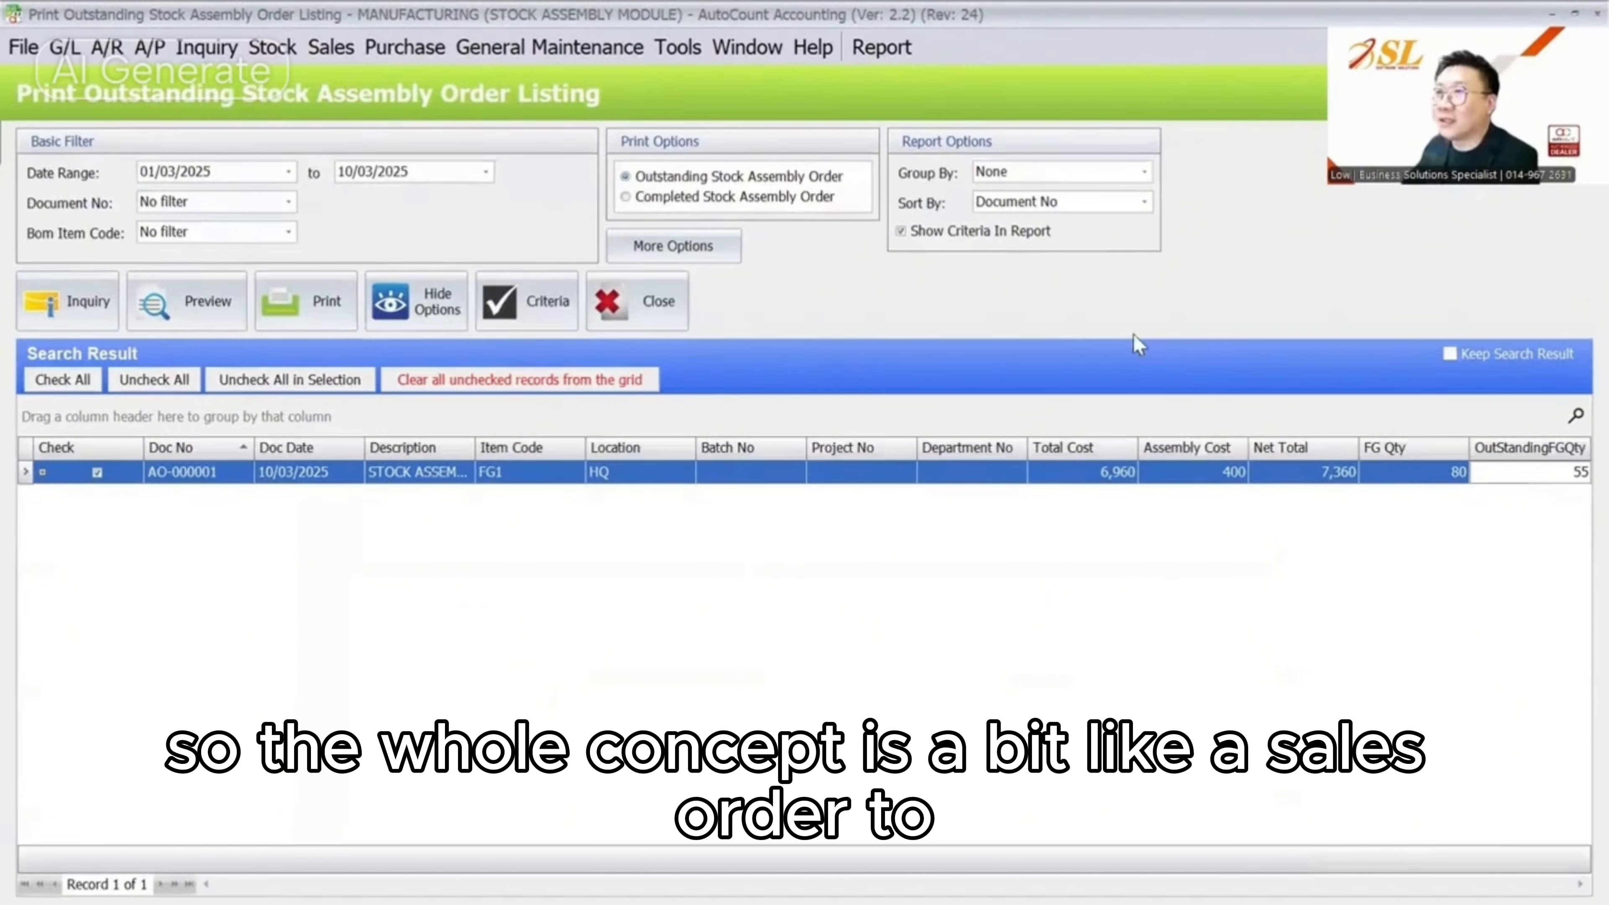
{"action": "key", "text": "Escape"}
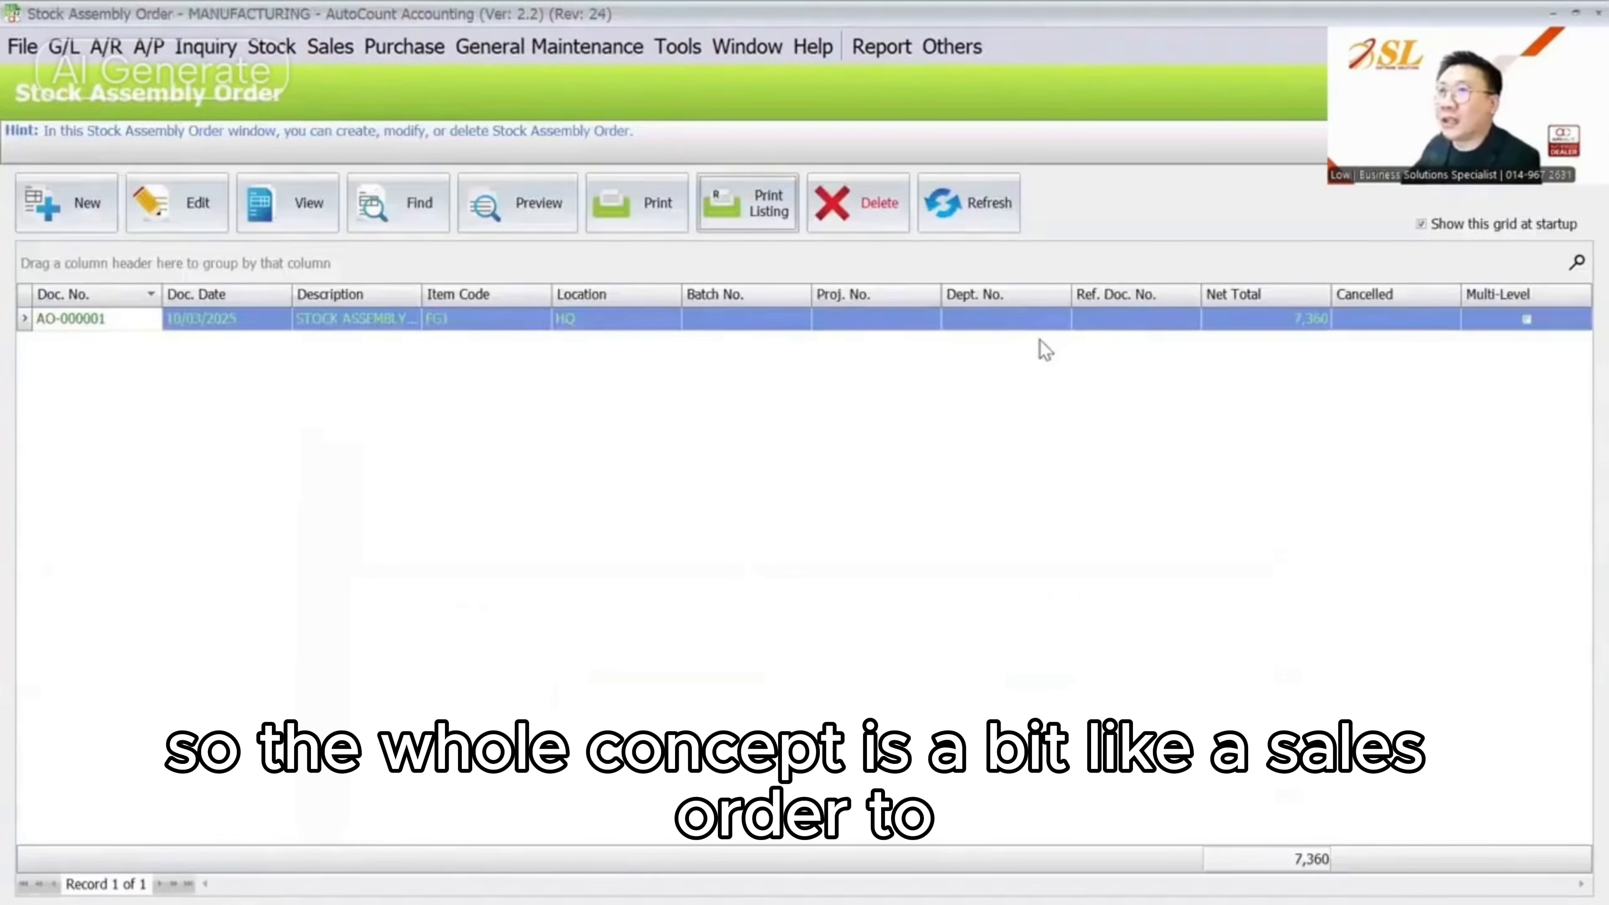
Start a new stock assembly without an assembly order and select FG1 as the finished item
{"action": "left_click", "coordinate": [318, 55]}
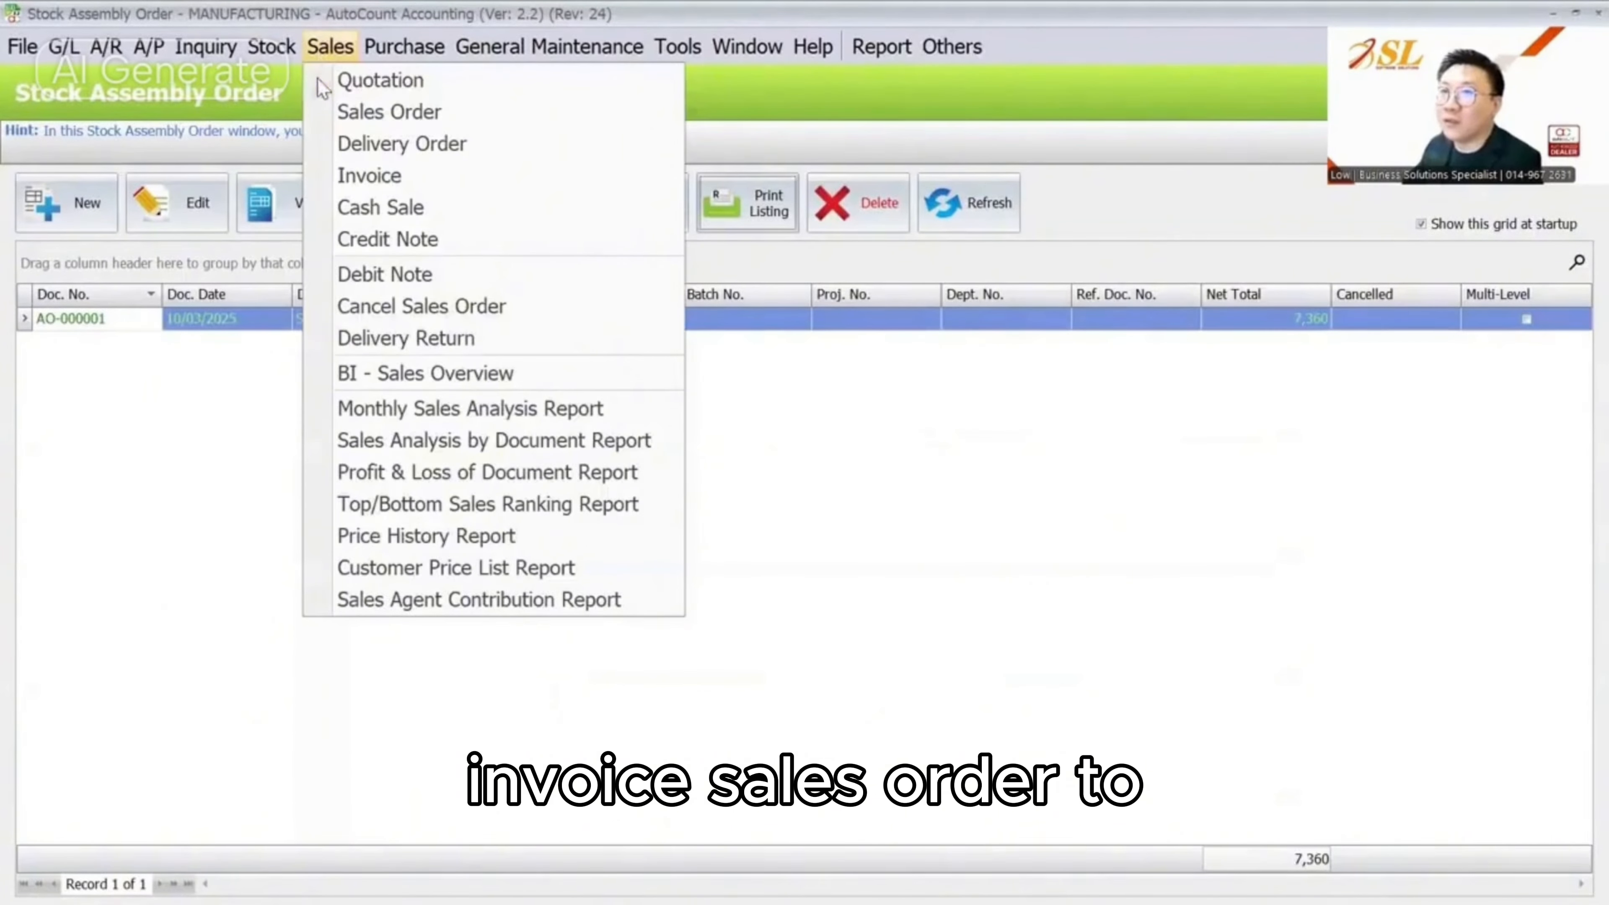
{"action": "left_click", "coordinate": [271, 46]}
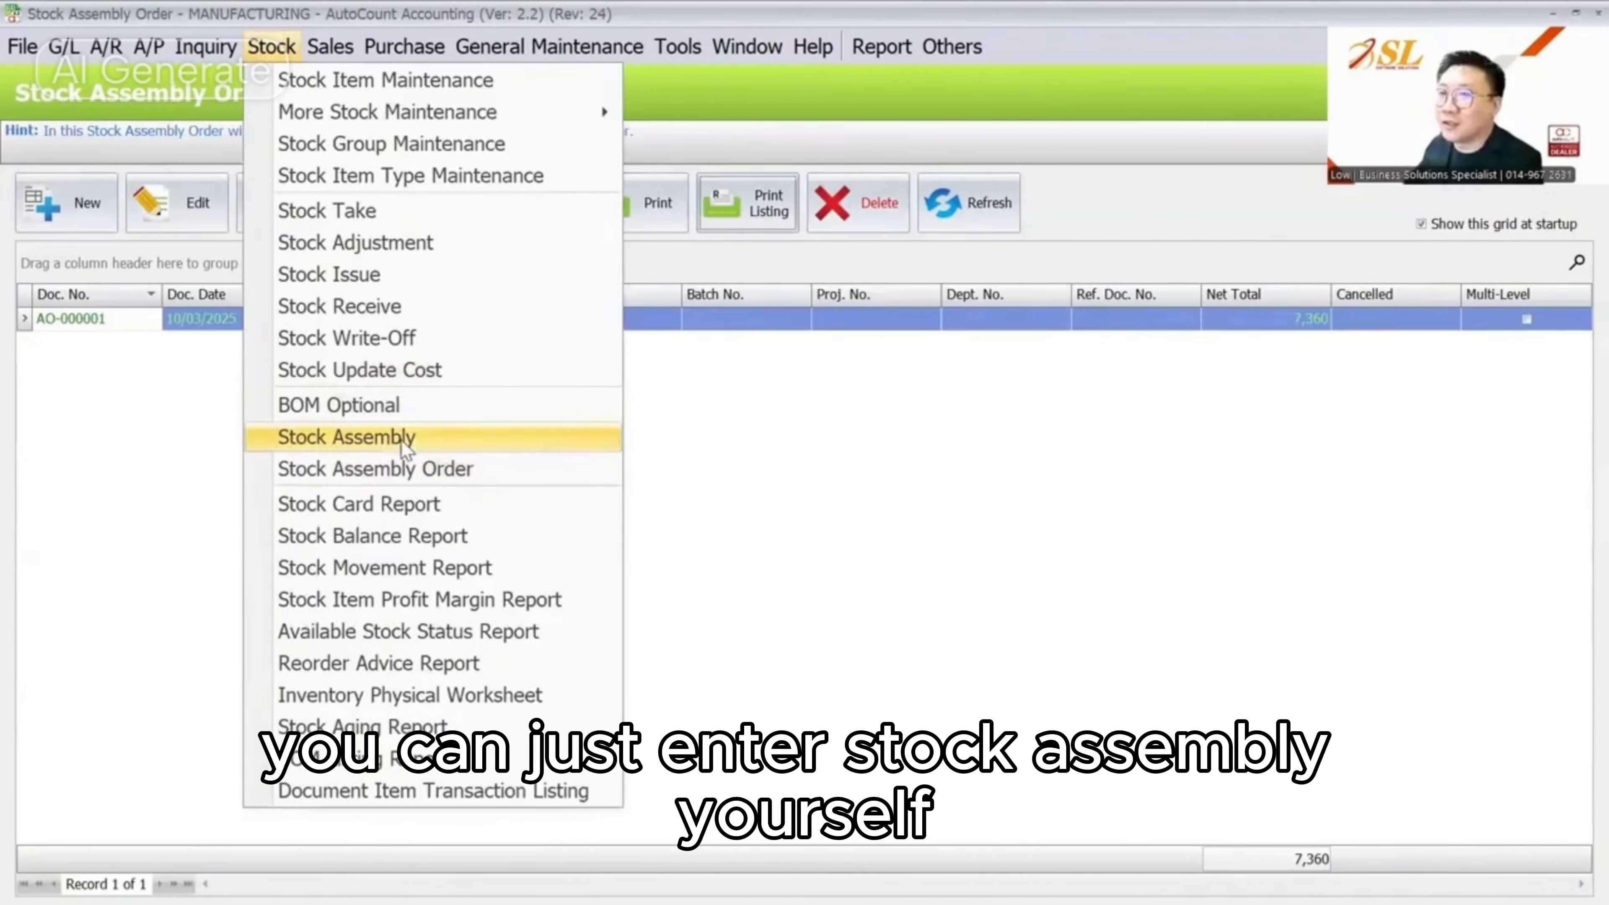
{"action": "left_click", "coordinate": [352, 437]}
{"action": "left_click", "coordinate": [47, 208]}
{"action": "left_click", "coordinate": [375, 288]}
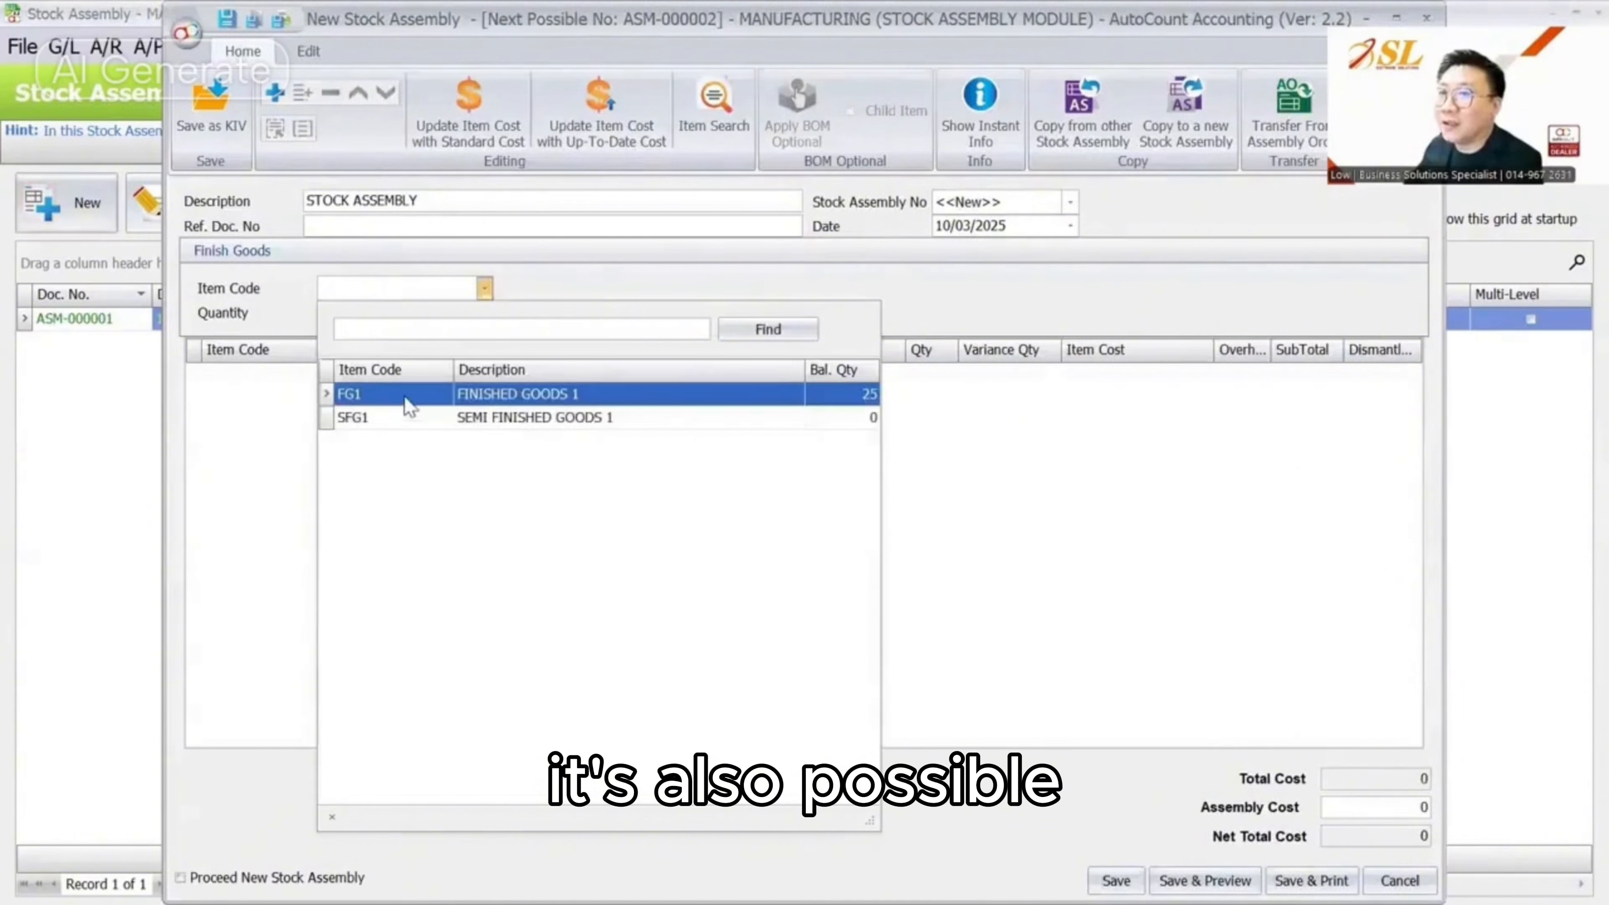
{"action": "left_click", "coordinate": [406, 396]}
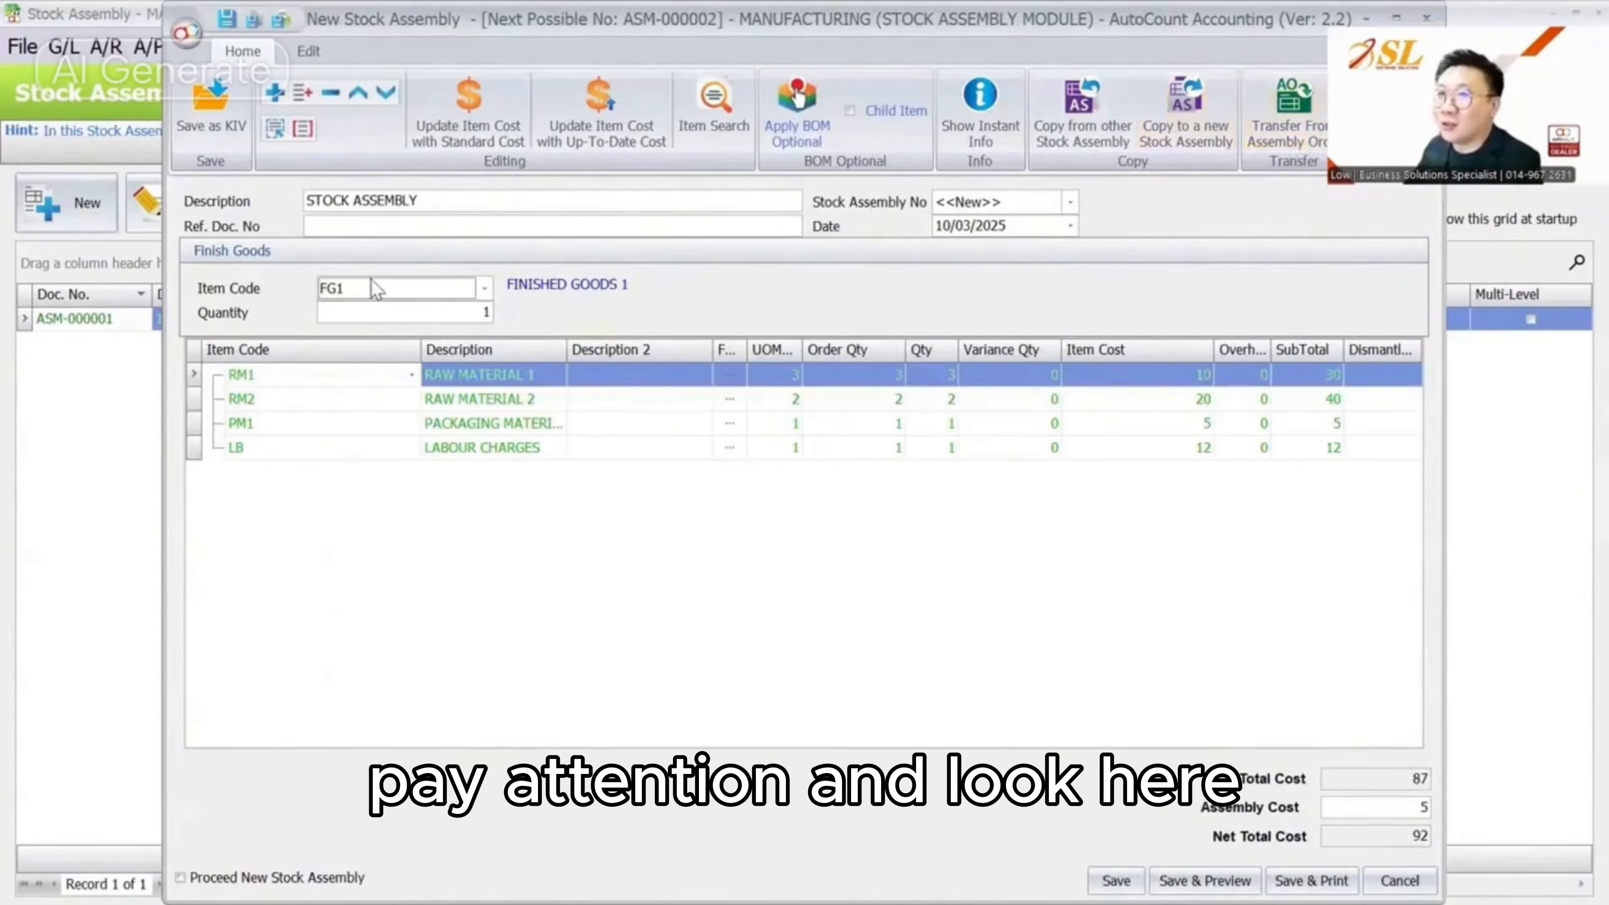
Try SFG1 as the finished item, switch back to FG1, and discard the unsaved stock assembly
{"action": "left_click", "coordinate": [402, 288]}
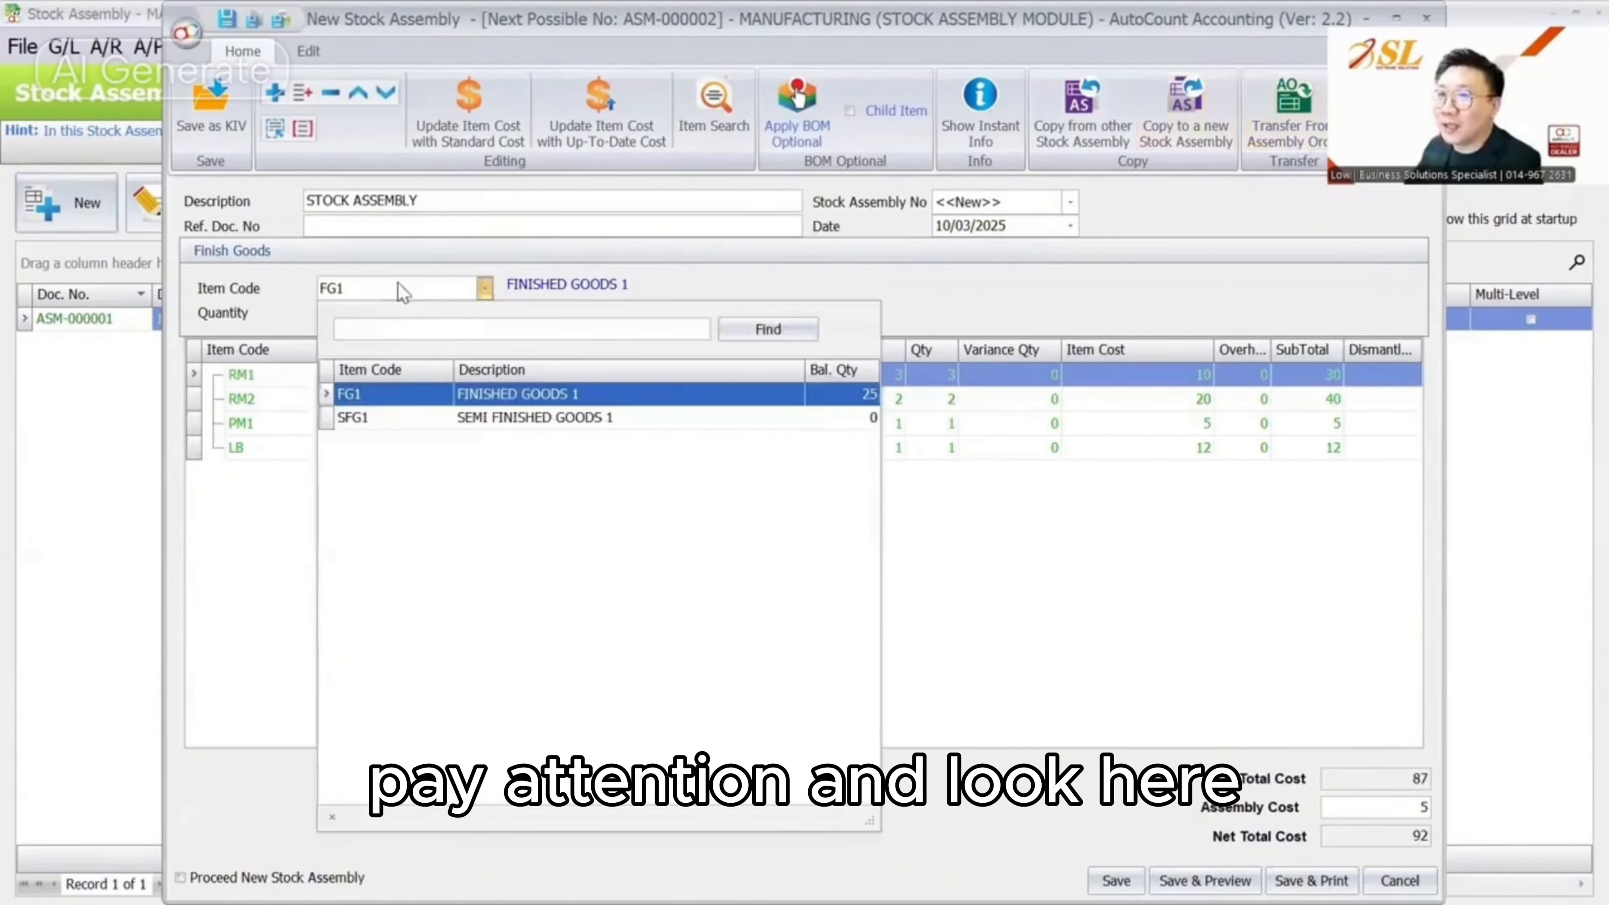
{"action": "left_click", "coordinate": [362, 418]}
{"action": "left_click", "coordinate": [435, 289]}
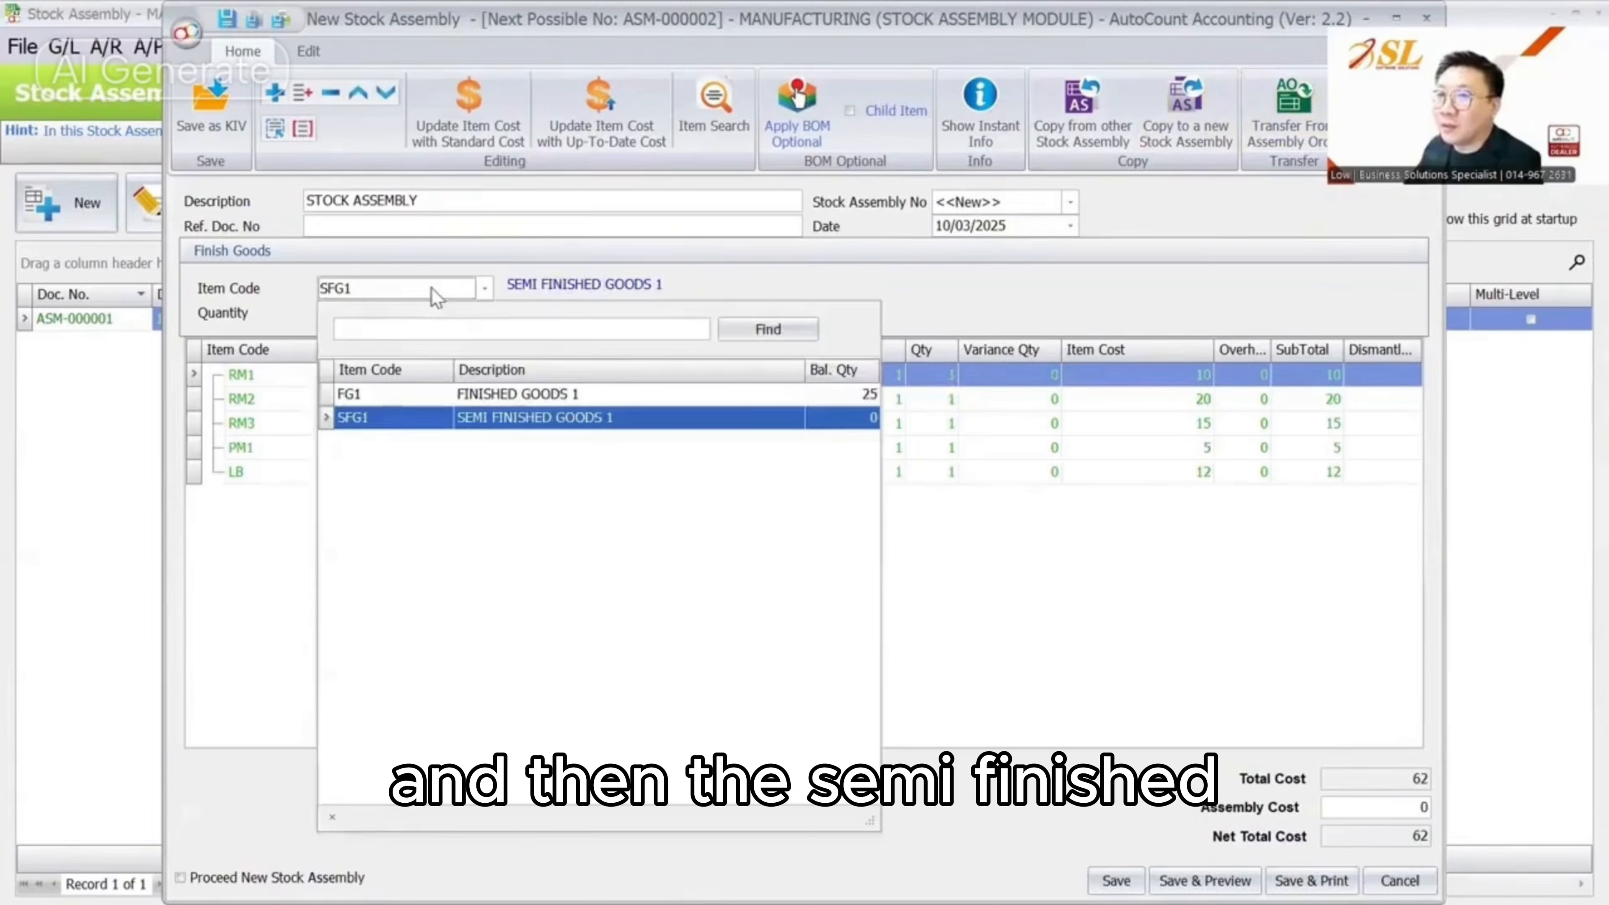
{"action": "left_click", "coordinate": [401, 401]}
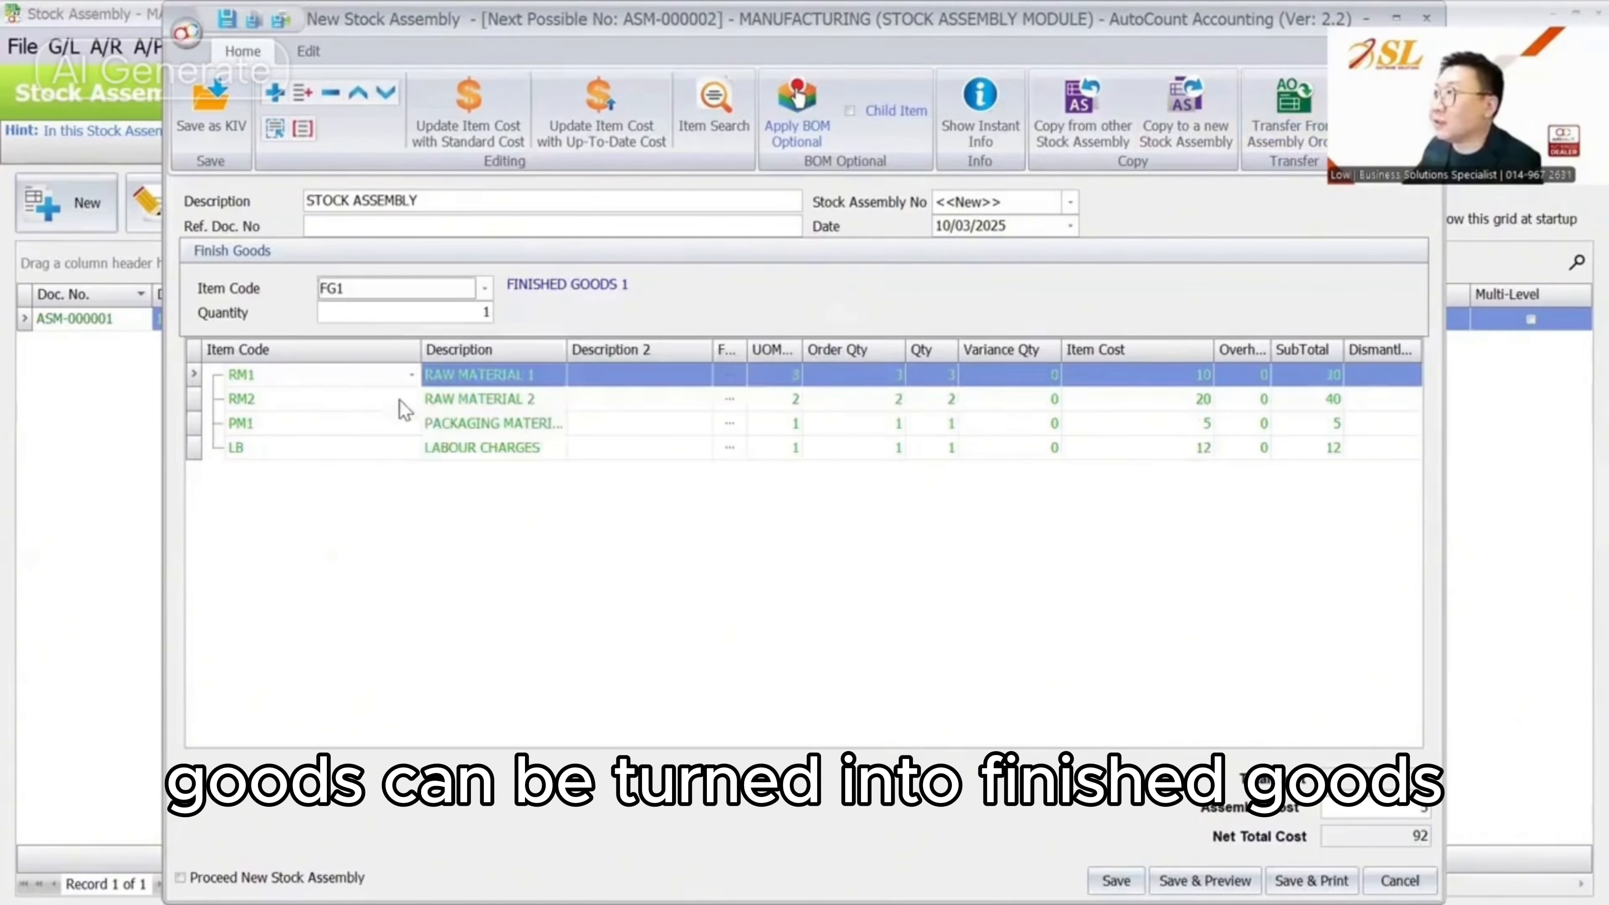
{"action": "left_click", "coordinate": [414, 291]}
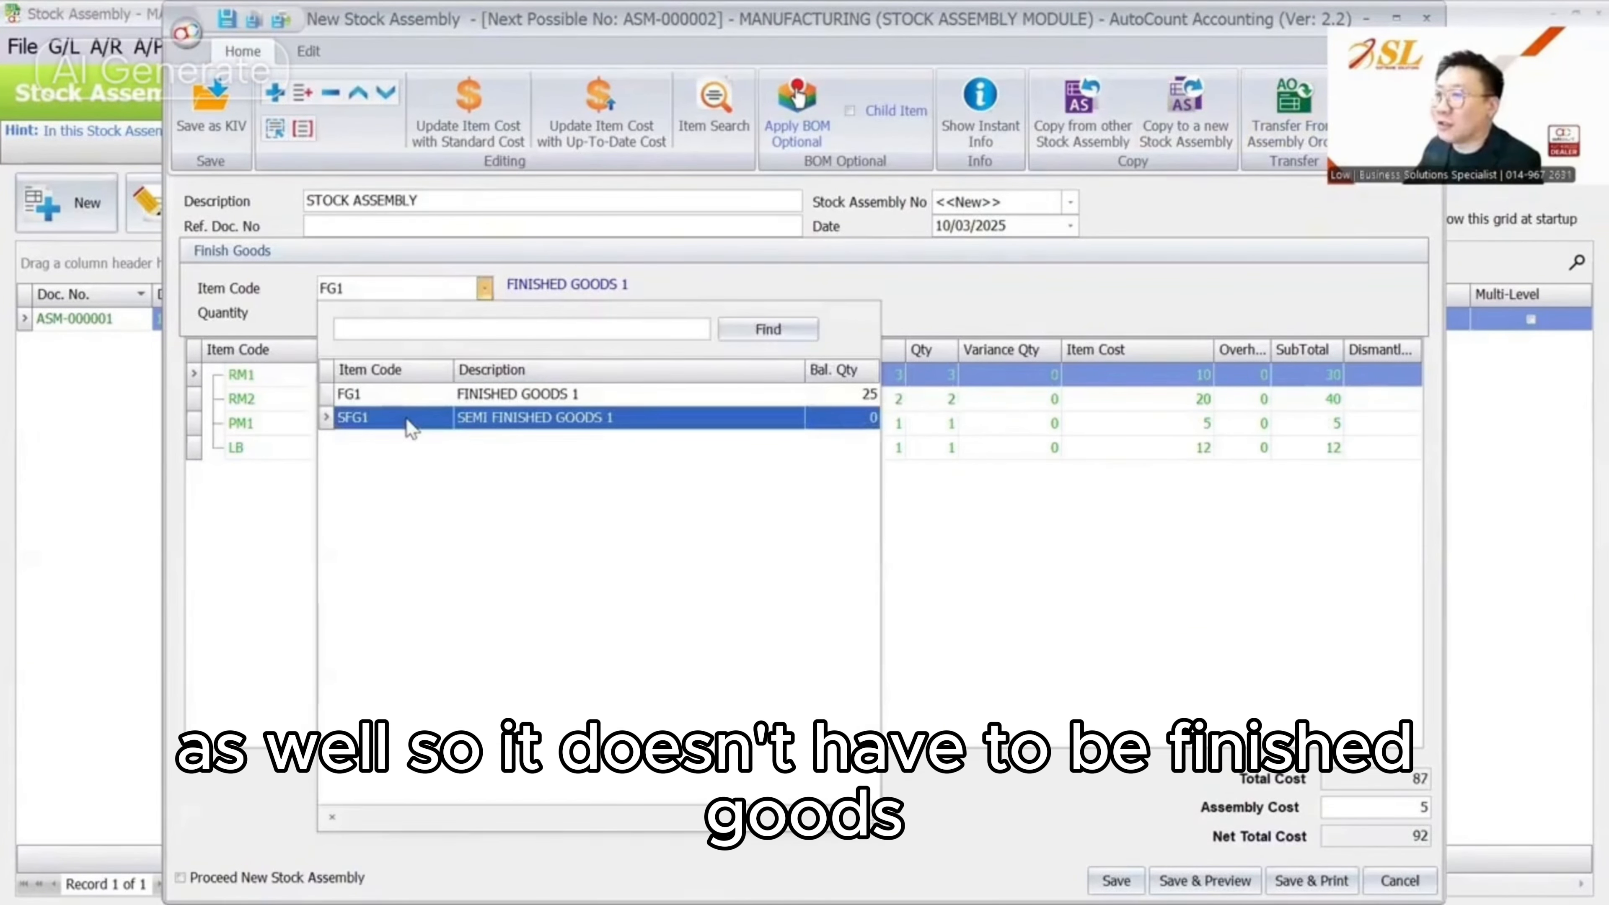
{"action": "key", "text": "Escape"}
{"action": "key", "text": "Escape"}
{"action": "left_click", "coordinate": [817, 495]}
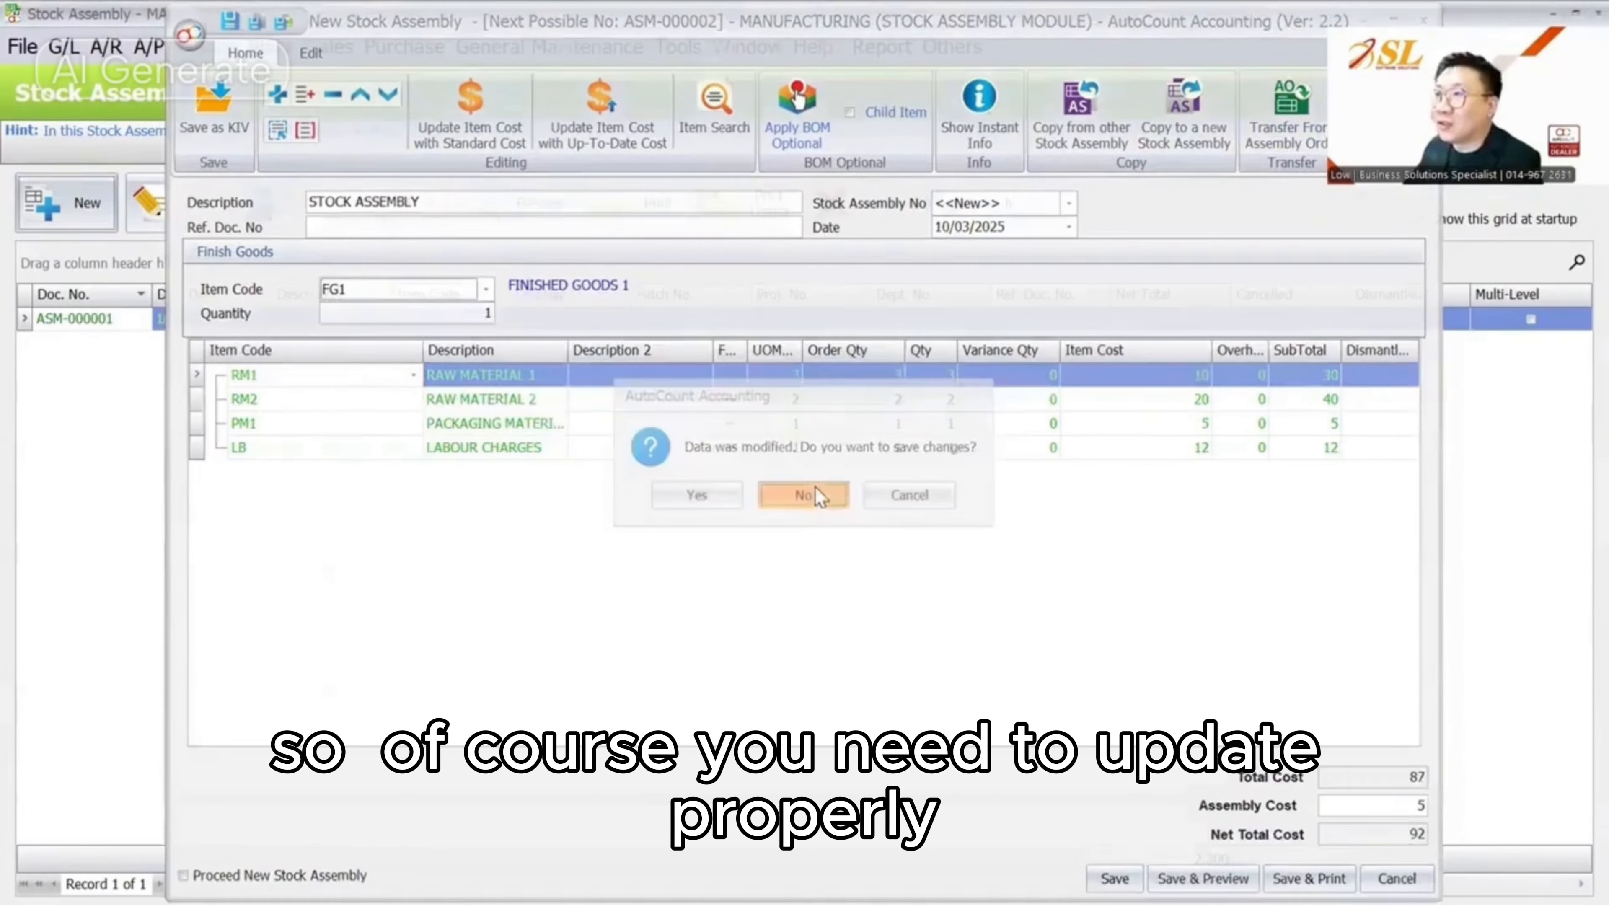
Review the stock groups with the Description column widened, and examine the WIP group's sales and balance stock account codes
{"action": "left_click", "coordinate": [282, 50]}
{"action": "left_click", "coordinate": [356, 151]}
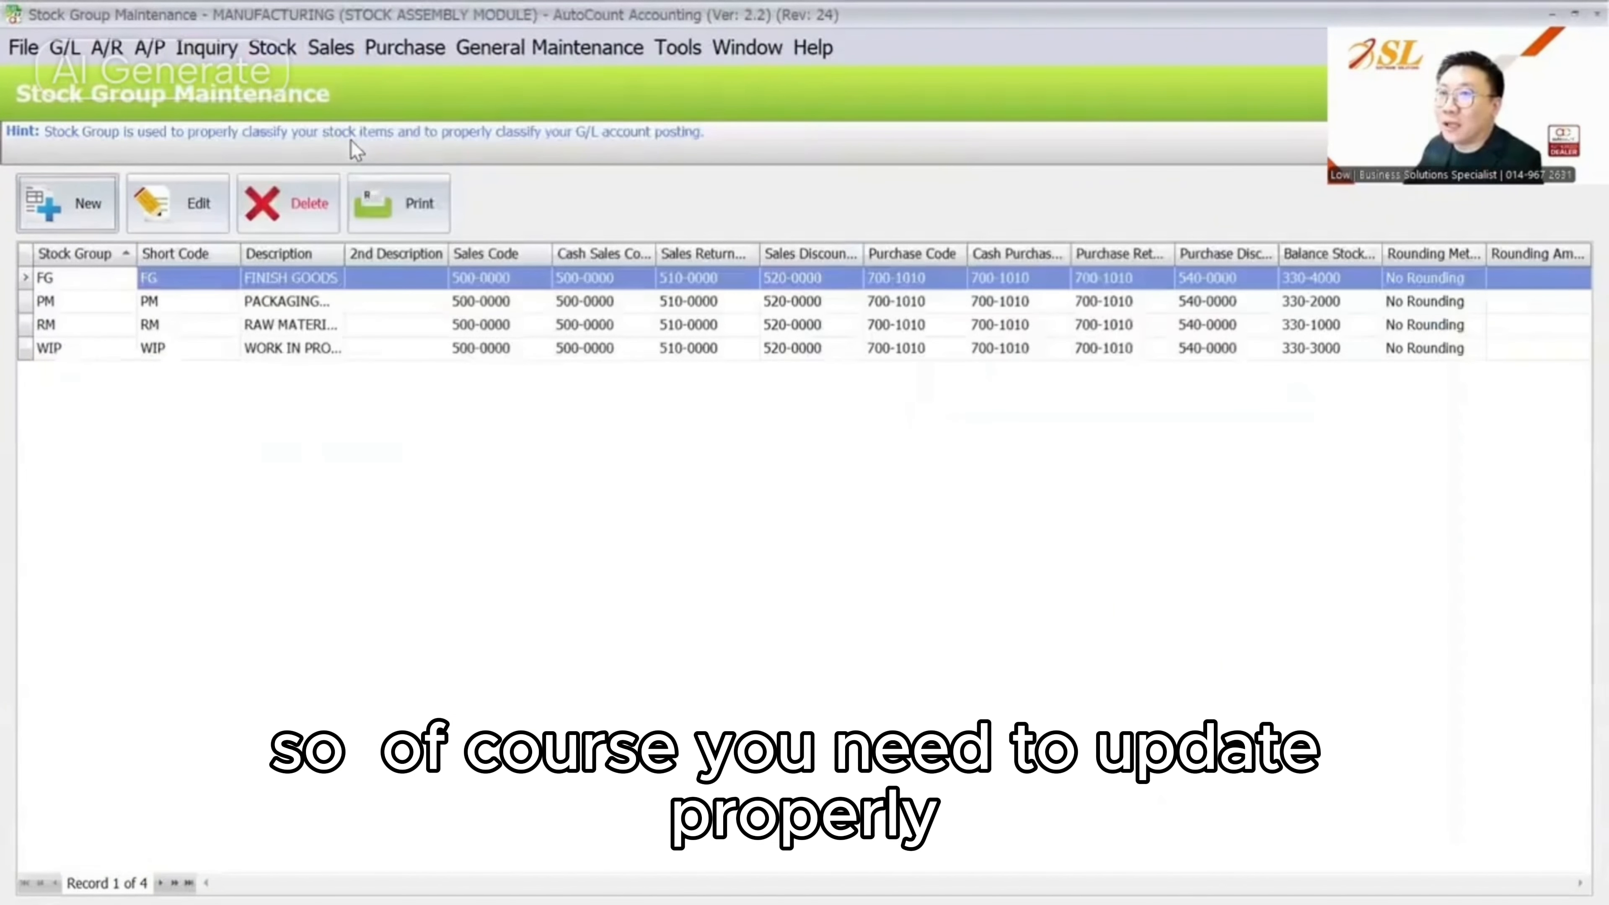
{"action": "left_click_drag", "start_coordinate": [343, 253], "coordinate": [450, 253]}
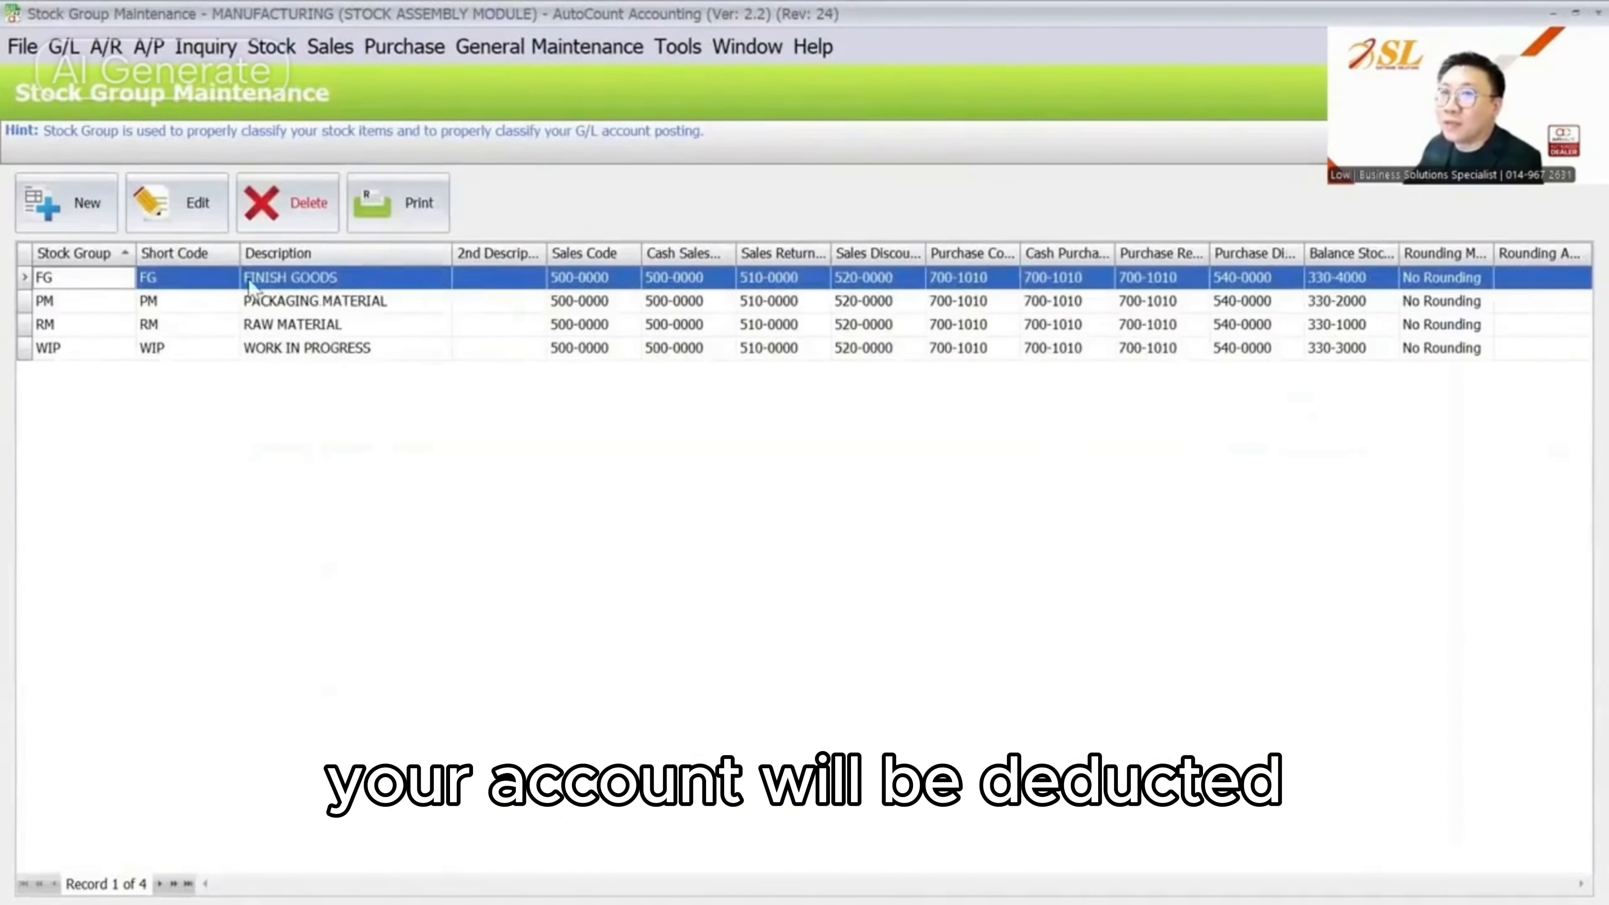
{"action": "left_click", "coordinate": [200, 355]}
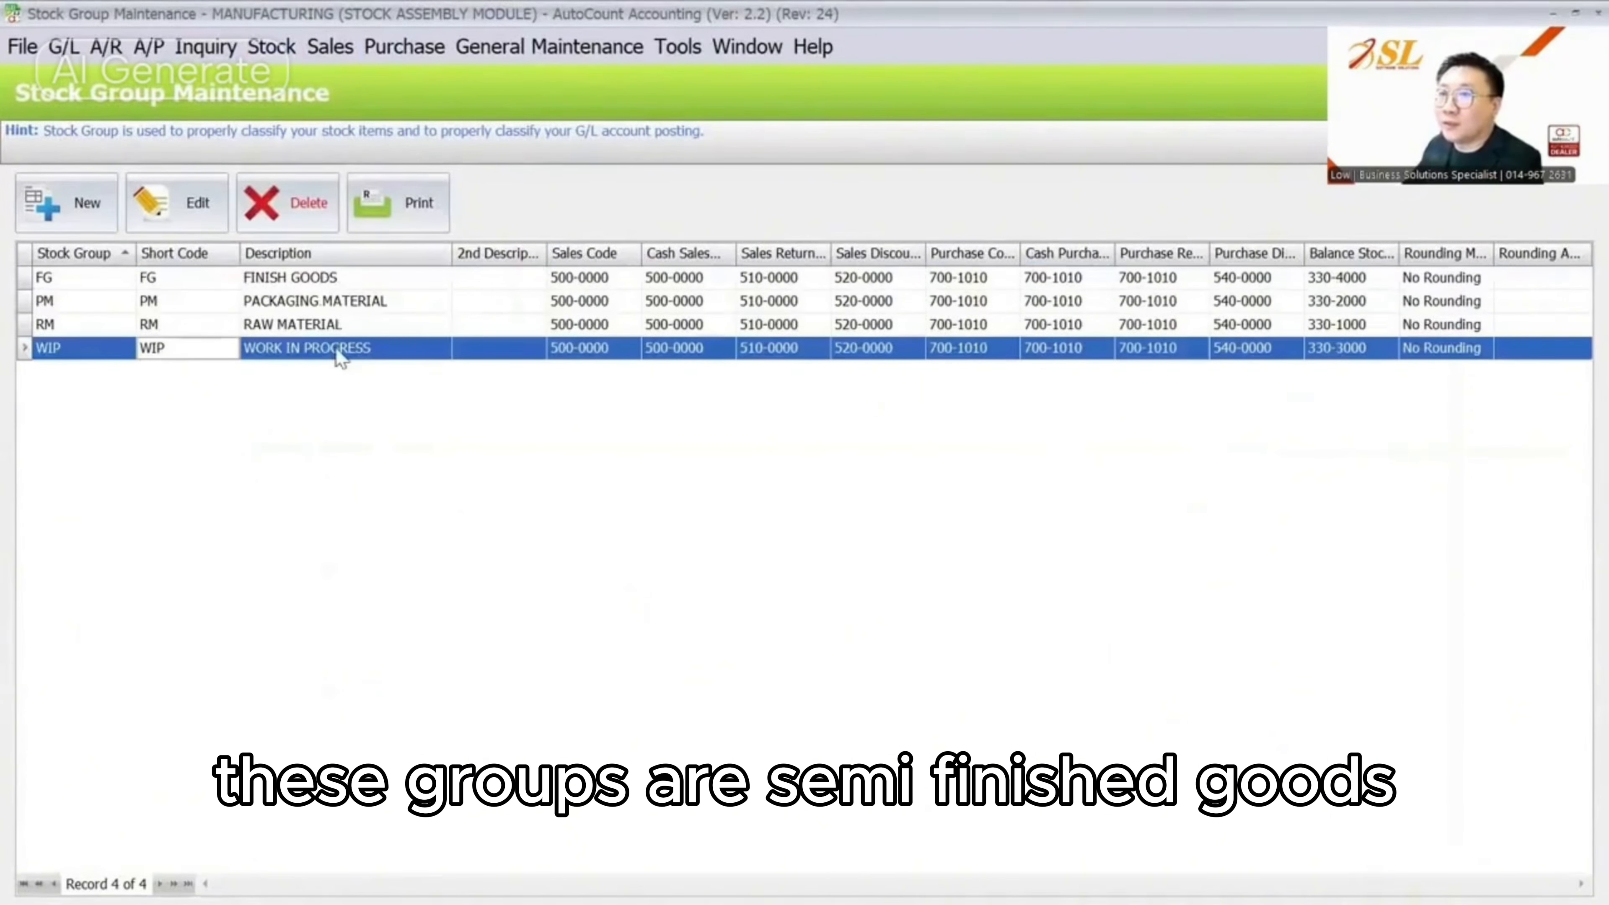
{"action": "left_click", "coordinate": [624, 357]}
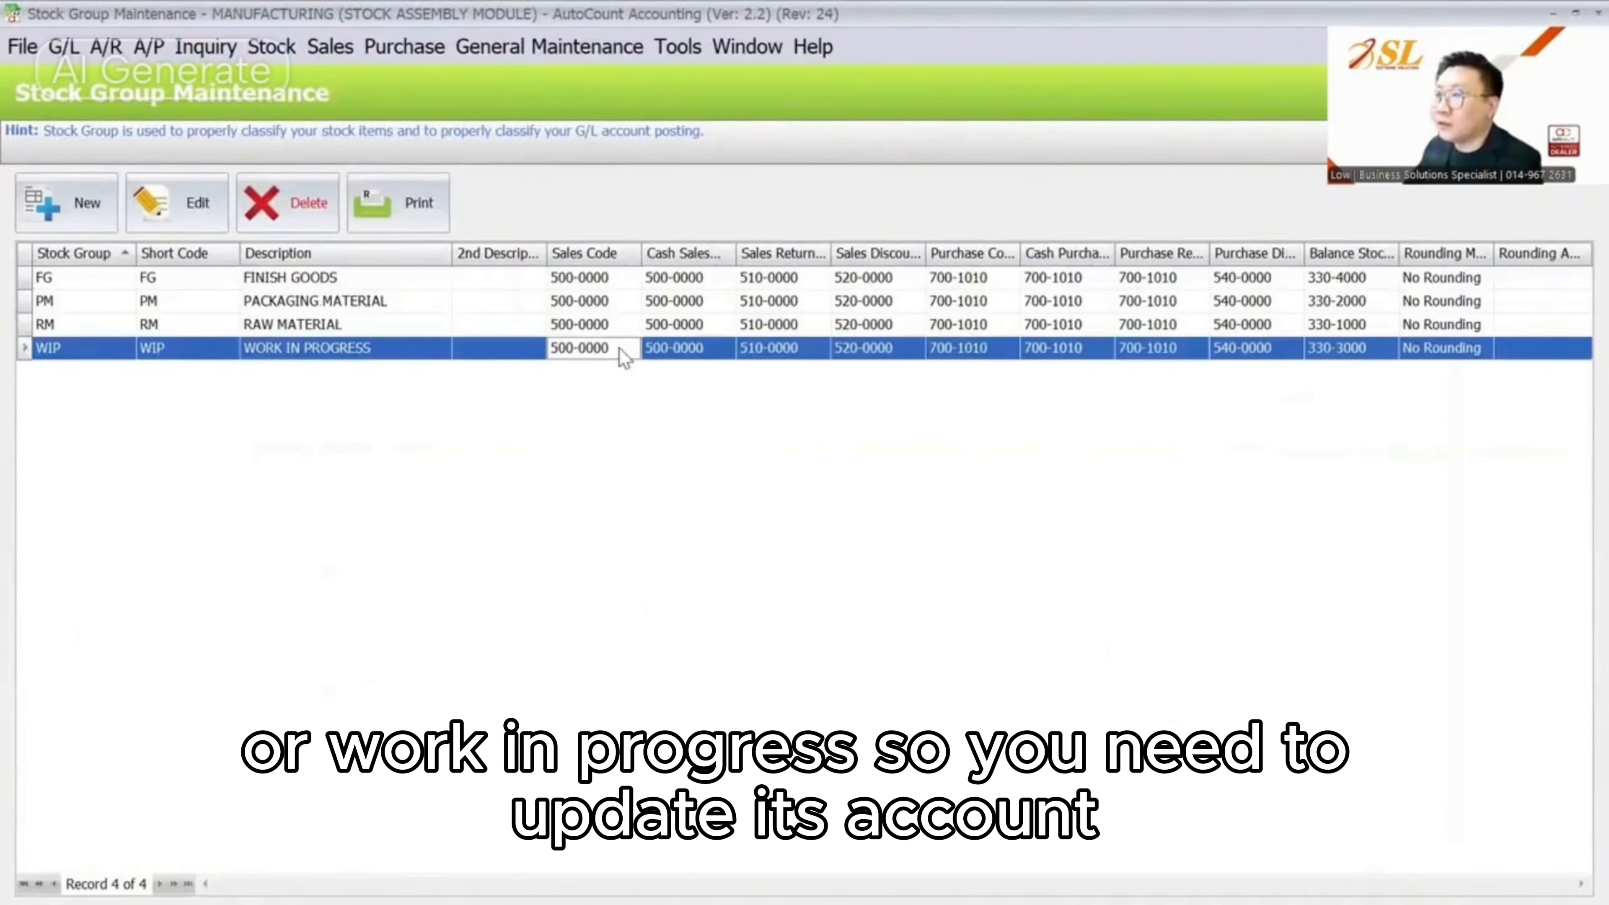
{"action": "left_click", "coordinate": [1361, 356]}
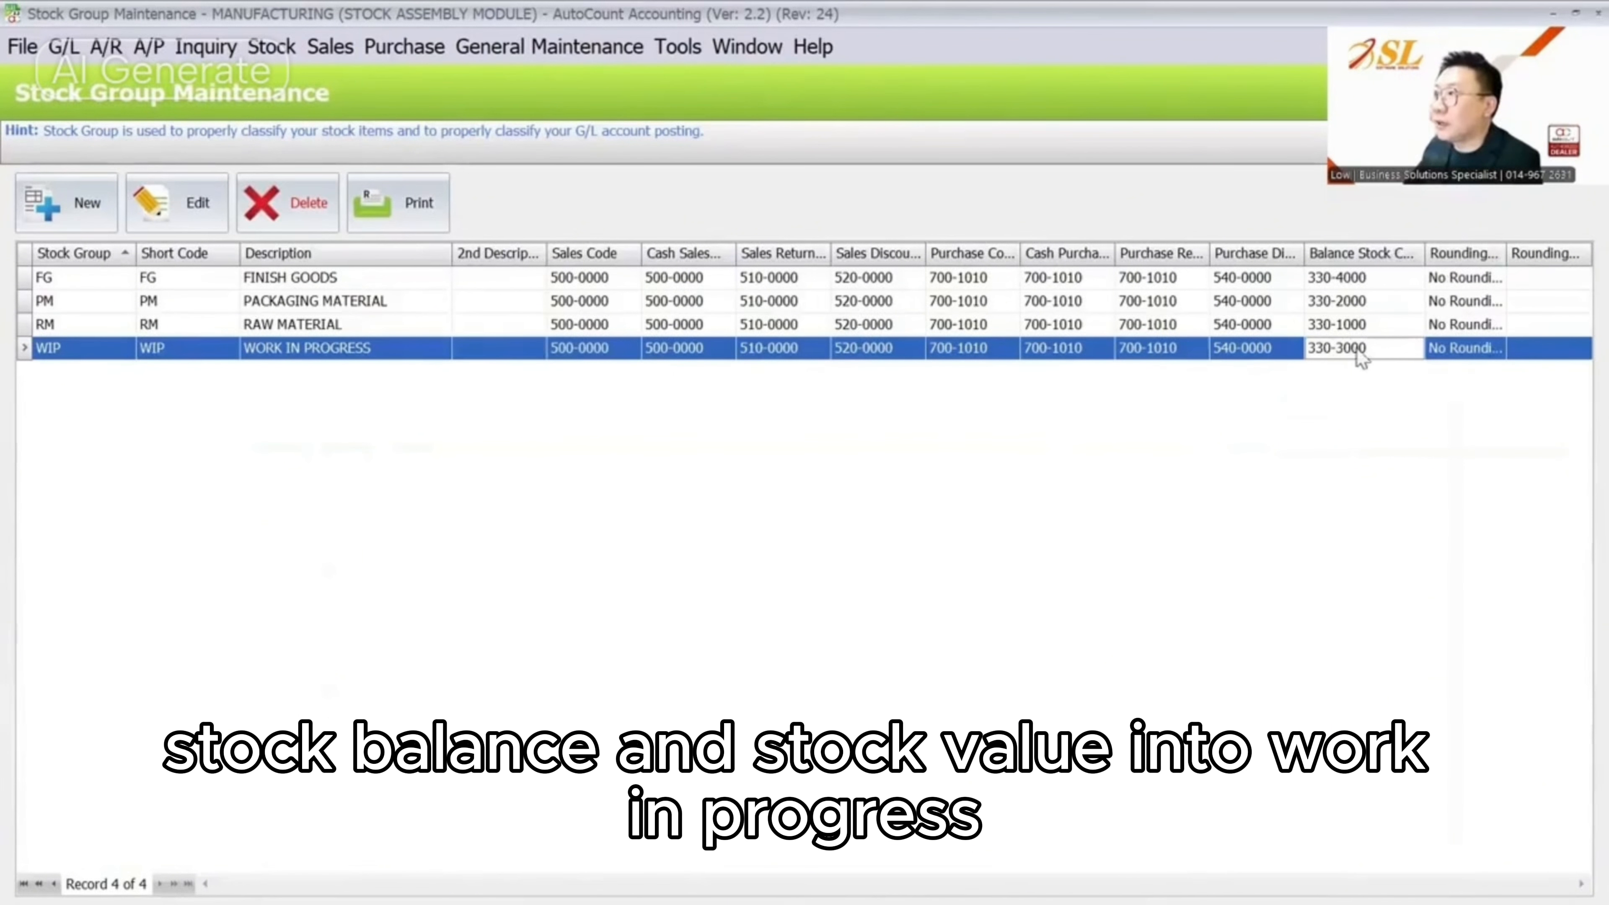
Open the WIP stock group, examine the accounts available for its Balance Stock Account Code, and close it without changes
{"action": "left_click", "coordinate": [190, 203]}
{"action": "left_click", "coordinate": [1277, 459]}
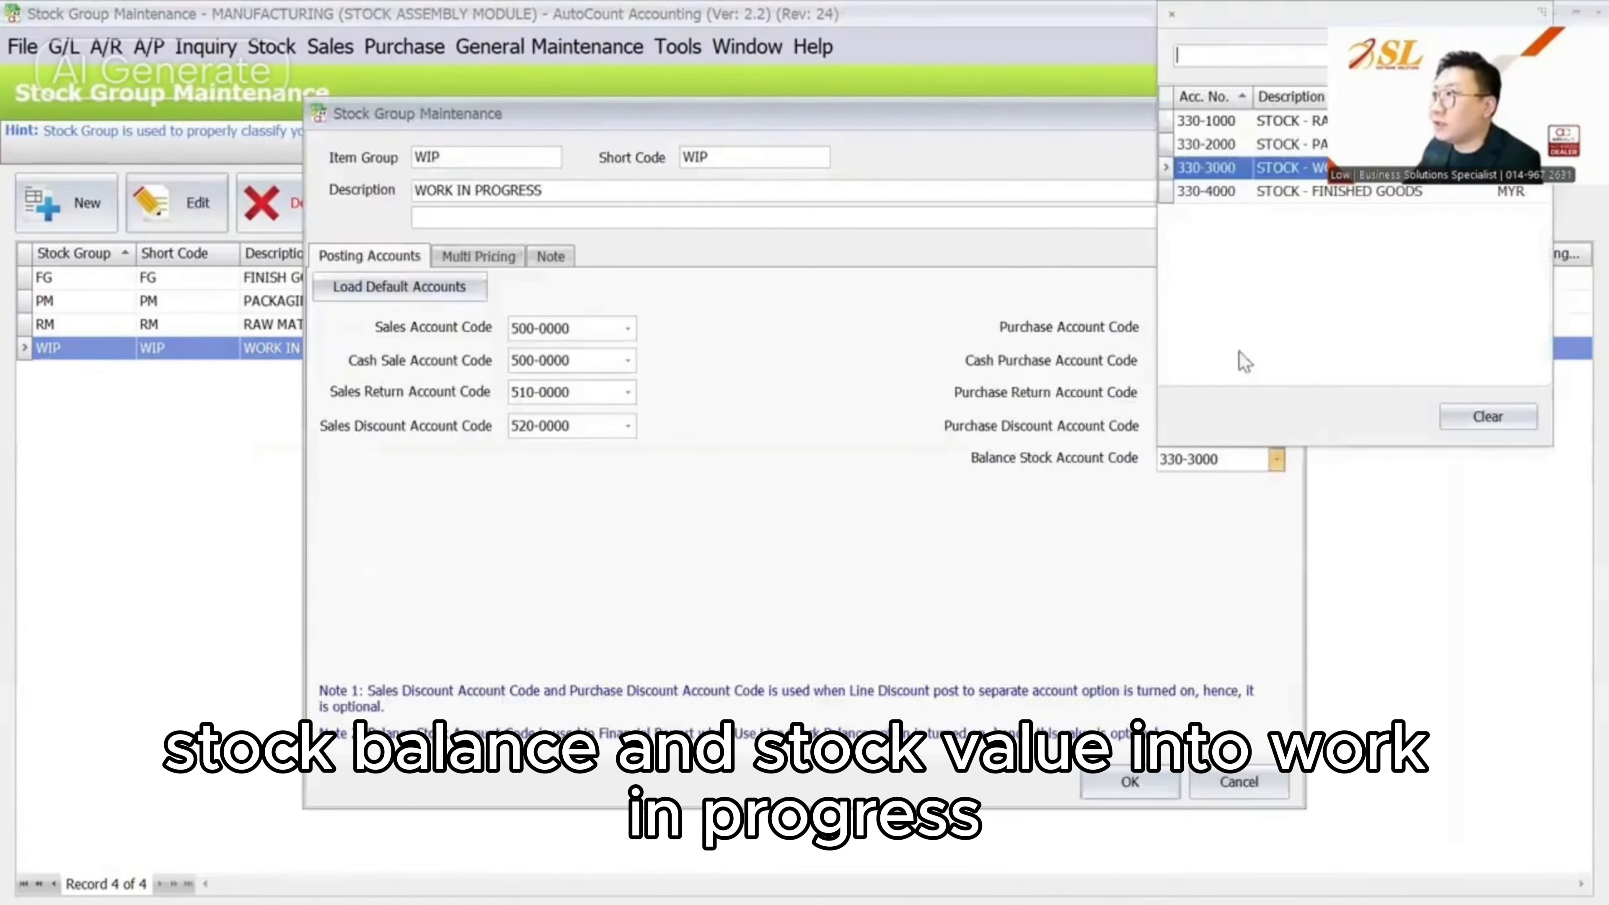
{"action": "key", "text": "Escape"}
{"action": "key", "text": "Escape"}
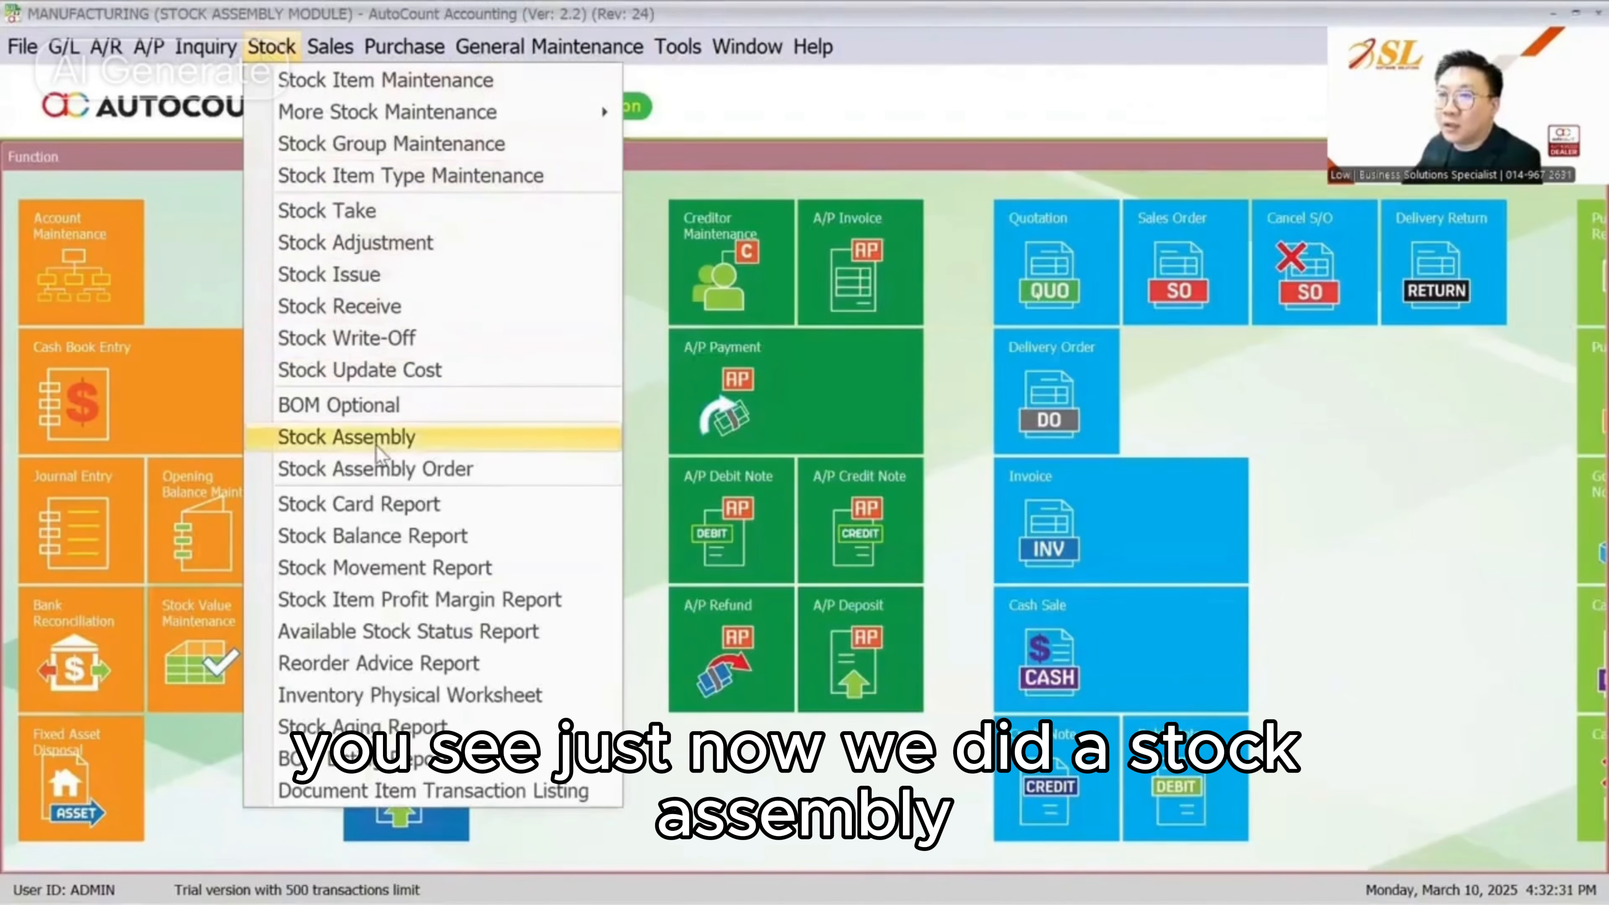
Check the saved FG1 stock assembly, and run the Stock Card inquiry to examine FG1's movement details
{"action": "left_click", "coordinate": [376, 445]}
{"action": "left_click", "coordinate": [170, 210]}
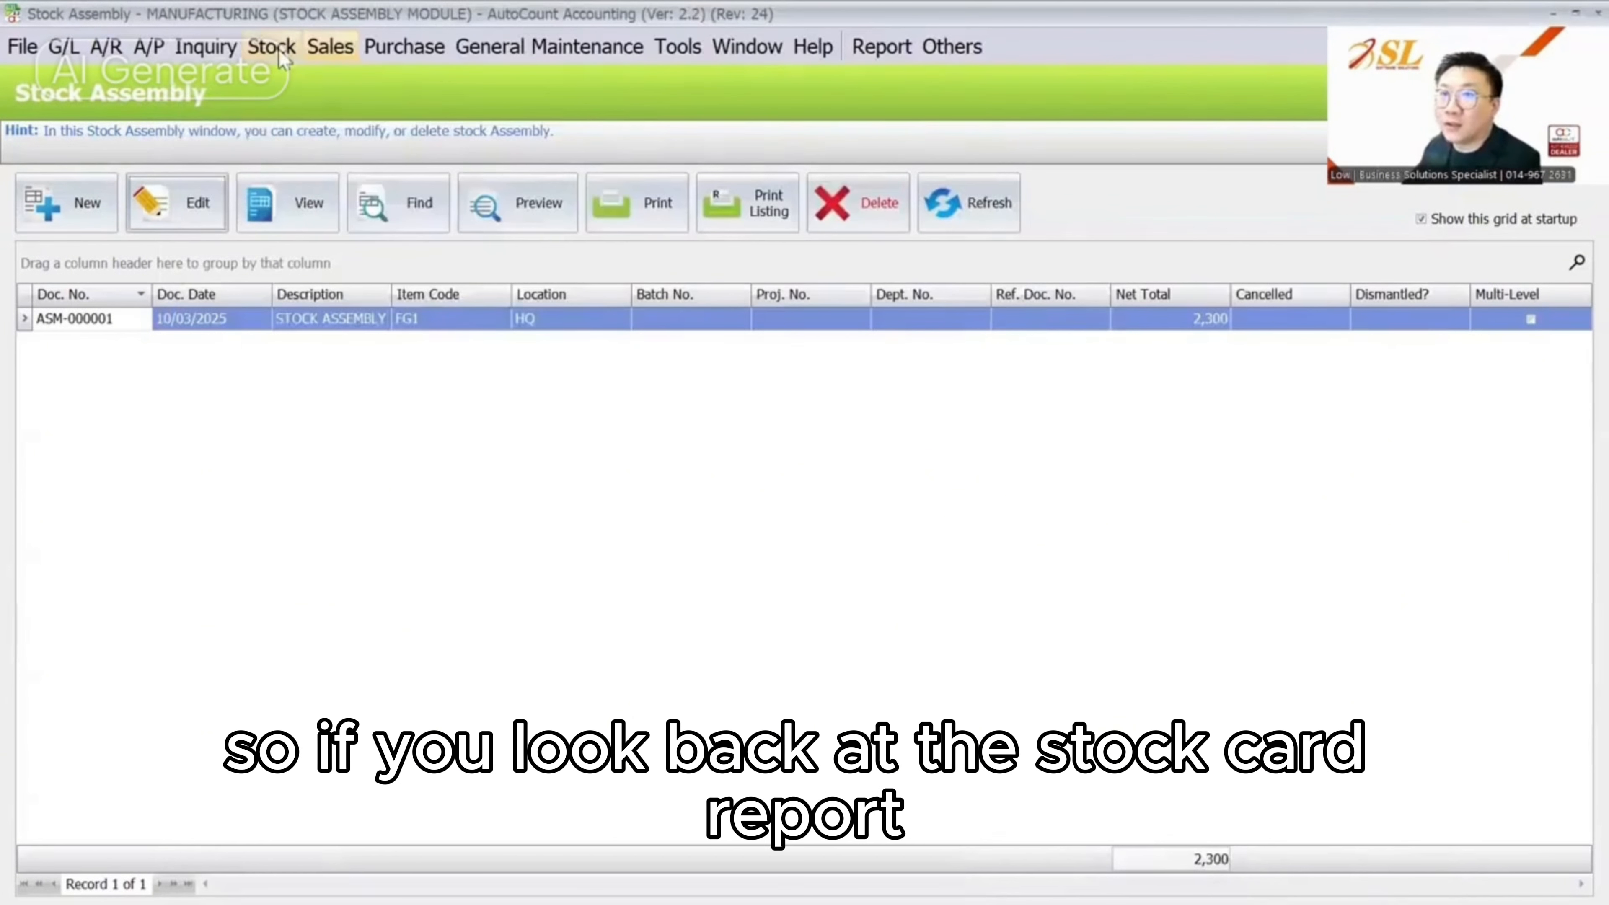
{"action": "left_click", "coordinate": [279, 48]}
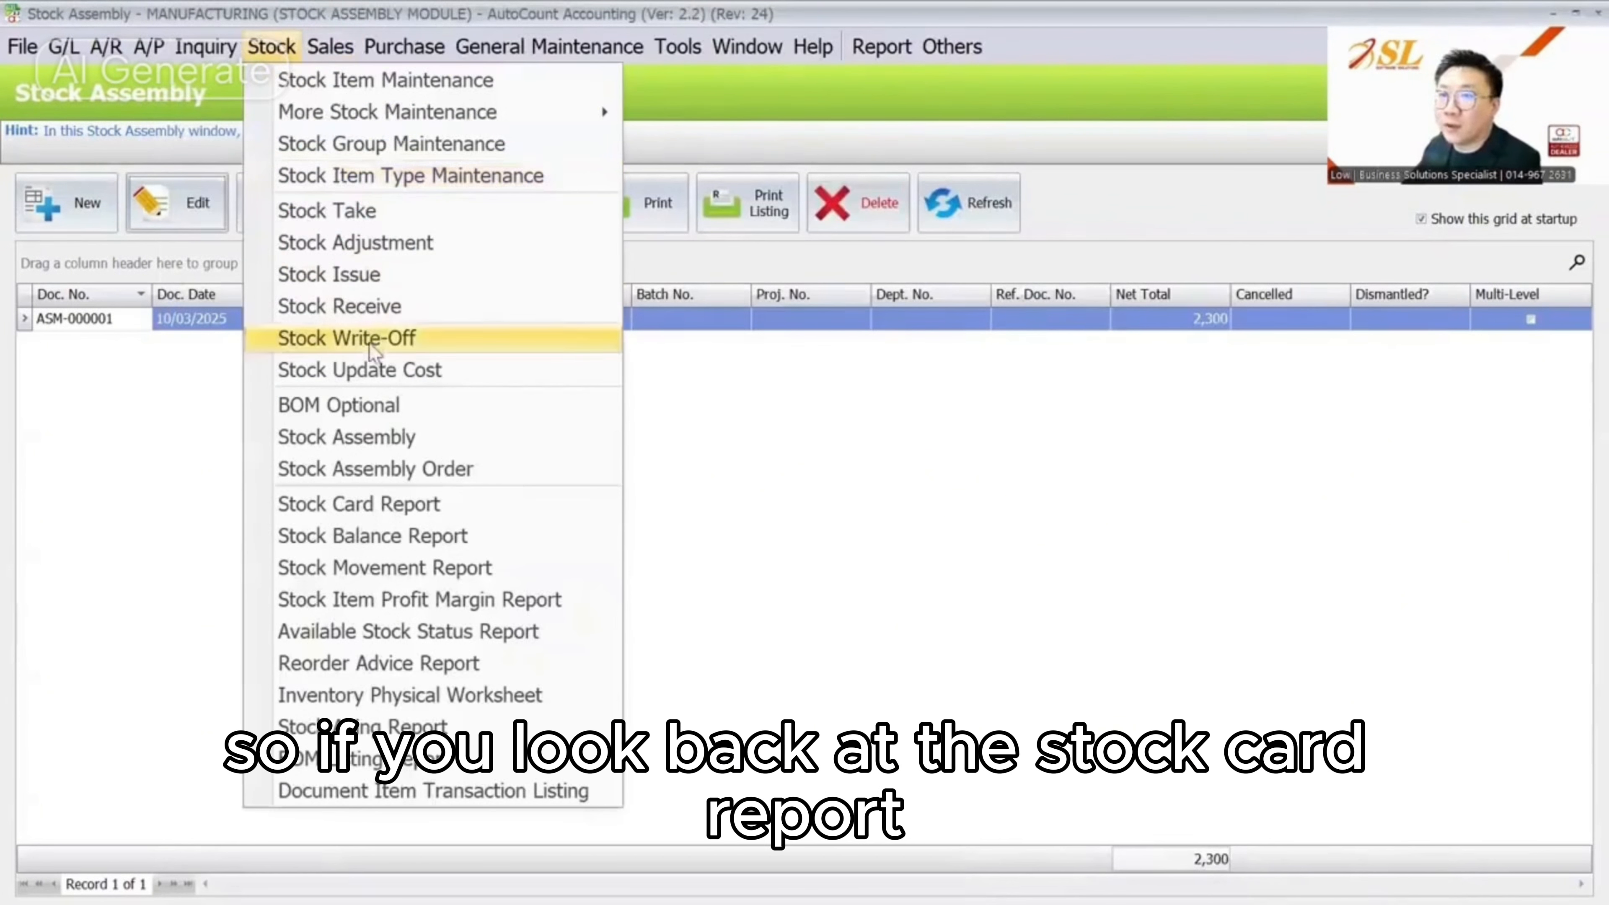
{"action": "left_click", "coordinate": [377, 504]}
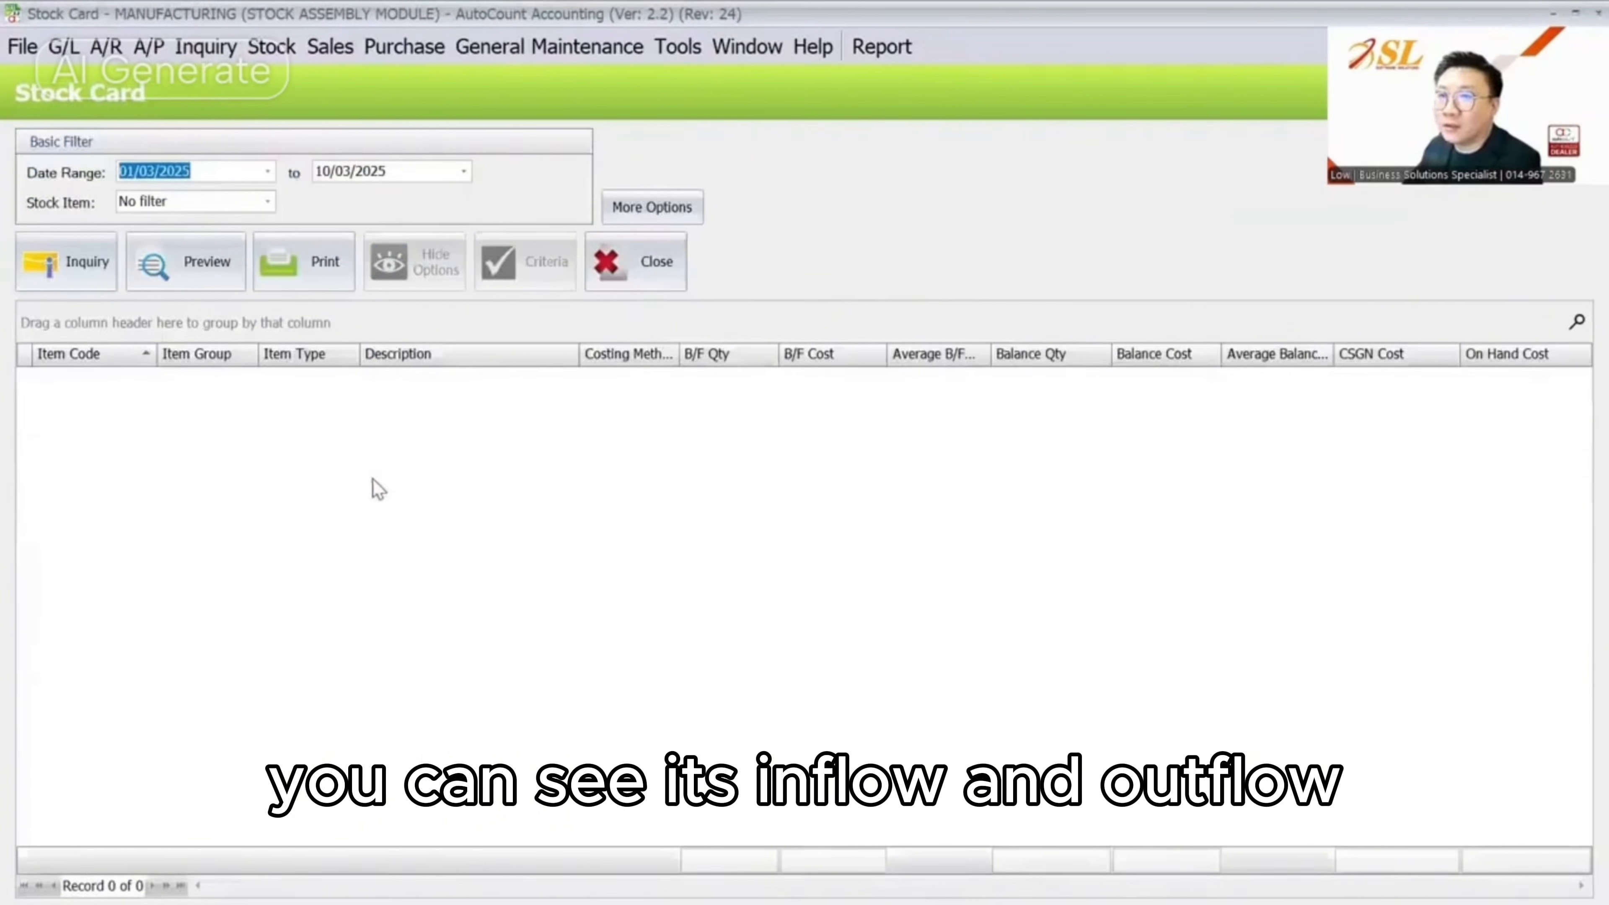
{"action": "left_click", "coordinate": [79, 261]}
{"action": "left_click", "coordinate": [43, 379]}
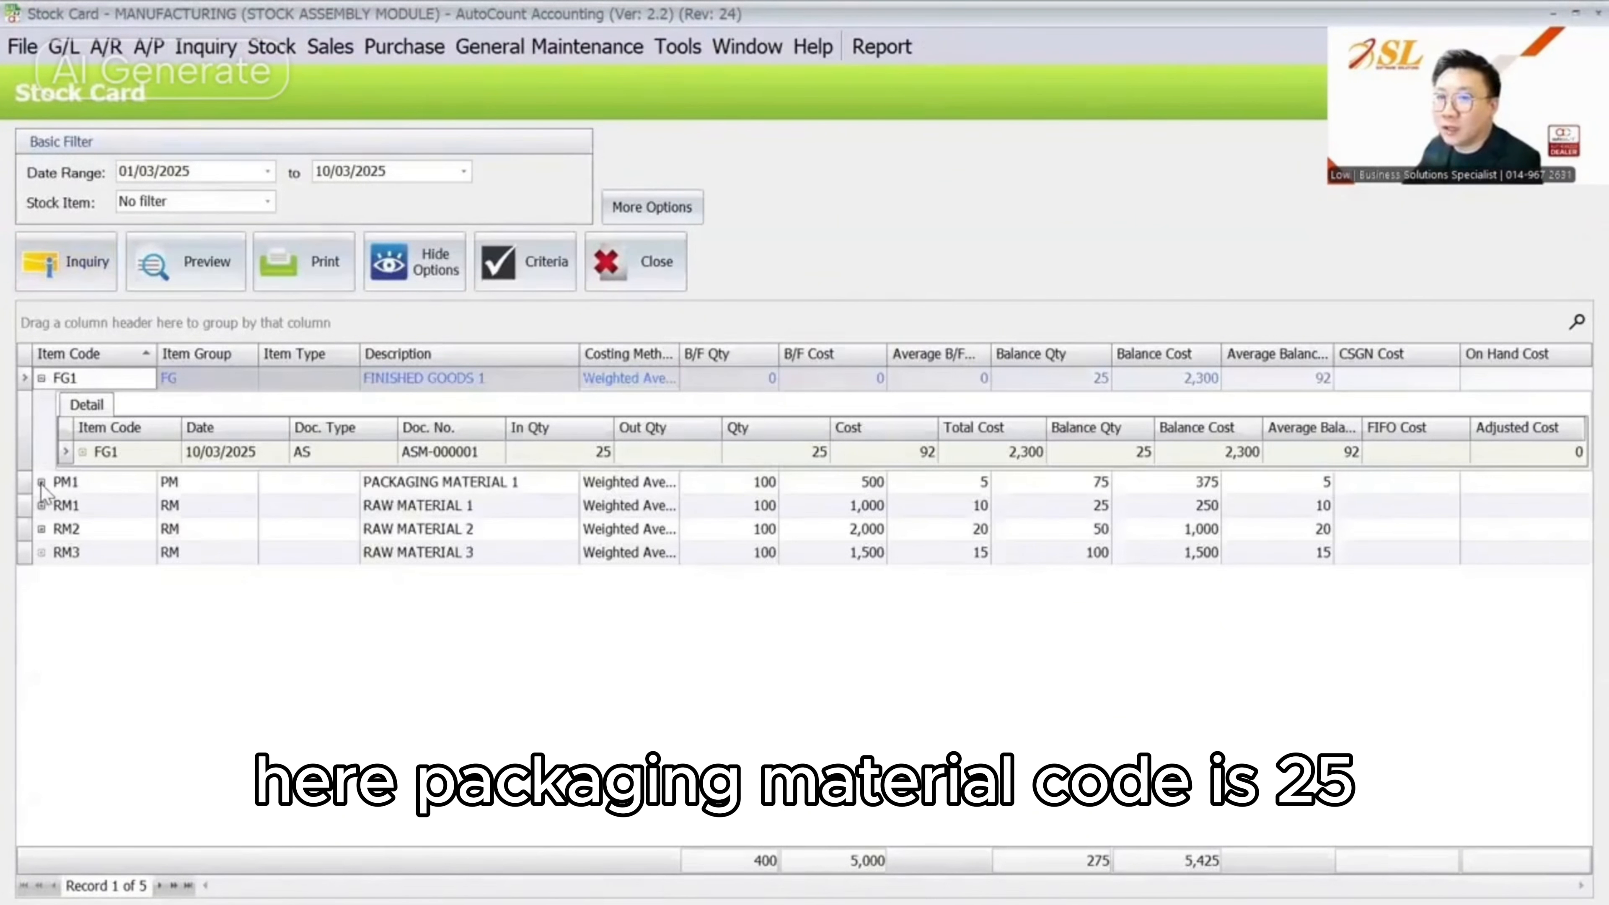
Expand the stock card details of PM1 and RM1 to examine the quantities issued by the stock assembly
{"action": "left_click", "coordinate": [41, 482]}
{"action": "left_click", "coordinate": [41, 586]}
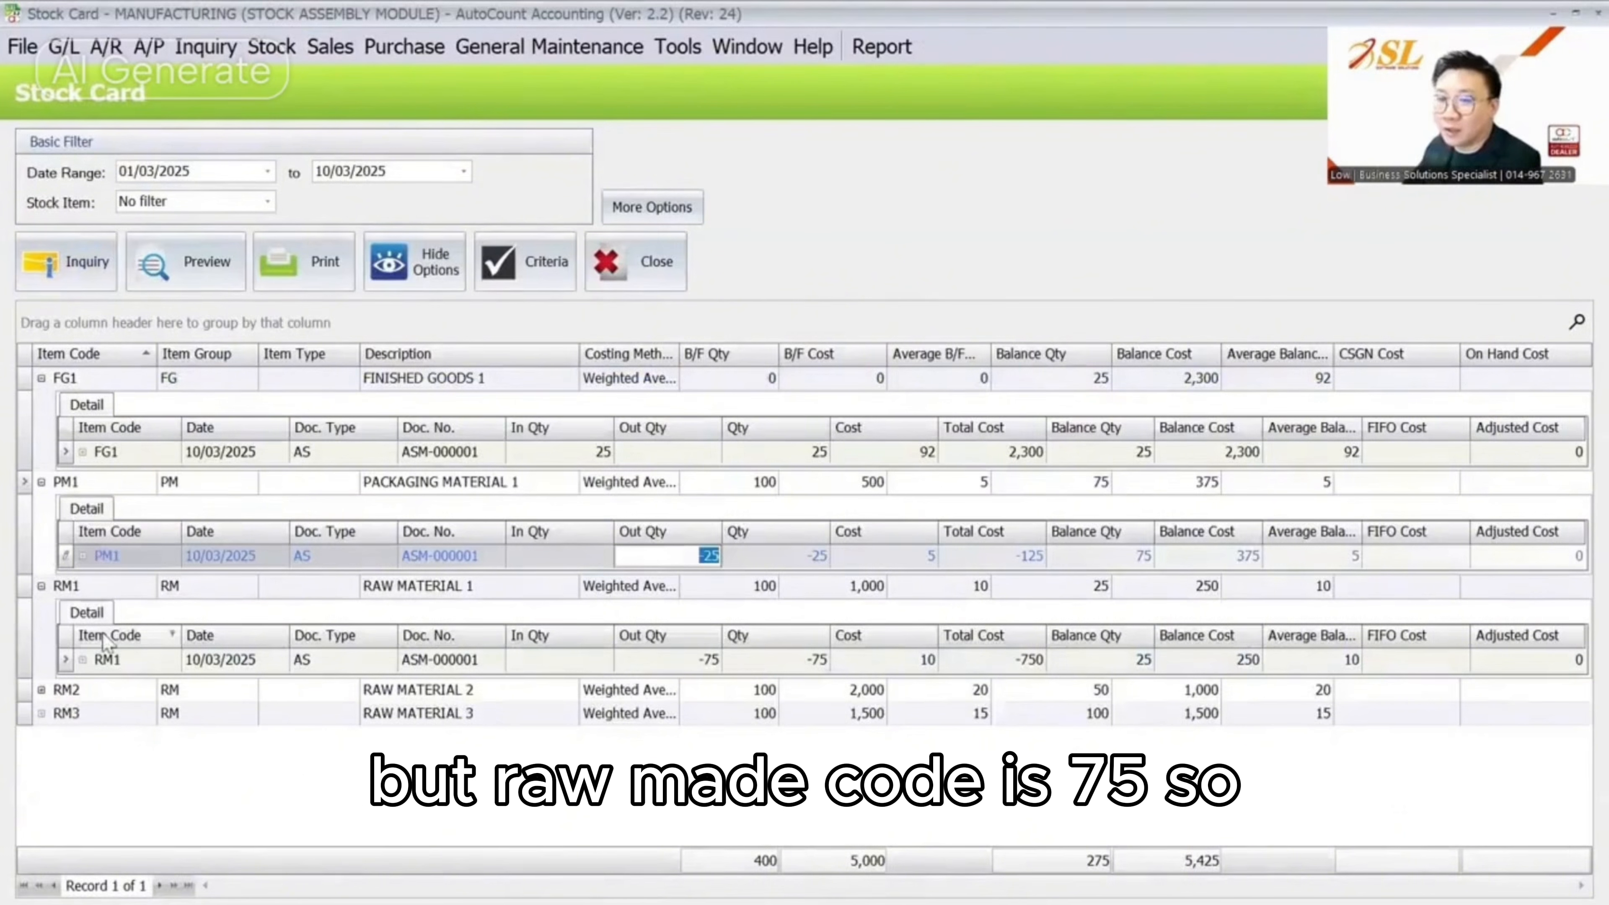
{"action": "left_click", "coordinate": [107, 659]}
{"action": "left_click", "coordinate": [703, 662]}
Preview the stock card using the Stock Card with Adj Qty report format
{"action": "left_click", "coordinate": [184, 262]}
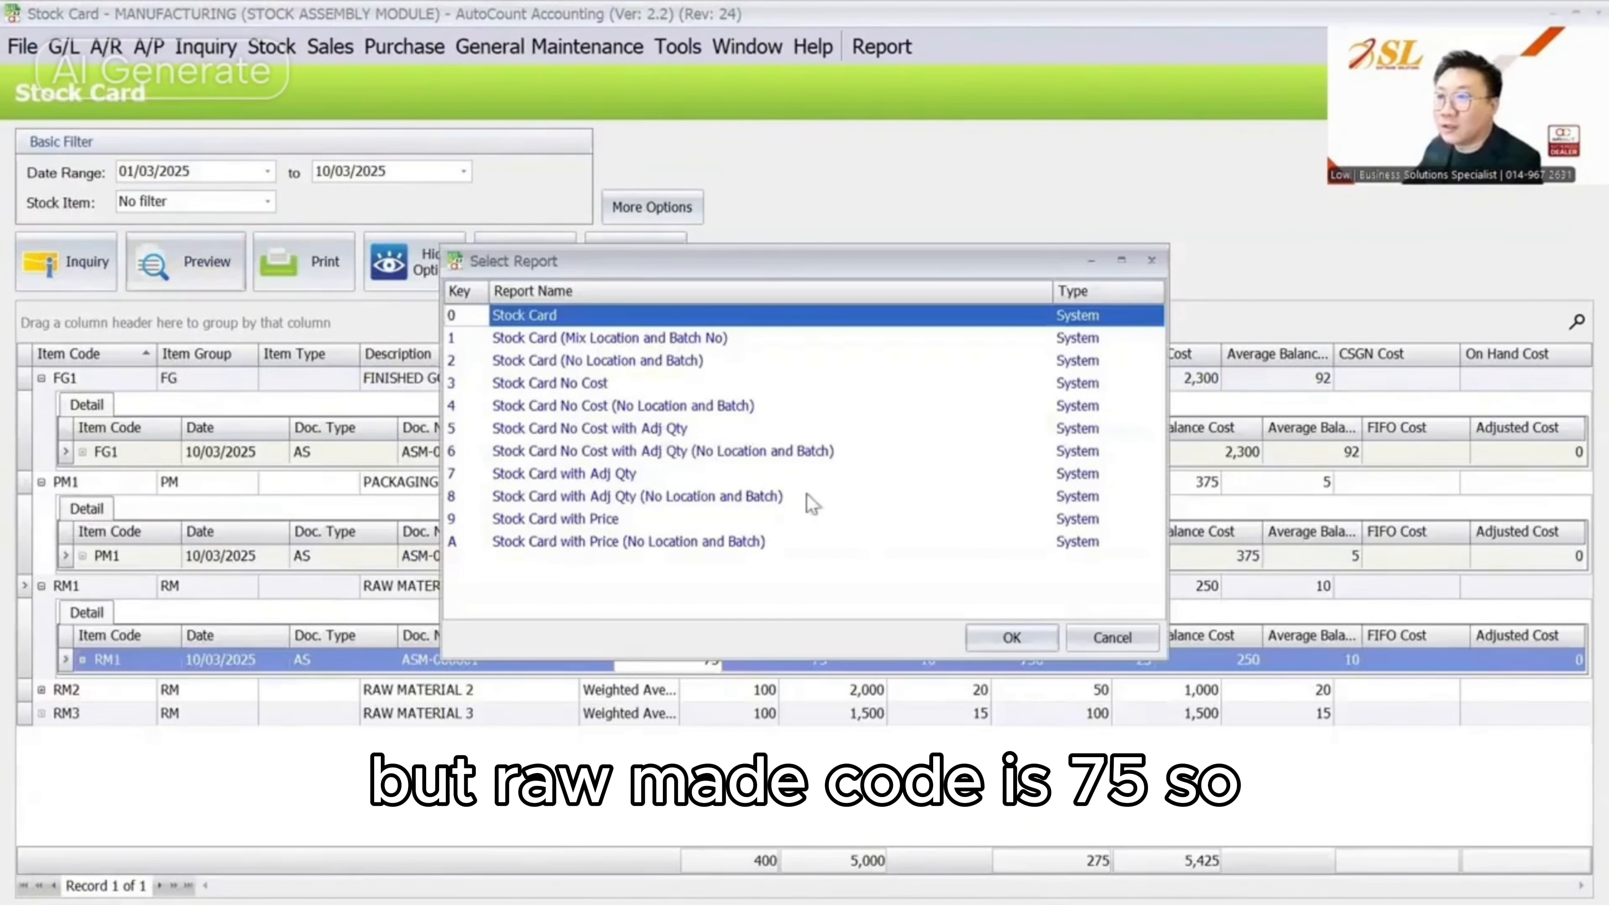
{"action": "left_click", "coordinate": [710, 475]}
{"action": "left_click", "coordinate": [1012, 635]}
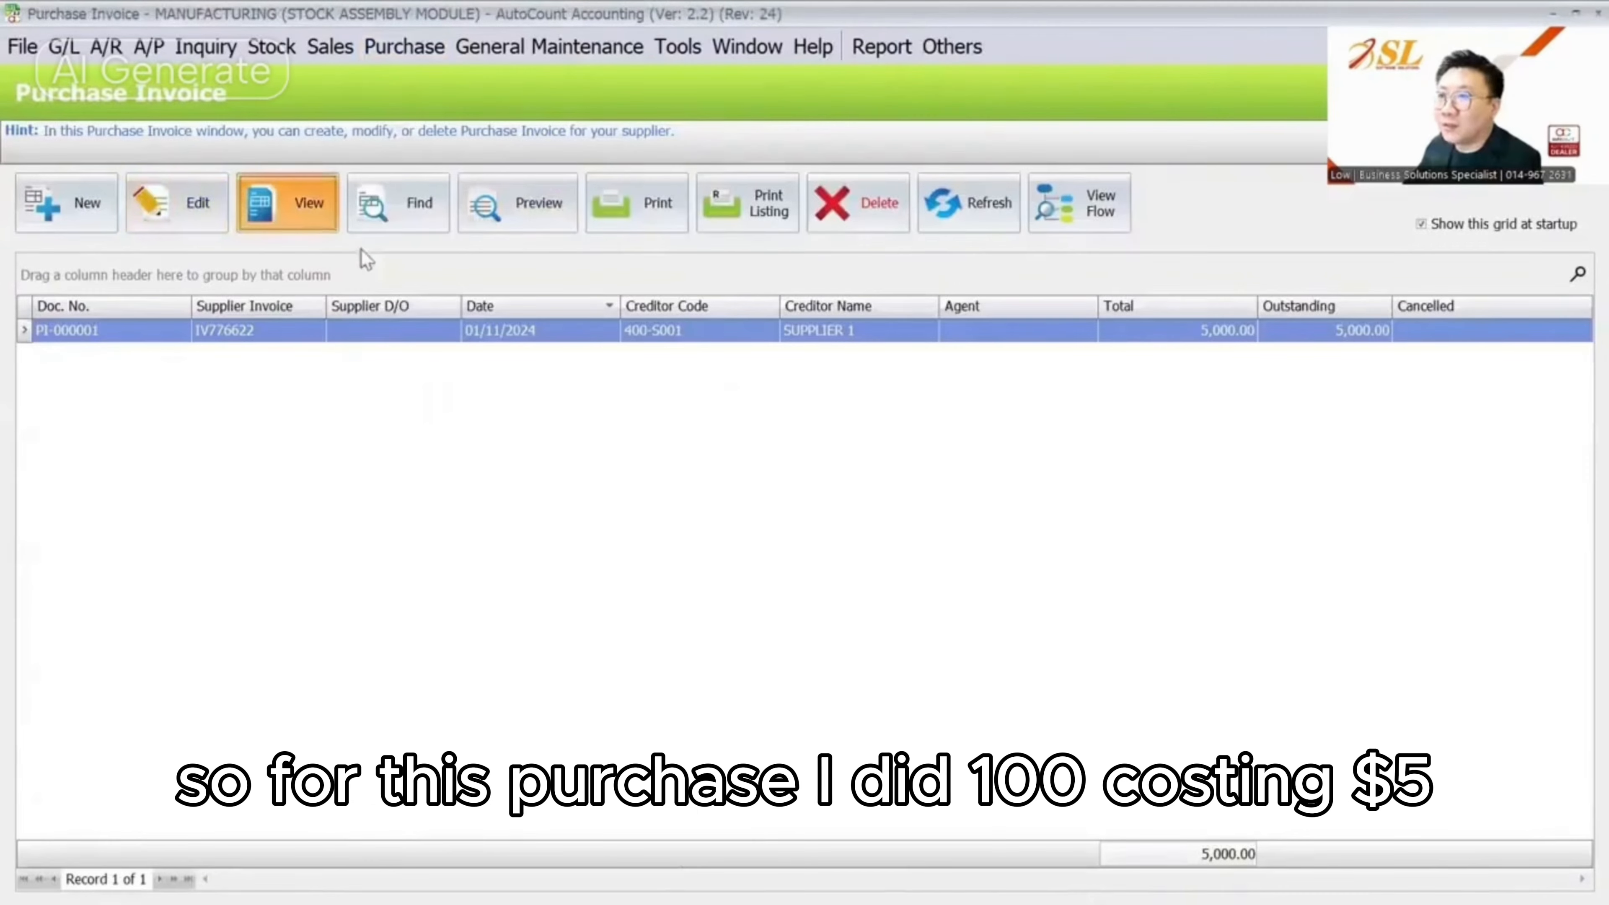
Check the item quantities and unit prices on the supplier's purchase invoice, and open the FG1 stock item for viewing
{"action": "left_click", "coordinate": [288, 202]}
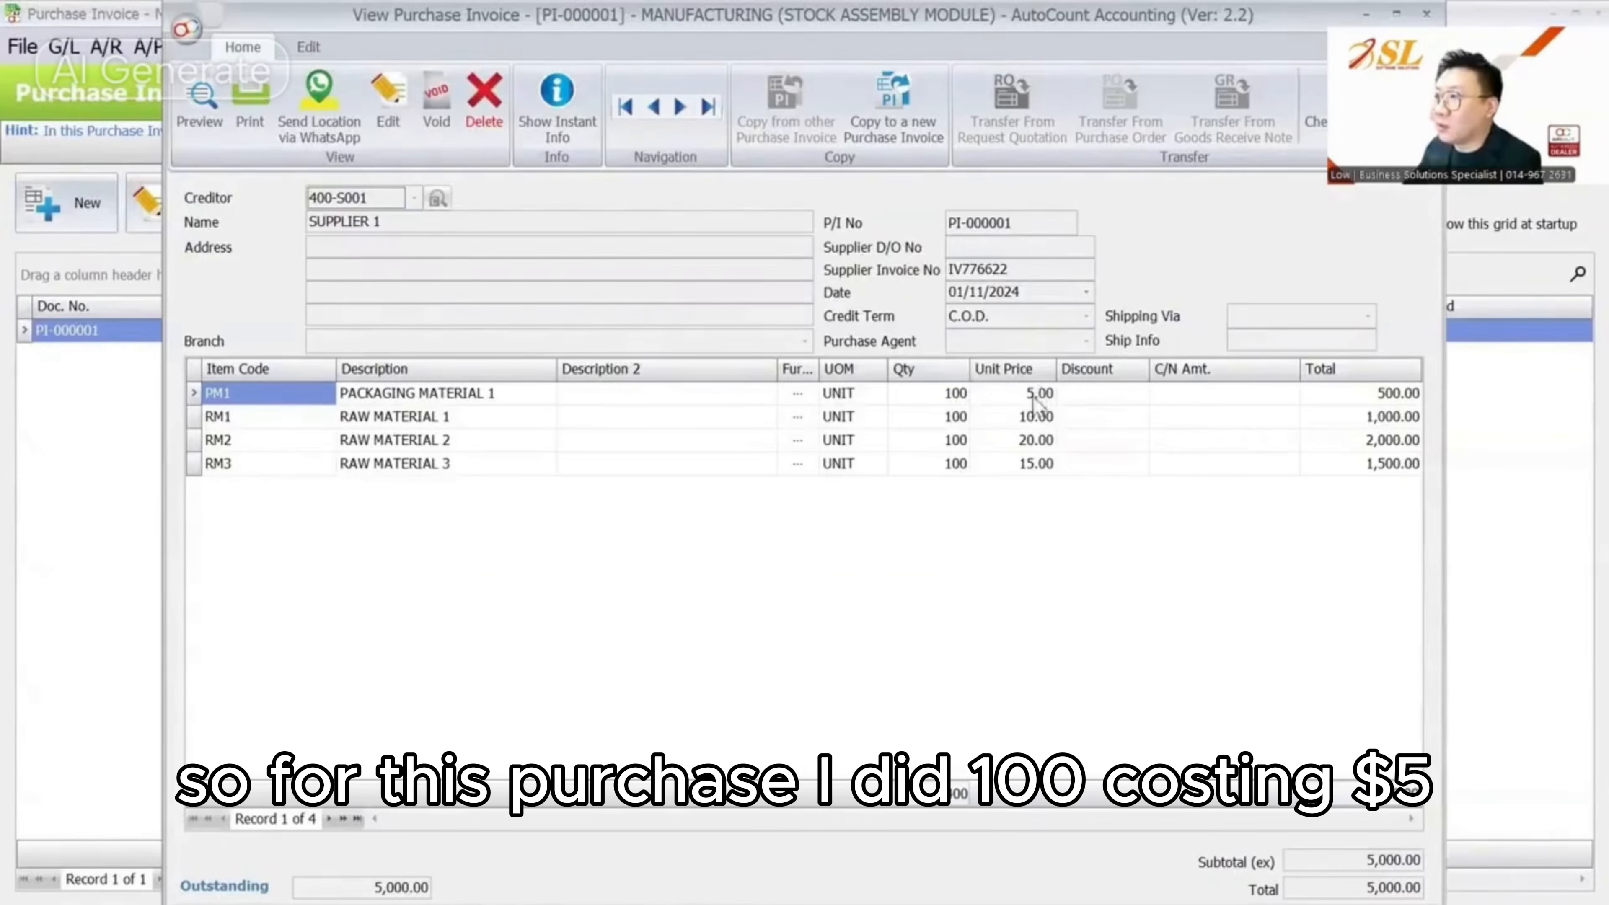
{"action": "key", "text": "Escape"}
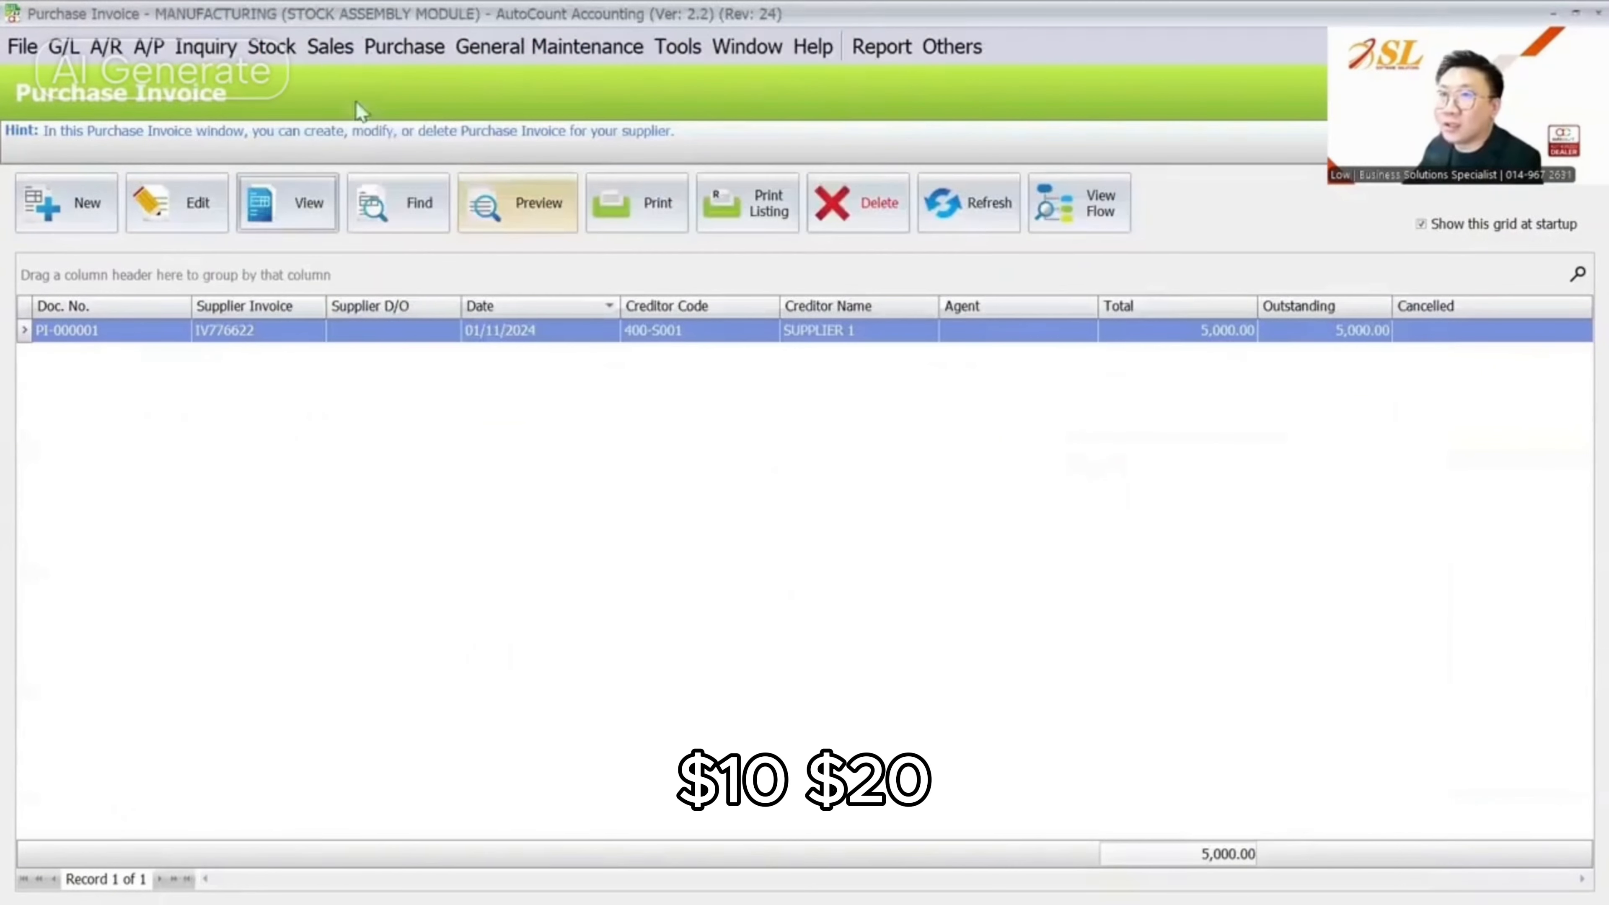
{"action": "left_click", "coordinate": [272, 49]}
{"action": "left_click", "coordinate": [316, 86]}
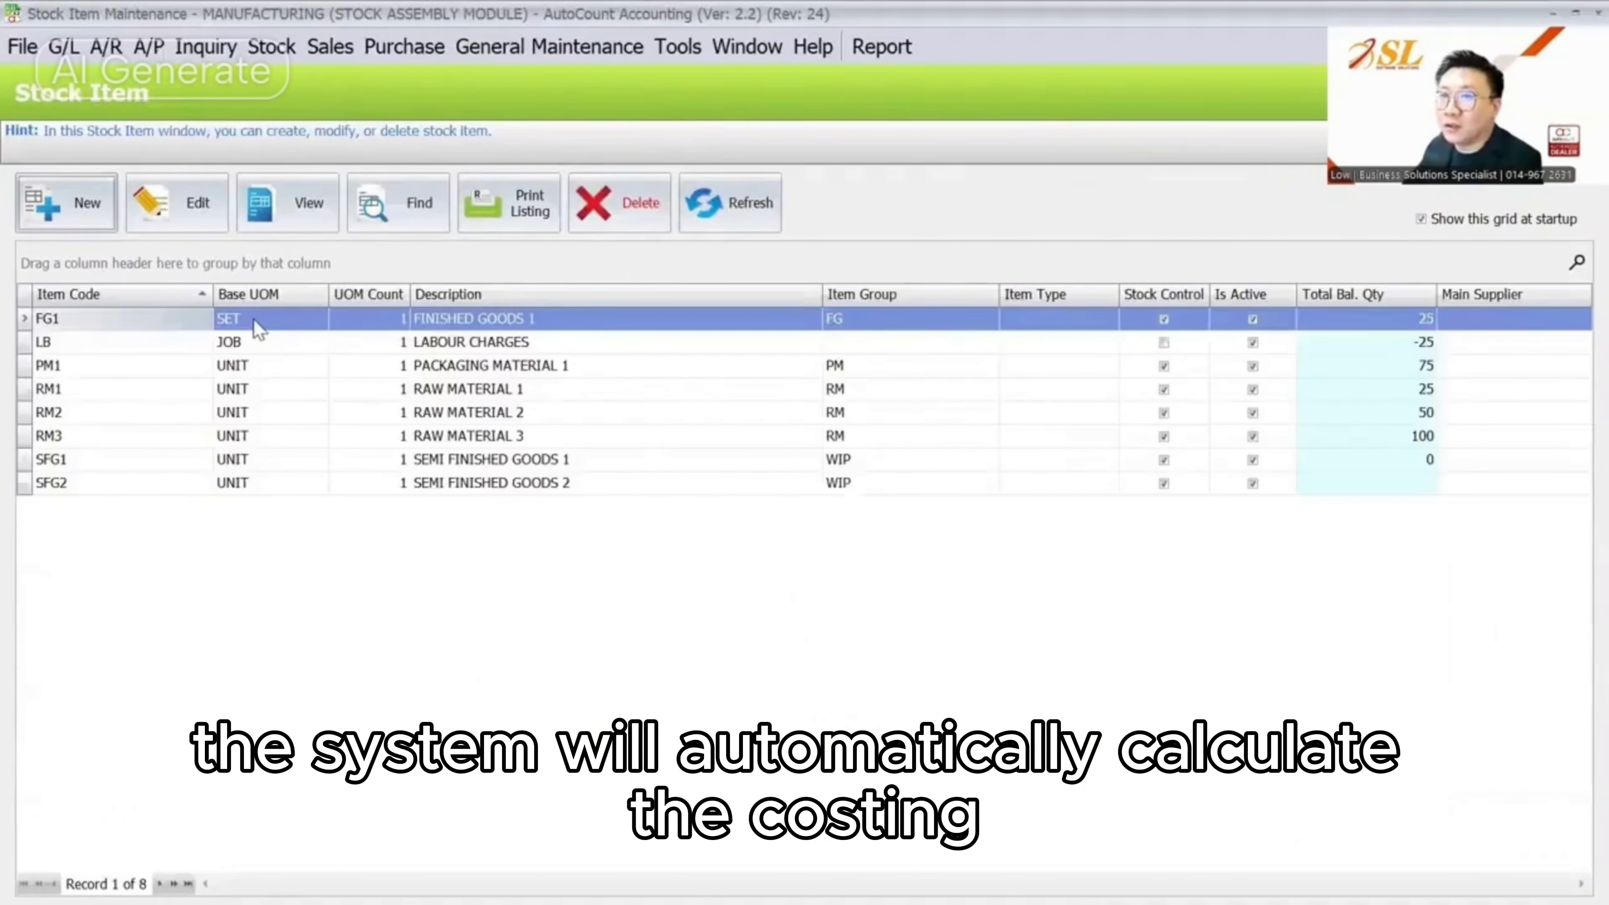
{"action": "left_click", "coordinate": [290, 225]}
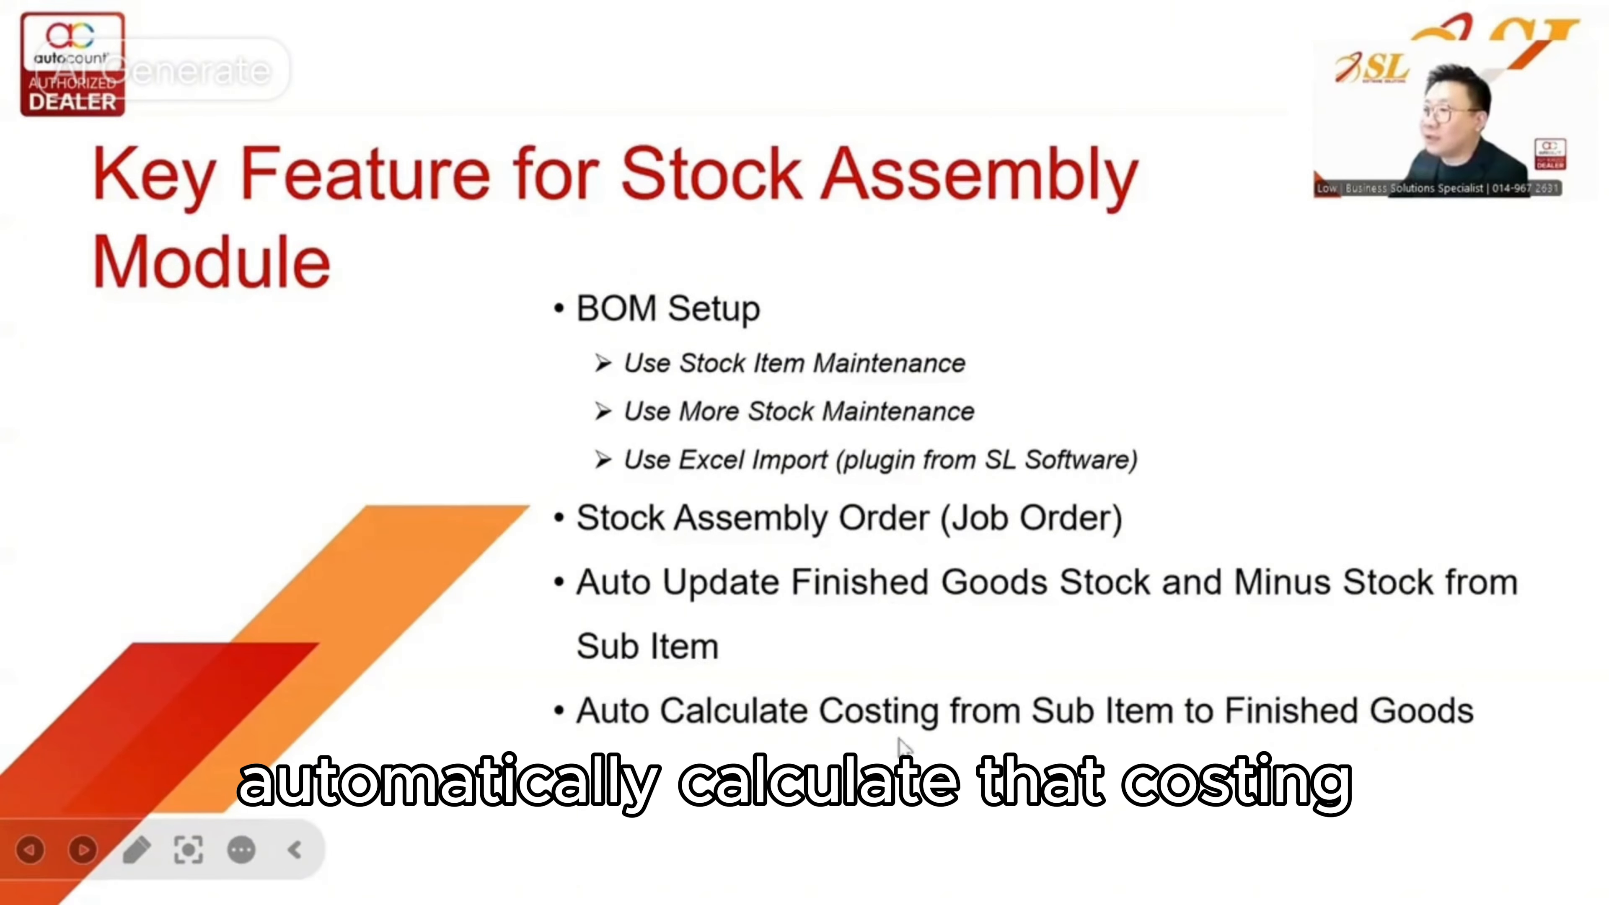
{"action": "key", "text": "Right"}
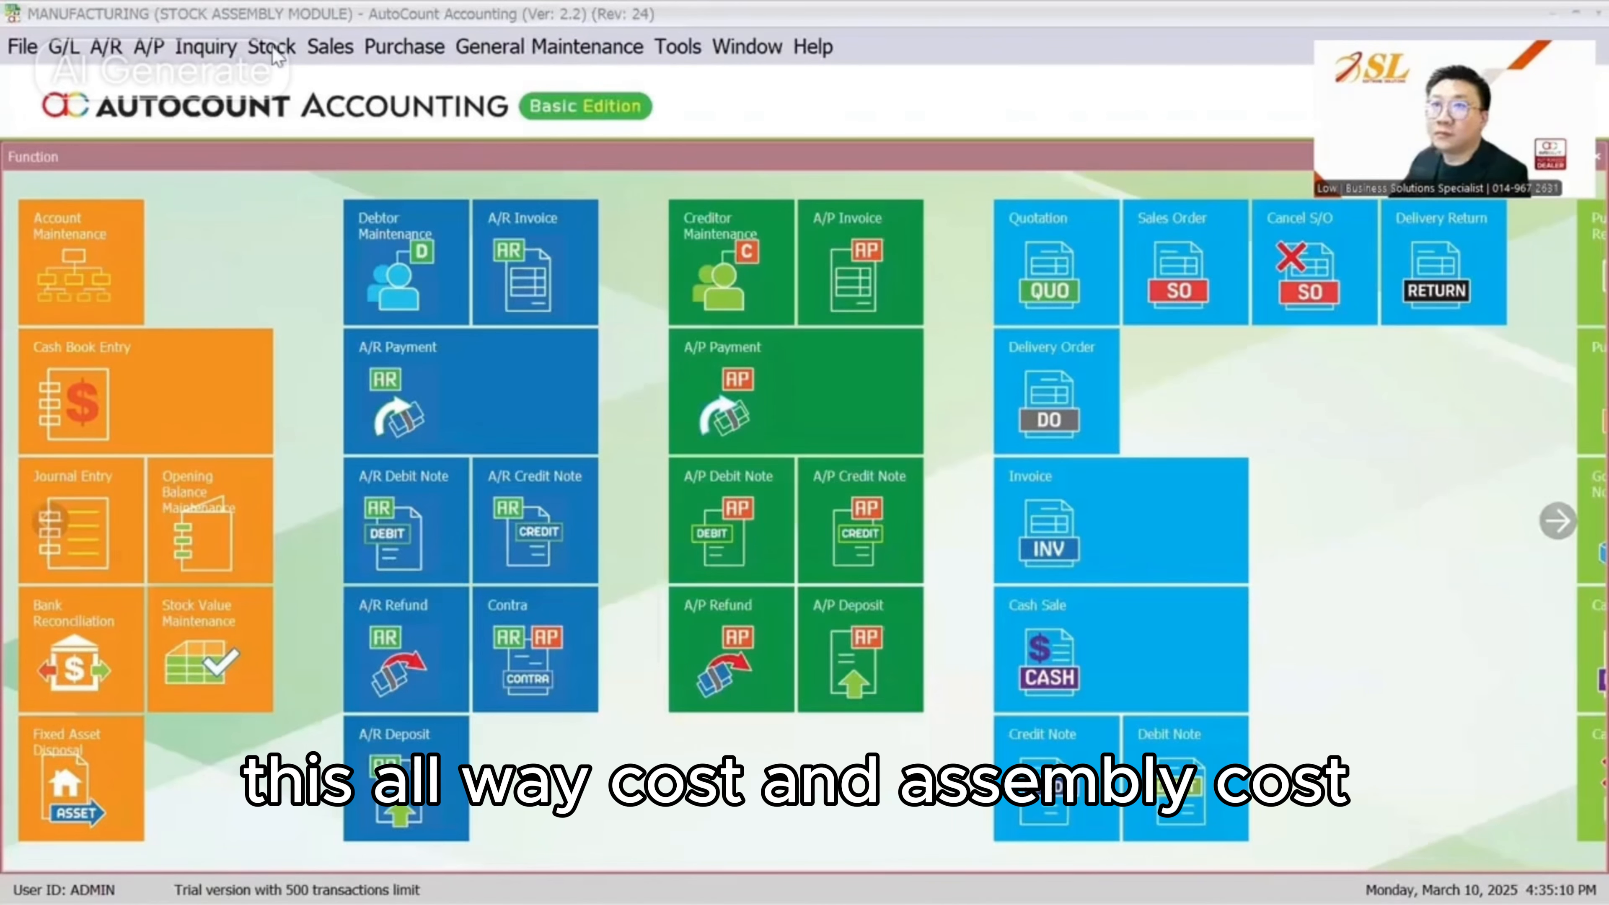
Open the FG1 stock item and examine the sub-items and assembly cost in its BOM
{"action": "left_click", "coordinate": [271, 46]}
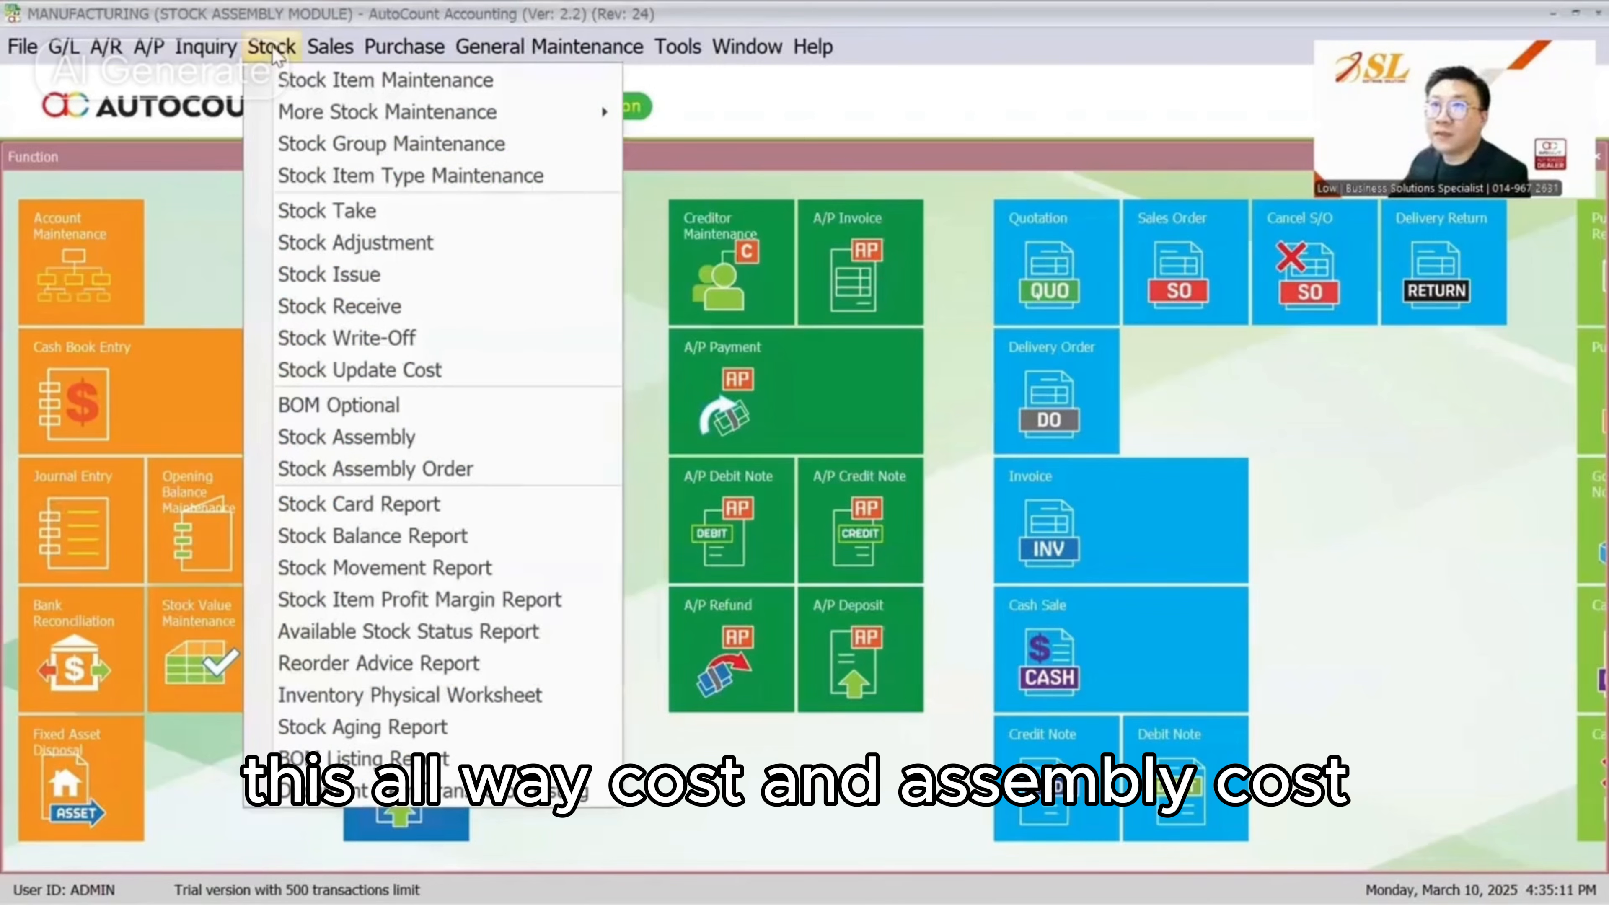
{"action": "left_click", "coordinate": [285, 76]}
{"action": "left_click", "coordinate": [192, 210]}
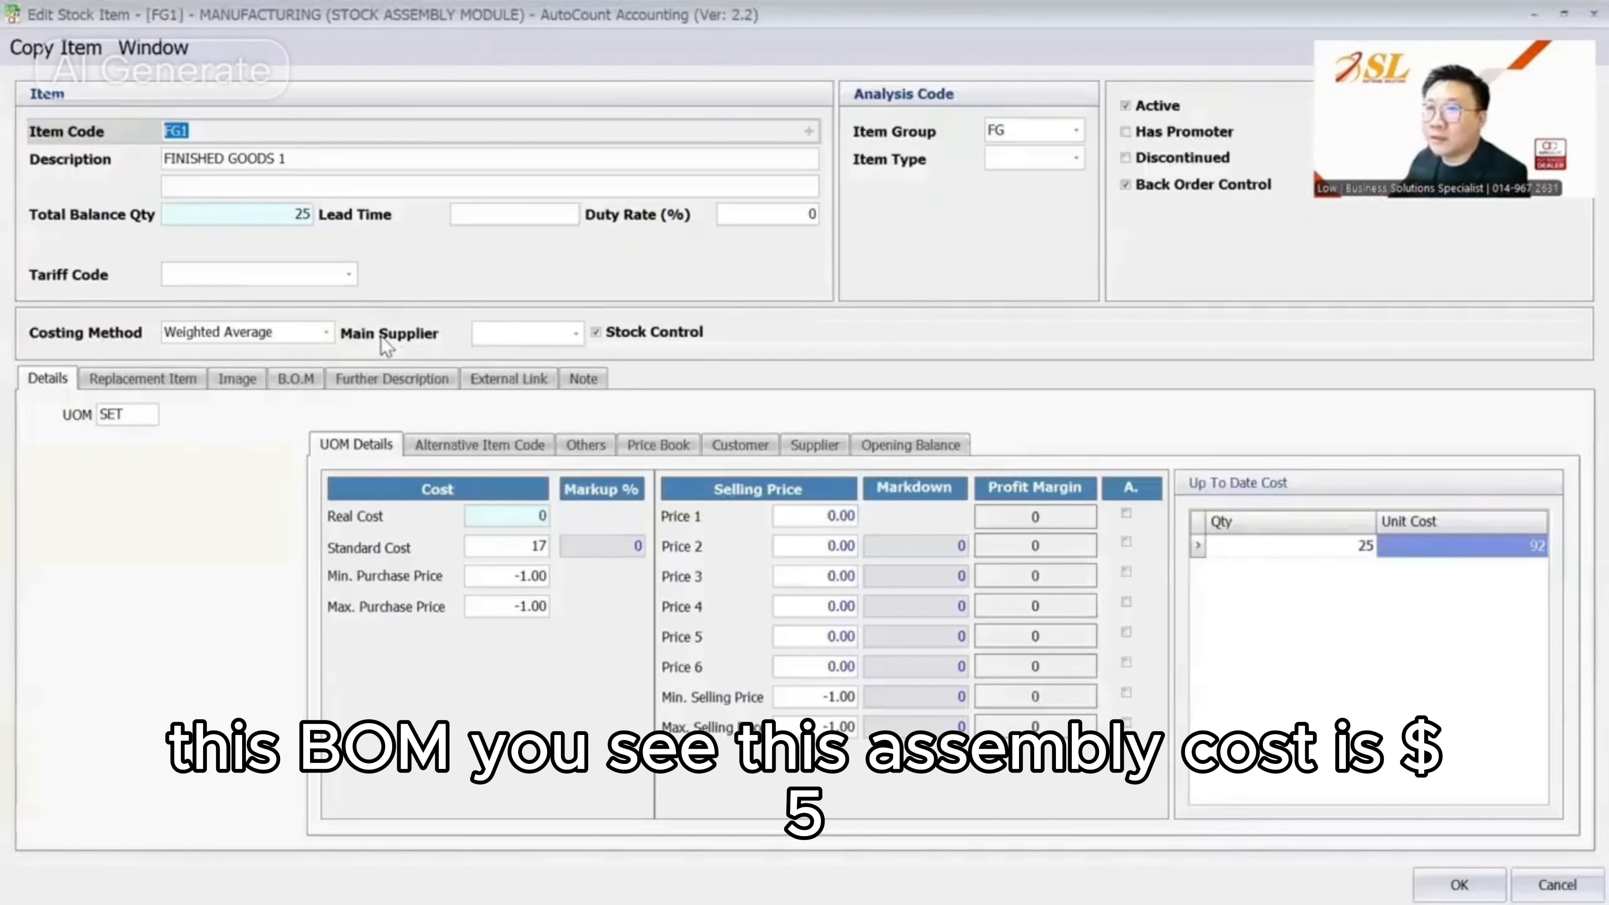
{"action": "left_click", "coordinate": [296, 379]}
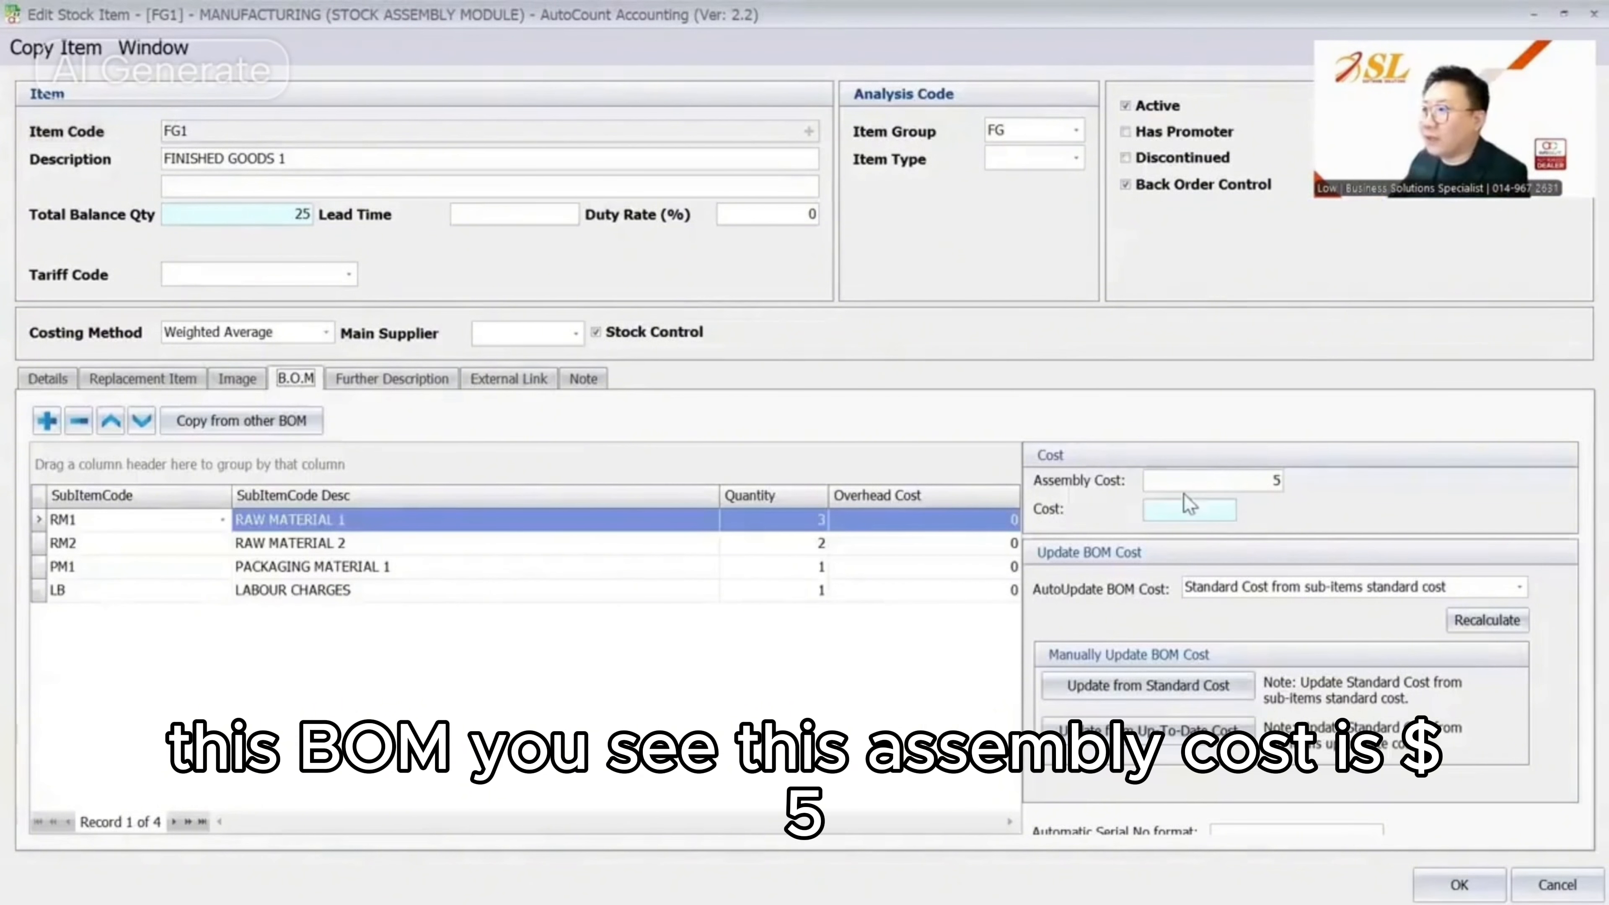
Set the overhead cost of RM1 in FG1's BOM to 13 and save the item
{"action": "left_click", "coordinate": [943, 523]}
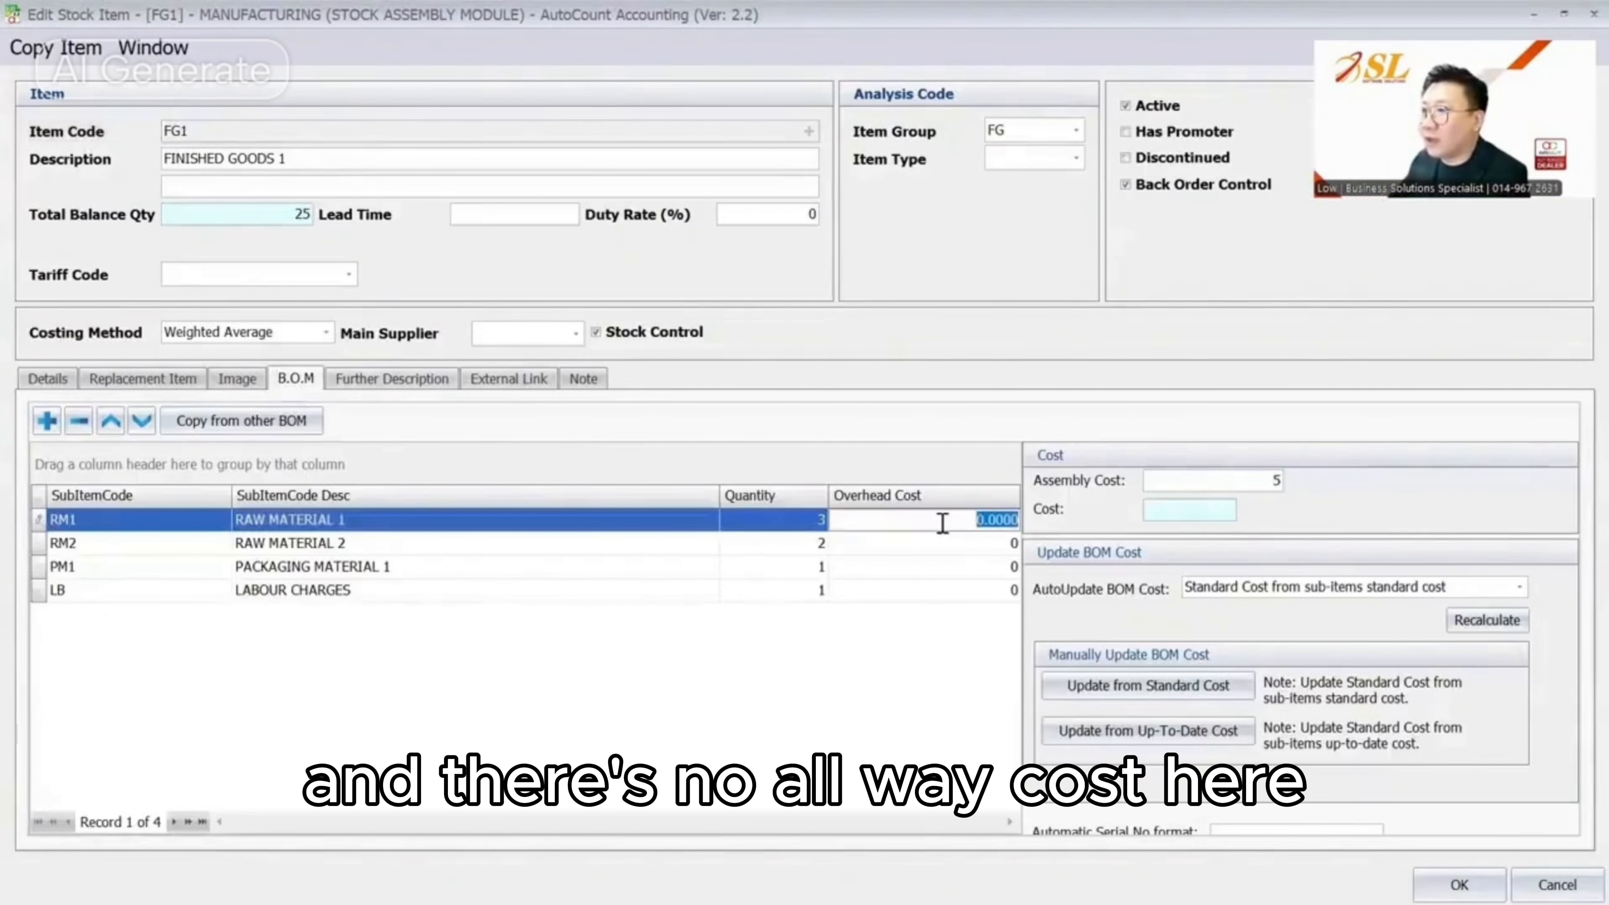
{"action": "type", "text": "13"}
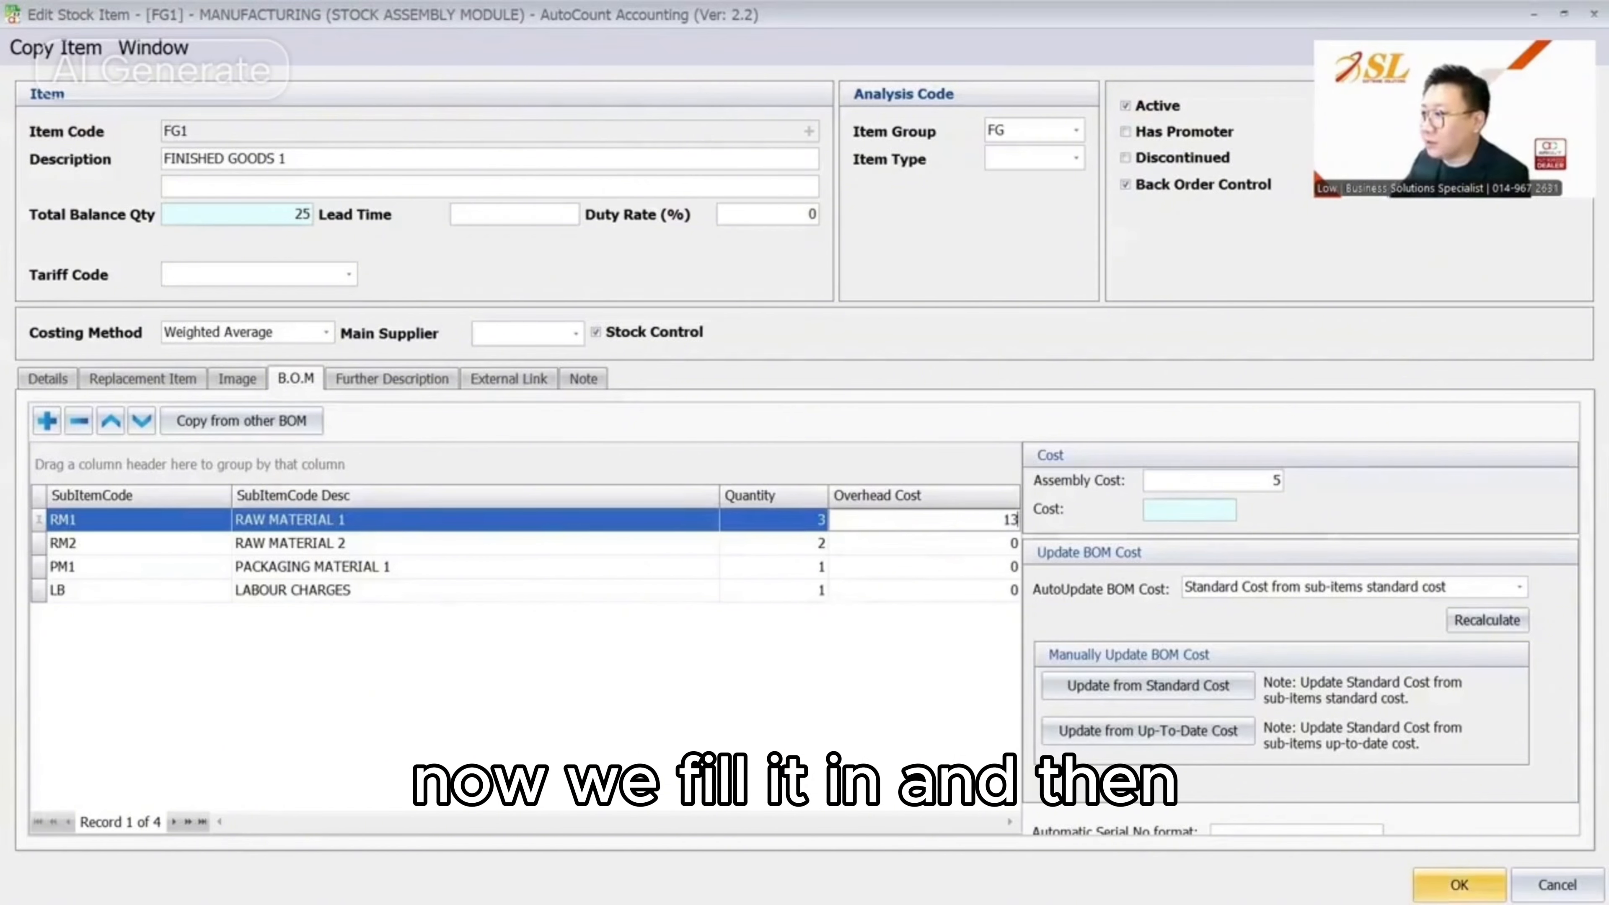
{"action": "left_click", "coordinate": [1460, 887]}
Reopen FG1's BOM and set its automatic cost update to Up-To-Date Cost from sub-items up-to-date cost
{"action": "left_click", "coordinate": [201, 212]}
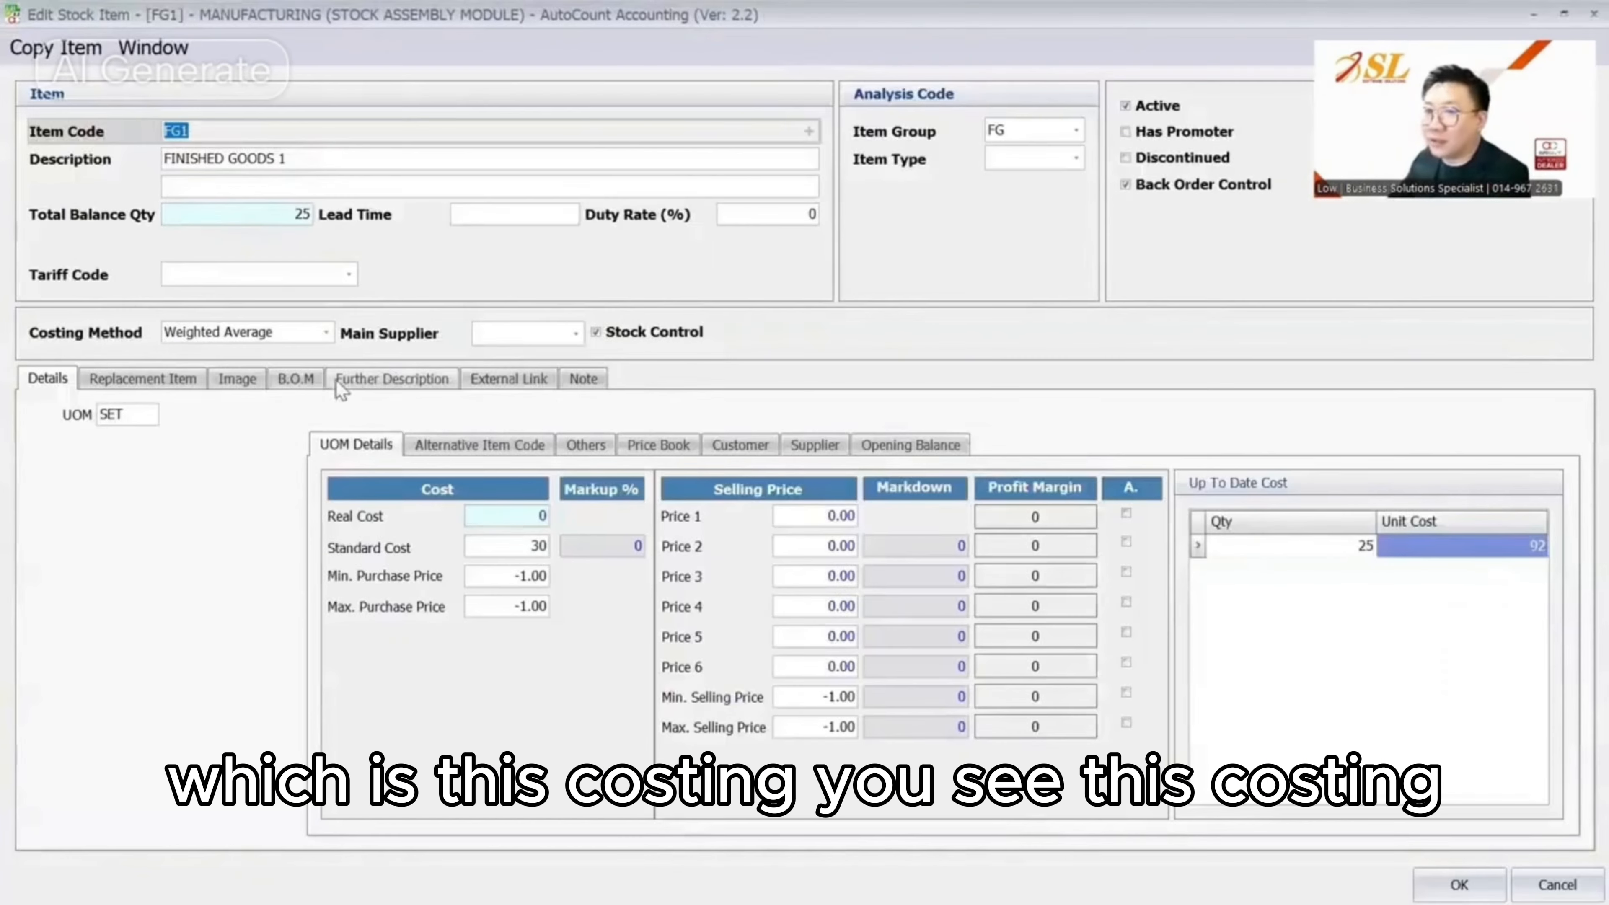
{"action": "left_click", "coordinate": [296, 379]}
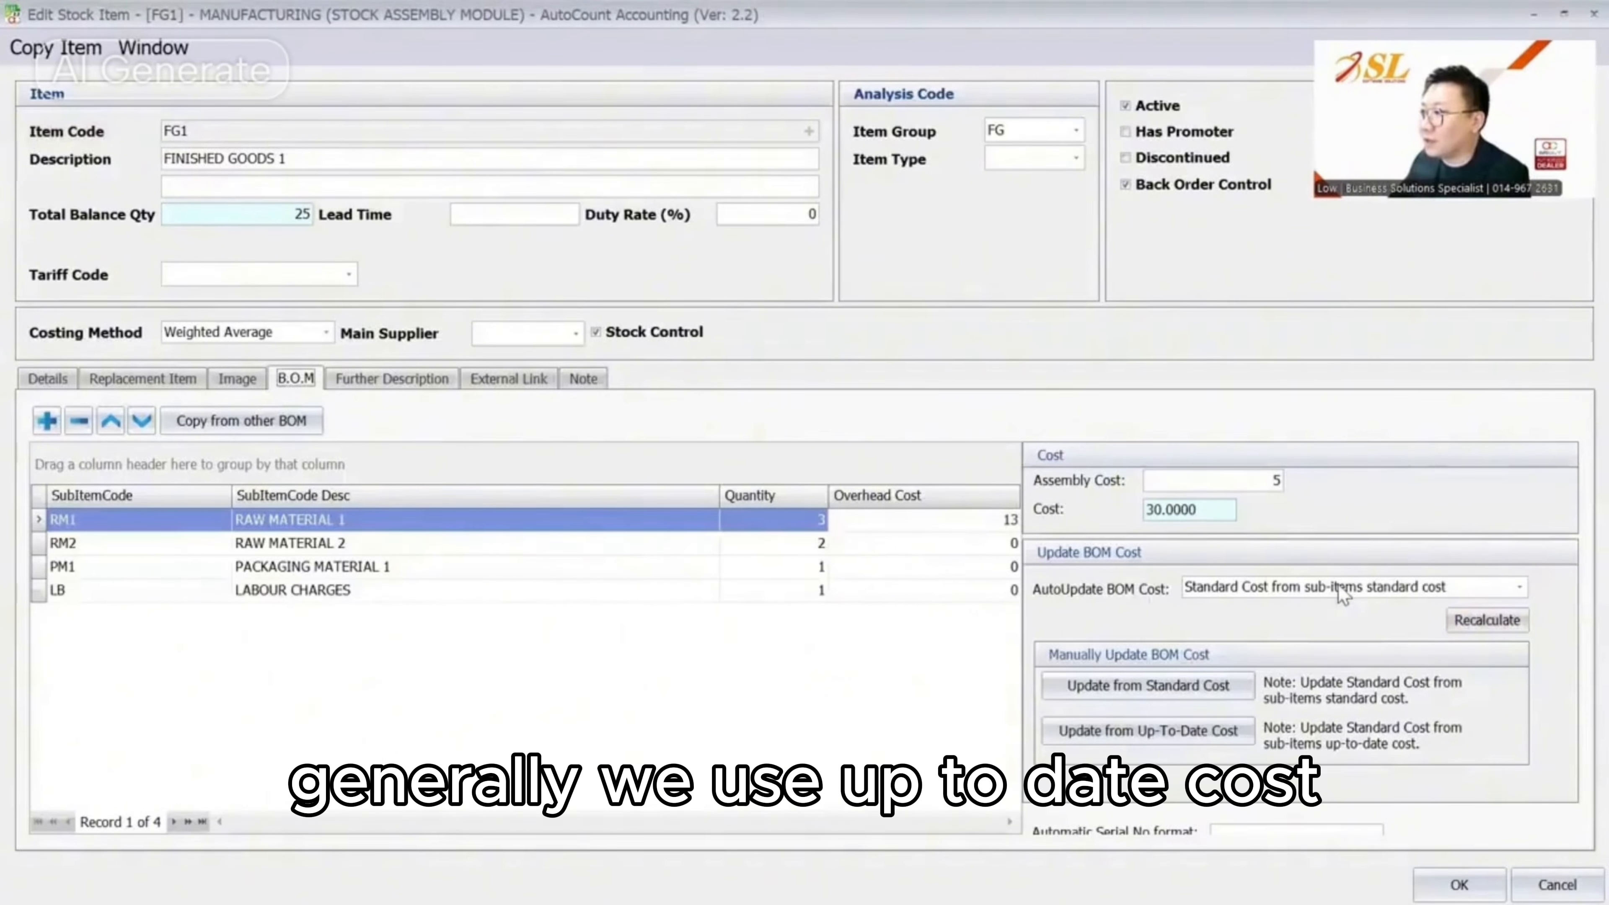
{"action": "left_click", "coordinate": [1343, 591]}
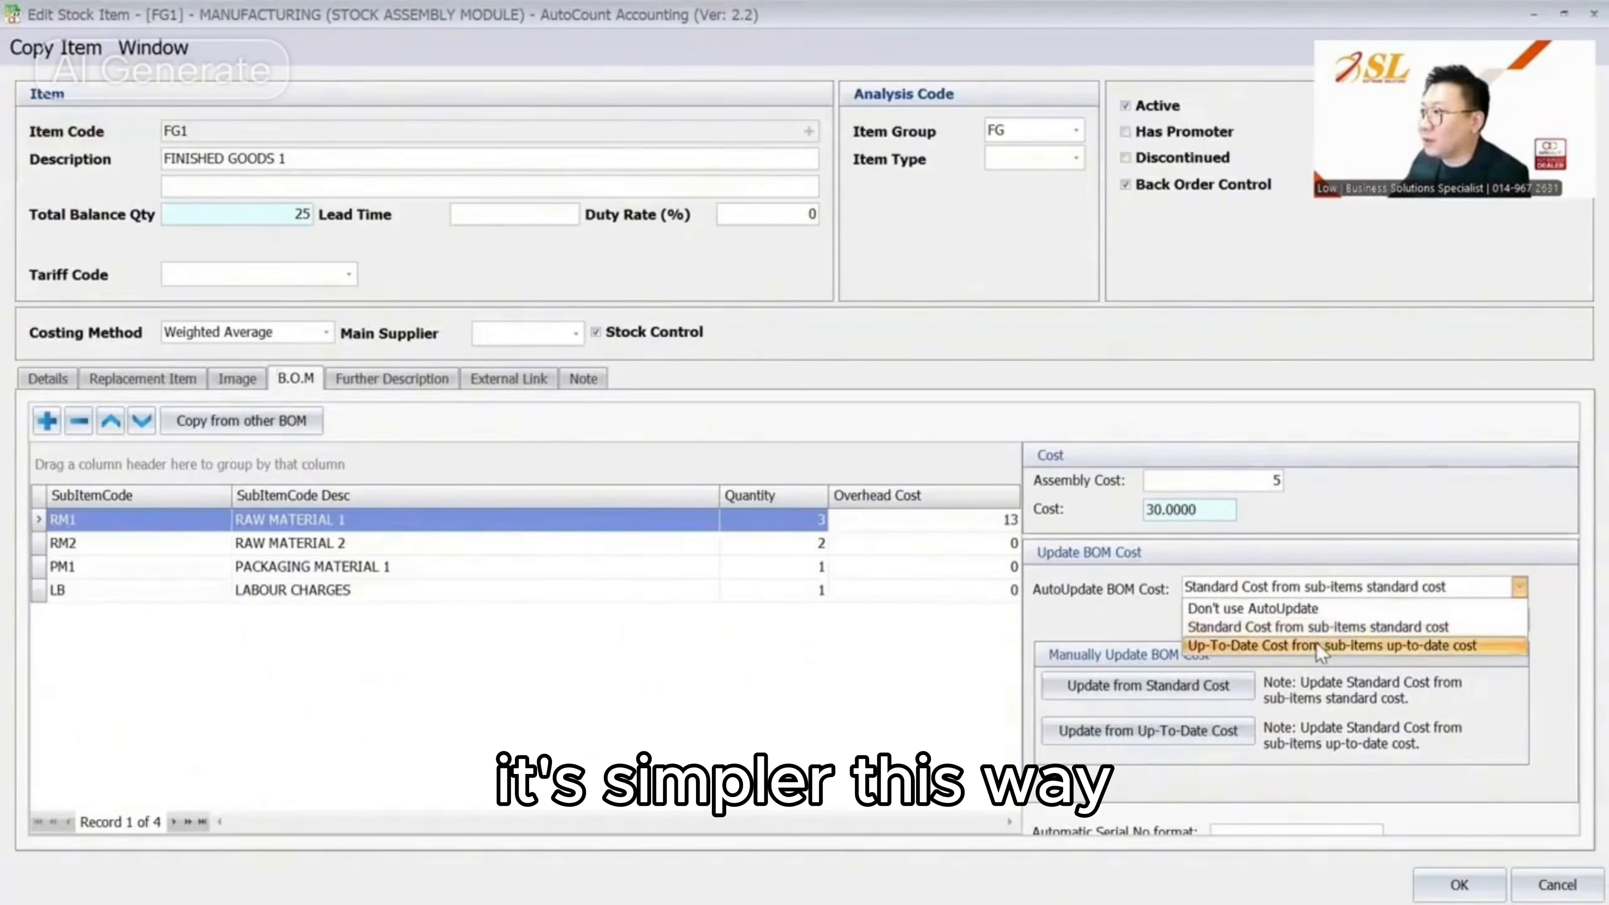
{"action": "left_click", "coordinate": [1261, 645]}
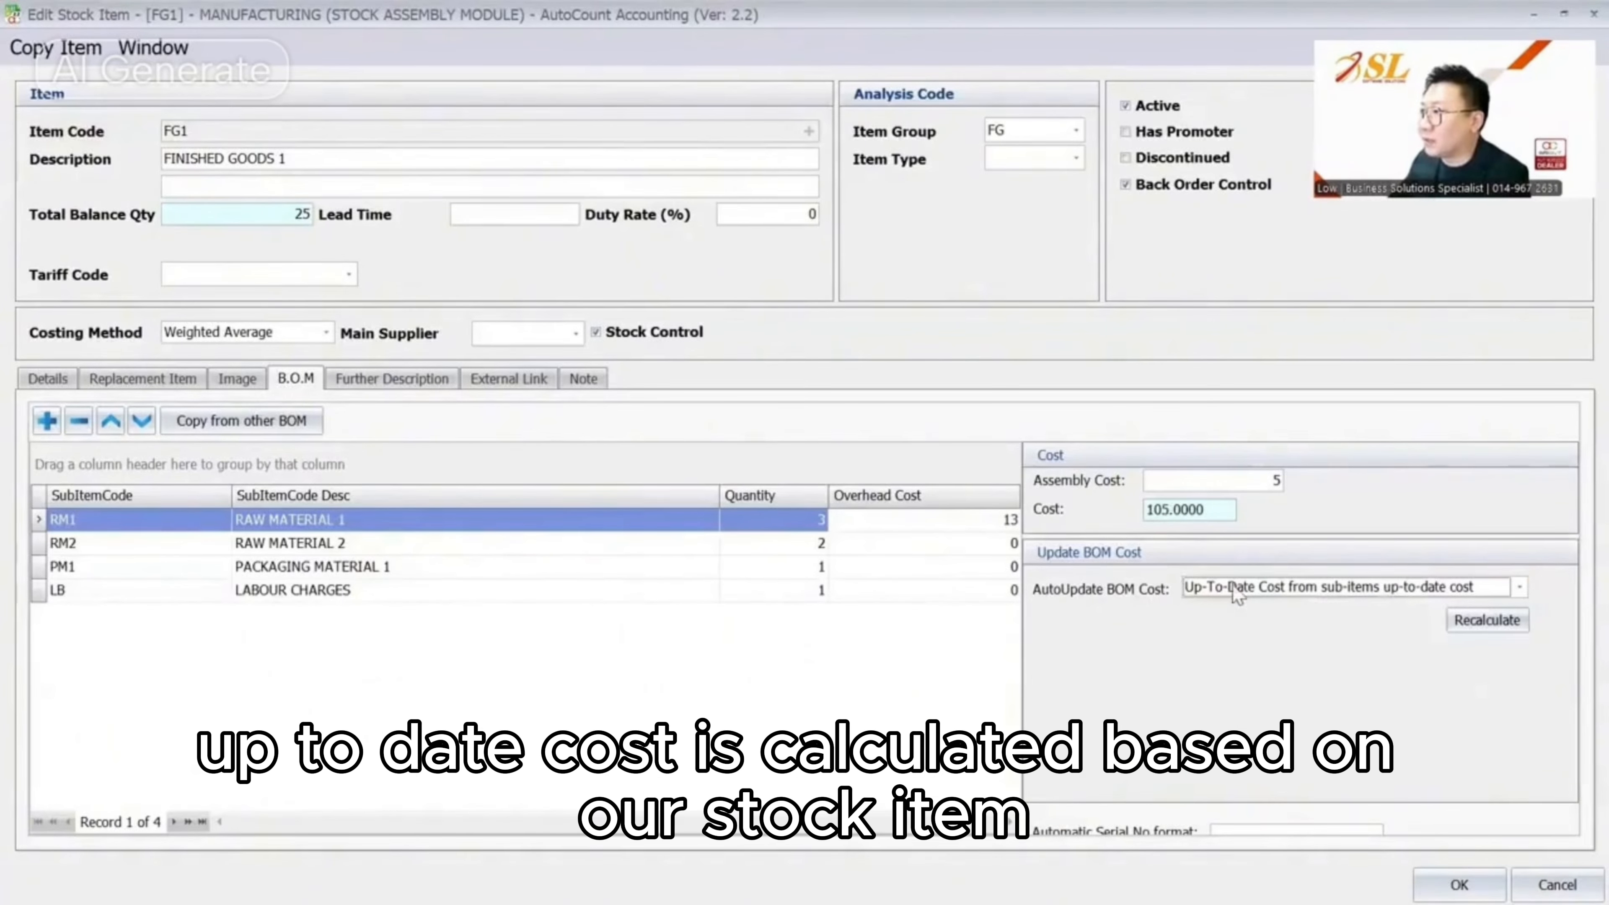
Switch the automatic BOM cost update back to Standard Cost from sub-items standard cost and check the item's standard cost
{"action": "left_click", "coordinate": [1453, 588]}
{"action": "left_click", "coordinate": [1348, 627]}
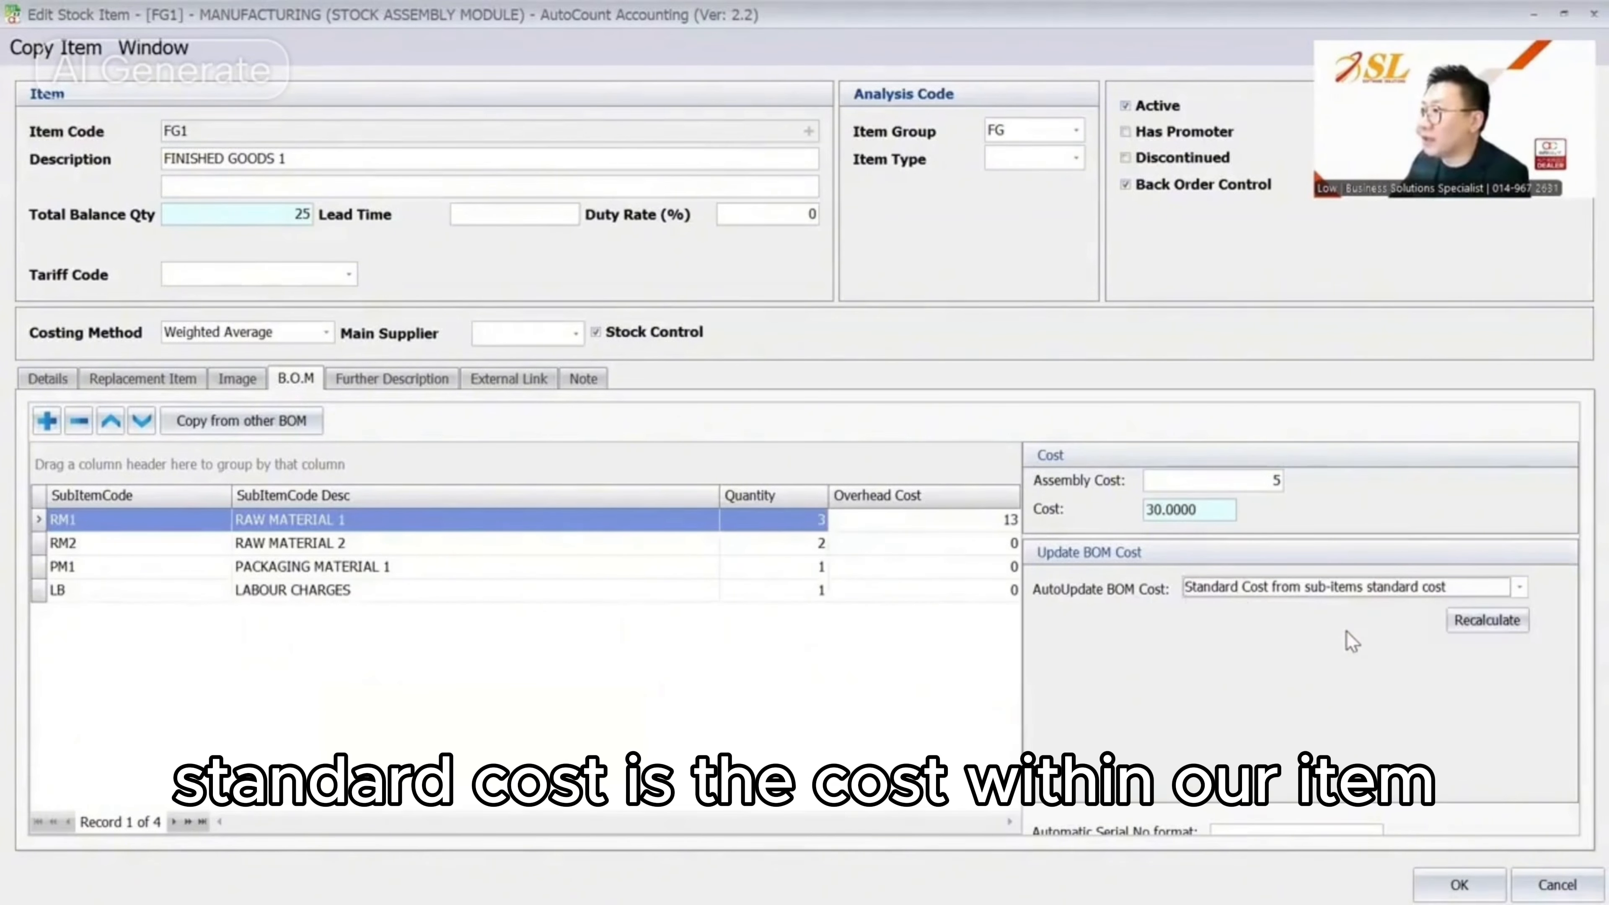
{"action": "left_click", "coordinate": [48, 378]}
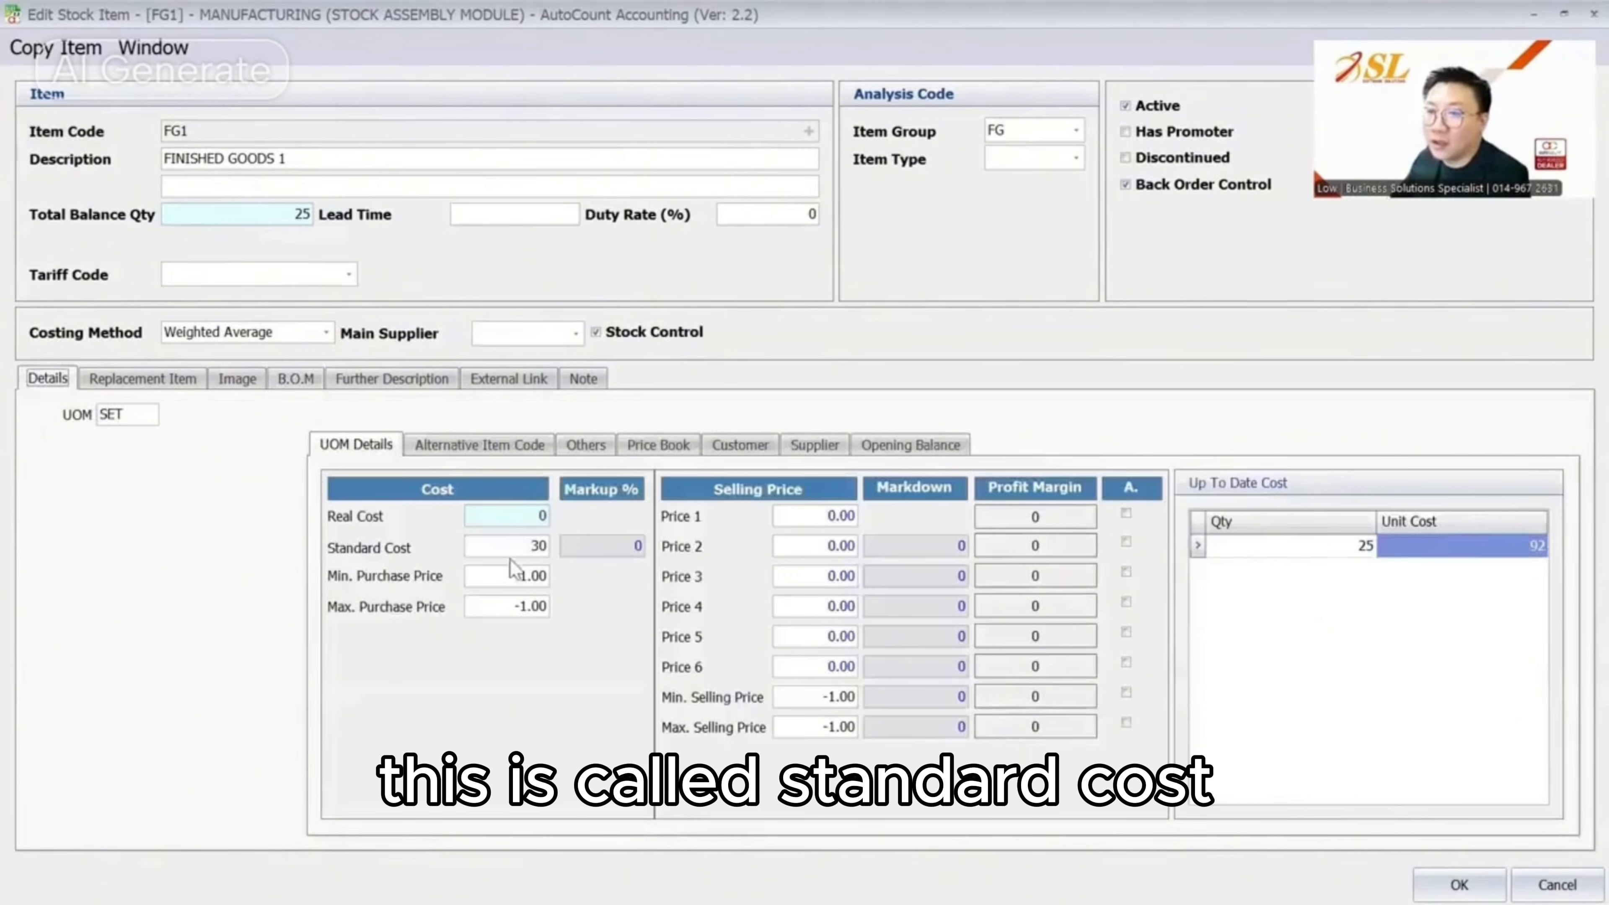
Select Up-To-Date Cost from sub-items up-to-date cost as FG1's automatic BOM cost update and save the item
{"action": "left_click", "coordinate": [298, 379]}
{"action": "left_click", "coordinate": [1282, 593]}
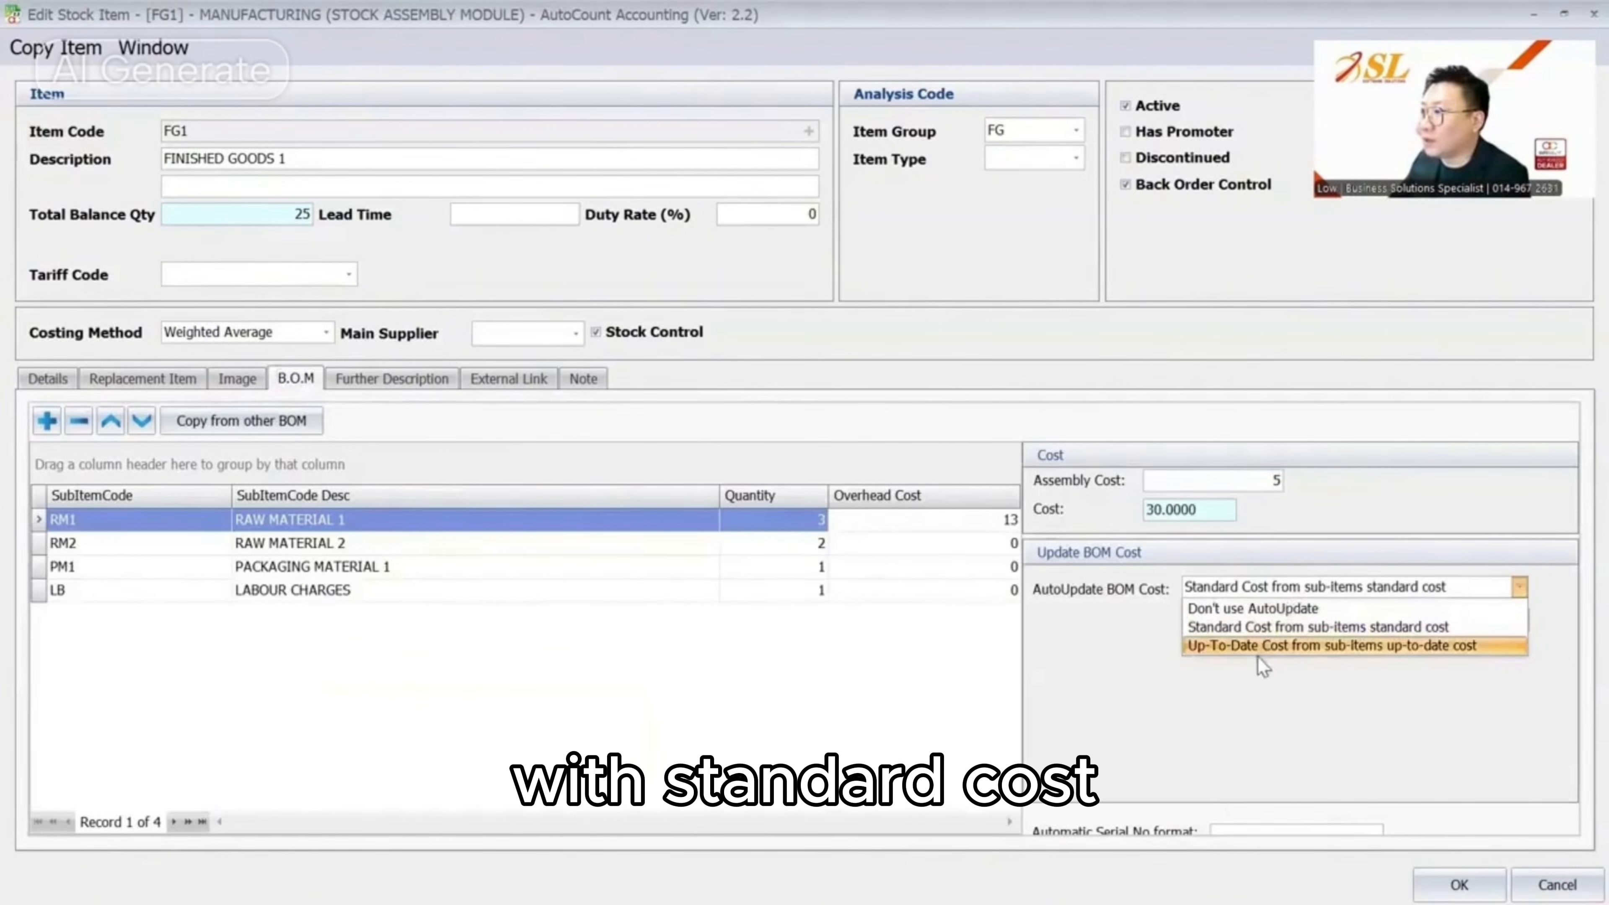
{"action": "left_click", "coordinate": [1253, 647]}
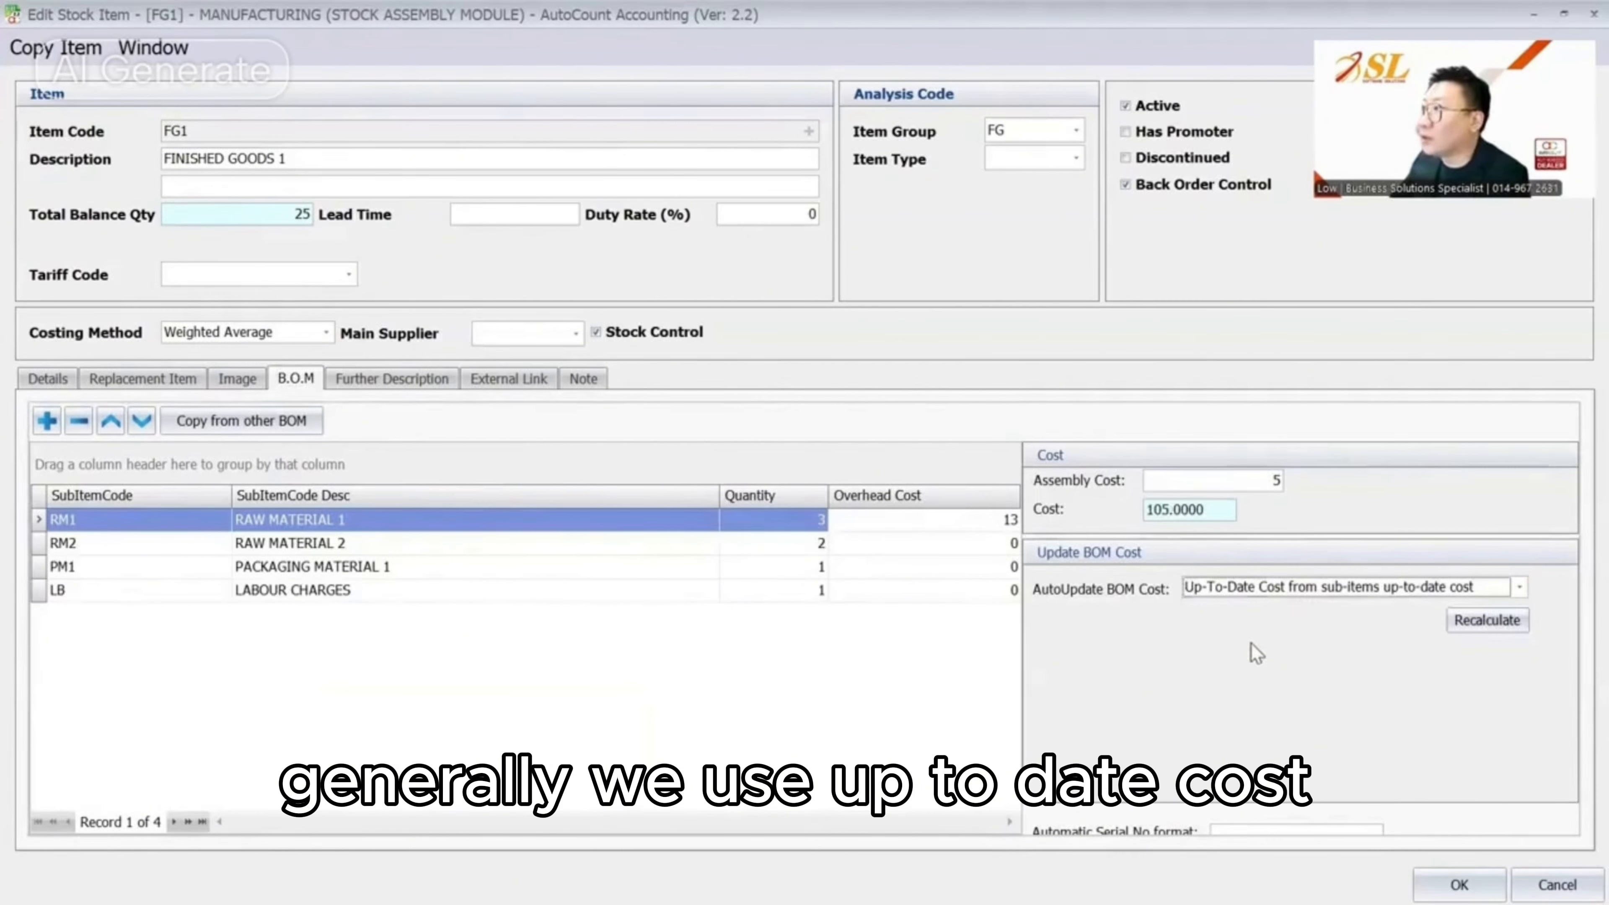
{"action": "left_click", "coordinate": [1246, 588]}
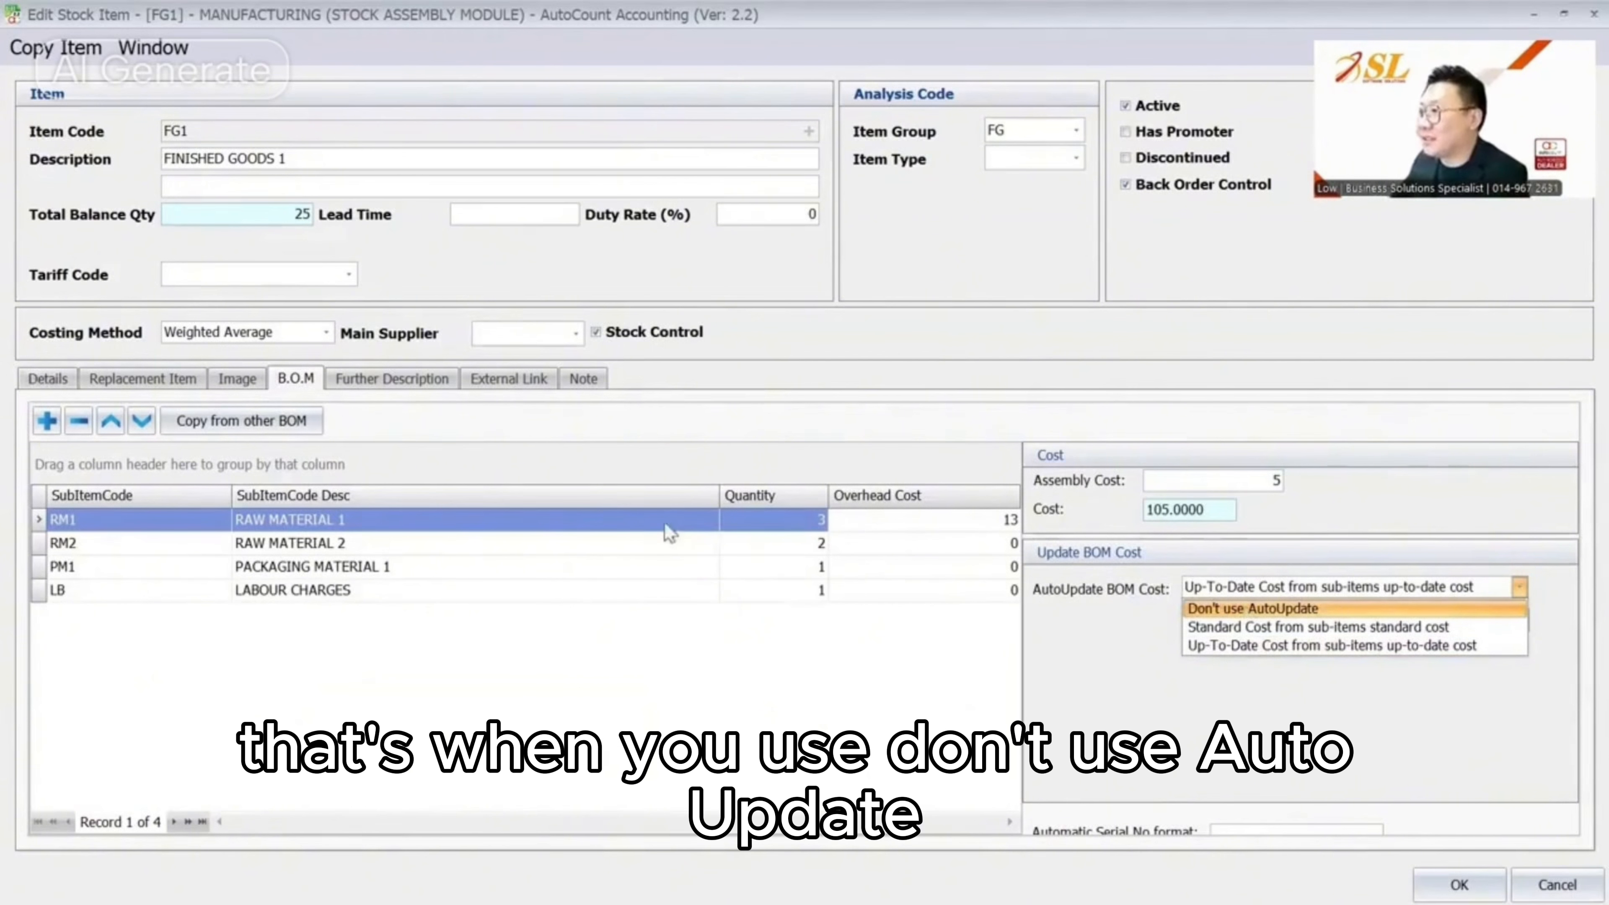
{"action": "left_click", "coordinate": [1211, 645]}
{"action": "left_click", "coordinate": [1449, 881]}
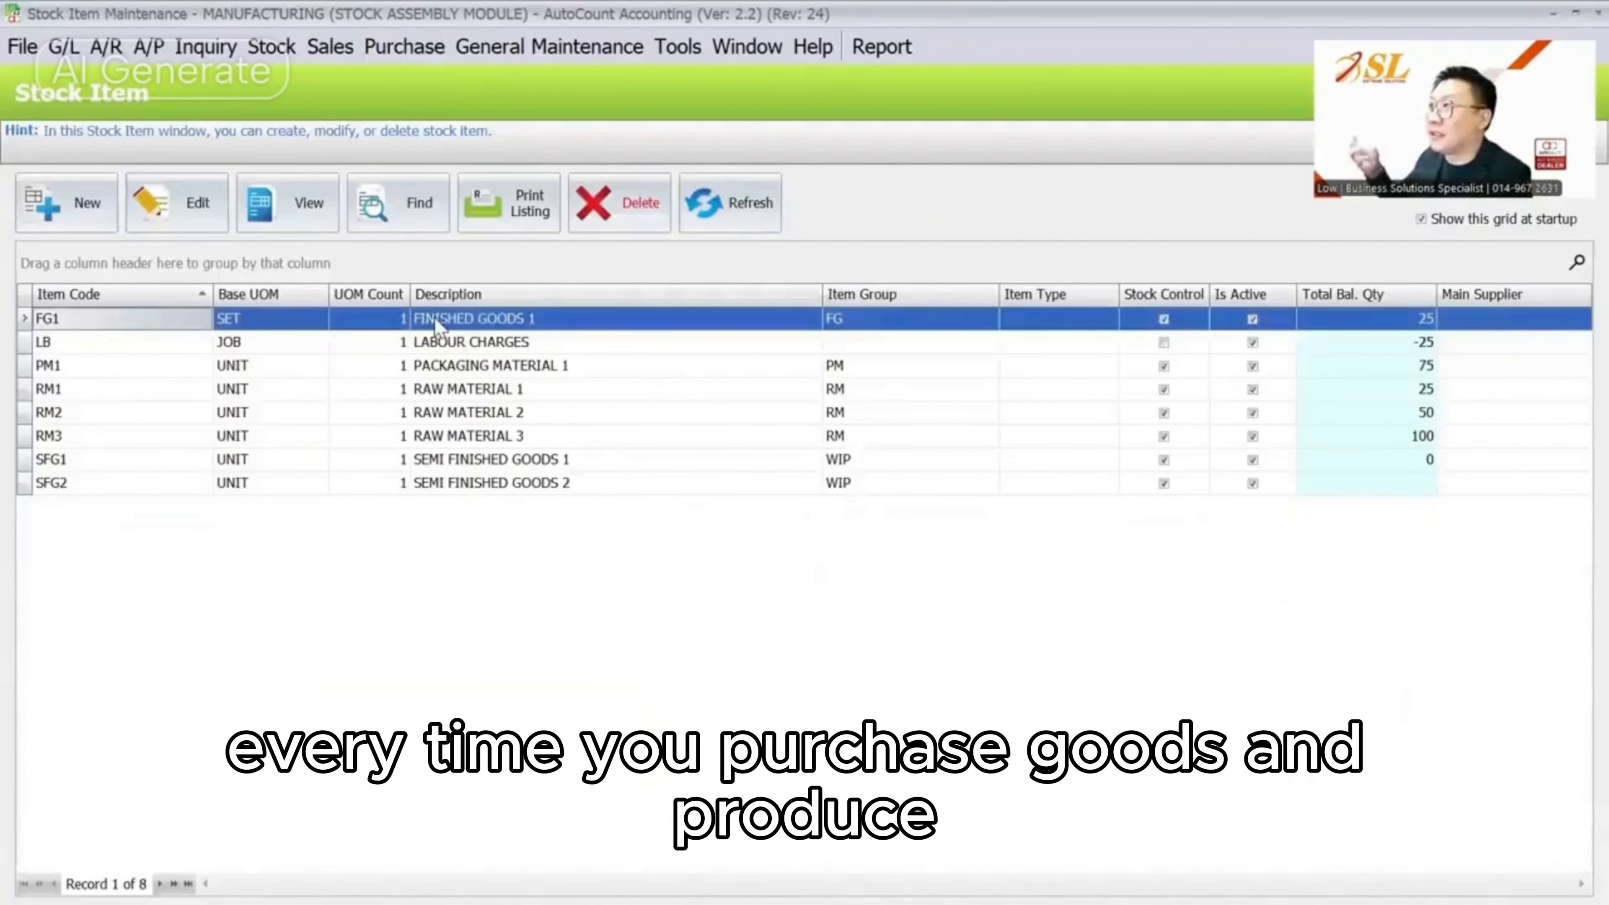
Reopen FG1 and review RM1's overhead cost and the assembly cost in its BOM
{"action": "left_click", "coordinate": [272, 47]}
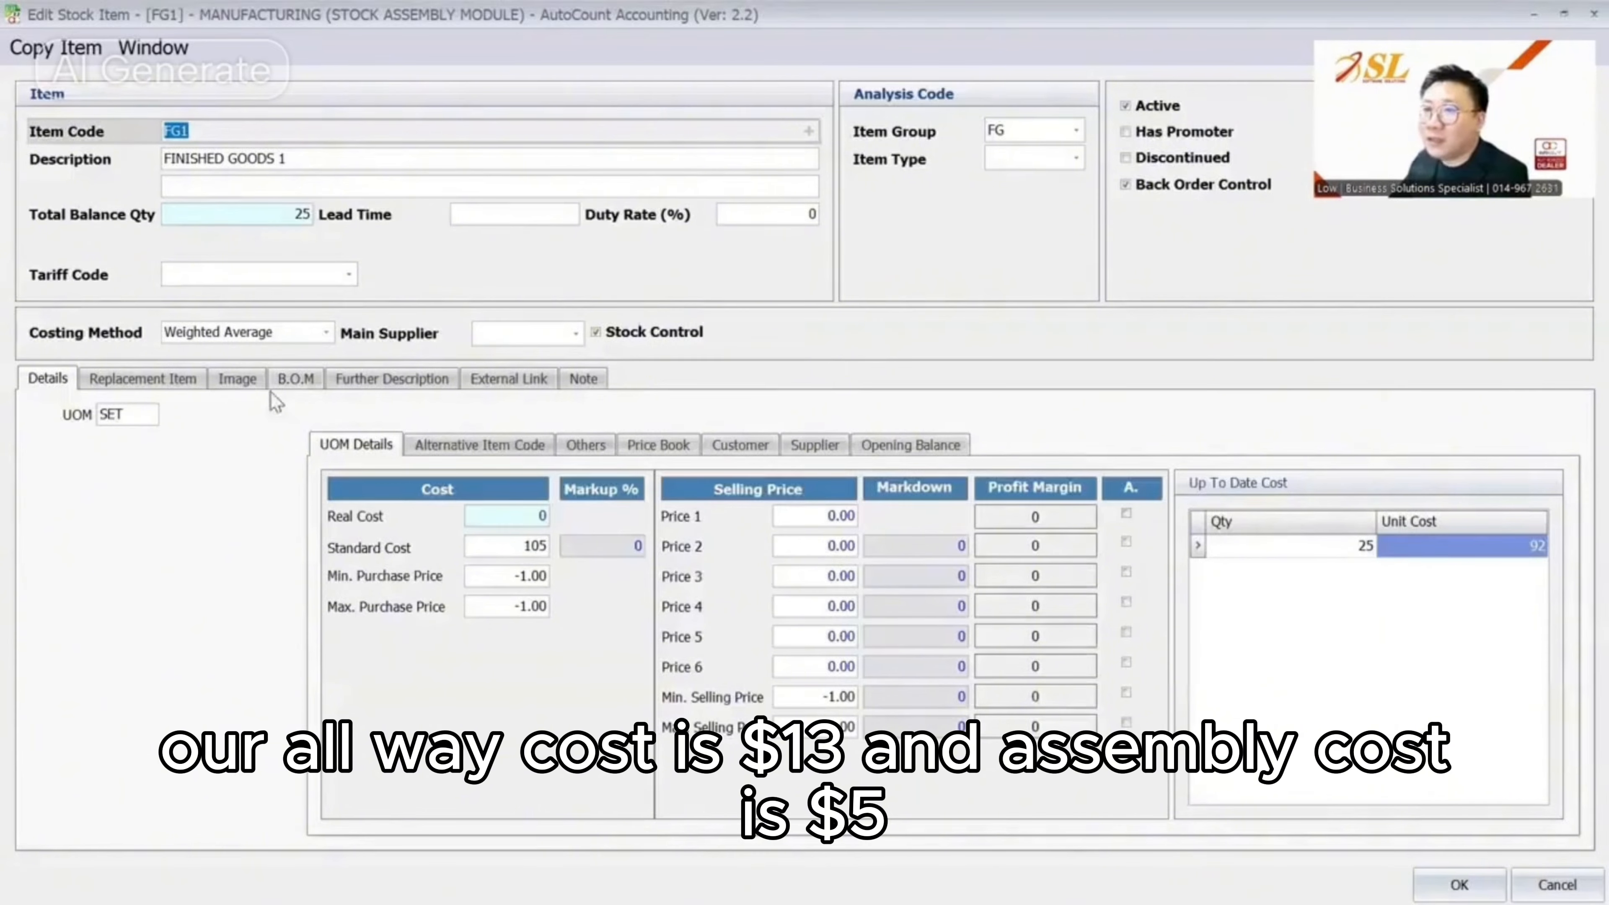
{"action": "left_click", "coordinate": [286, 381]}
{"action": "left_click", "coordinate": [957, 518]}
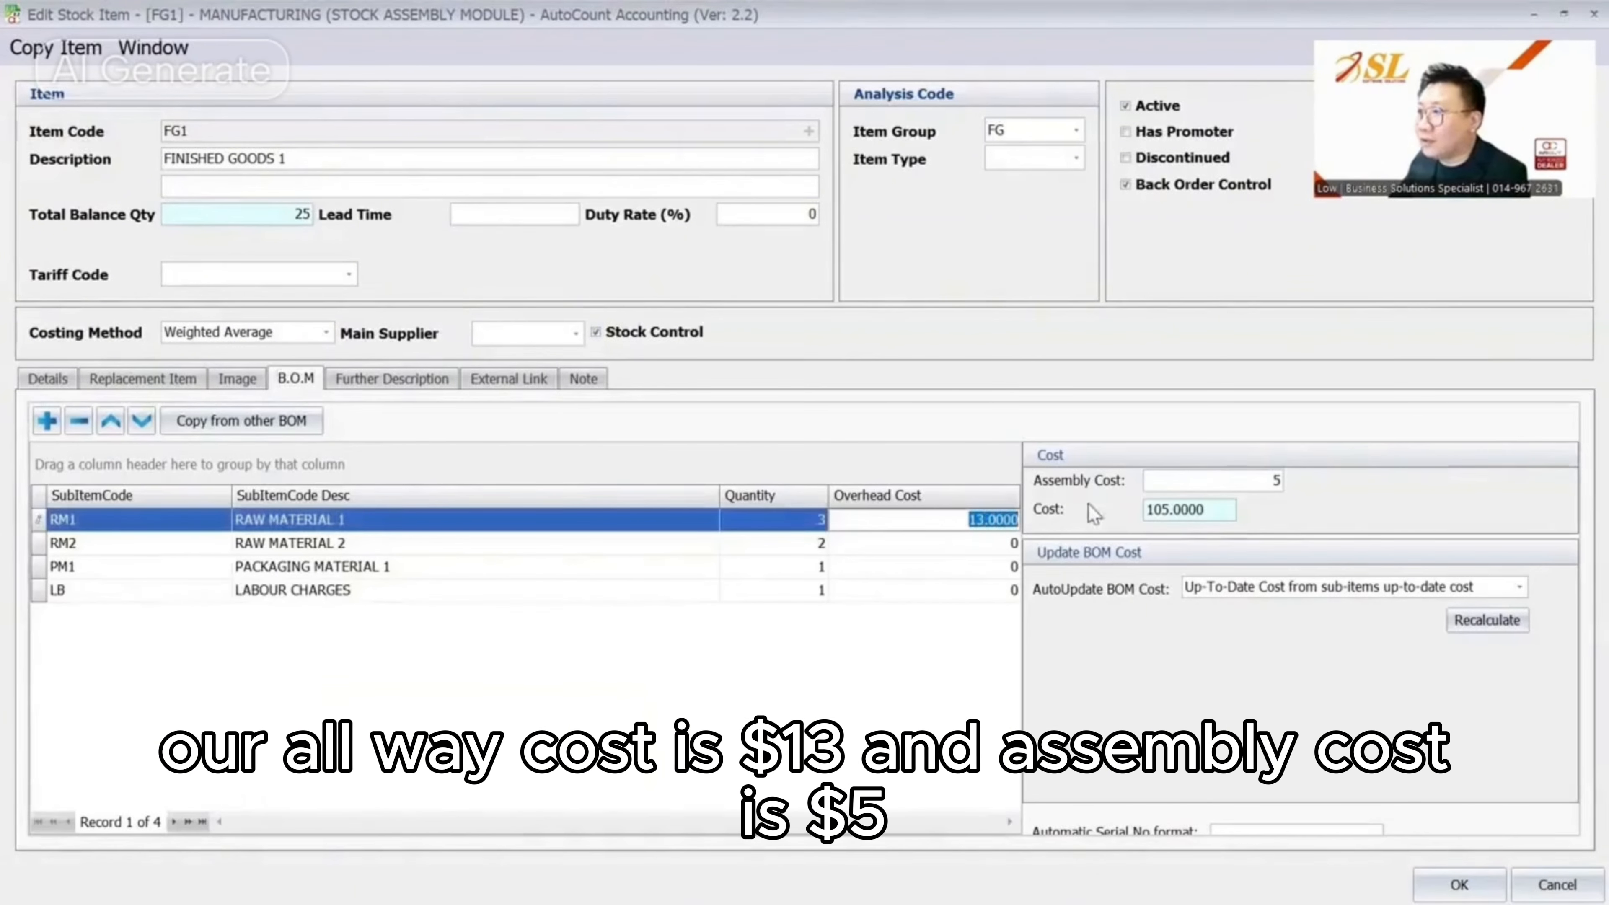
{"action": "left_click", "coordinate": [1283, 479]}
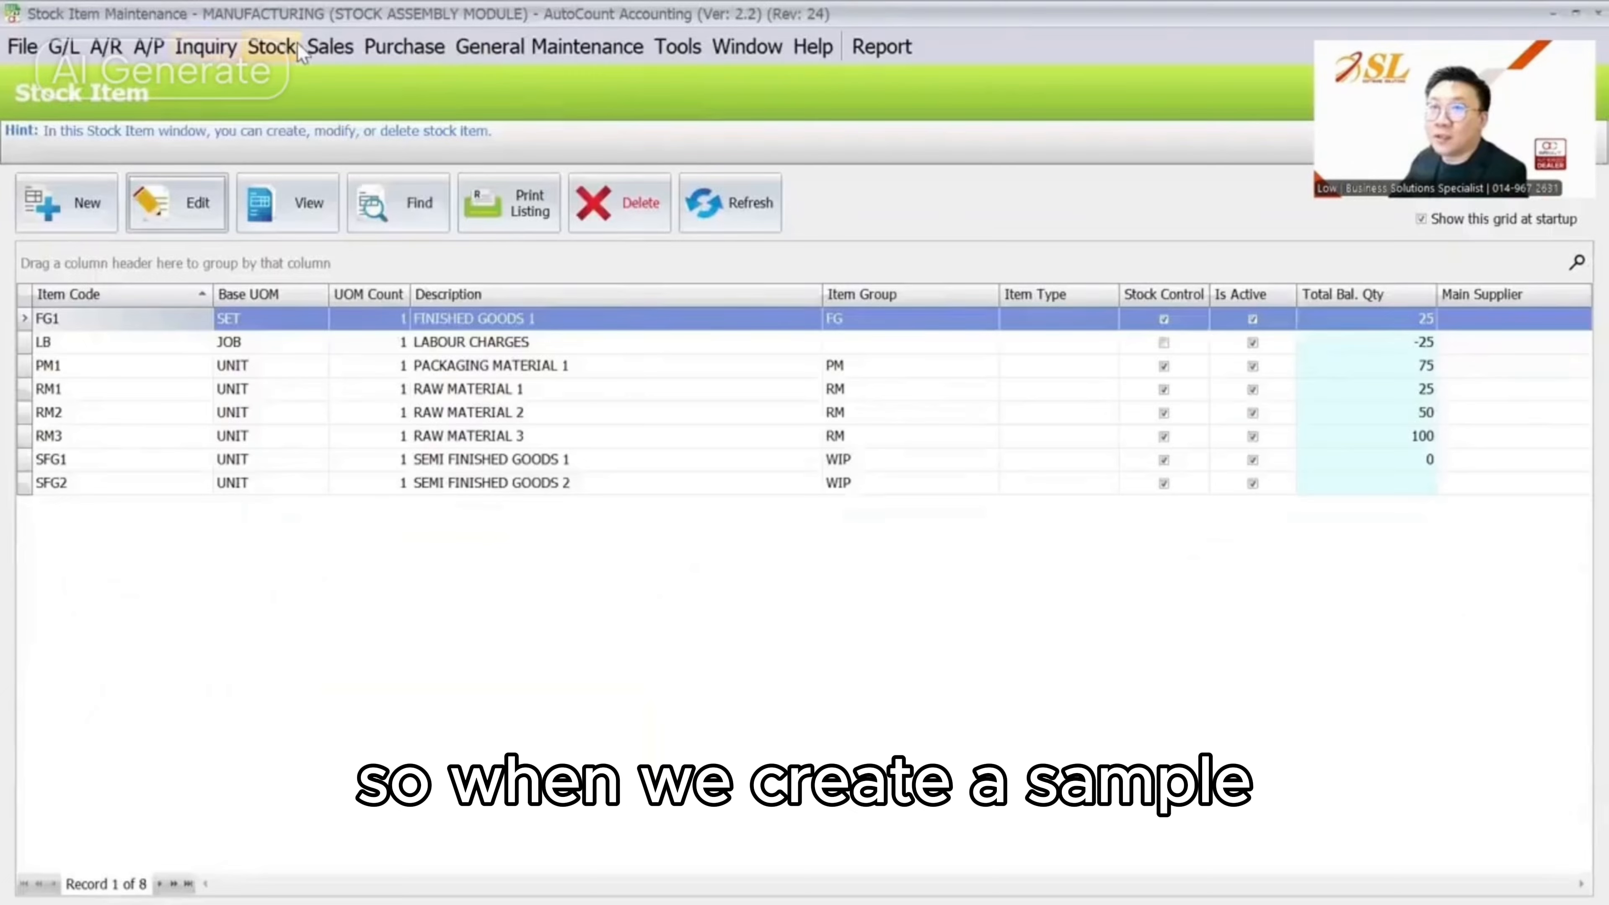
Create a new stock assembly for finished goods item FG1 with a quantity of 10
{"action": "left_click", "coordinate": [297, 43]}
{"action": "left_click", "coordinate": [380, 438]}
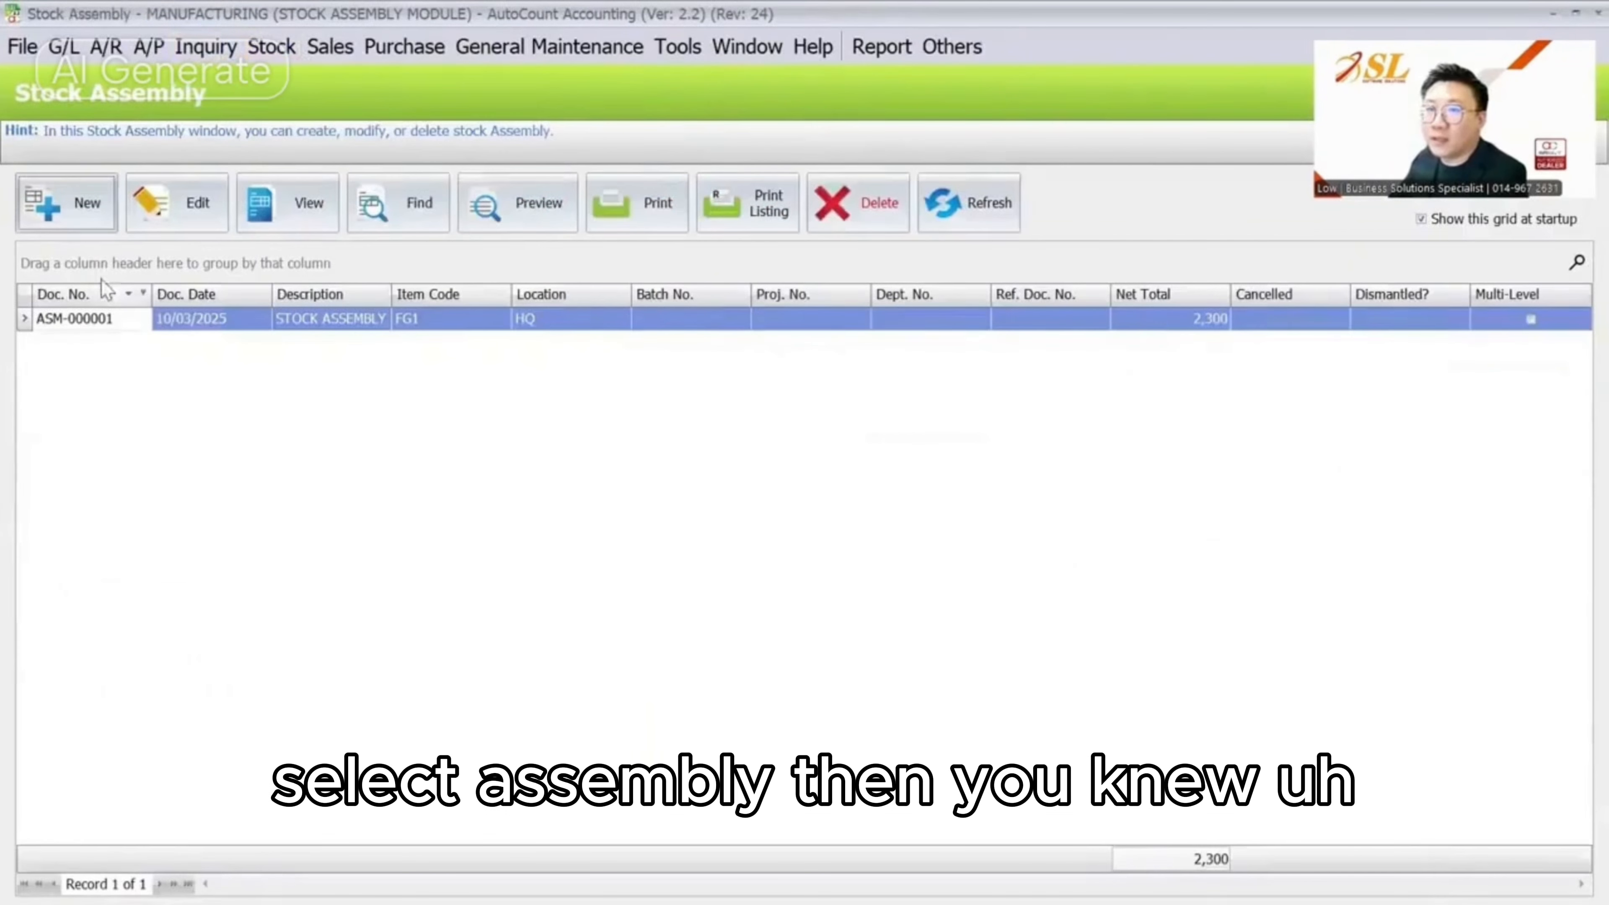
{"action": "left_click", "coordinate": [60, 219]}
{"action": "left_click", "coordinate": [418, 293]}
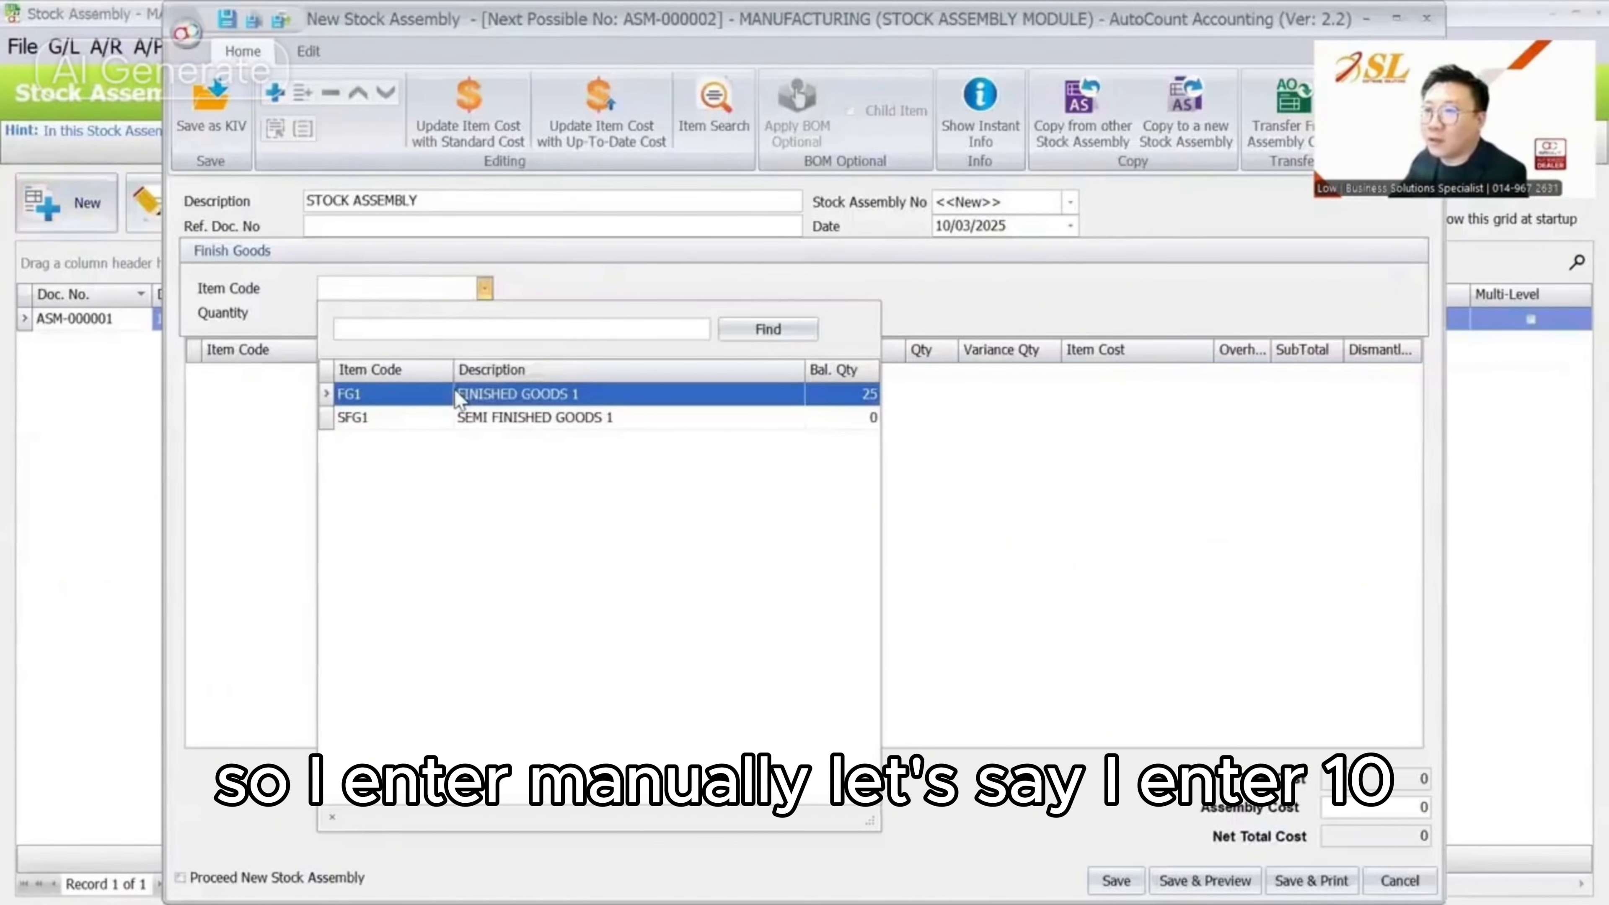
{"action": "left_click", "coordinate": [460, 398]}
{"action": "left_click", "coordinate": [489, 312]}
{"action": "type", "text": "10"}
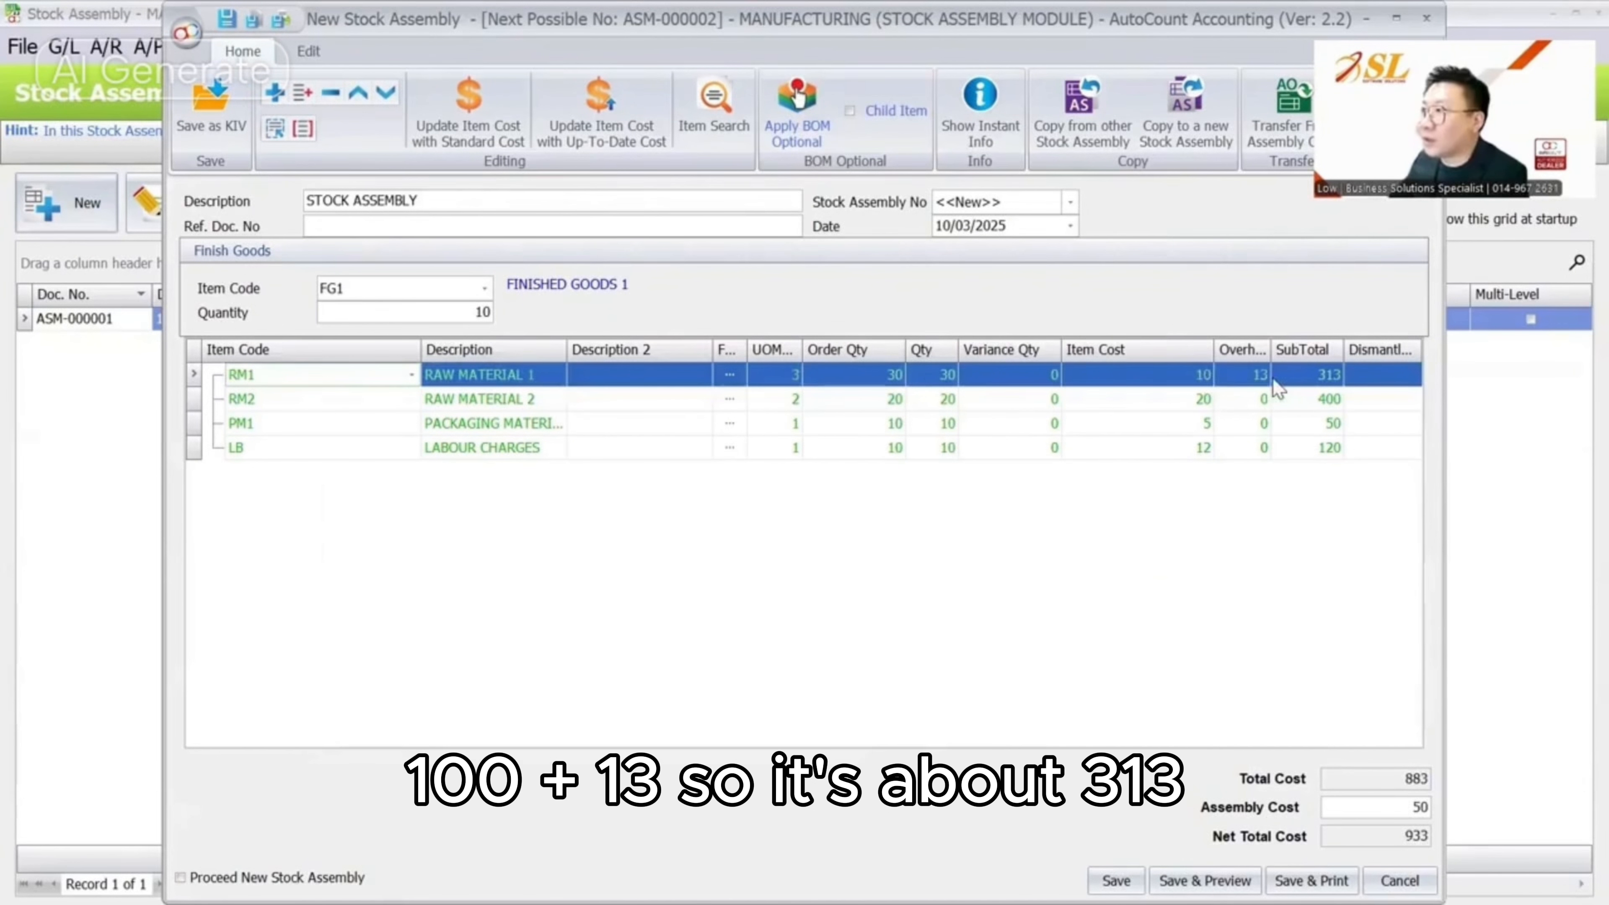
Check the assembly cost, quantity and net total cost of the new stock assembly, and close it without saving
{"action": "left_click", "coordinate": [1413, 807]}
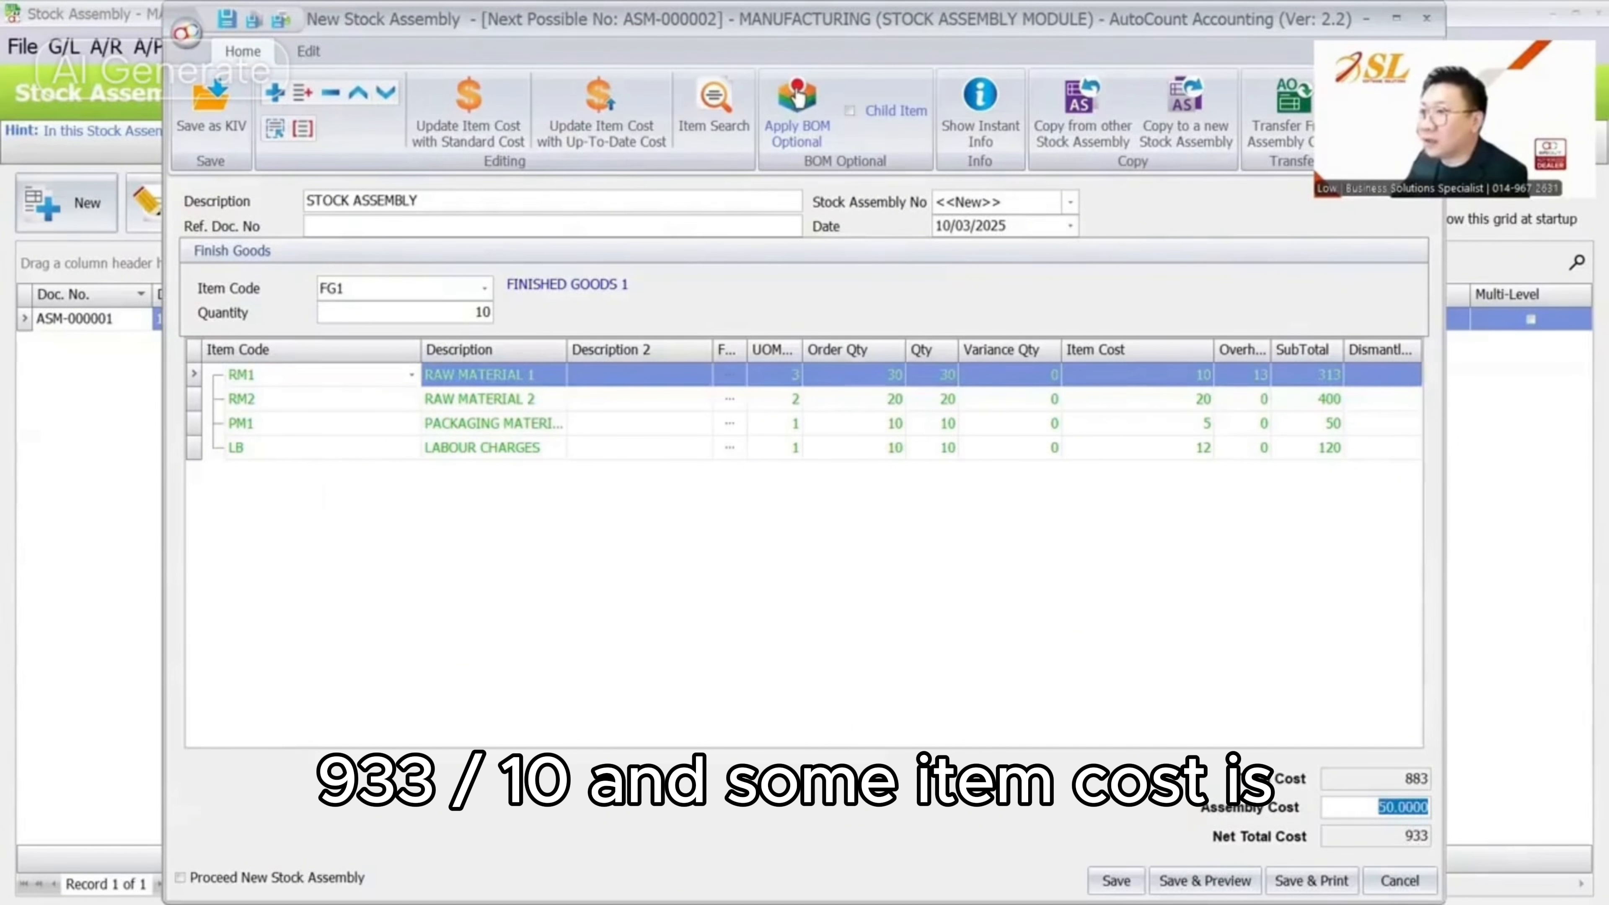
{"action": "left_click", "coordinate": [461, 312]}
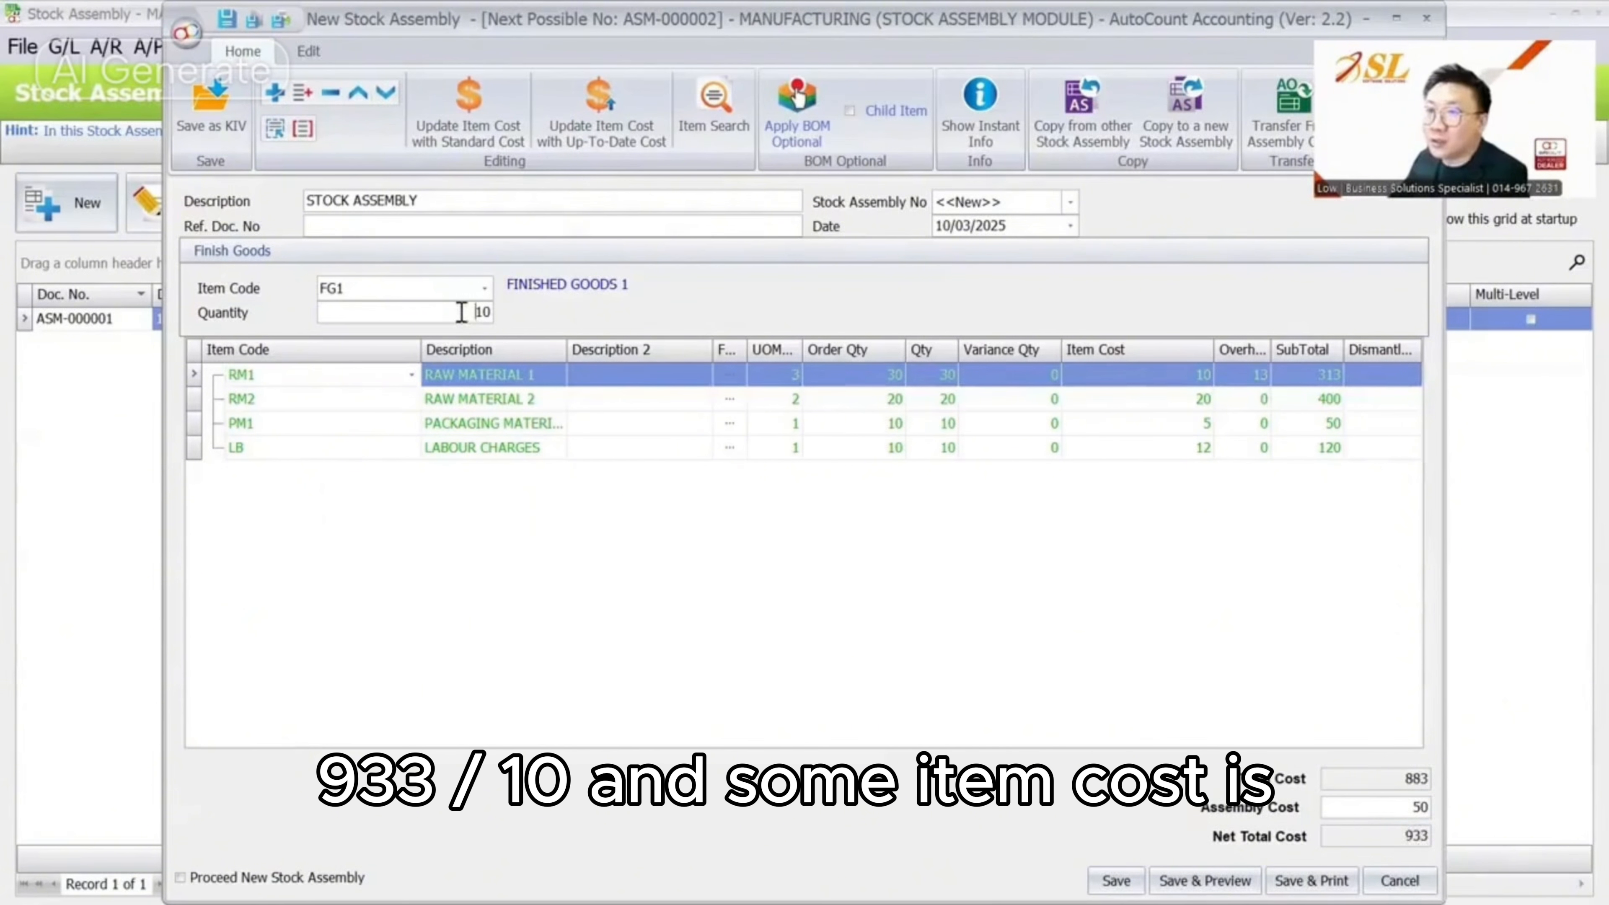
{"action": "left_click", "coordinate": [1416, 837]}
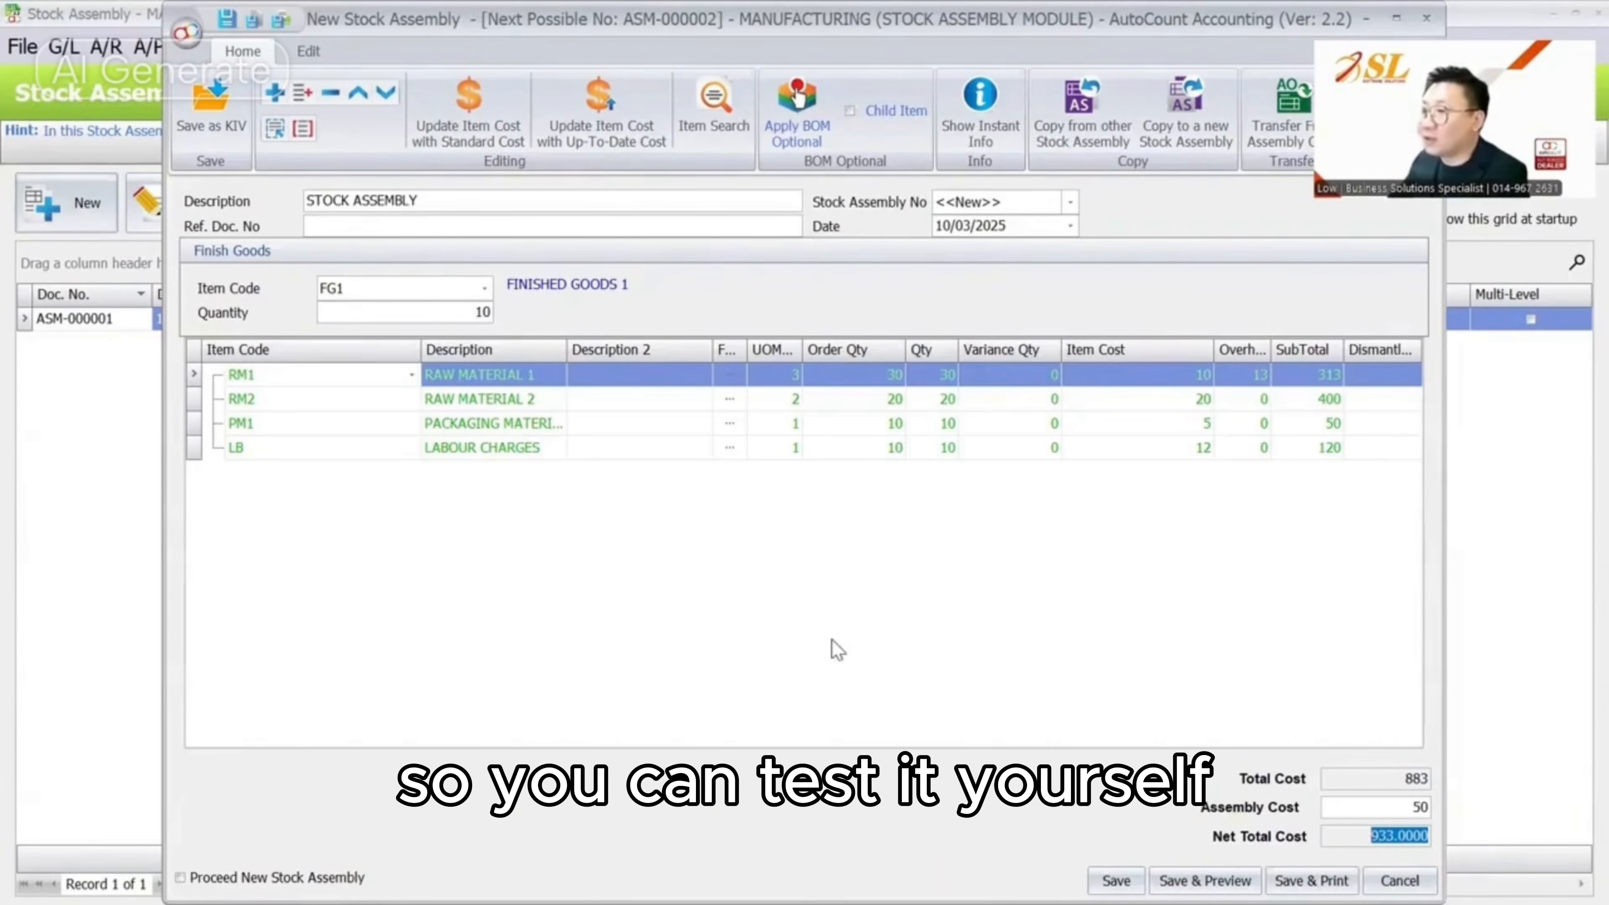
{"action": "key", "text": "Escape"}
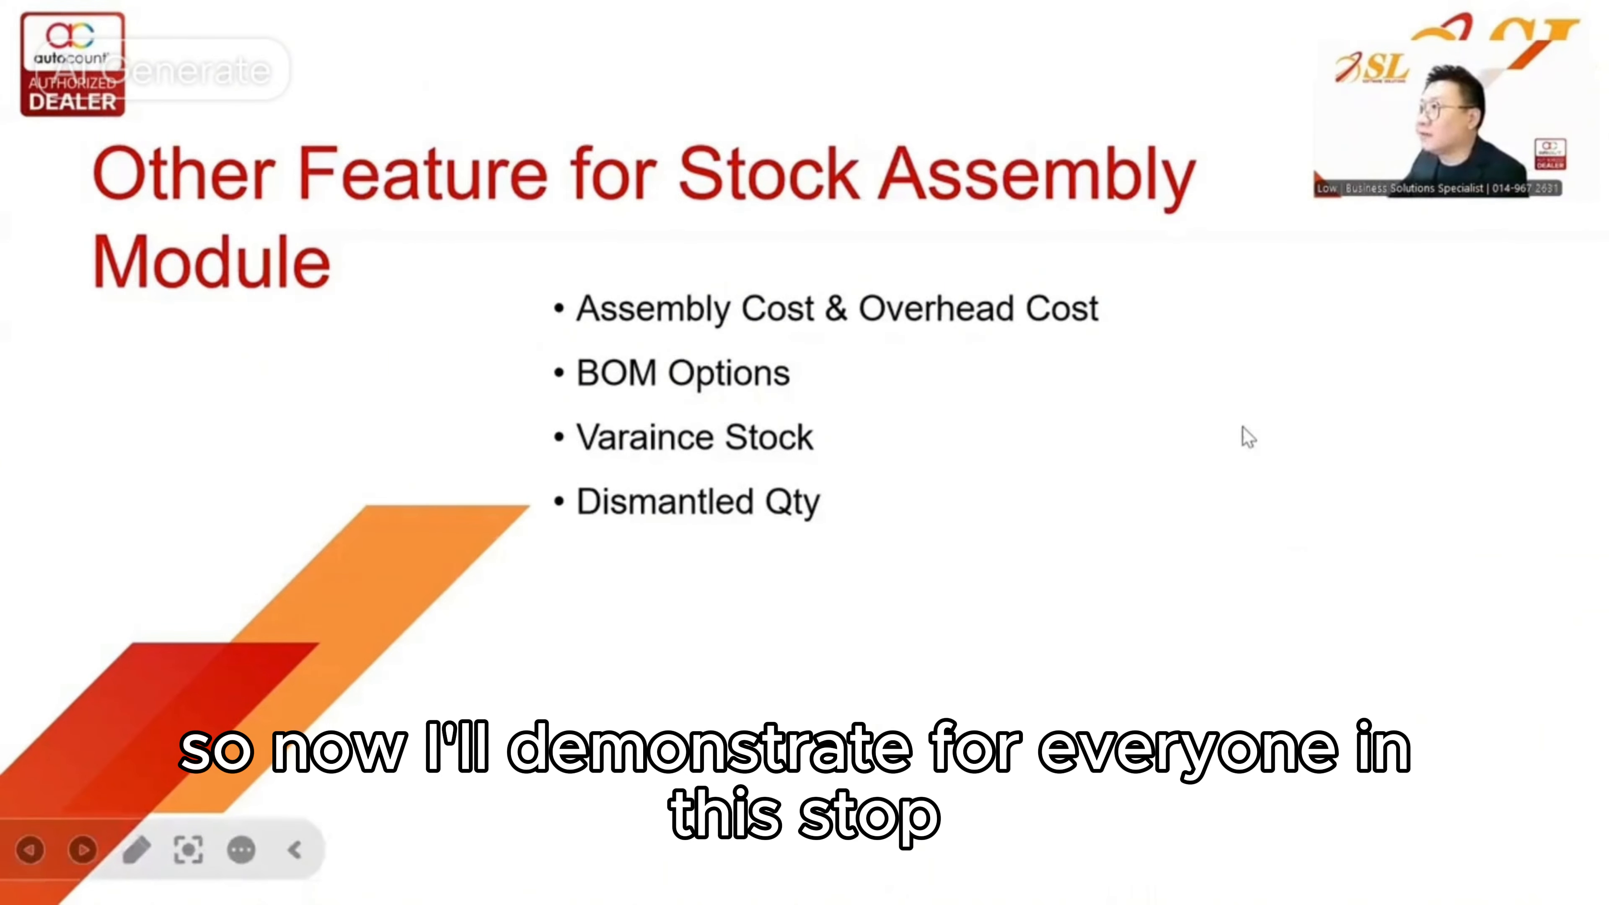
Switch to AutoCount Accounting, start a new BOM Optional record and apply it to BOM item FG1
{"action": "key", "text": "alt+Tab"}
{"action": "left_click", "coordinate": [270, 48]}
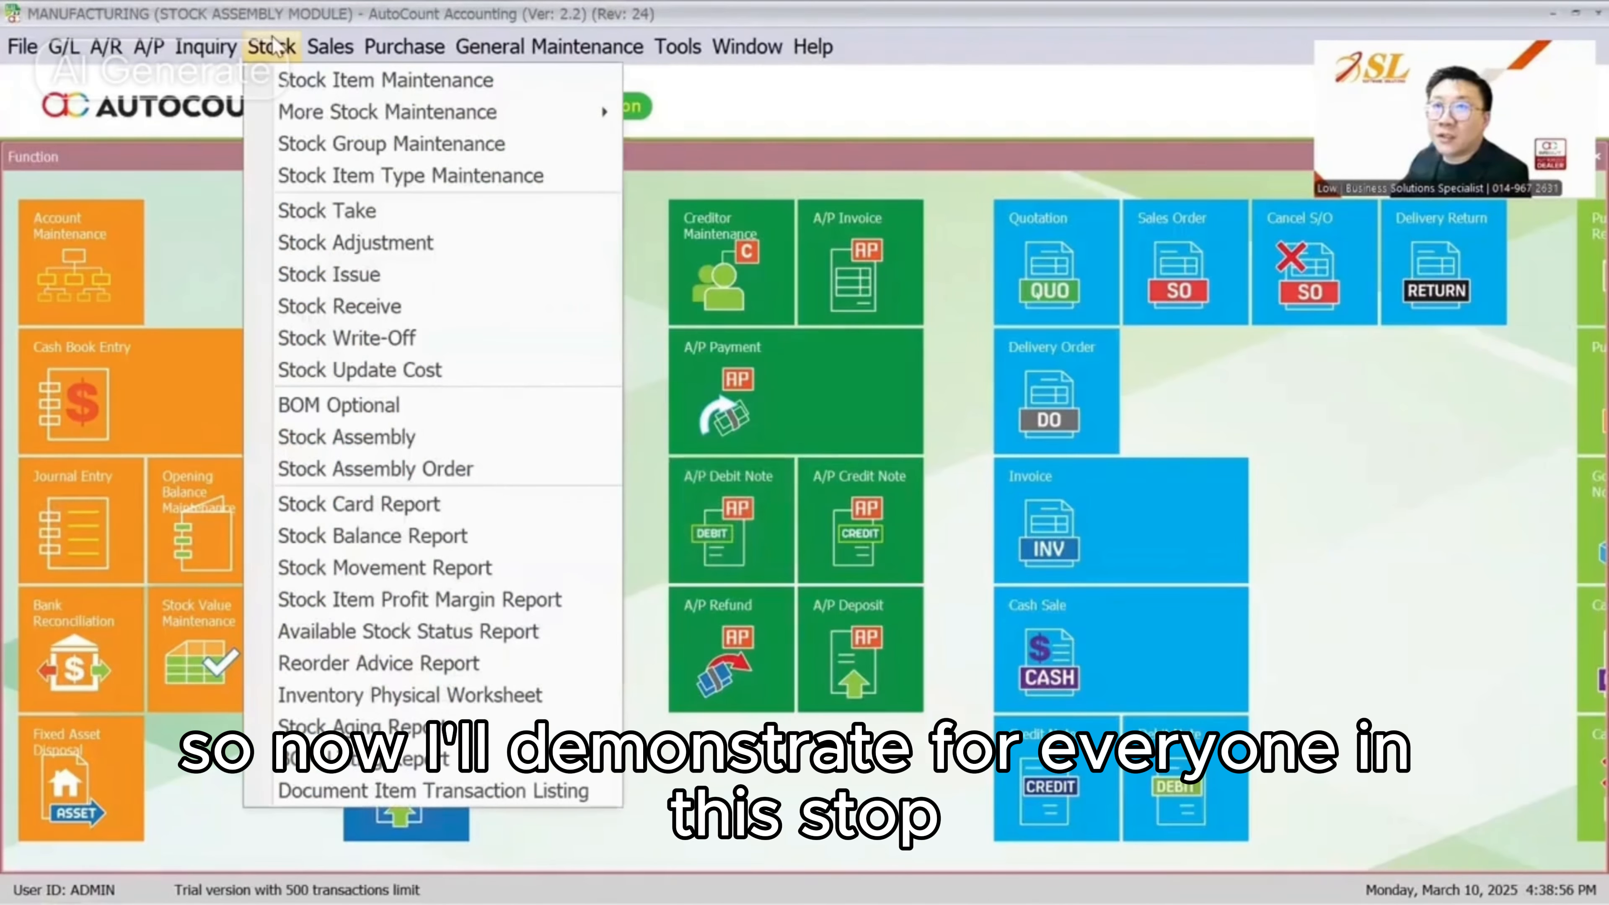
{"action": "left_click", "coordinate": [321, 412]}
{"action": "left_click", "coordinate": [69, 204]}
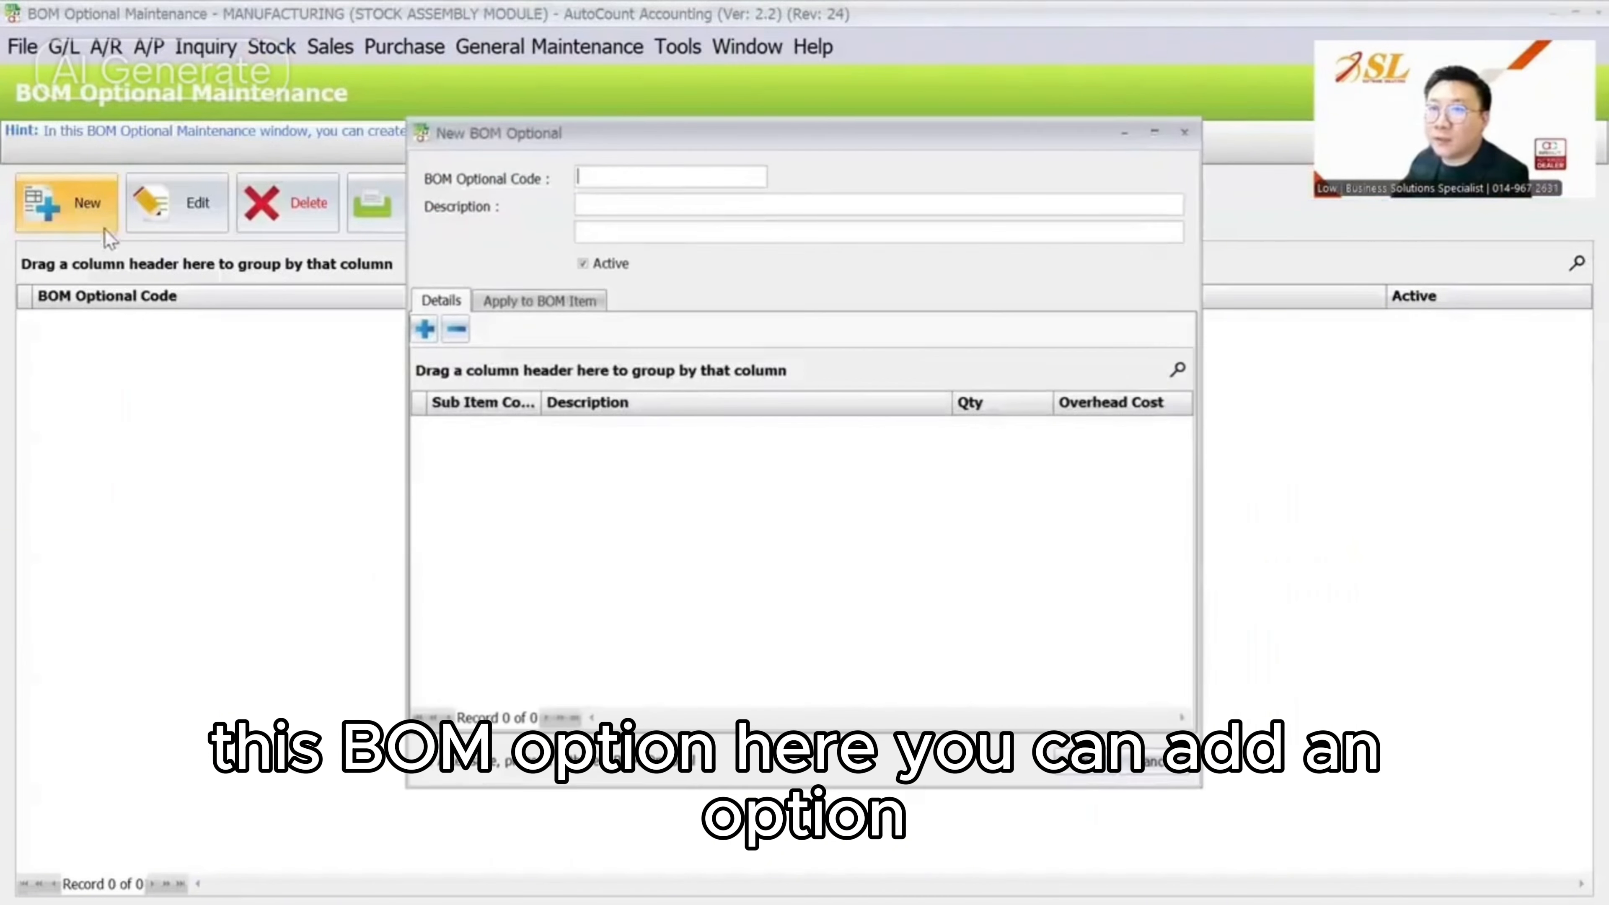
{"action": "left_click", "coordinate": [509, 297]}
{"action": "left_click", "coordinate": [424, 329]}
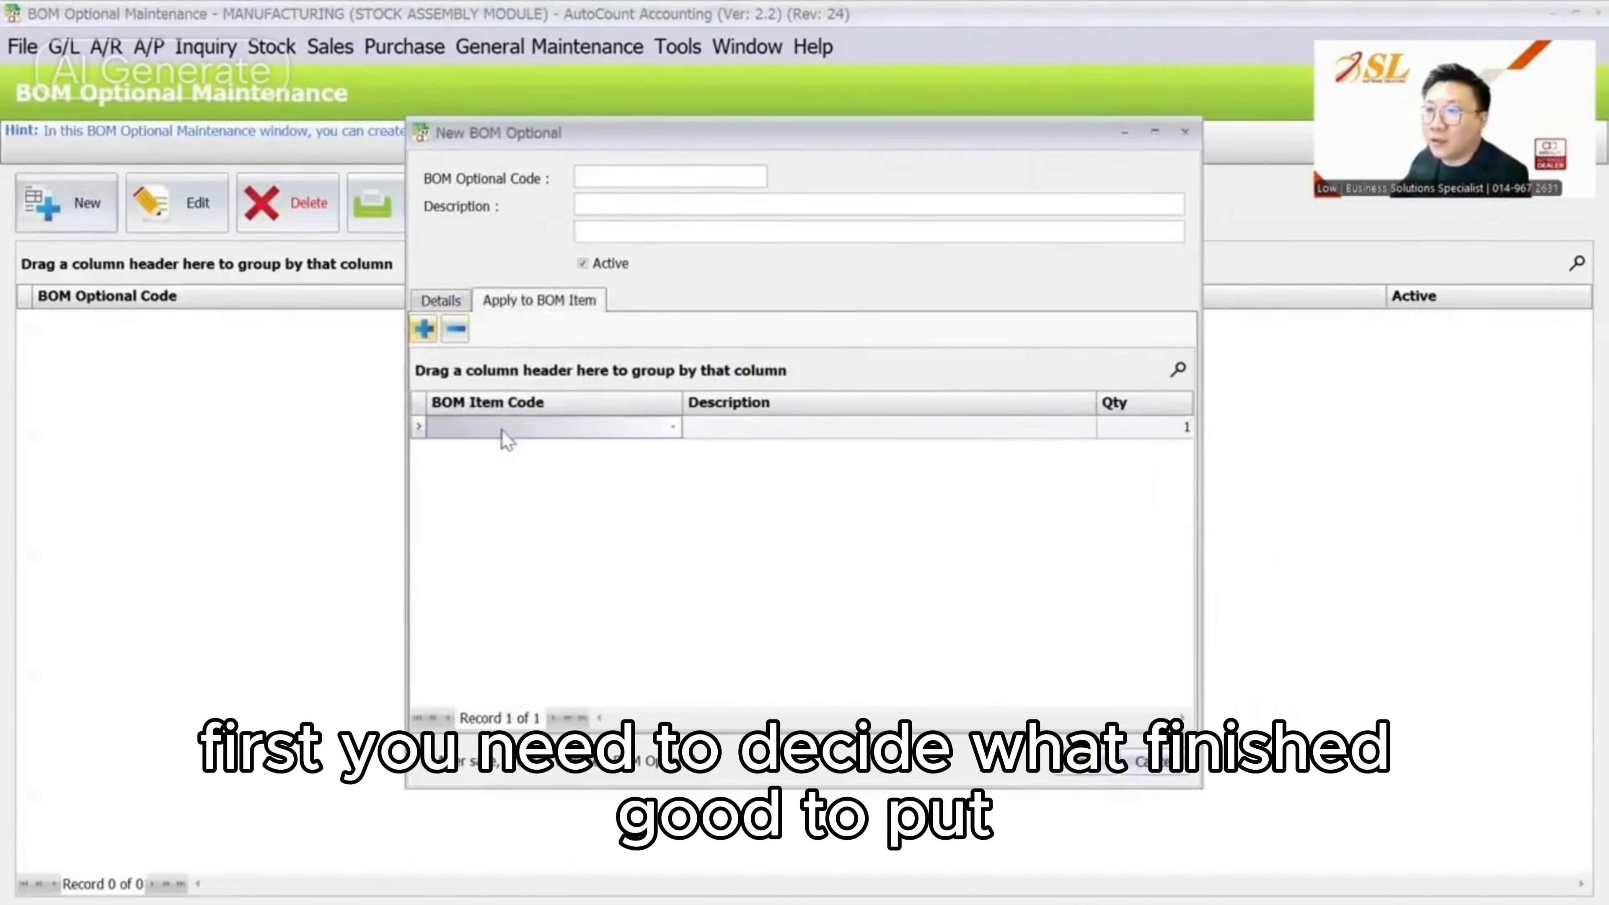
{"action": "left_click", "coordinate": [519, 424]}
{"action": "left_click", "coordinate": [506, 536]}
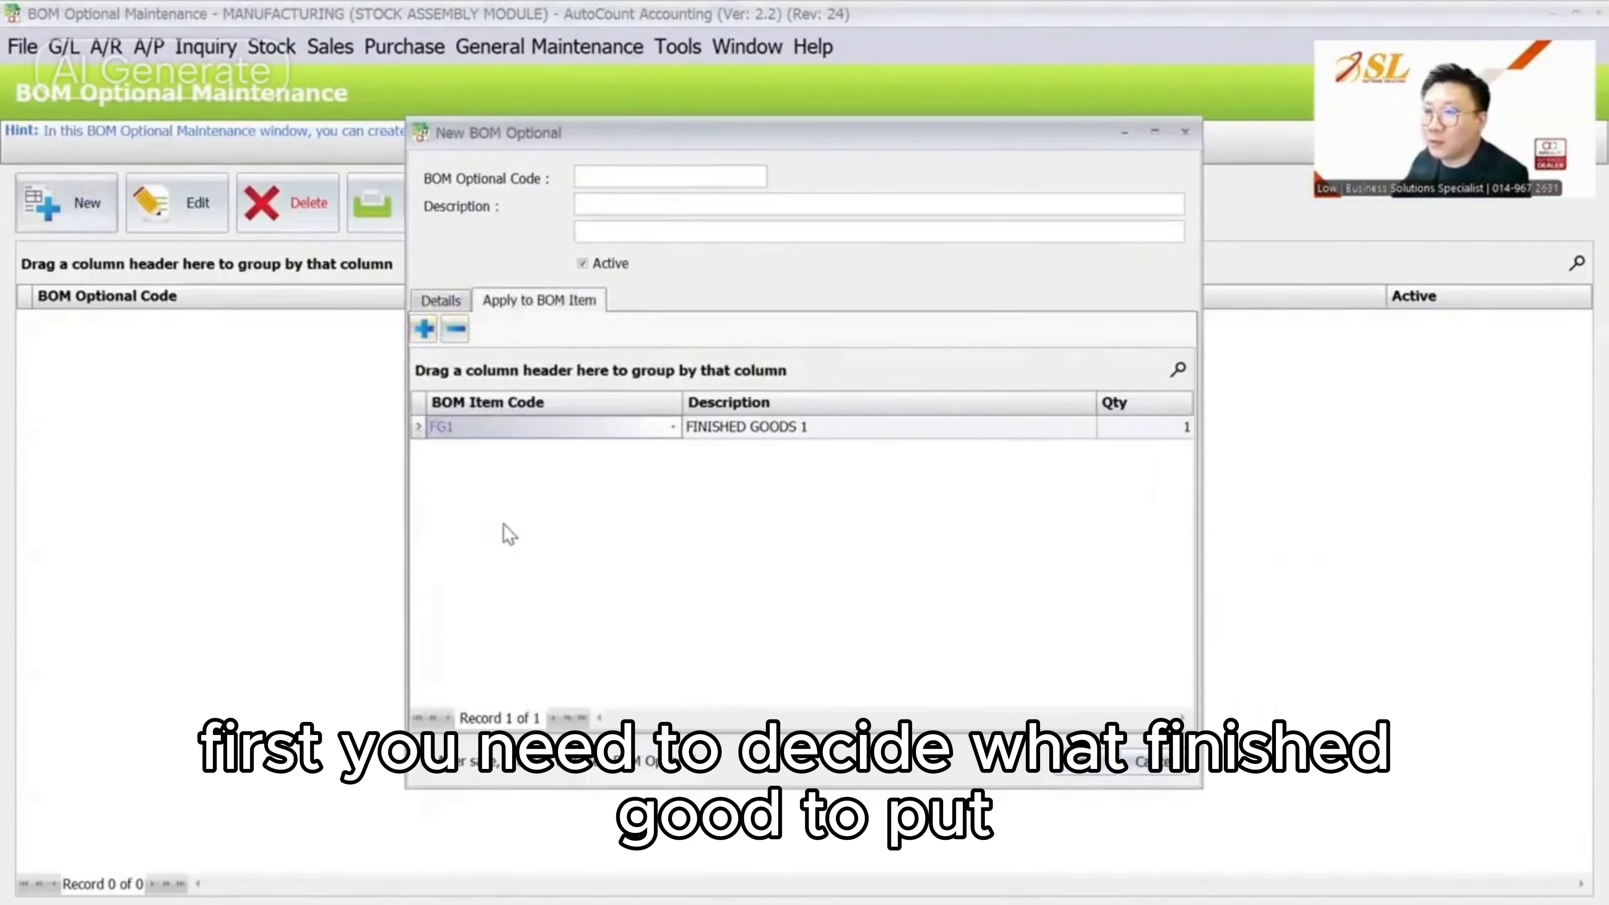
Add RM1 and RM3 as sub-items in the new BOM Optional's details
{"action": "left_click", "coordinate": [442, 298]}
{"action": "left_click", "coordinate": [424, 328]}
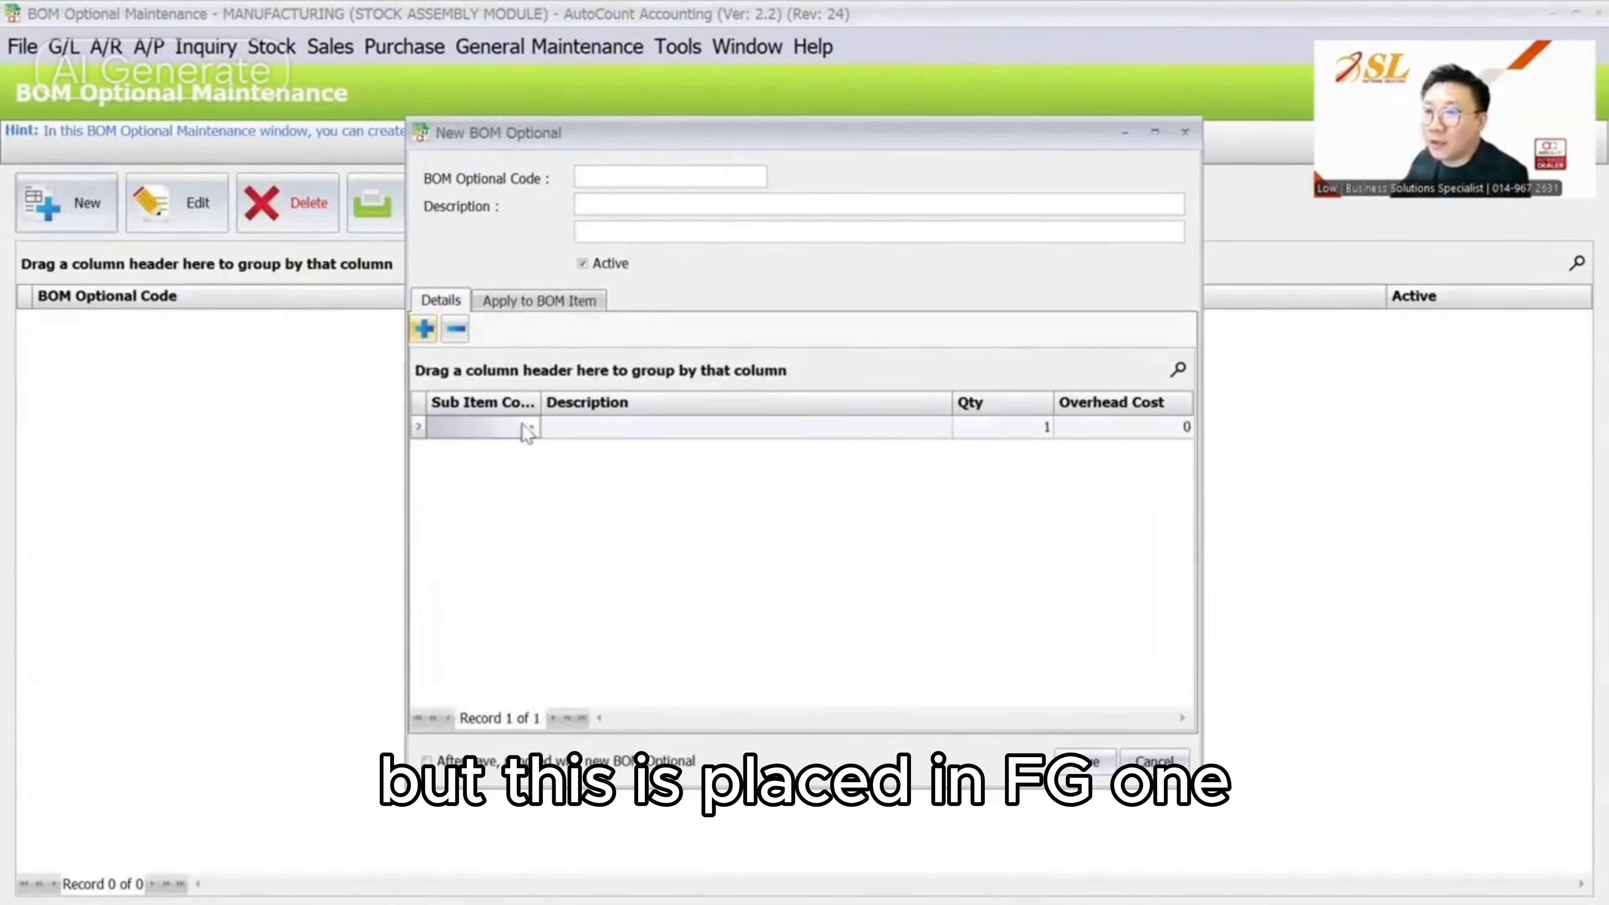
{"action": "left_click", "coordinate": [481, 426]}
{"action": "left_click", "coordinate": [494, 603]}
{"action": "left_click", "coordinate": [425, 329]}
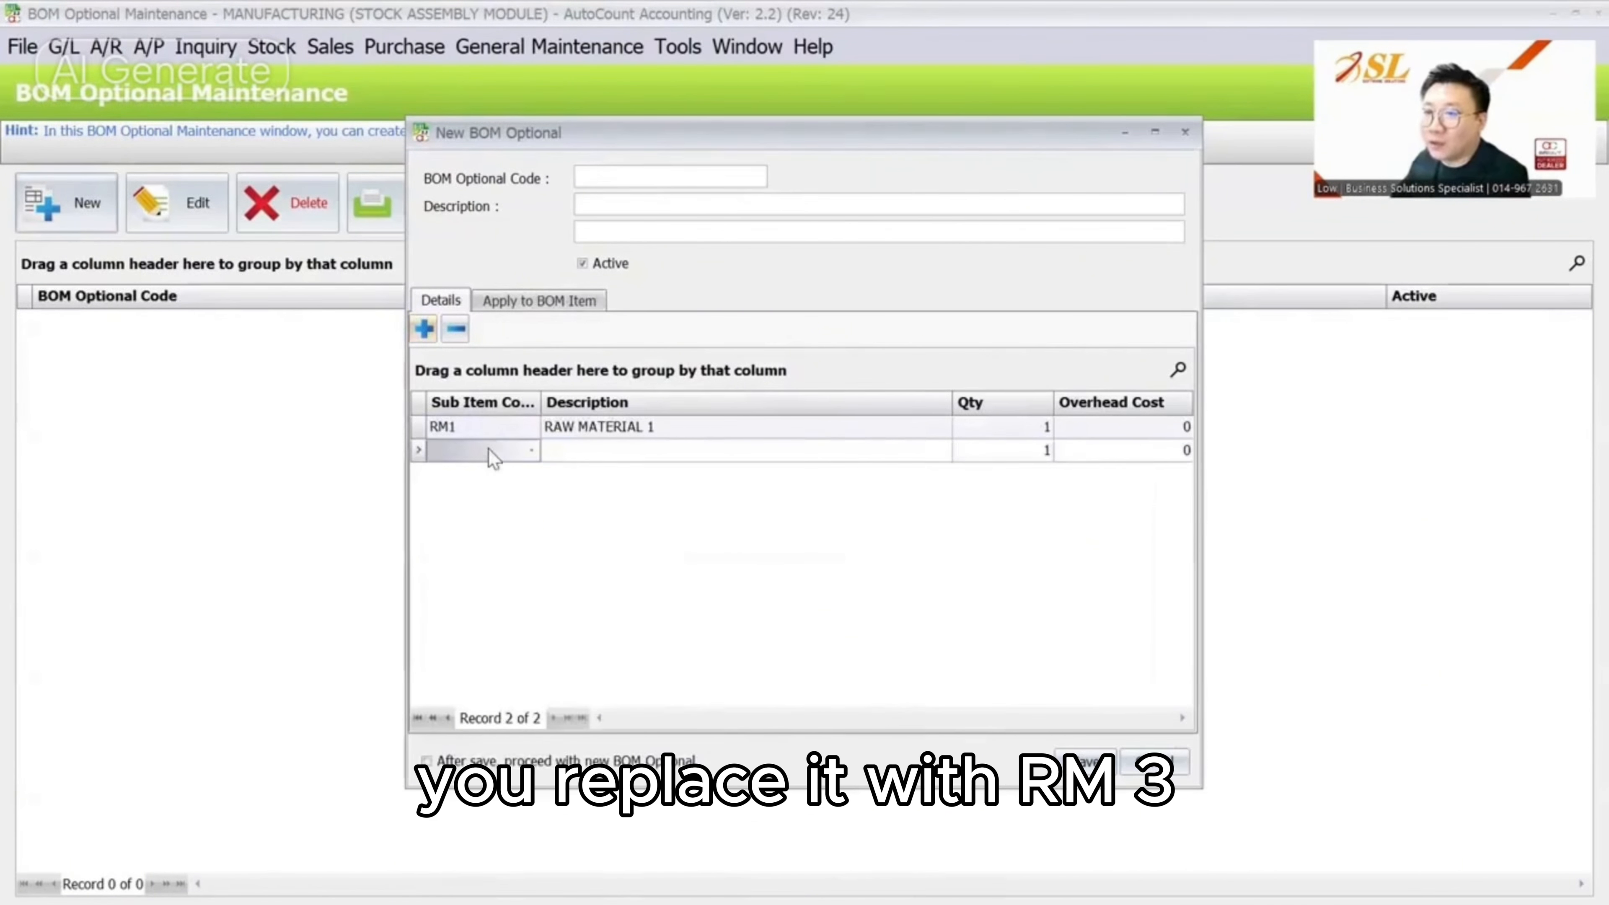
{"action": "left_click", "coordinate": [488, 450]}
{"action": "left_click", "coordinate": [496, 670]}
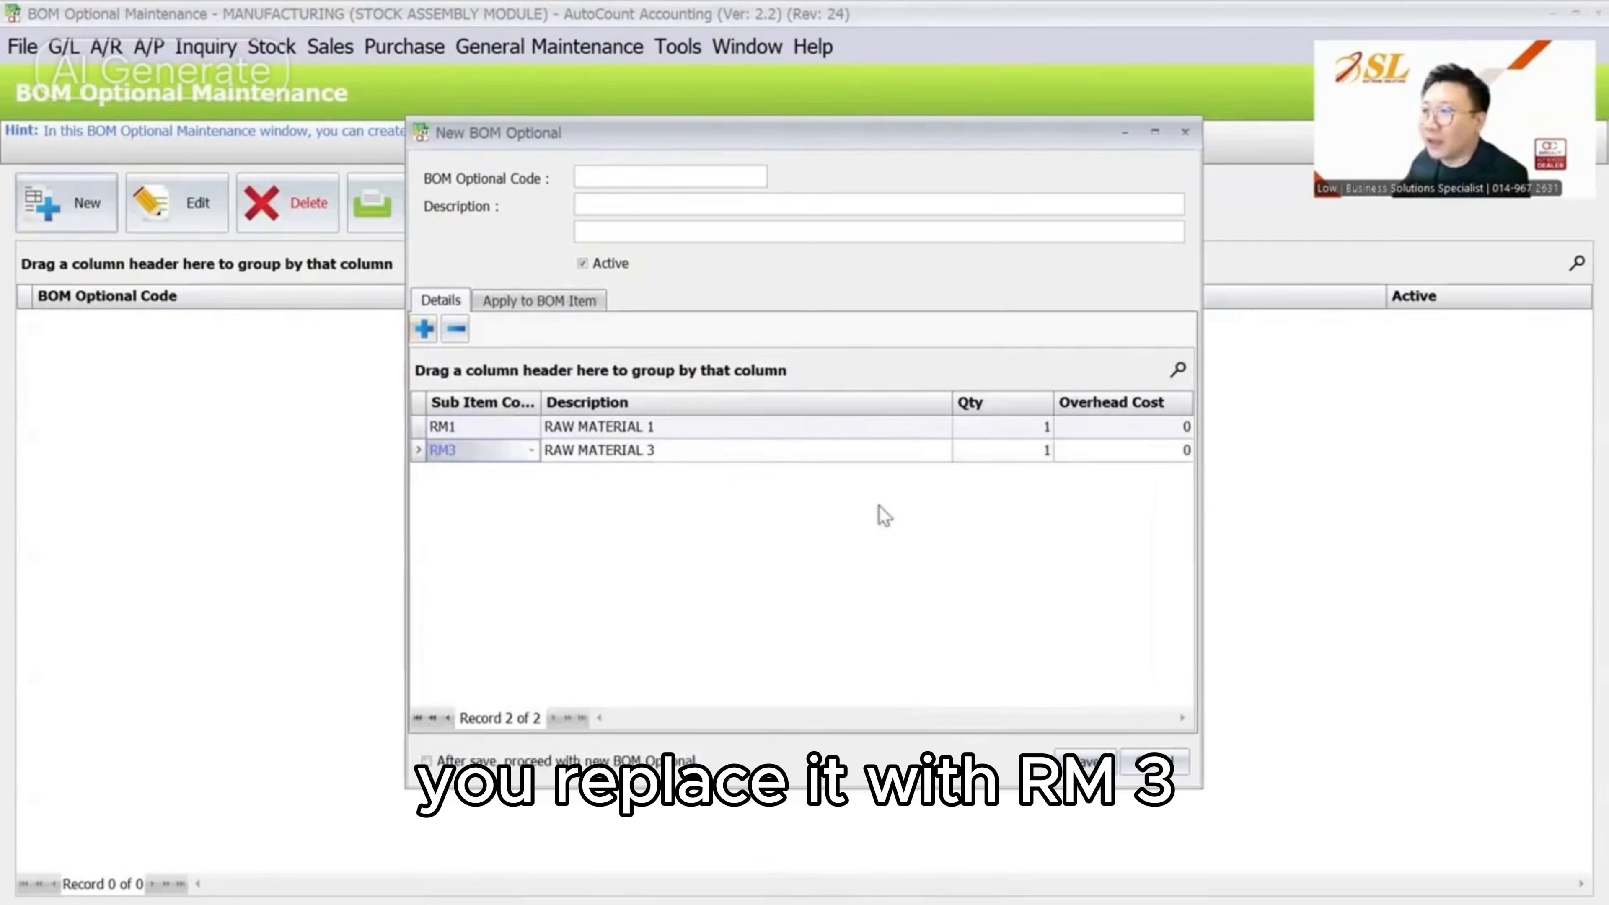
Set the BOM Optional quantities to 2 for RM3 and -1 for RM1
{"action": "left_click", "coordinate": [1042, 450]}
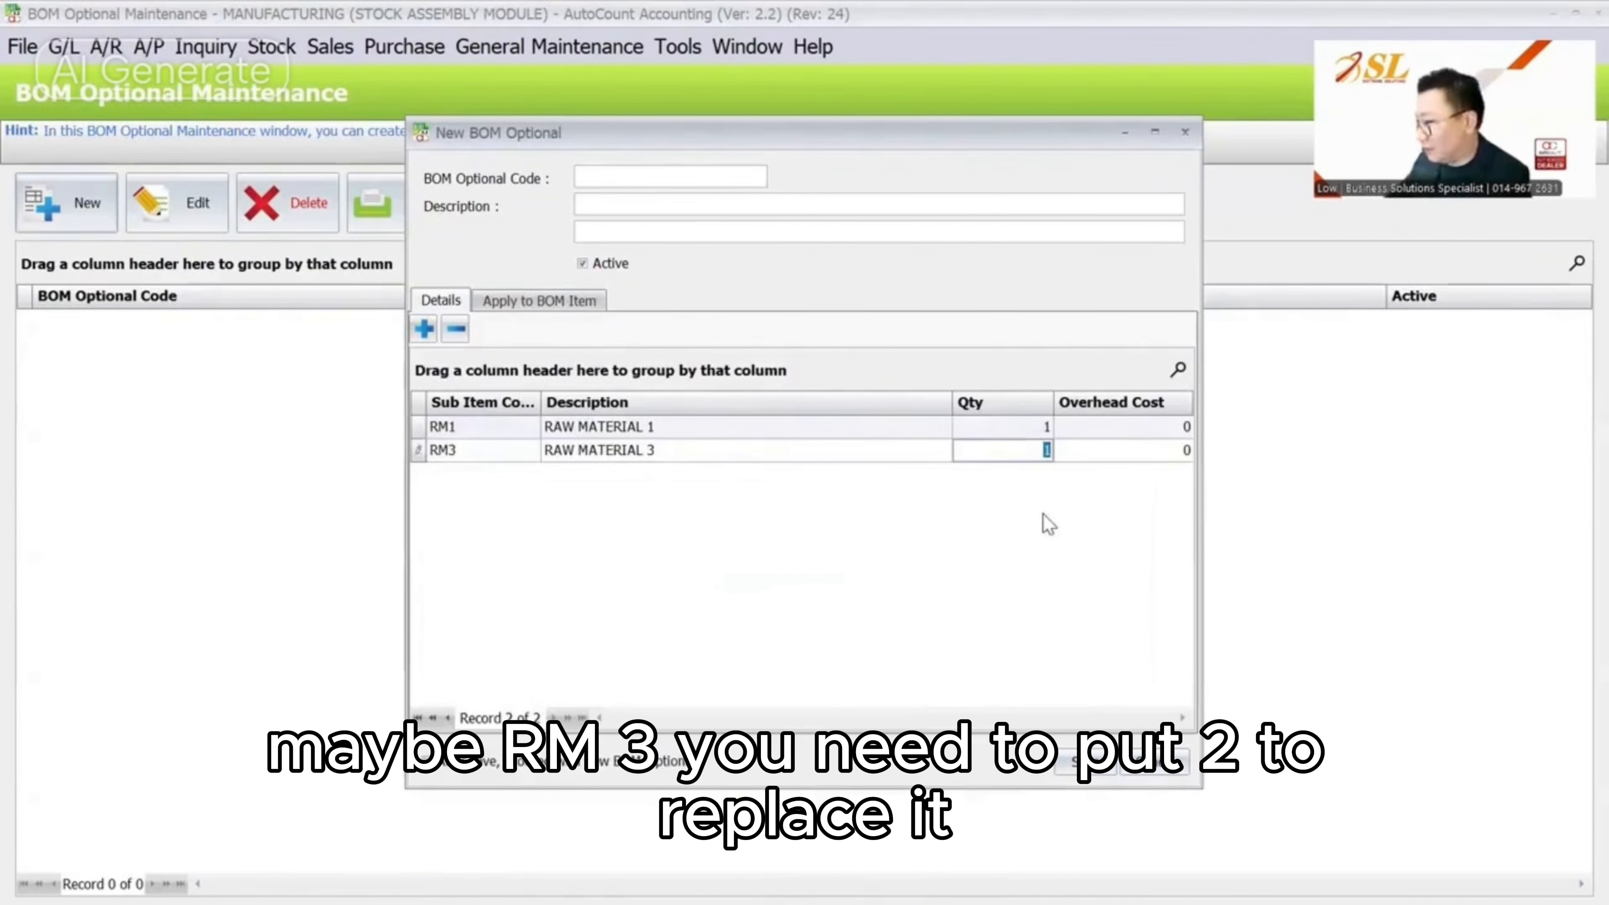
{"action": "type", "text": "2"}
{"action": "key", "text": "Tab"}
{"action": "left_click", "coordinate": [1017, 425]}
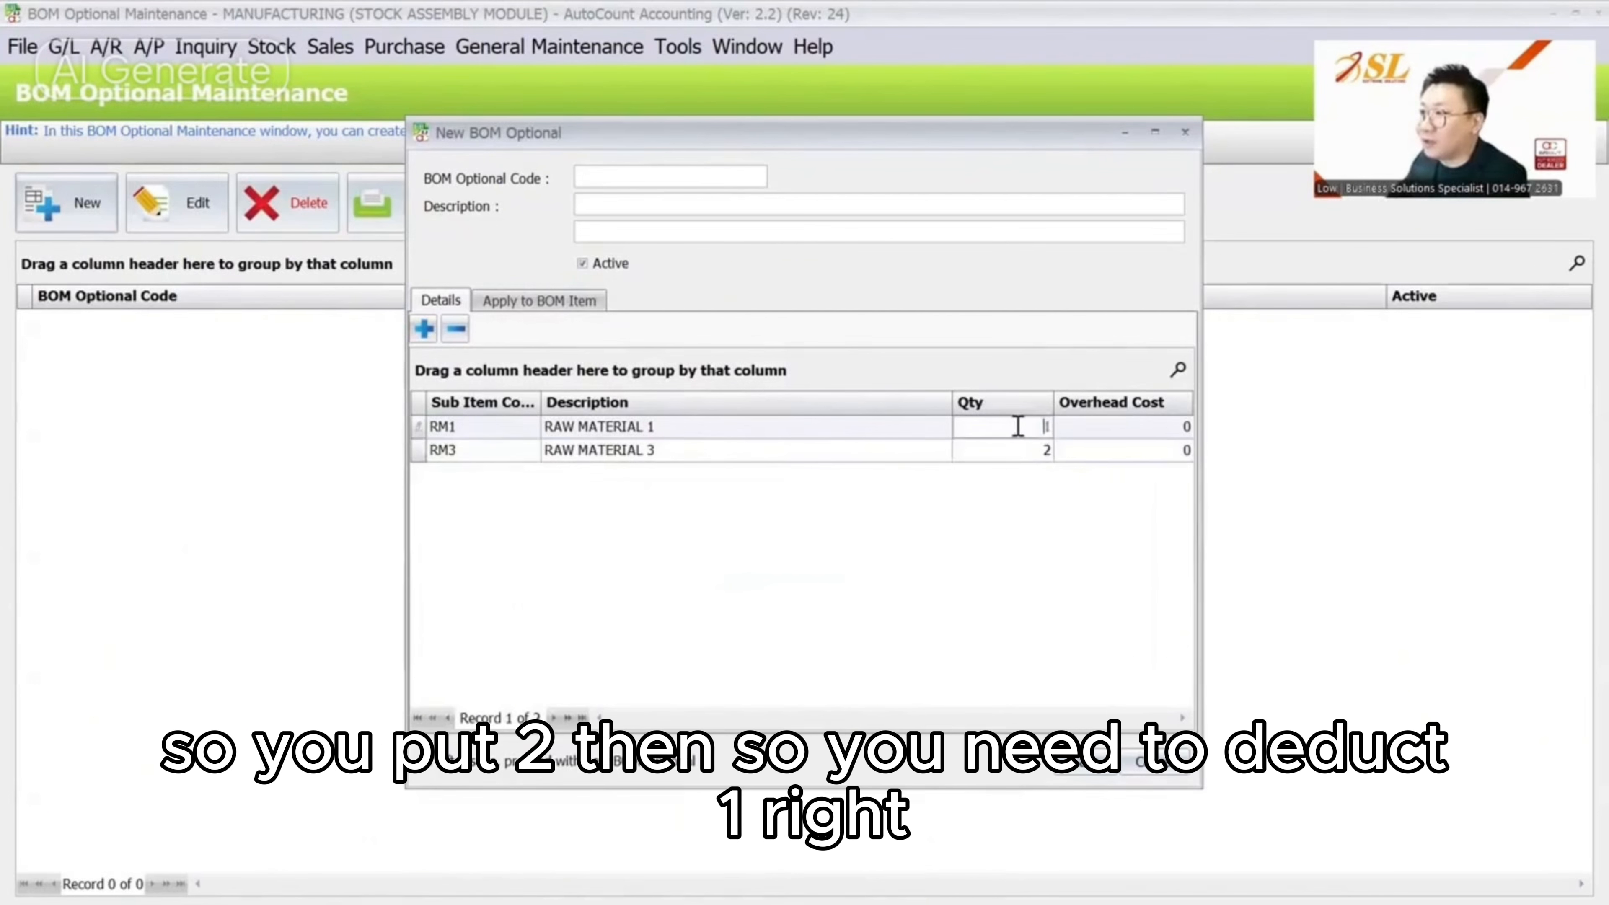
{"action": "double_click", "coordinate": [1017, 426]}
{"action": "type", "text": "-1"}
{"action": "key", "text": "Tab"}
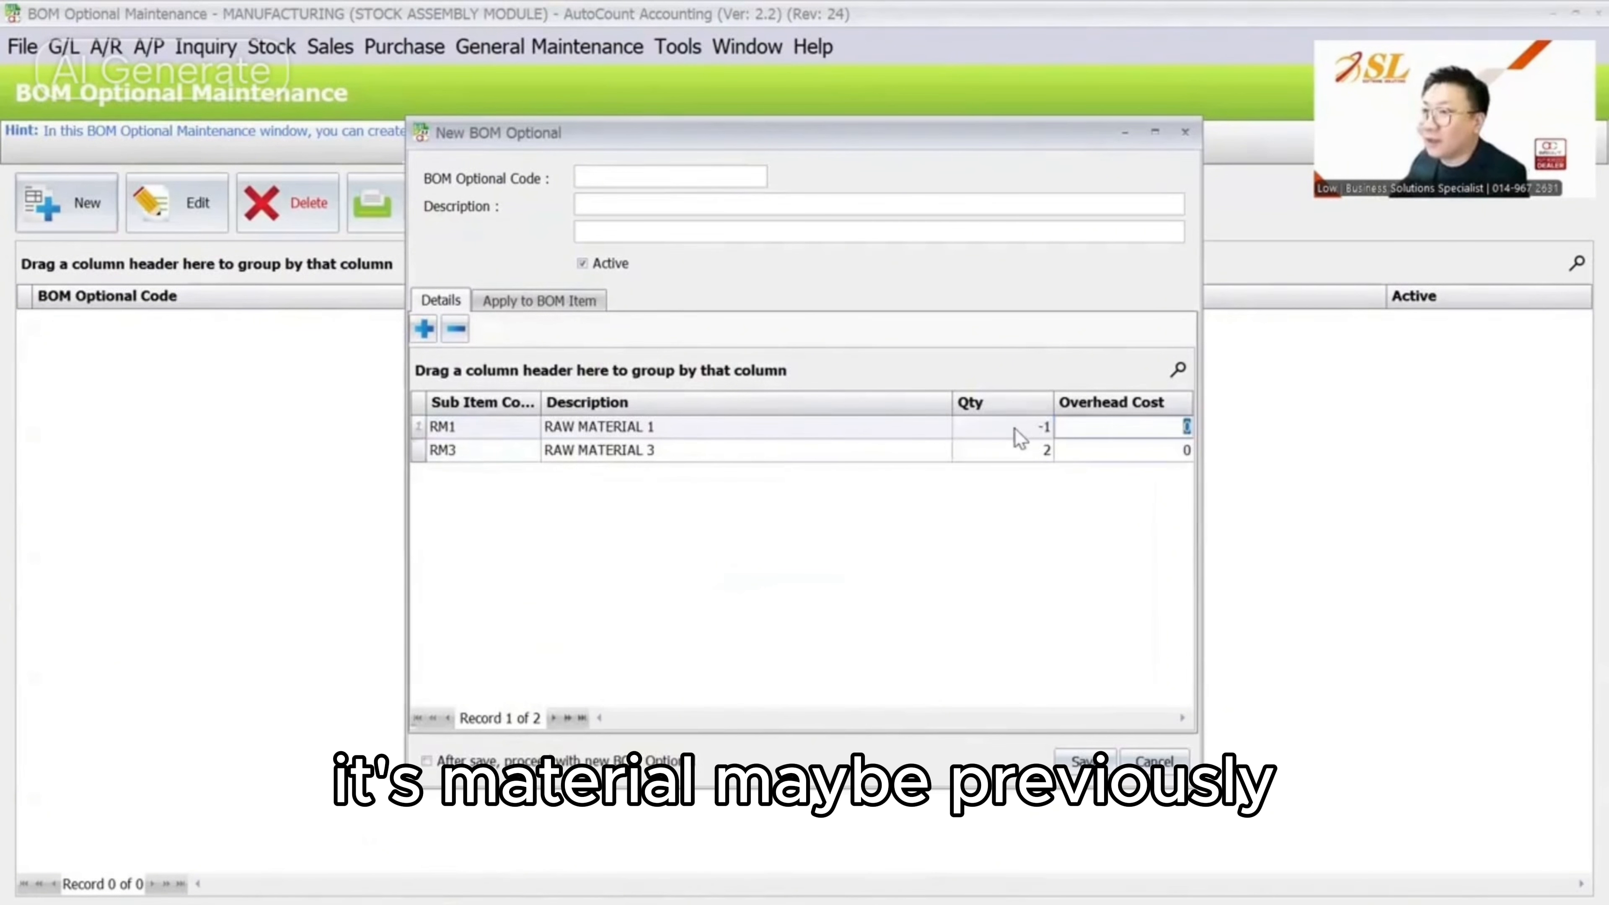
{"action": "left_click", "coordinate": [1014, 425]}
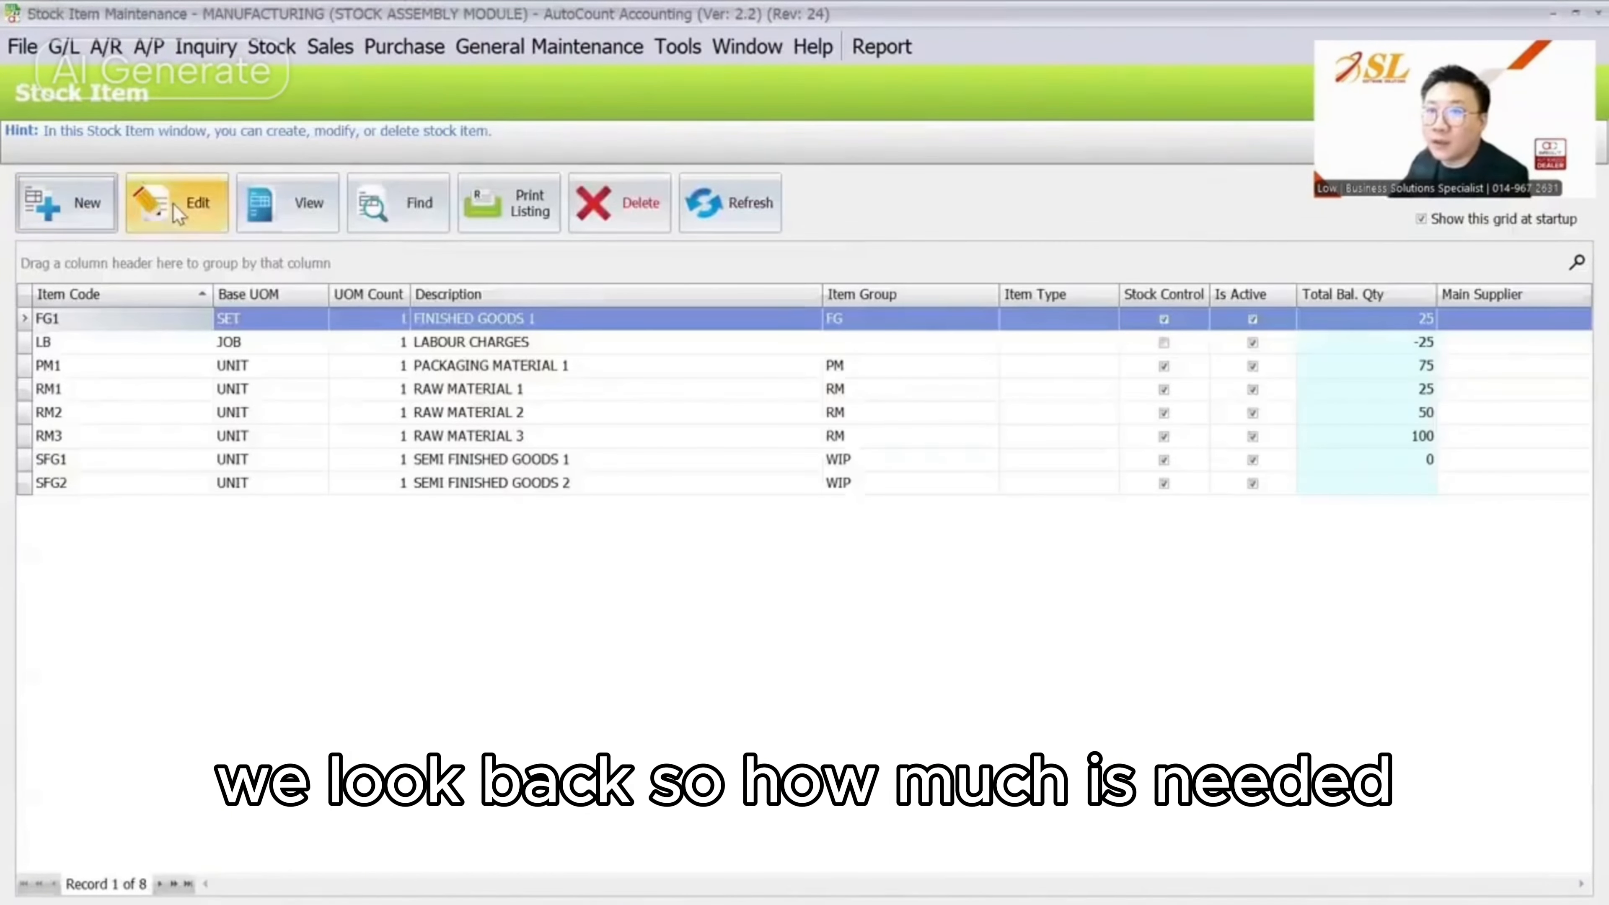
Open stock item FG1 and check the required sub-item quantities in its BOM
{"action": "left_click", "coordinate": [172, 202]}
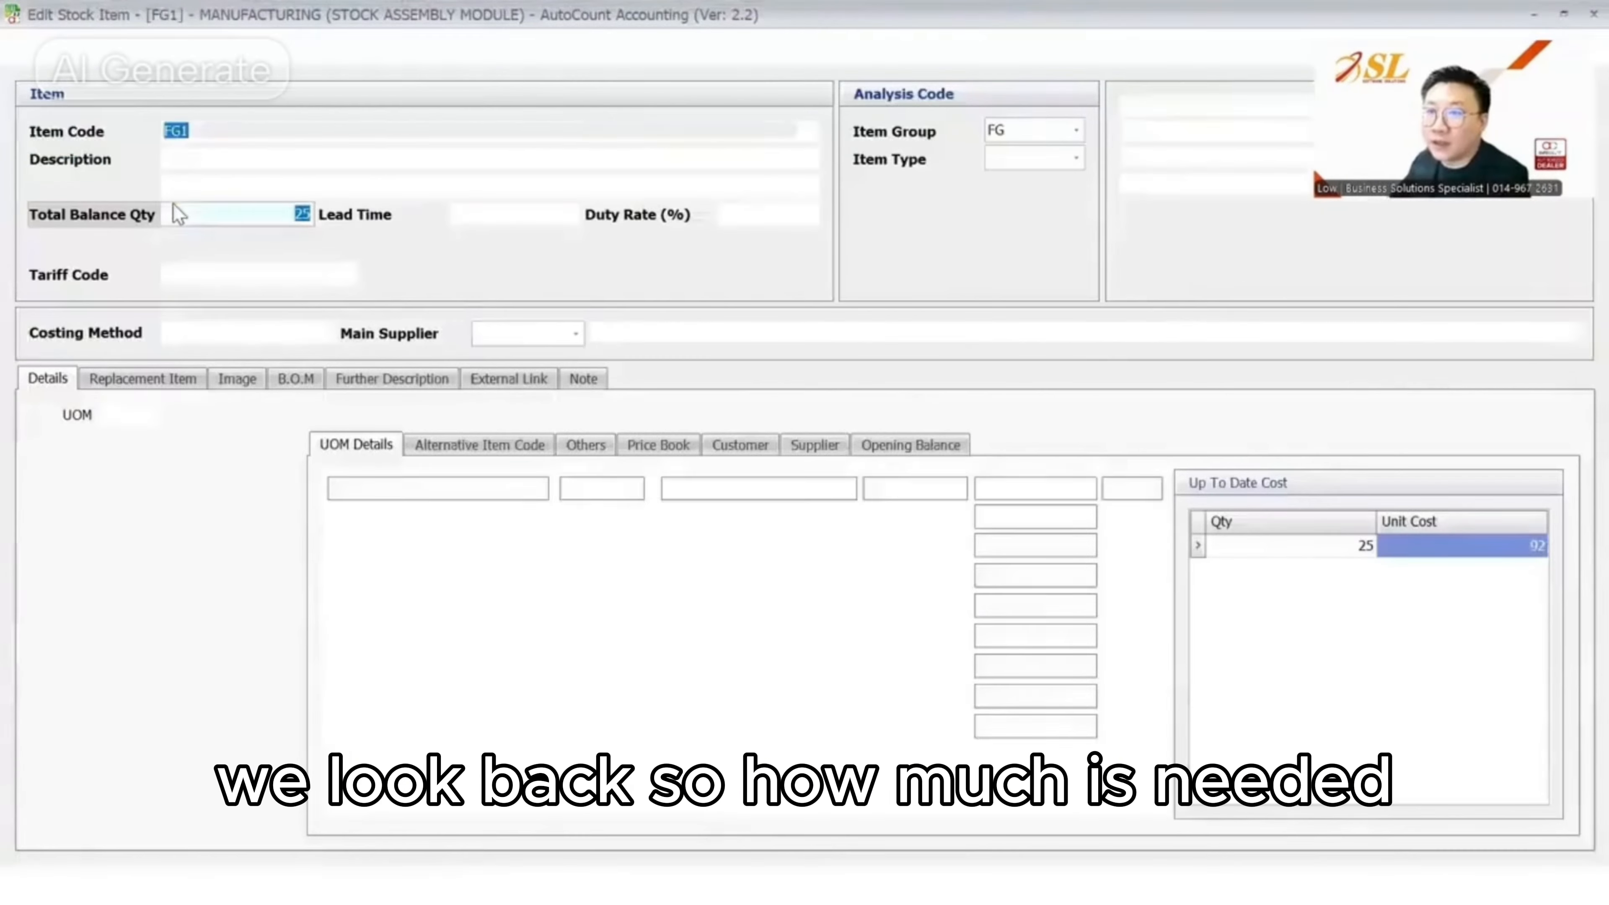
{"action": "left_click", "coordinate": [295, 379]}
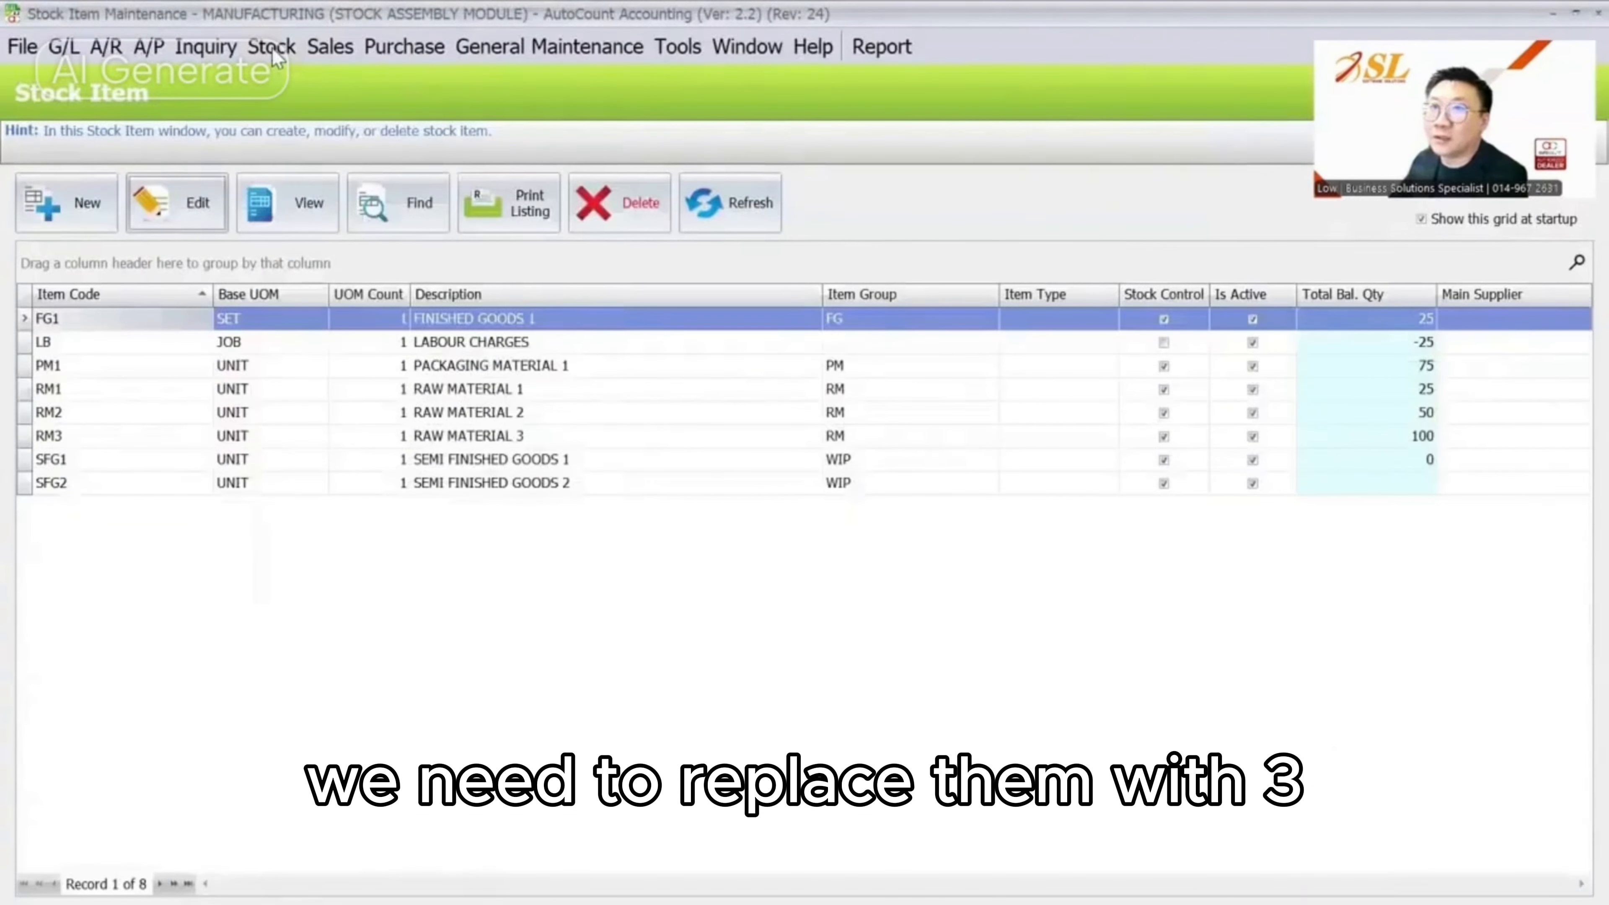
Start a new BOM Optional record and apply it to BOM item FG1
{"action": "left_click", "coordinate": [272, 47]}
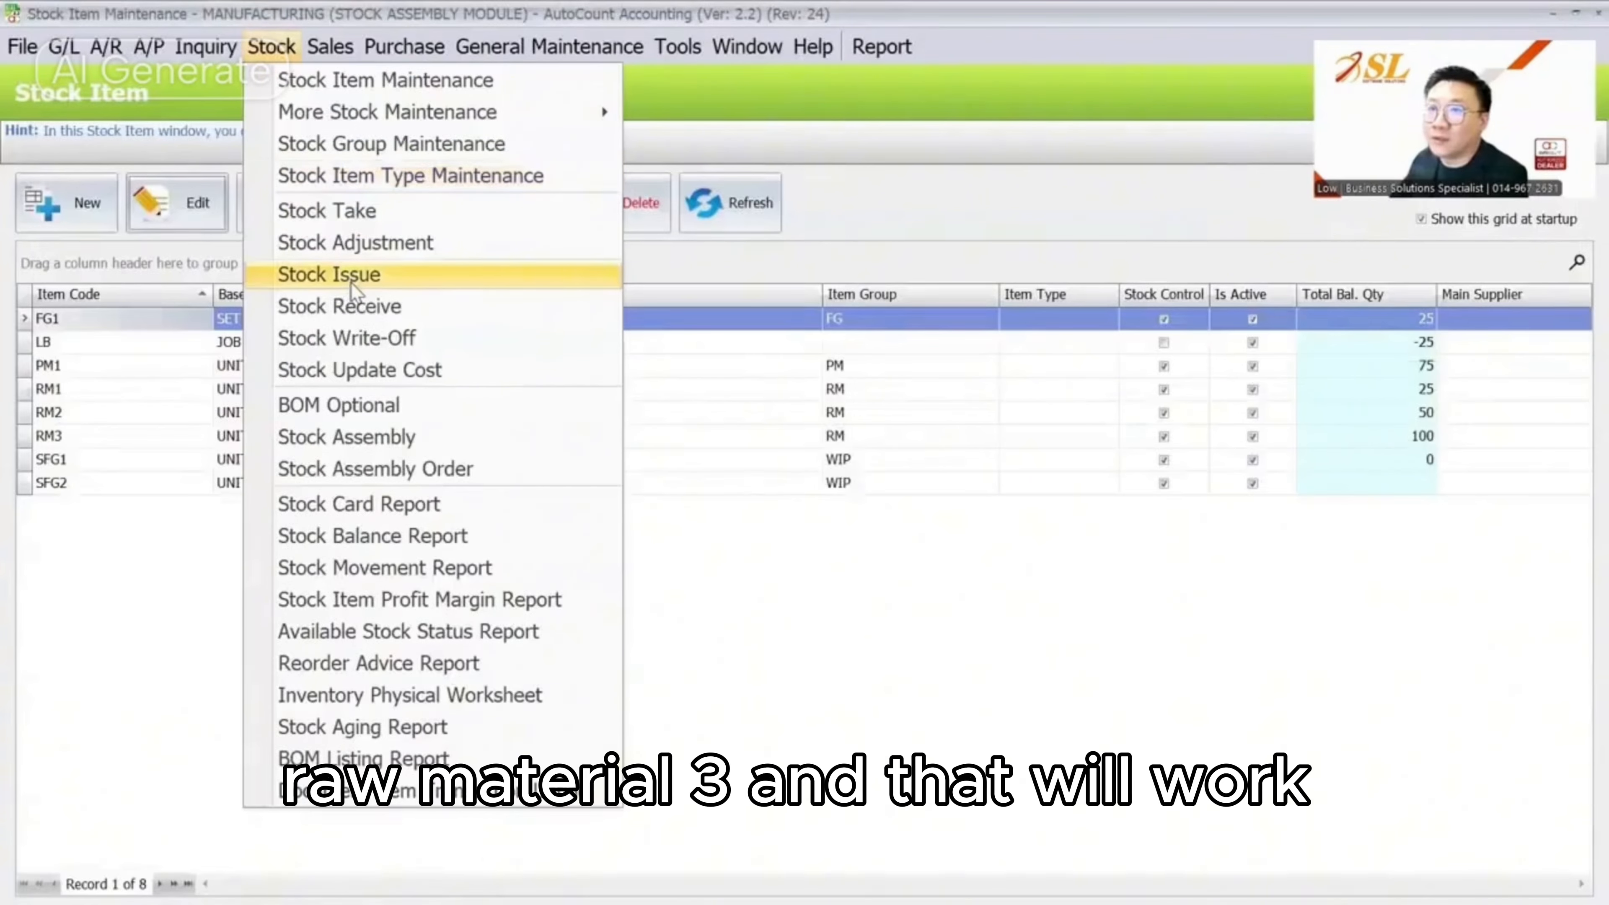
{"action": "left_click", "coordinate": [339, 406]}
{"action": "left_click", "coordinate": [89, 213]}
{"action": "left_click", "coordinate": [539, 300]}
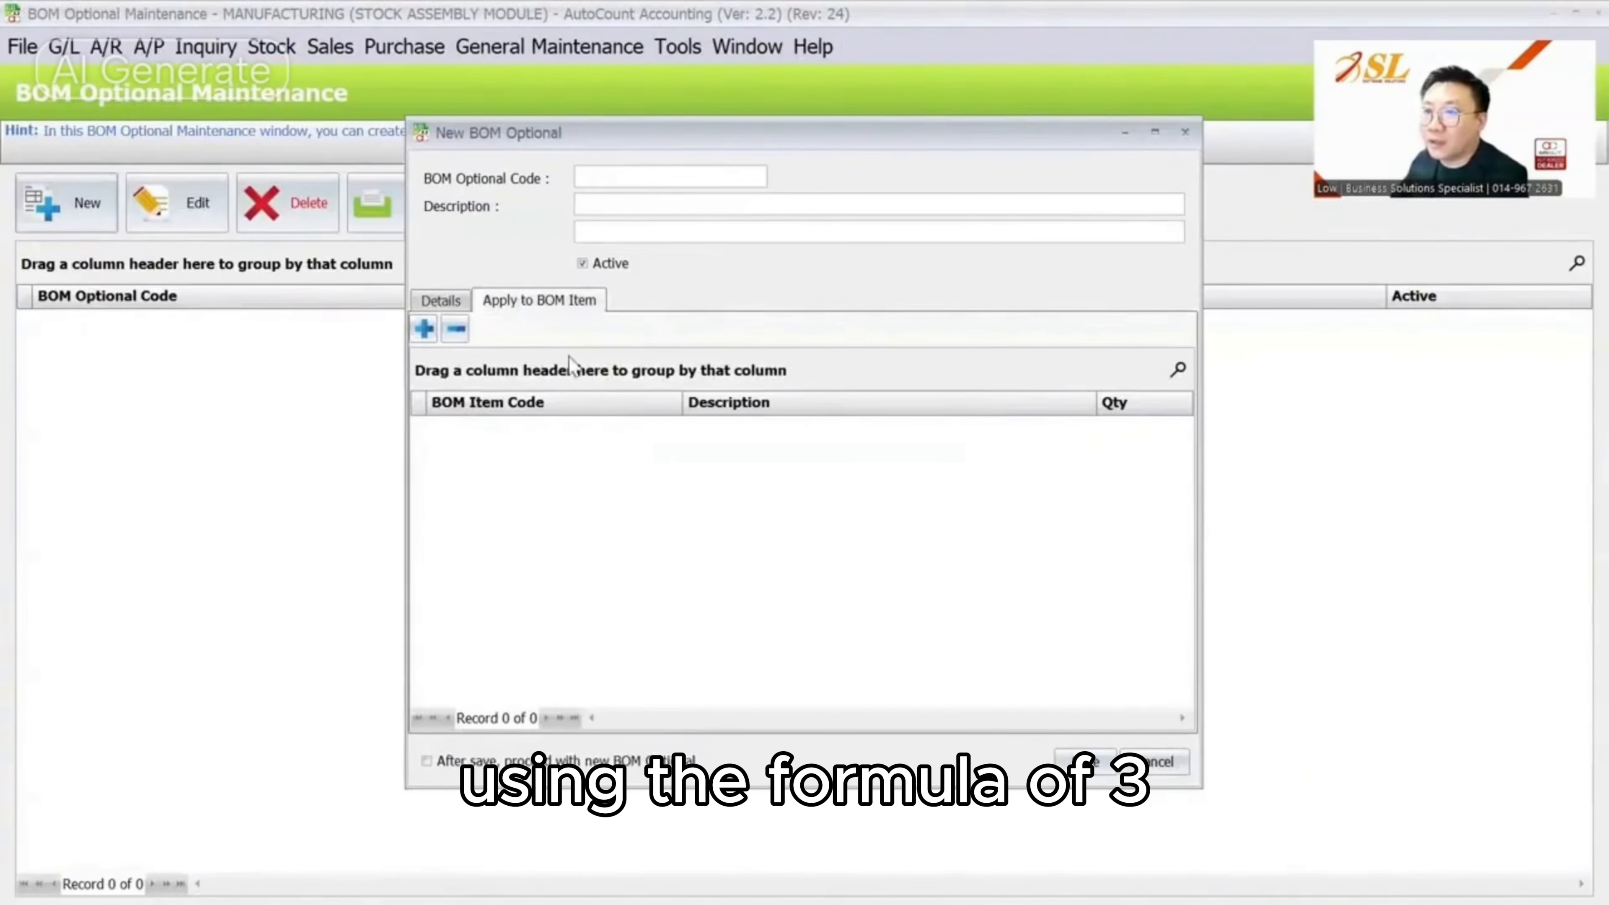
{"action": "left_click", "coordinate": [419, 329]}
{"action": "left_click", "coordinate": [508, 430]}
{"action": "left_click", "coordinate": [507, 531]}
Add RM1 and RM3 as sub-items in the BOM Optional's details
{"action": "left_click", "coordinate": [441, 300]}
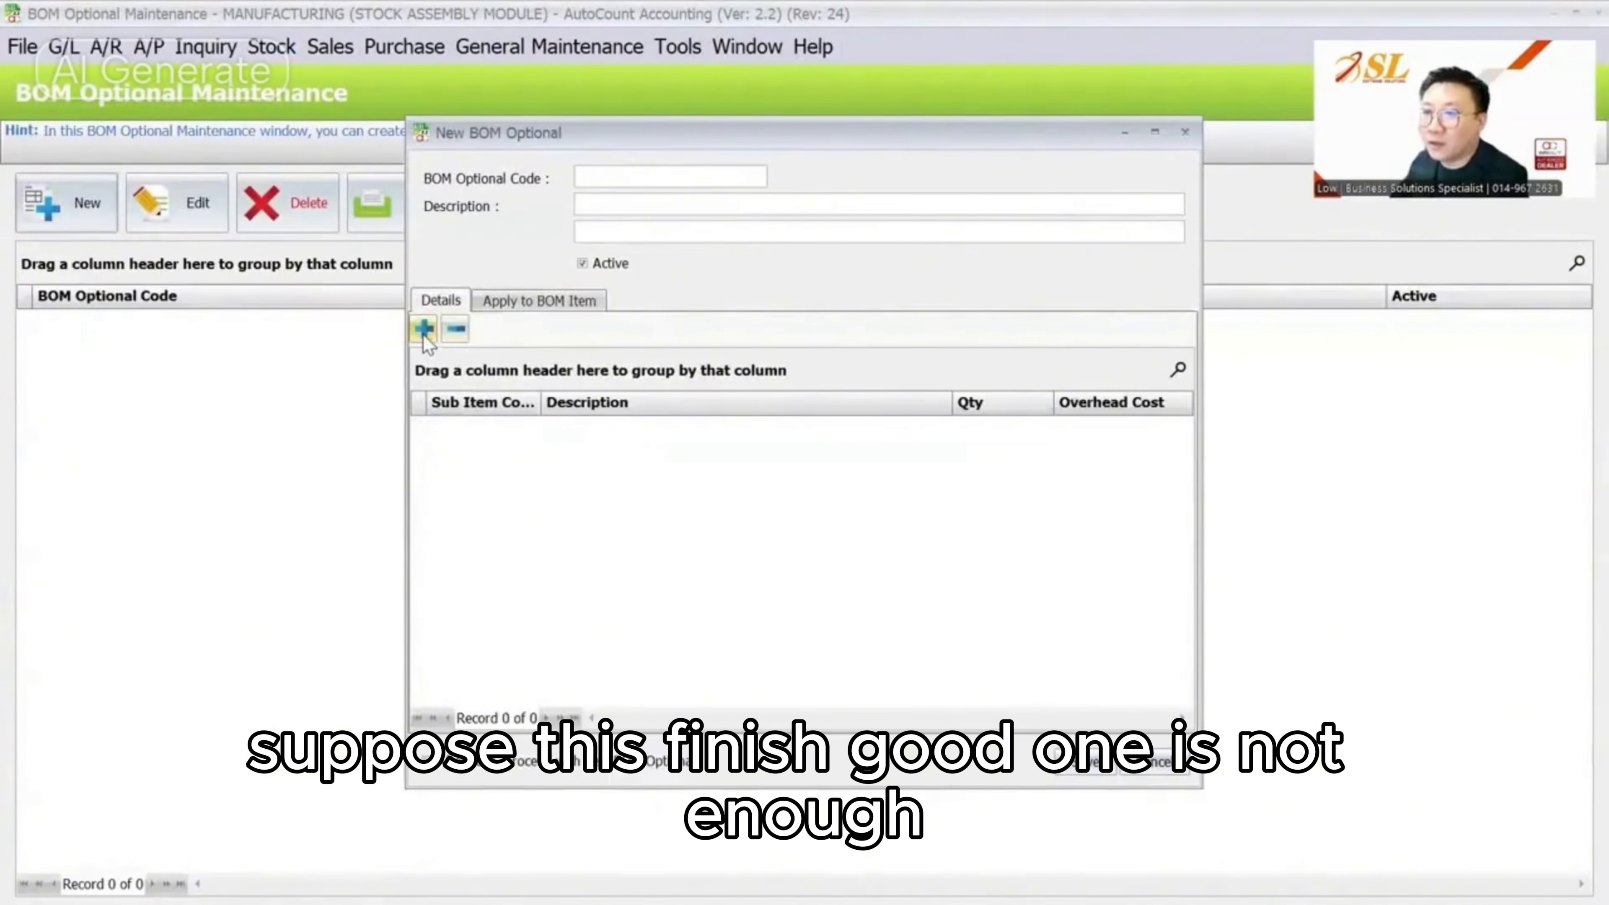
{"action": "left_click", "coordinate": [422, 335]}
{"action": "left_click", "coordinate": [488, 431]}
{"action": "left_click", "coordinate": [488, 602]}
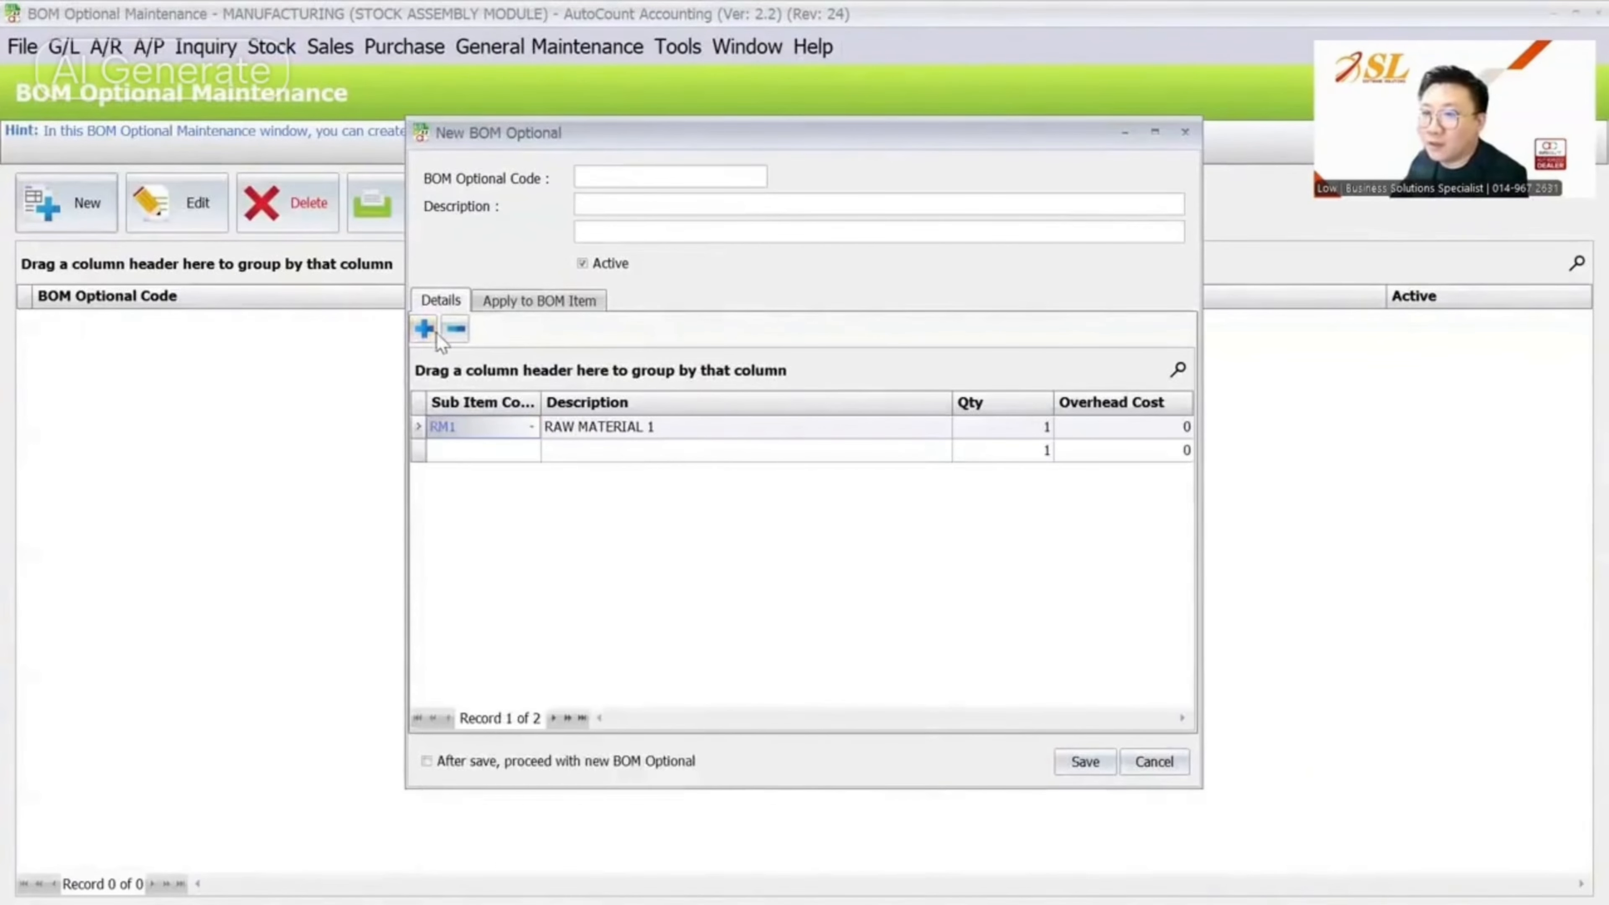
{"action": "left_click", "coordinate": [443, 450]}
{"action": "left_click", "coordinate": [487, 665]}
Set the sub-item quantities to -3 for RM1 and 3 for RM3, with an overhead cost of 10 on RM3
{"action": "left_click", "coordinate": [1097, 424]}
{"action": "key", "text": "BackSpace"}
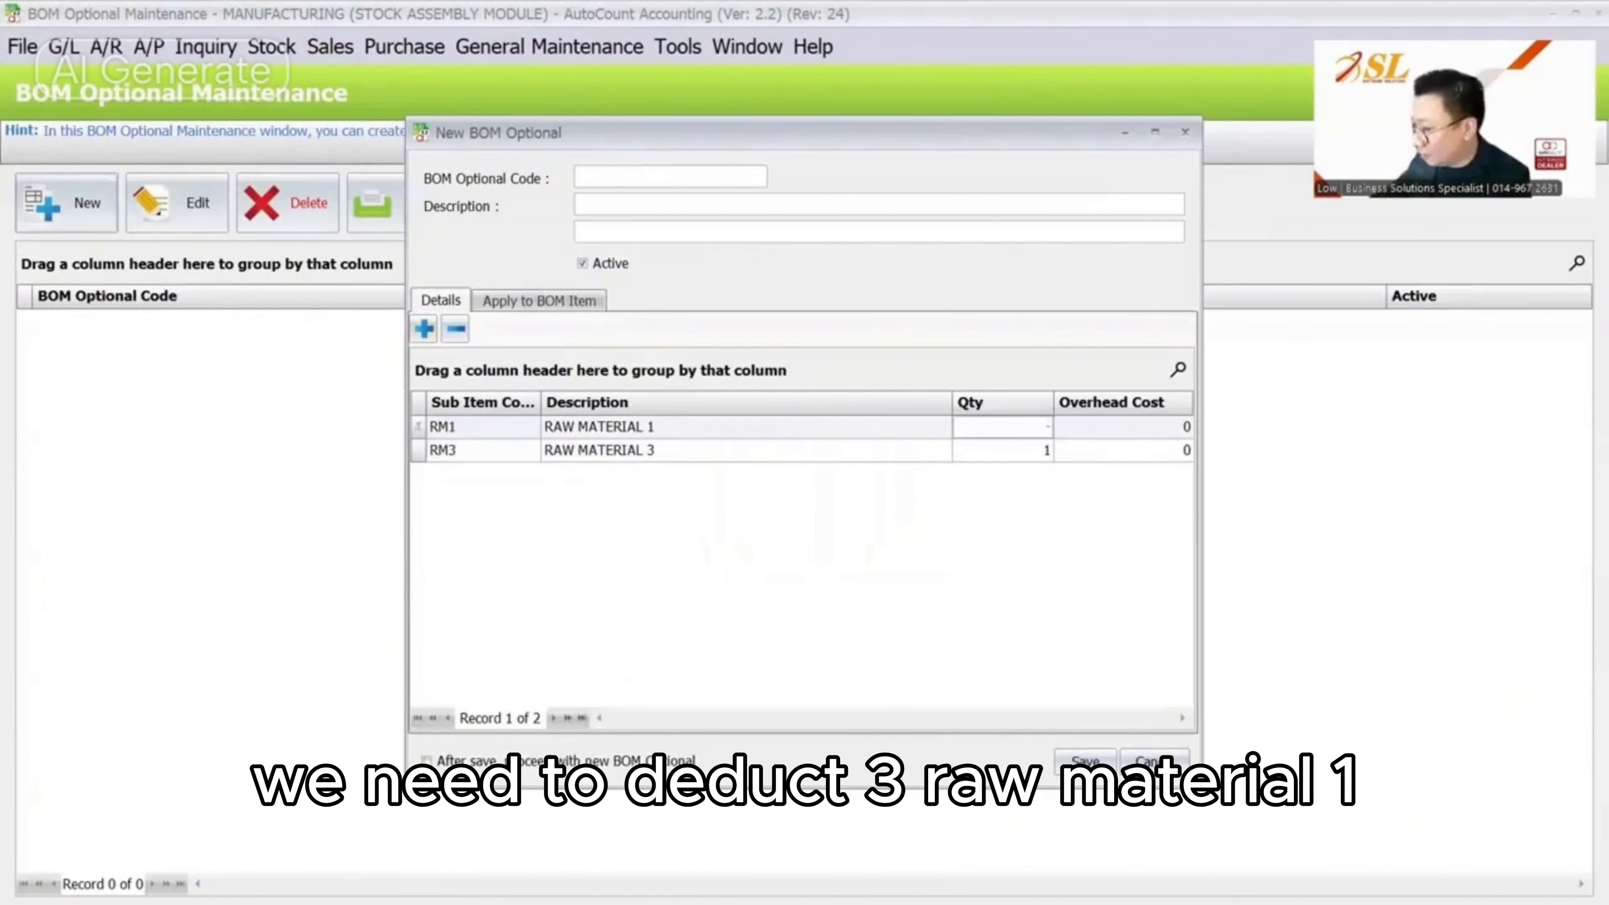
{"action": "type", "text": "-3"}
{"action": "key", "text": "Down"}
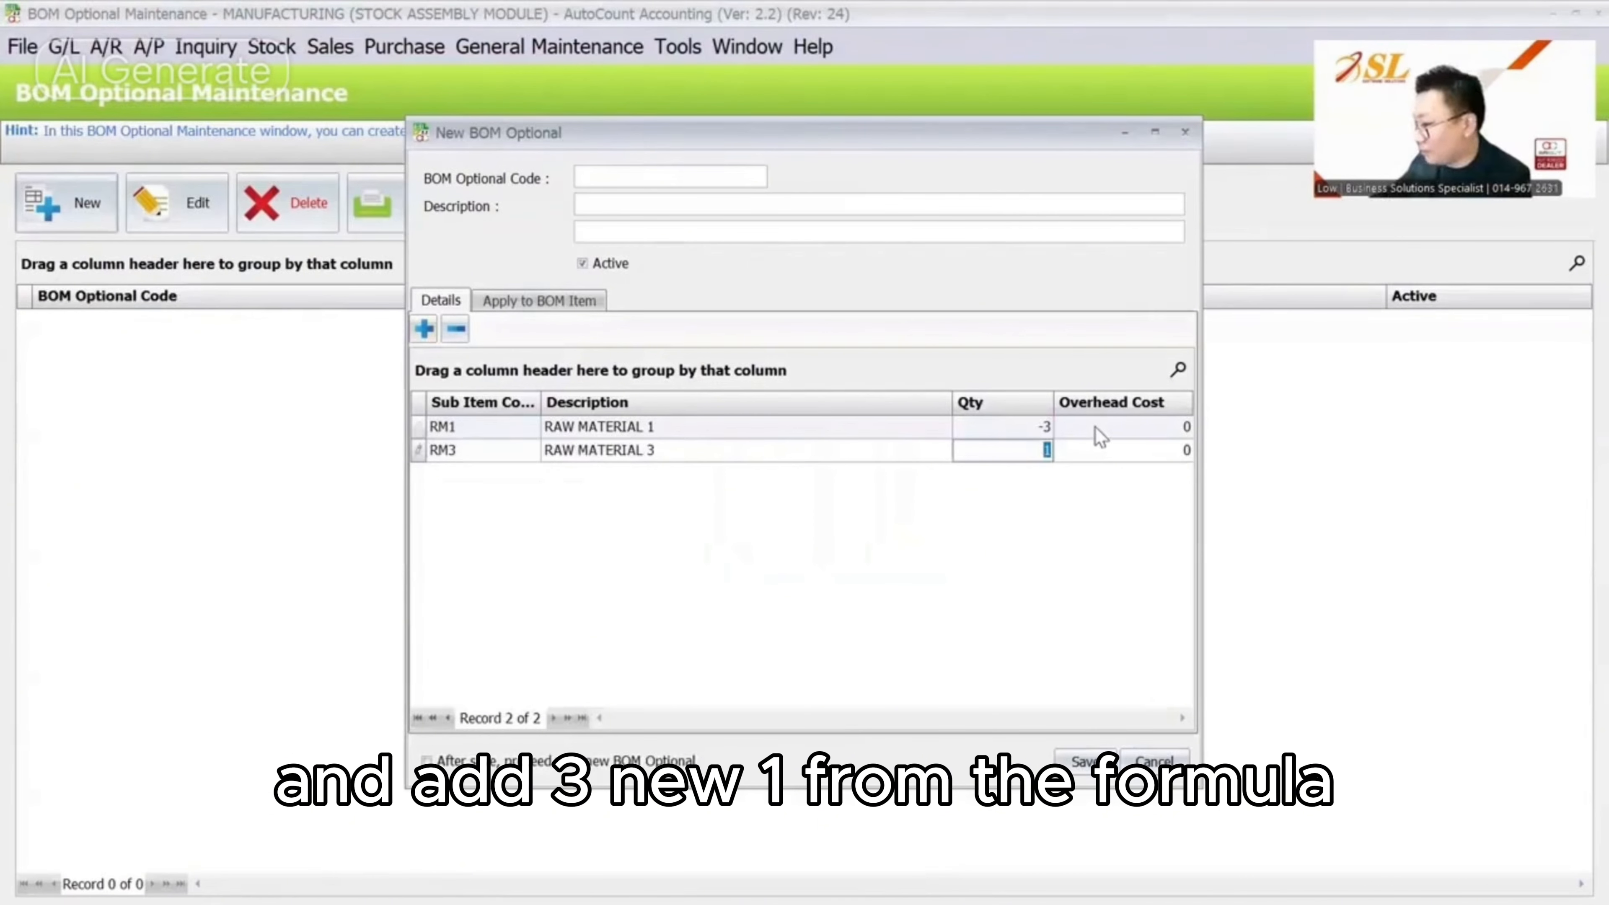
{"action": "type", "text": "3"}
{"action": "key", "text": "Return"}
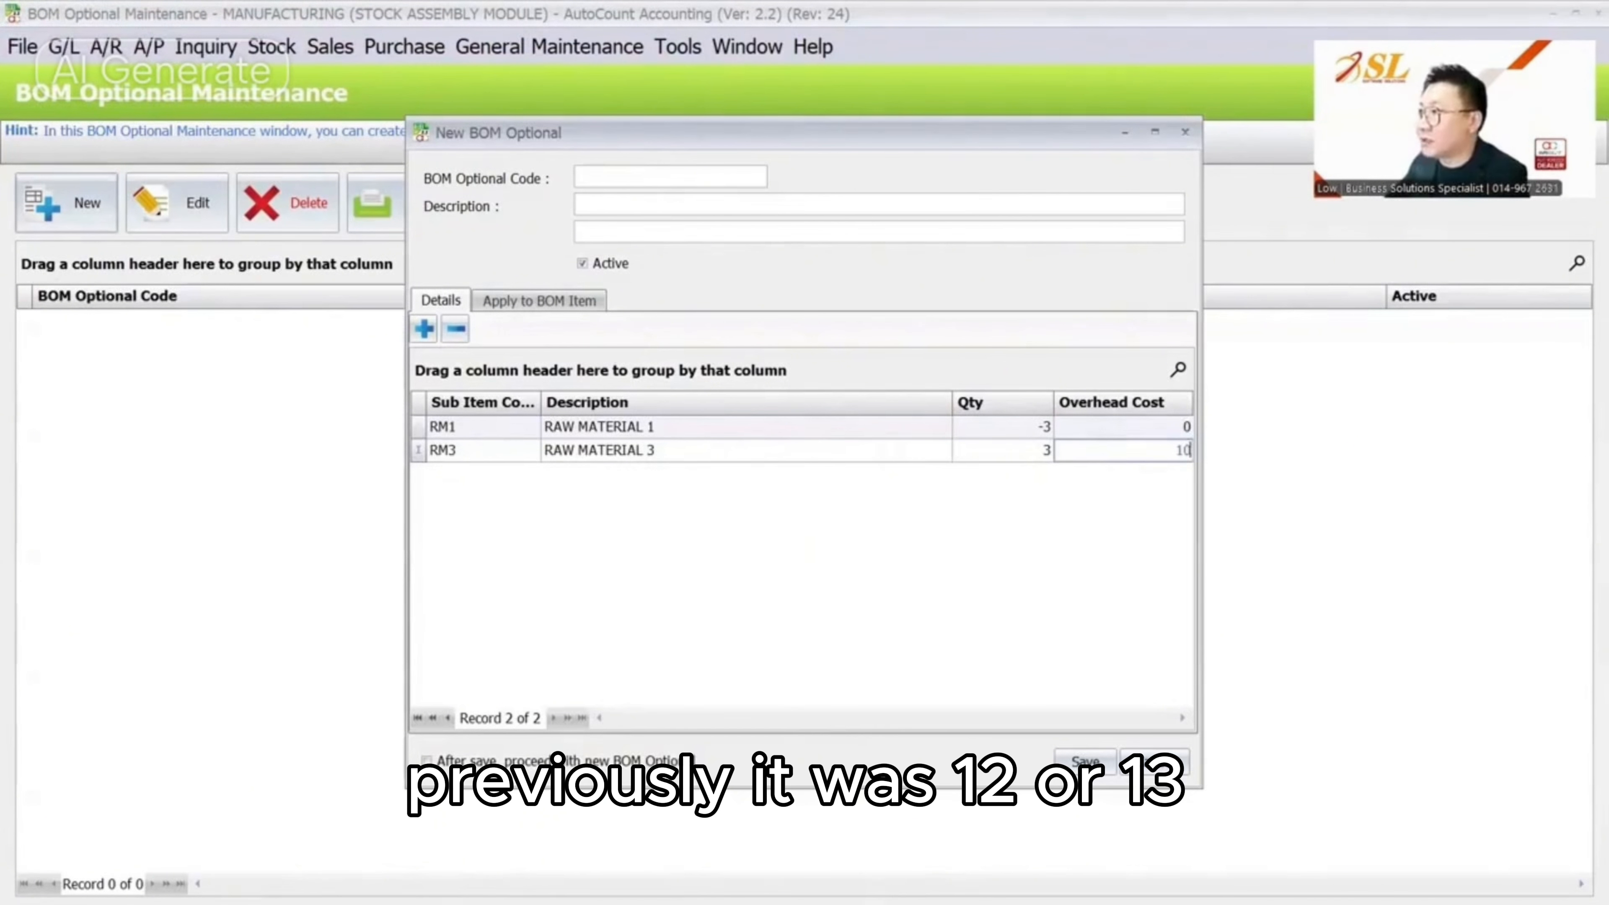
{"action": "left_click", "coordinate": [1058, 519]}
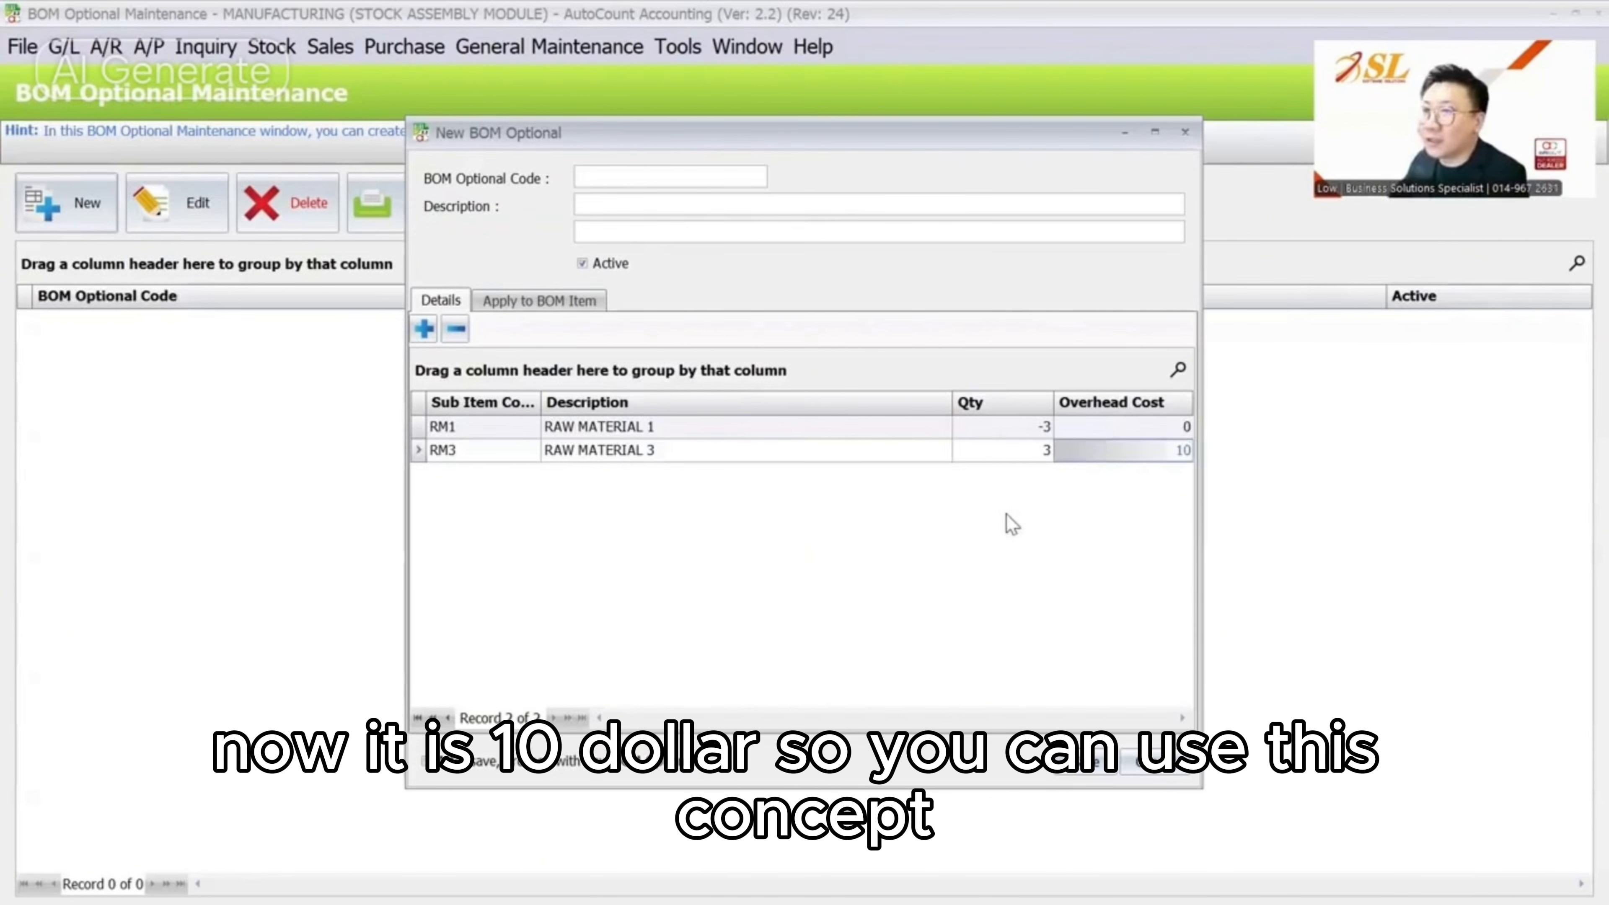
{"action": "left_click", "coordinate": [1152, 429]}
Enter "RM1 - RM3" as the BOM Optional code and description, and save the record
{"action": "left_click", "coordinate": [626, 174]}
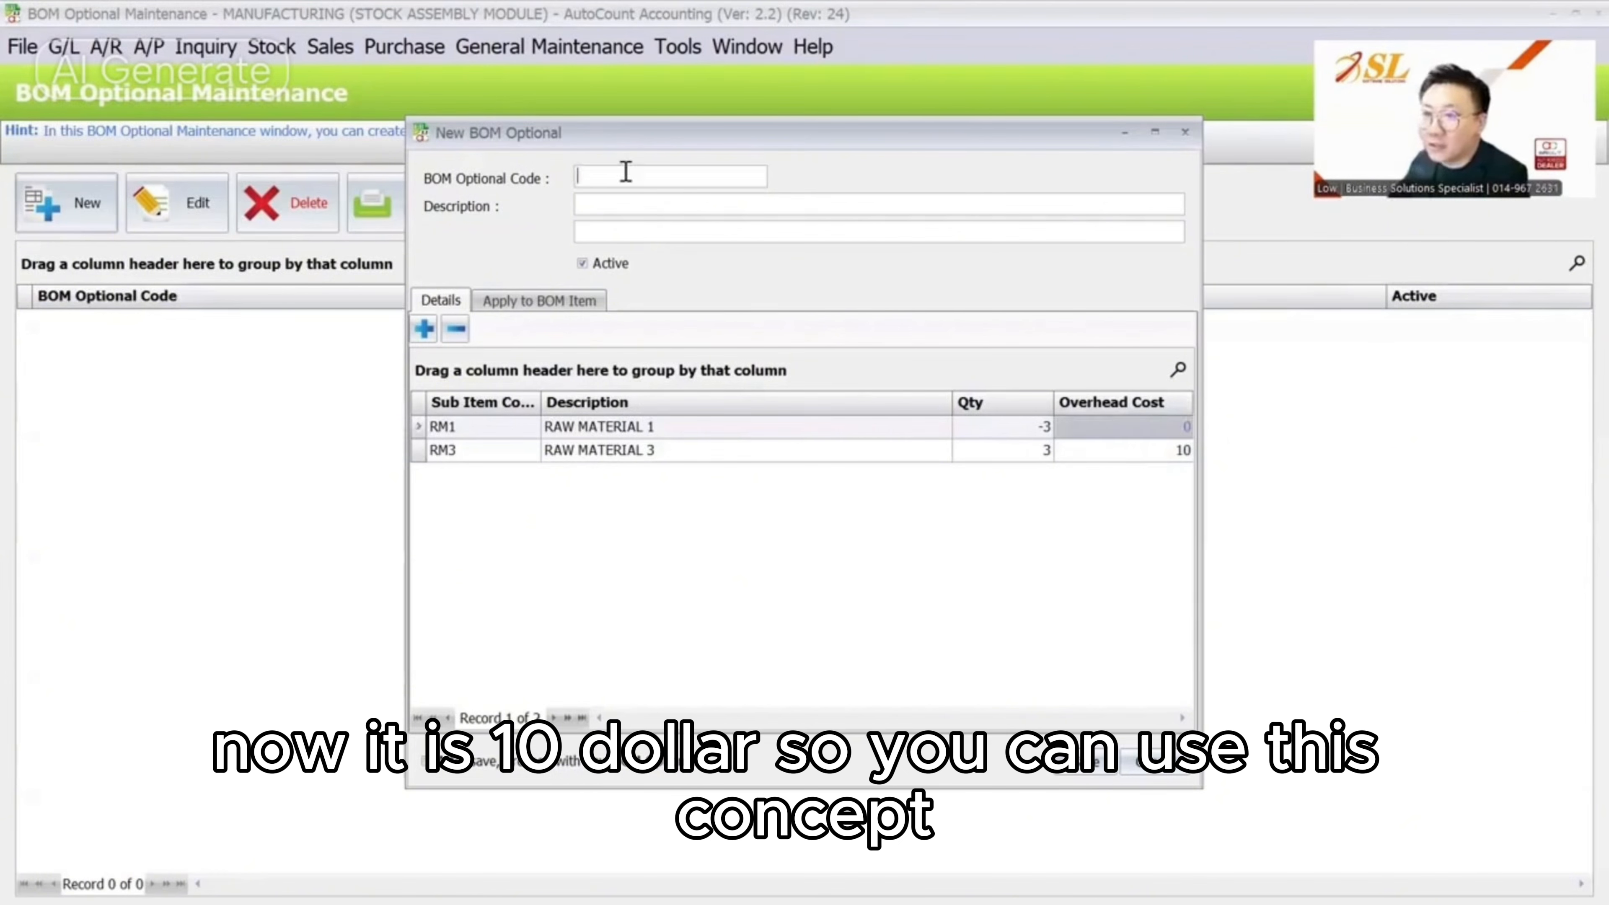
{"action": "type", "text": "RM"}
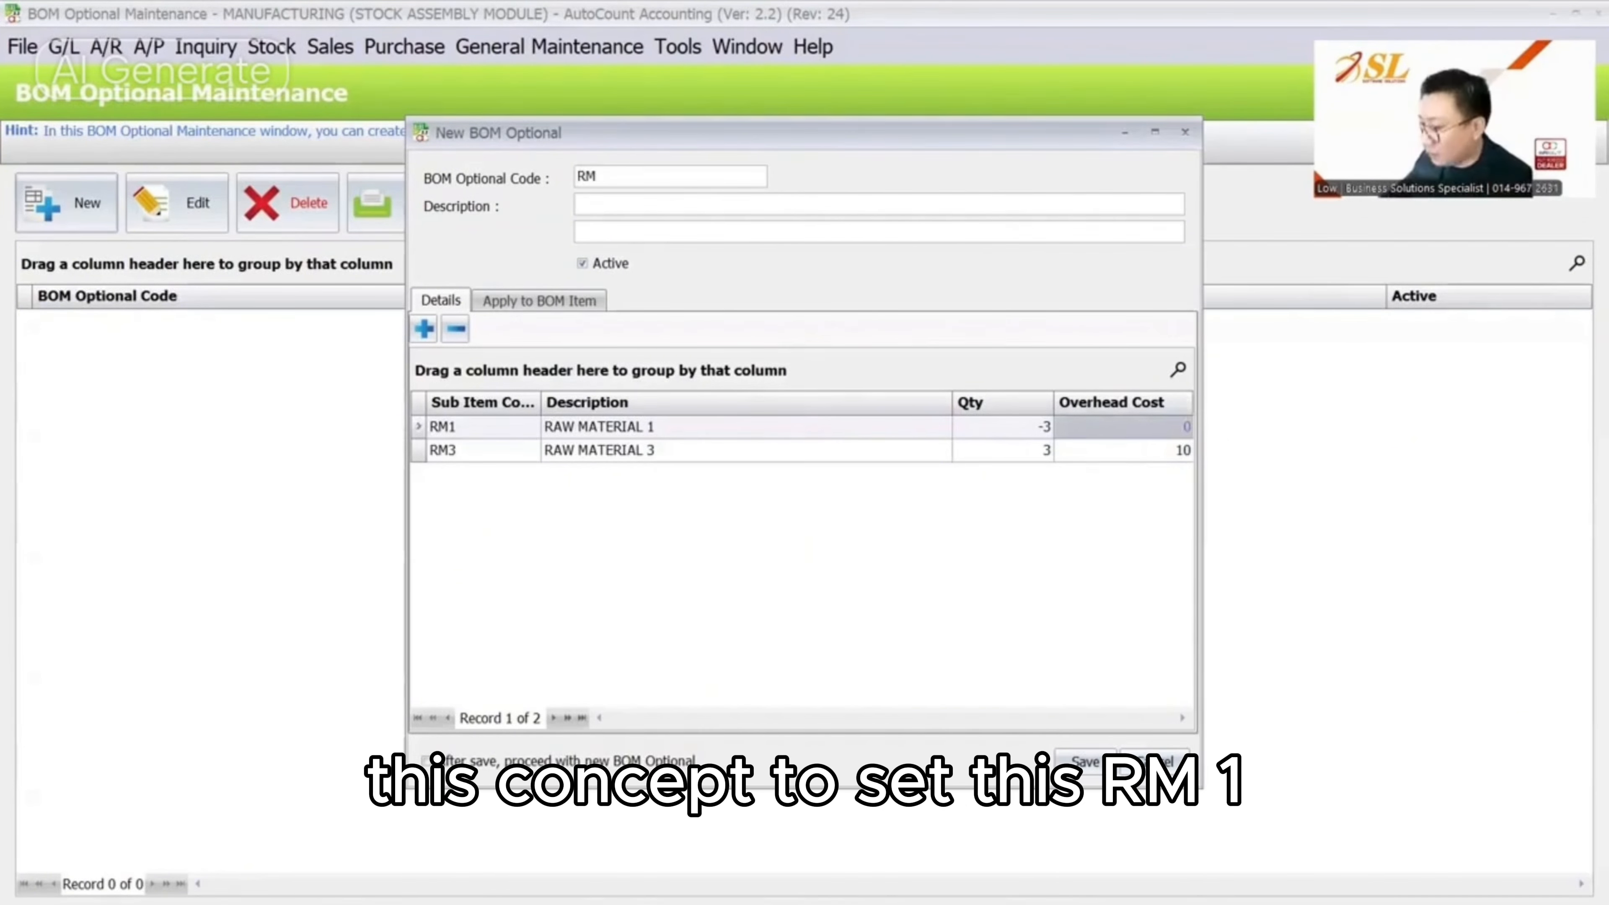
{"action": "type", "text": "1"}
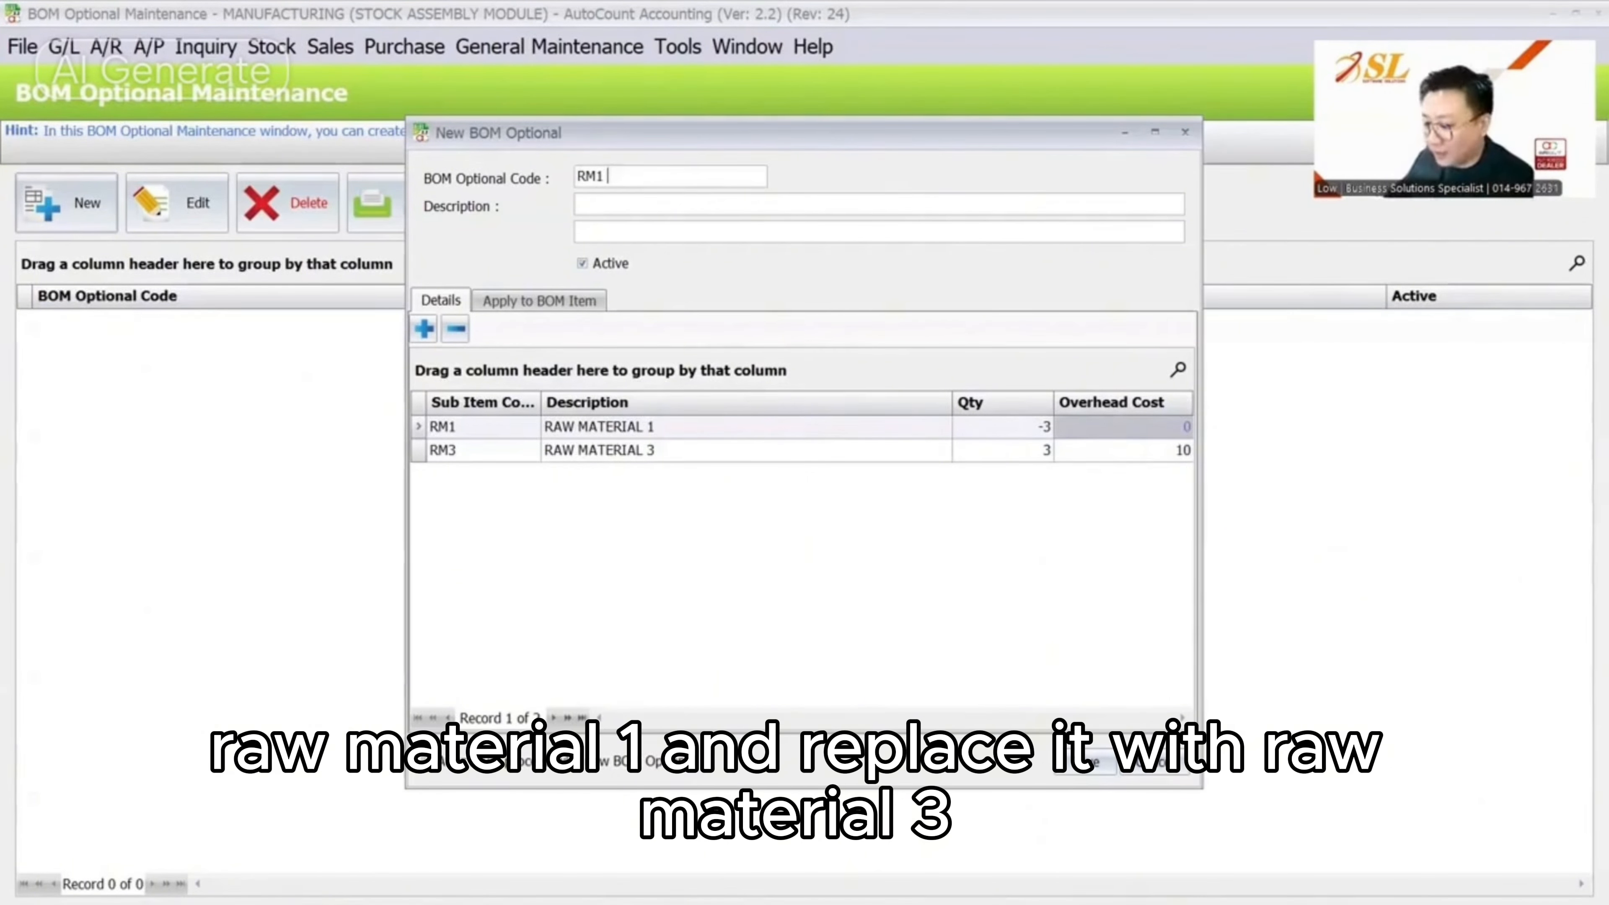
{"action": "type", "text": " - RM3"}
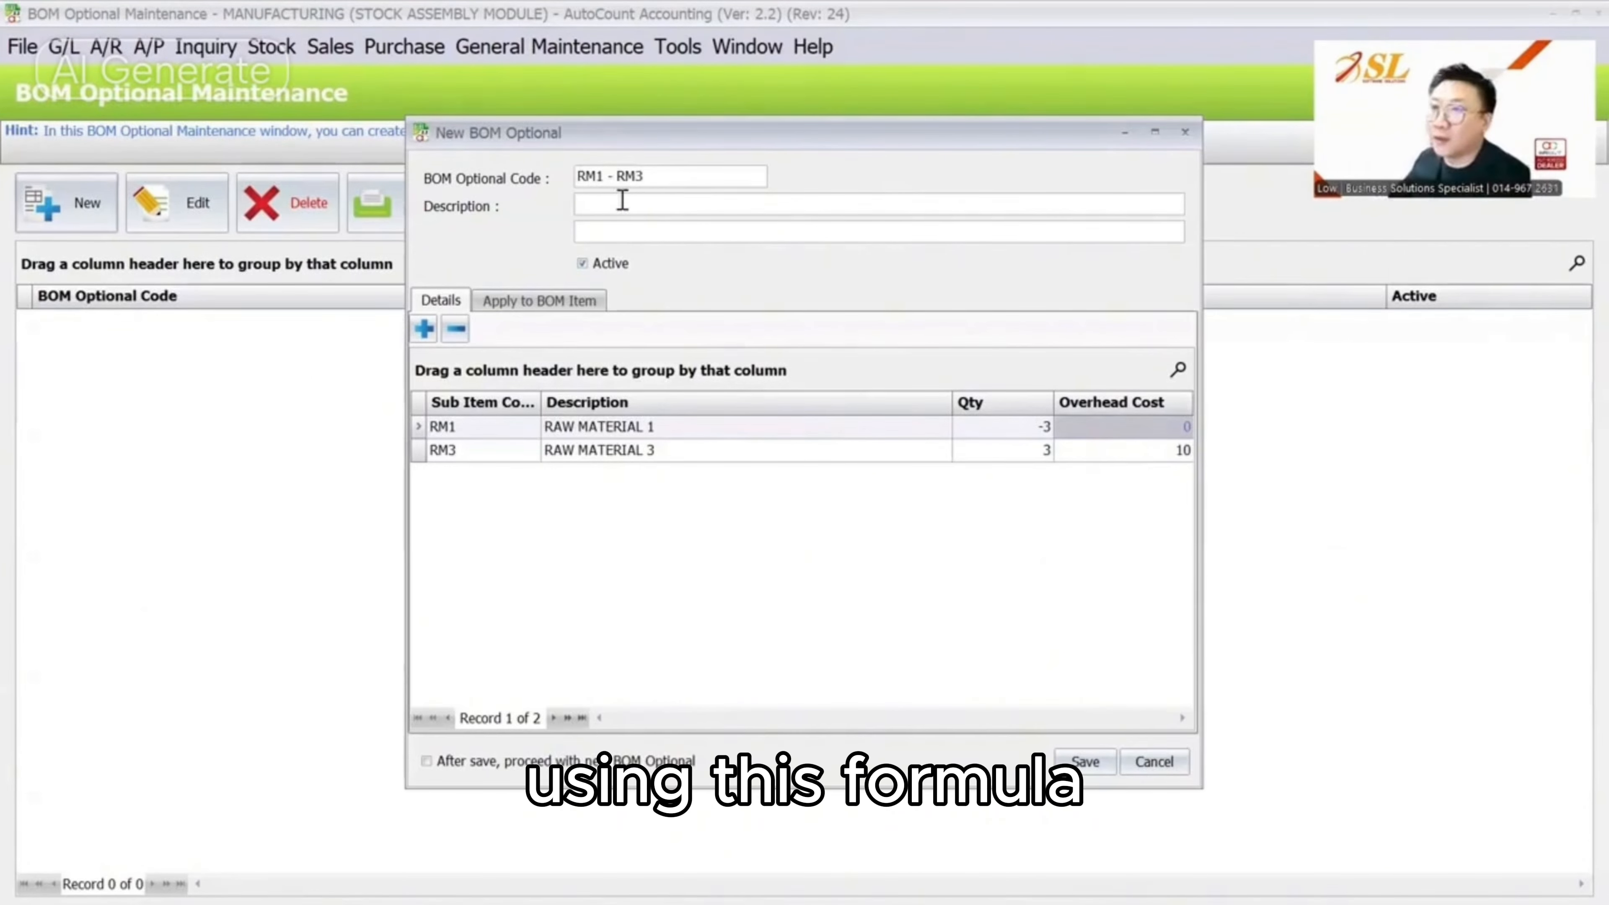
{"action": "left_click_drag", "start_coordinate": [690, 175], "coordinate": [336, 153]}
{"action": "left_click", "coordinate": [1071, 759]}
Create a new stock assembly for finished item FG1
{"action": "left_click", "coordinate": [272, 48]}
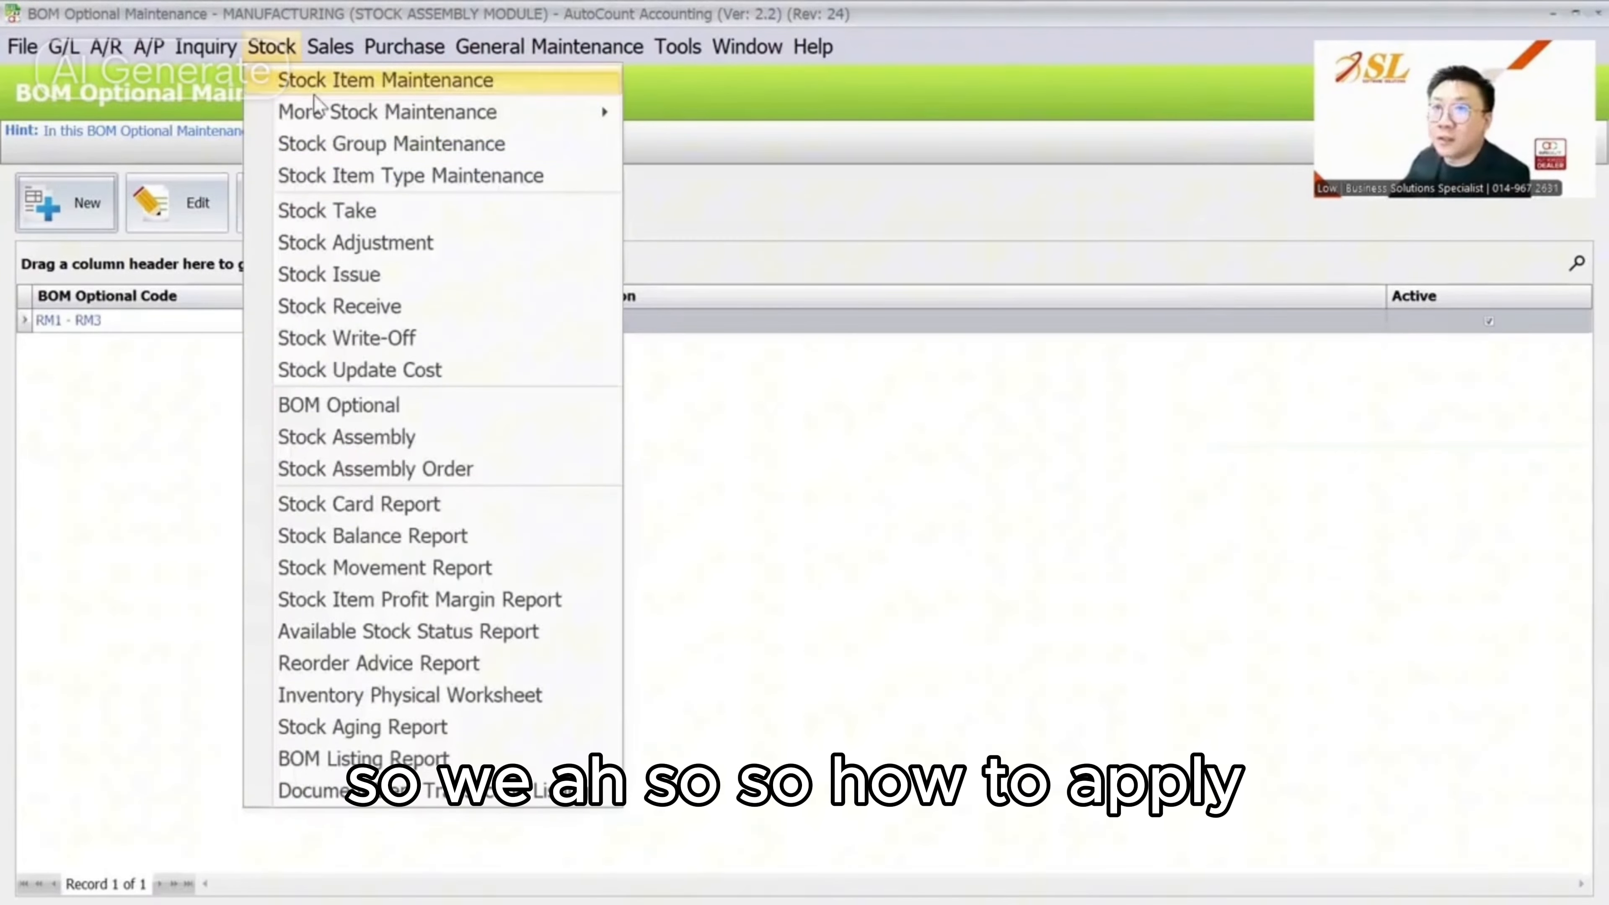
{"action": "left_click", "coordinate": [363, 438]}
{"action": "left_click", "coordinate": [67, 203]}
{"action": "left_click", "coordinate": [485, 288]}
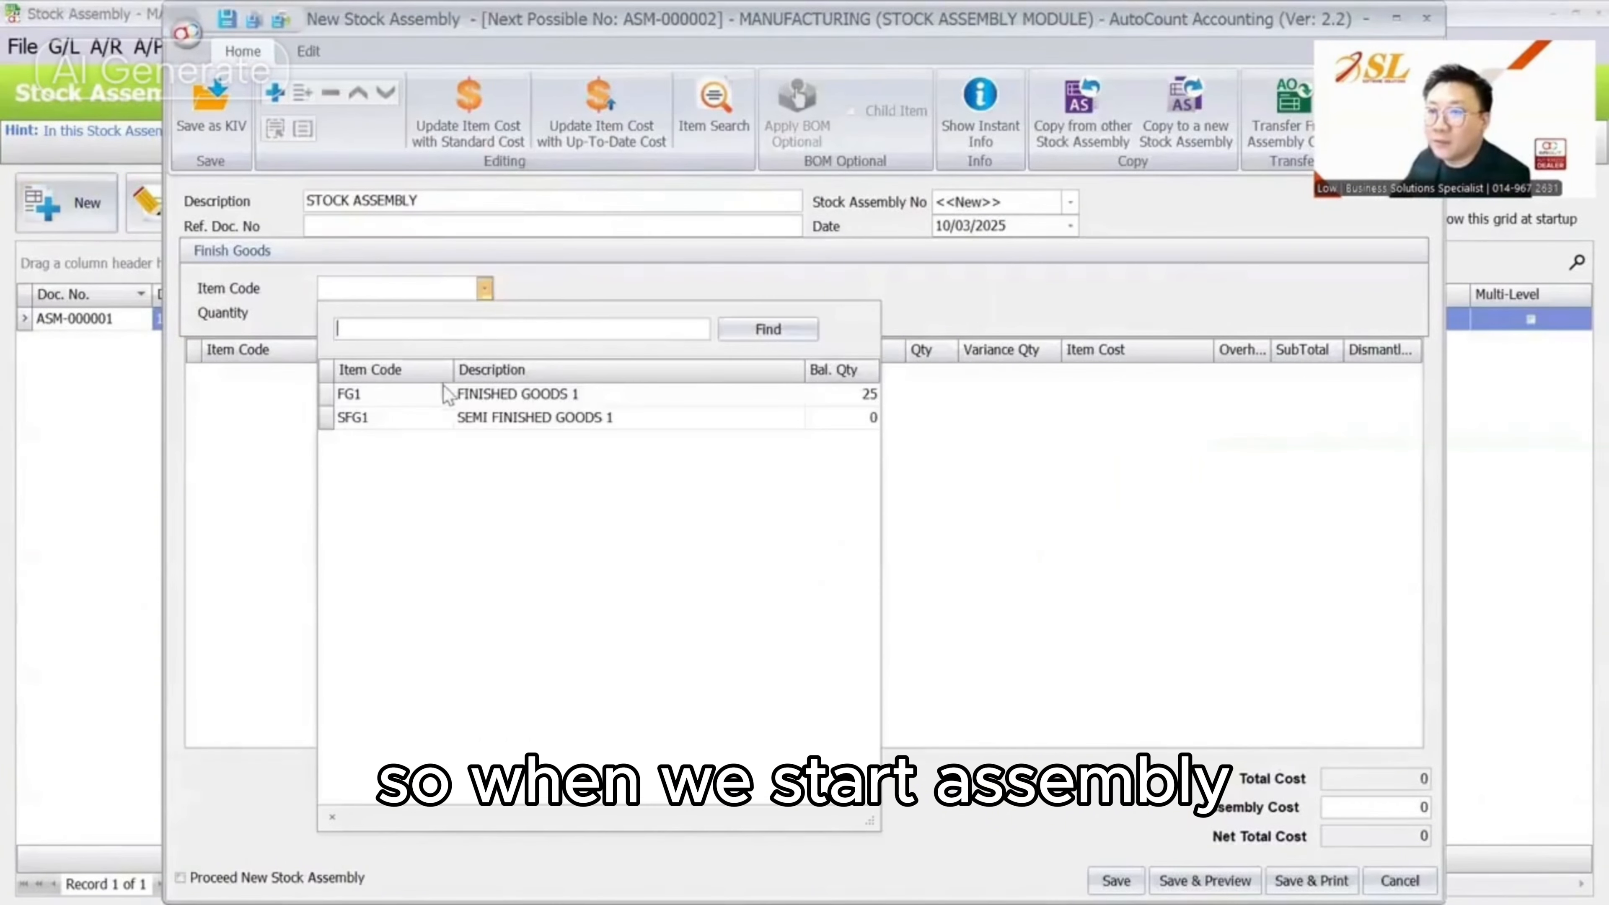
{"action": "left_click", "coordinate": [444, 394]}
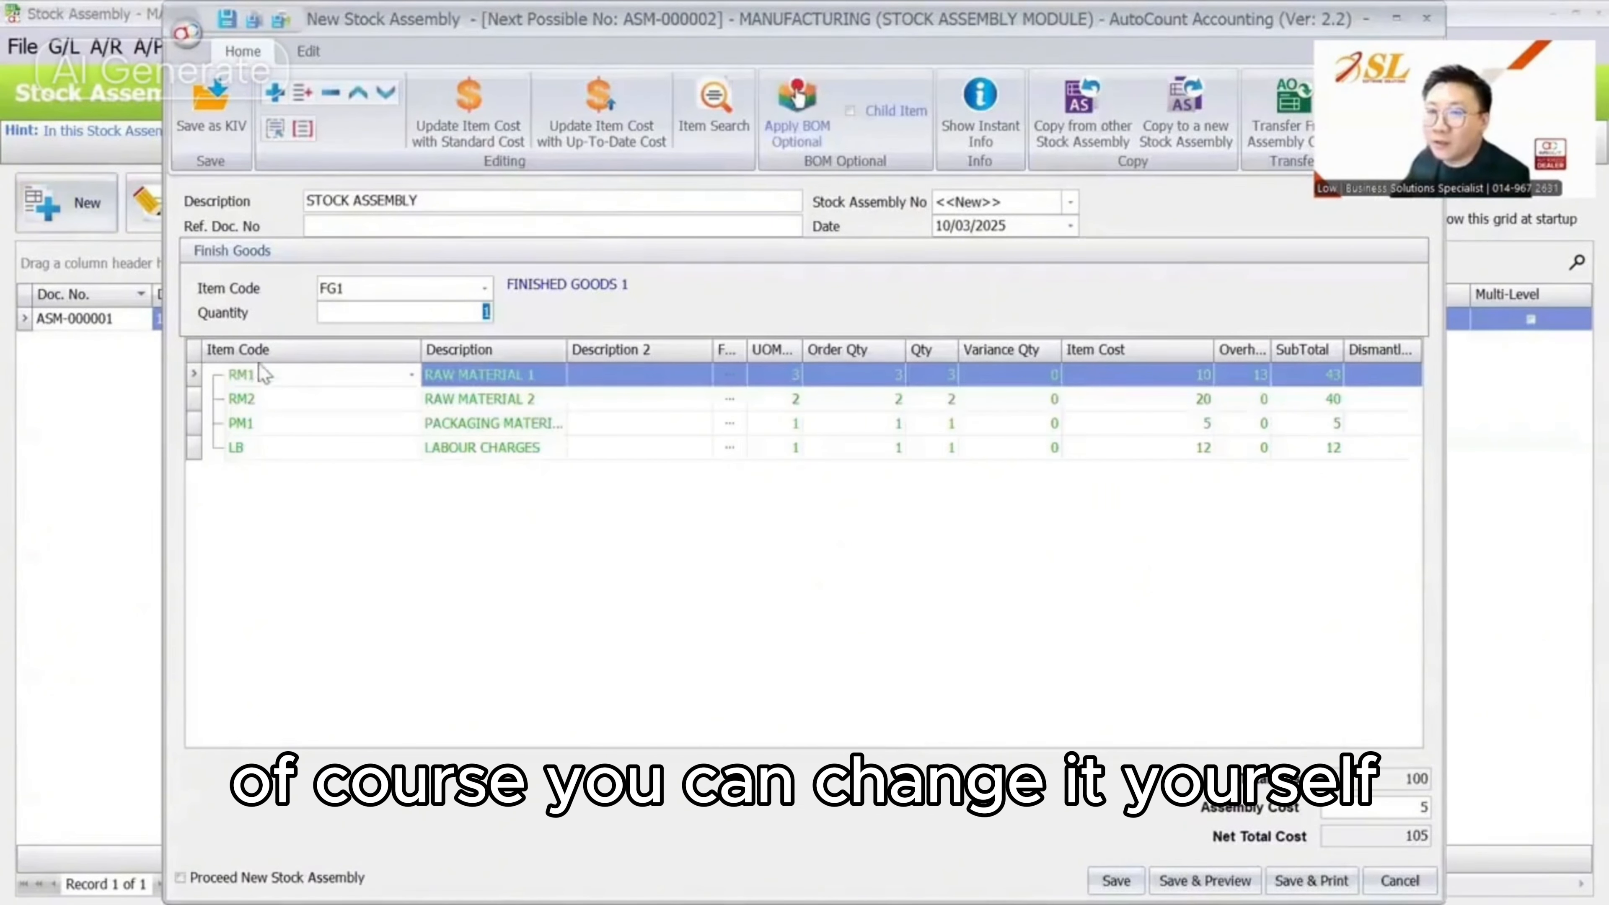
Try replacing RM1 with RM3 manually on the assembly's first line, and switch the line back to RM1
{"action": "left_click", "coordinate": [411, 374]}
{"action": "left_click", "coordinate": [367, 599]}
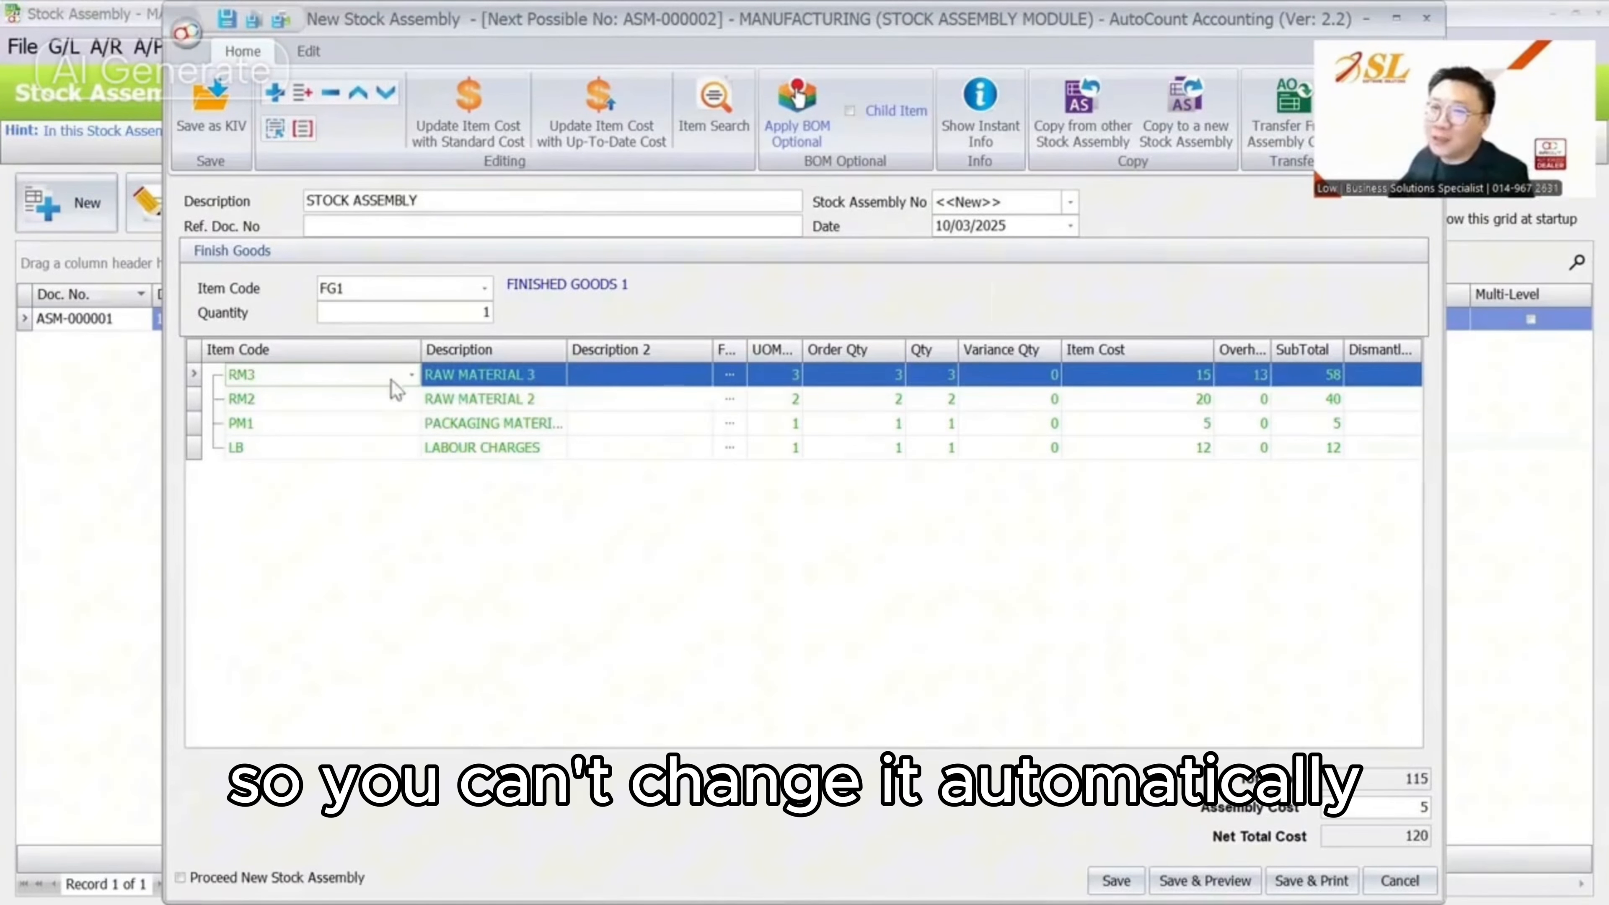
{"action": "left_click", "coordinate": [408, 376]}
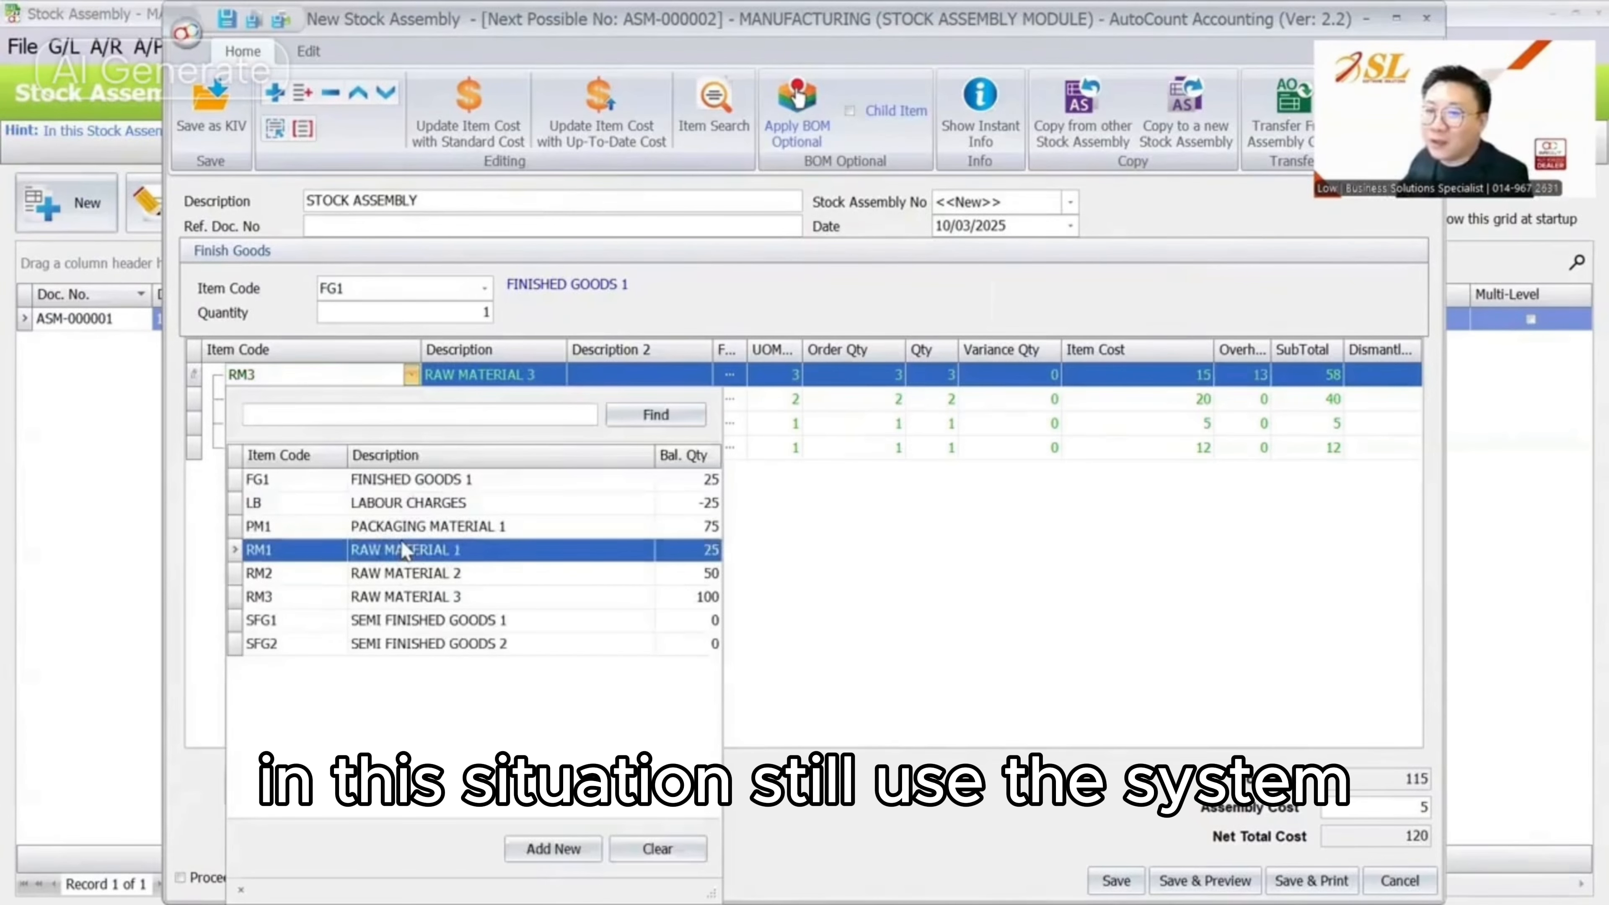
{"action": "left_click", "coordinate": [532, 555]}
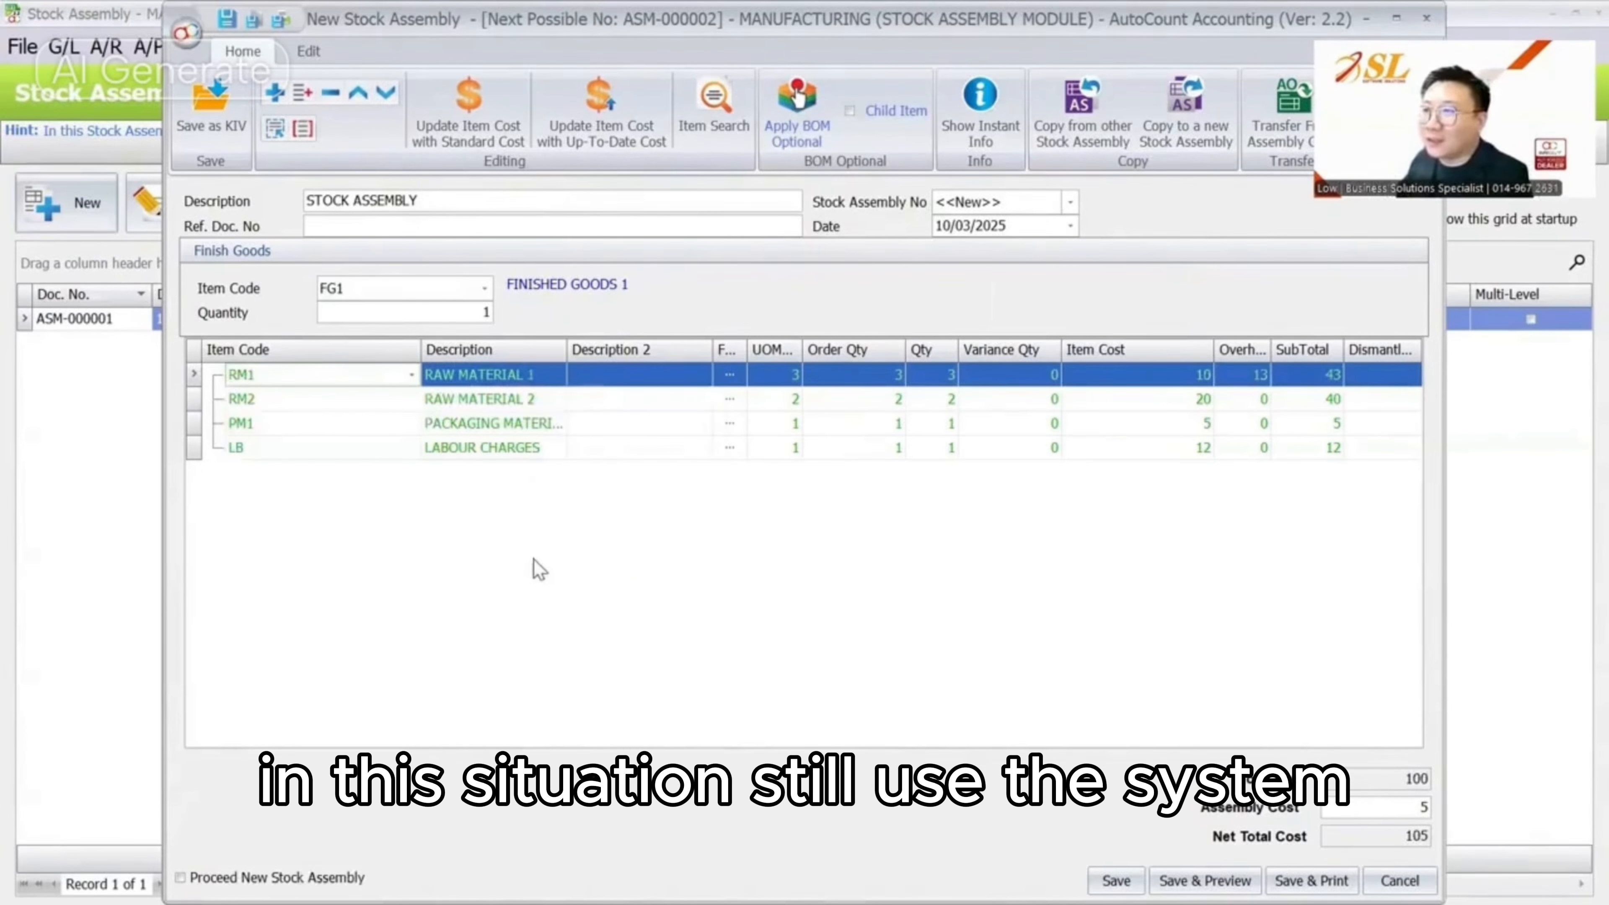
Apply the BOM Optional "RM1 - RM3" to the FG1 stock assembly and save the document
{"action": "left_click", "coordinate": [799, 136]}
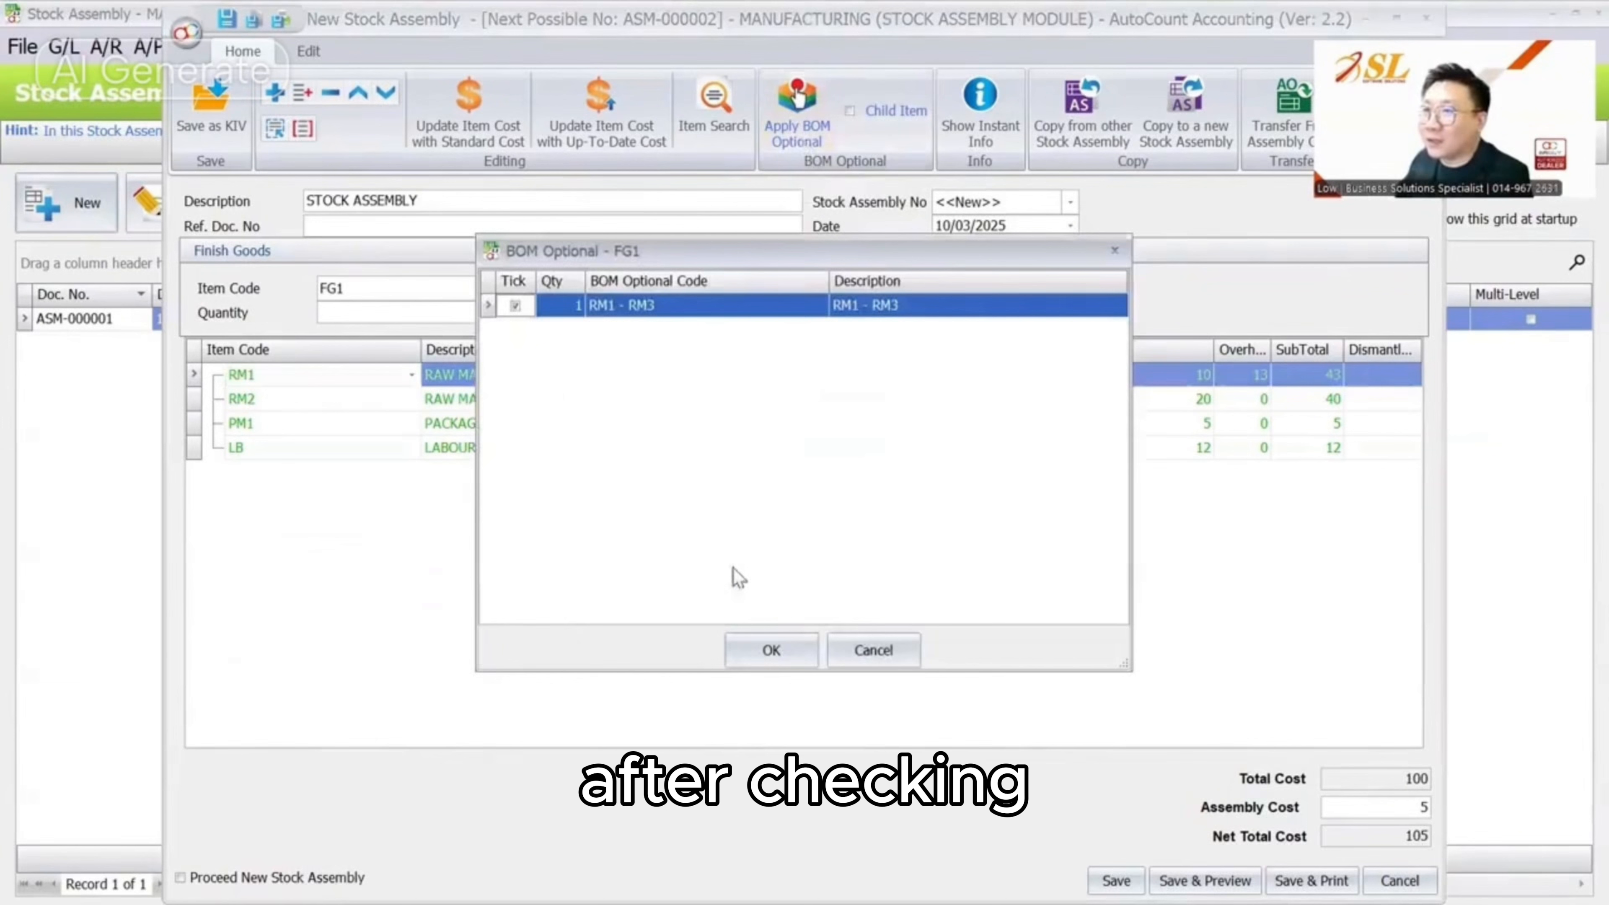
{"action": "left_click", "coordinate": [769, 650]}
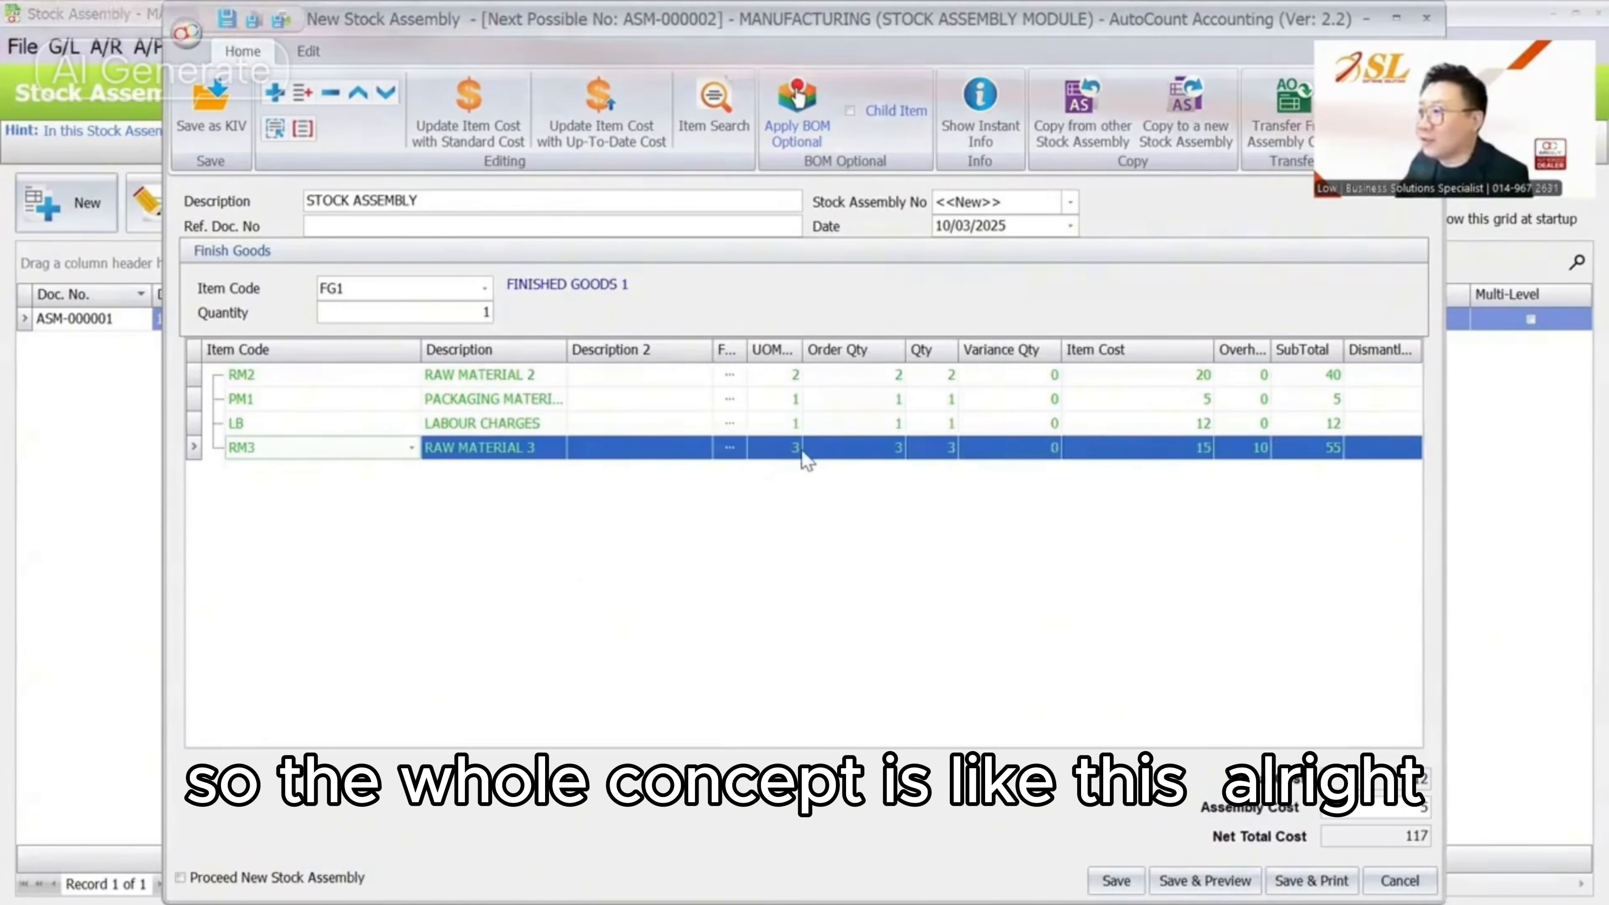
{"action": "left_click", "coordinate": [1115, 880]}
Run the Stock Card report inquiry and examine the stock movement details of RM3, RM1 and RM2
{"action": "left_click", "coordinate": [271, 46]}
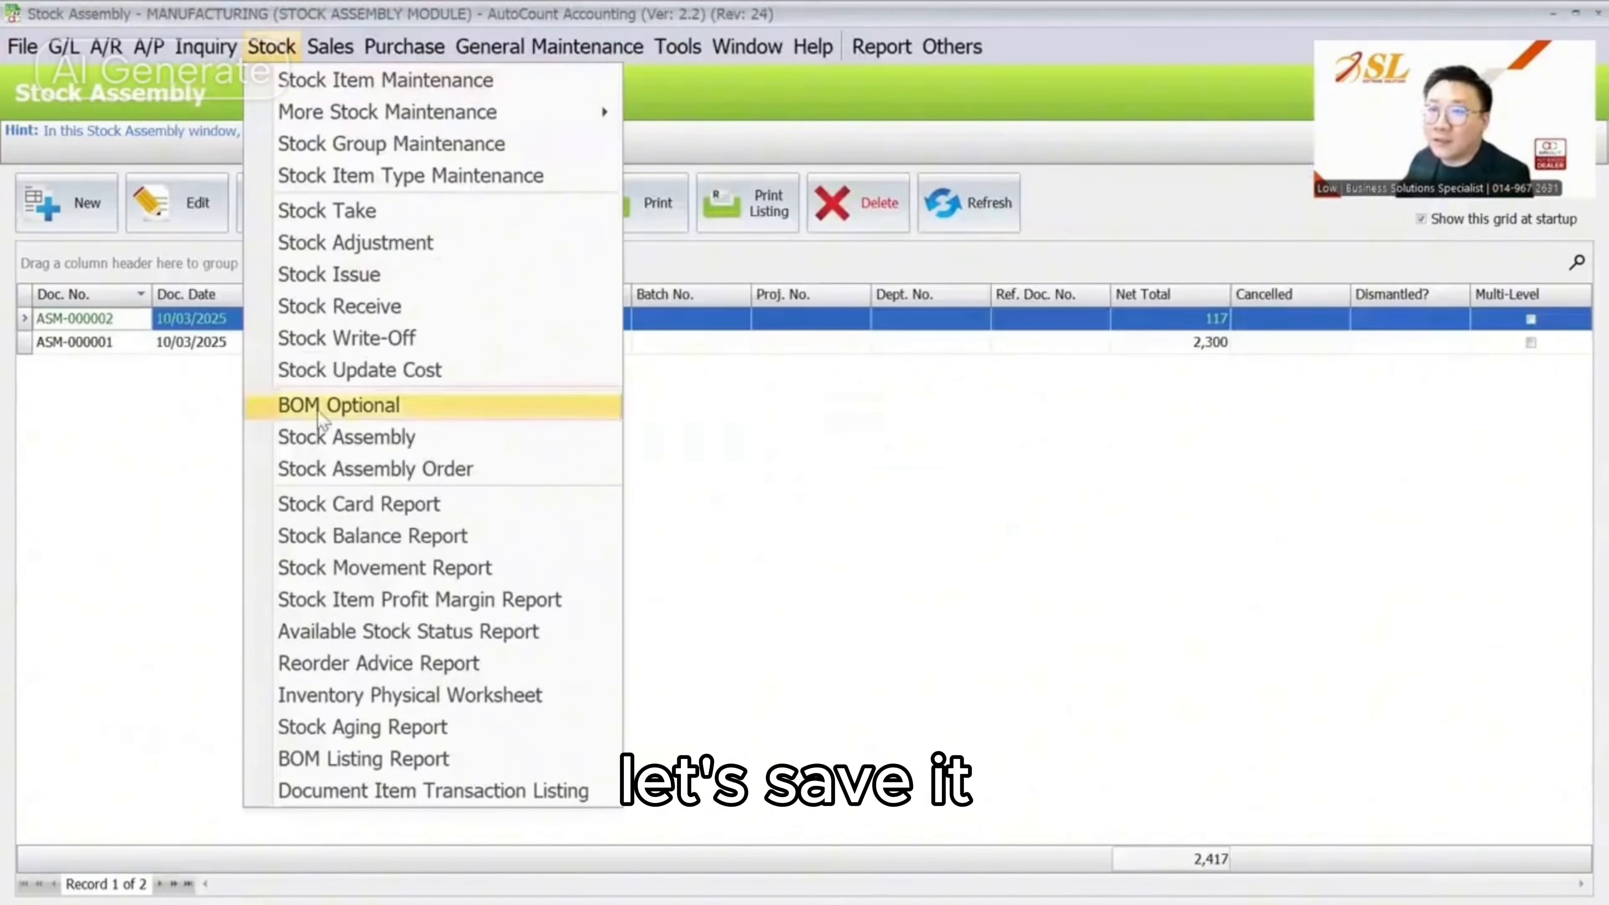
{"action": "left_click", "coordinate": [356, 504]}
{"action": "left_click", "coordinate": [67, 261]}
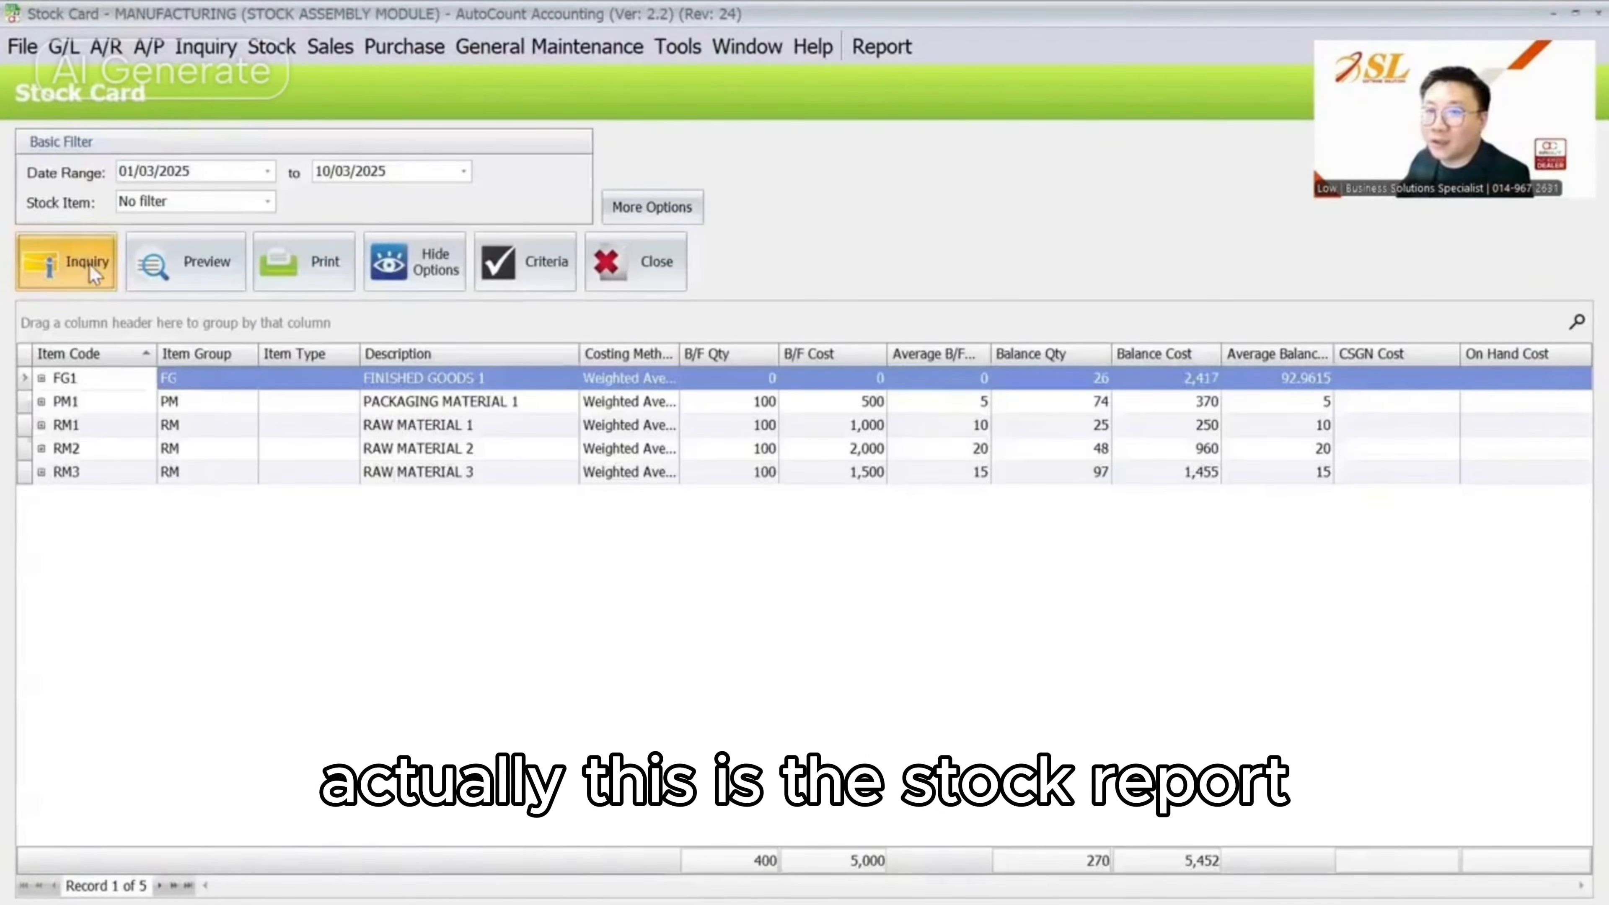
{"action": "left_click", "coordinate": [42, 471]}
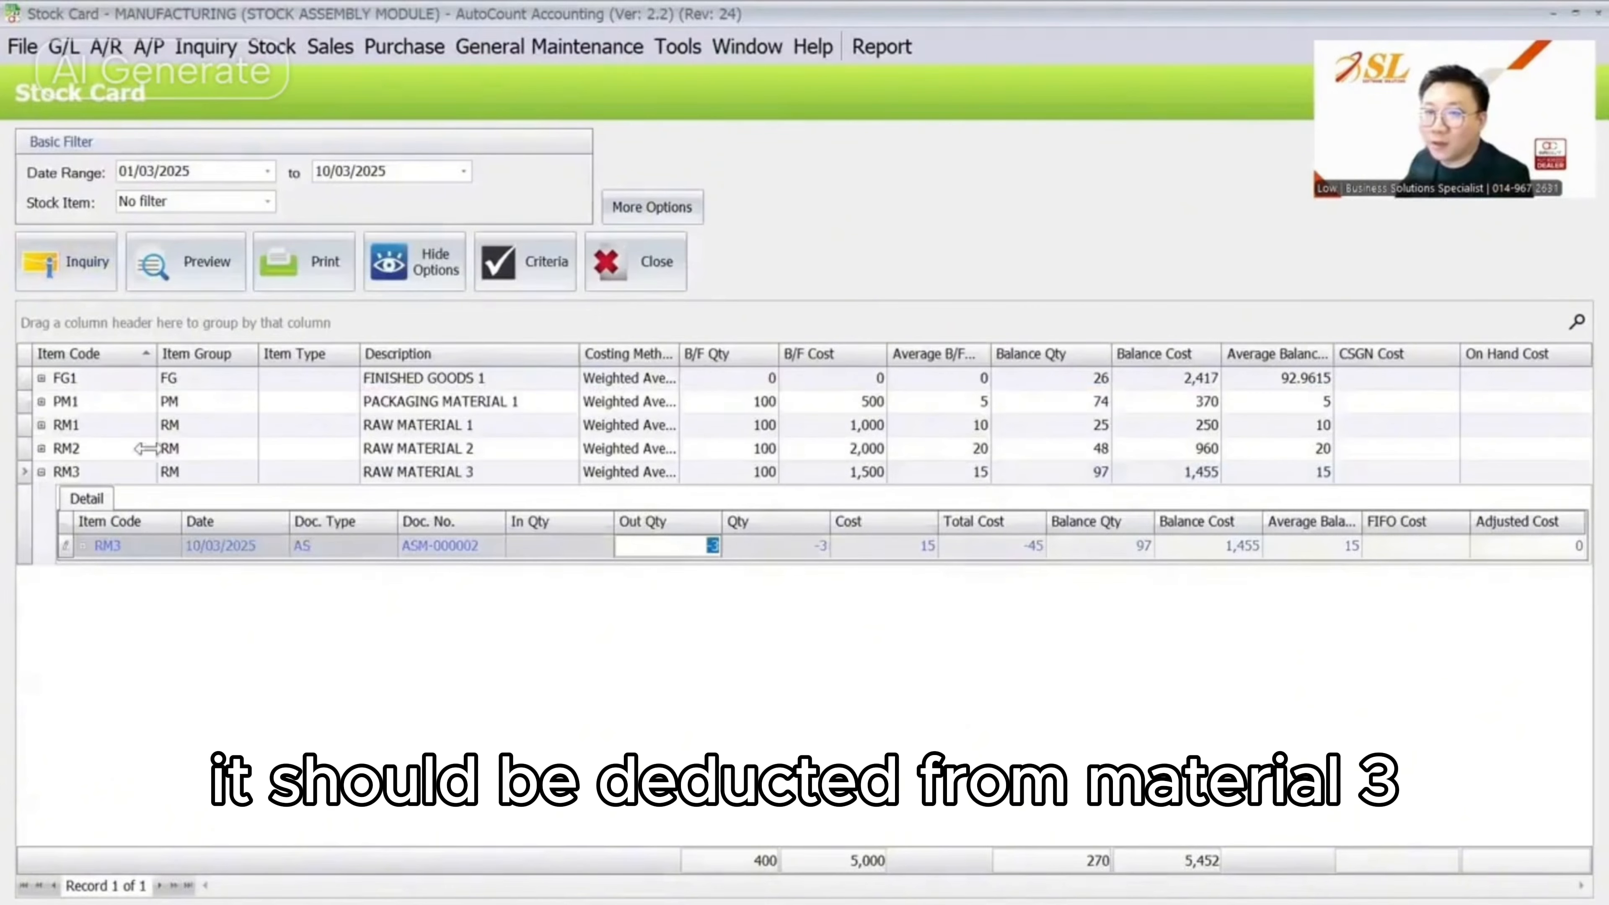
{"action": "left_click", "coordinate": [42, 424]}
{"action": "left_click", "coordinate": [42, 529]}
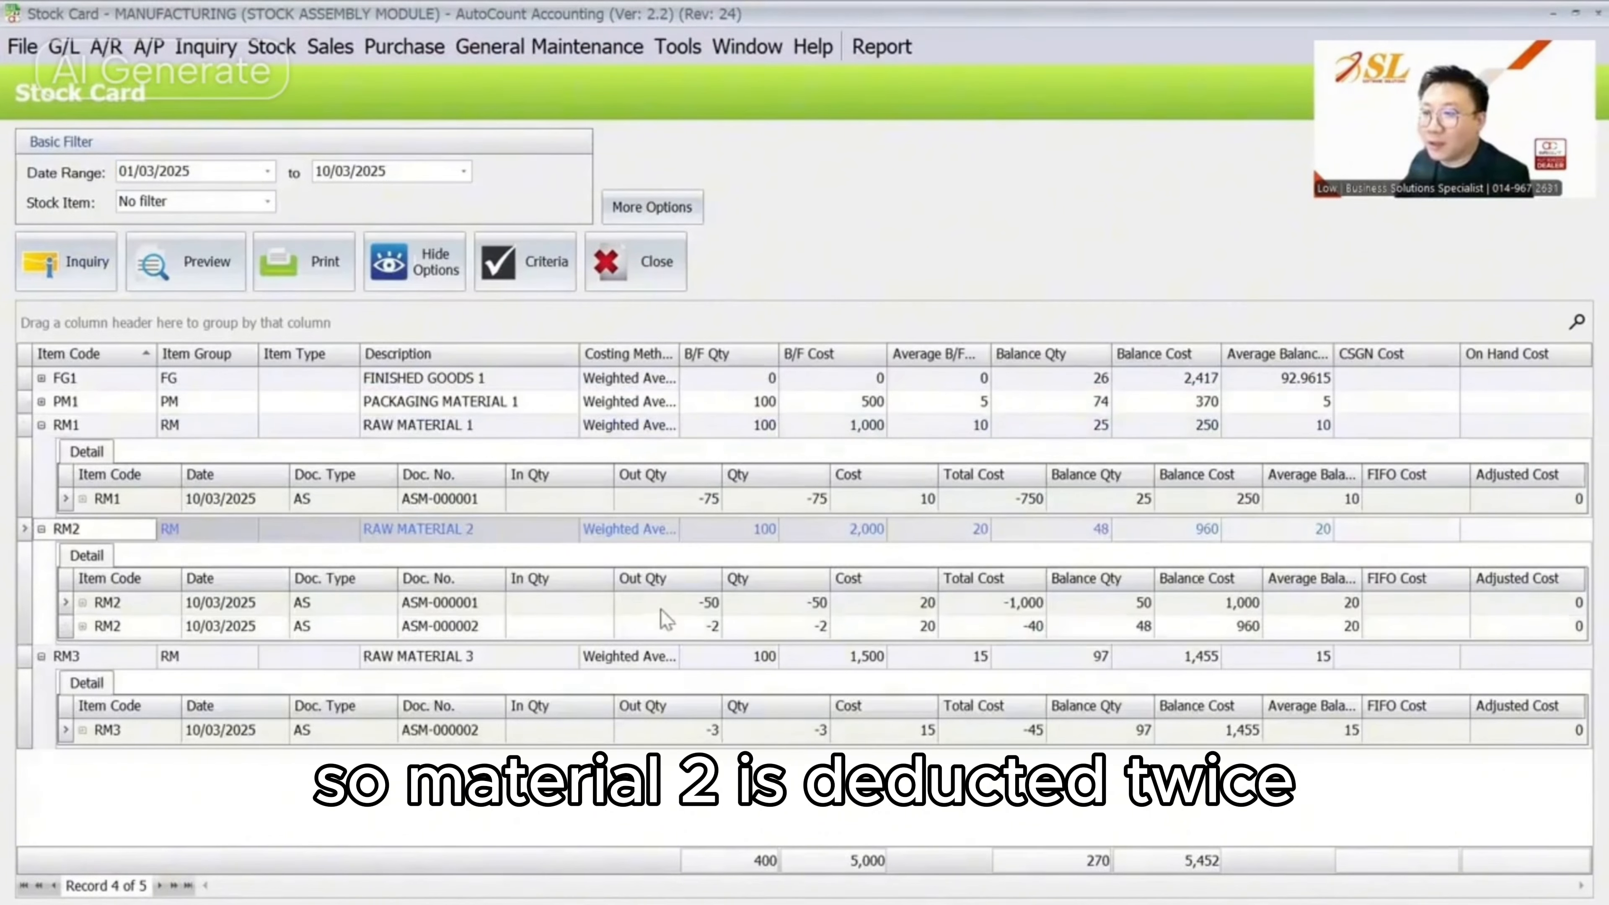
{"action": "left_click", "coordinate": [687, 605]}
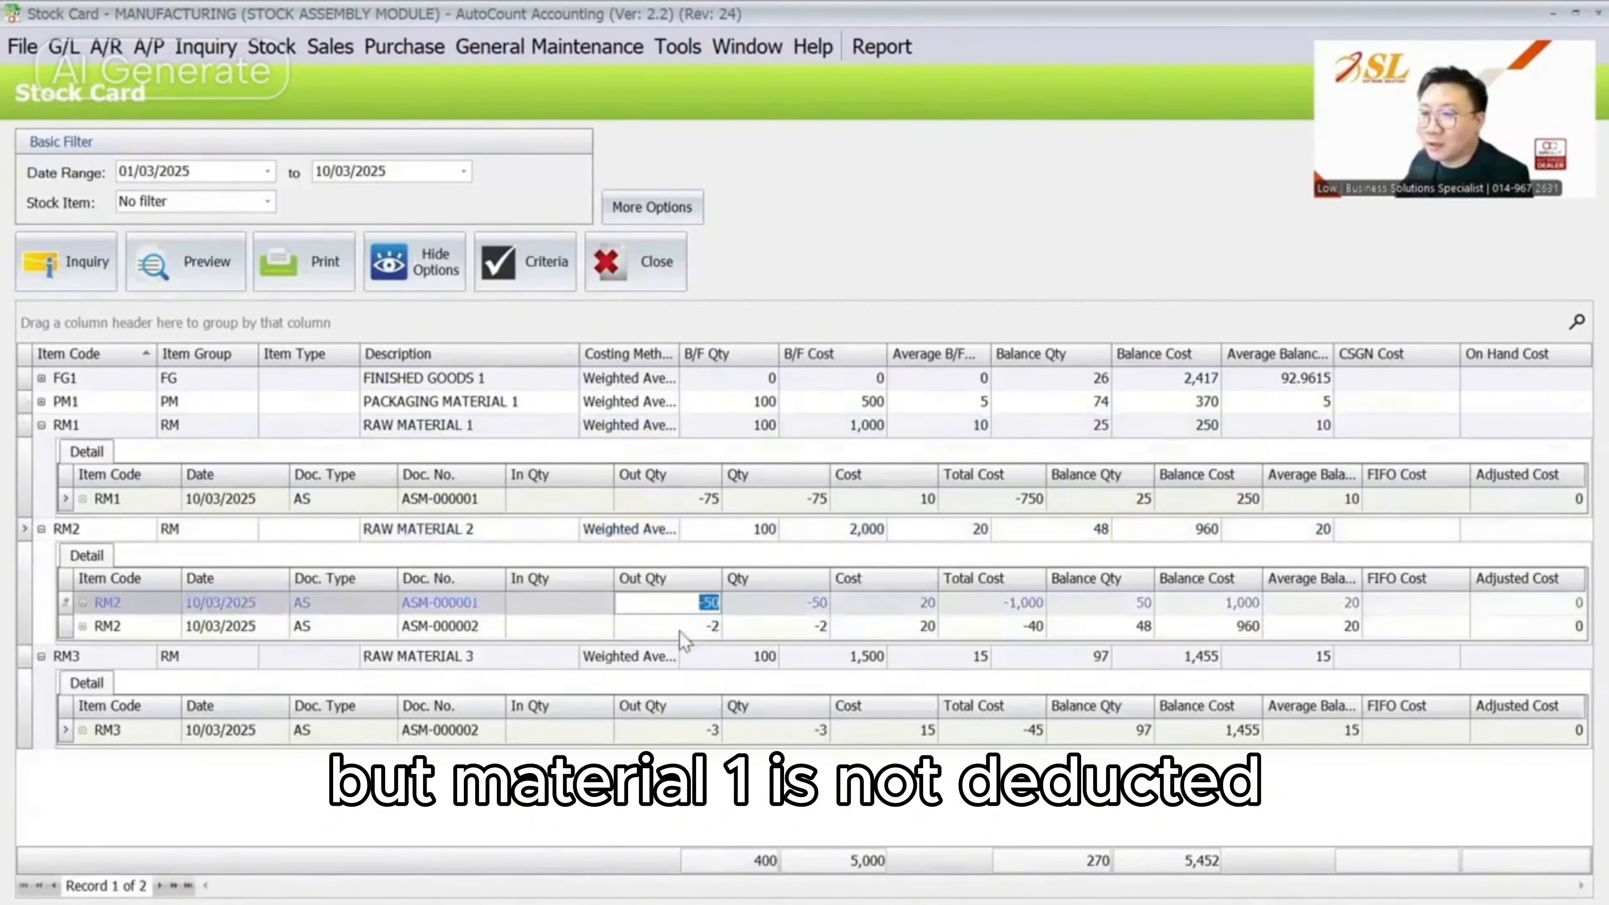
{"action": "left_click", "coordinate": [618, 502]}
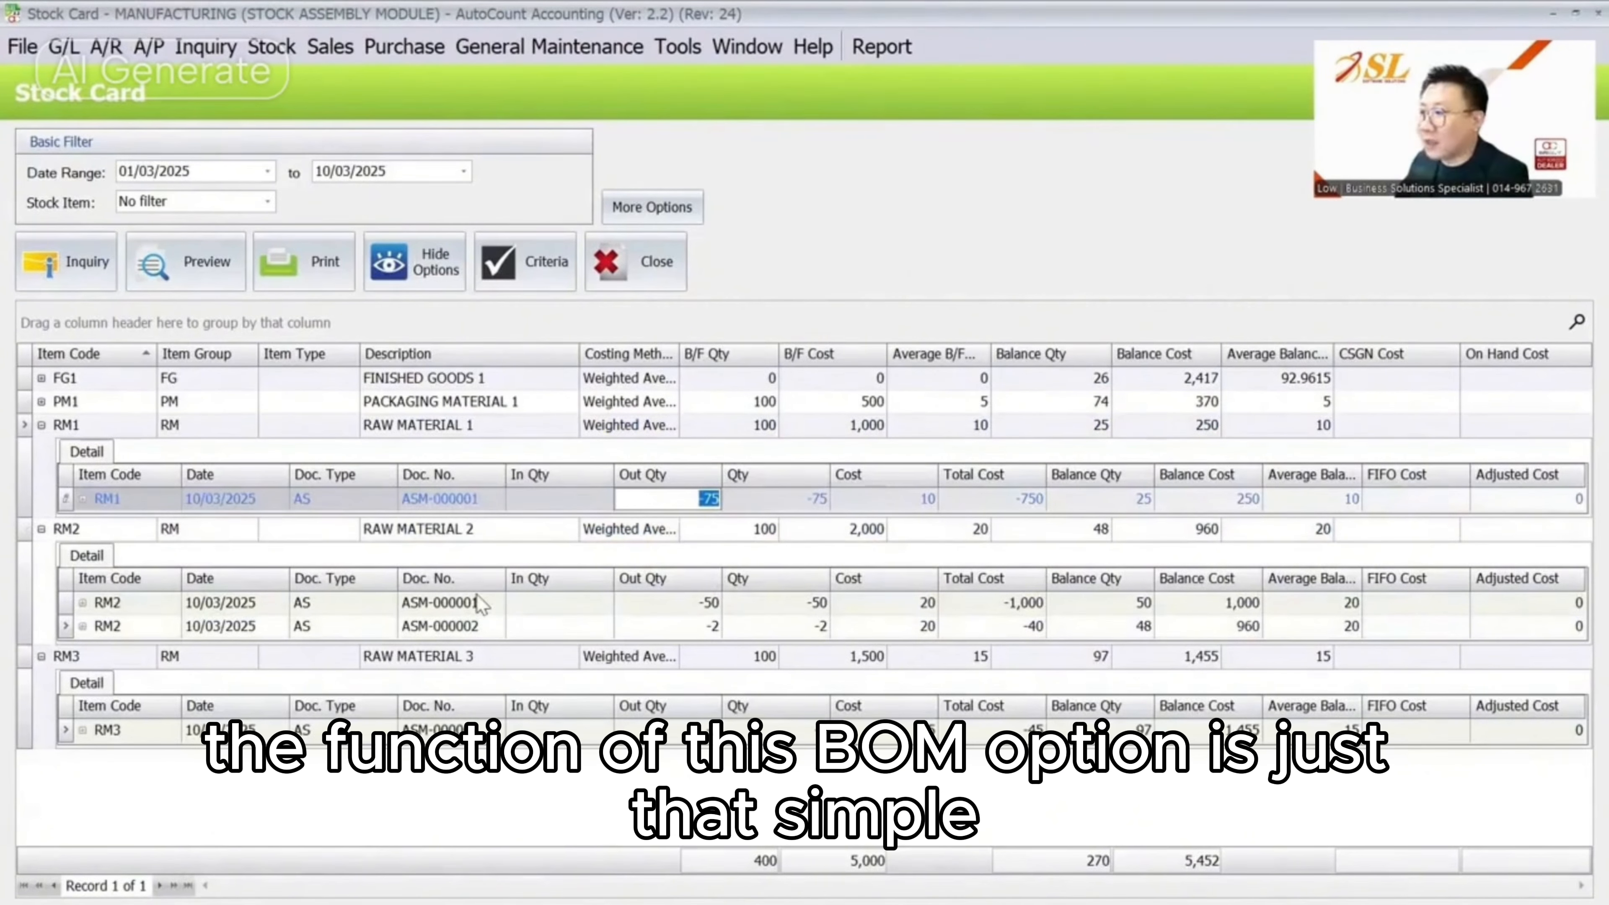
{"action": "key", "text": "alt+Tab"}
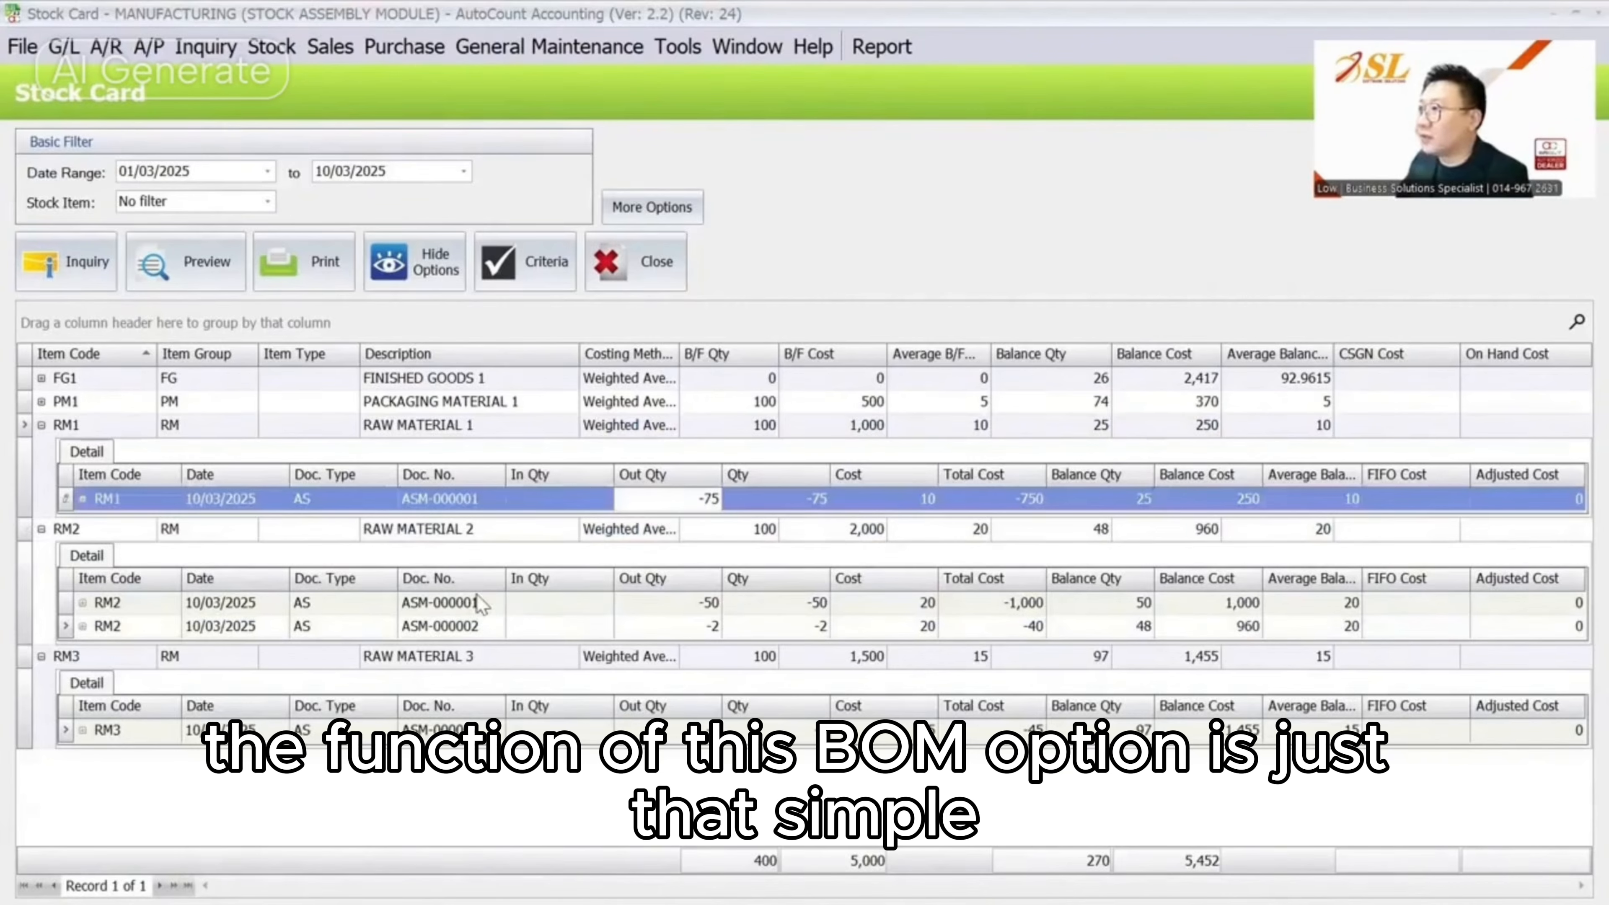
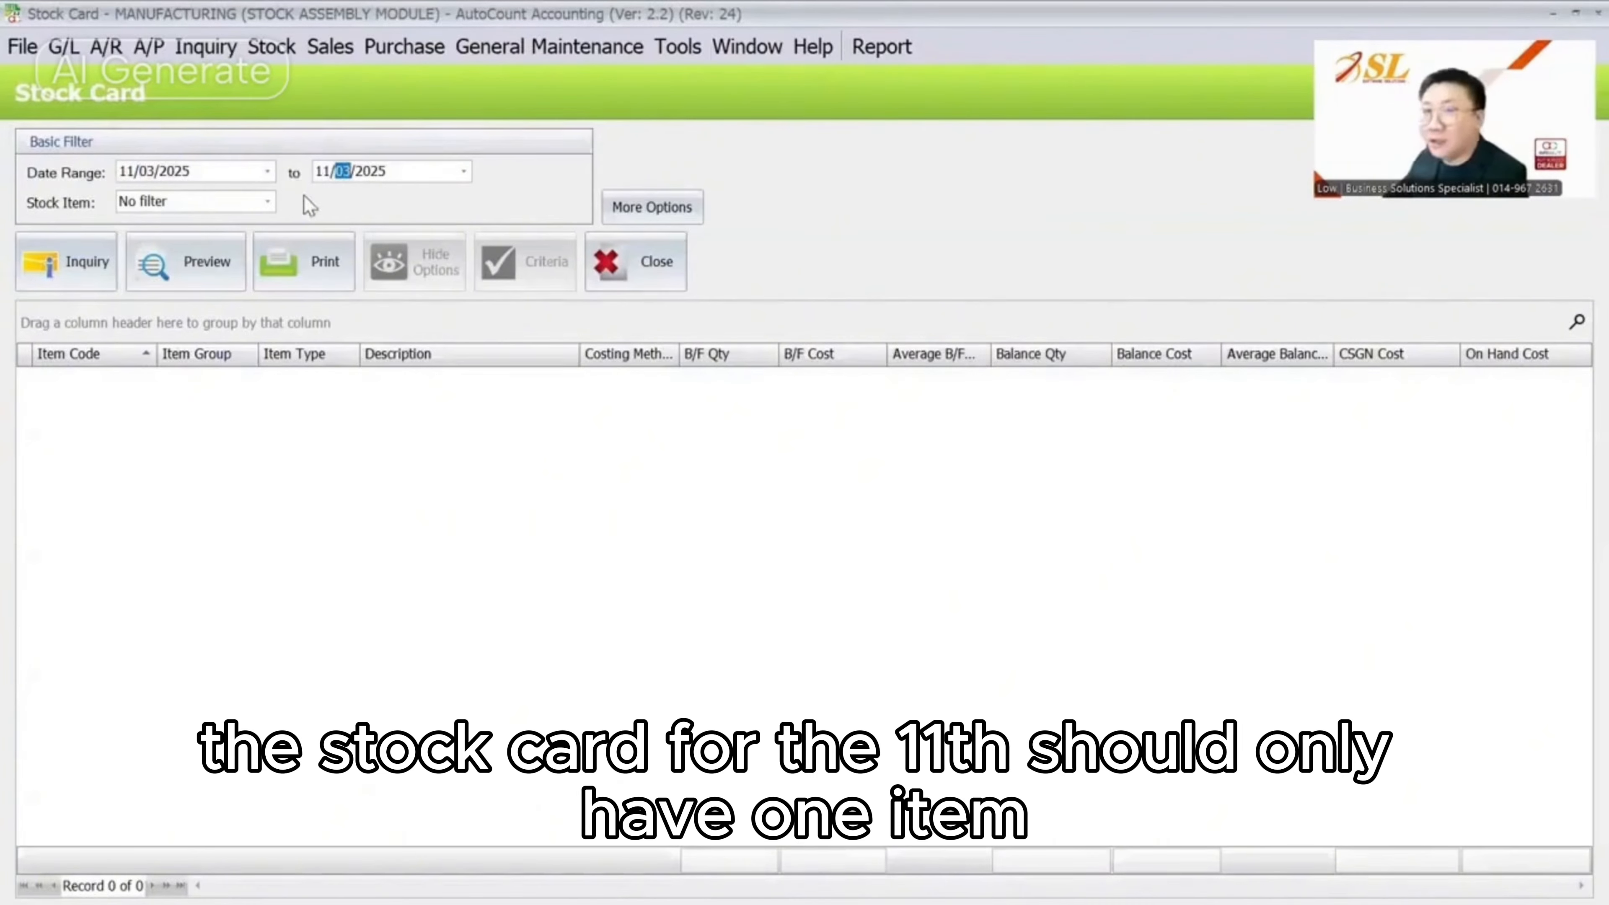
Run the Stock Card inquiry for 11/03/2025 and preview it with the Stock Card with Adj Qty report to review the movements
{"action": "left_click", "coordinate": [67, 261]}
{"action": "left_click", "coordinate": [185, 261]}
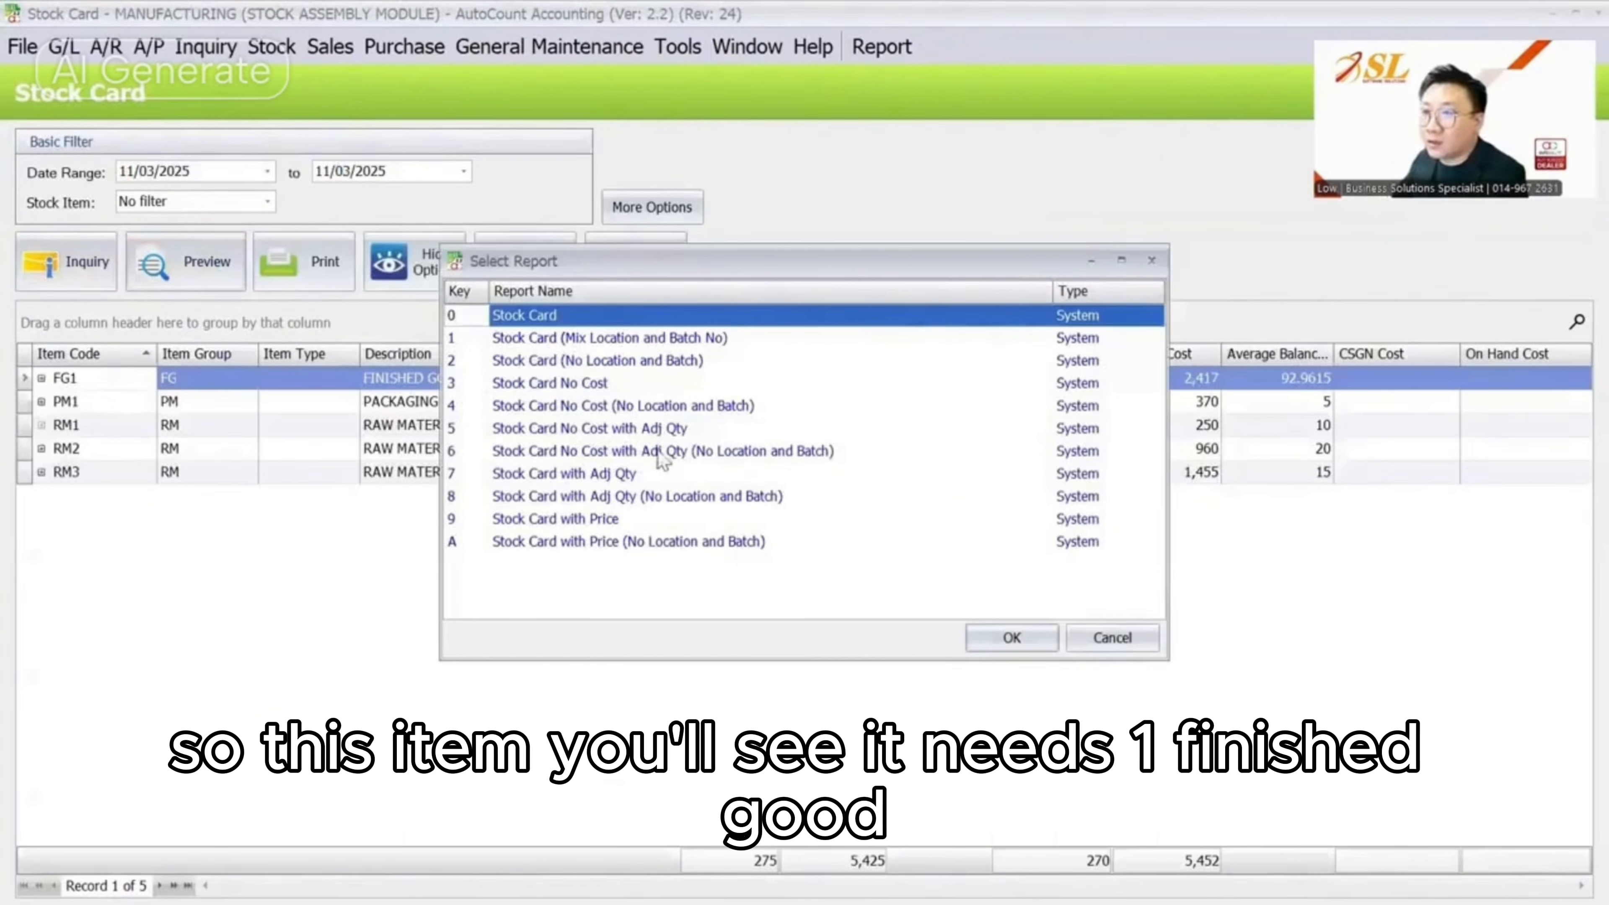
{"action": "left_click", "coordinate": [659, 473]}
{"action": "left_click", "coordinate": [991, 634]}
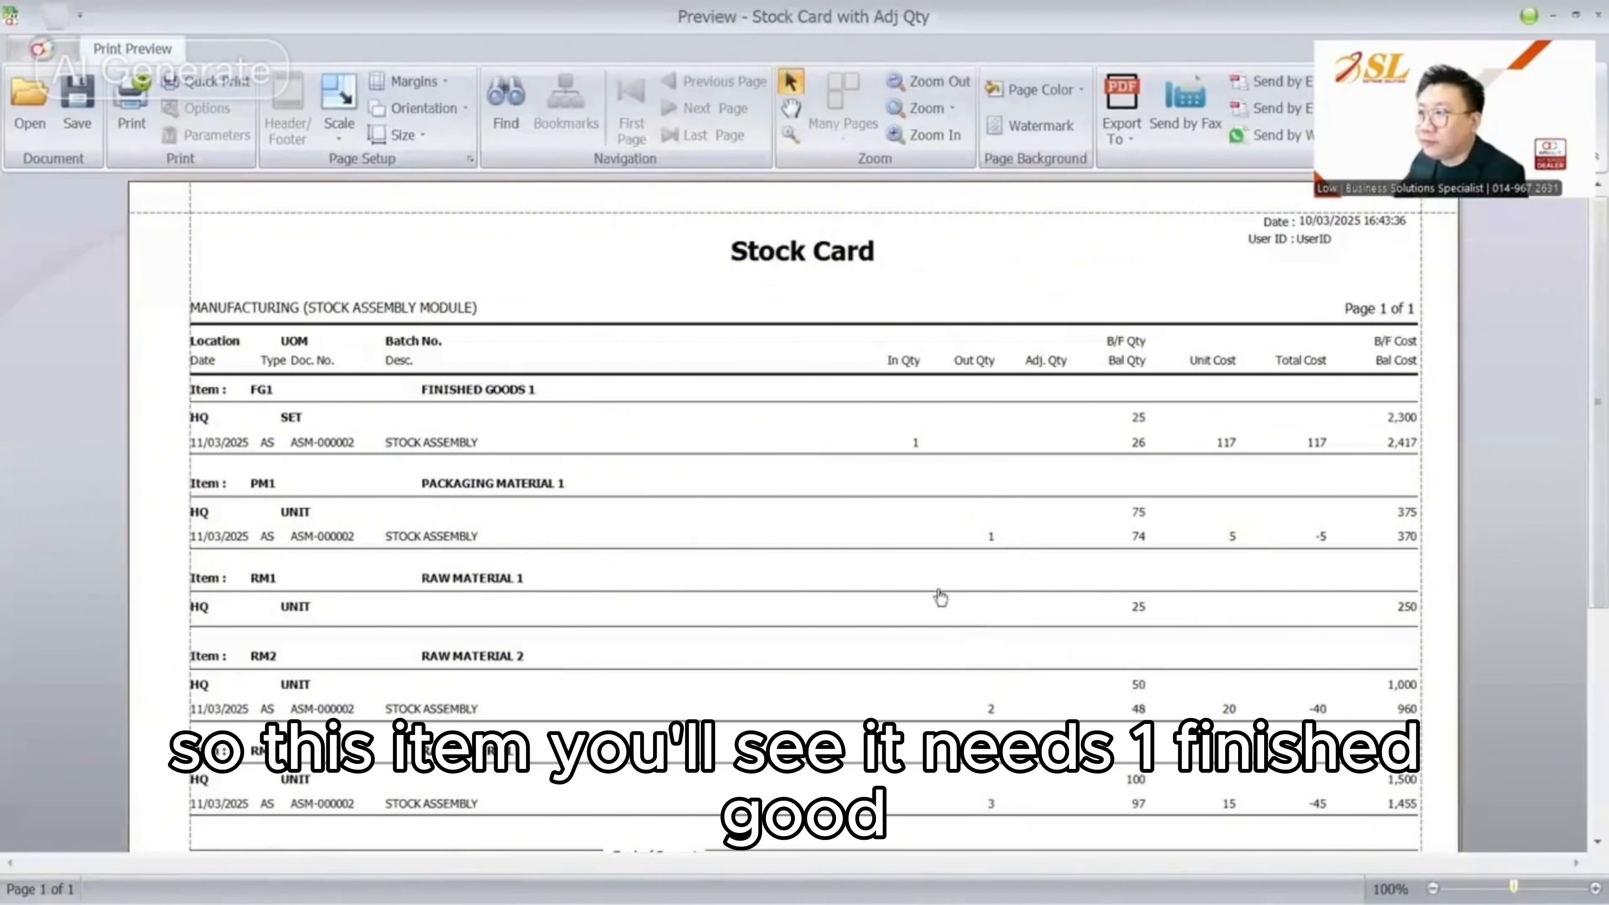
{"action": "scroll", "coordinate": [919, 332], "scroll_direction": "down", "scroll_amount": 2}
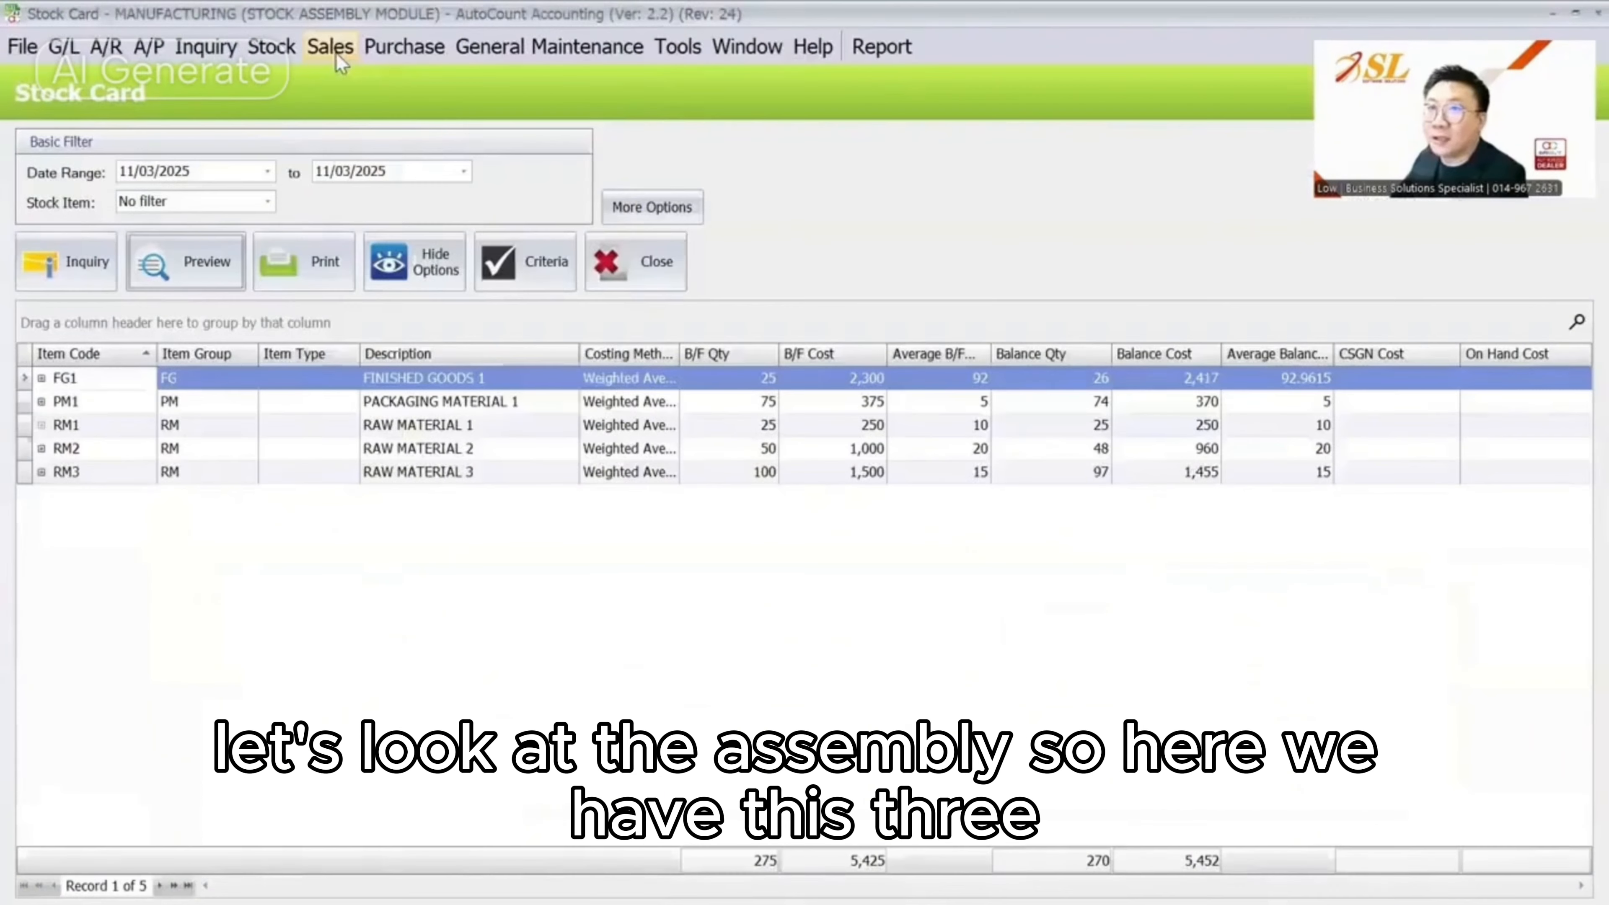
Open the FG1 stock assembly dated 11/03/2025 for editing and set the actual quantity used of RM3 to 2
{"action": "left_click", "coordinate": [272, 46]}
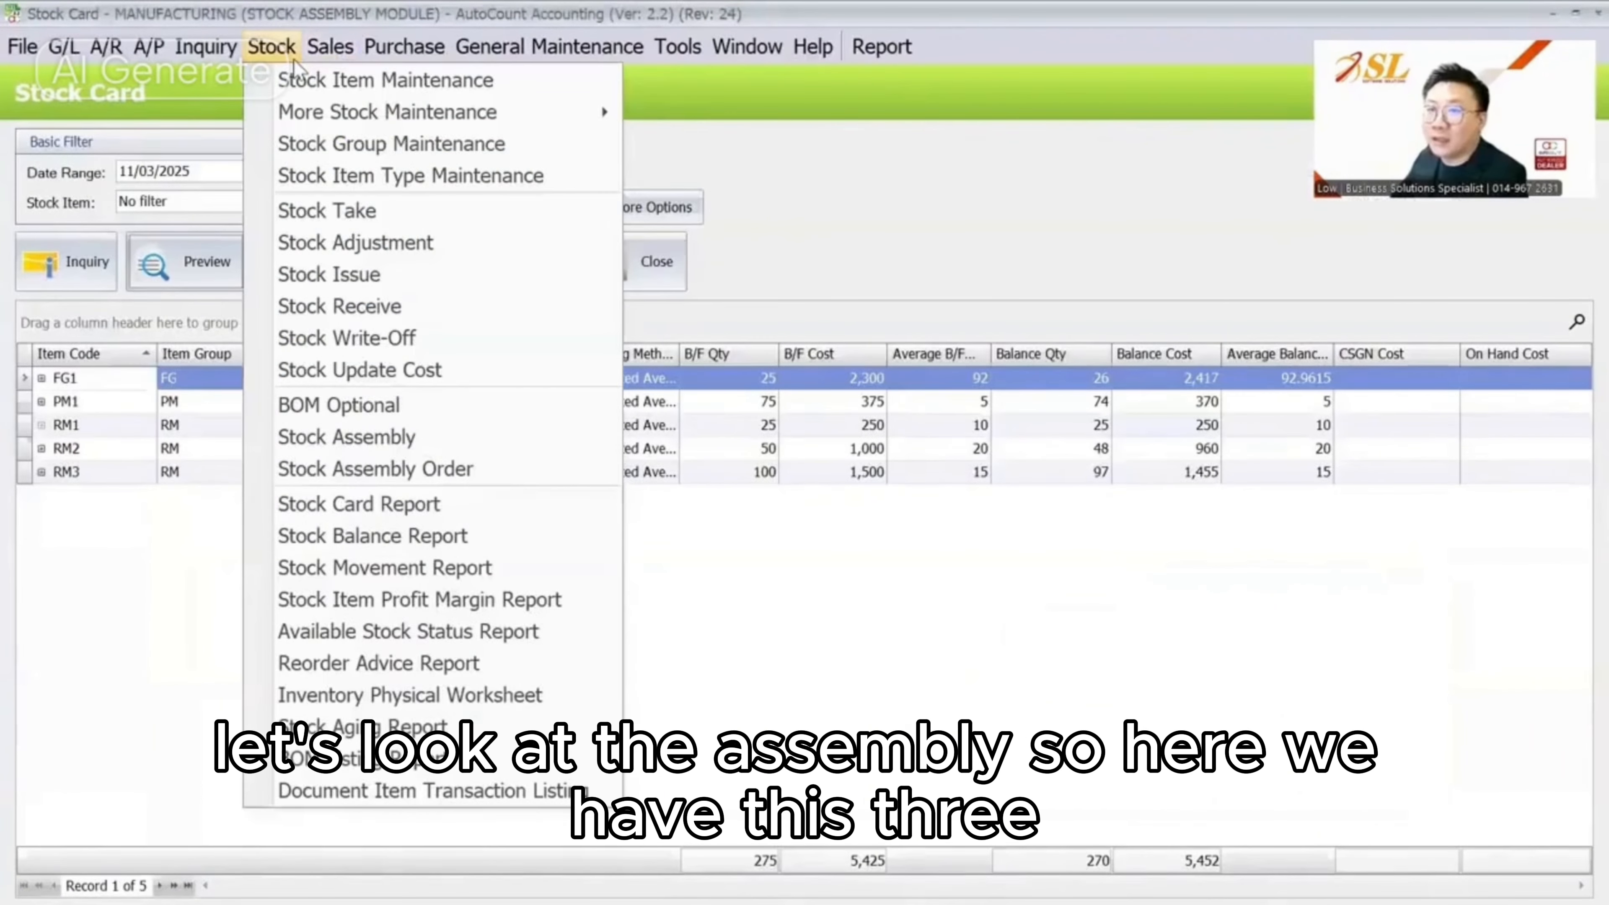
{"action": "left_click", "coordinate": [452, 443]}
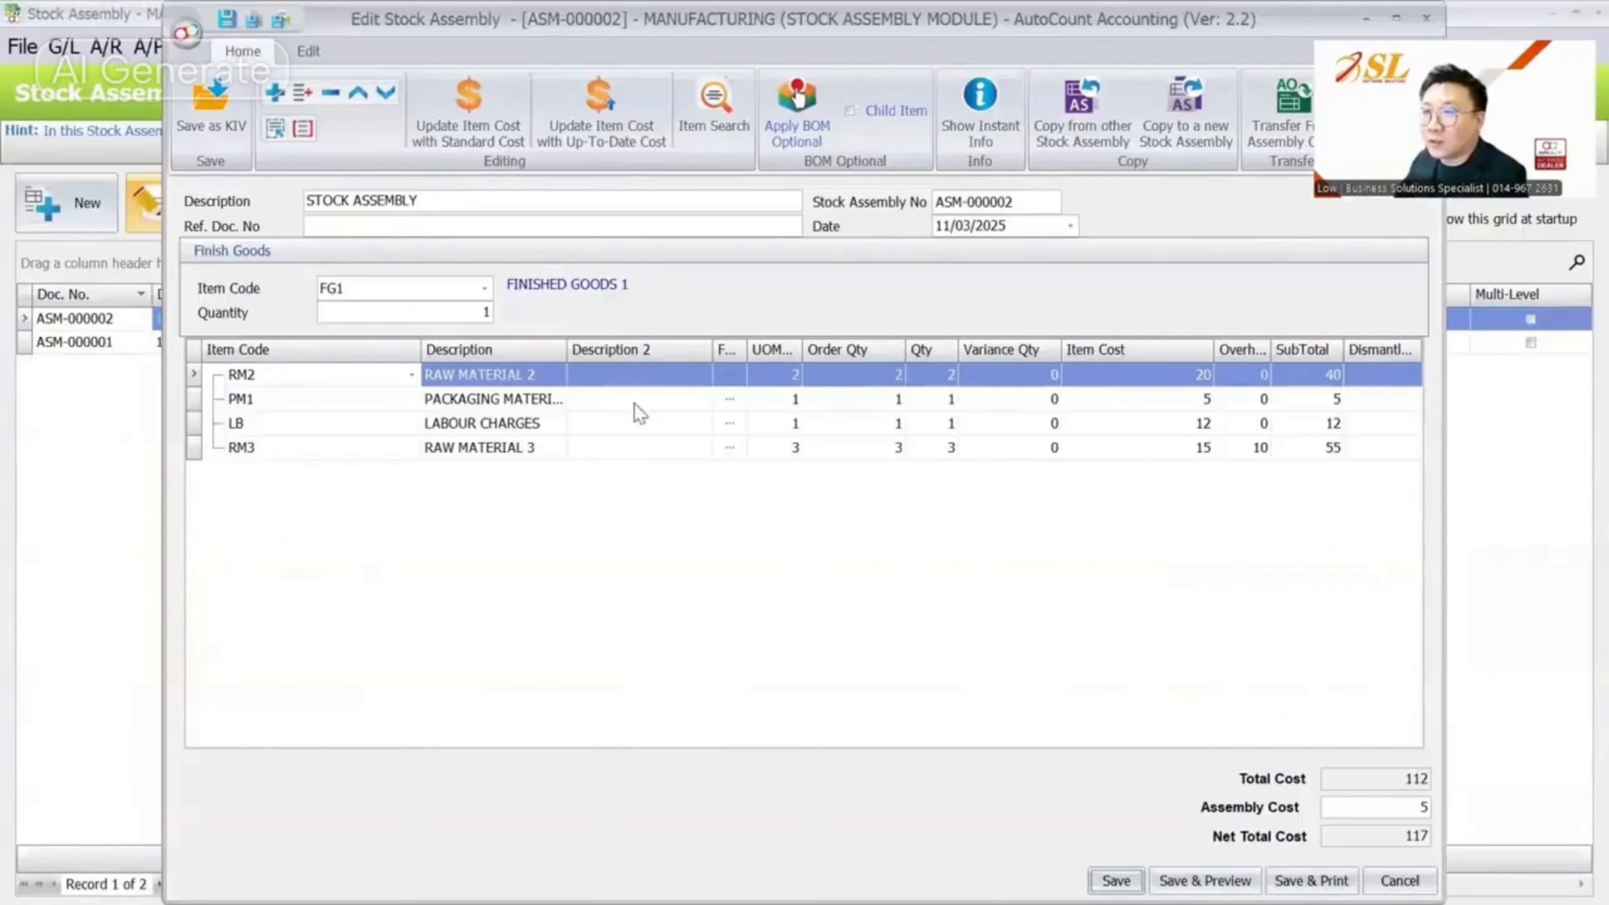
{"action": "left_click", "coordinate": [950, 447]}
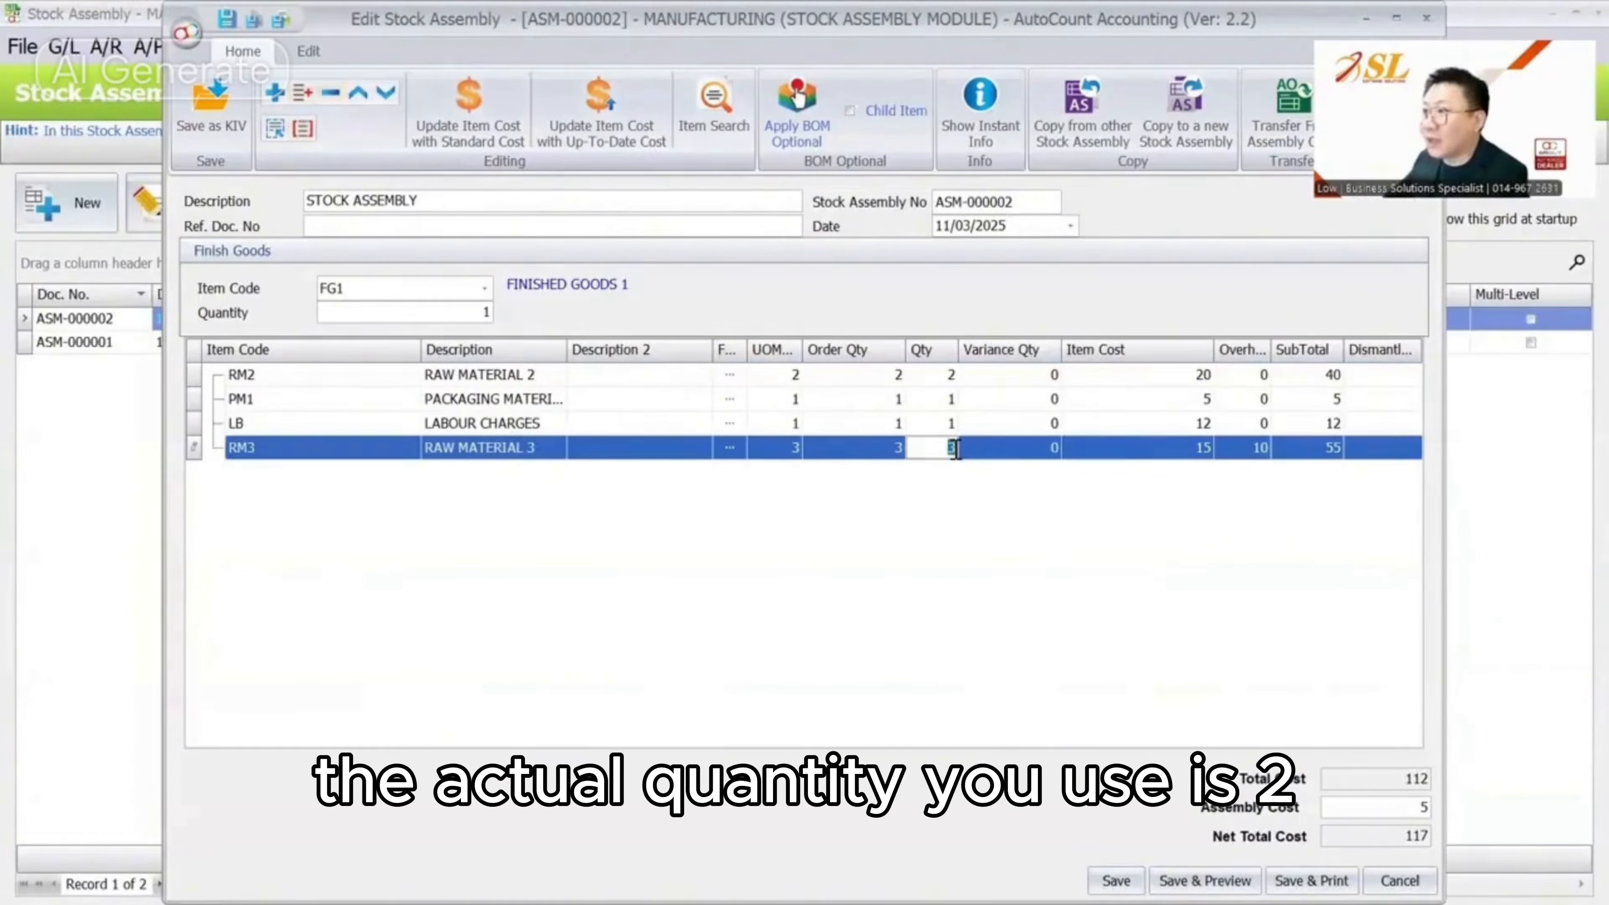
{"action": "type", "text": "2"}
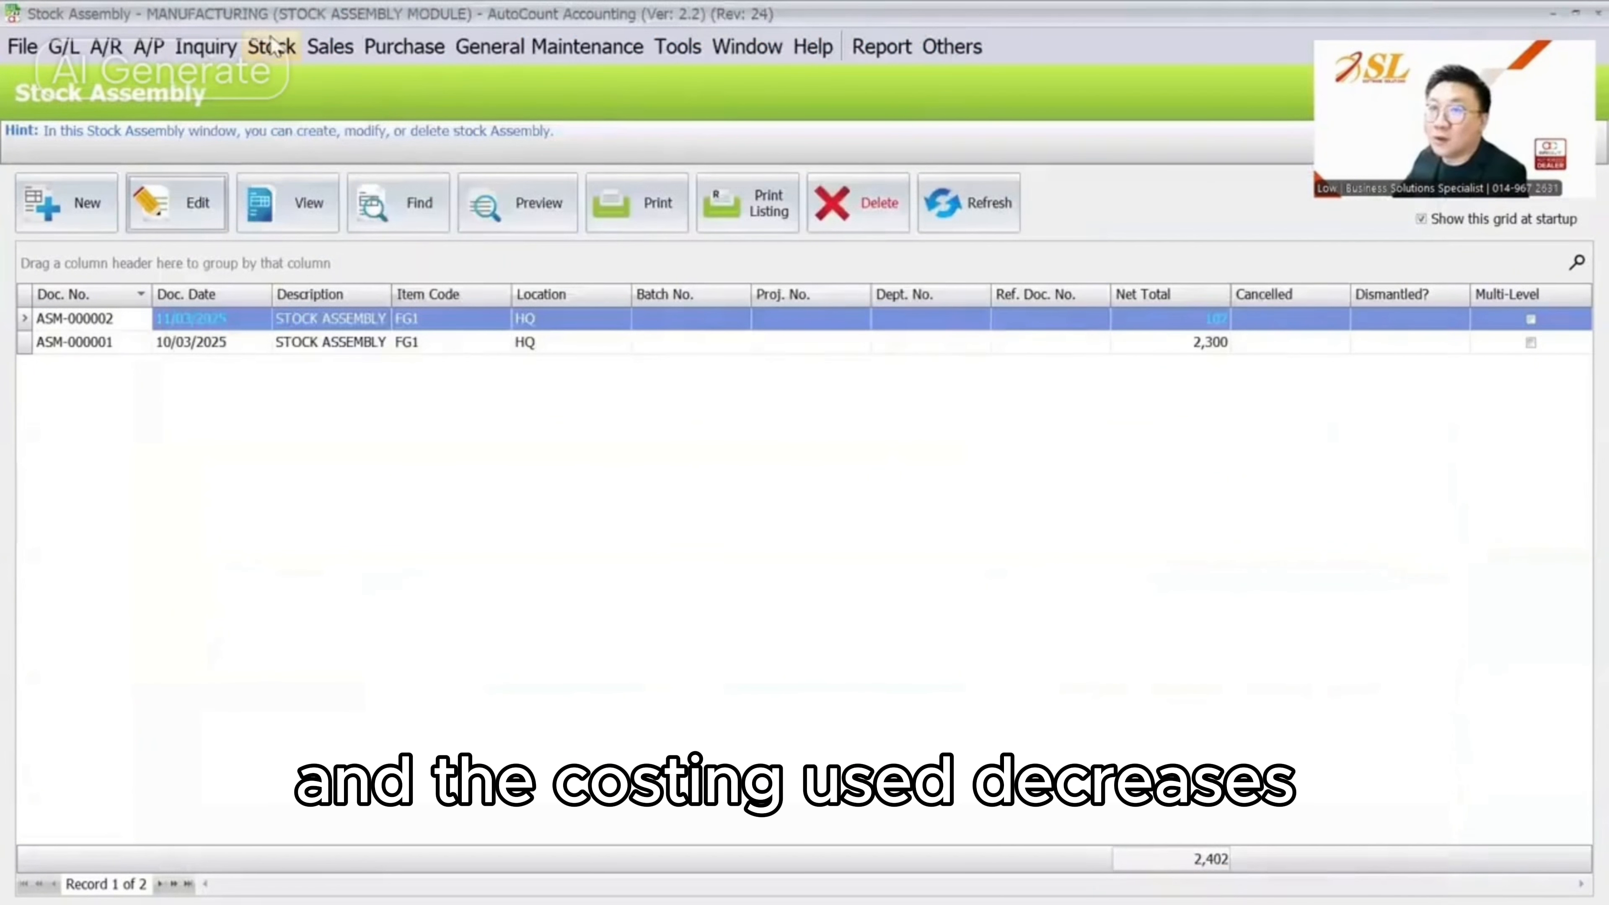
Rerun the Stock Card inquiry for 11/03/2025 and preview the Stock Card with Adj Qty report to check the RM3 usage
{"action": "left_click", "coordinate": [271, 46]}
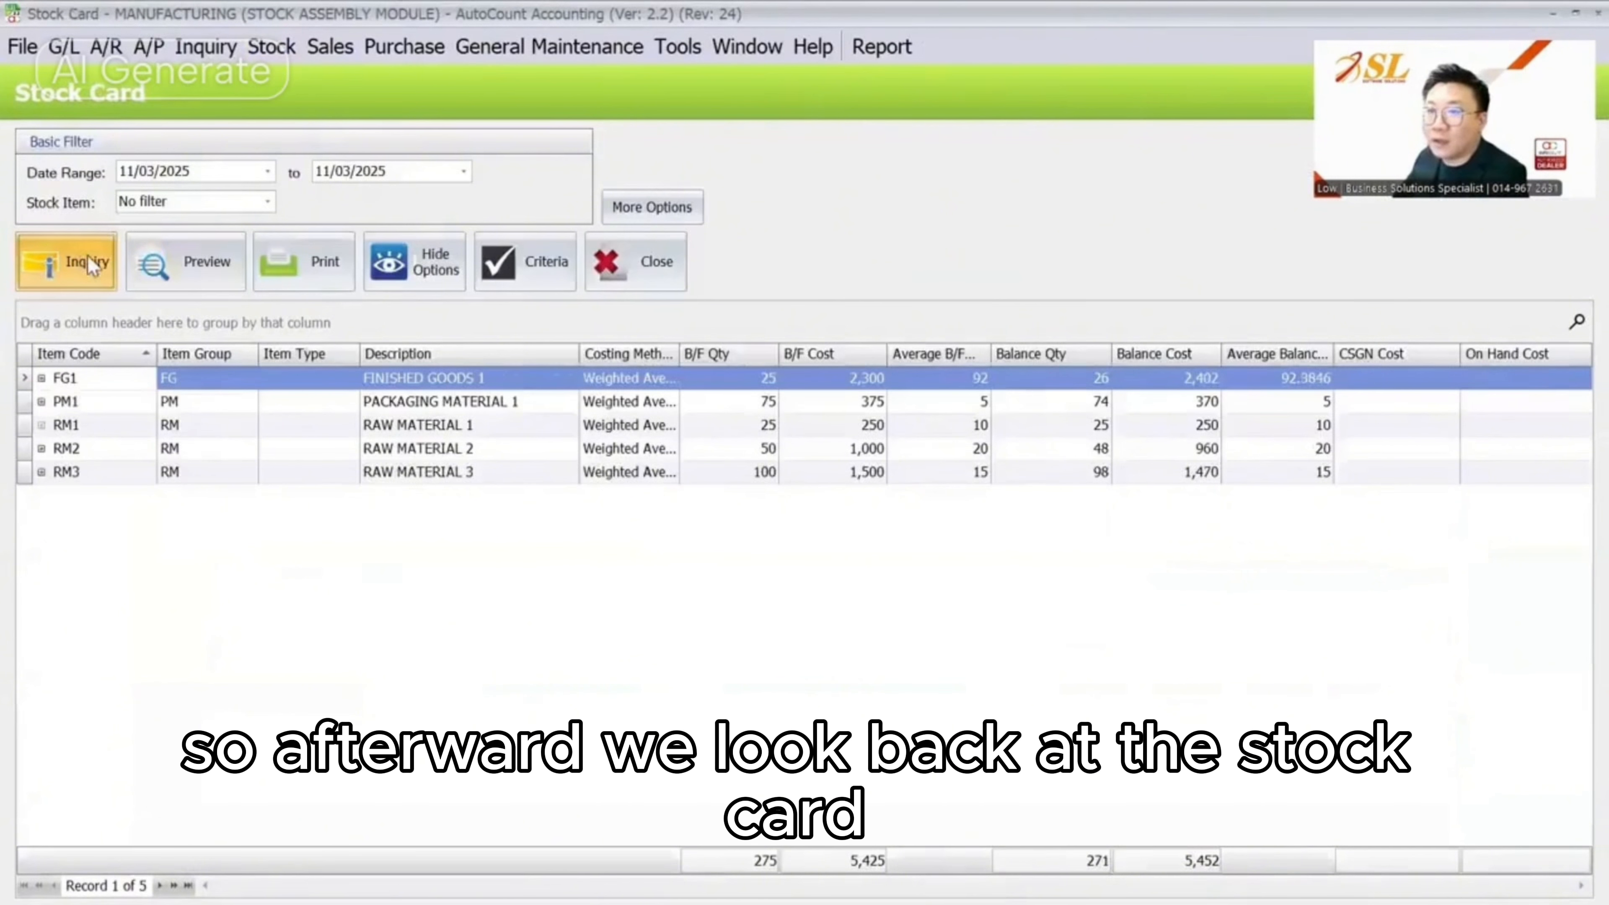
{"action": "left_click", "coordinate": [190, 261]}
{"action": "left_click", "coordinate": [786, 473]}
{"action": "left_click", "coordinate": [1012, 637]}
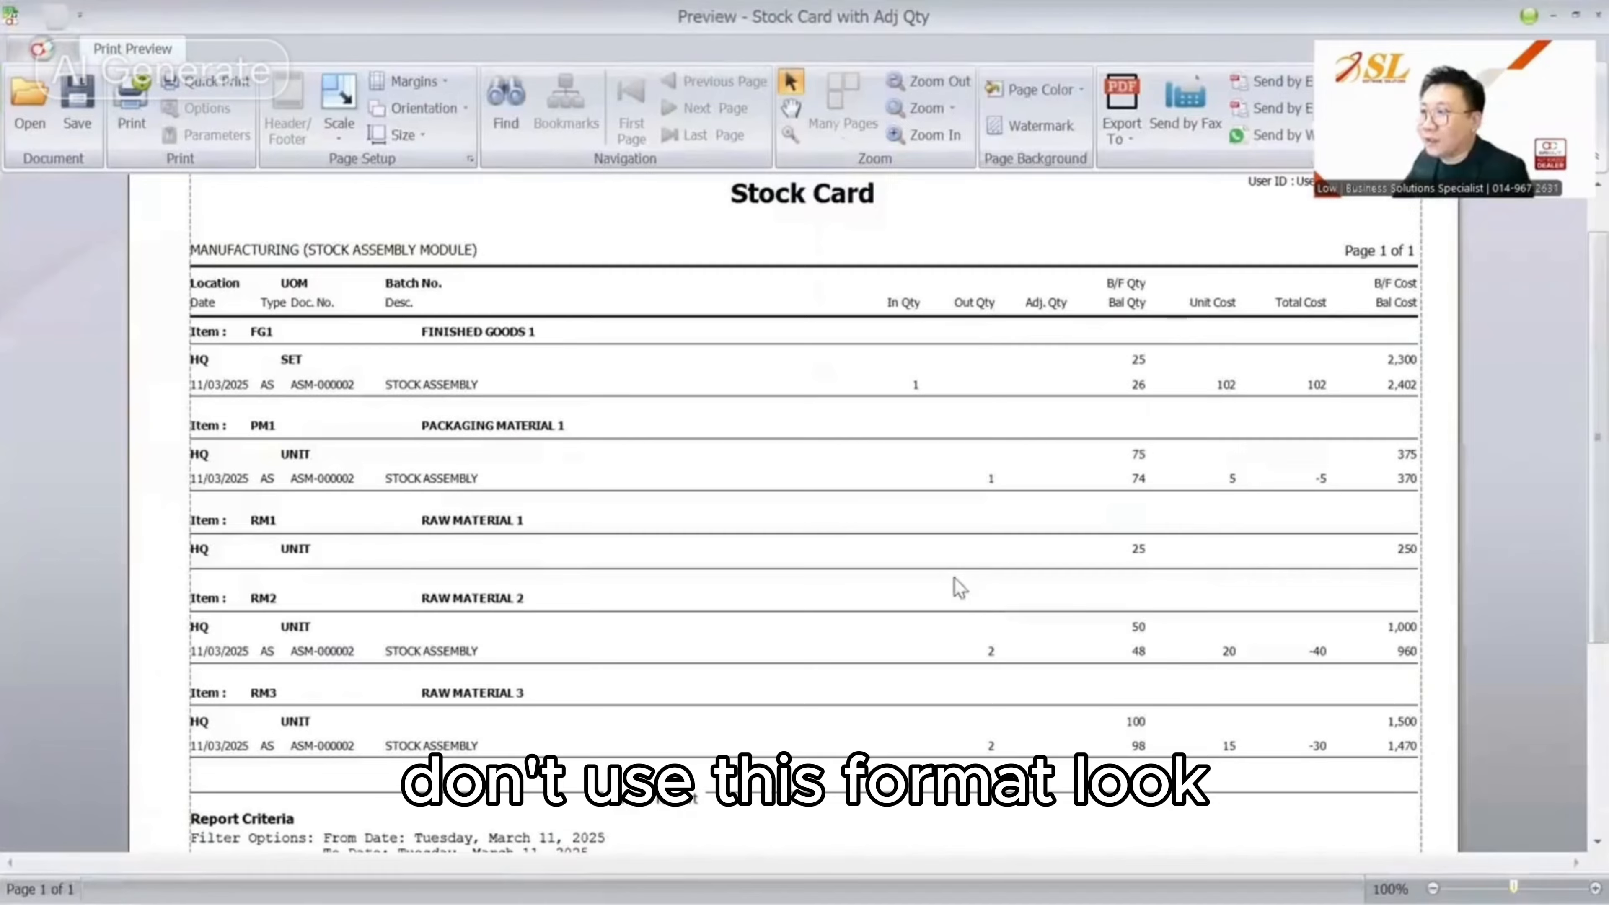
{"action": "scroll", "coordinate": [913, 330], "scroll_direction": "down", "scroll_amount": 1}
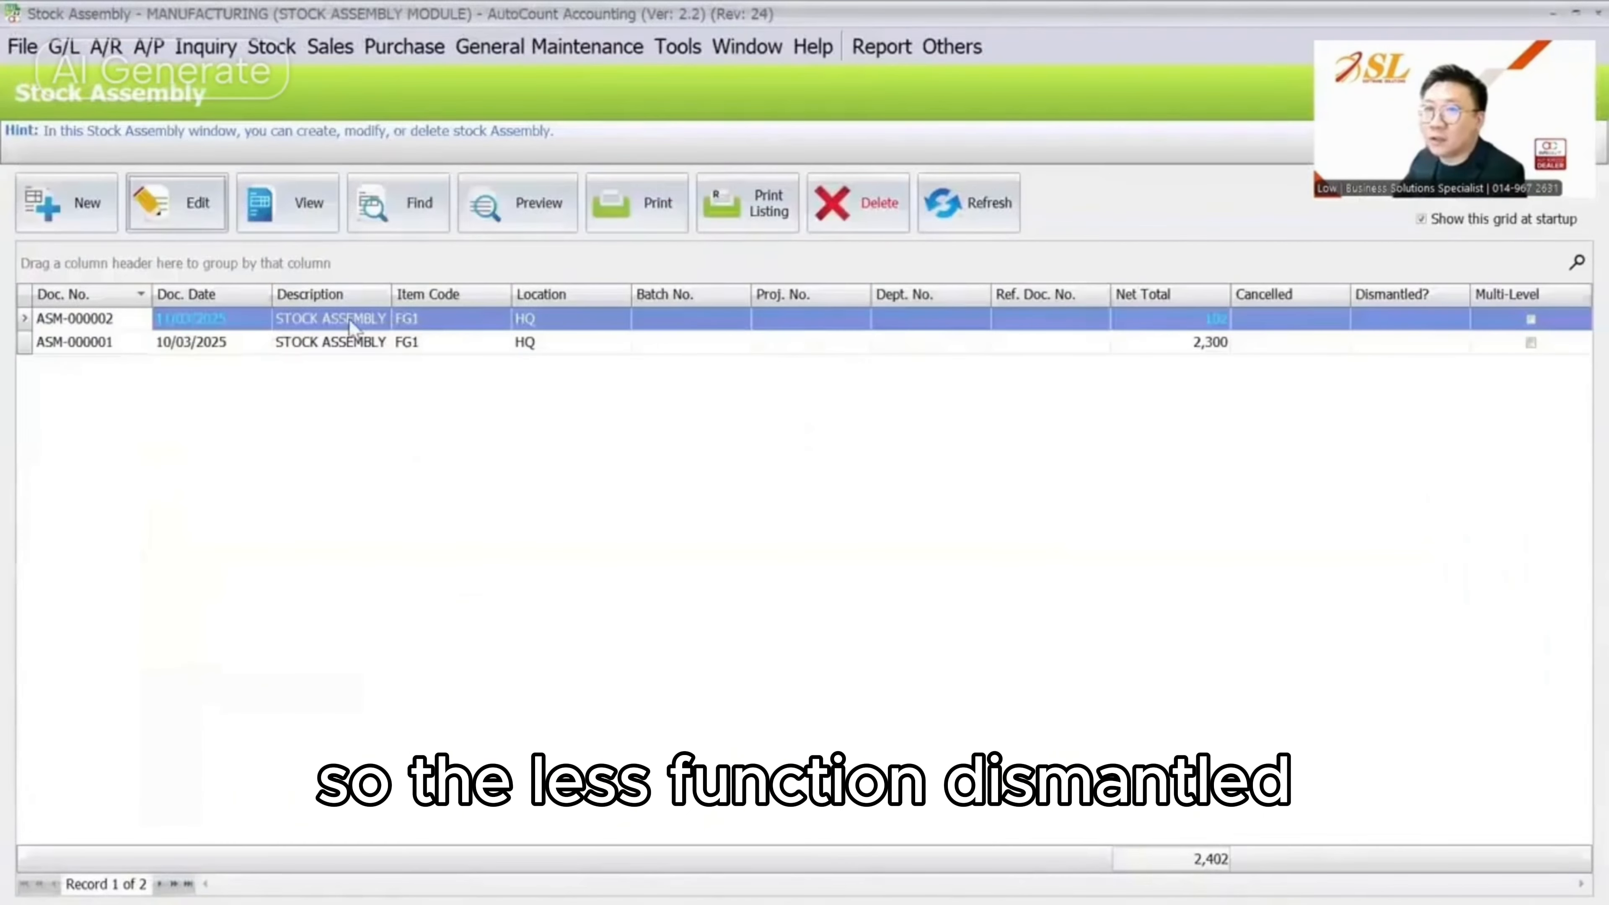
Run the Stock Card inquiry for 10/03/2025 and preview it with the Stock Card with Adj Qty report to review material usage
{"action": "left_click", "coordinate": [283, 345]}
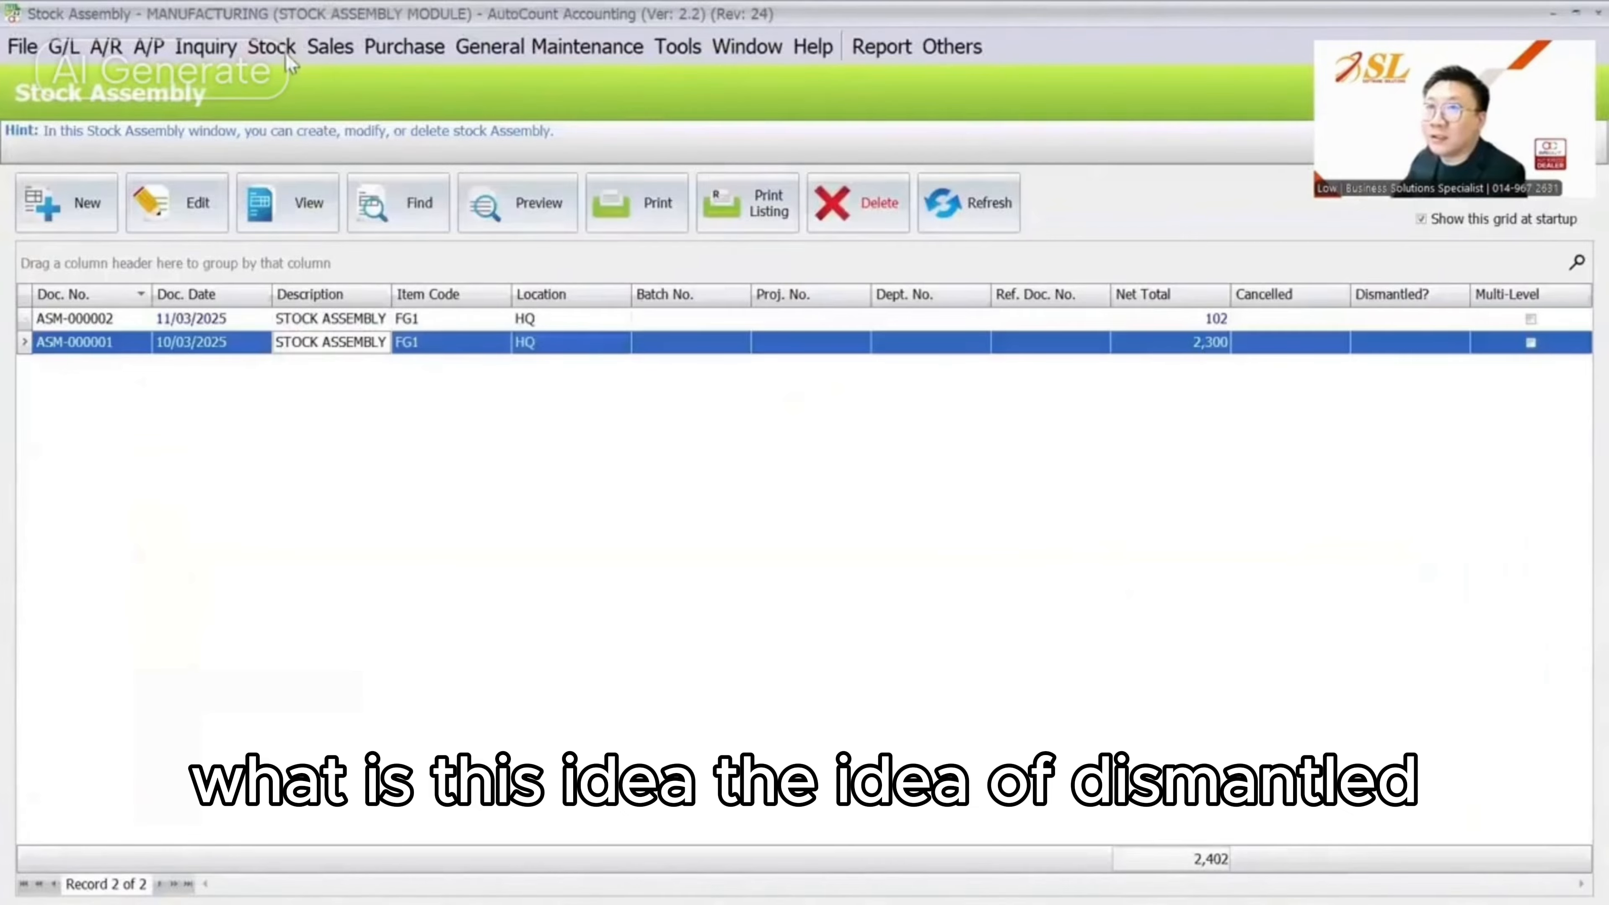
{"action": "left_click", "coordinate": [271, 46]}
{"action": "left_click", "coordinate": [412, 506]}
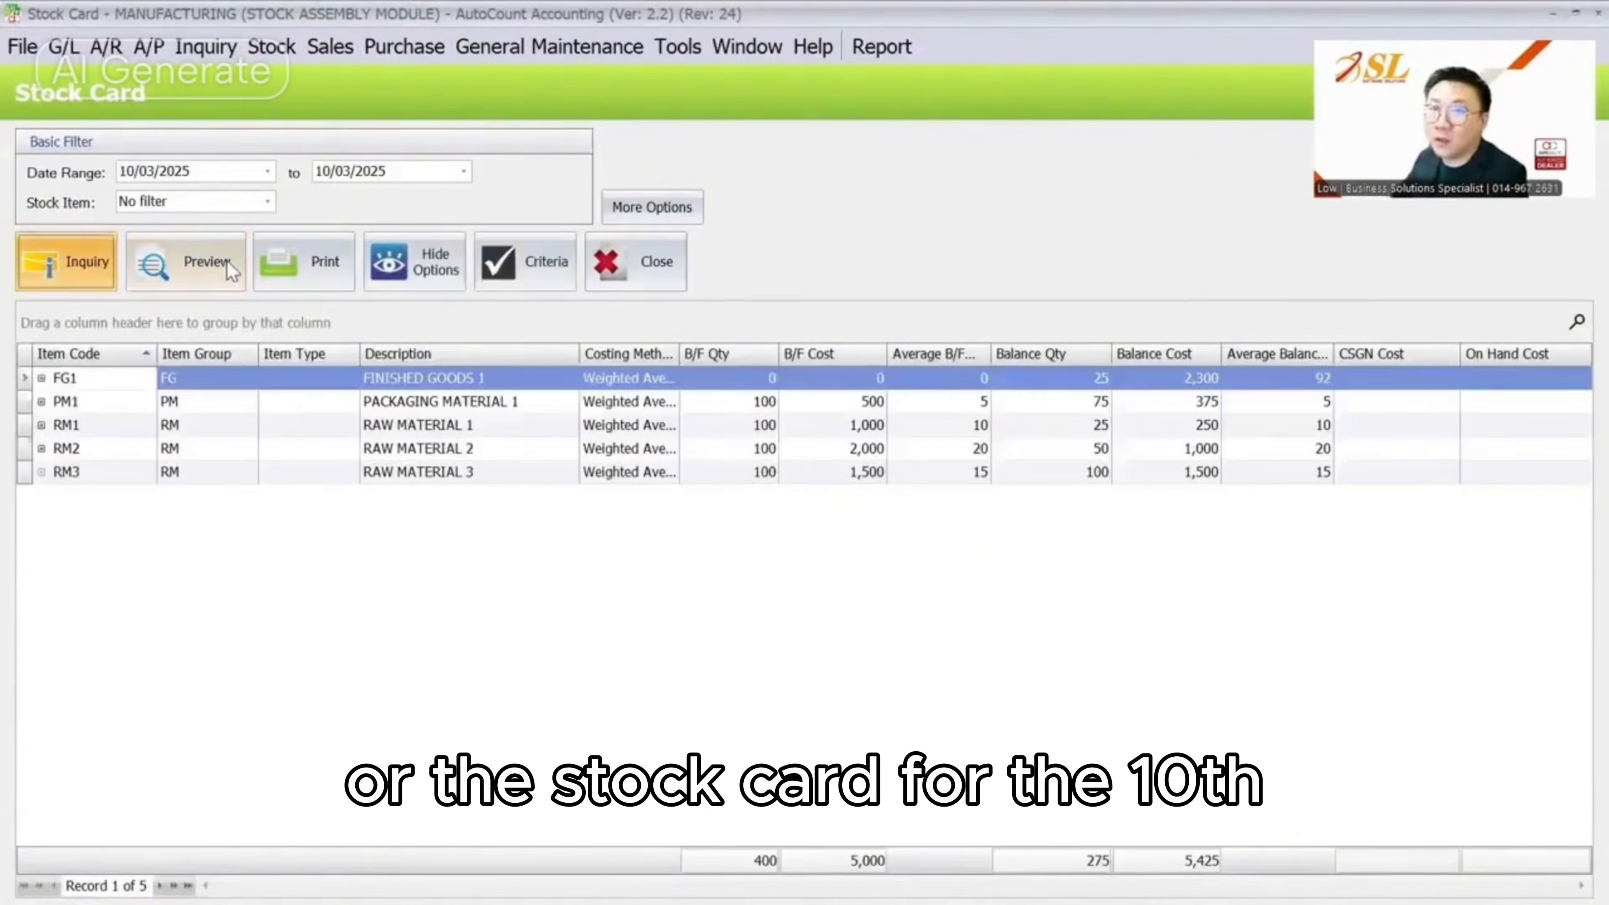
{"action": "left_click", "coordinate": [221, 262]}
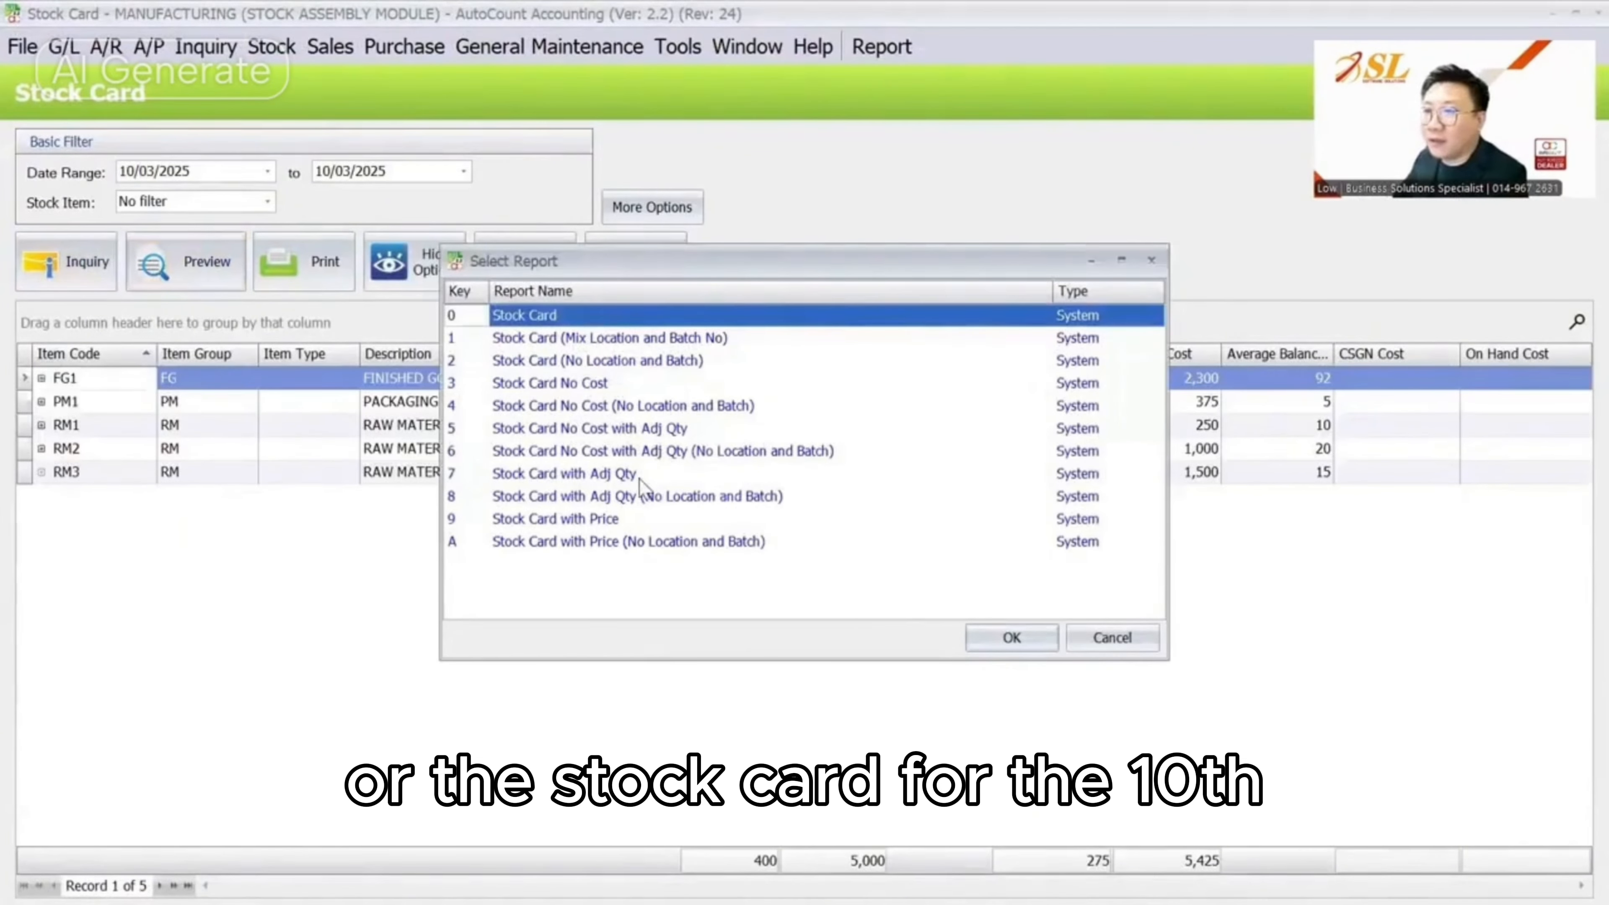
{"action": "left_click", "coordinate": [642, 487]}
{"action": "left_click", "coordinate": [1012, 637]}
{"action": "scroll", "coordinate": [982, 636], "scroll_direction": "down", "scroll_amount": 3}
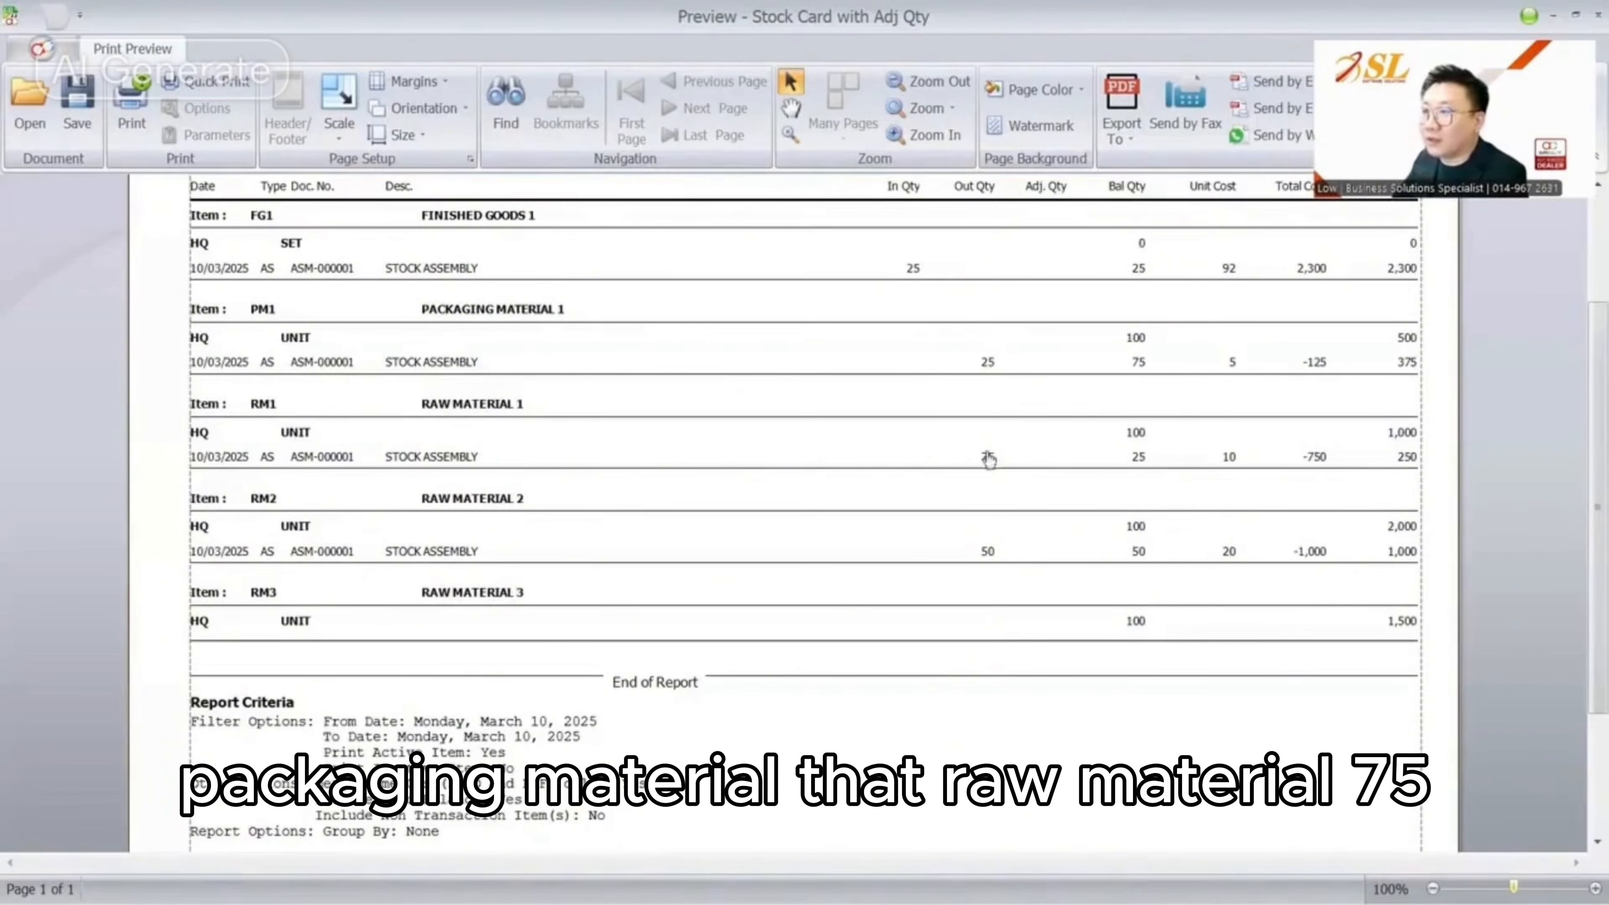
{"action": "scroll", "coordinate": [1014, 644], "scroll_direction": "up", "scroll_amount": 1}
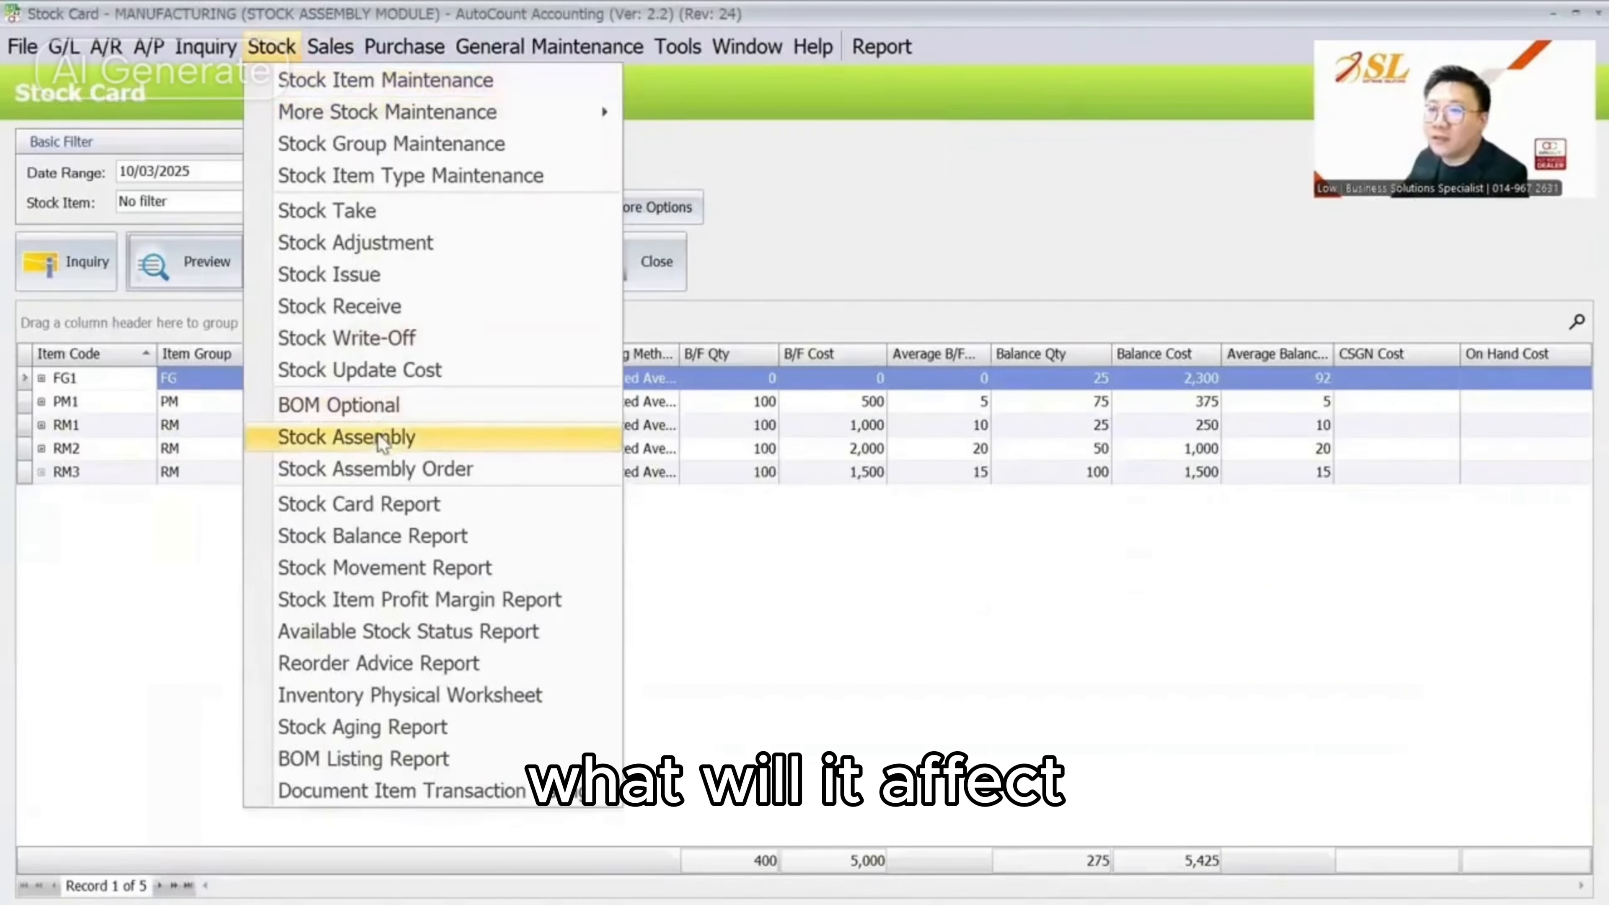
Open the FG1 stock assembly dated 10/03/2025 for editing, set the dismantled quantity of RM1 to 3 and save it
{"action": "left_click", "coordinate": [381, 437]}
{"action": "left_click", "coordinate": [167, 210]}
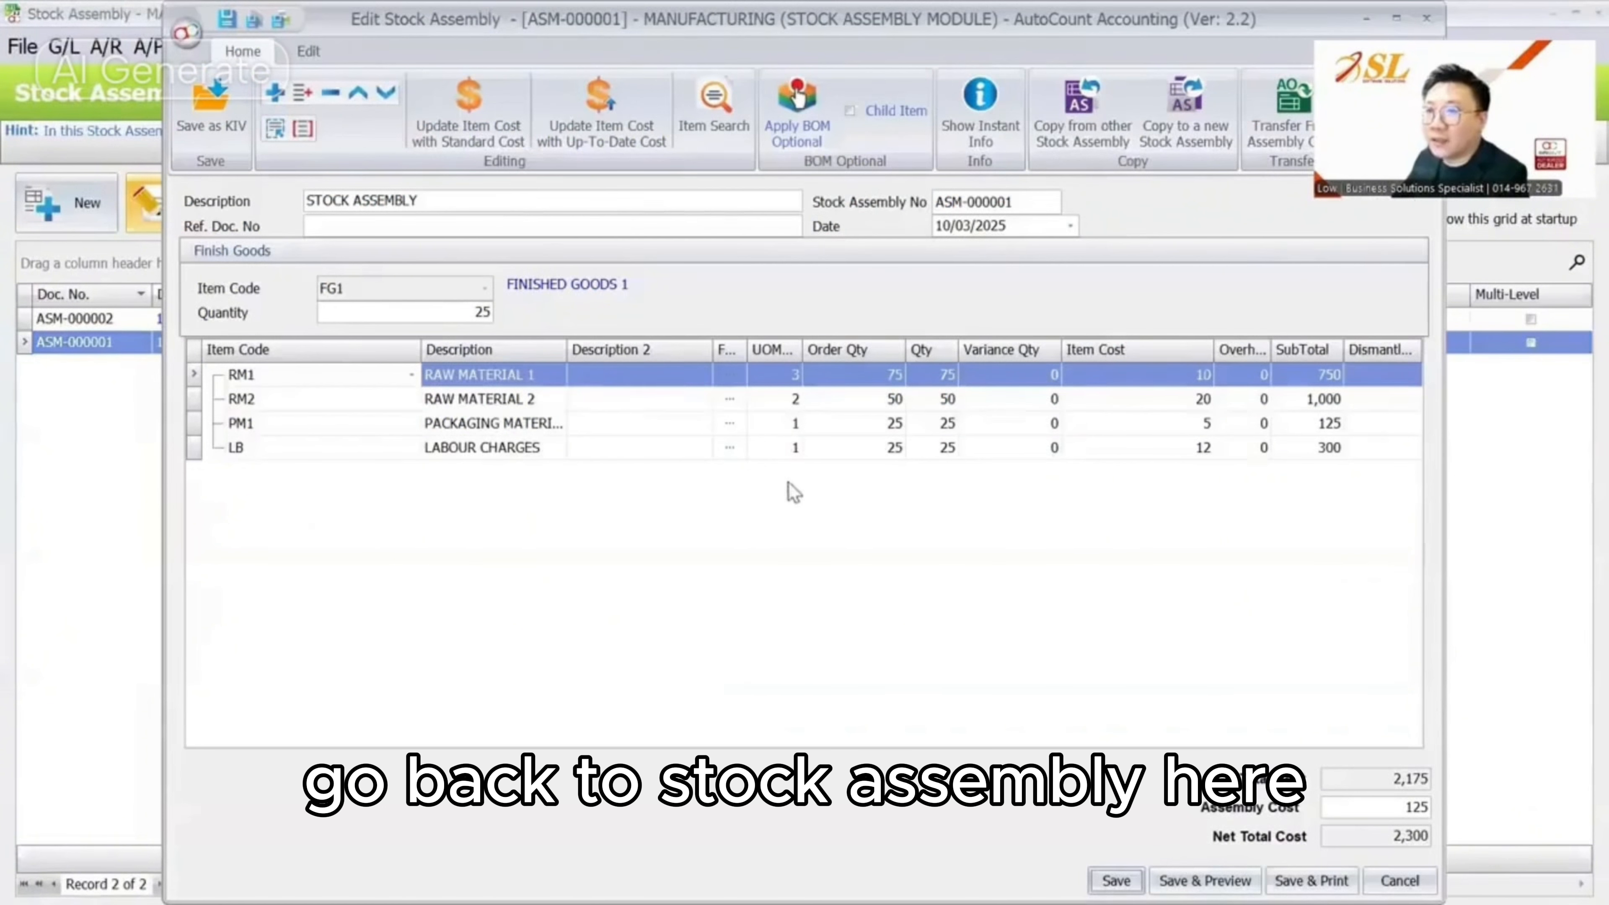
{"action": "left_click", "coordinate": [1398, 375]}
{"action": "left_click", "coordinate": [1398, 377]}
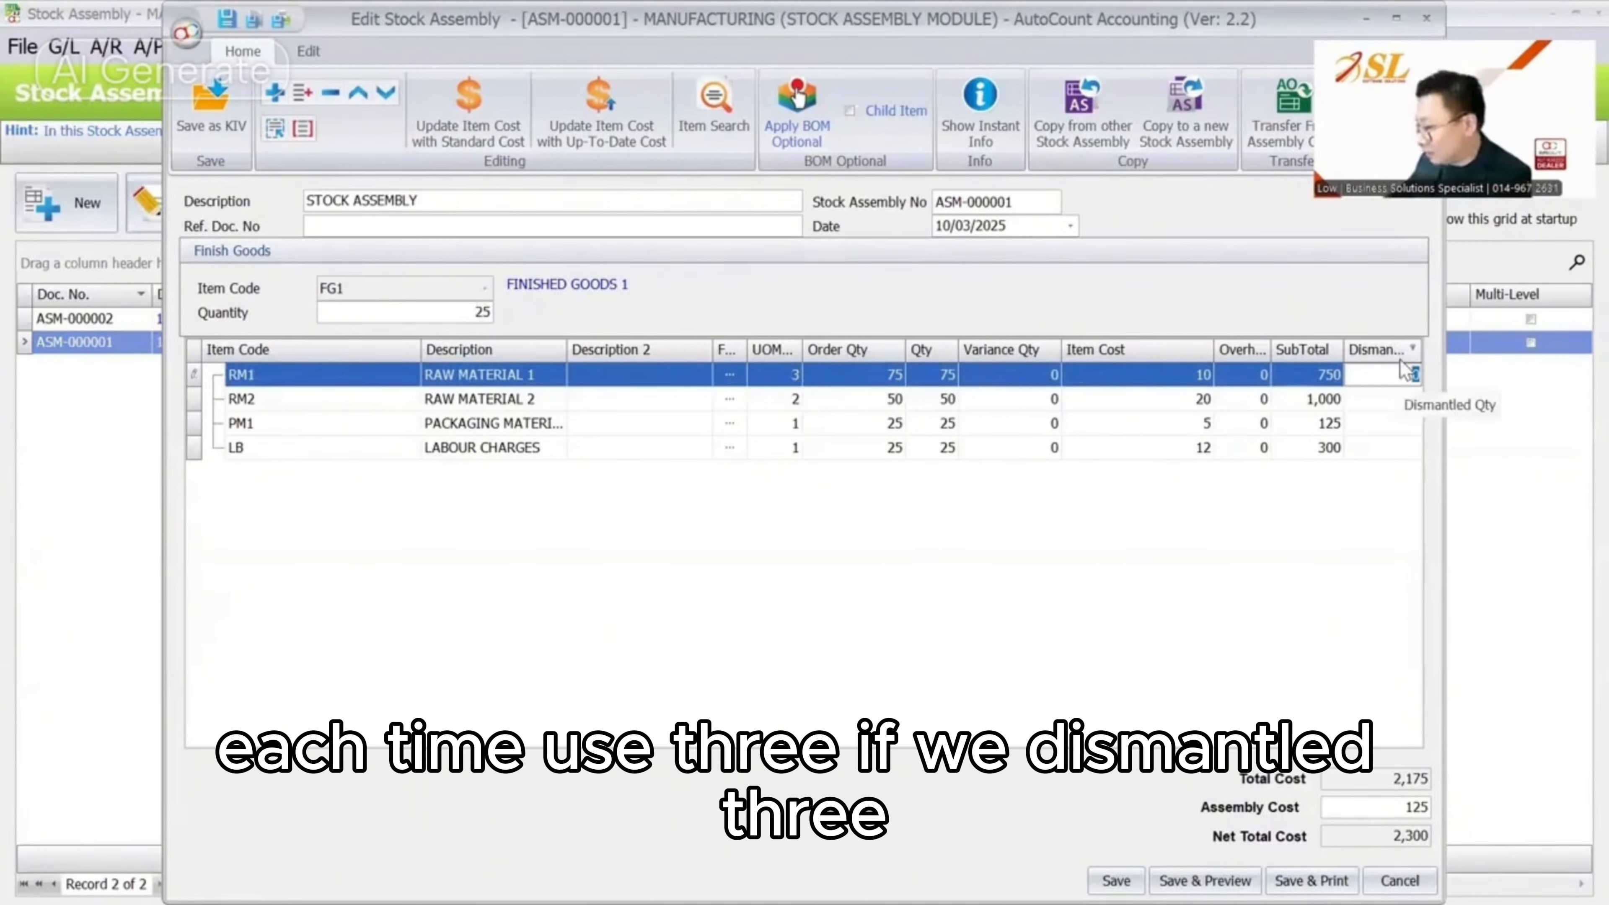
{"action": "left_click", "coordinate": [1116, 880]}
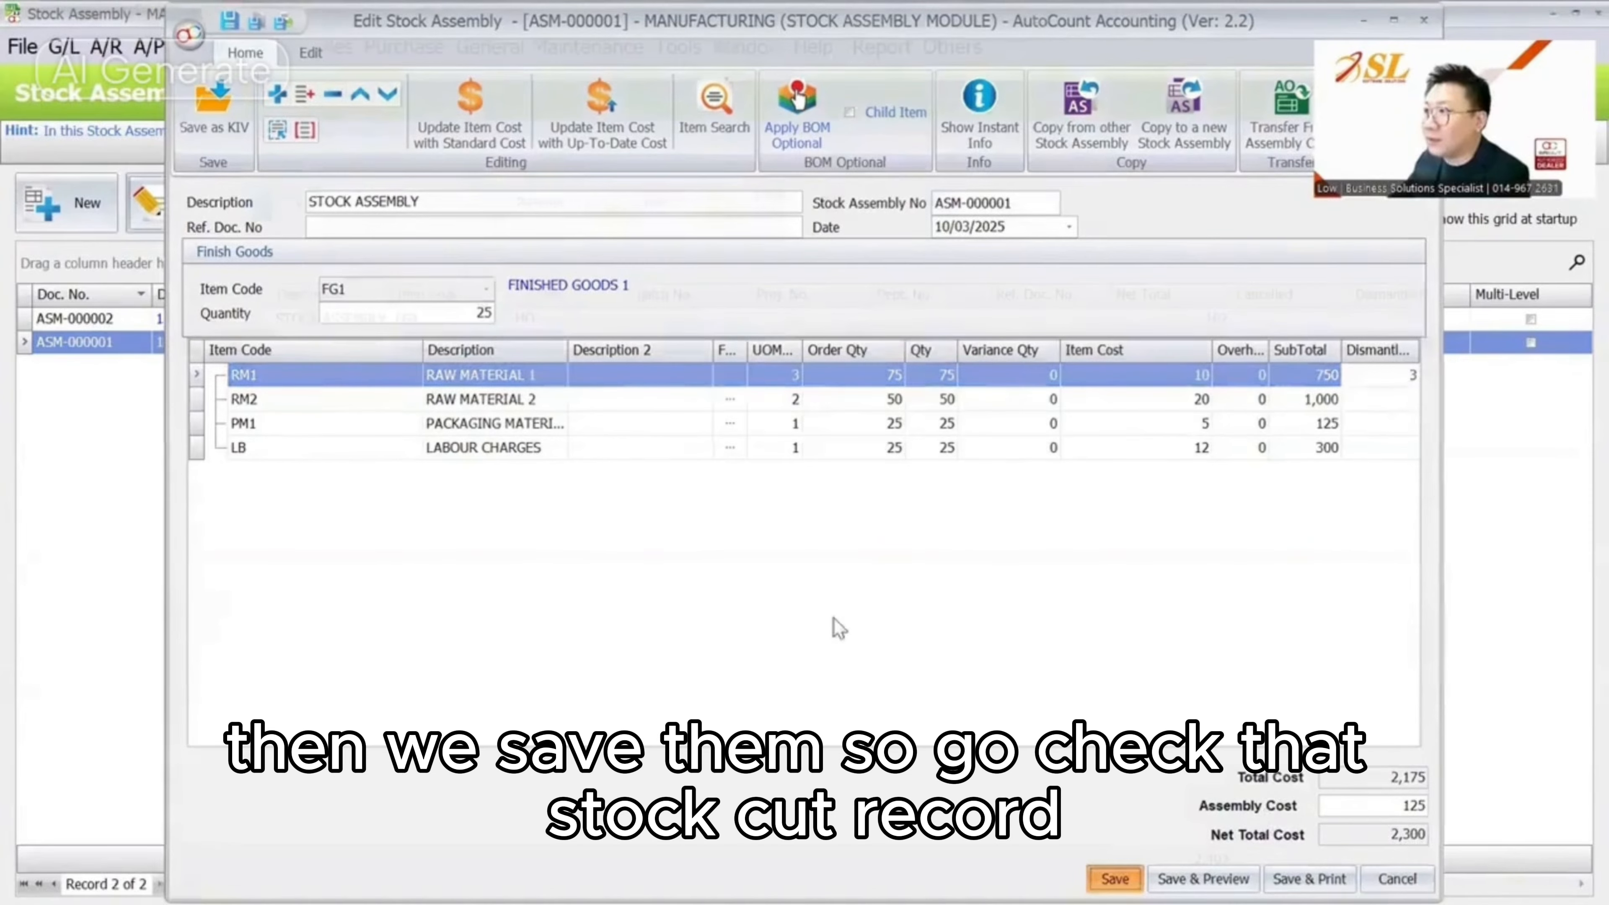
Rerun the 10/03/2025 Stock Card inquiry and preview Stock Card with Adj Qty to check how dismantling affects FG1 and RM1
{"action": "left_click", "coordinate": [271, 46]}
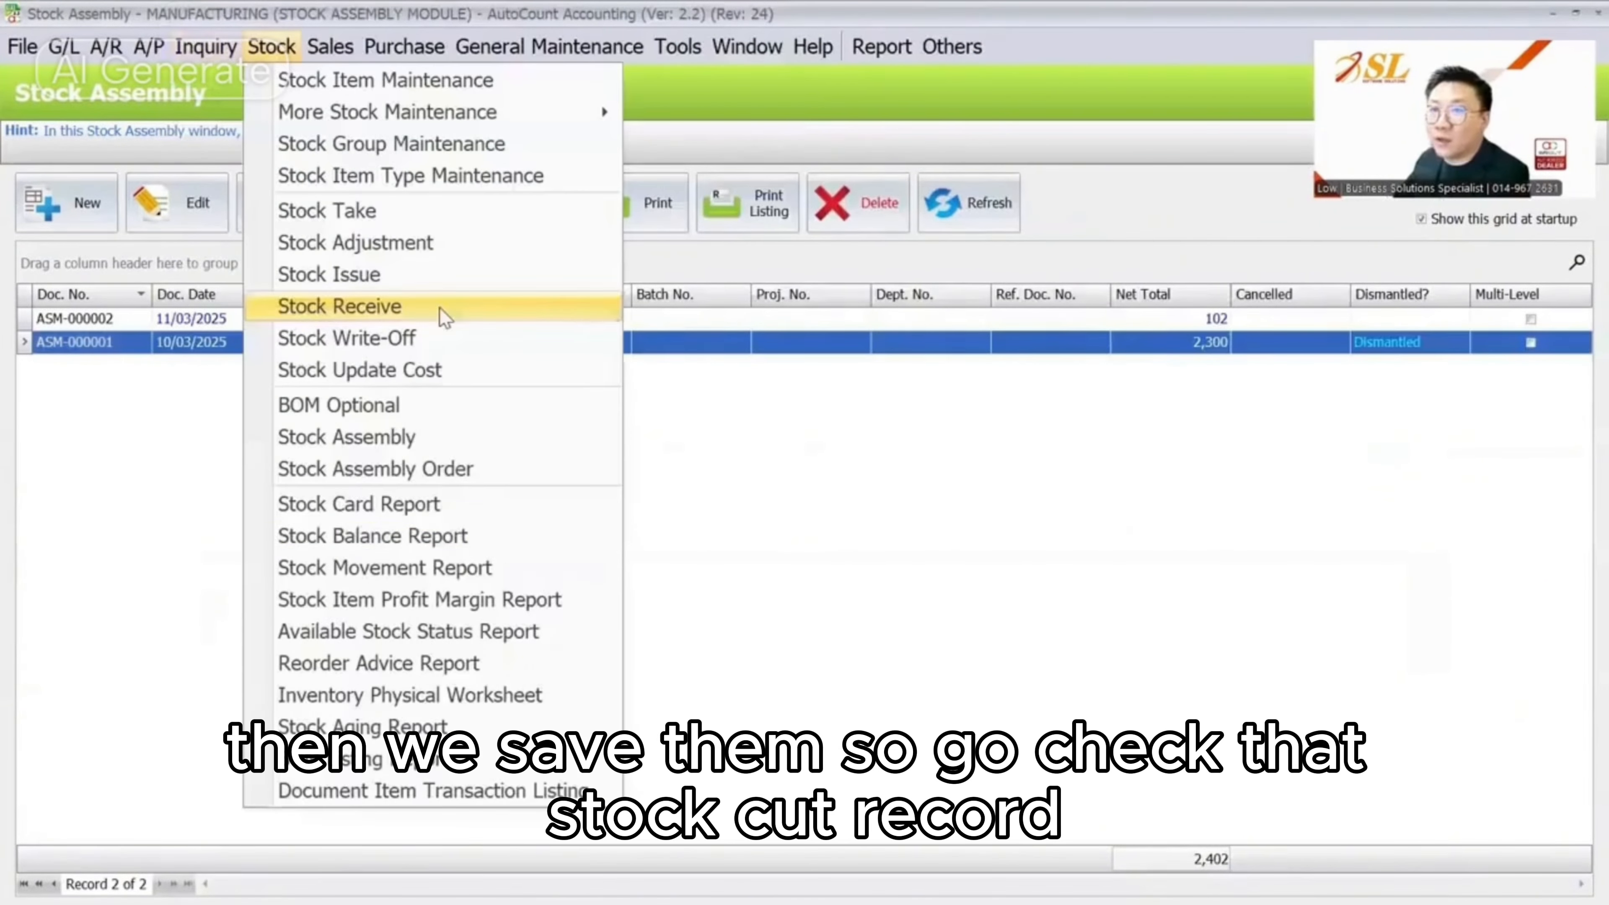
{"action": "left_click", "coordinate": [466, 504]}
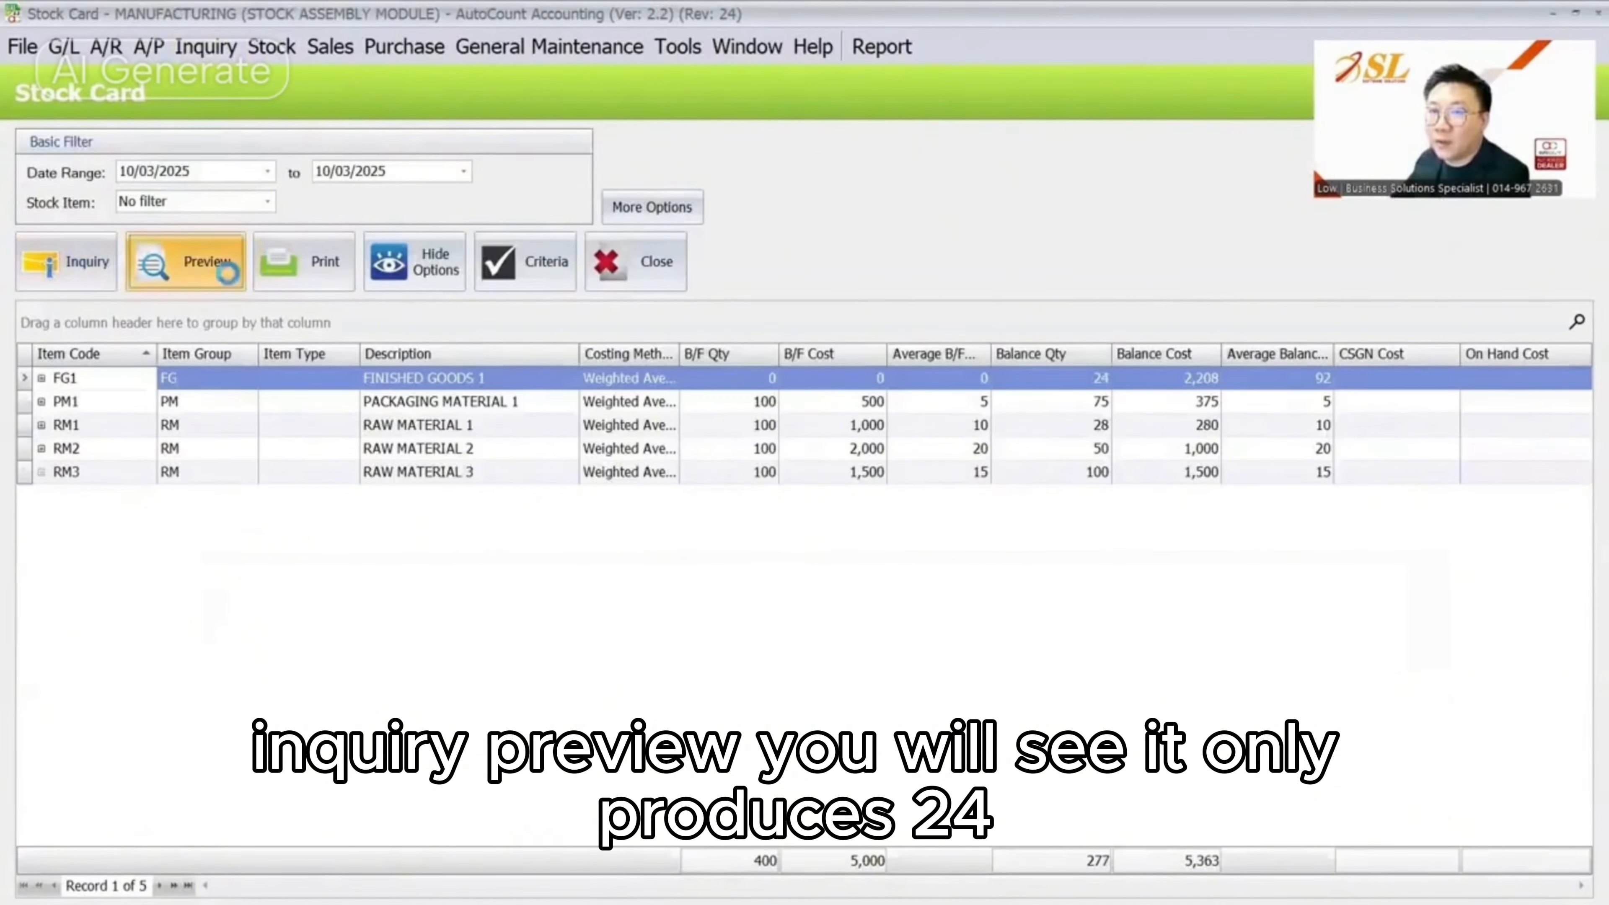
{"action": "left_click", "coordinate": [186, 261]}
{"action": "left_click", "coordinate": [567, 473]}
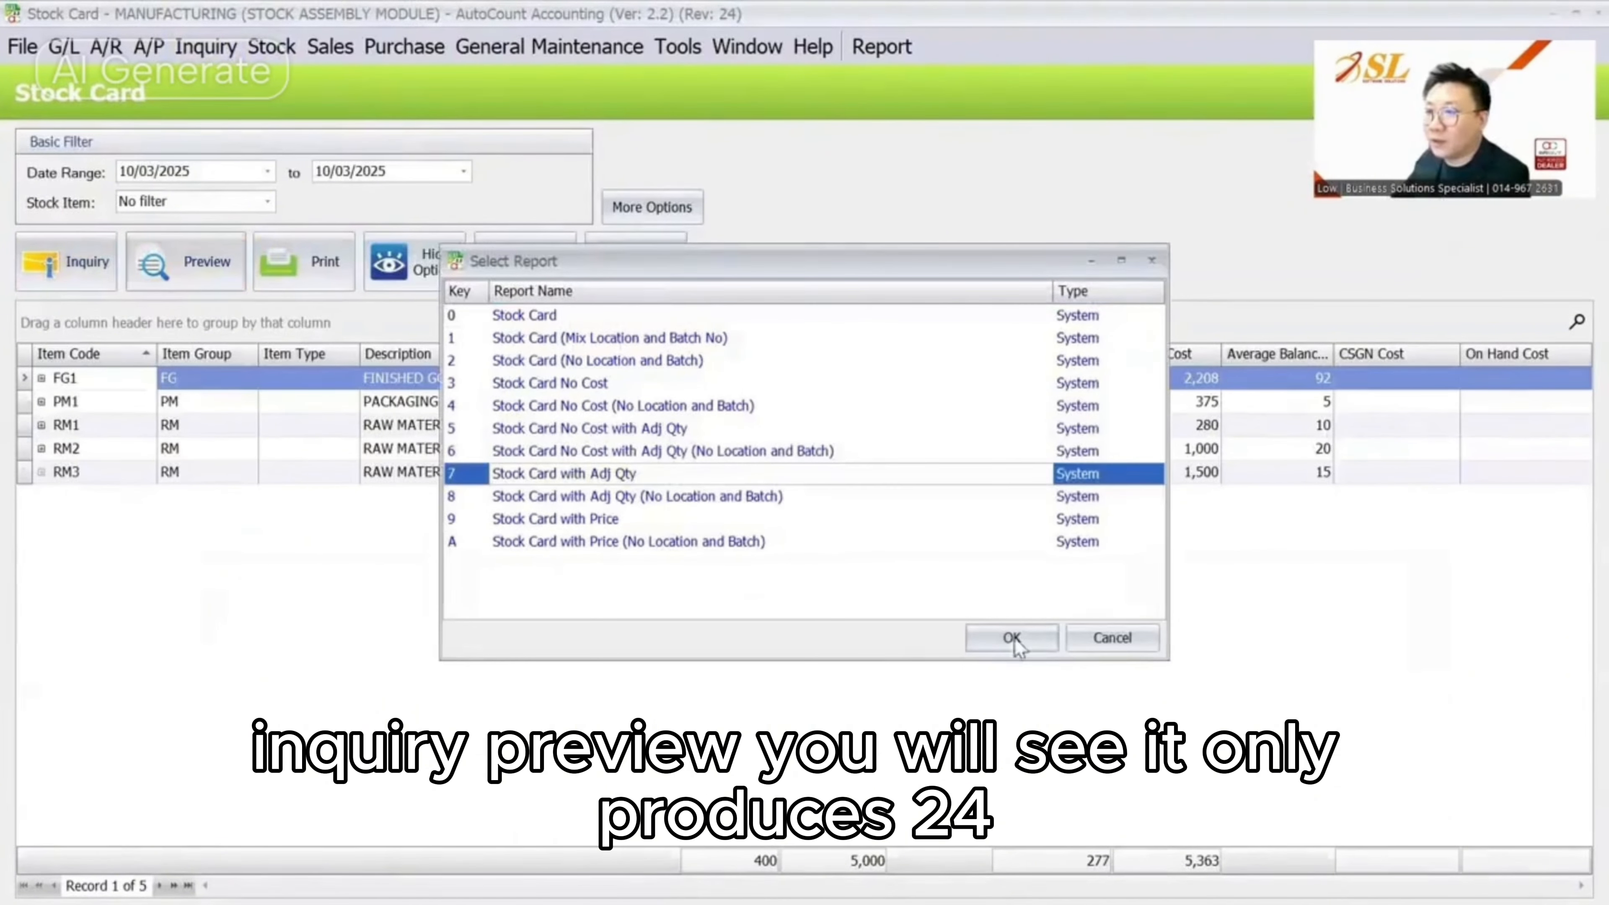
{"action": "left_click", "coordinate": [1008, 636]}
{"action": "scroll", "coordinate": [934, 593], "scroll_direction": "down", "scroll_amount": 1}
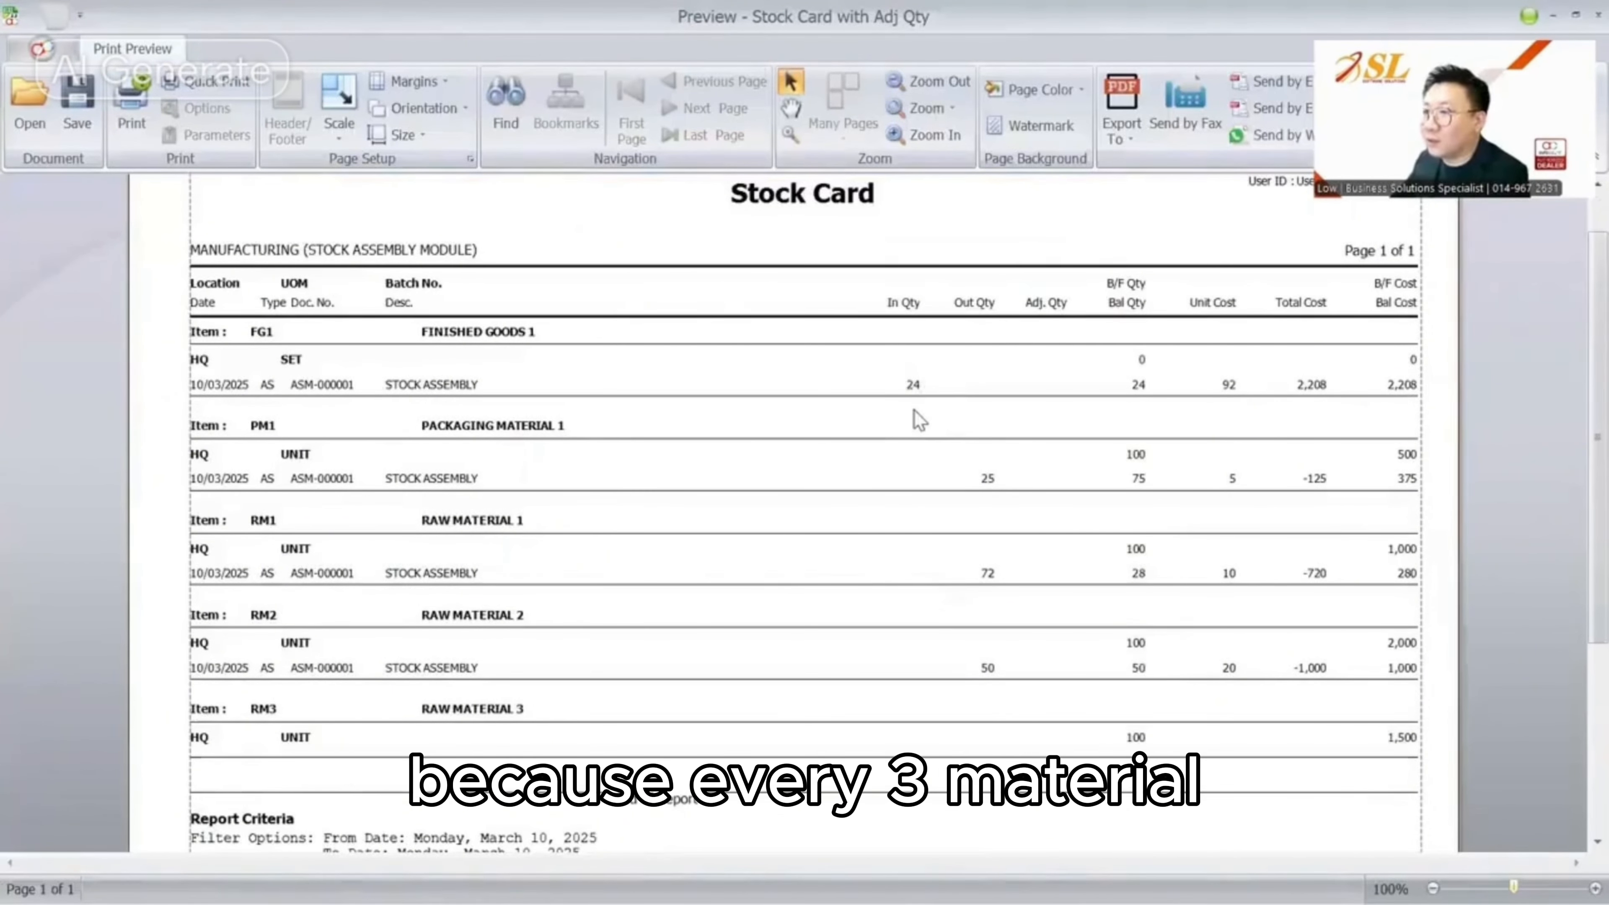
{"action": "scroll", "coordinate": [507, 627], "scroll_direction": "down", "scroll_amount": 1}
{"action": "scroll", "coordinate": [784, 657], "scroll_direction": "up", "scroll_amount": 1}
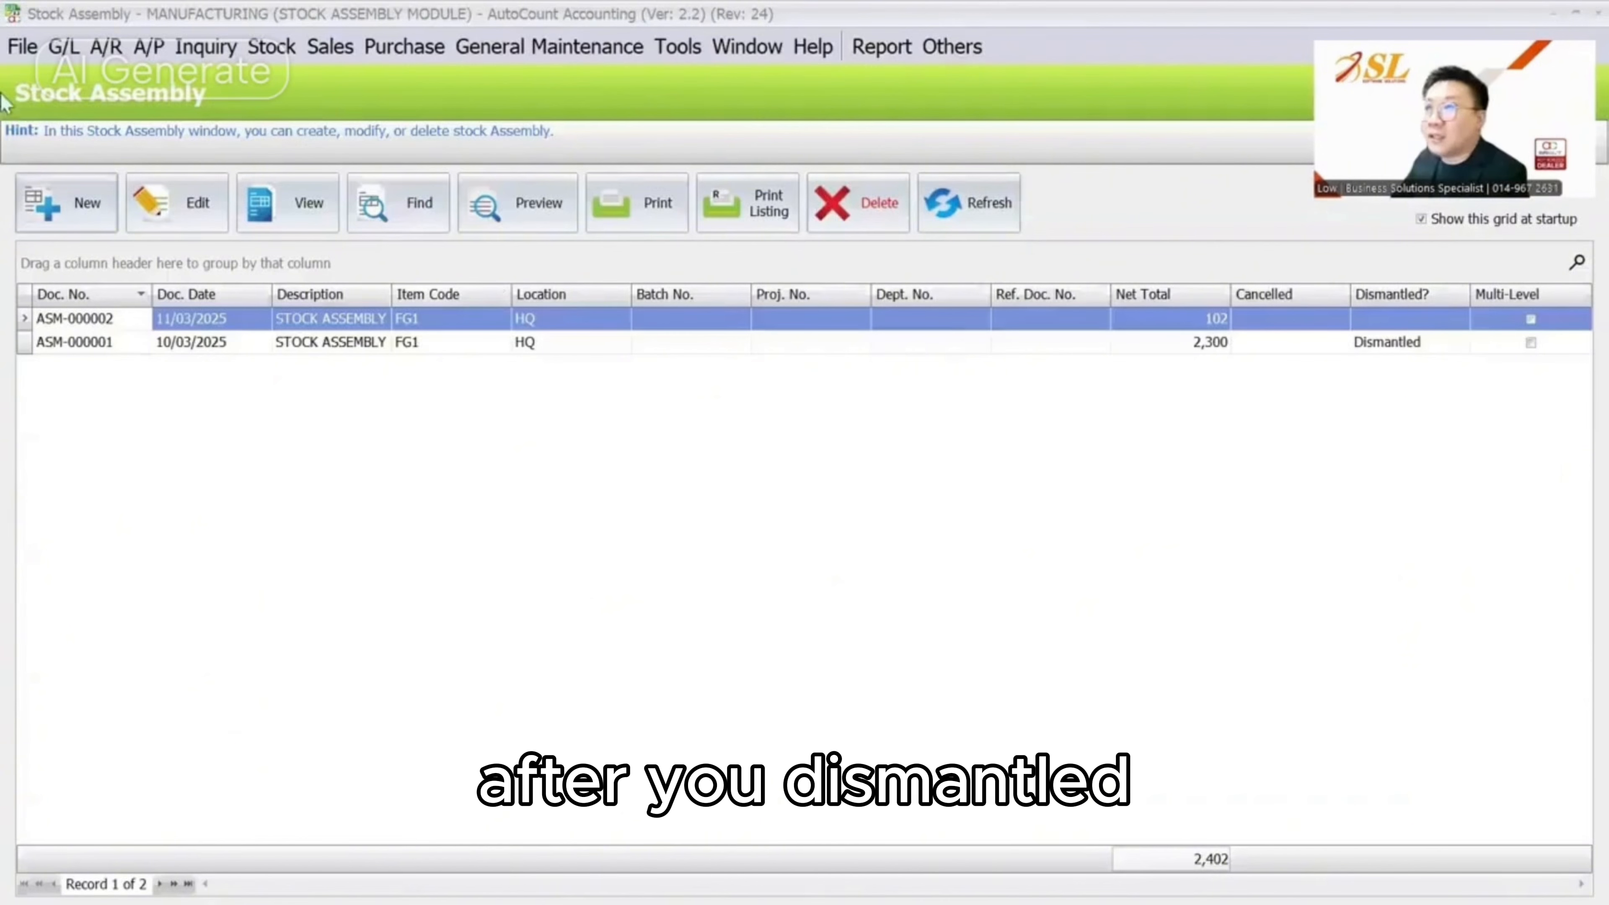
Check the Dismantled status of the 10/03/2025 stock assembly and switch to the presentation's Inquiries & Report slide
{"action": "left_click", "coordinate": [1382, 343]}
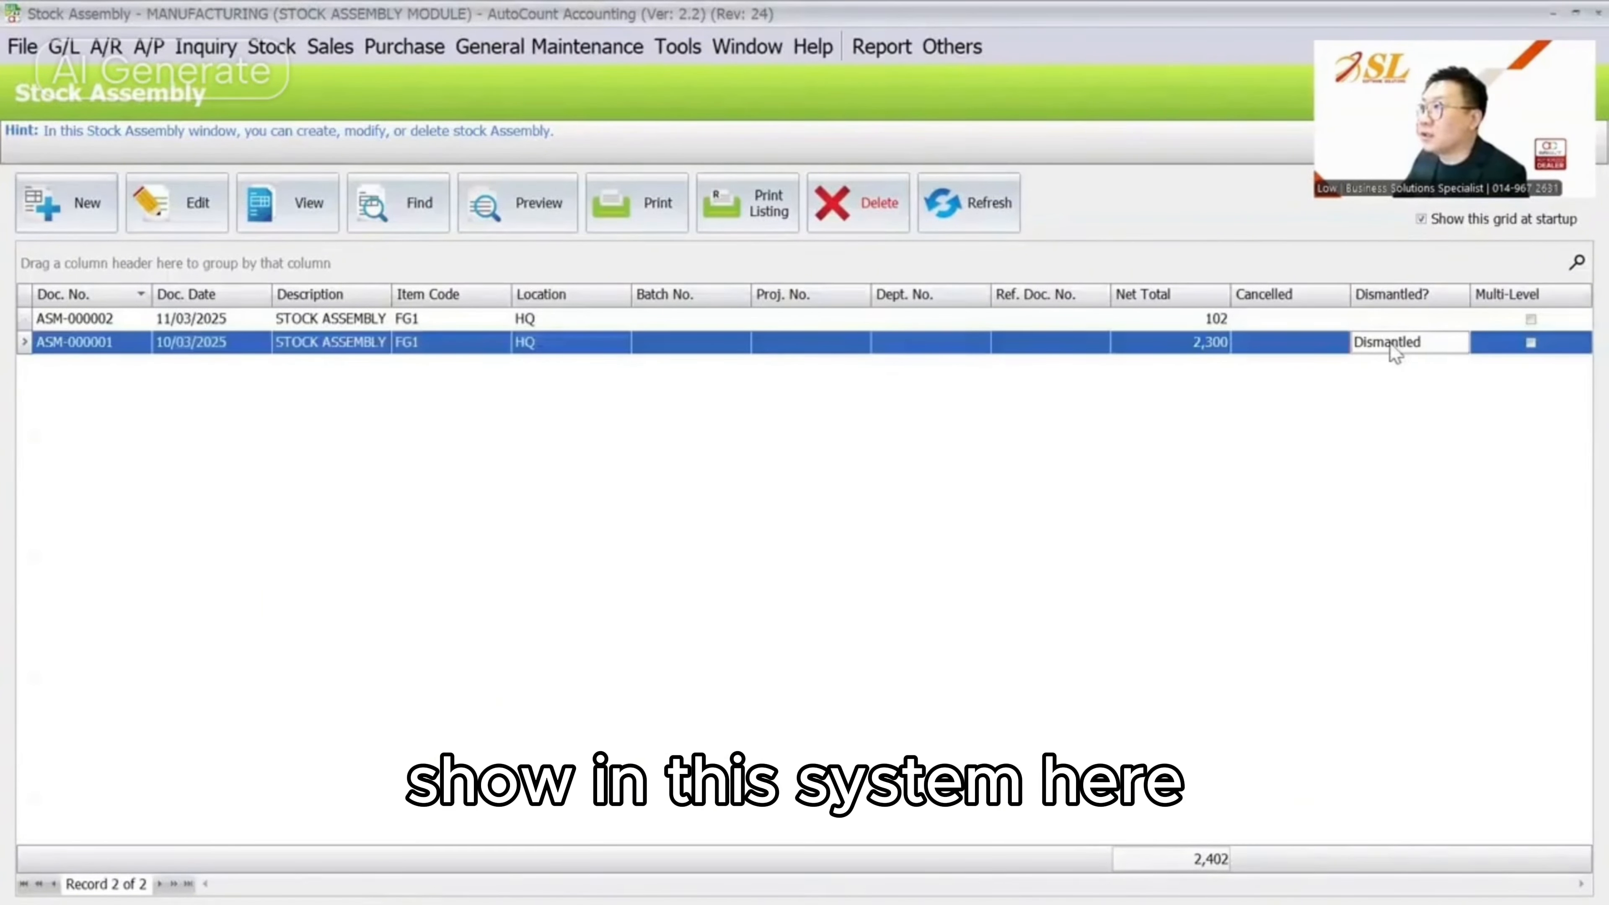
{"action": "key", "text": "alt+Tab"}
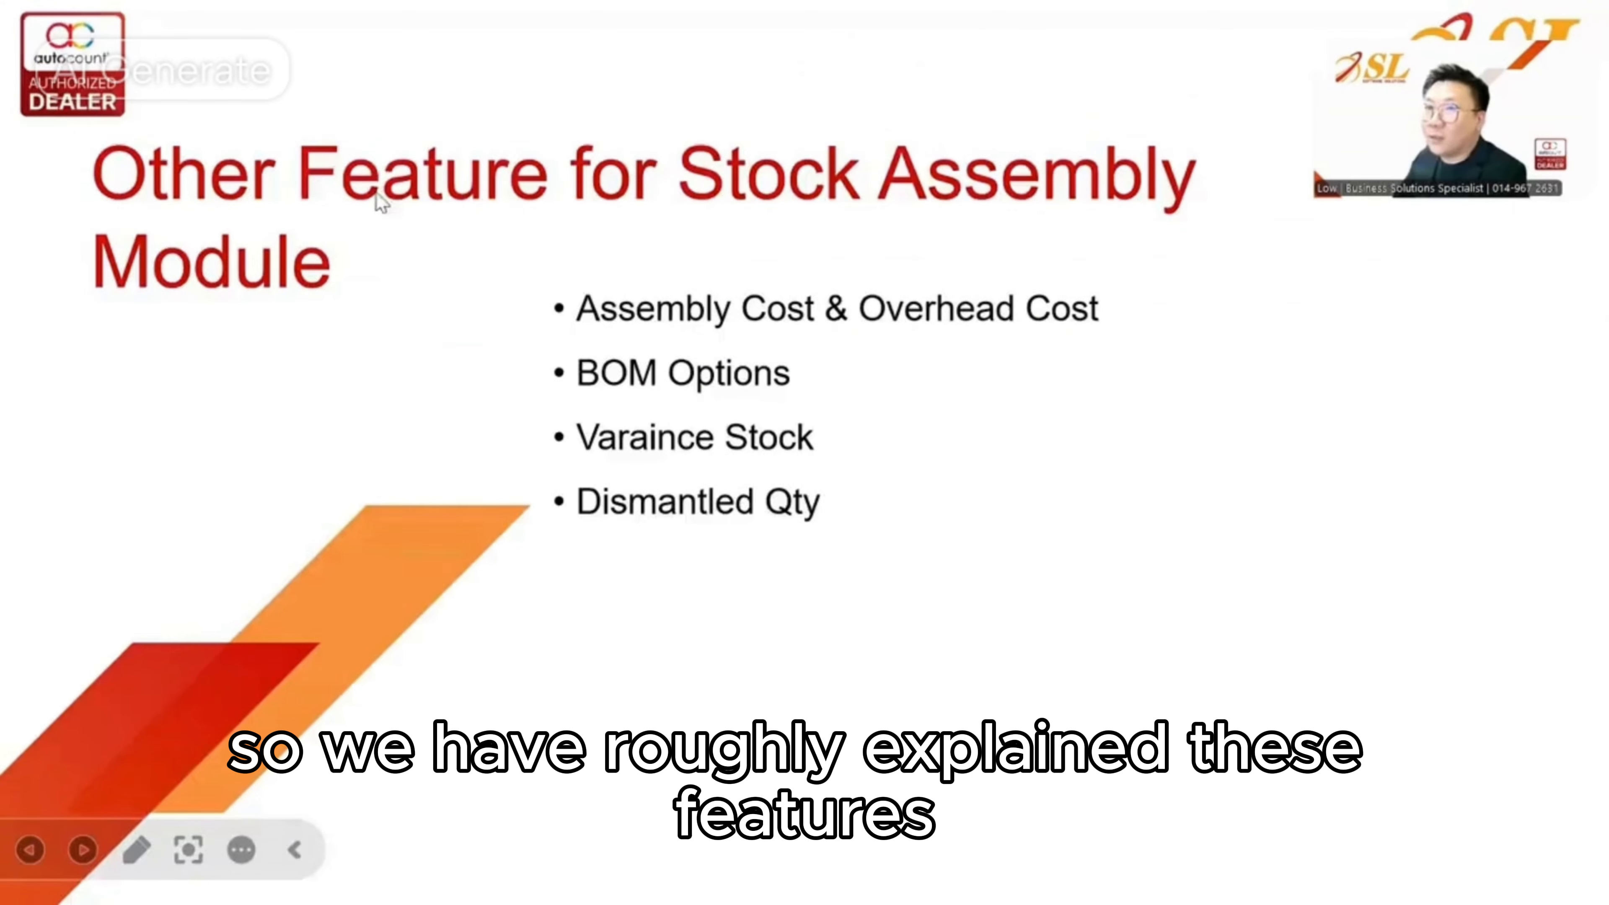
{"action": "left_click", "coordinate": [88, 855]}
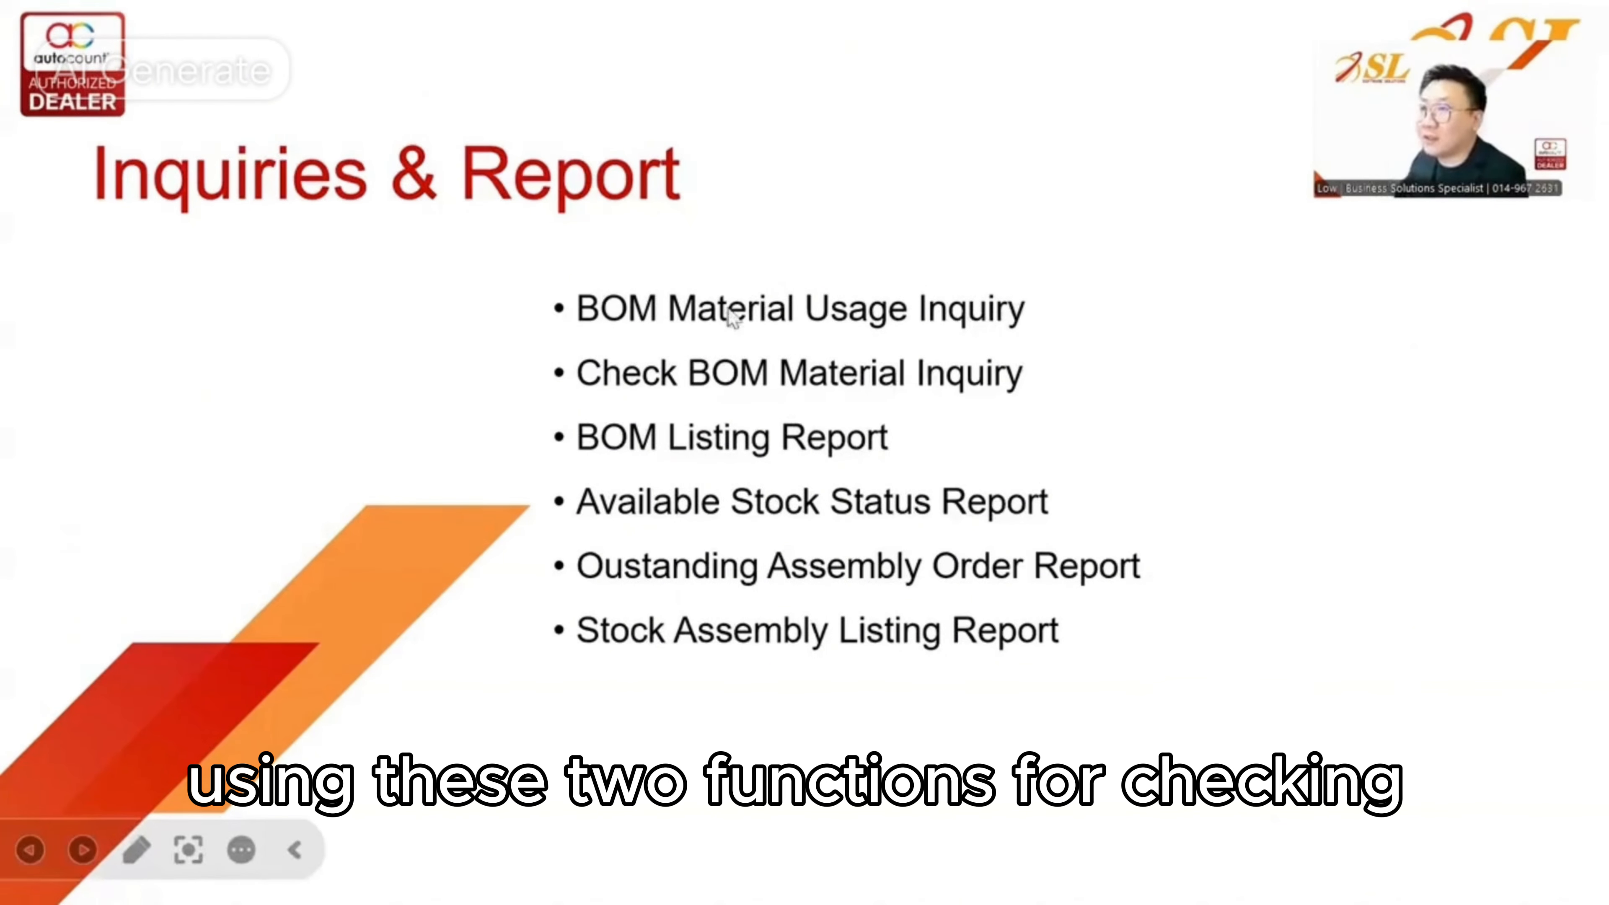
Switch back to AutoCount and run the BOM Material Usage Inquiry for sub item RM1
{"action": "key", "text": "alt+Tab"}
{"action": "left_click", "coordinate": [206, 46]}
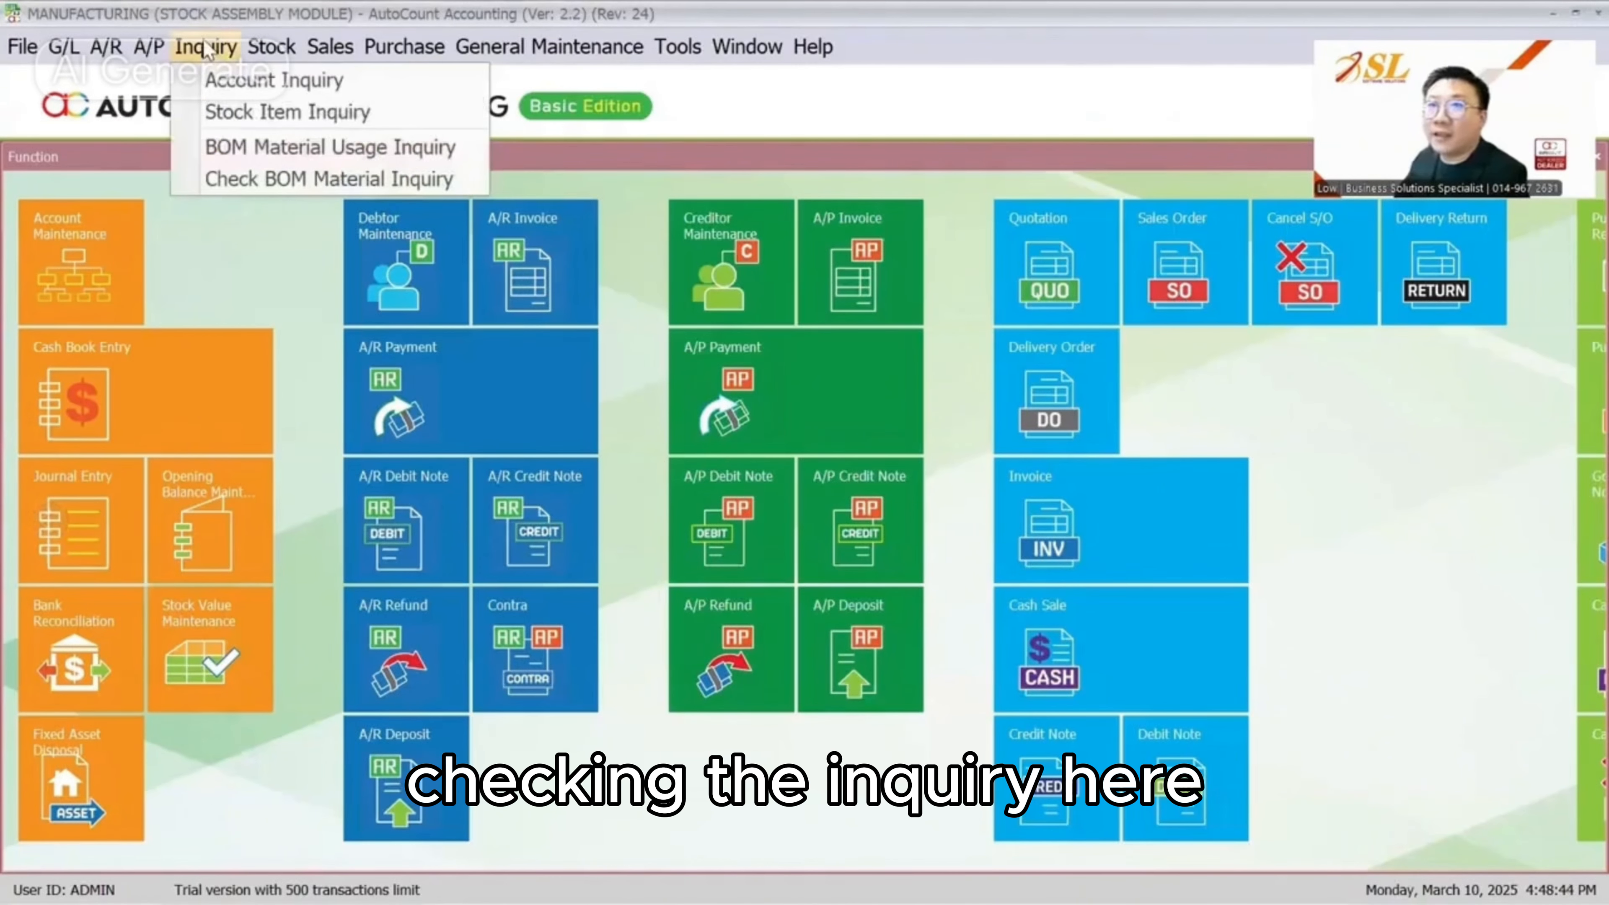
{"action": "left_click", "coordinate": [236, 149]}
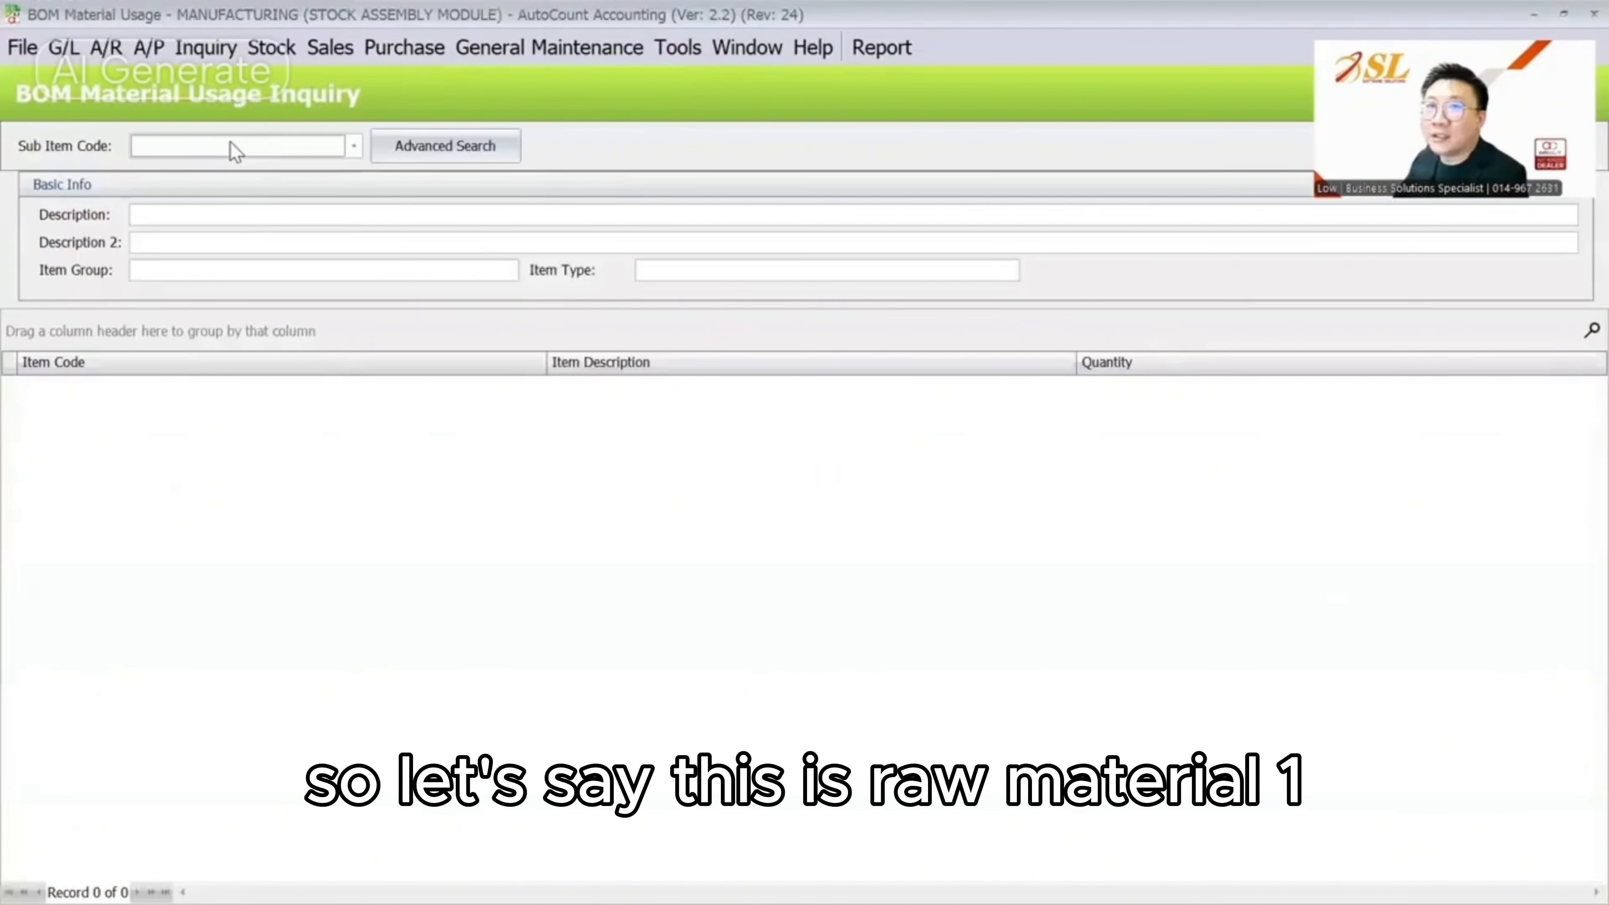
{"action": "left_click", "coordinate": [233, 151]}
{"action": "left_click", "coordinate": [244, 252]}
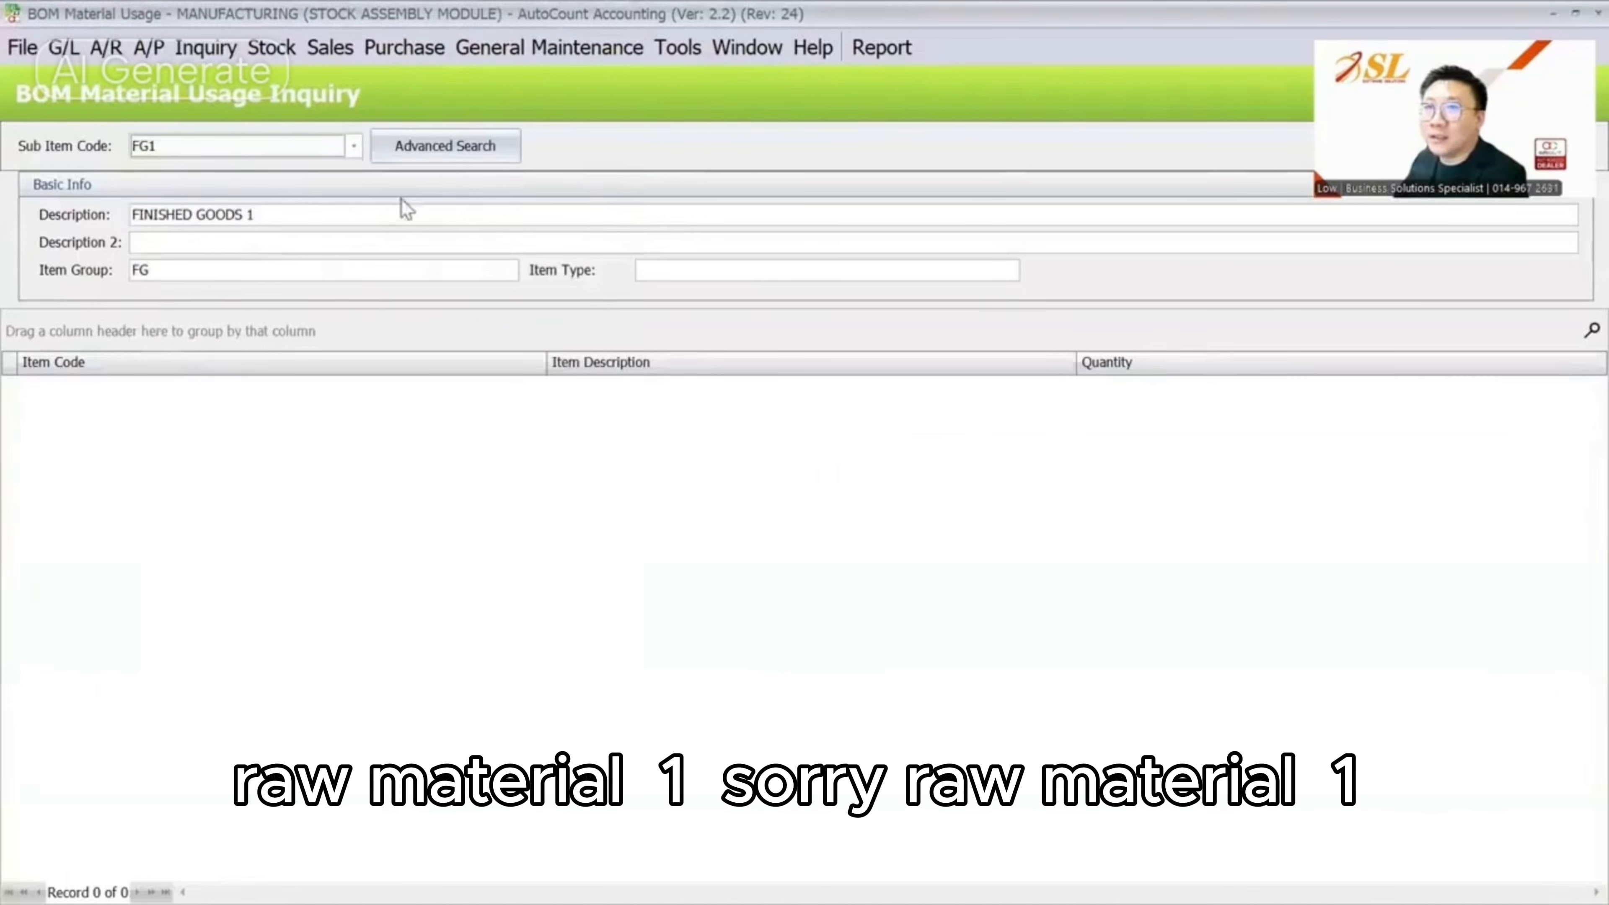
{"action": "left_click", "coordinate": [254, 149]}
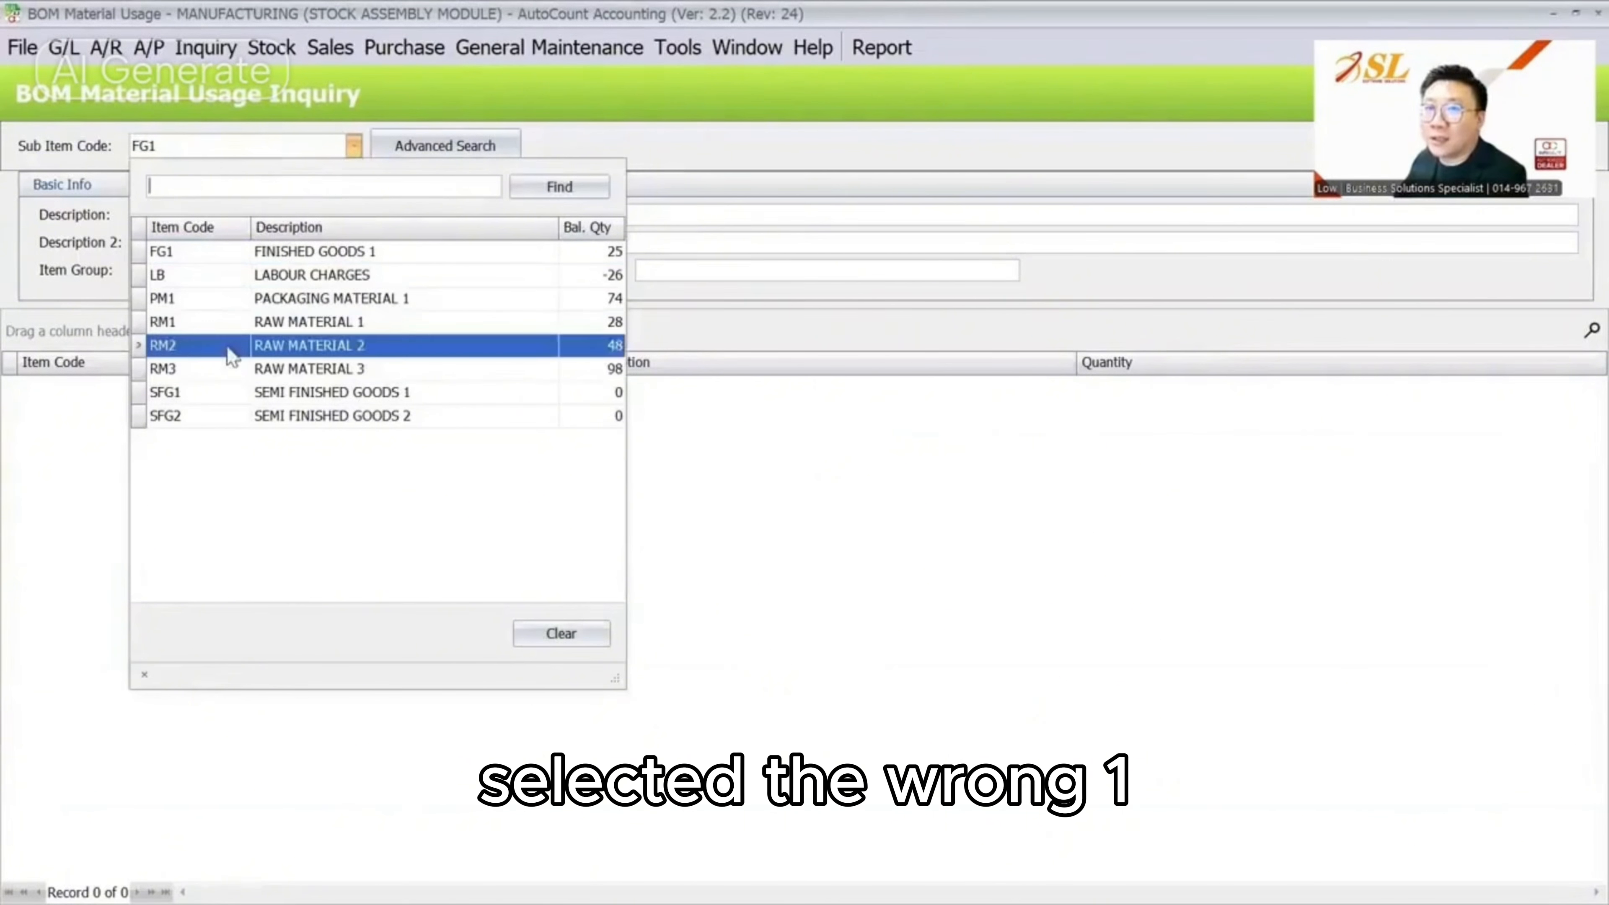
{"action": "left_click", "coordinate": [233, 323]}
Examine the quantities of RM1 required by SFG1 and FG1, and look up the BOM usage of RM2
{"action": "left_click", "coordinate": [599, 390]}
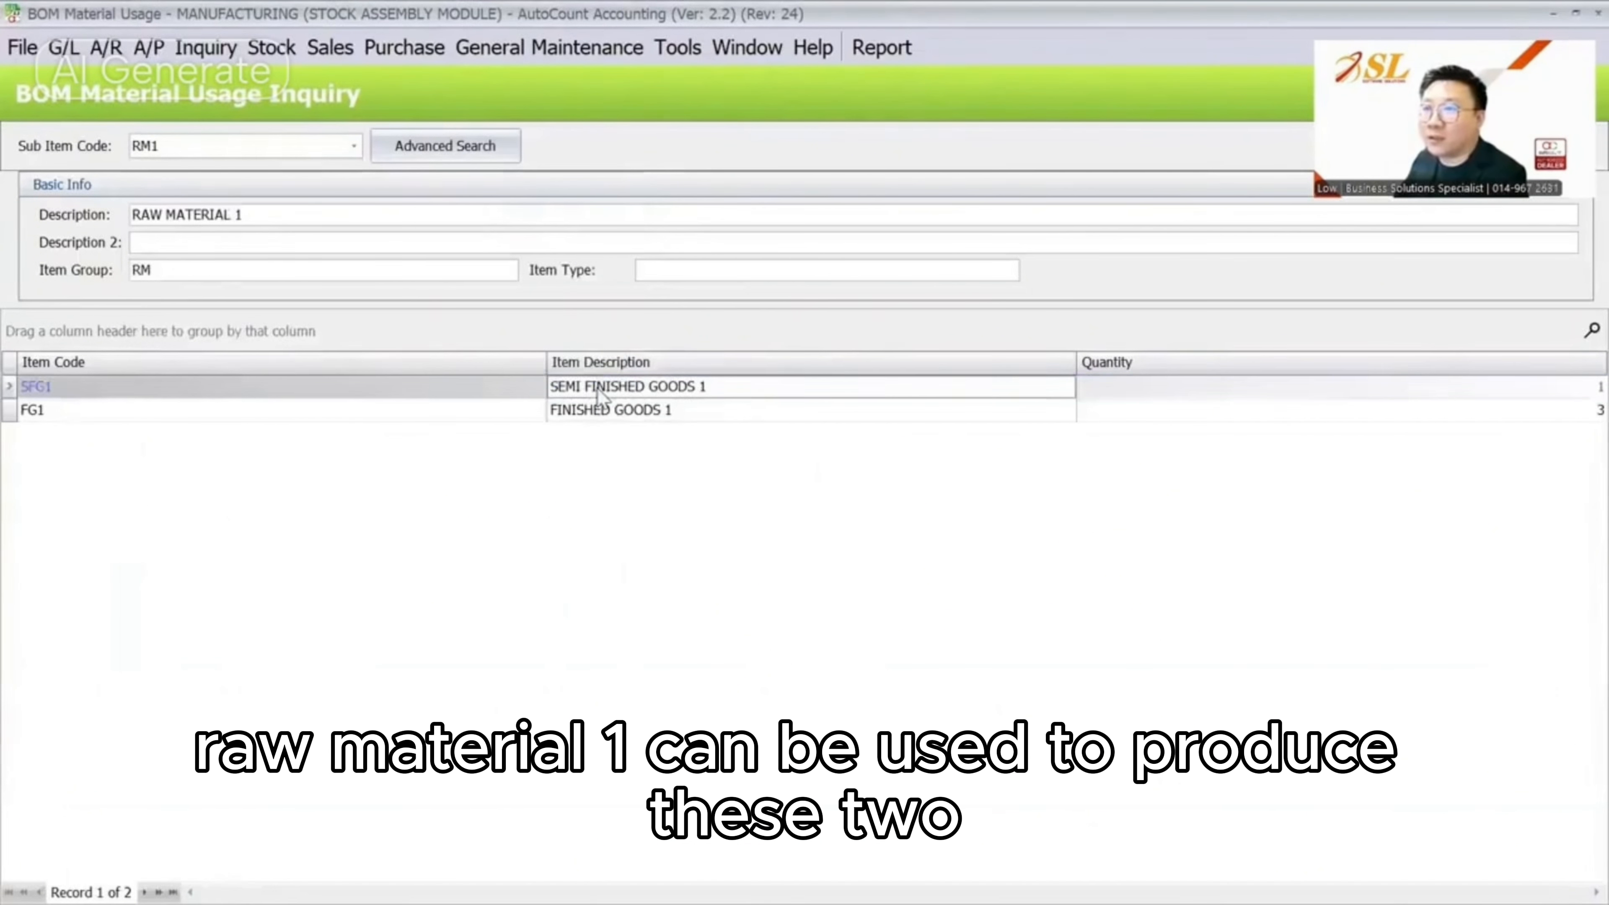
{"action": "left_click", "coordinate": [604, 409]}
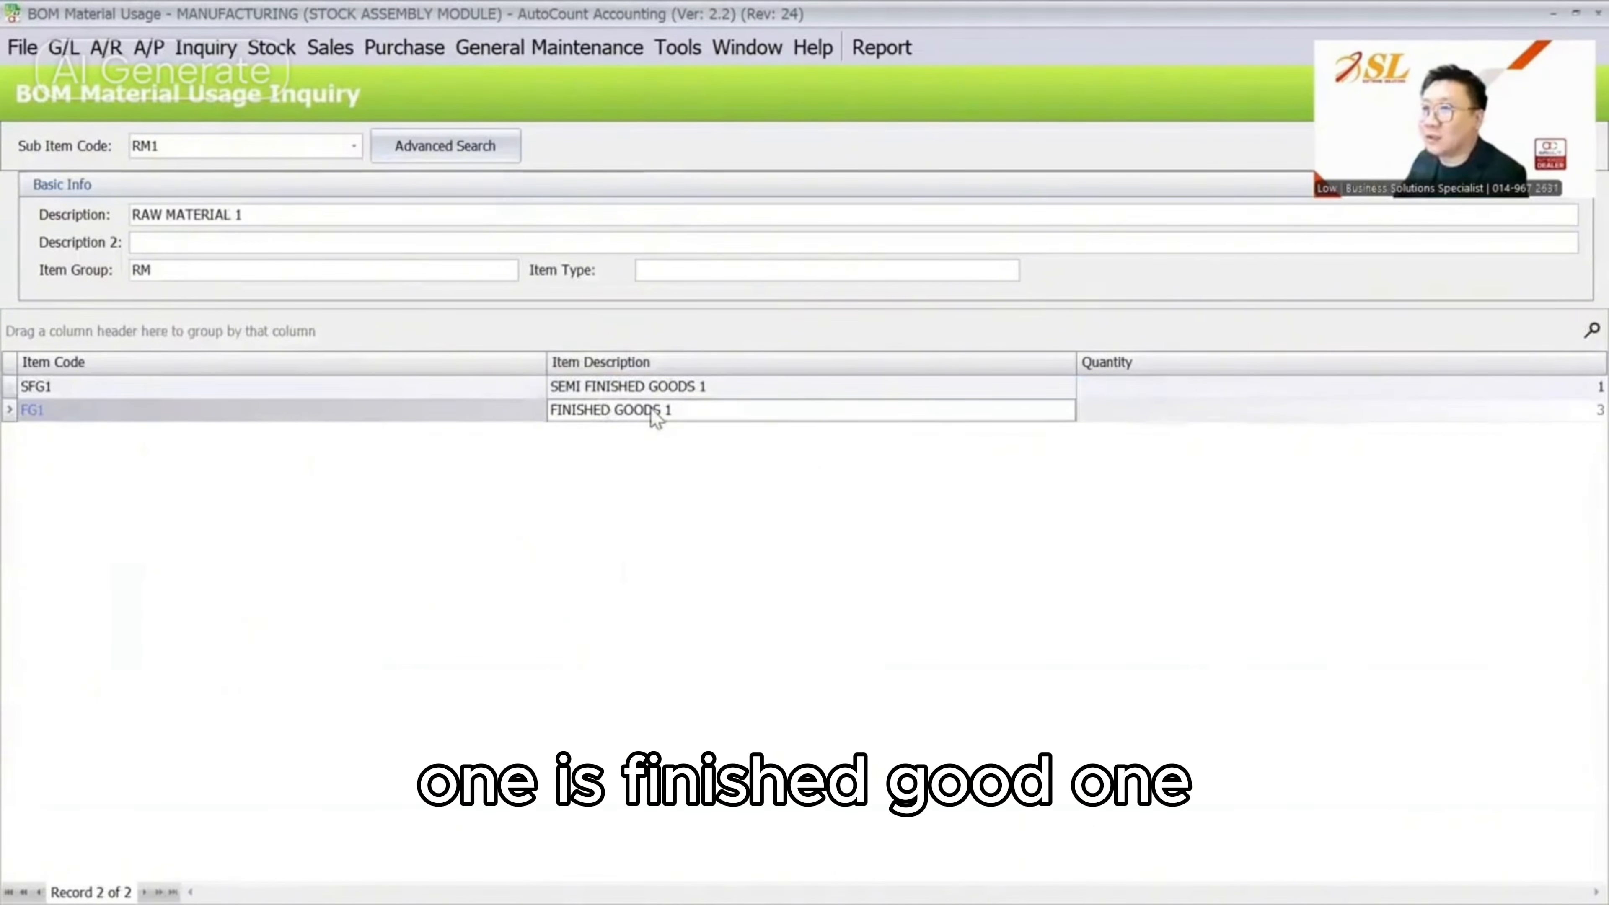
{"action": "left_click", "coordinate": [1570, 413]}
{"action": "left_click", "coordinate": [1569, 392]}
{"action": "left_click", "coordinate": [311, 147]}
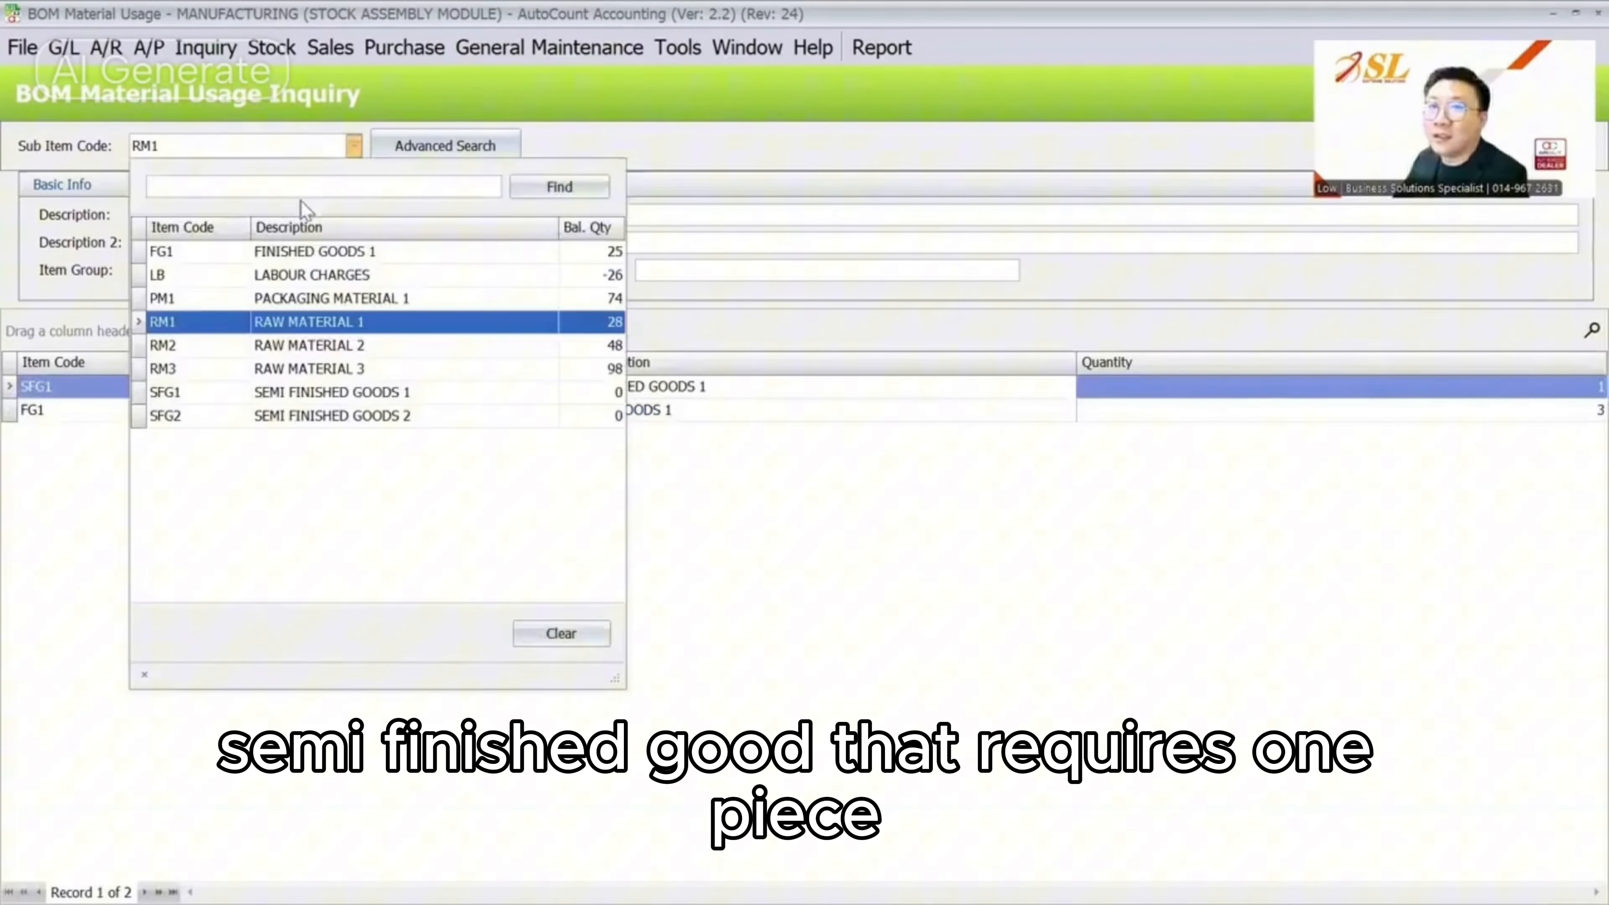
{"action": "left_click", "coordinate": [271, 345]}
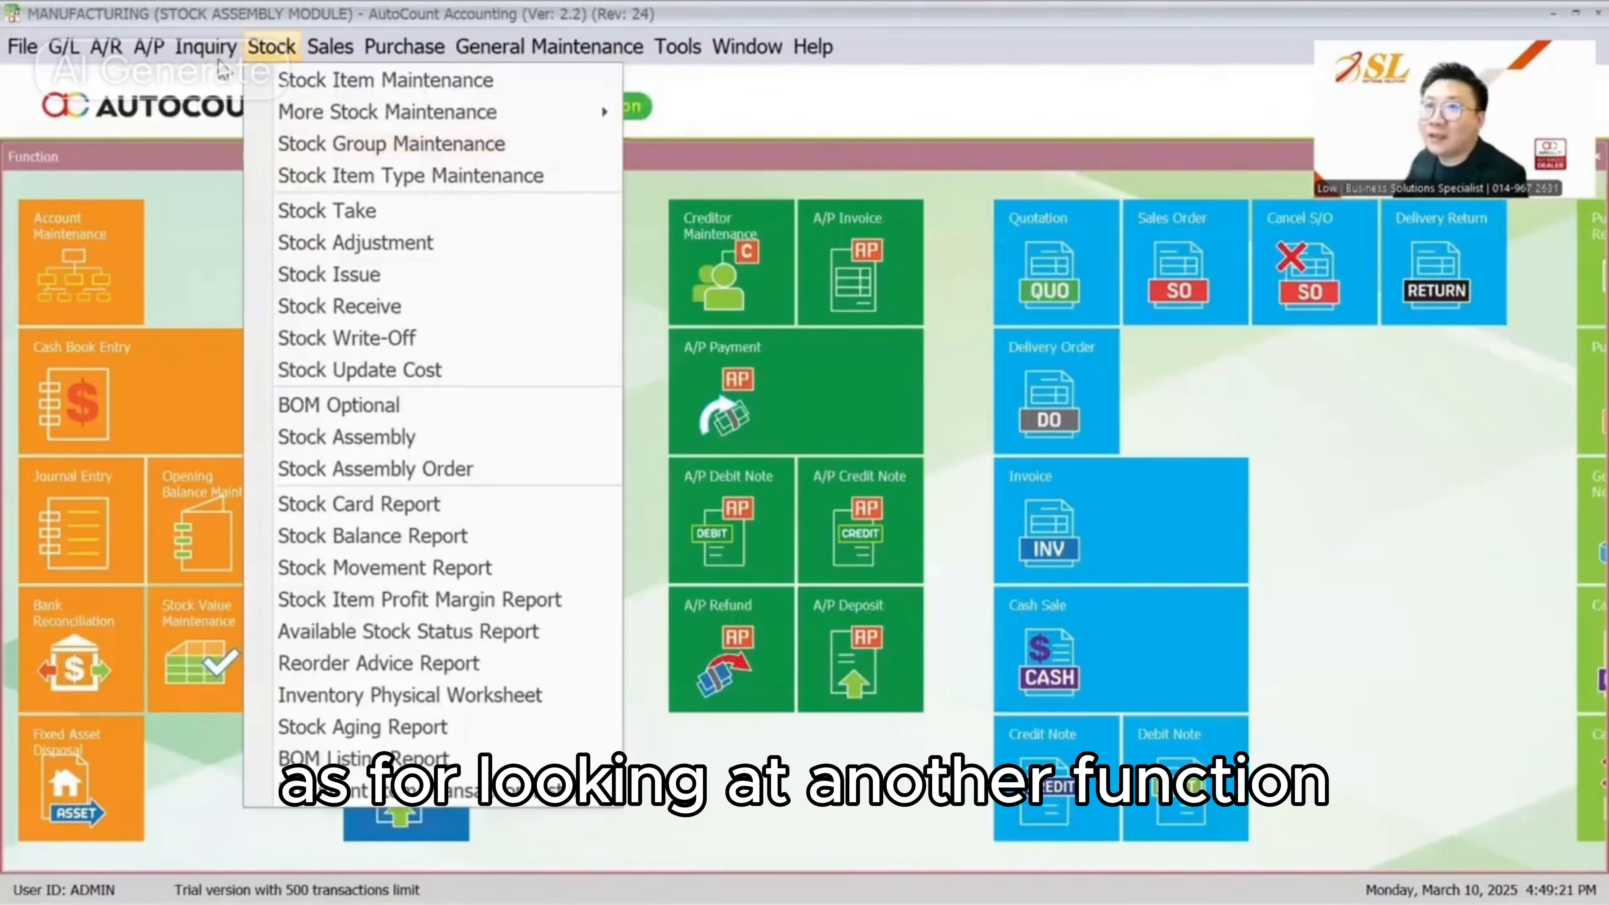
Run the Check BOM Material Inquiry for FG1 with a quantity to be manufactured of 85
{"action": "mouse_move", "coordinate": [206, 48]}
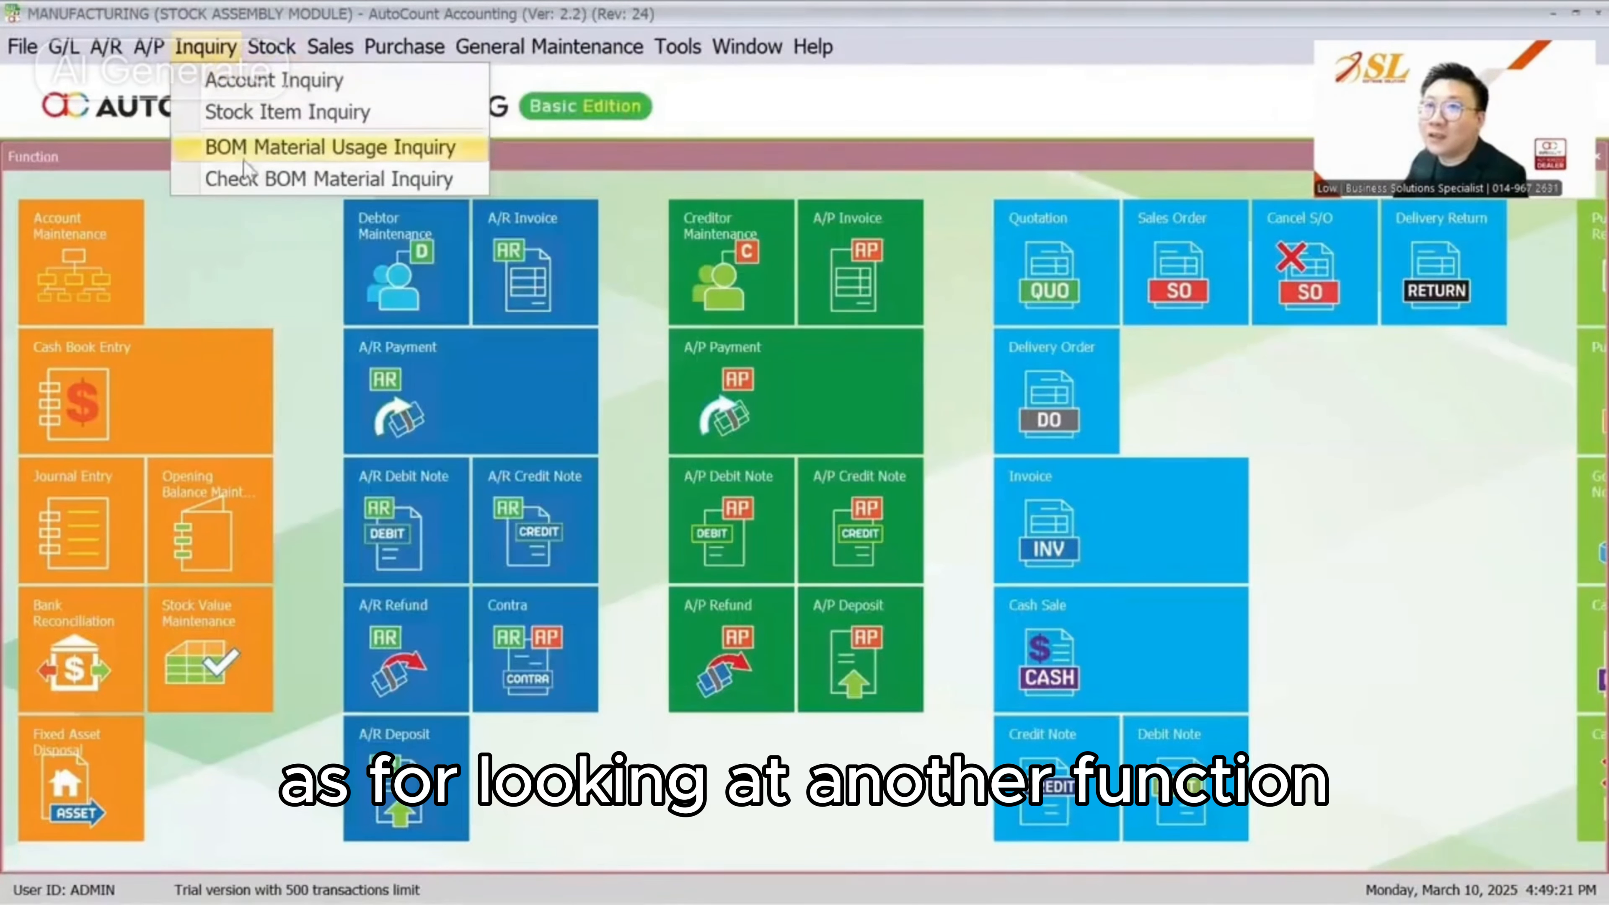
{"action": "left_click", "coordinate": [222, 177]}
{"action": "left_click", "coordinate": [36, 170]}
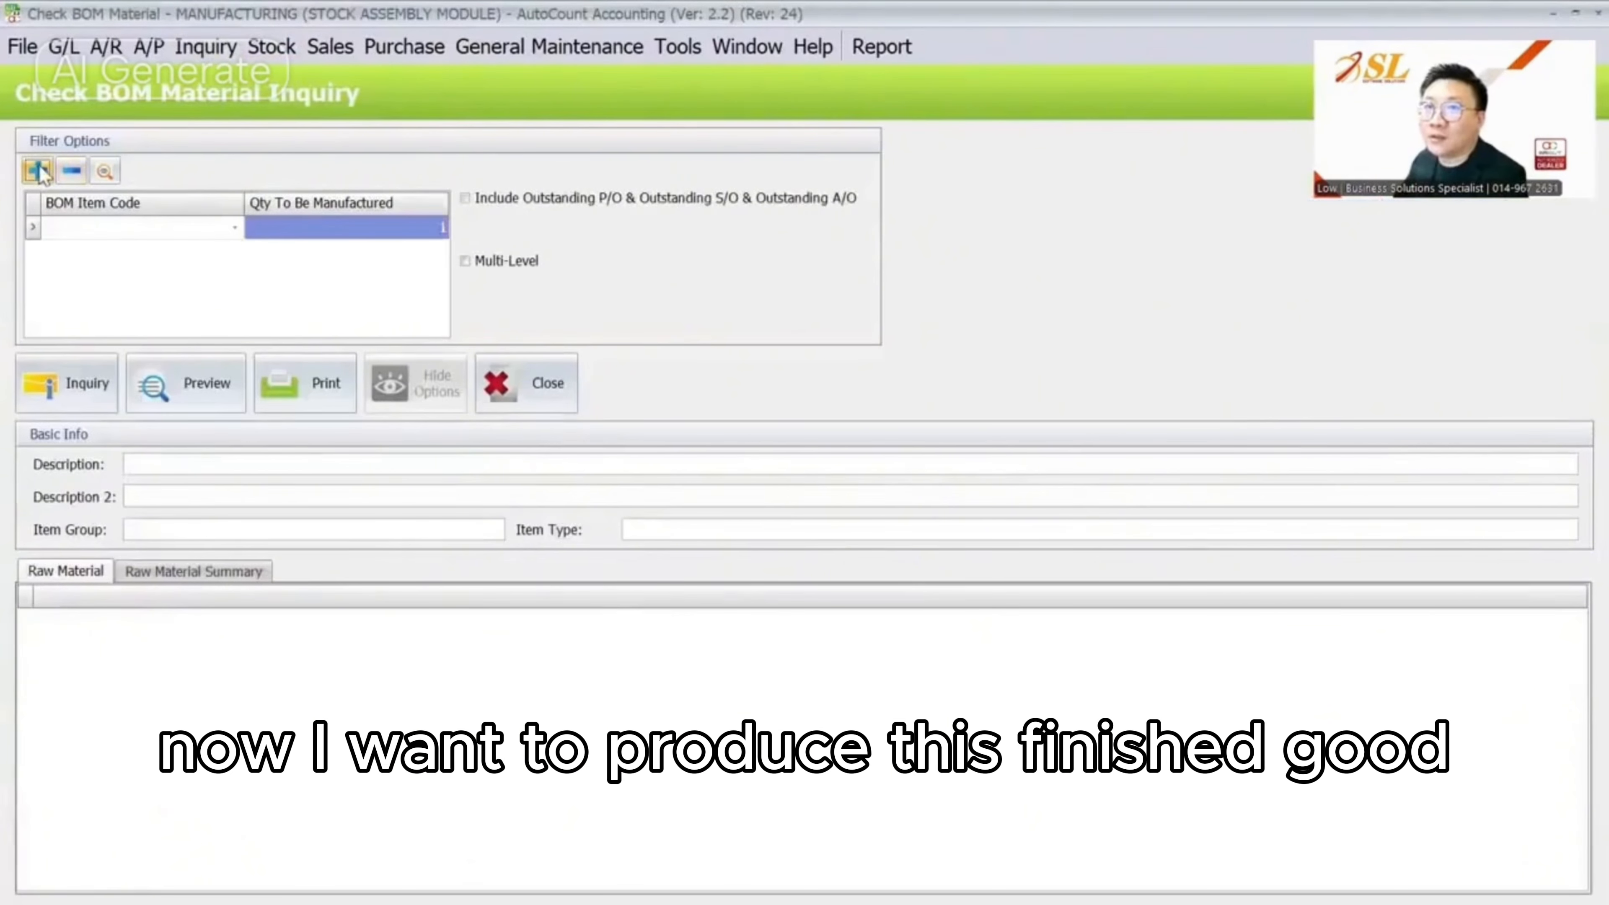
{"action": "left_click", "coordinate": [234, 227]}
{"action": "left_click", "coordinate": [217, 331]}
{"action": "type", "text": "85"}
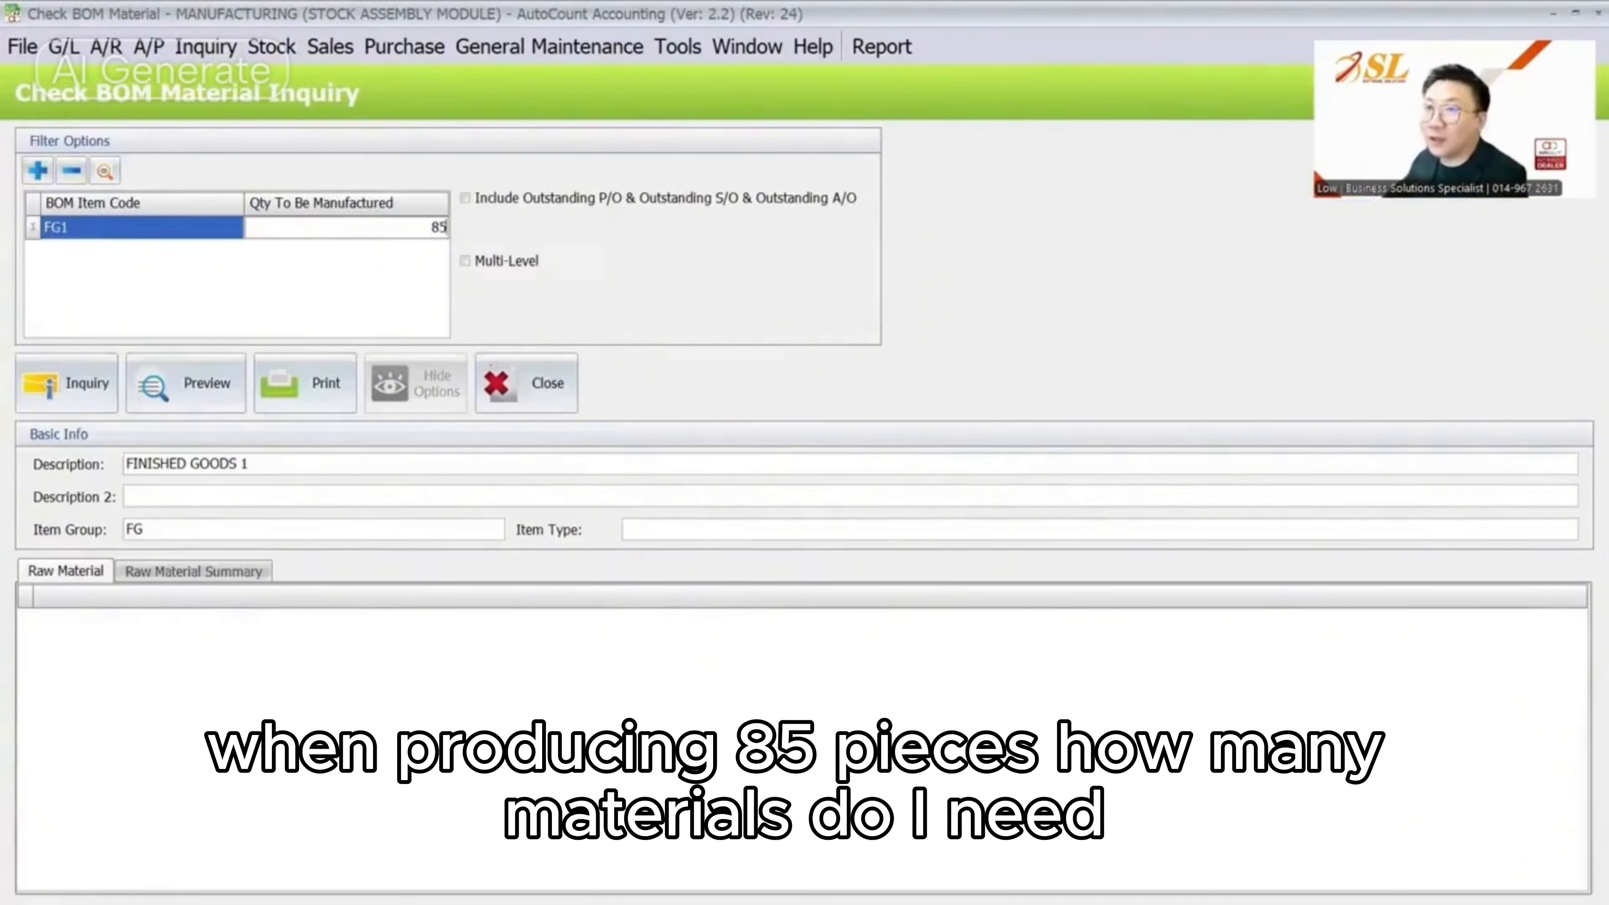
{"action": "left_click", "coordinate": [97, 368]}
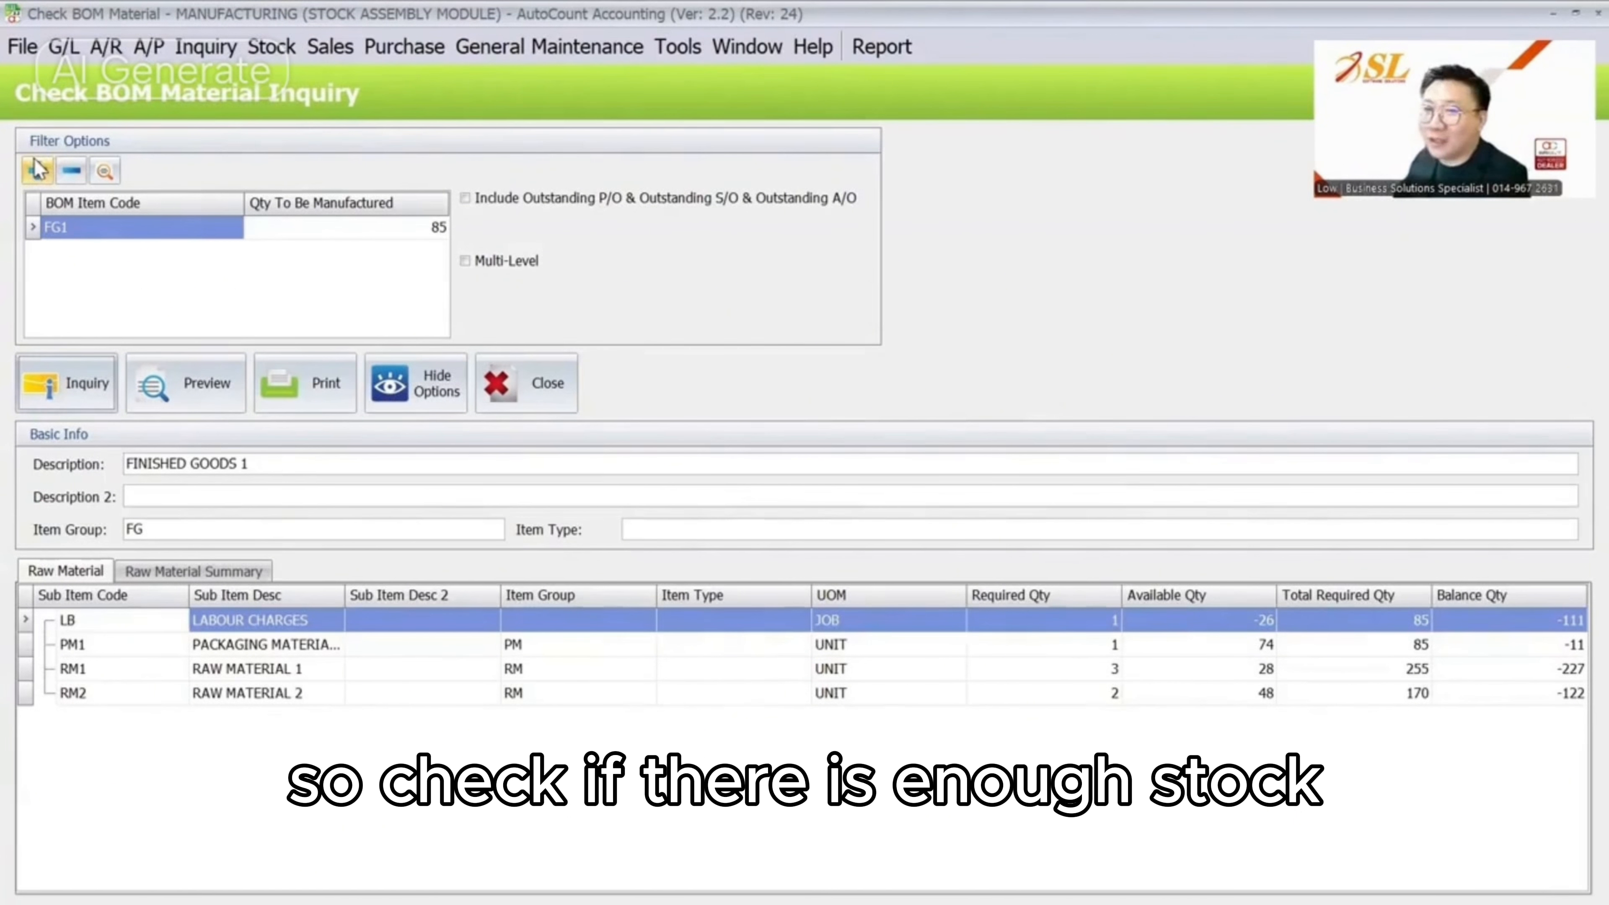
Review the raw material summary, rerun the inquiry including outstanding P/O, S/O and A/O, and examine the raw material details
{"action": "left_click", "coordinate": [194, 573]}
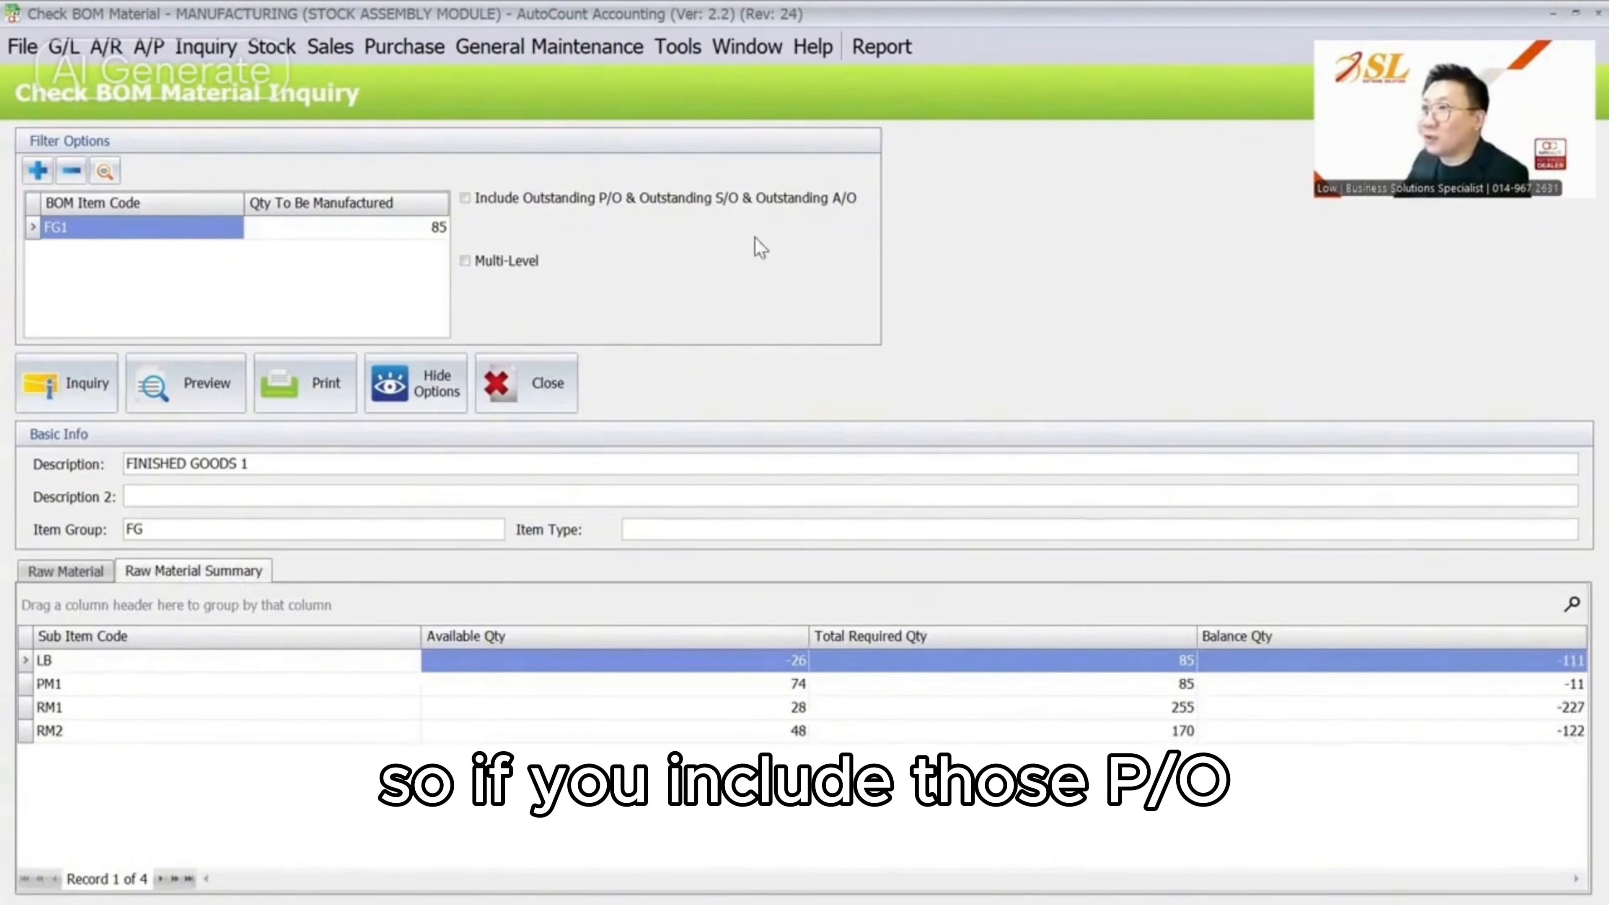
{"action": "left_click", "coordinate": [583, 200]}
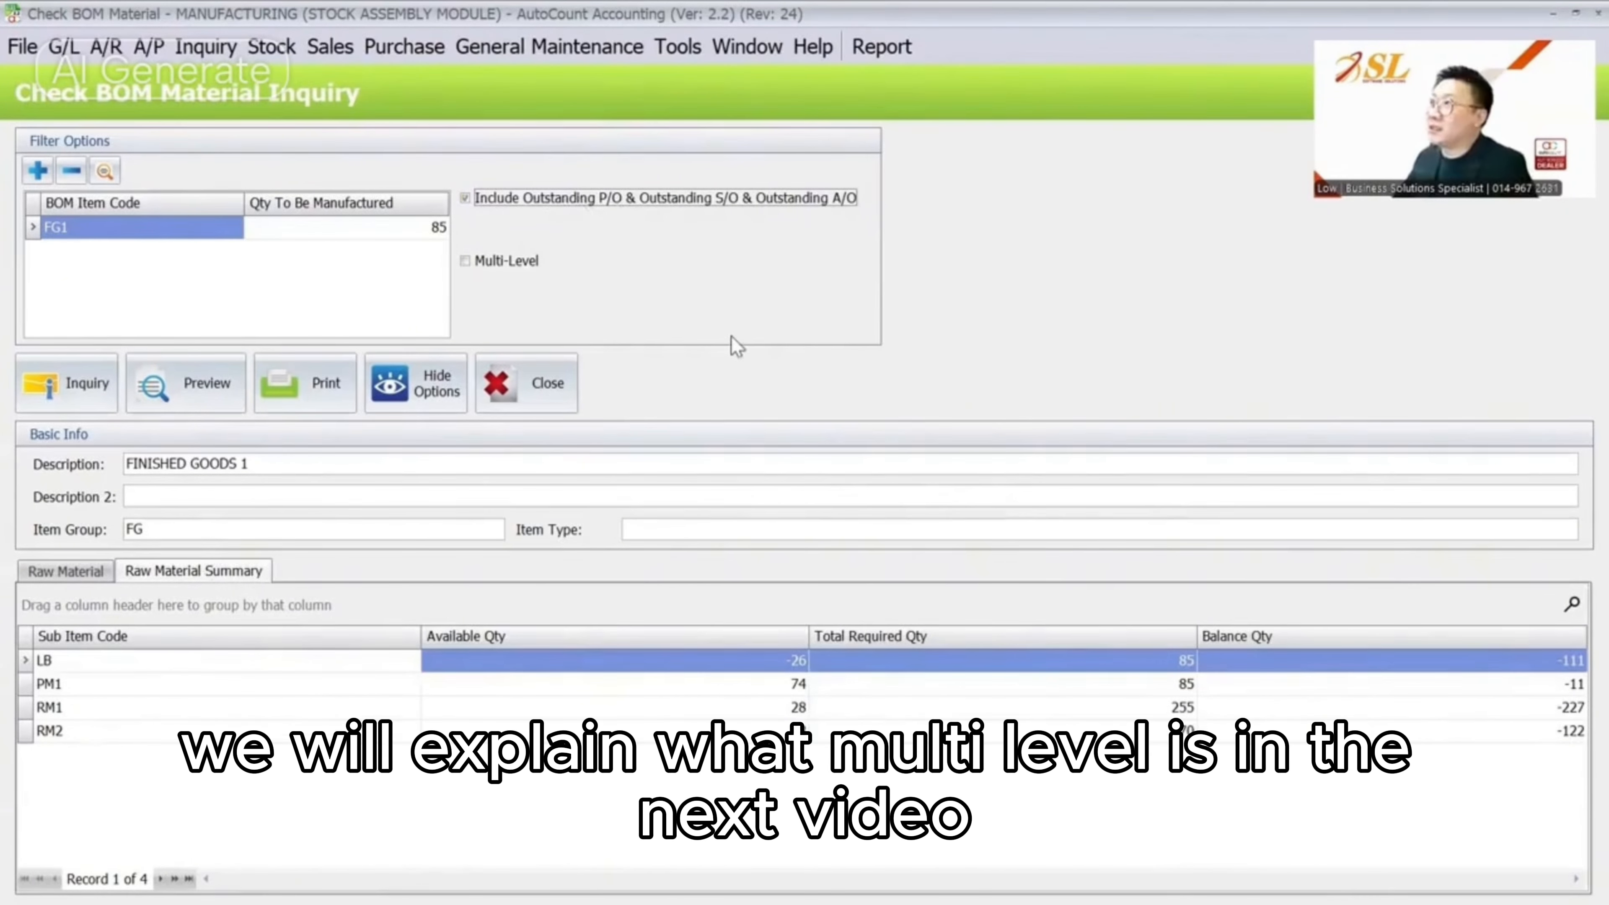
{"action": "left_click", "coordinate": [68, 383]}
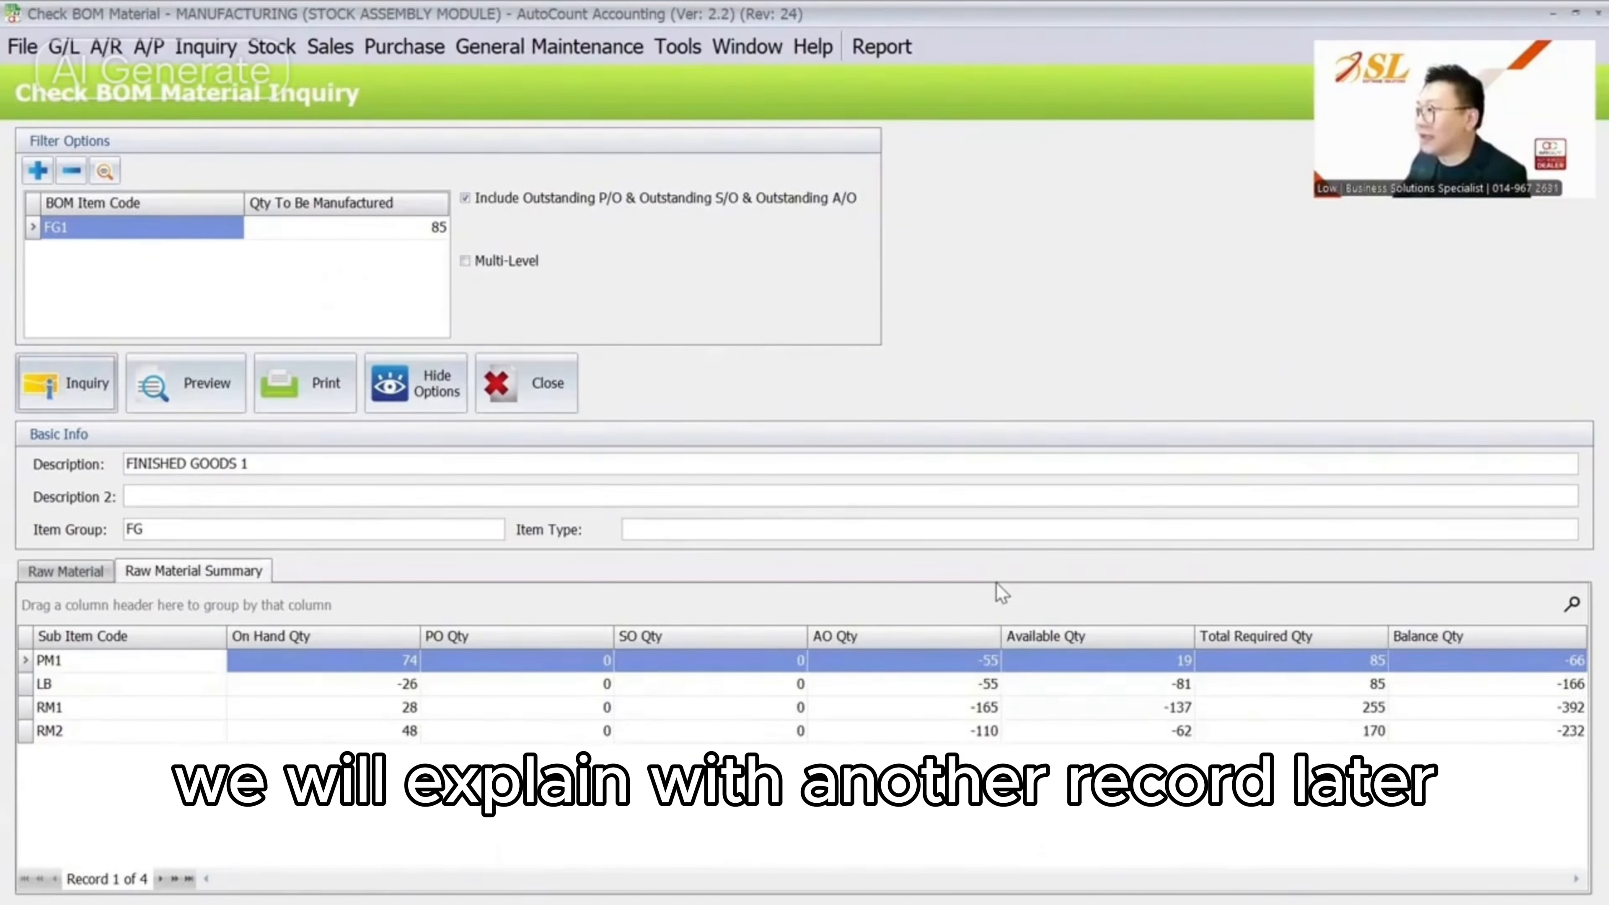
{"action": "left_click", "coordinate": [66, 571]}
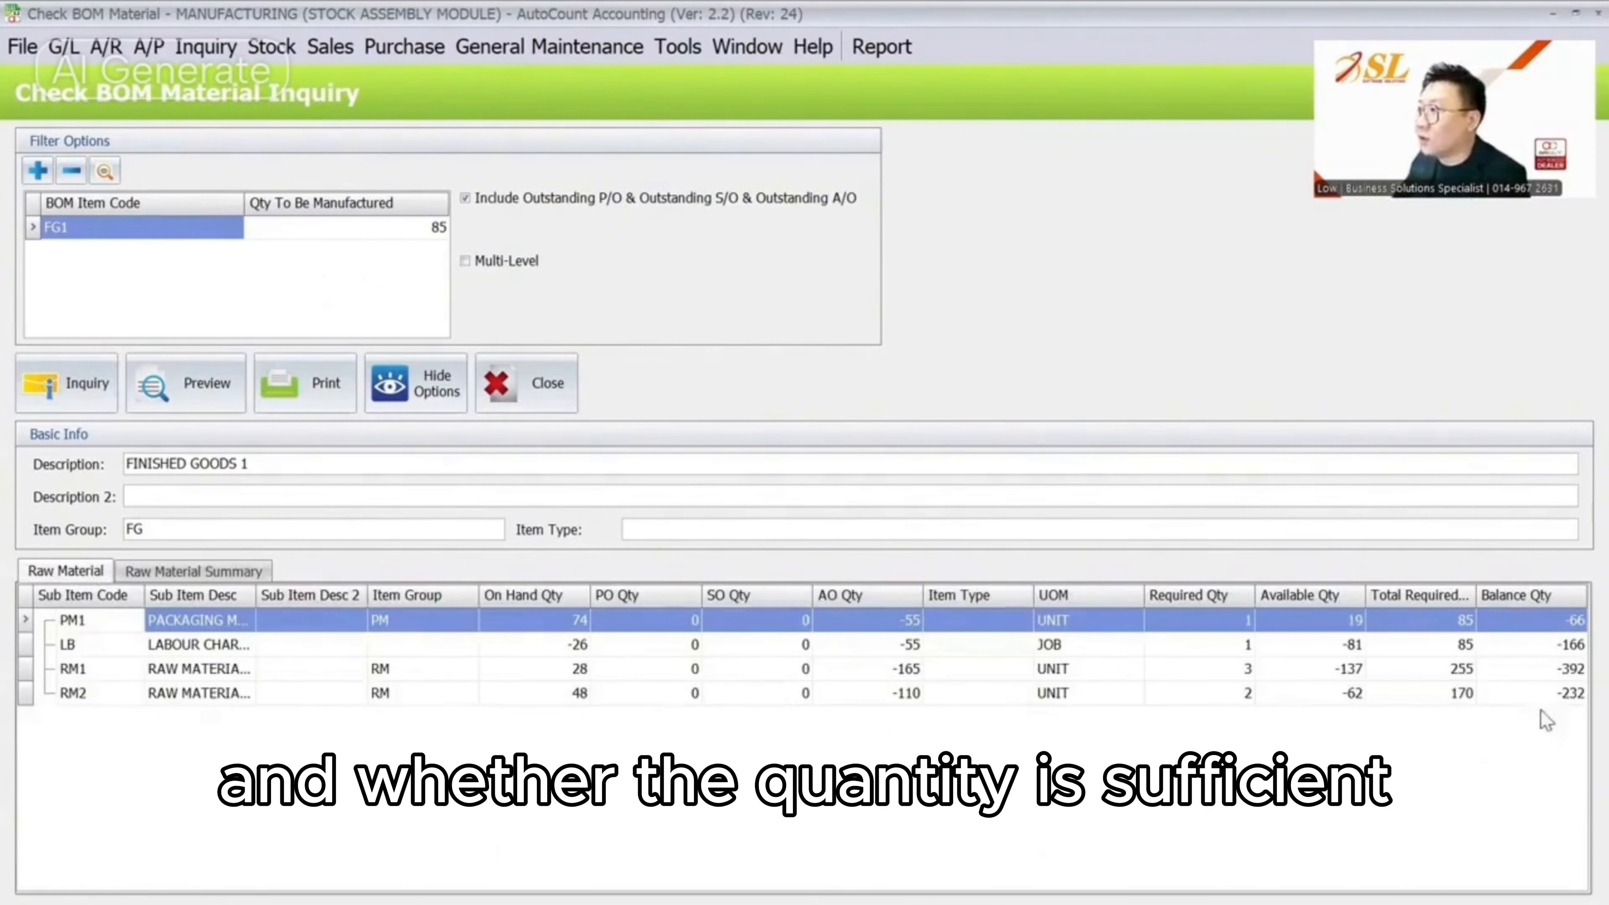
Examine the raw material rows of FG1, comparing available and balance quantities of PM1, LB, RM1 and RM2
{"action": "left_click", "coordinate": [191, 573]}
{"action": "left_click", "coordinate": [68, 570]}
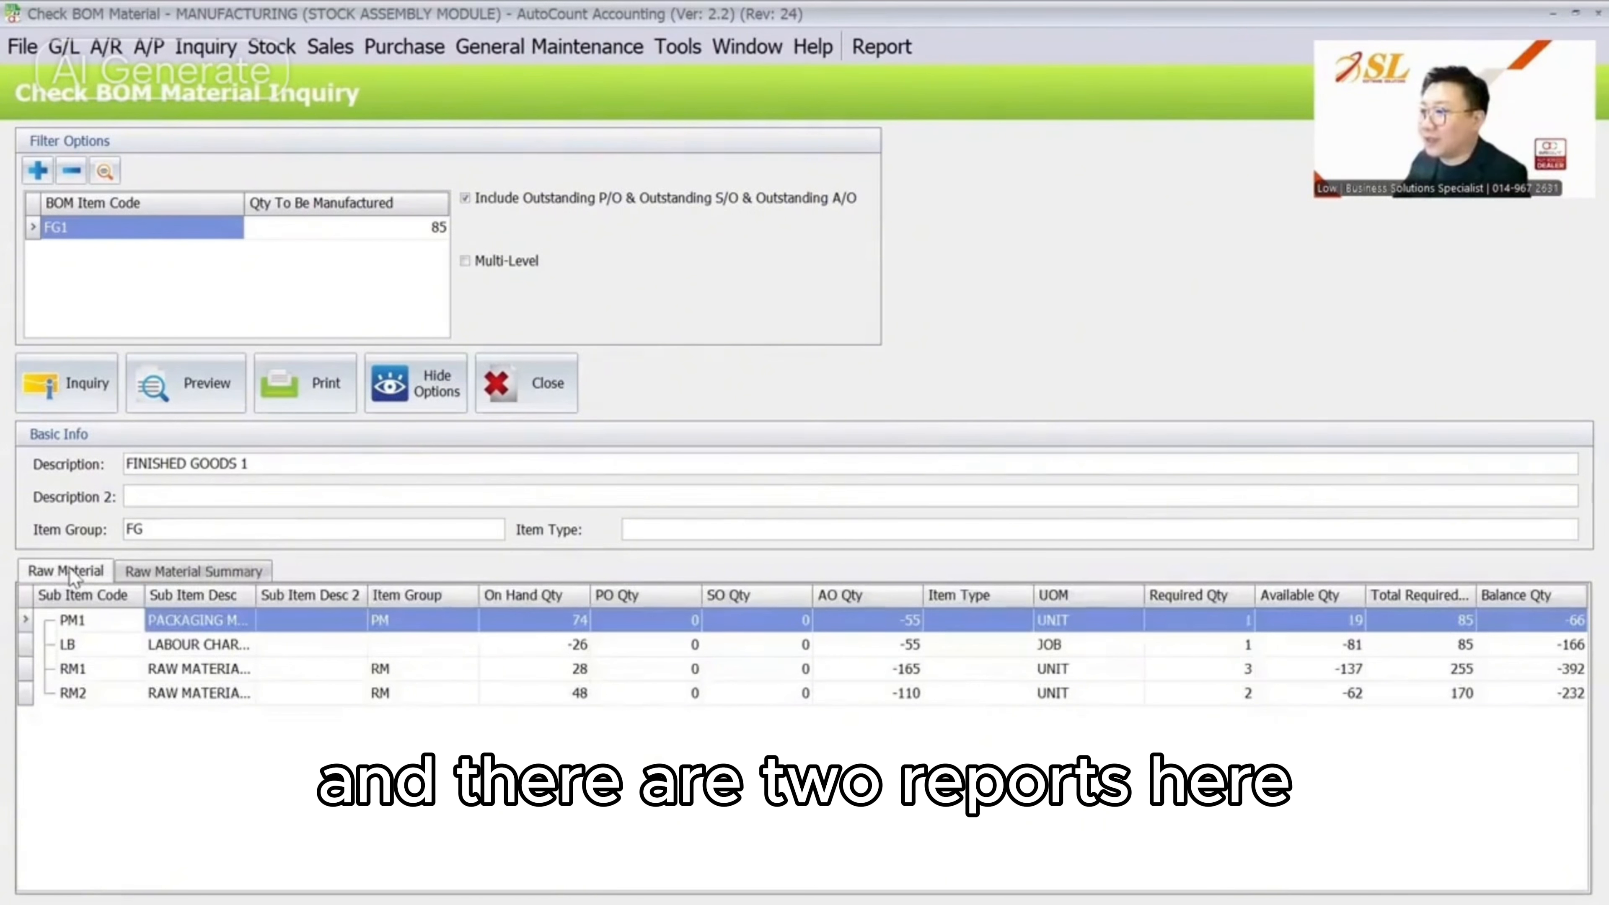
{"action": "left_click", "coordinate": [114, 646]}
{"action": "left_click", "coordinate": [1053, 656]}
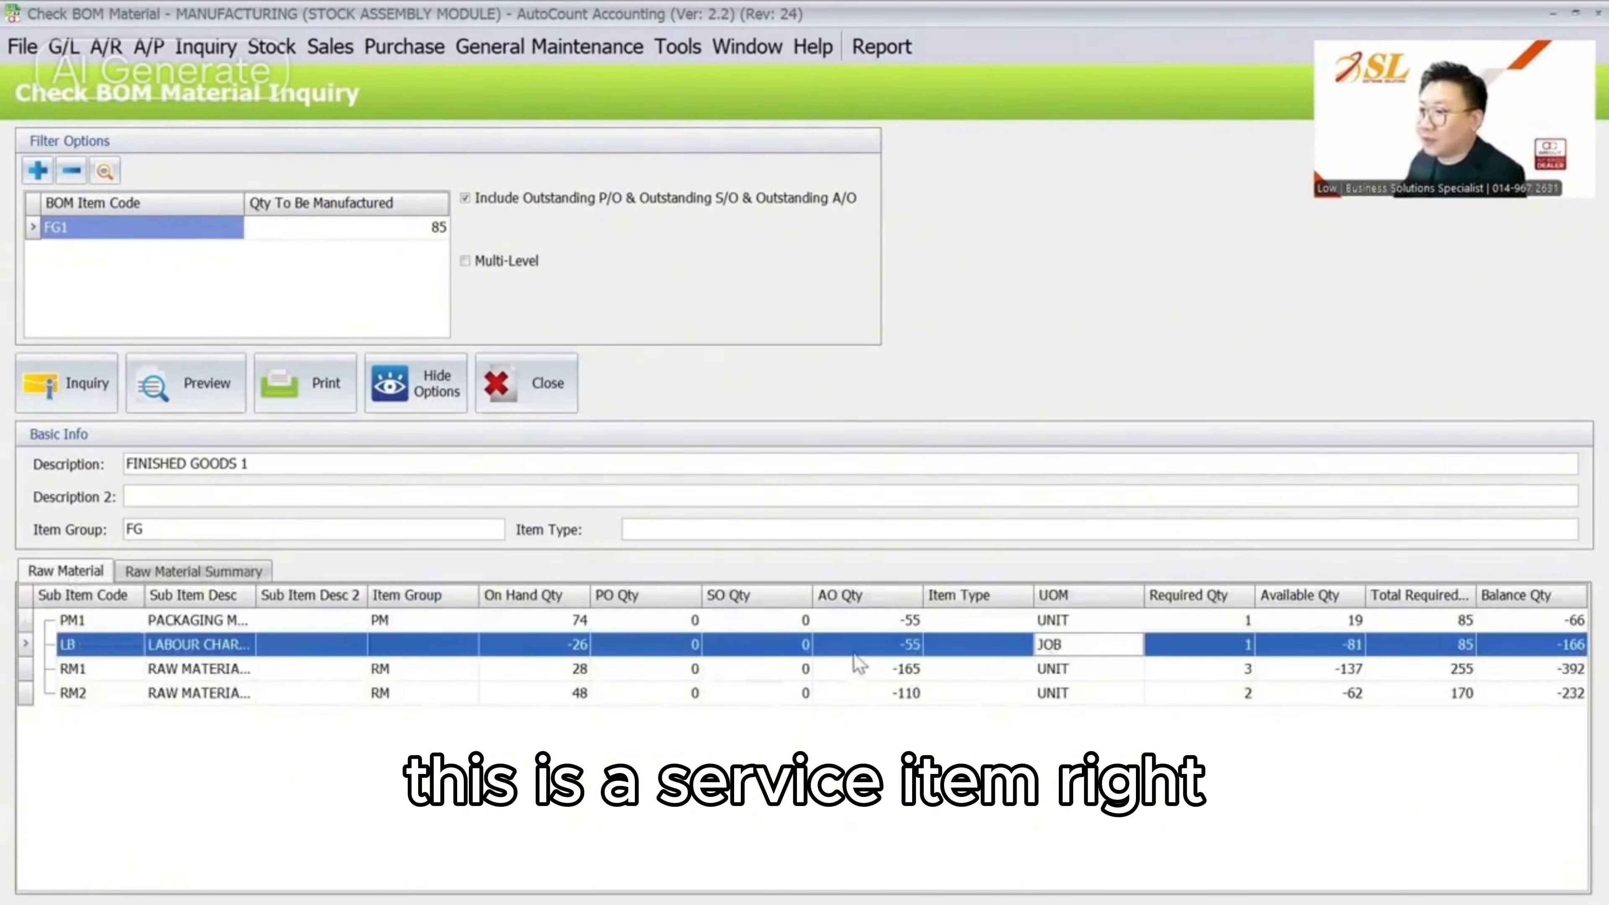
{"action": "left_click", "coordinate": [1352, 647]}
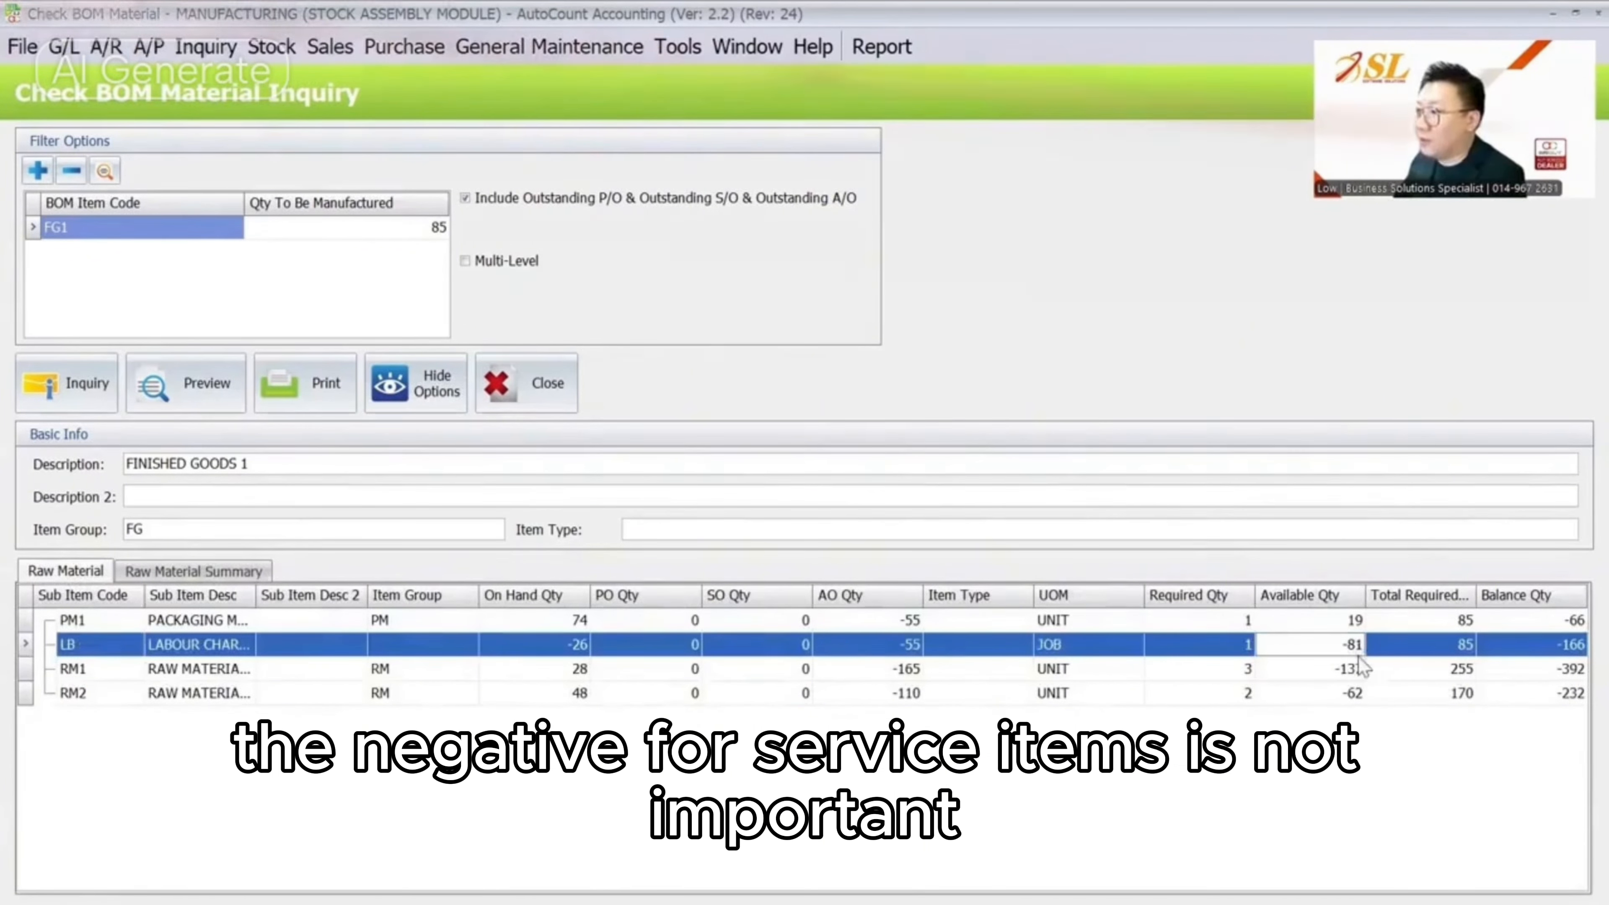
{"action": "left_click", "coordinate": [179, 620]}
{"action": "left_click", "coordinate": [184, 669]}
{"action": "left_click", "coordinate": [193, 694]}
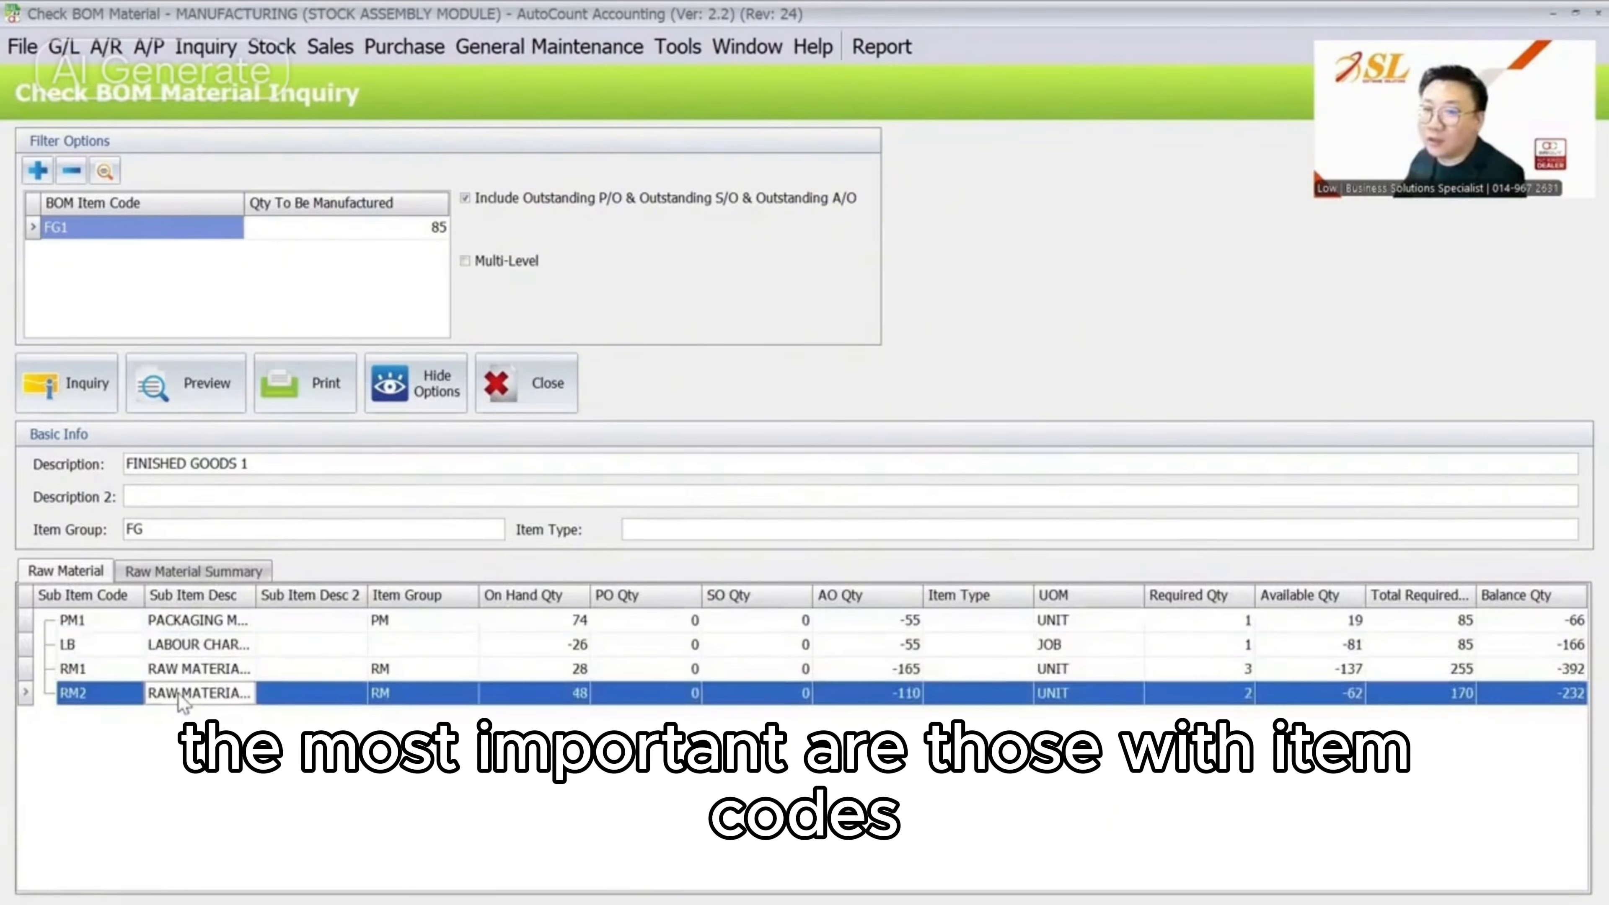
{"action": "left_click", "coordinate": [203, 647]}
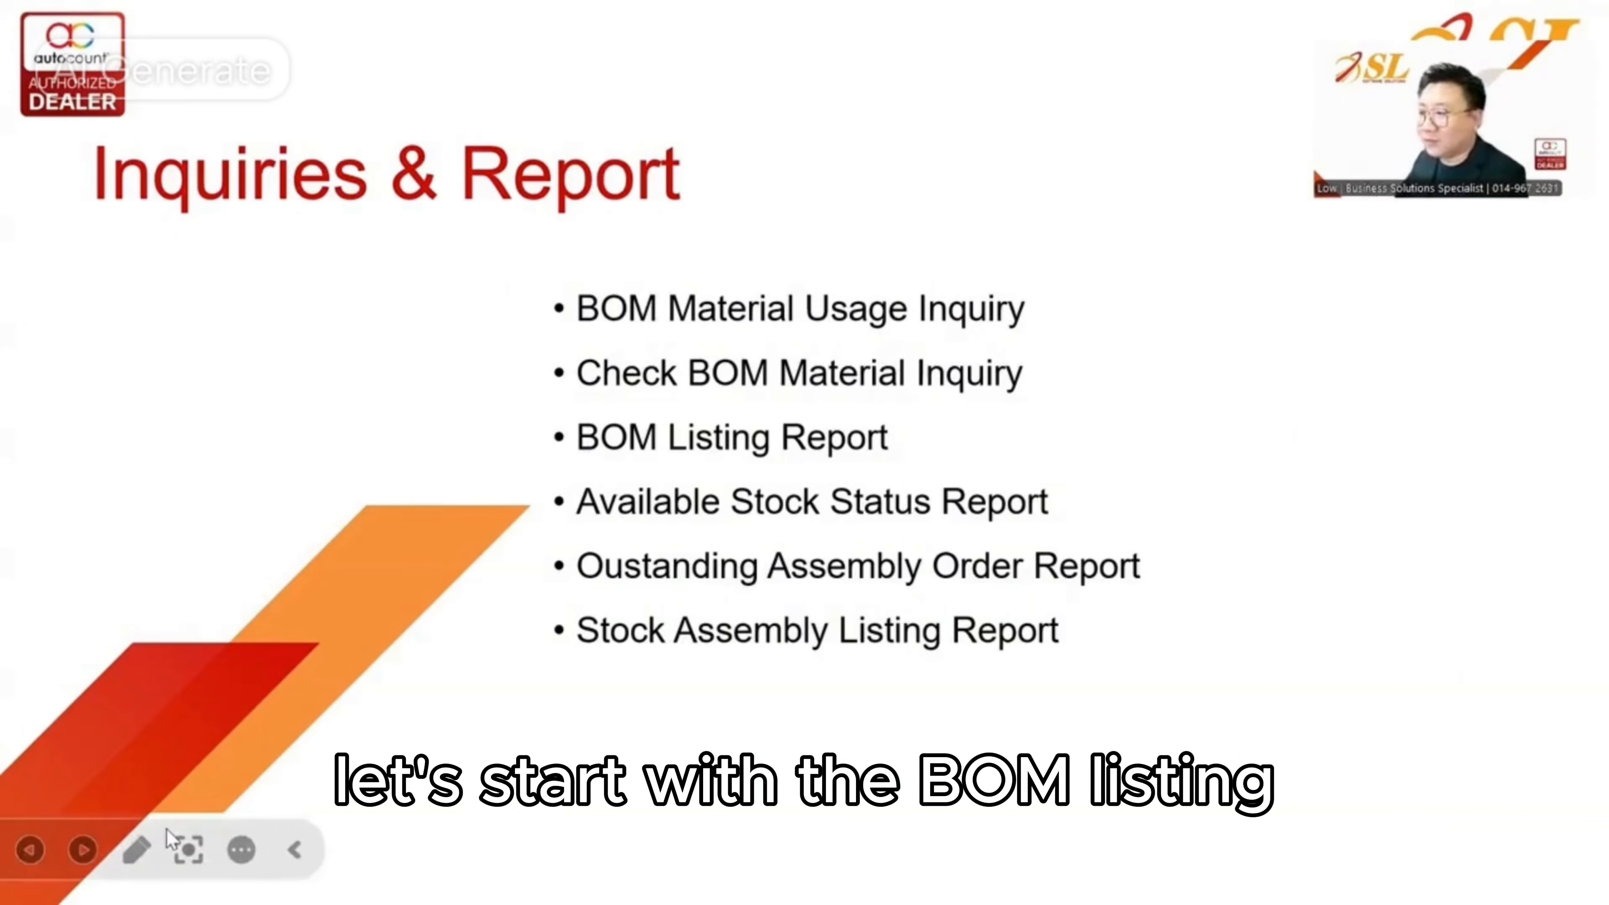
Switch back to AutoCount, run the BOM Listing report, and review the required quantities and costs in its preview
{"action": "key", "text": "alt+Tab"}
{"action": "left_click", "coordinate": [271, 48]}
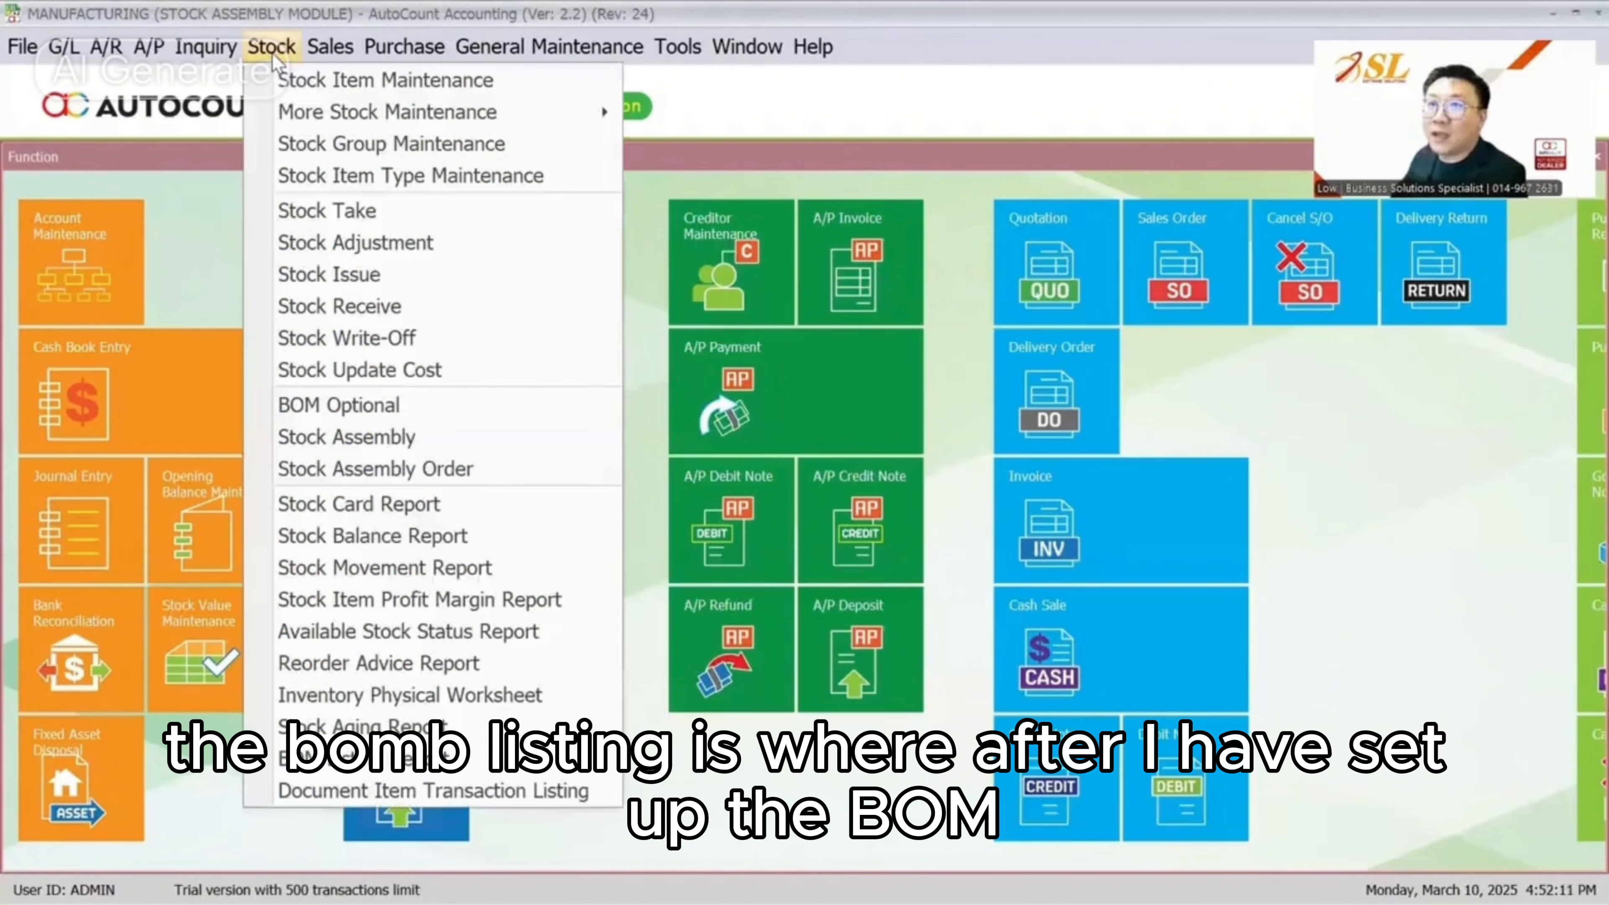
{"action": "mouse_move", "coordinate": [349, 116]}
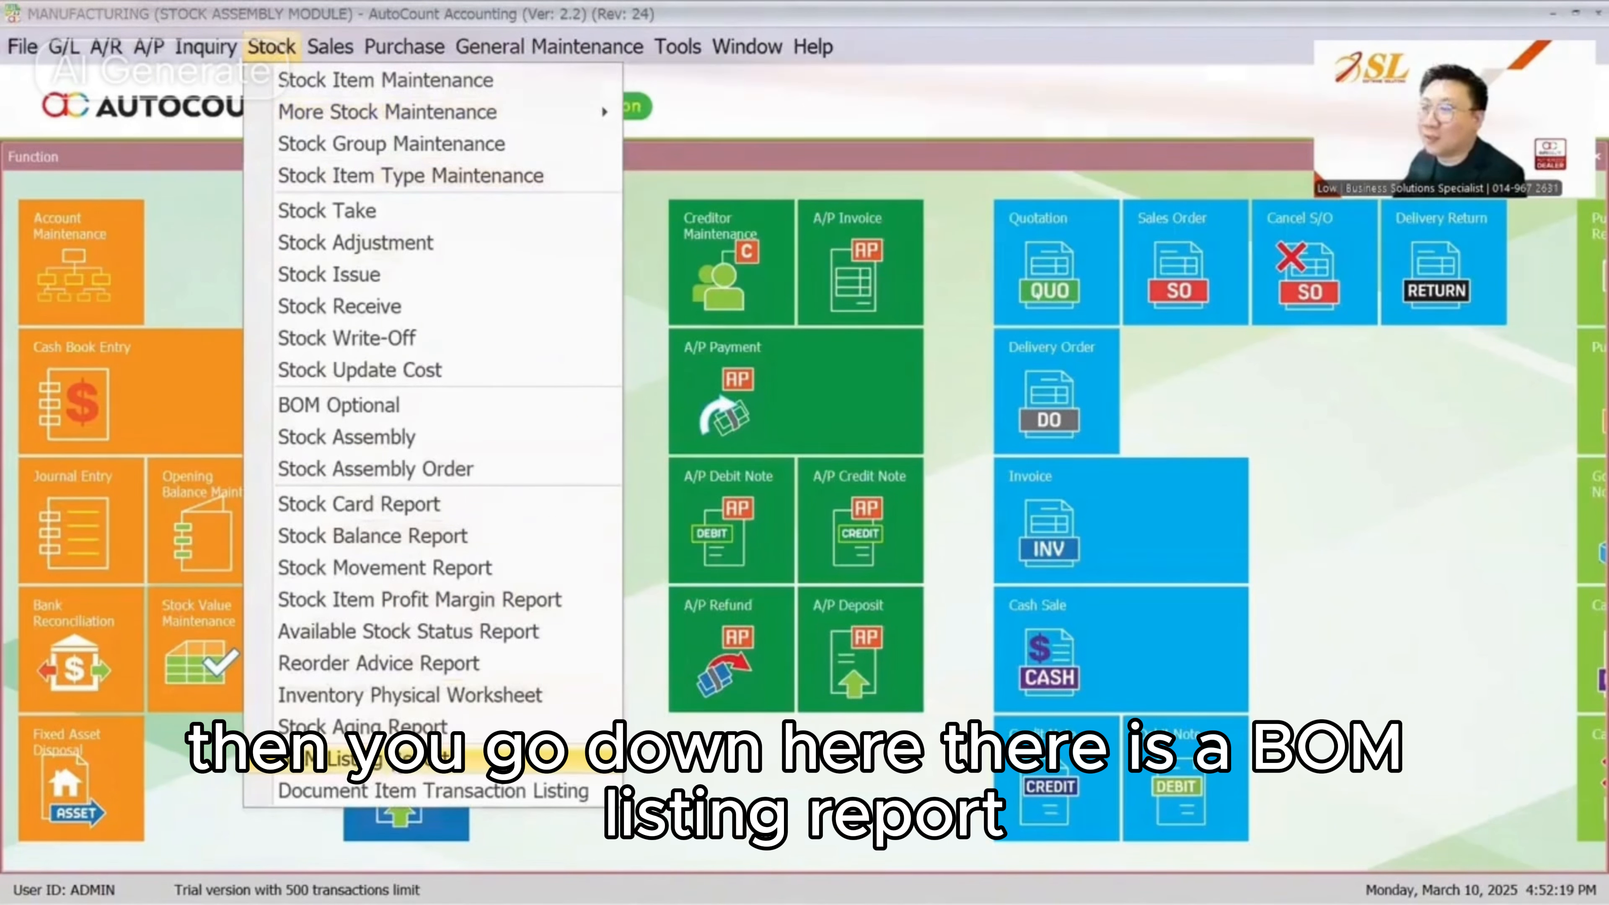
{"action": "left_click", "coordinate": [329, 759]}
{"action": "left_click", "coordinate": [89, 379]}
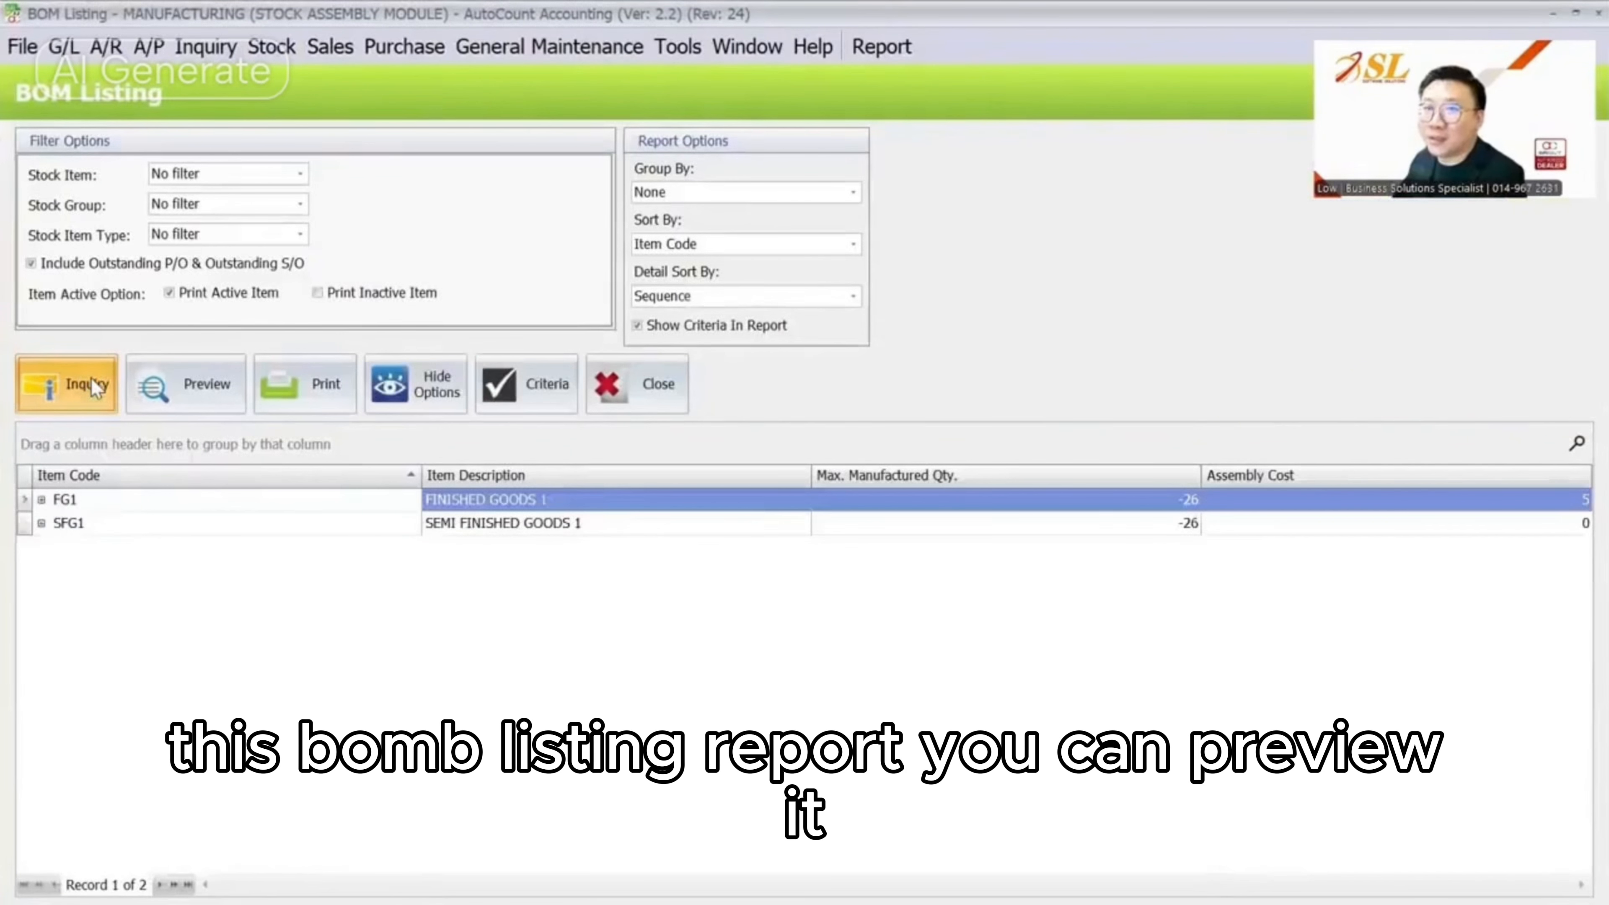
{"action": "left_click", "coordinate": [185, 379]}
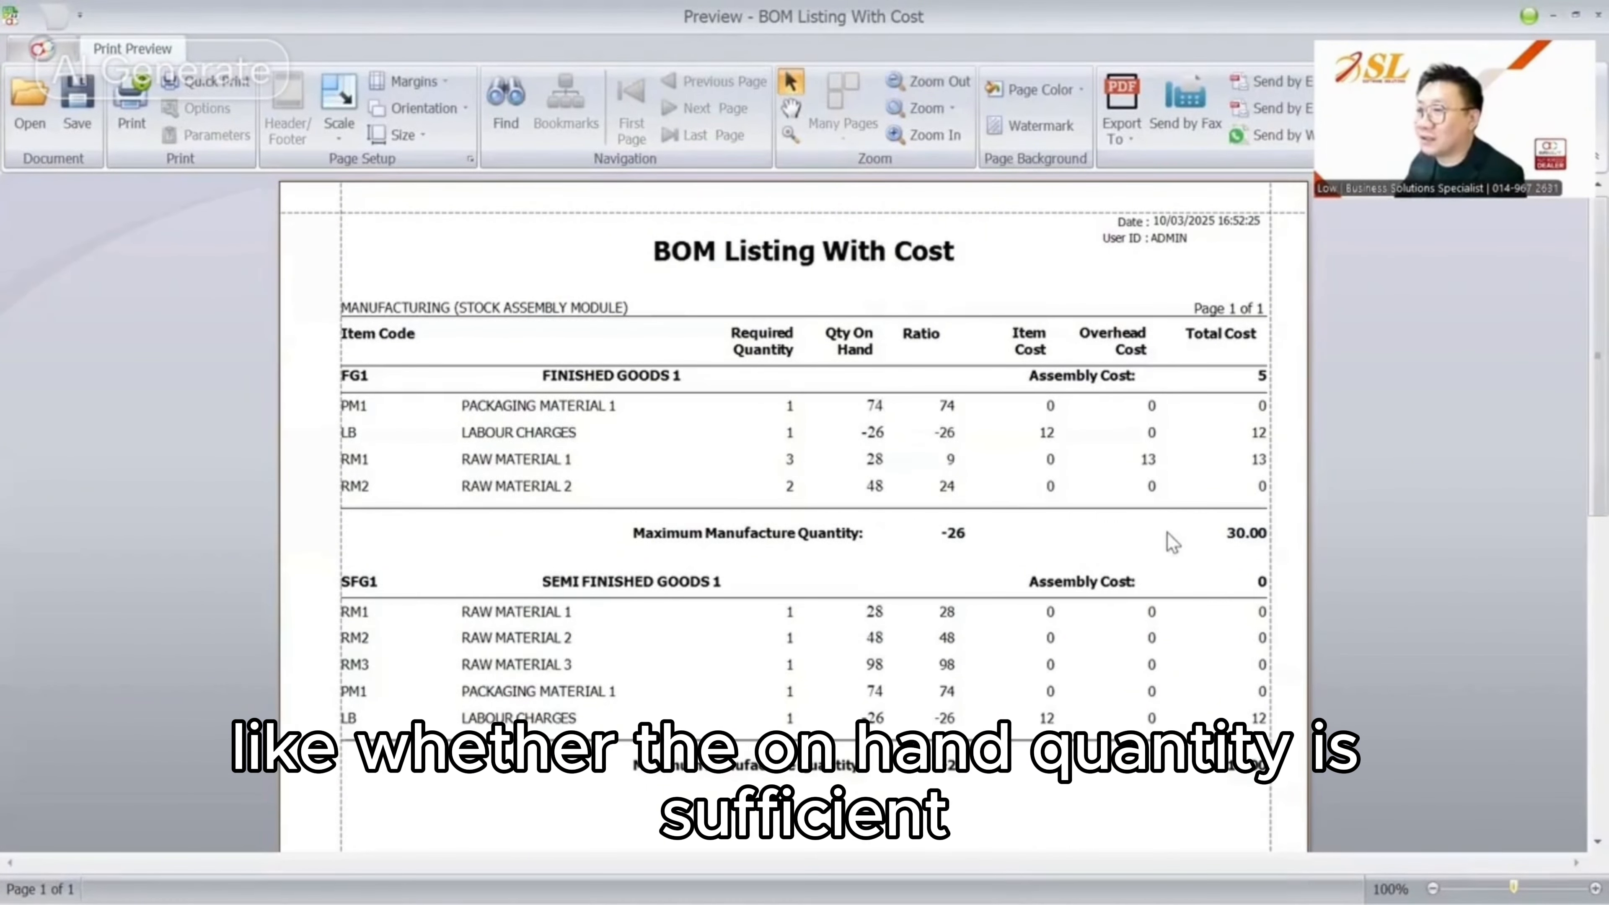
{"action": "scroll", "coordinate": [1173, 542], "scroll_direction": "down", "scroll_amount": 4}
{"action": "scroll", "coordinate": [1172, 540], "scroll_direction": "up", "scroll_amount": 3}
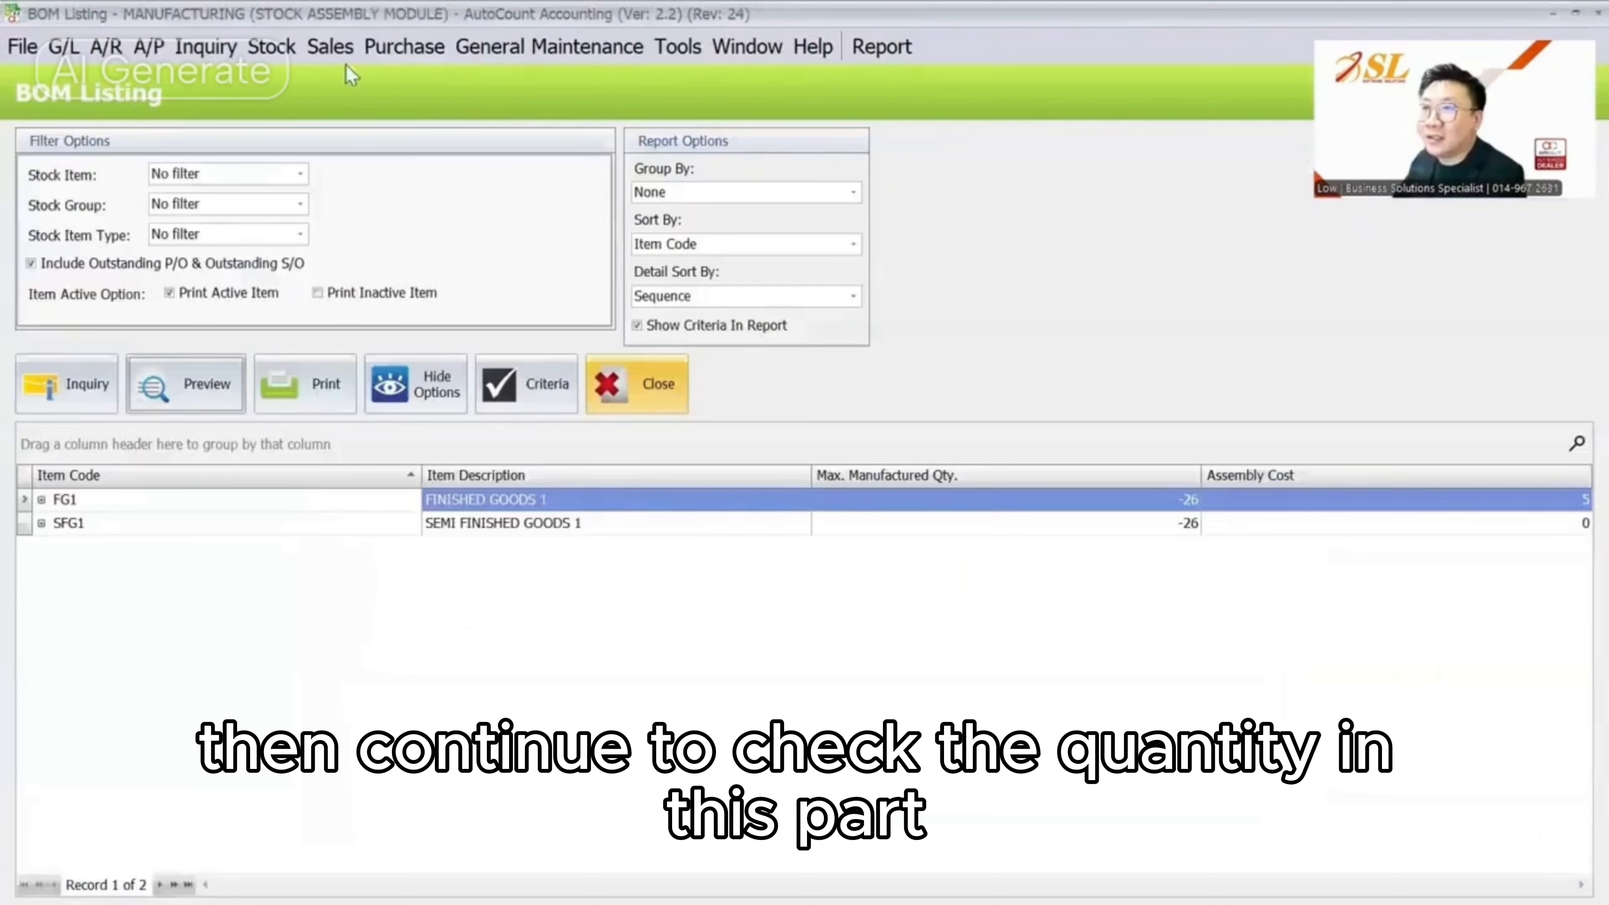
Group the BOM Listing report by Item Group, keeping outstanding P/O and S/O included
{"action": "left_click", "coordinate": [678, 190]}
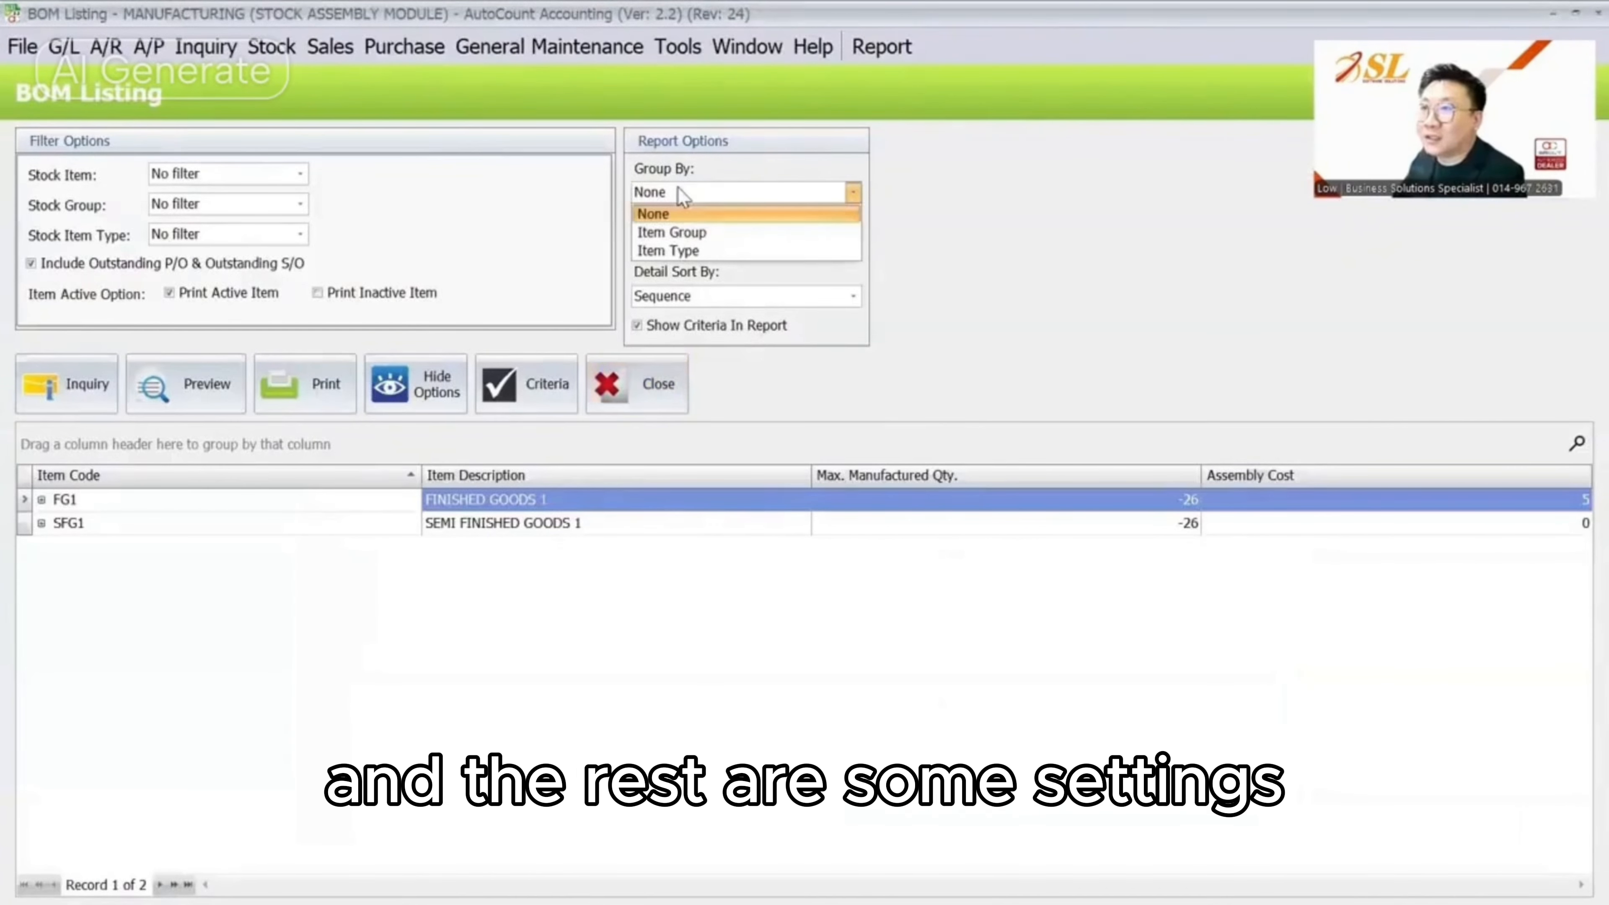
{"action": "left_click", "coordinate": [685, 233]}
{"action": "left_click", "coordinate": [111, 274]}
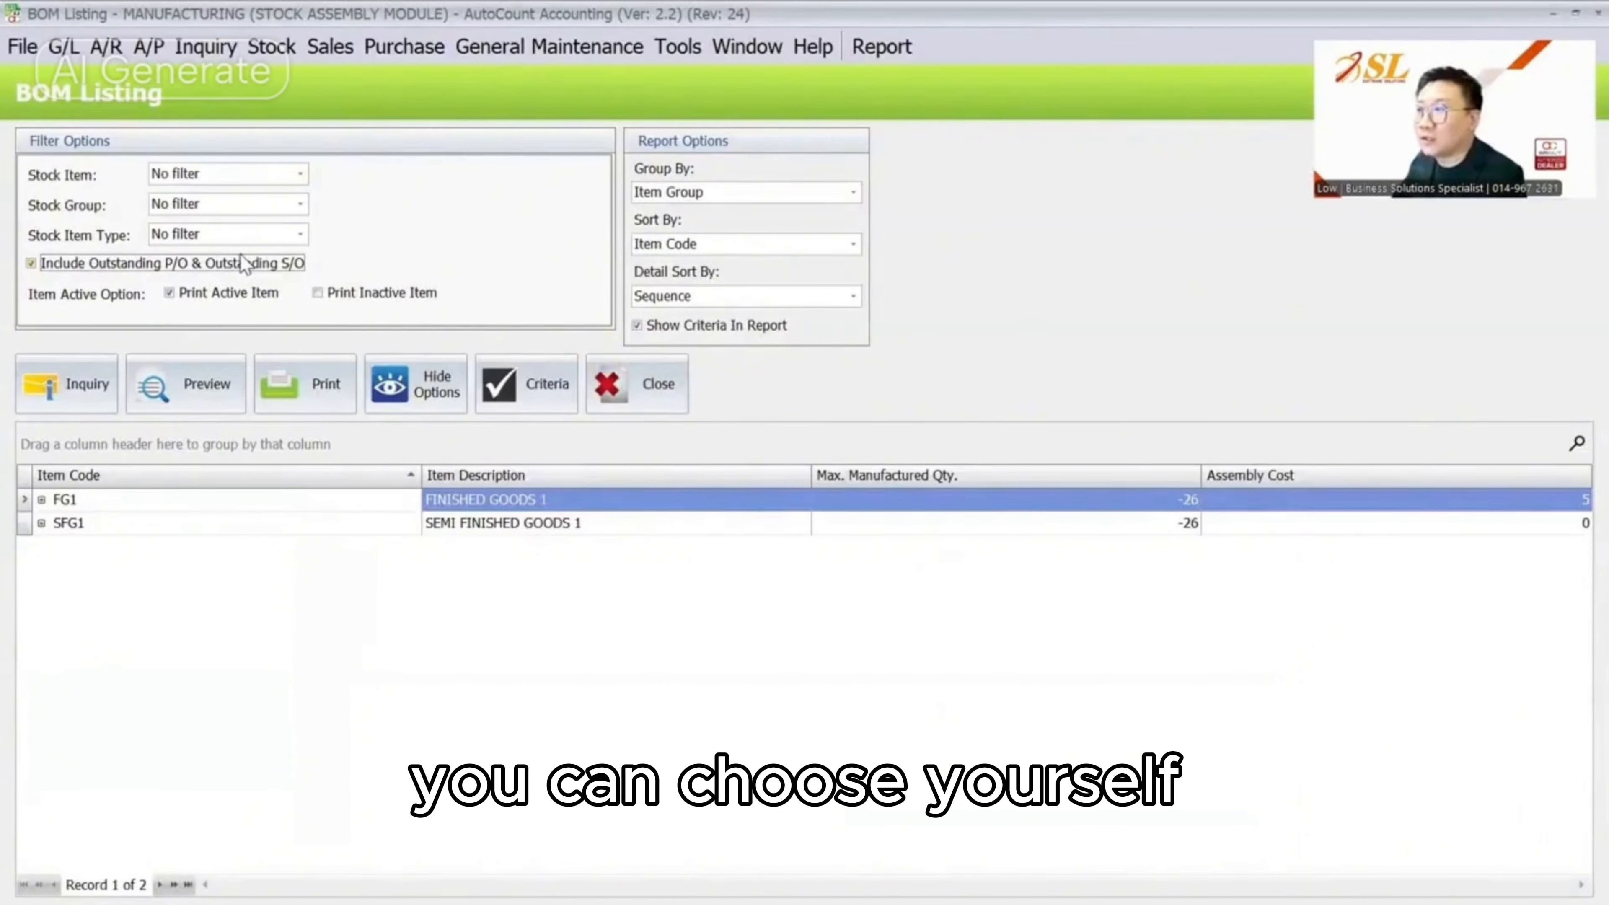
Open Stock Assembly and preview the regular Print Stock Assembly Listing report for all documents
{"action": "left_click", "coordinate": [278, 47]}
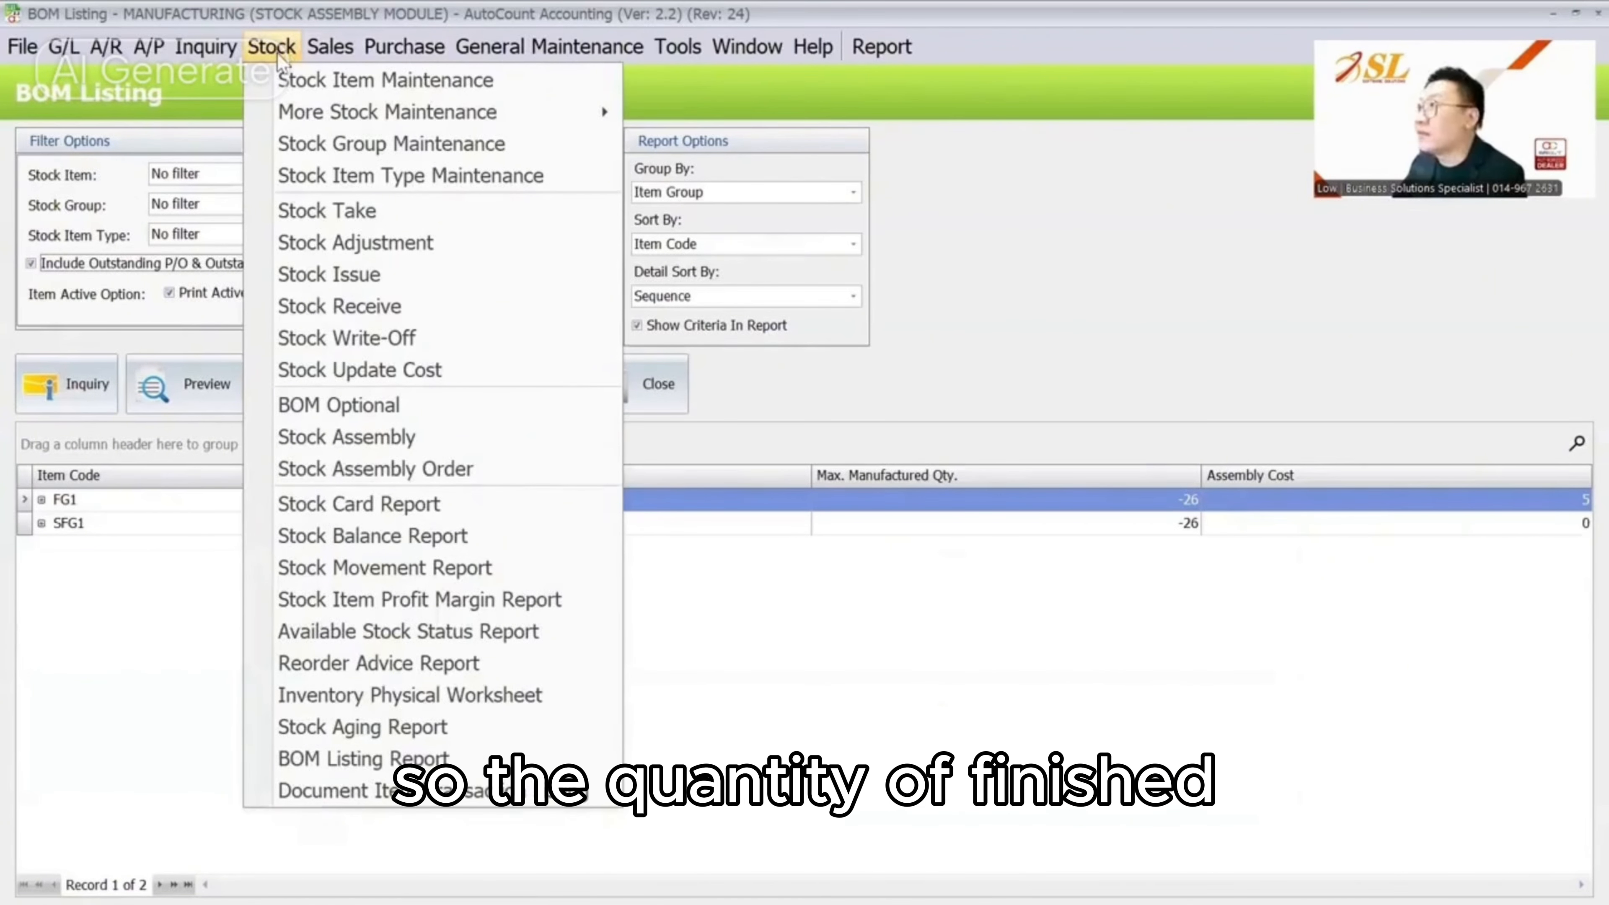
{"action": "left_click", "coordinate": [323, 436]}
{"action": "left_click", "coordinate": [765, 212]}
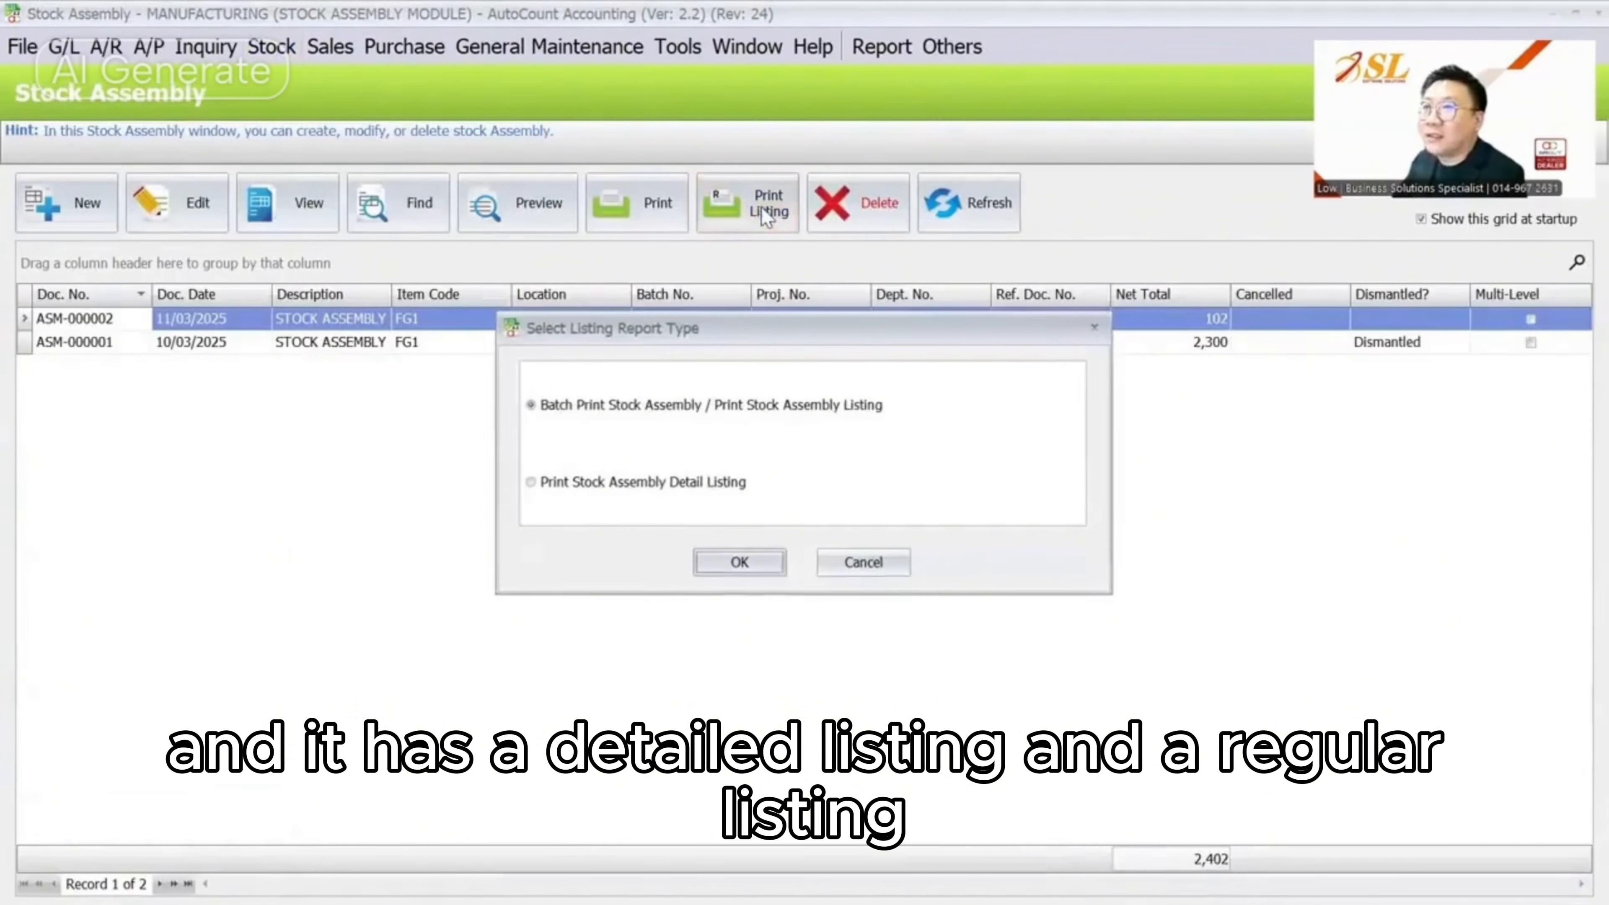
{"action": "left_click", "coordinate": [689, 483]}
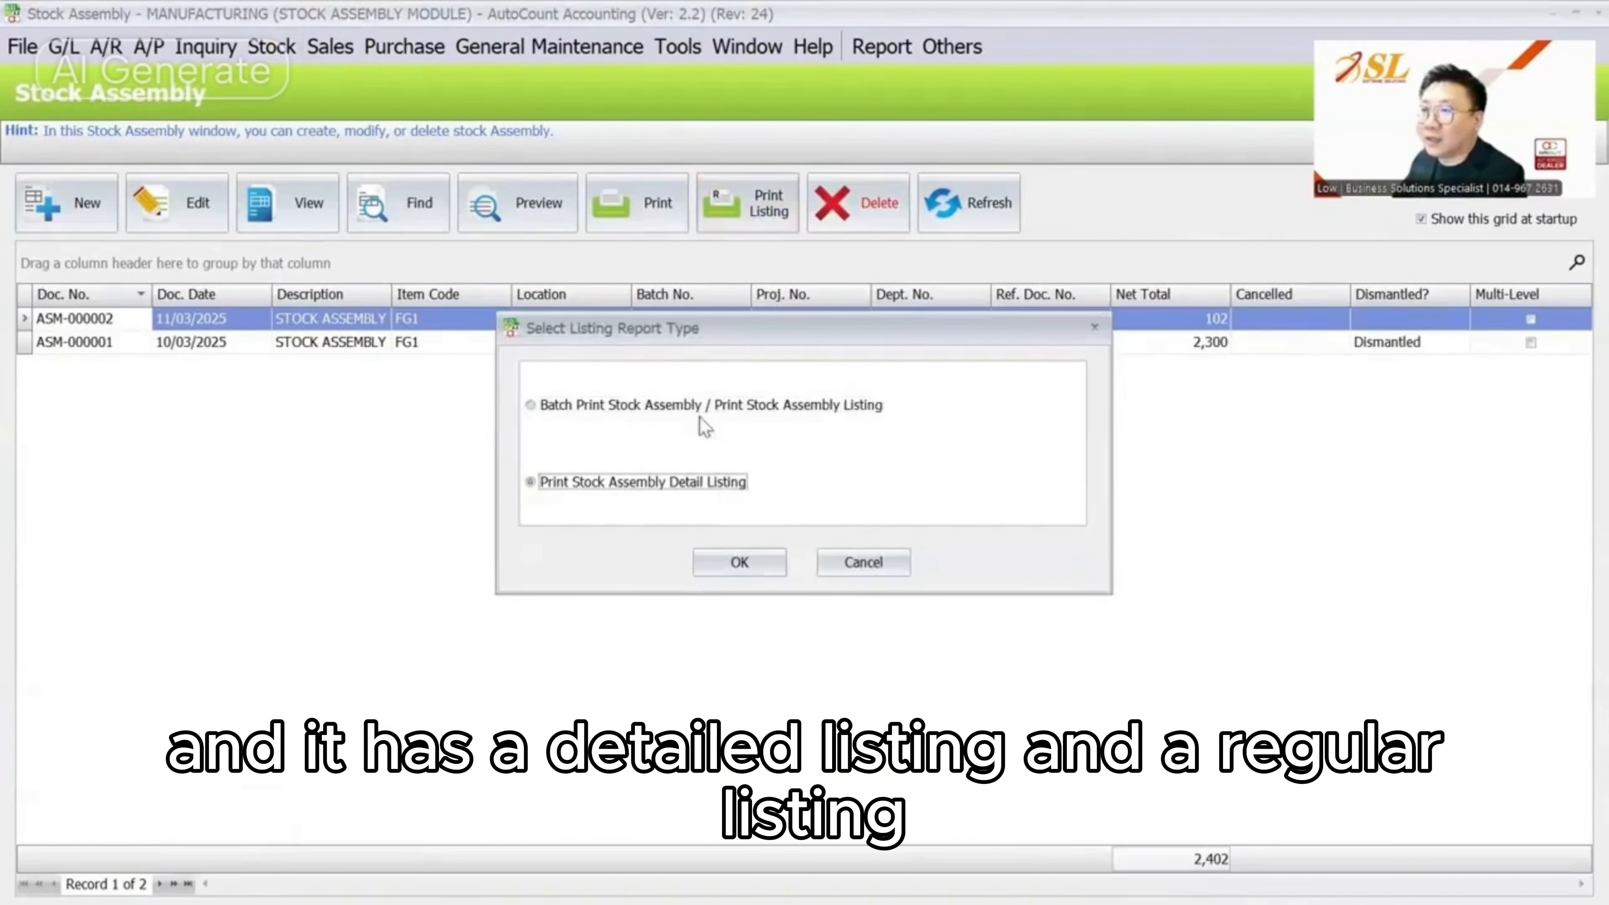
{"action": "left_click", "coordinate": [703, 406]}
{"action": "left_click", "coordinate": [736, 563]}
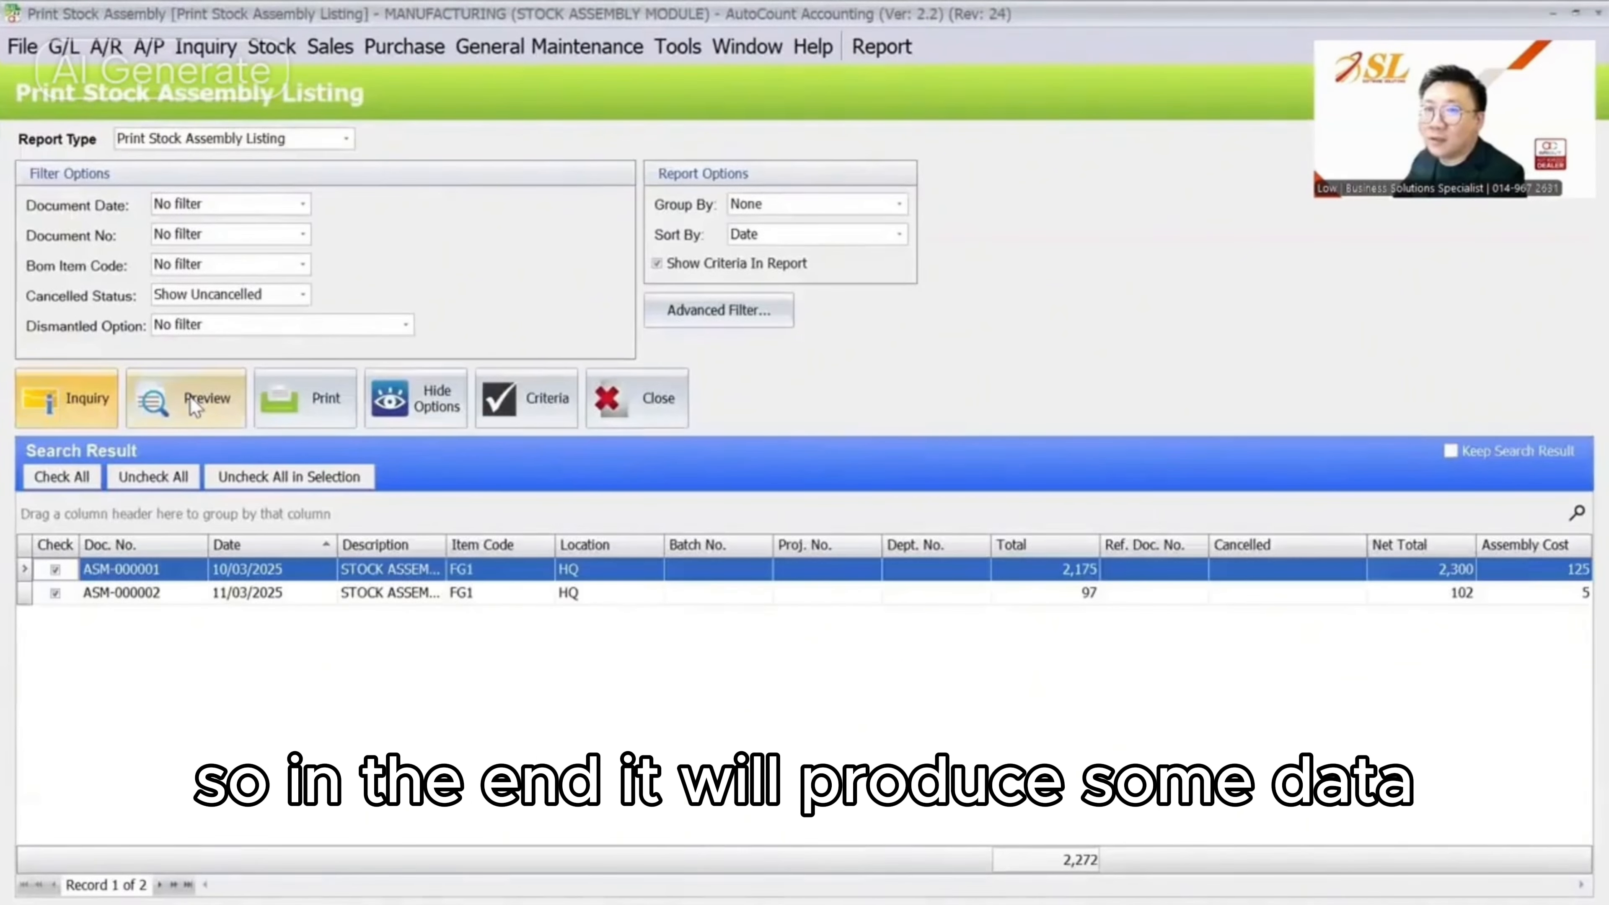
{"action": "left_click", "coordinate": [195, 406]}
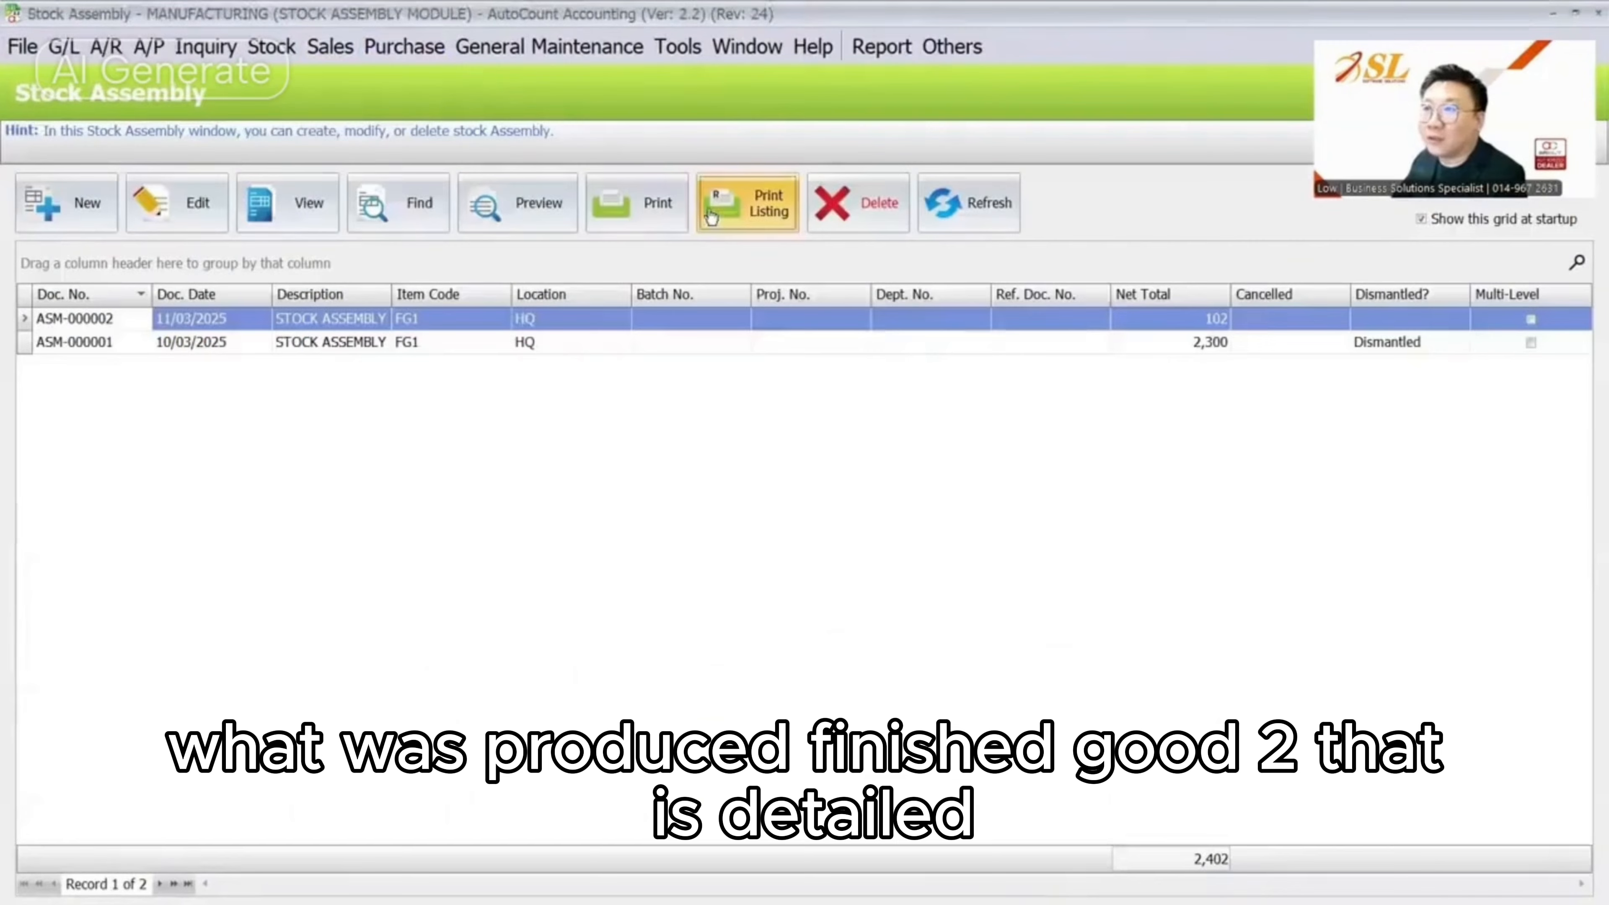
Run the Stock Assembly Detail Listing grouped by Item Code and review the material usage in its preview
{"action": "left_click", "coordinate": [747, 203]}
{"action": "left_click", "coordinate": [621, 478]}
{"action": "left_click", "coordinate": [738, 560]}
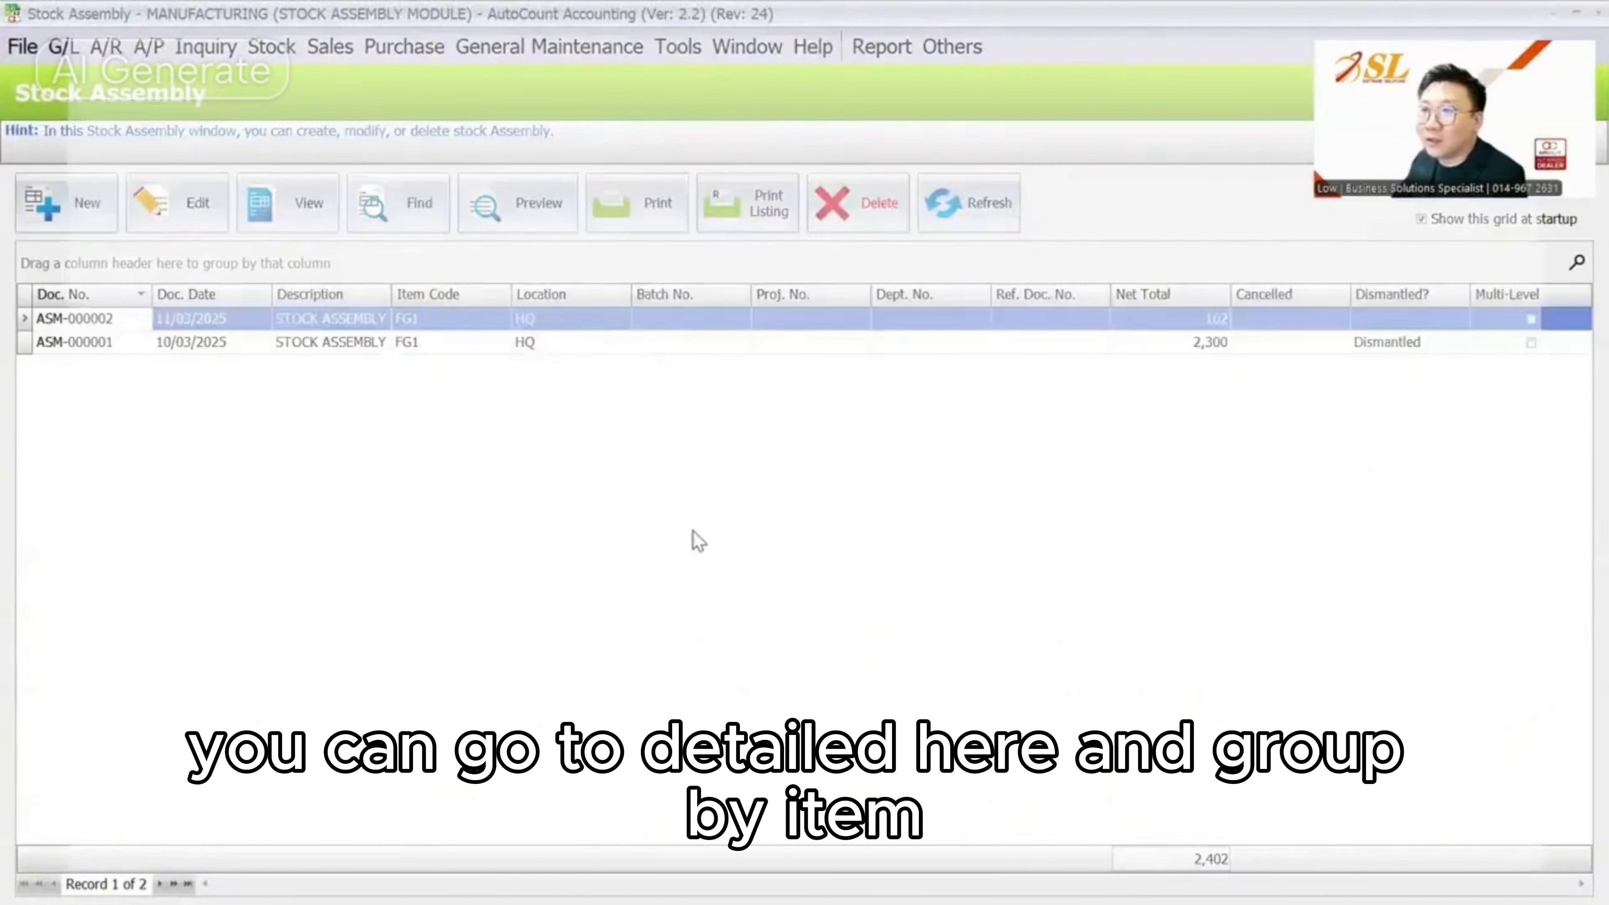
{"action": "left_click", "coordinate": [67, 354]}
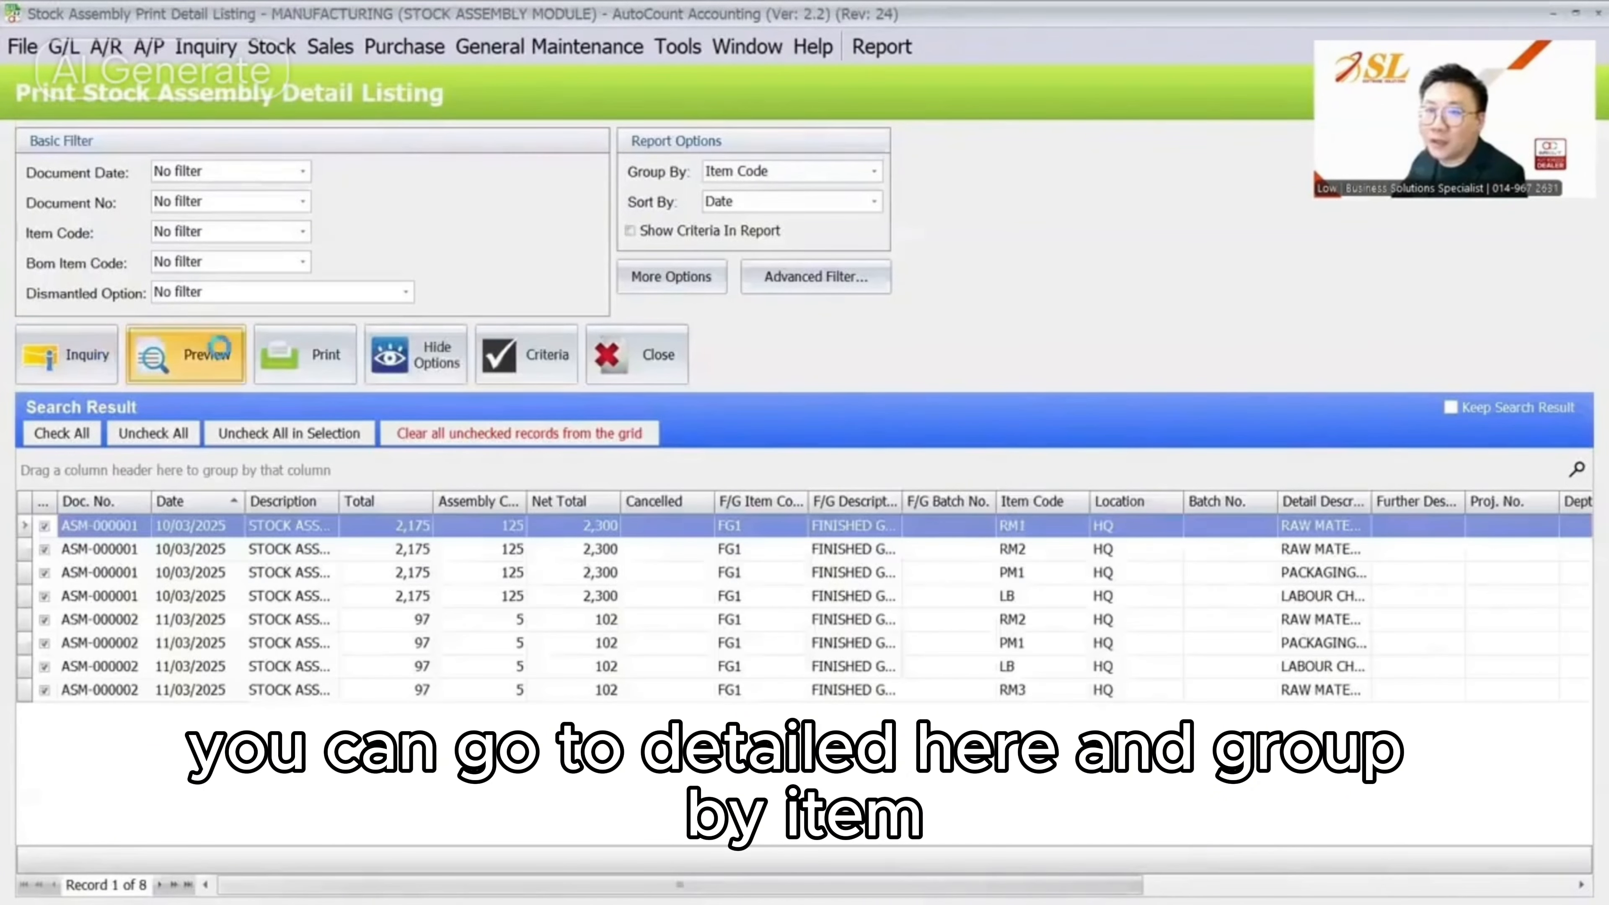
{"action": "scroll", "coordinate": [679, 531], "scroll_direction": "down", "scroll_amount": 5}
{"action": "scroll", "coordinate": [673, 510], "scroll_direction": "up", "scroll_amount": 3}
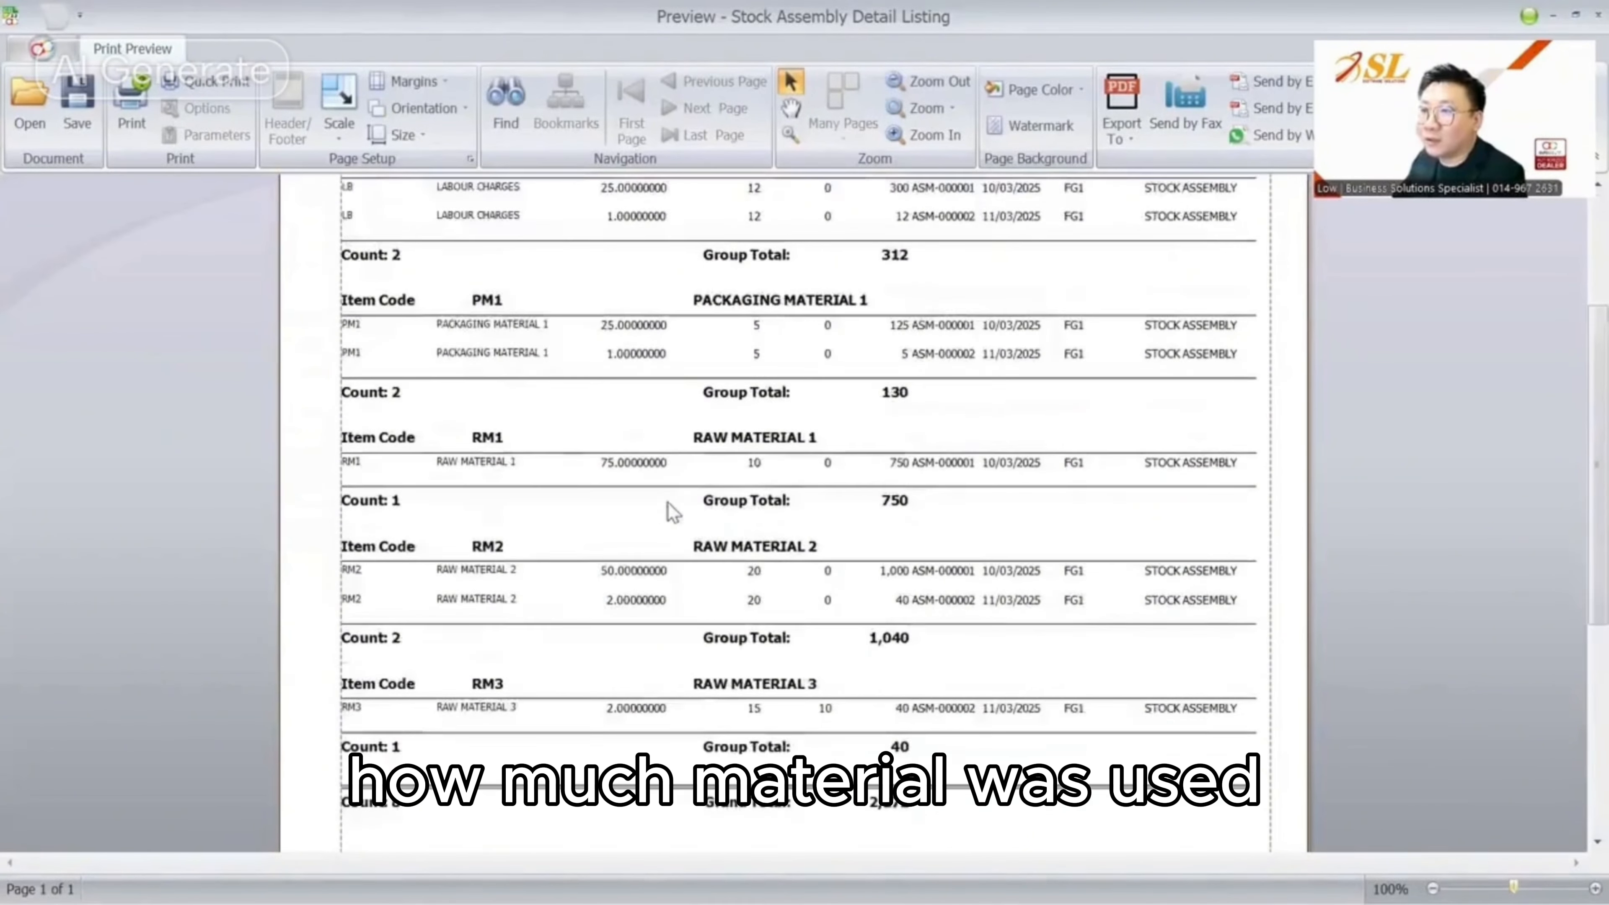
{"action": "scroll", "coordinate": [670, 507], "scroll_direction": "up", "scroll_amount": 5}
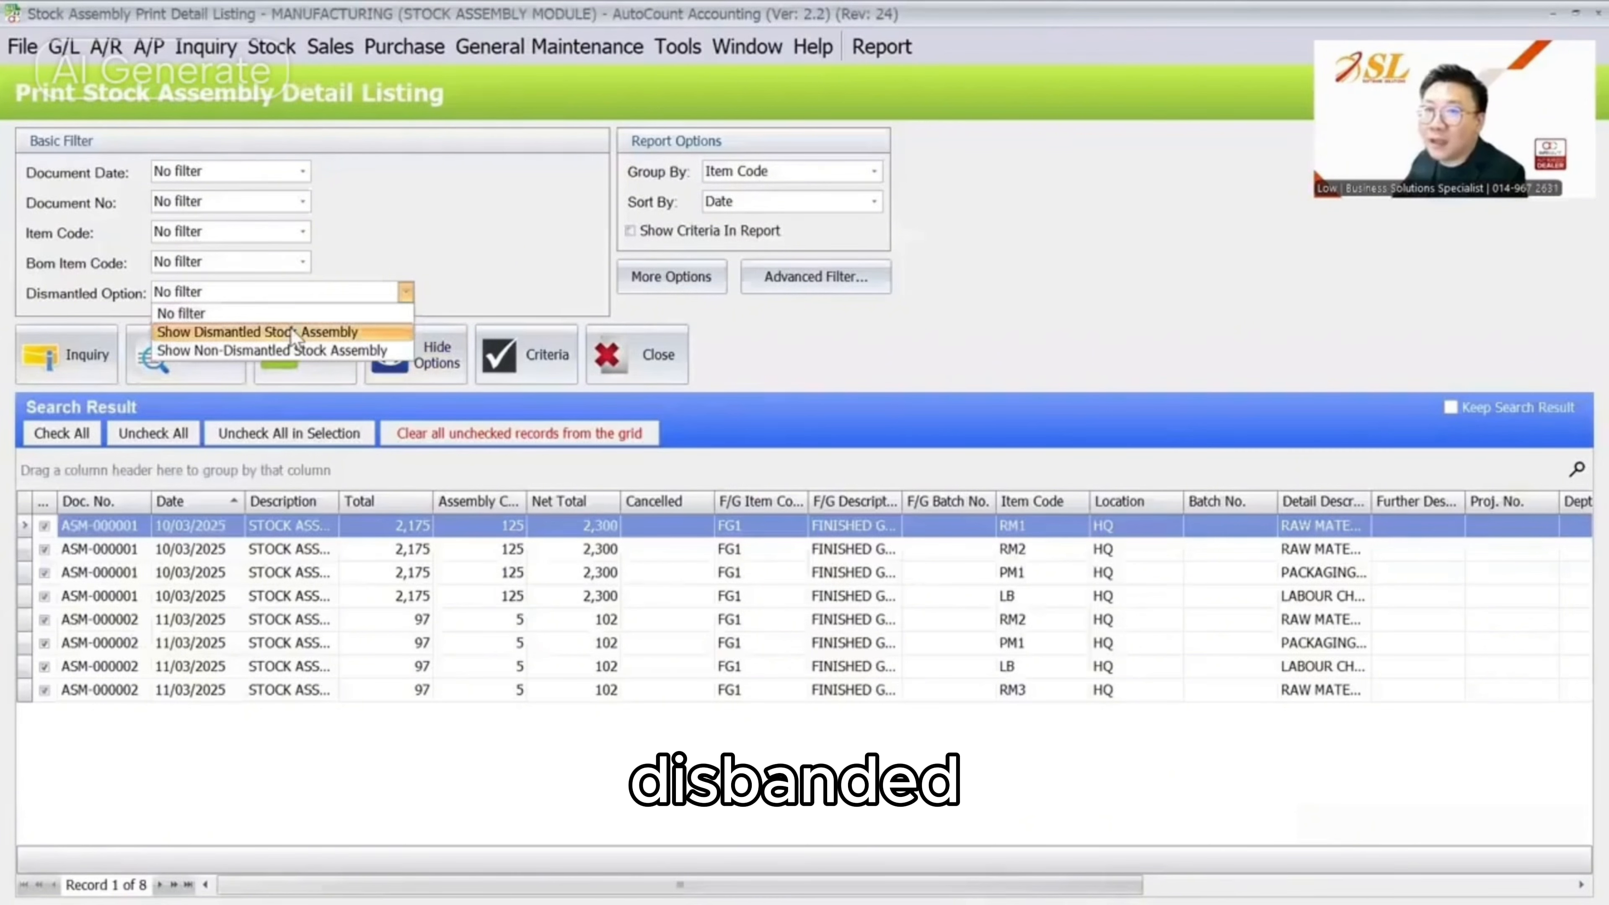
Filter the detail listing to Show Dismantled Stock Assembly, rerun the inquiry and preview the report
{"action": "left_click", "coordinate": [290, 331]}
{"action": "left_click", "coordinate": [94, 350]}
{"action": "left_click", "coordinate": [210, 352]}
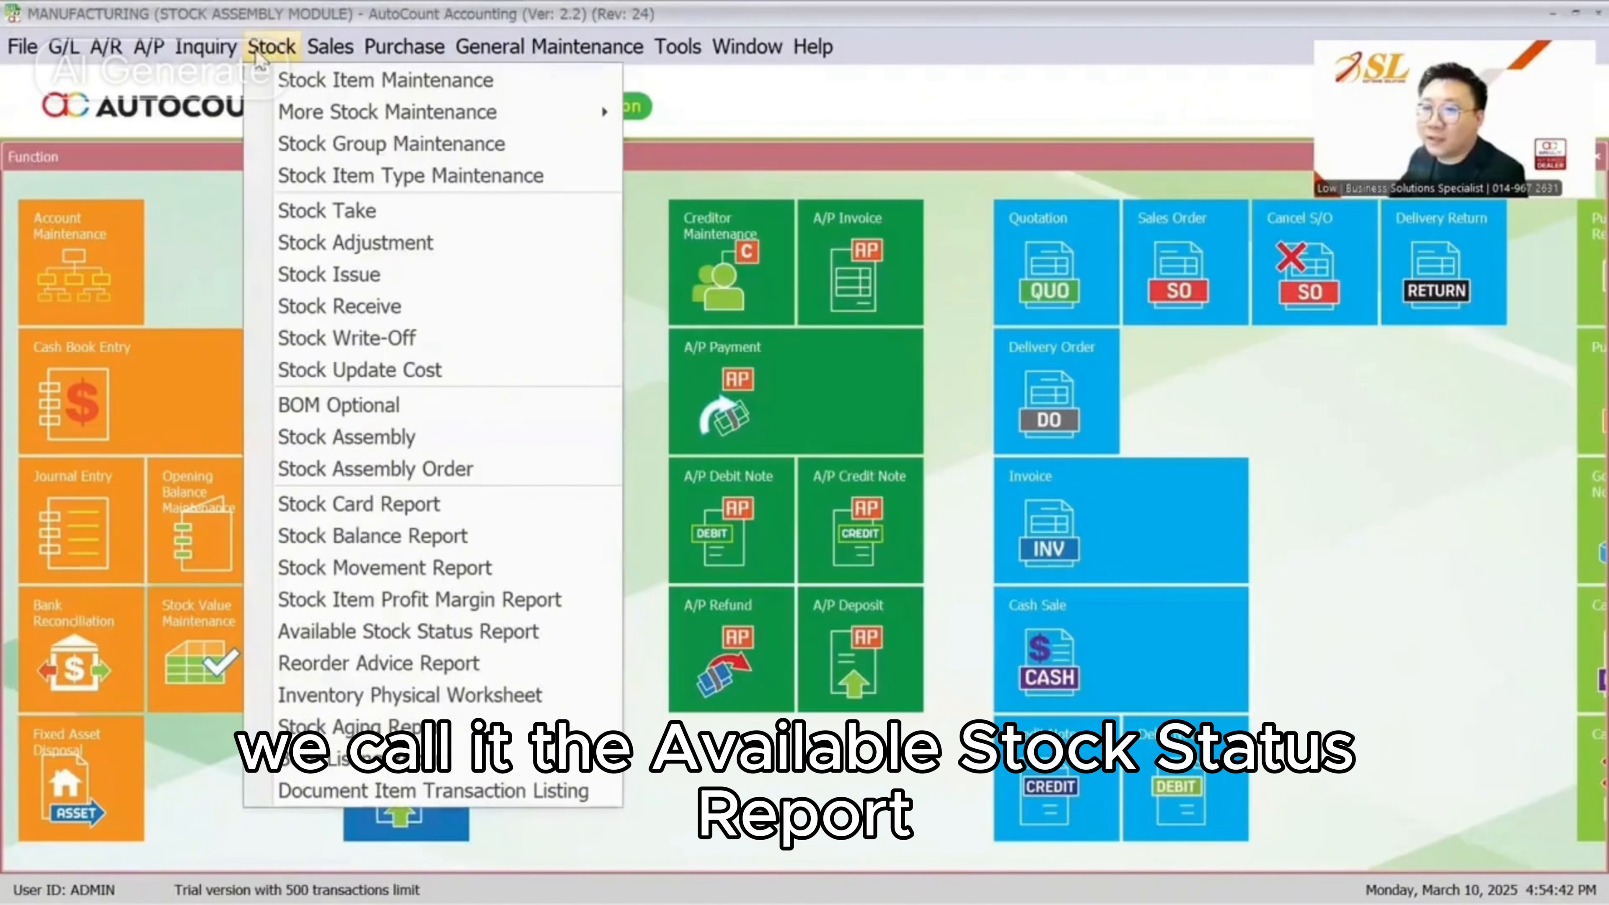
Run the Available Stock Status report for all stock items, review the forecast quantities in its preview, and close it
{"action": "left_click", "coordinate": [370, 632]}
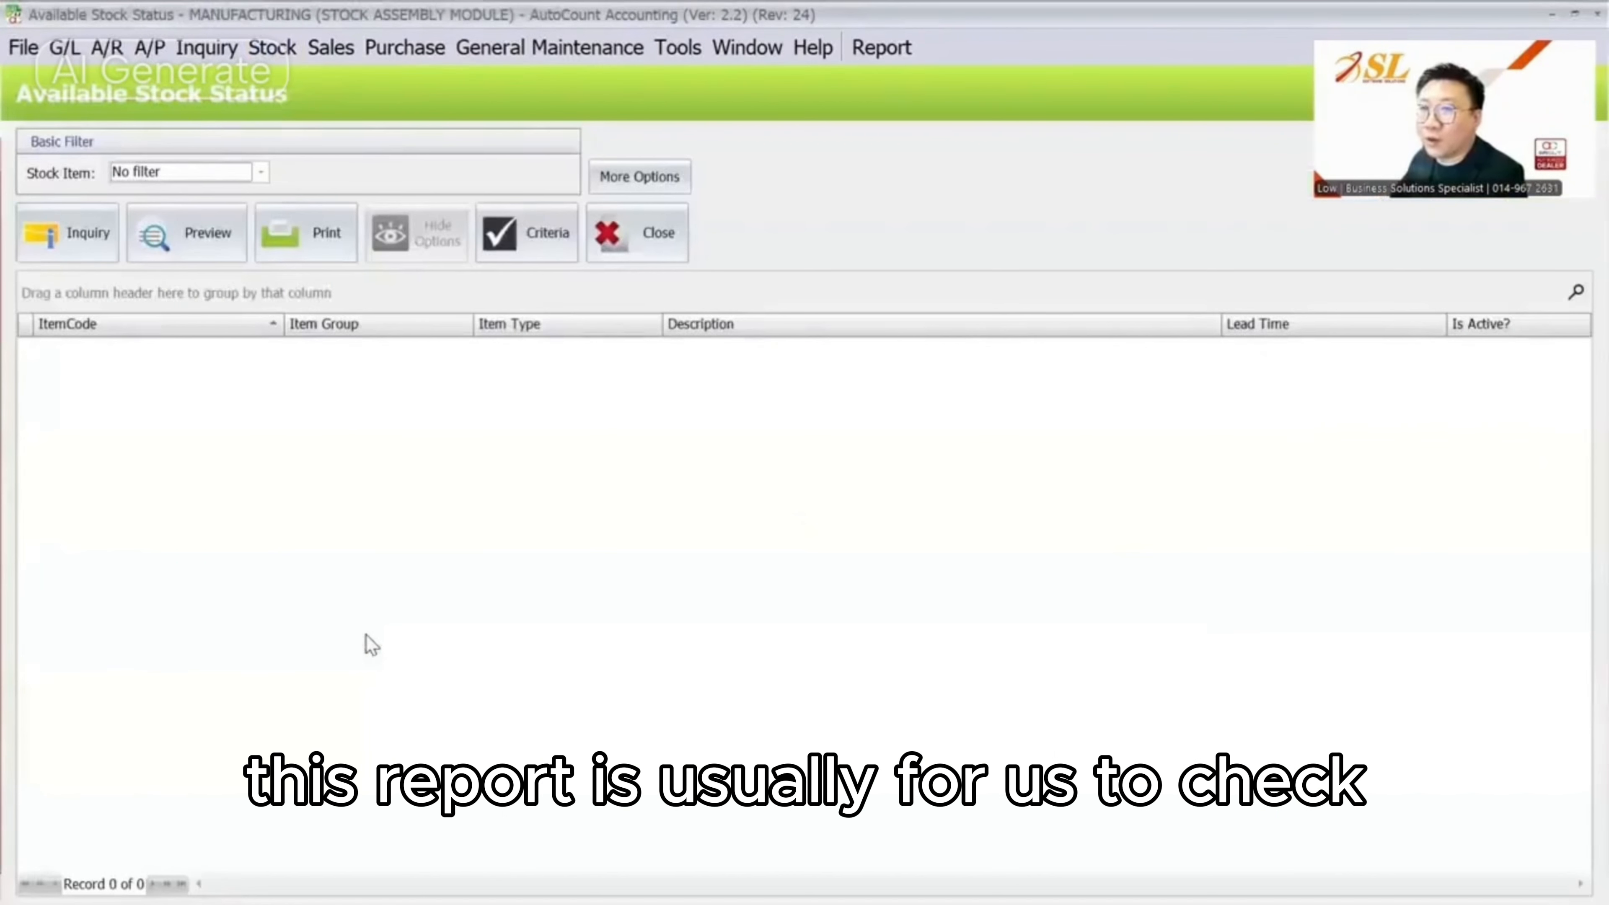
{"action": "left_click", "coordinate": [83, 252]}
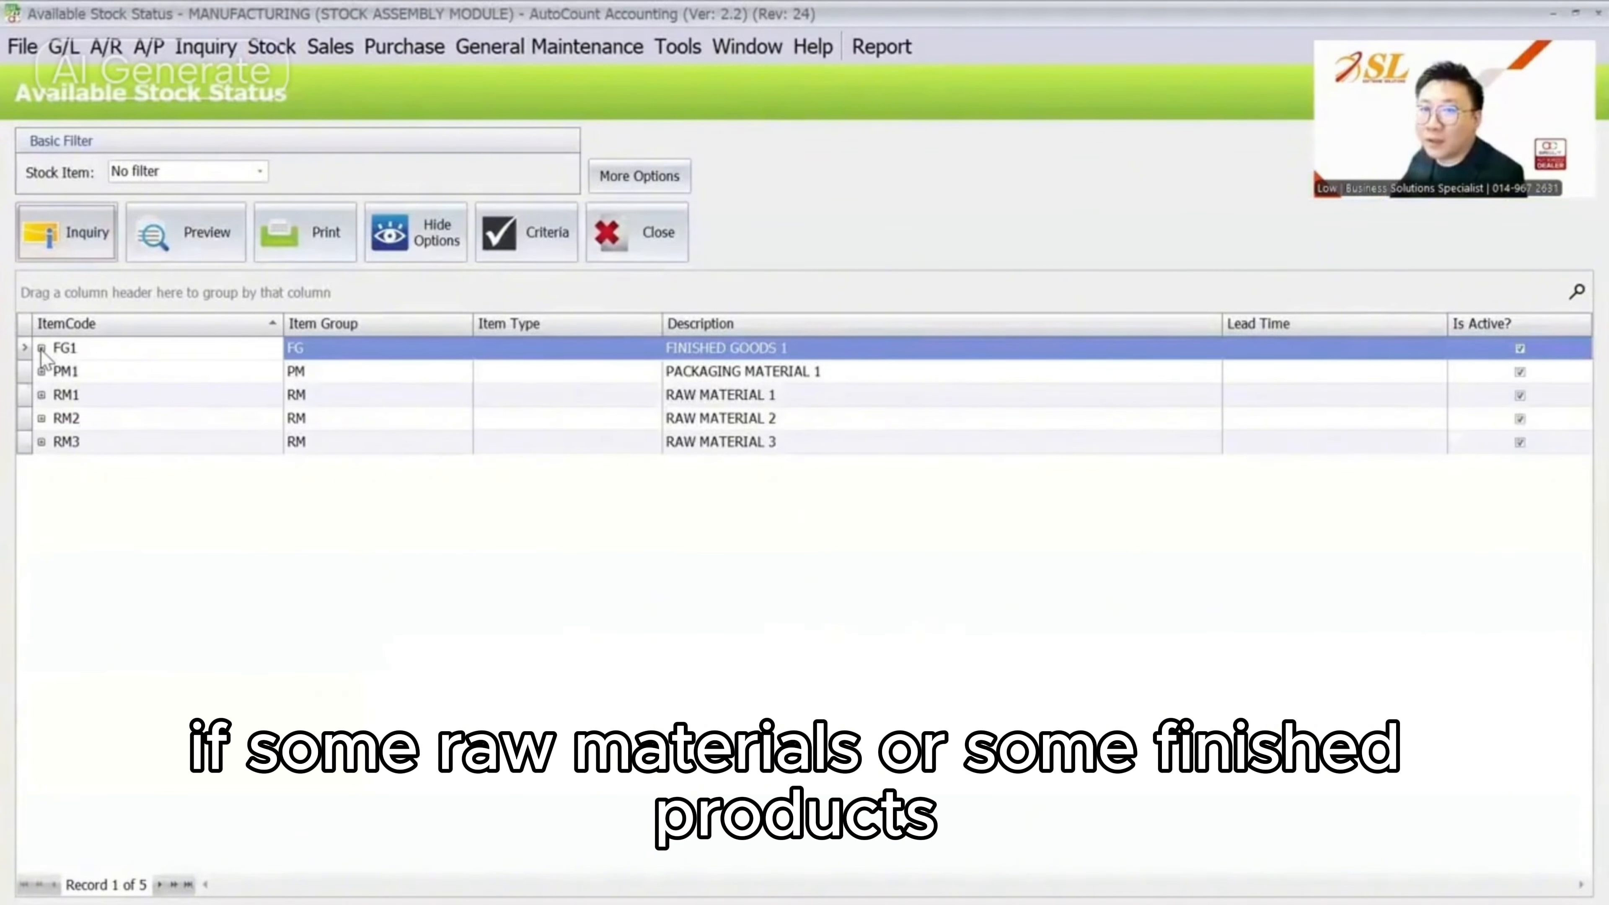
{"action": "left_click", "coordinate": [184, 252]}
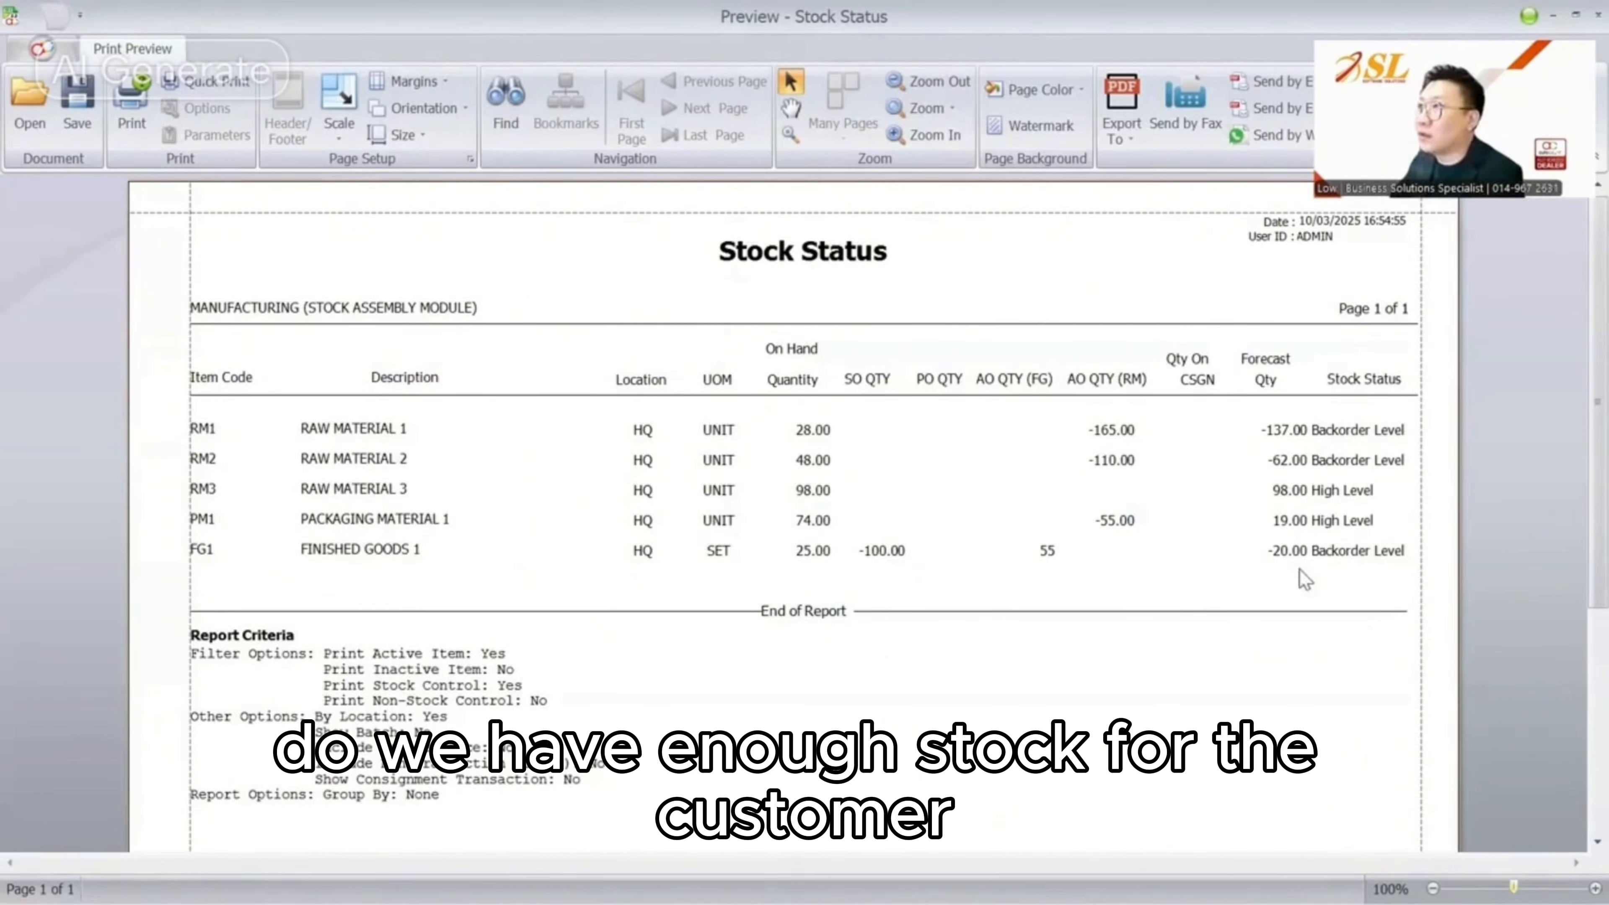
{"action": "key", "text": "Escape"}
{"action": "key", "text": "Escape"}
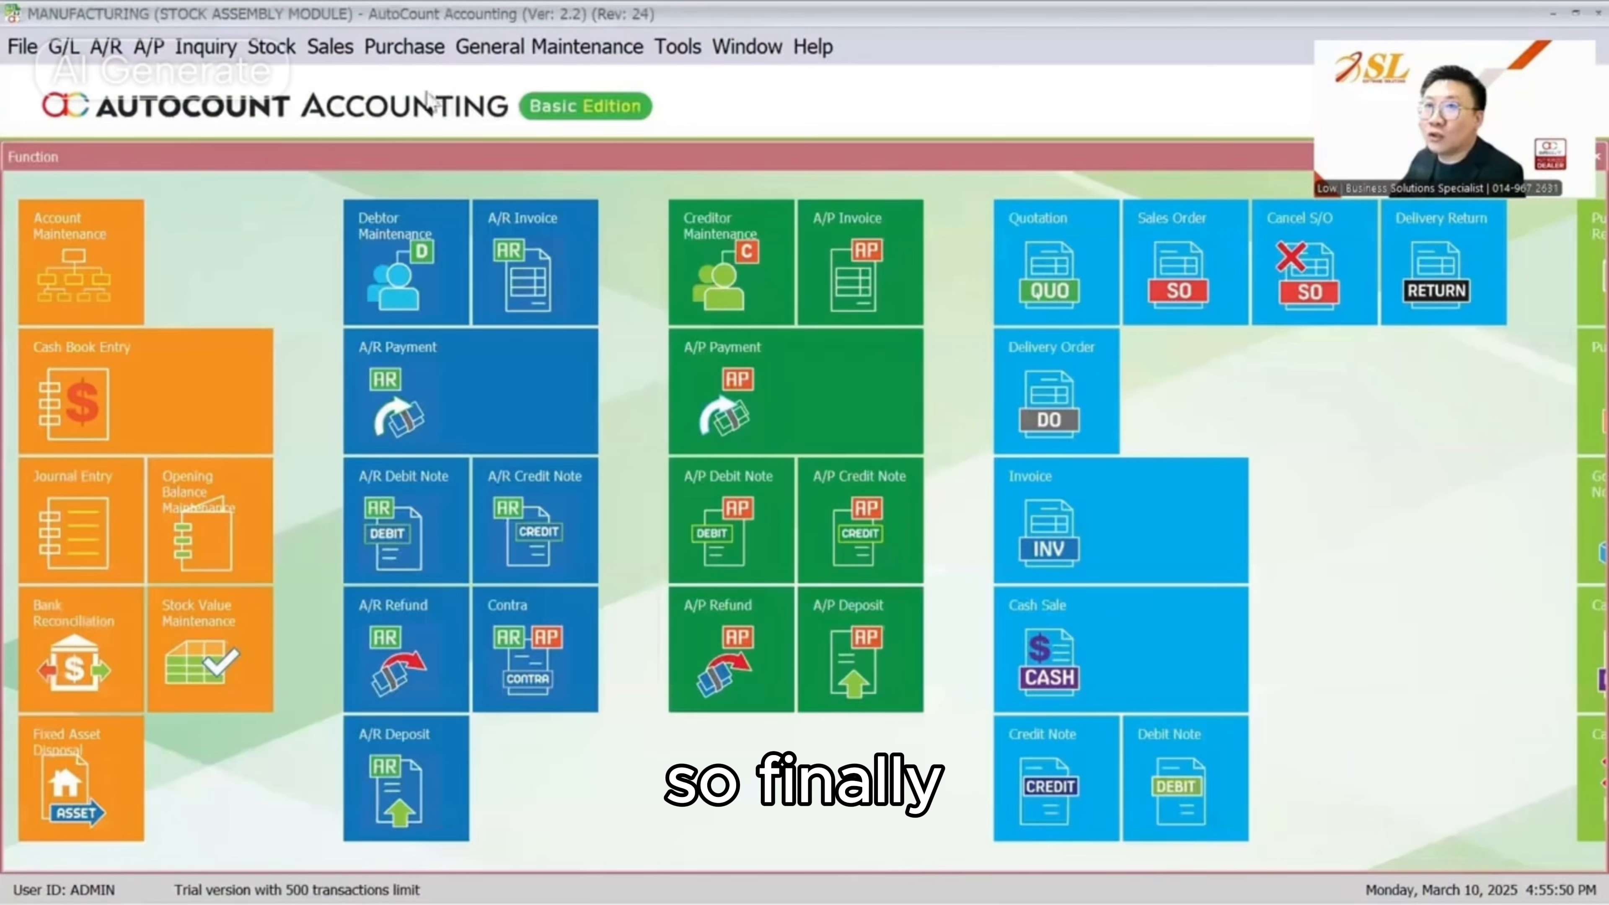
Return to Stock Assembly, compare the two listing report types, run the regular listing and check its preview
{"action": "left_click", "coordinate": [271, 46]}
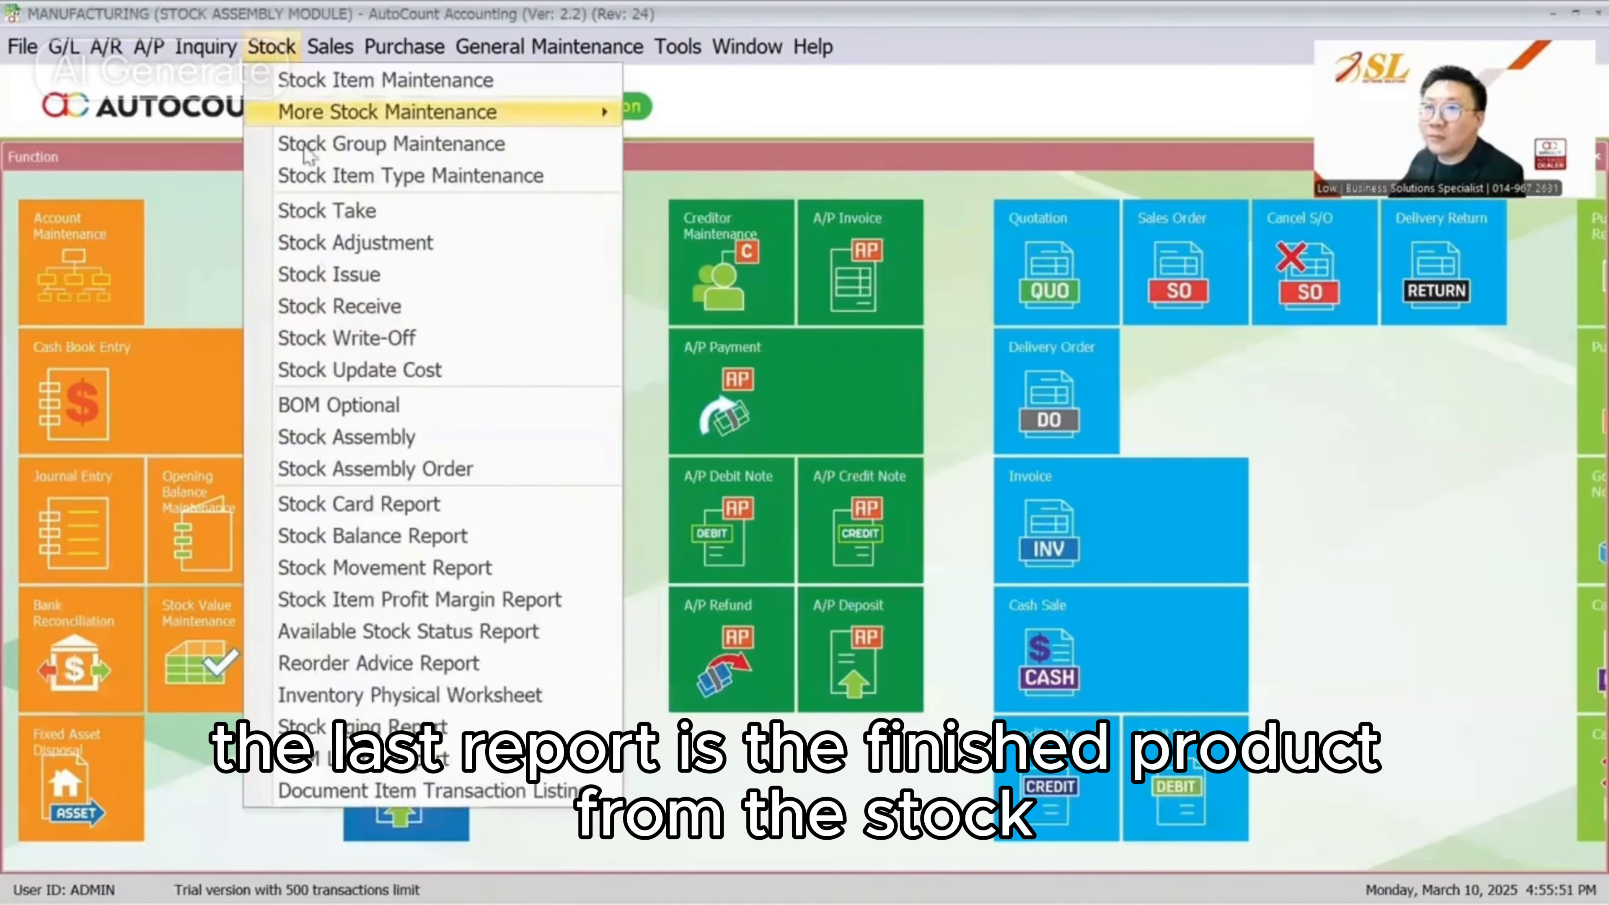
{"action": "left_click", "coordinate": [413, 437]}
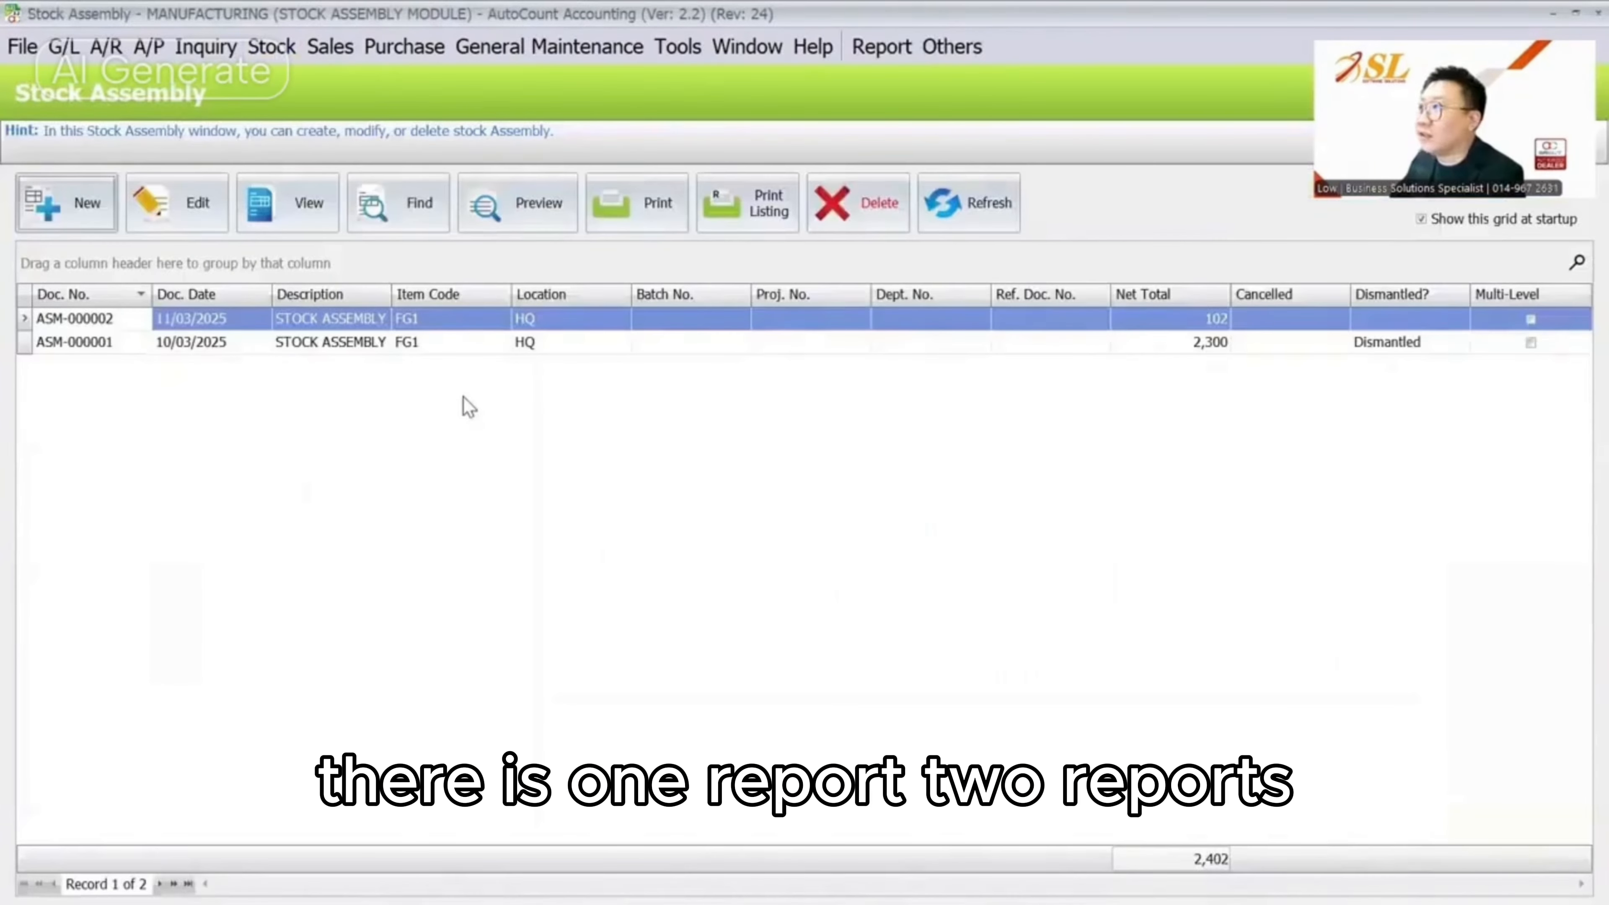
{"action": "left_click", "coordinate": [722, 209]}
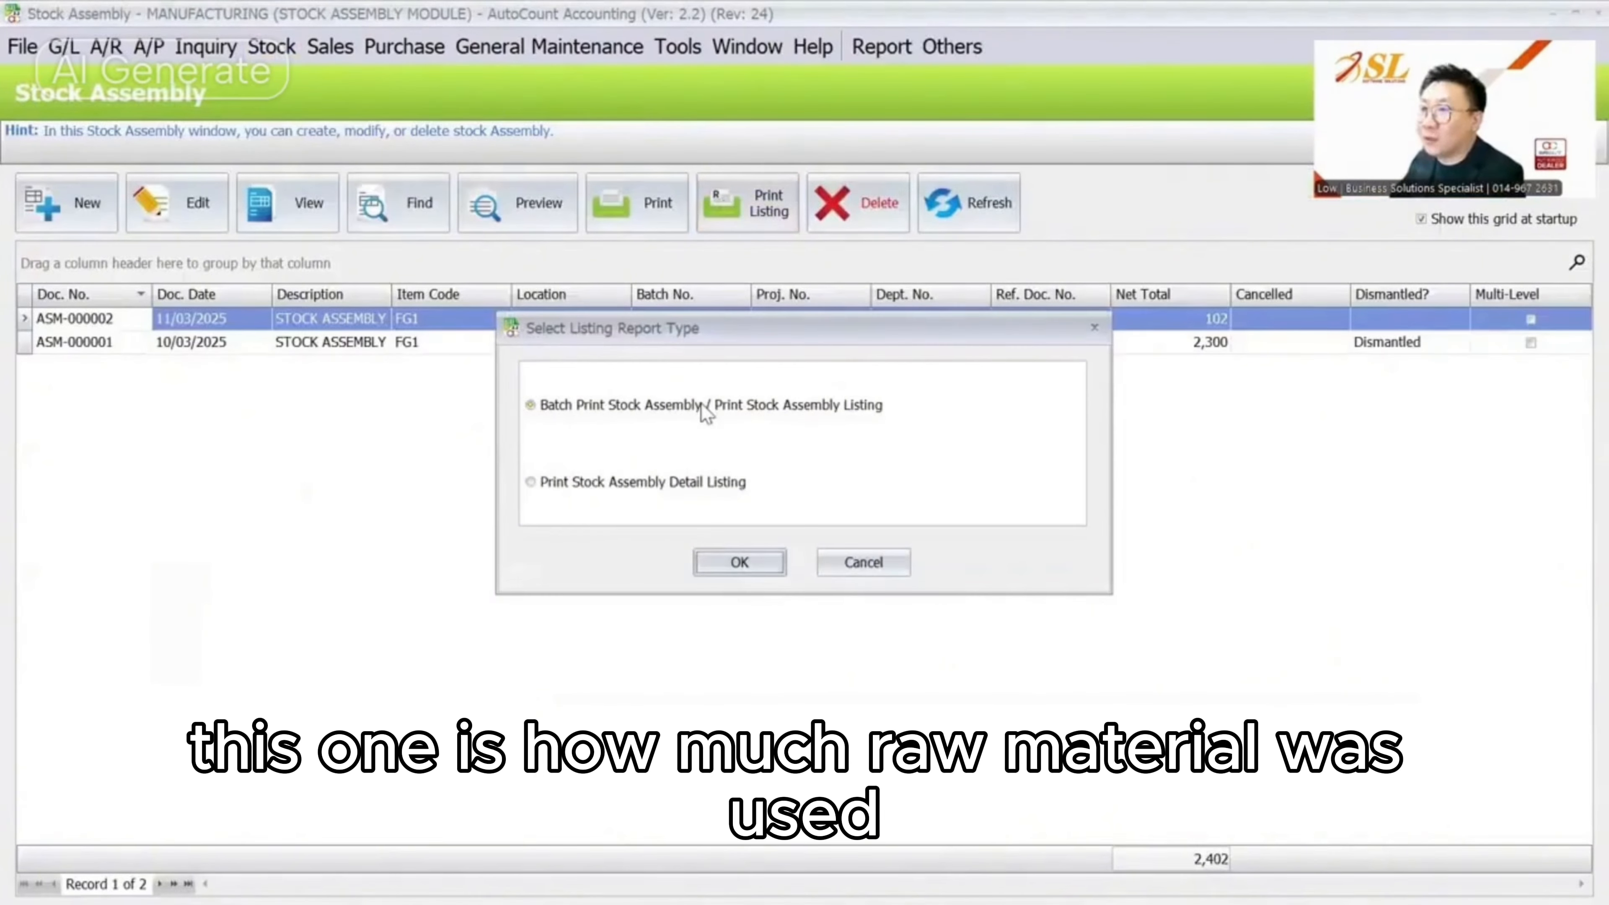
{"action": "left_click", "coordinate": [671, 487]}
{"action": "left_click", "coordinate": [680, 408]}
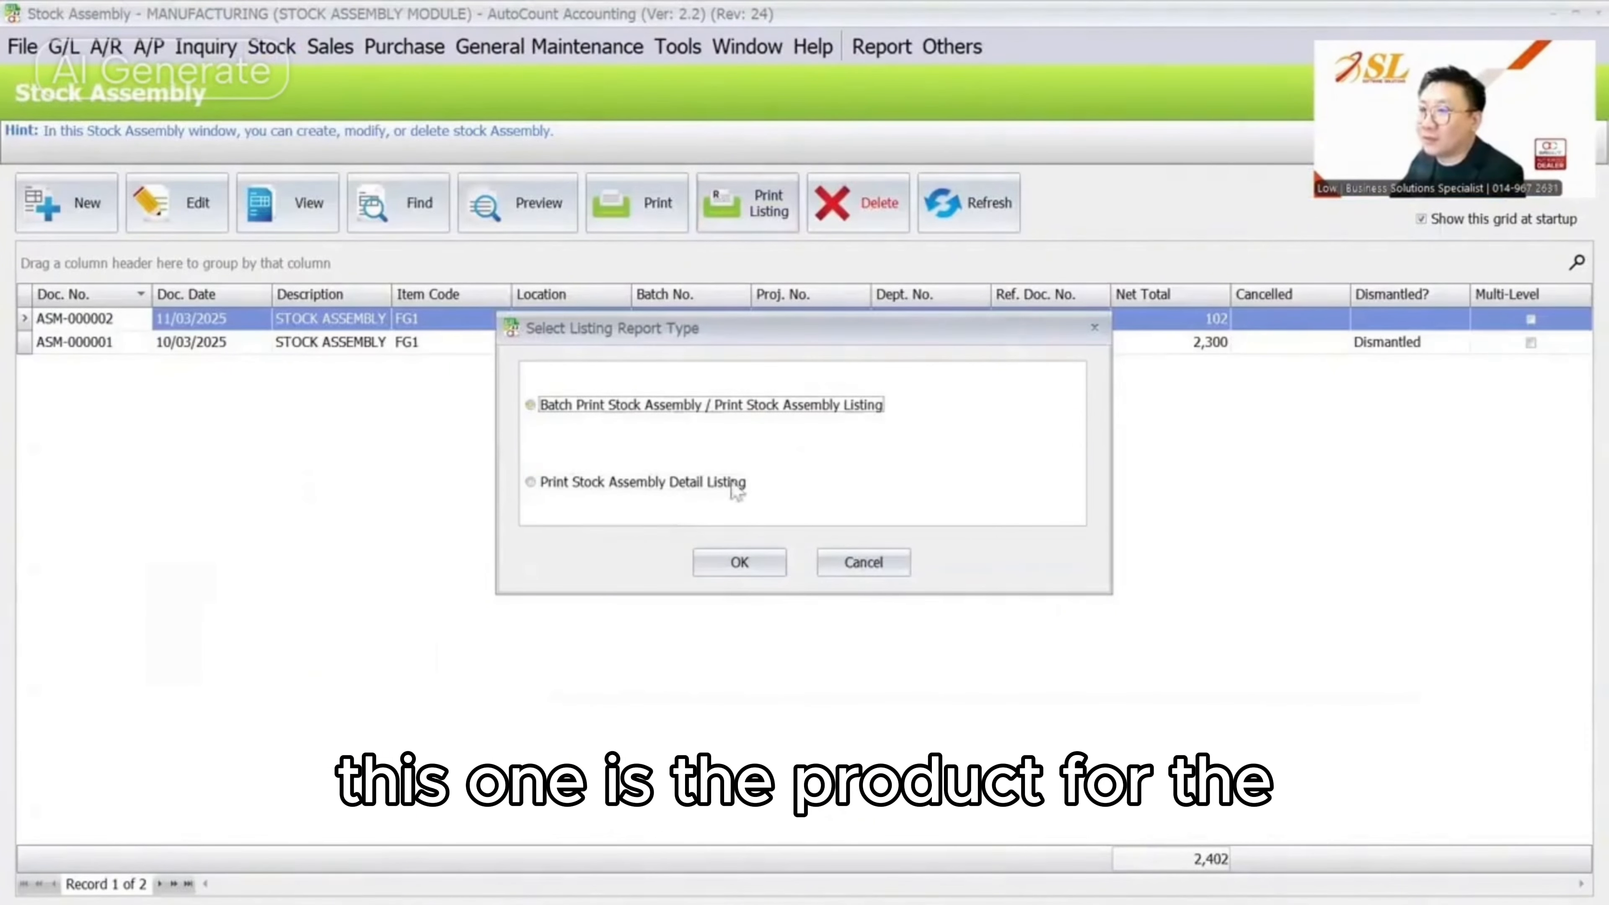
{"action": "left_click", "coordinate": [739, 562]}
{"action": "left_click", "coordinate": [114, 413]}
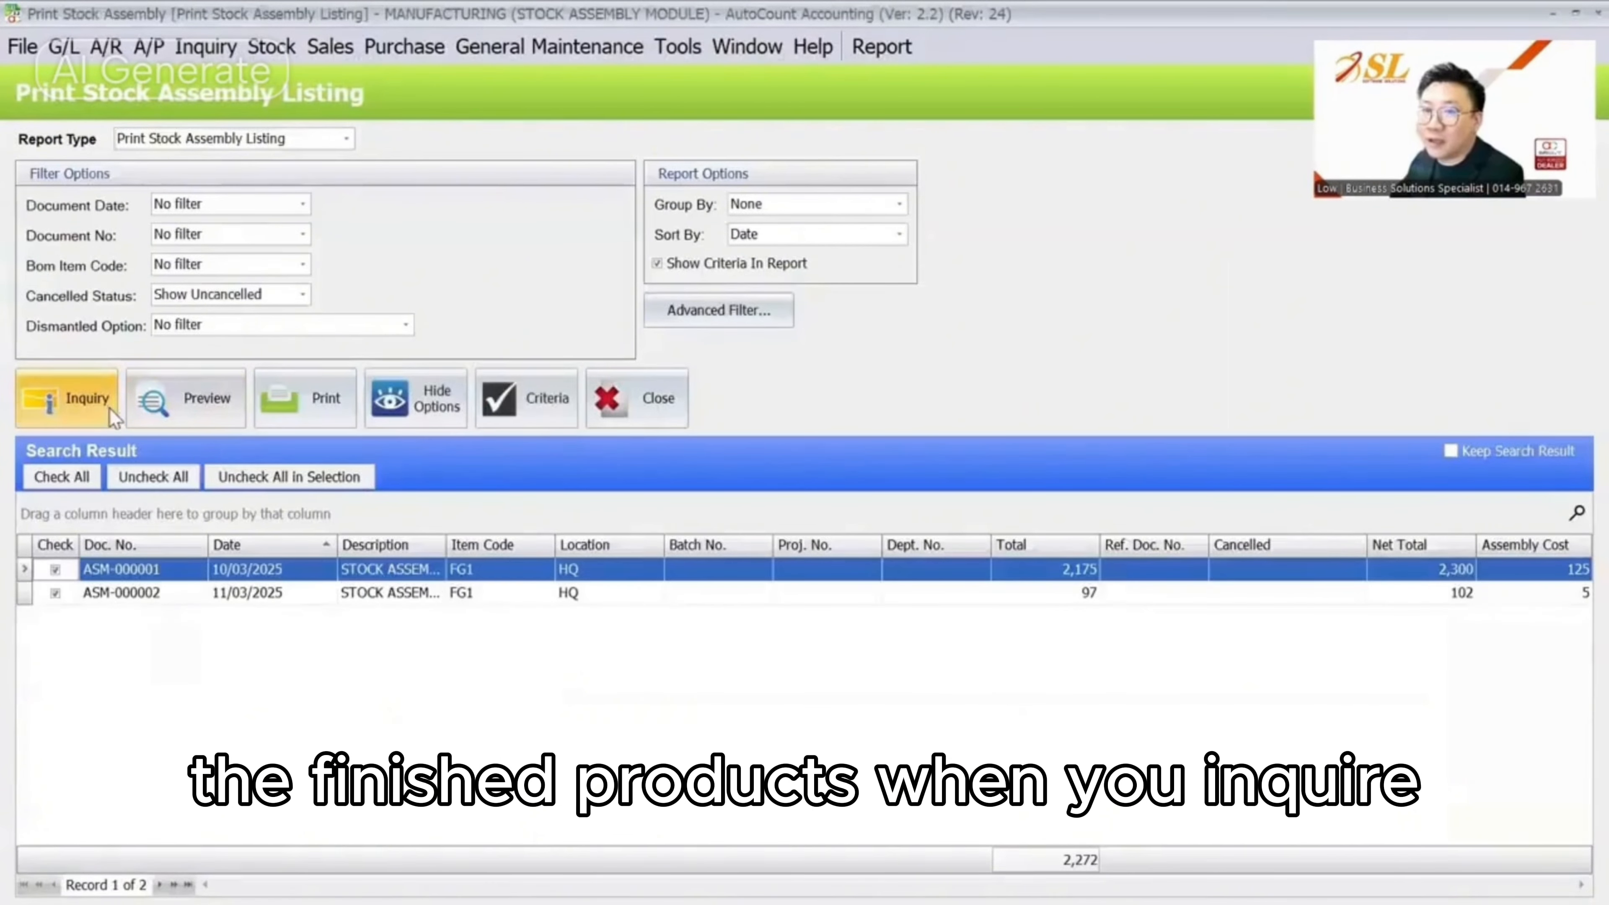
{"action": "left_click", "coordinate": [202, 405]}
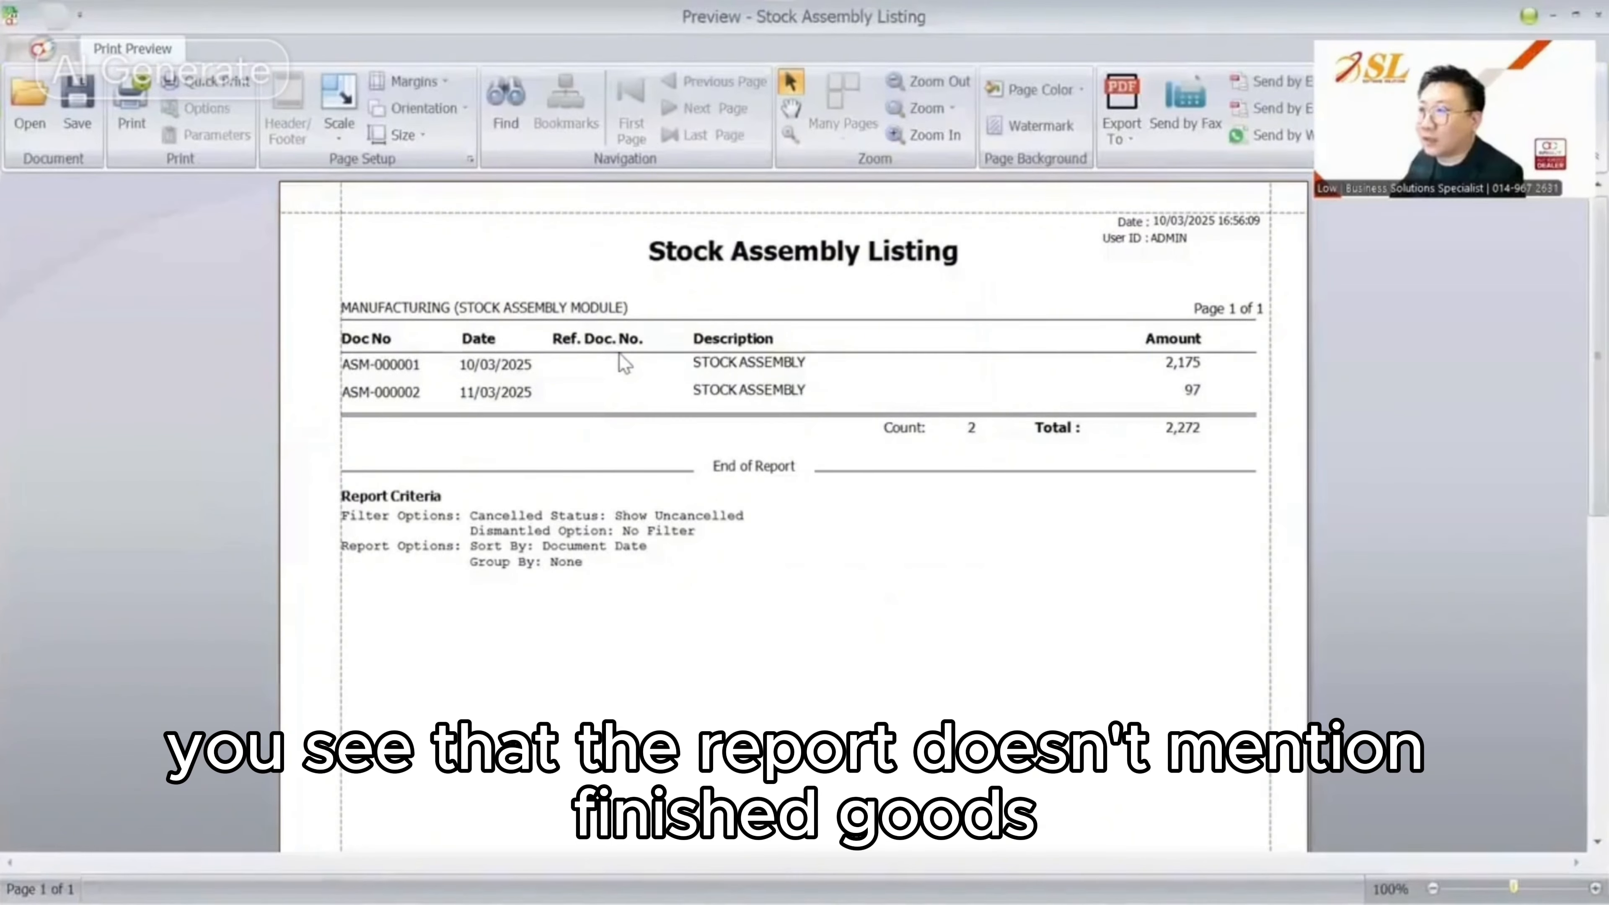
{"action": "key", "text": "Escape"}
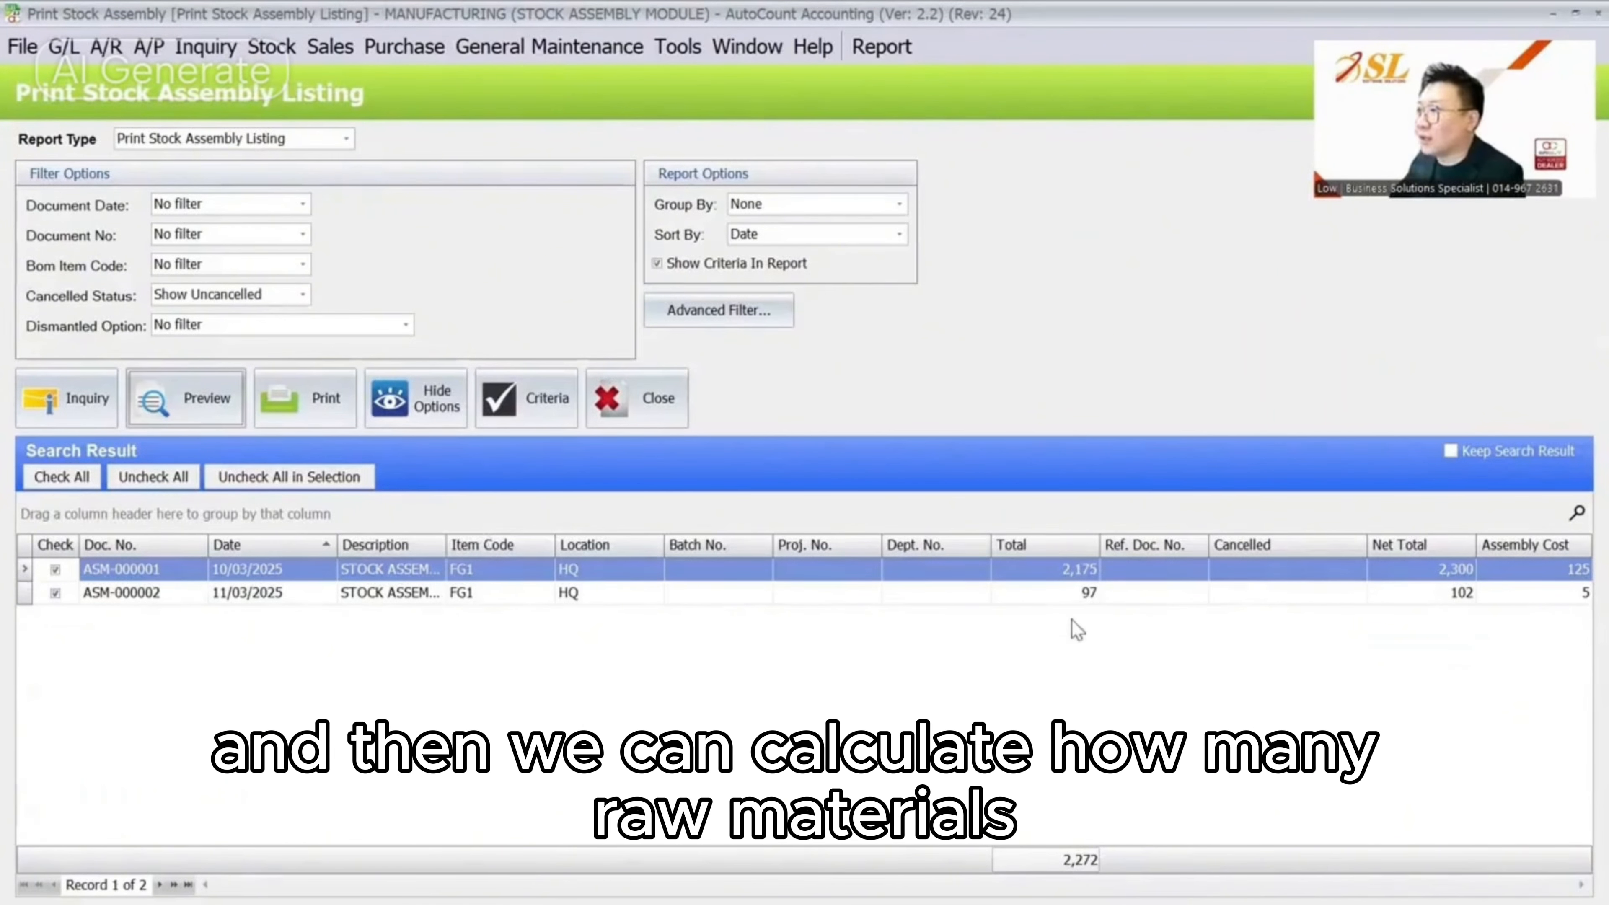
Try filtering the stock assembly listing's document date by range, and reset it to No filter
{"action": "left_click", "coordinate": [266, 204]}
{"action": "left_click", "coordinate": [268, 239]}
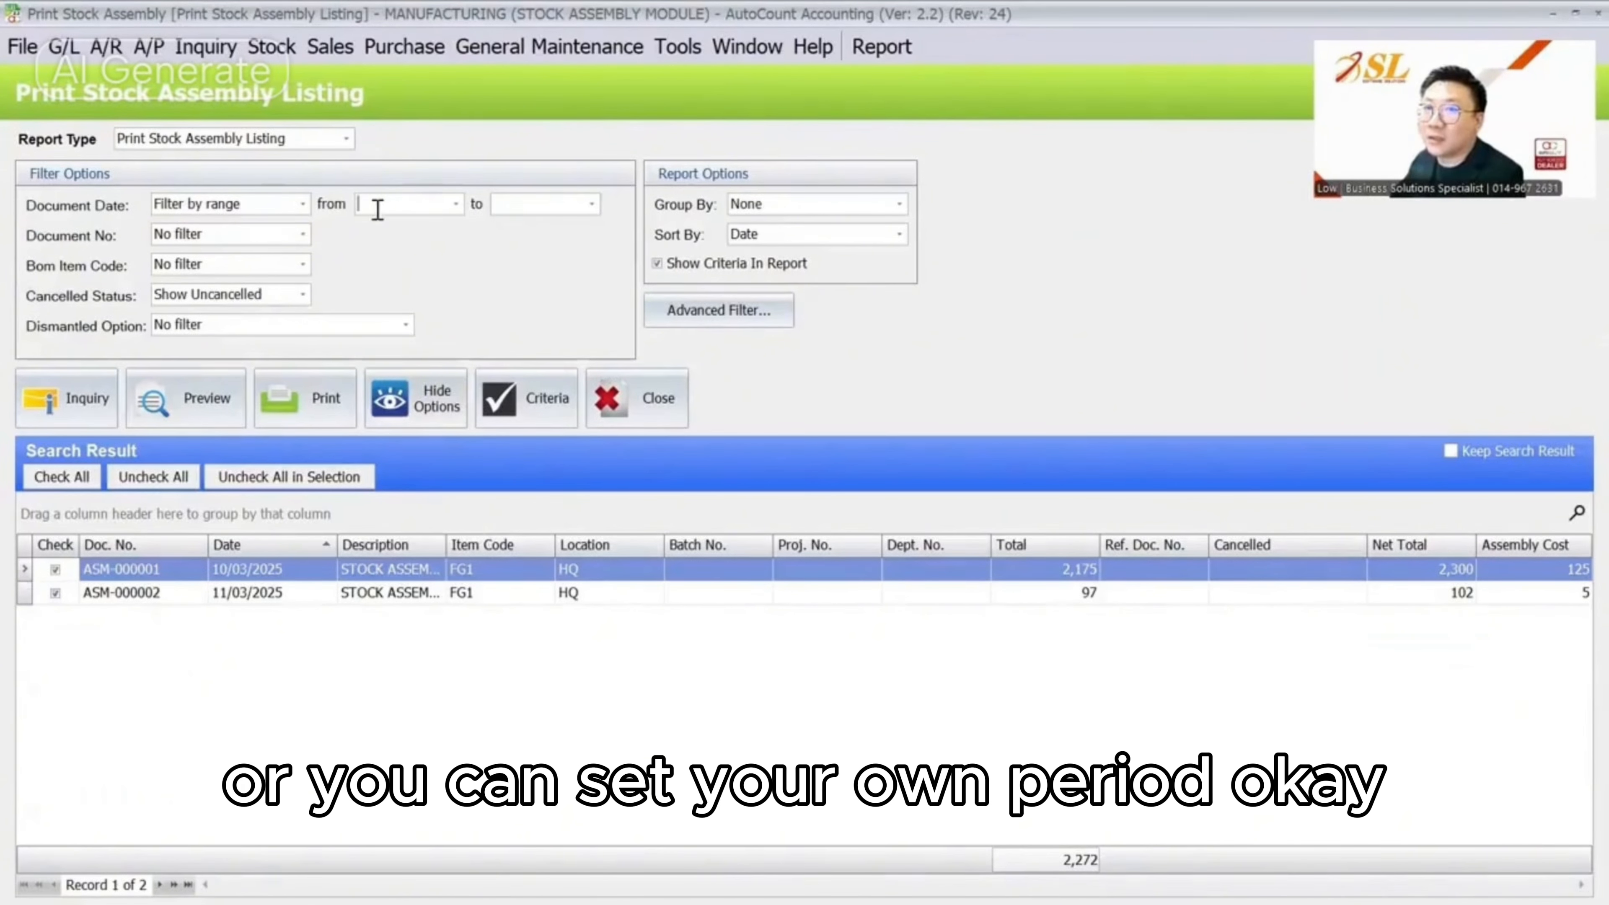
{"action": "left_click", "coordinate": [284, 205]}
{"action": "left_click", "coordinate": [221, 223]}
Set the stock assembly listing's dismantled option to Show Dismantled Stock Assembly
{"action": "left_click", "coordinate": [257, 364]}
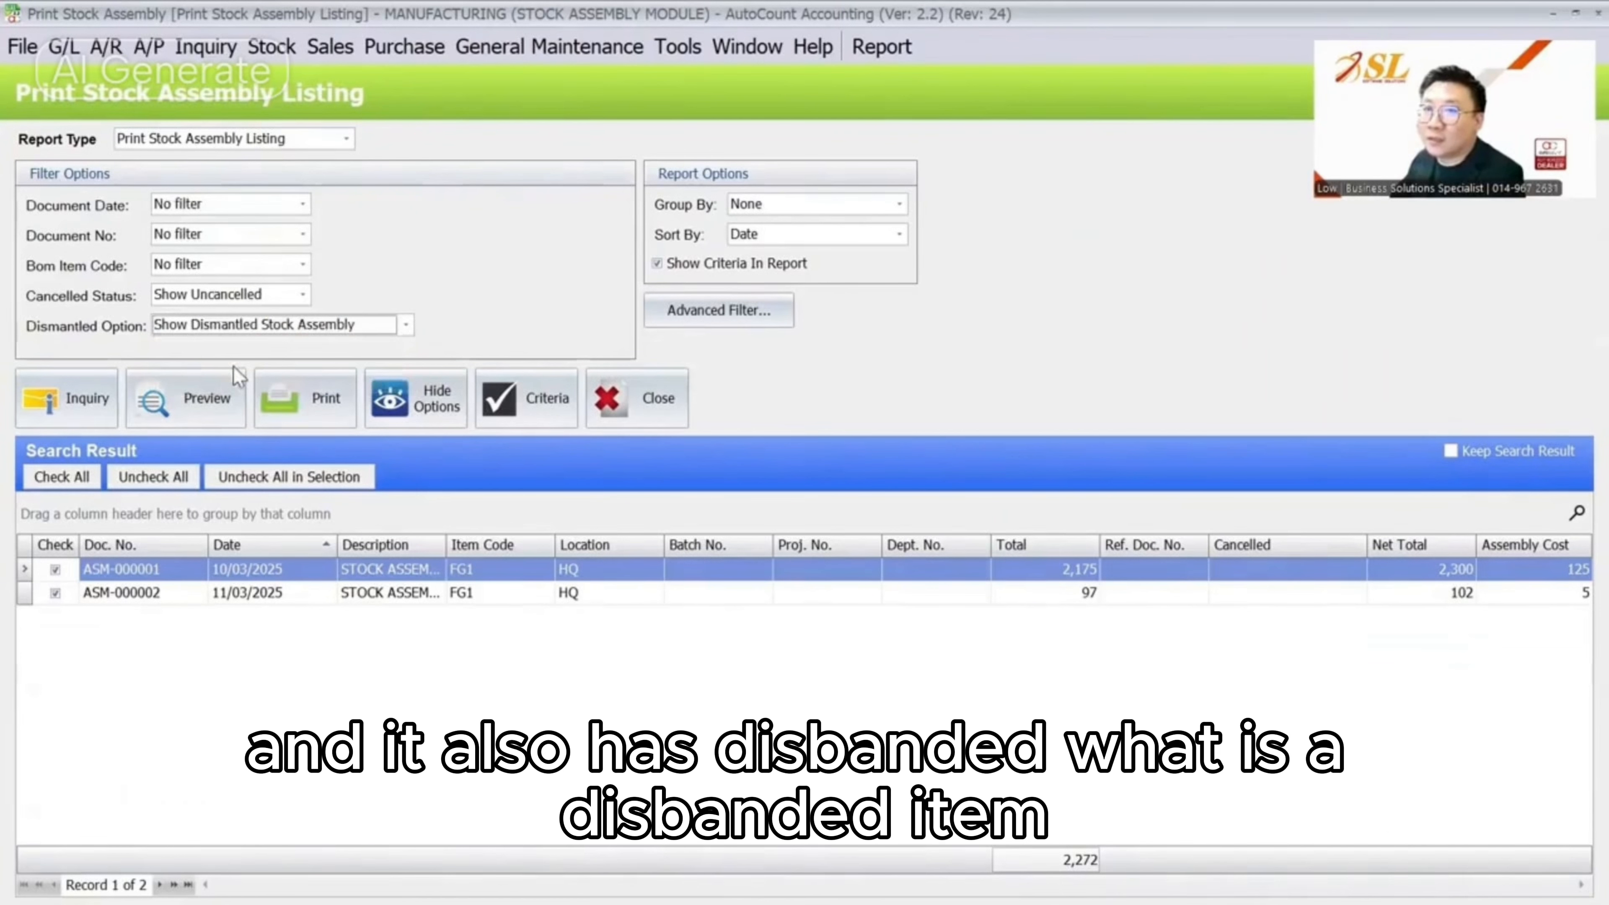
Run the stock assembly listing for dismantled assemblies, check its preview, and close it
{"action": "left_click", "coordinate": [95, 400]}
{"action": "left_click", "coordinate": [191, 400]}
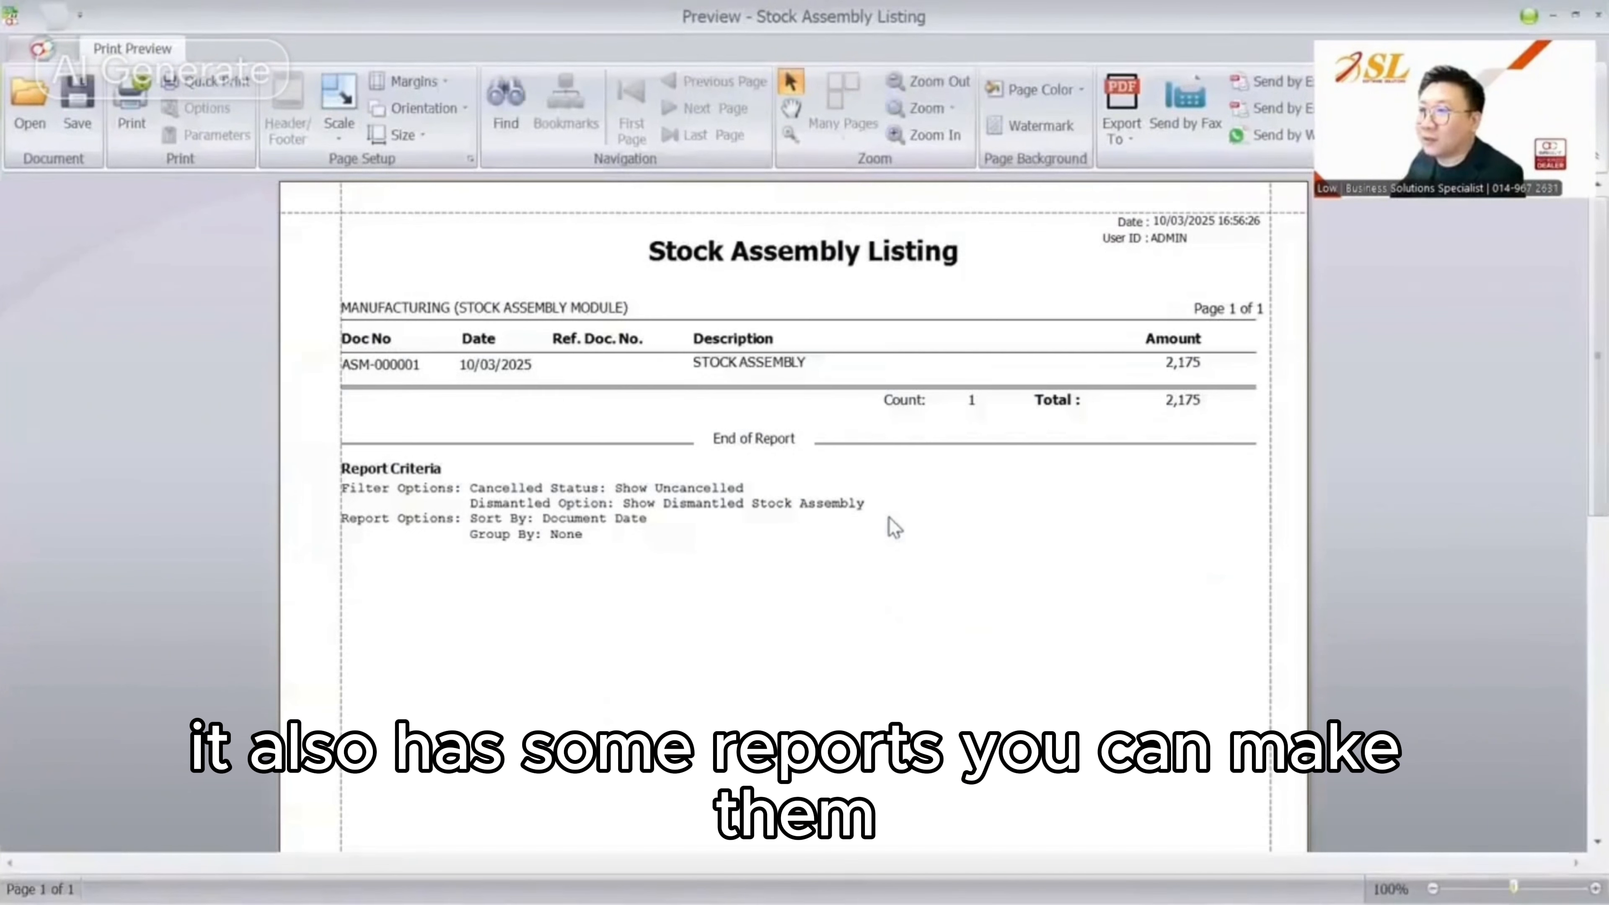
{"action": "key", "text": "Escape"}
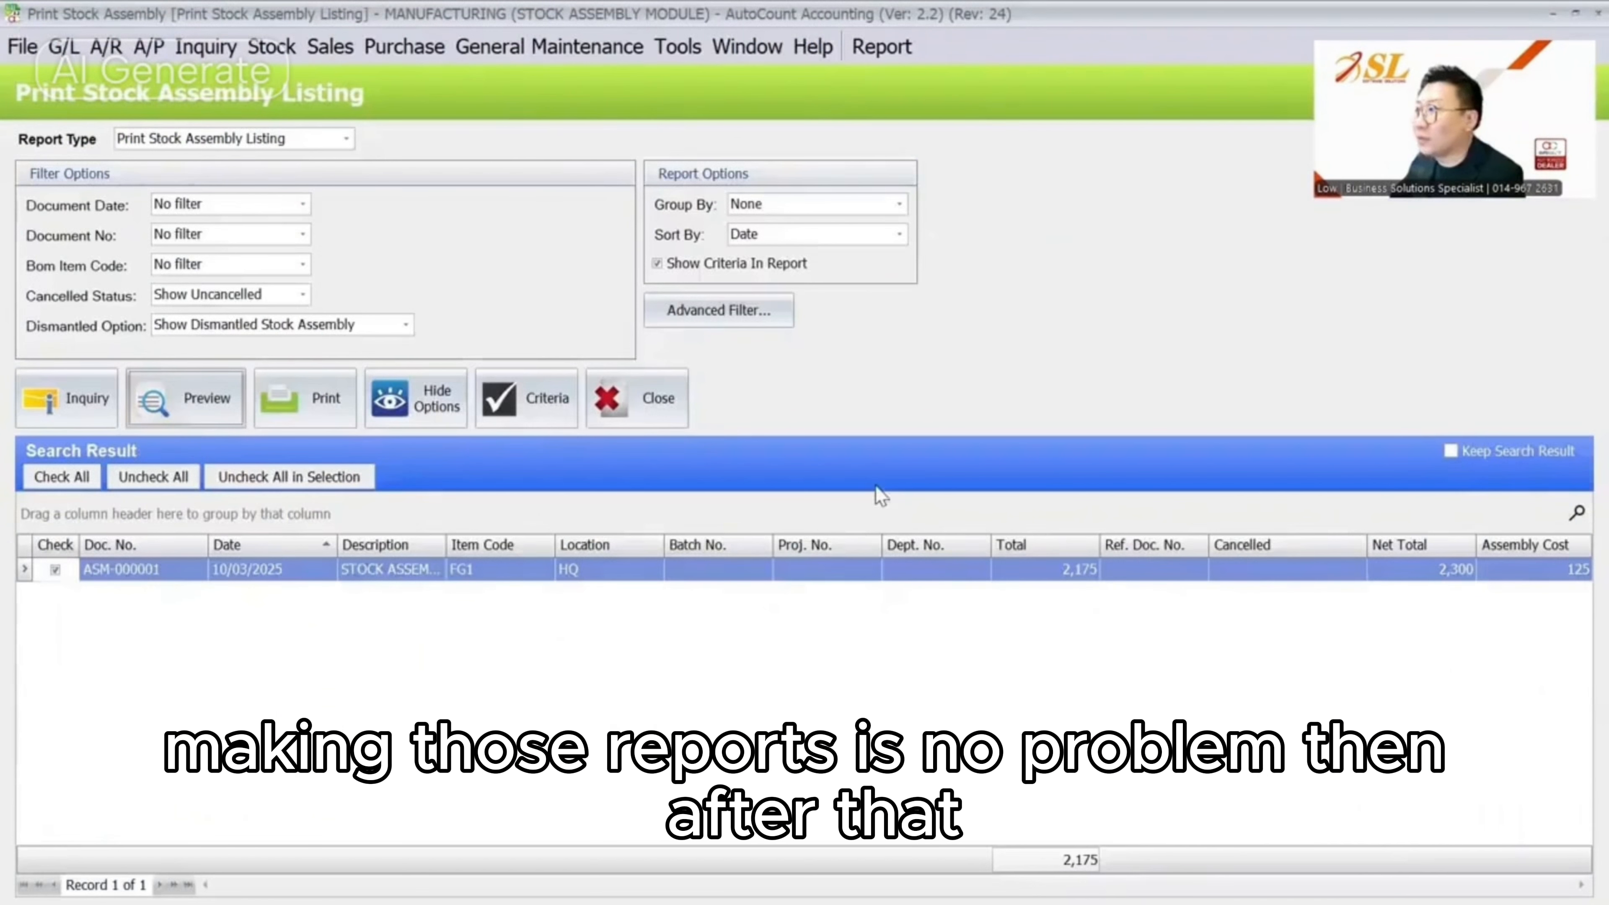
Return to Stock Assembly, run the Print Stock Assembly Detail Listing, and review the raw material usage in its preview
{"action": "left_click", "coordinate": [271, 46]}
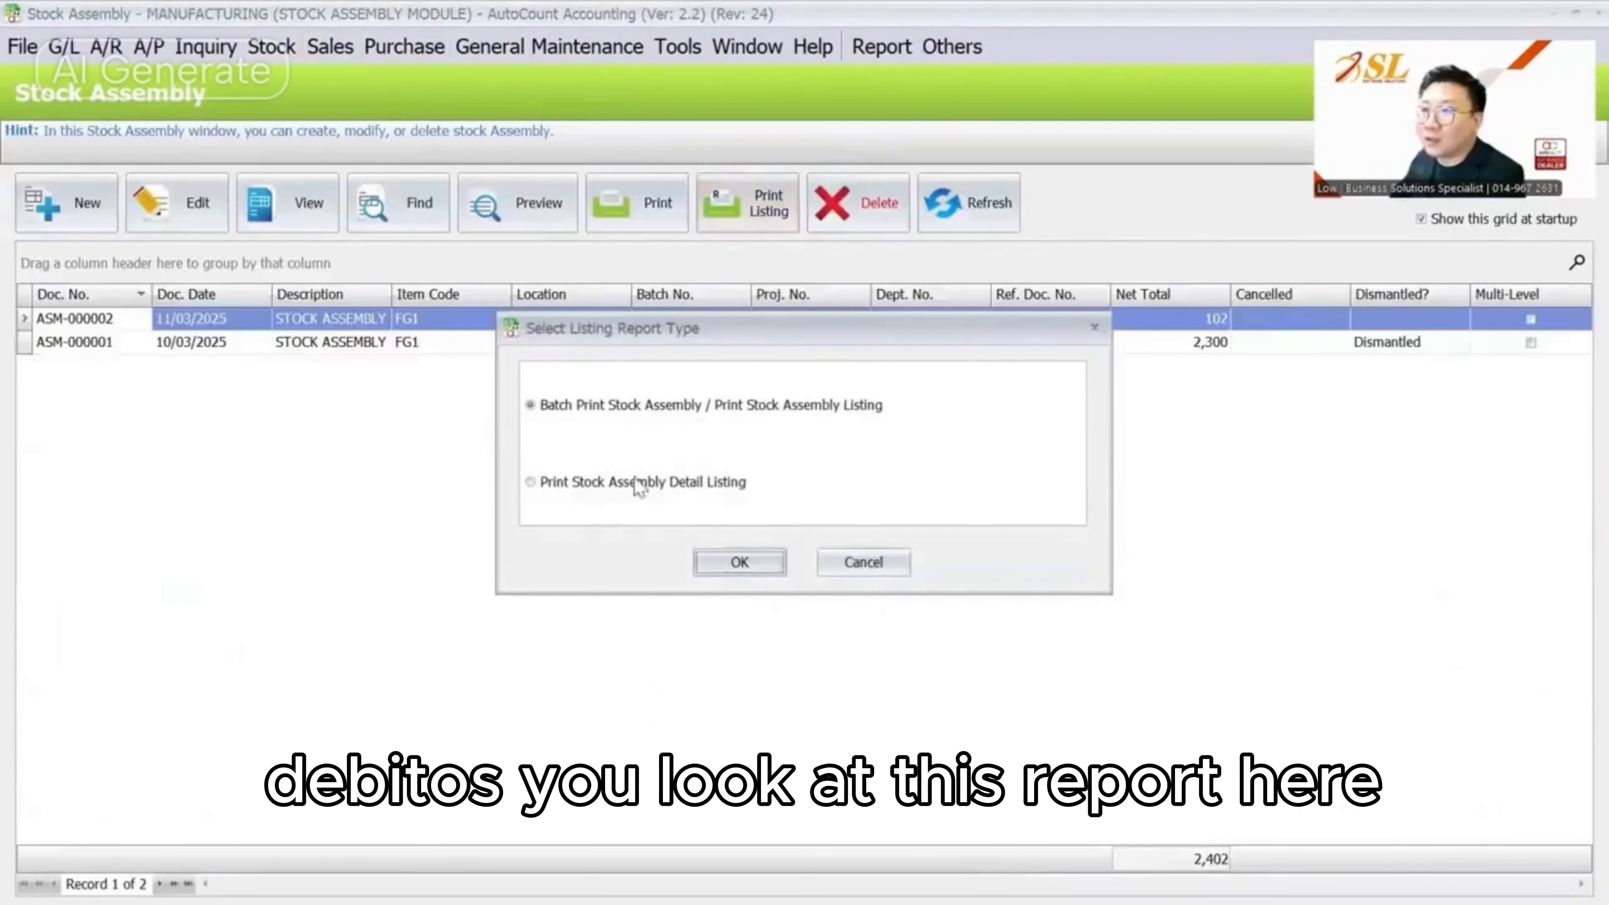
{"action": "left_click", "coordinate": [639, 482]}
{"action": "left_click", "coordinate": [739, 562]}
{"action": "left_click", "coordinate": [61, 356]}
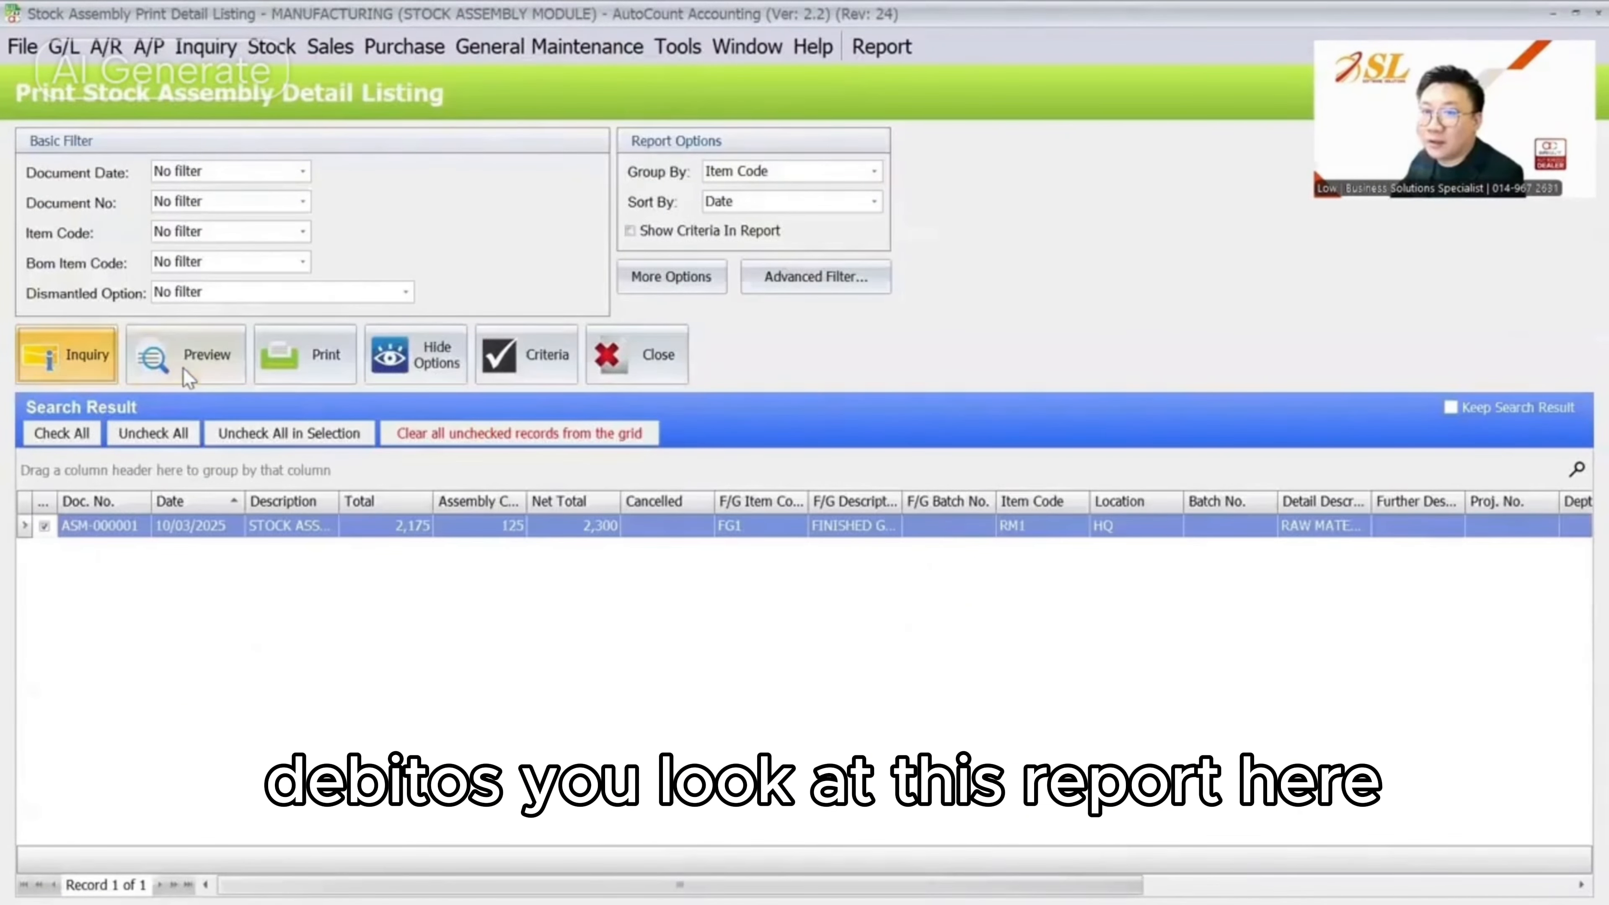
{"action": "left_click", "coordinate": [186, 367]}
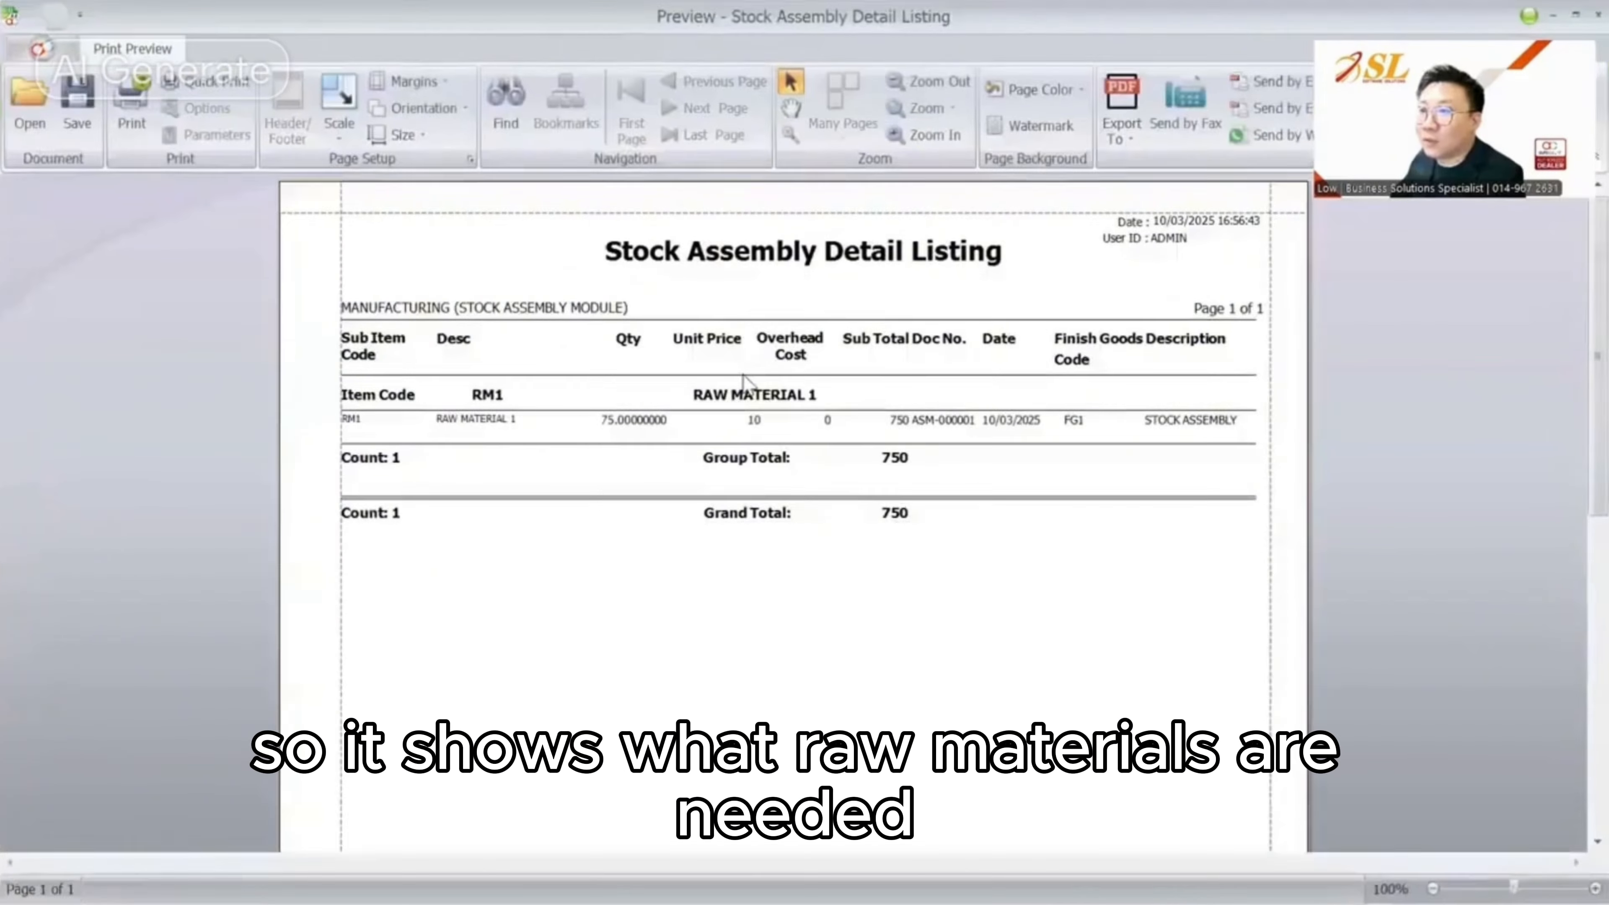
{"action": "key", "text": "Escape"}
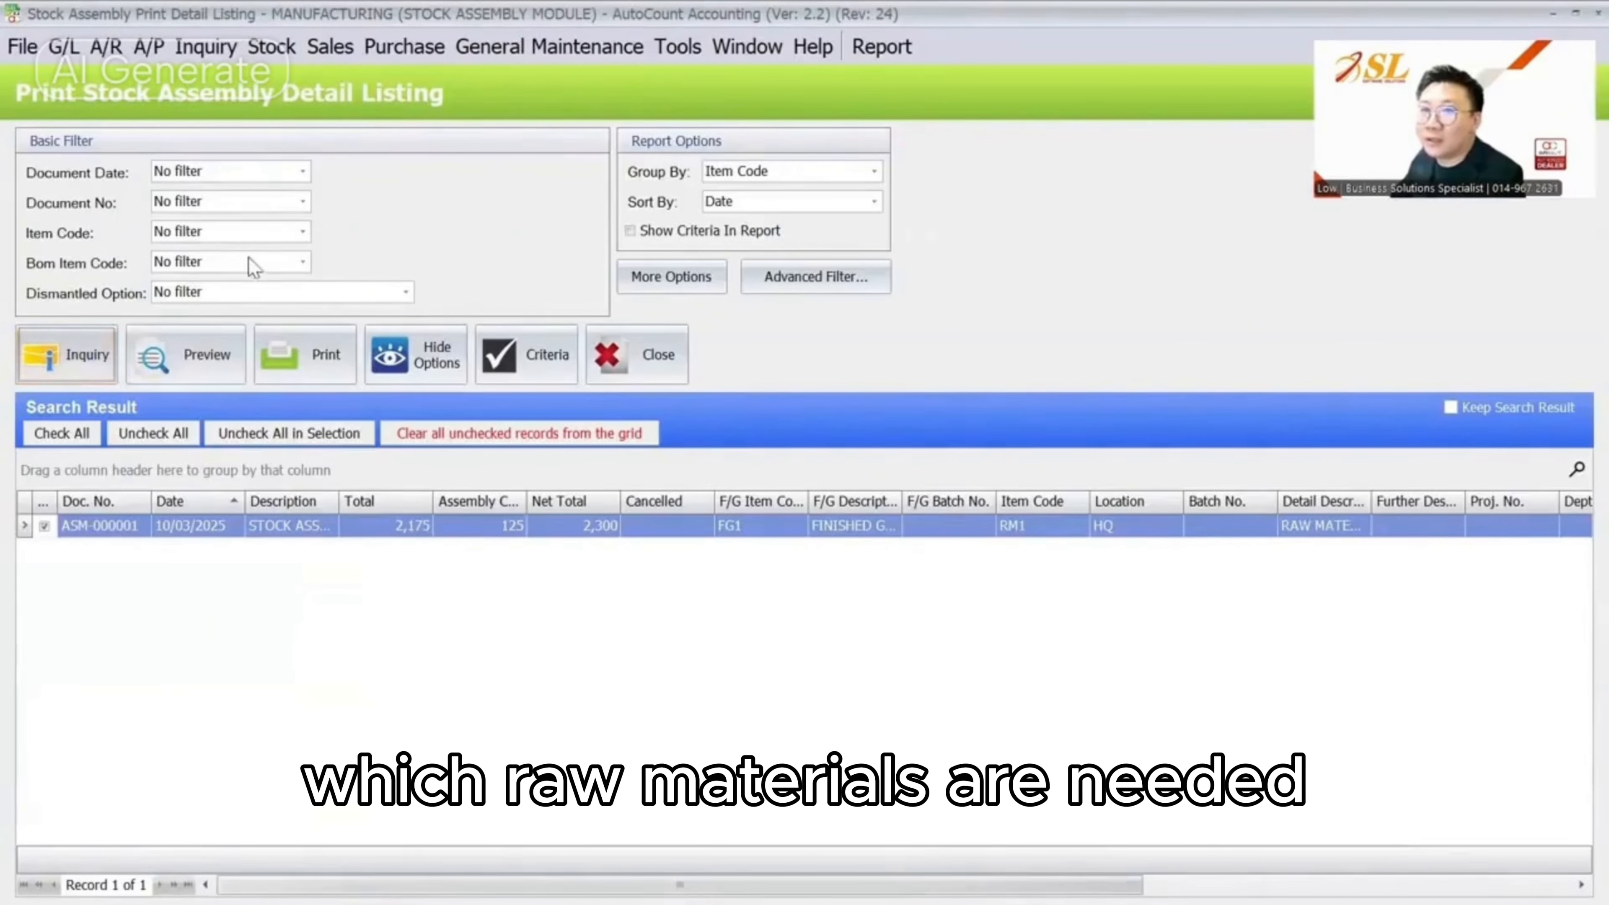
Check the detail listing's filter fields, preview the report again, and examine the remaining columns of its result grid
{"action": "left_click", "coordinate": [234, 294]}
{"action": "left_click", "coordinate": [235, 295]}
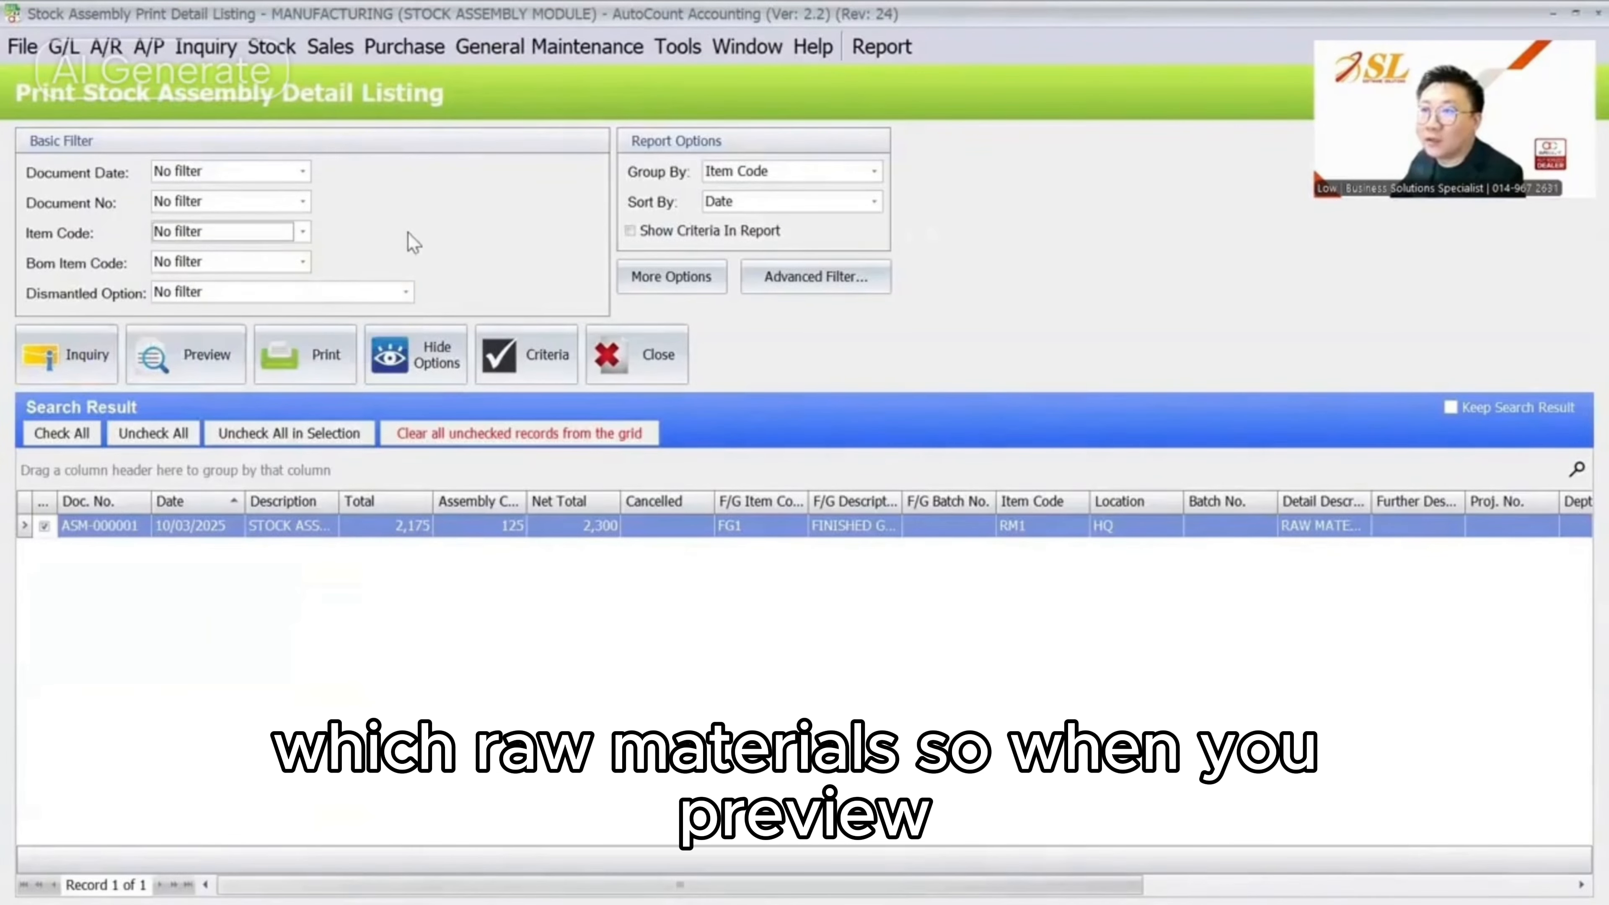
{"action": "left_click", "coordinate": [166, 357]}
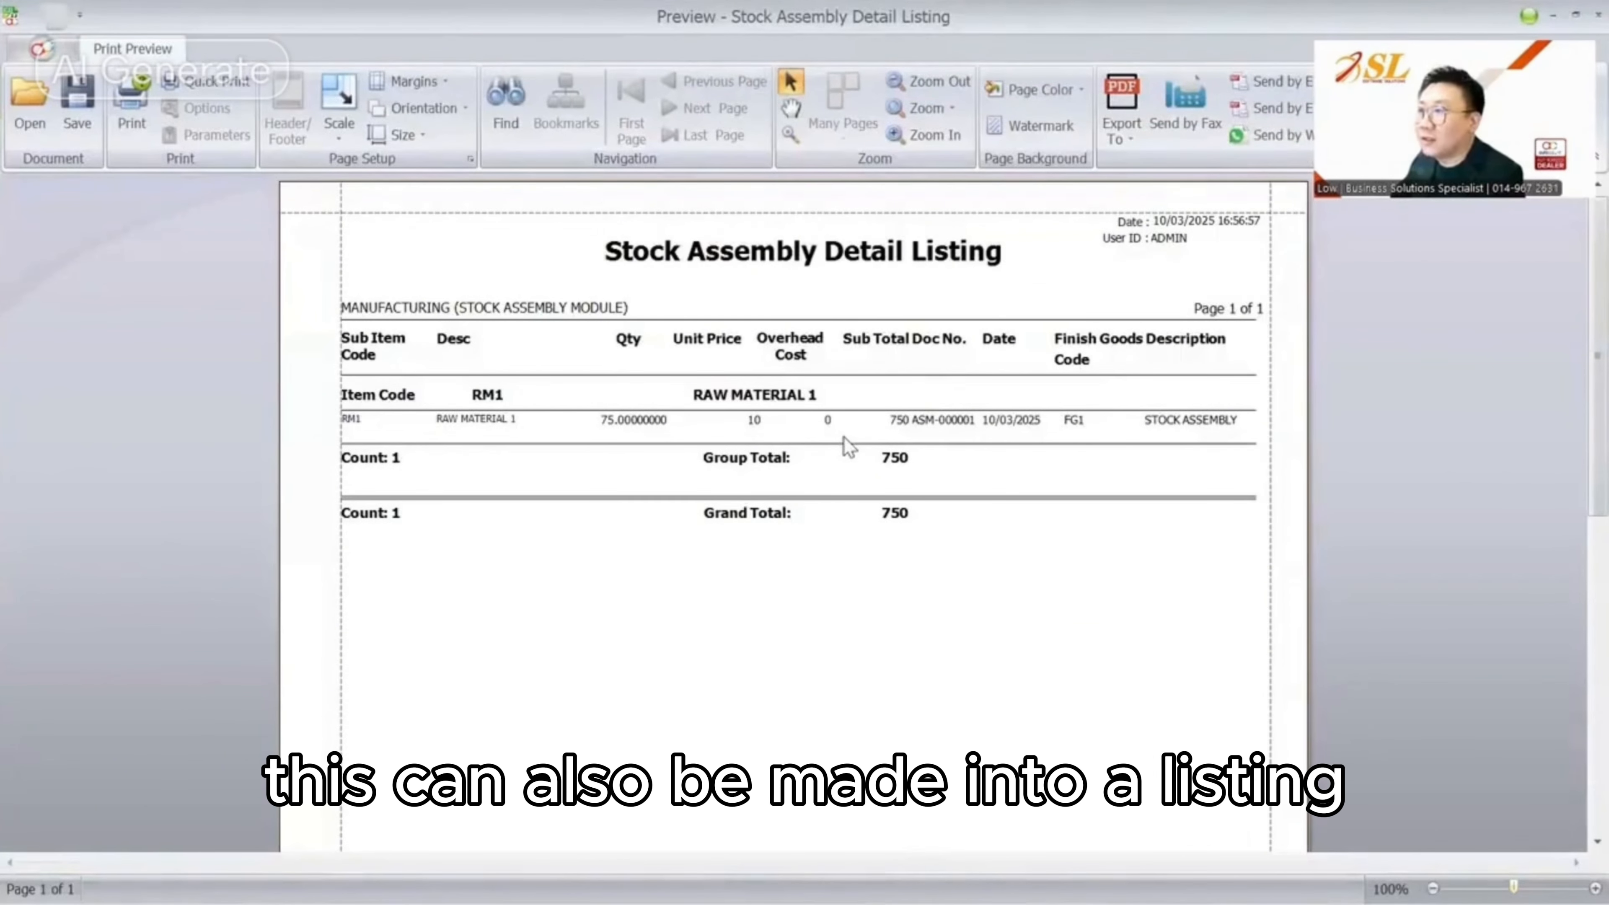
{"action": "scroll", "coordinate": [844, 436], "scroll_direction": "down", "scroll_amount": 1}
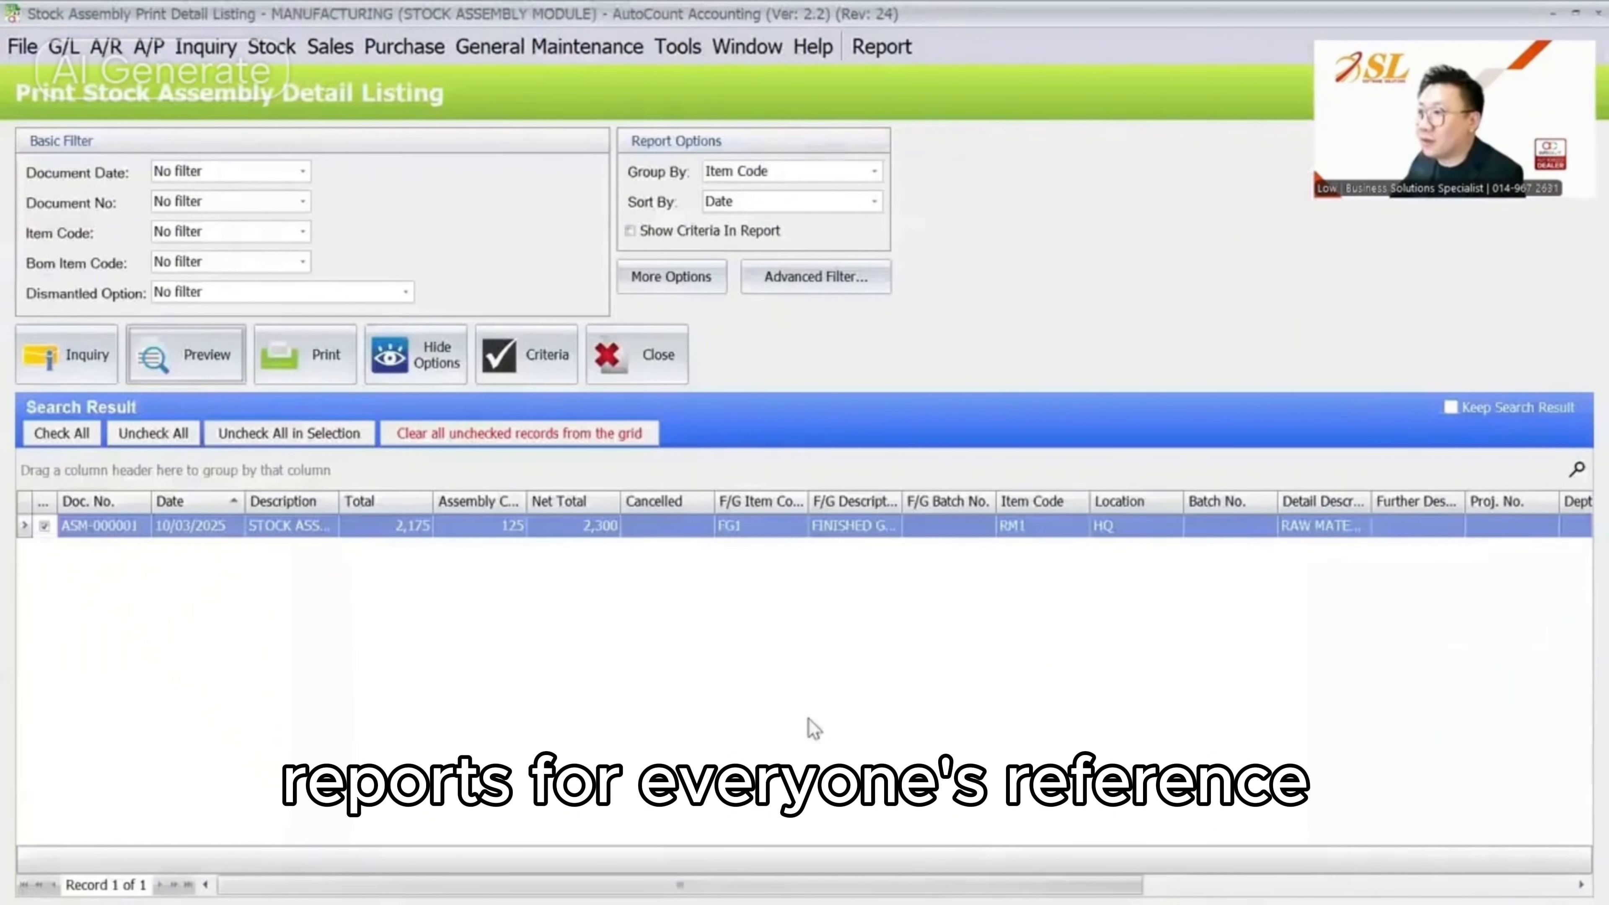
{"action": "scroll", "coordinate": [804, 634], "scroll_direction": "right", "scroll_amount": 5}
{"action": "scroll", "coordinate": [805, 634], "scroll_direction": "right", "scroll_amount": 3}
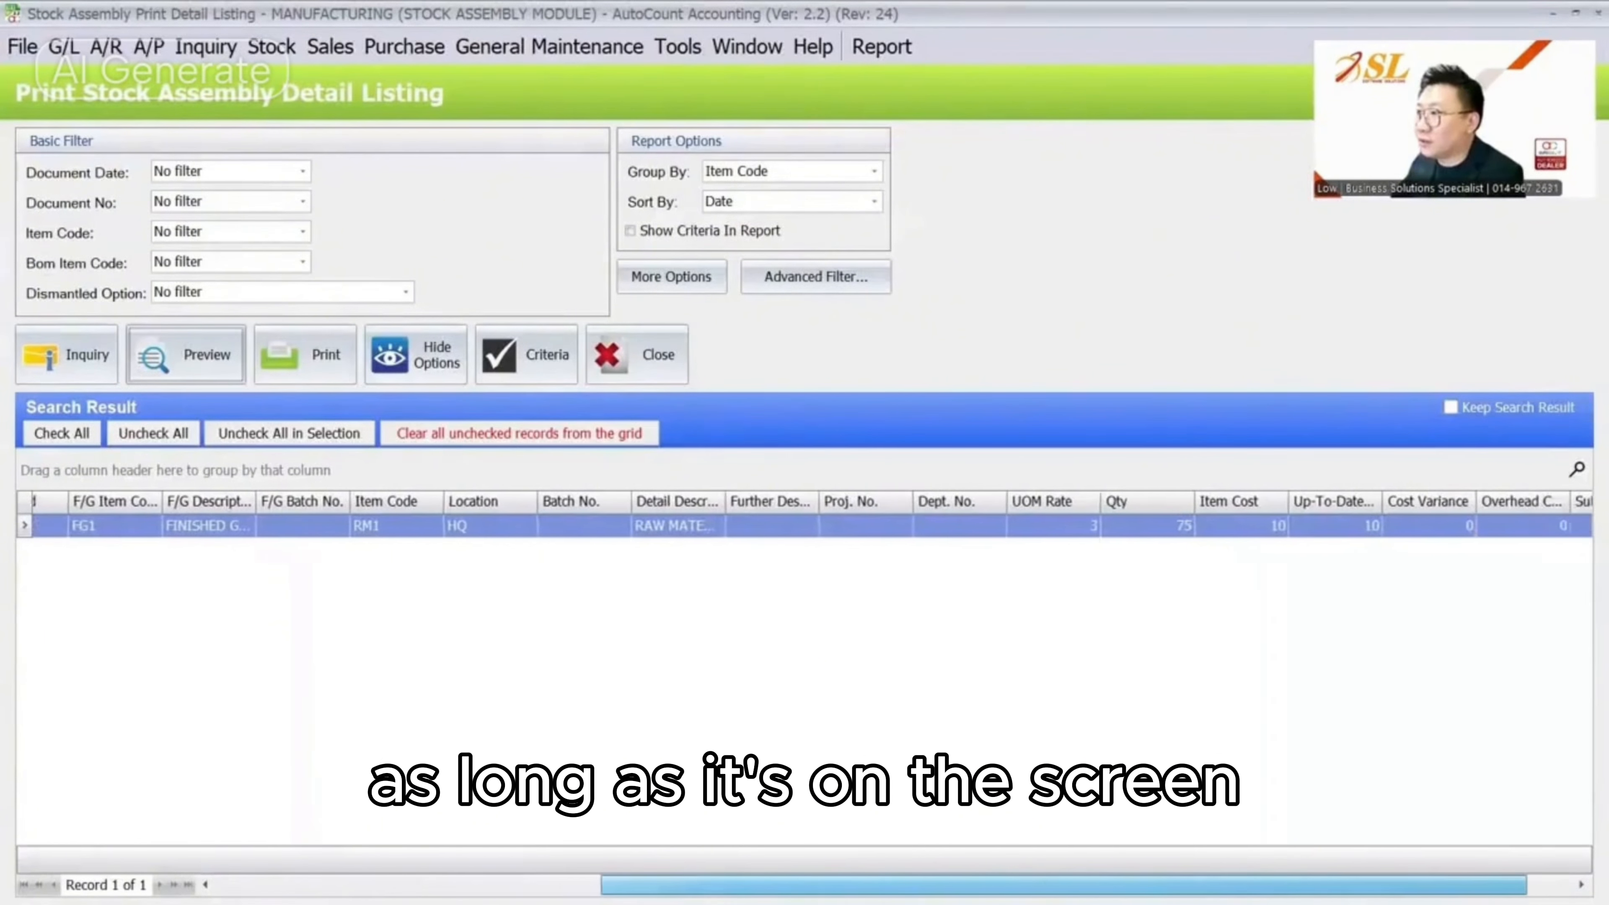
{"action": "scroll", "coordinate": [804, 634], "scroll_direction": "left", "scroll_amount": 8}
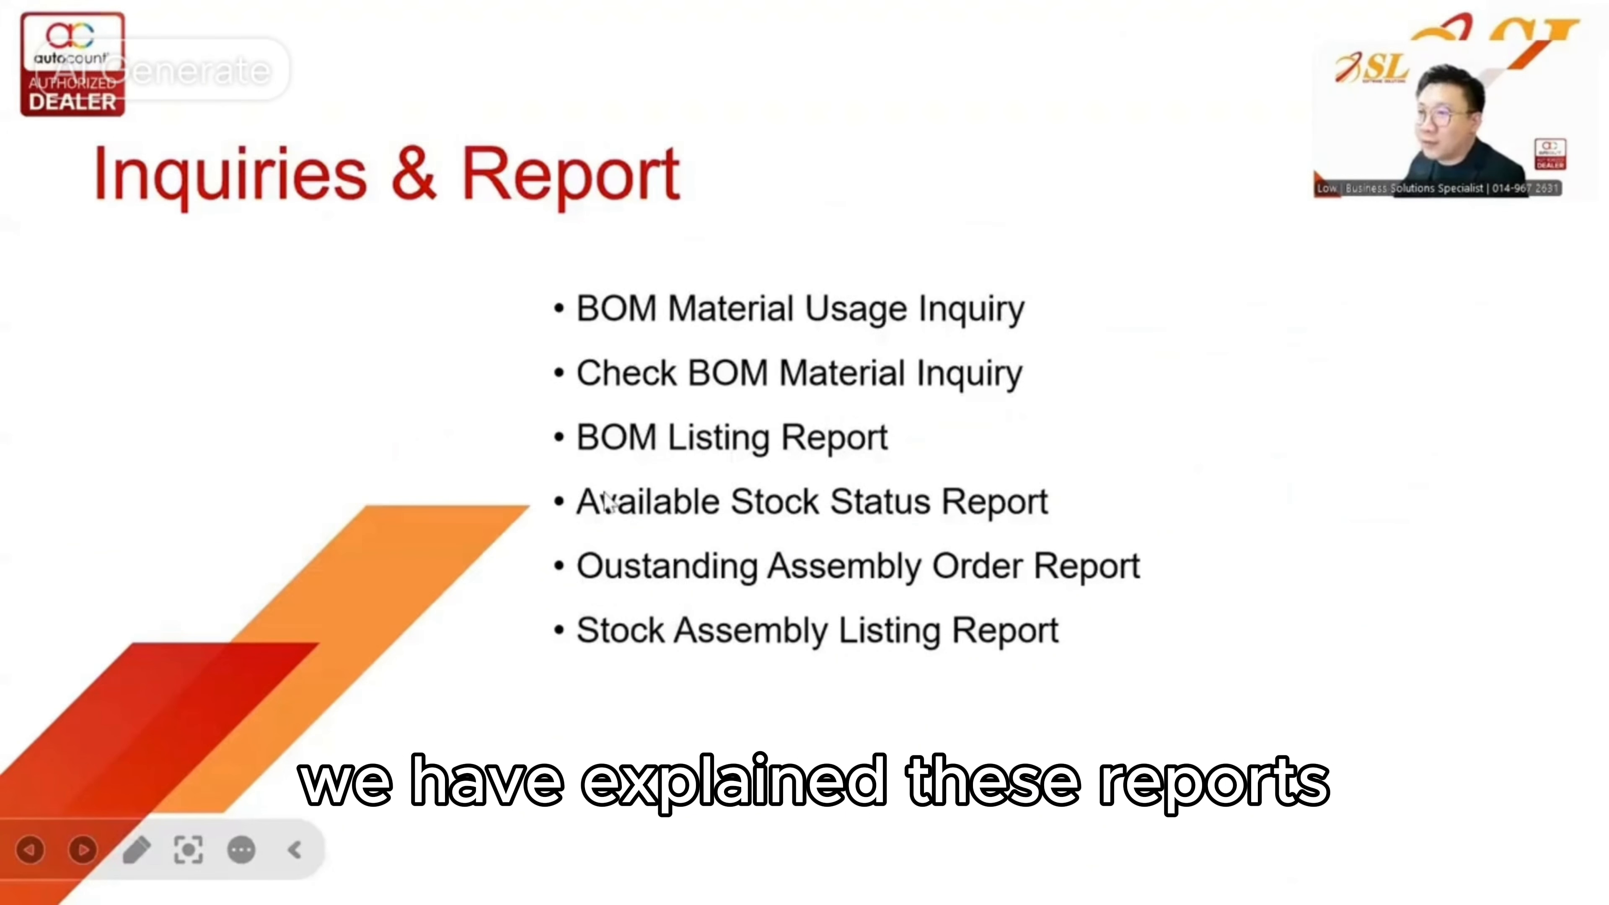
In the Customize Invoicing 2 options, set Notification on Product Received to notify all Sales Orders that have this product
{"action": "left_click", "coordinate": [89, 851]}
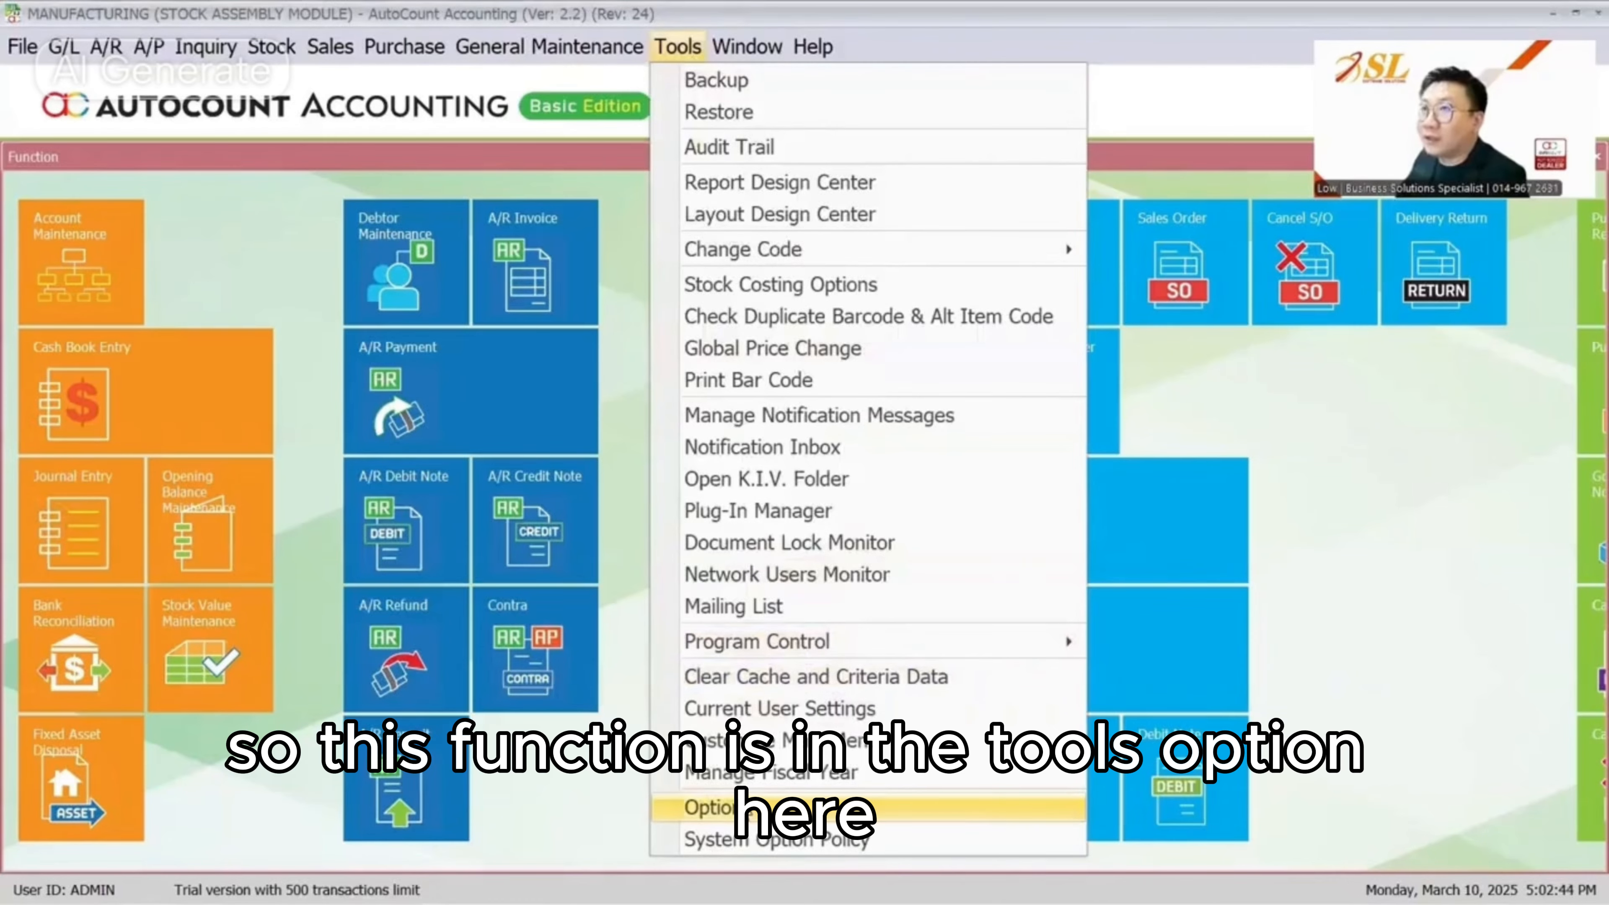
{"action": "left_click", "coordinate": [707, 808]}
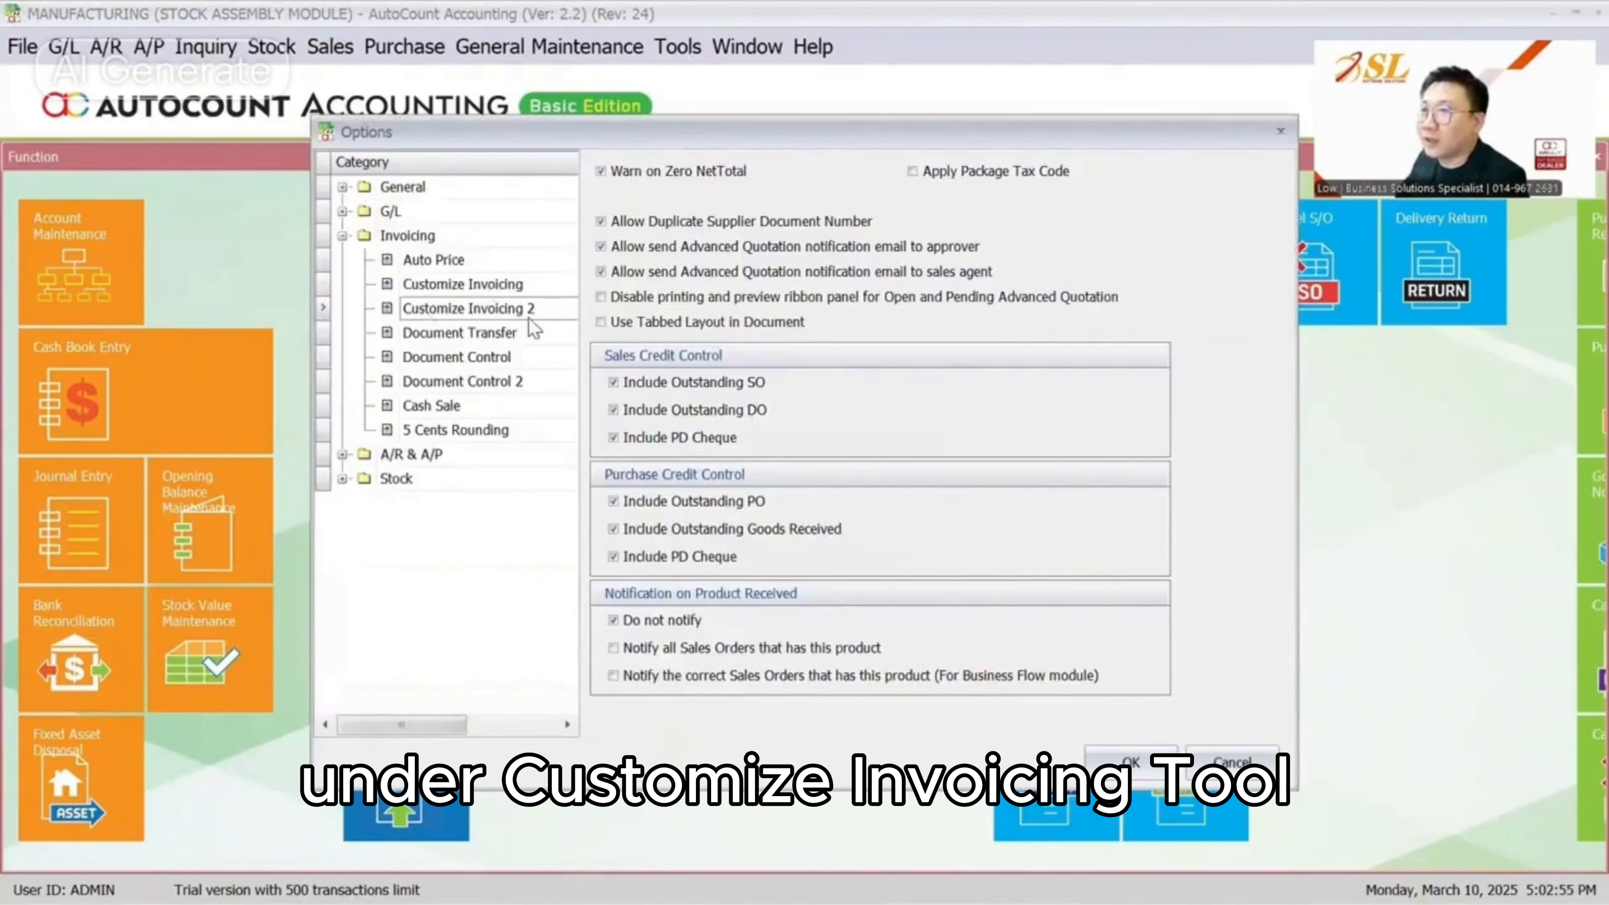
{"action": "left_click", "coordinate": [685, 649]}
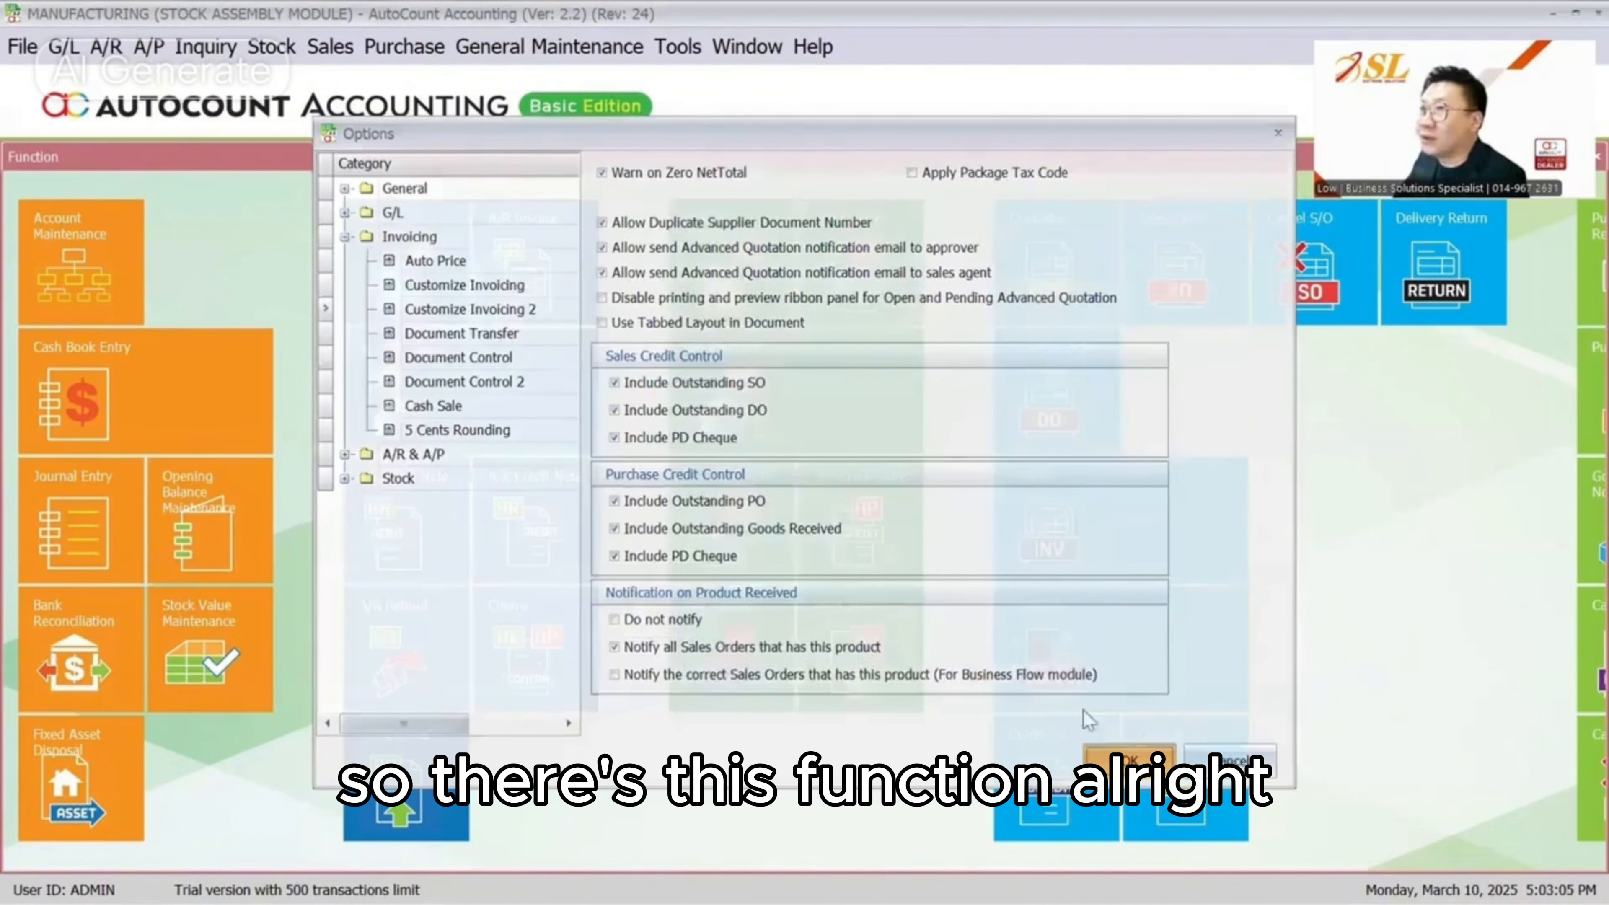
{"action": "left_click", "coordinate": [1134, 761]}
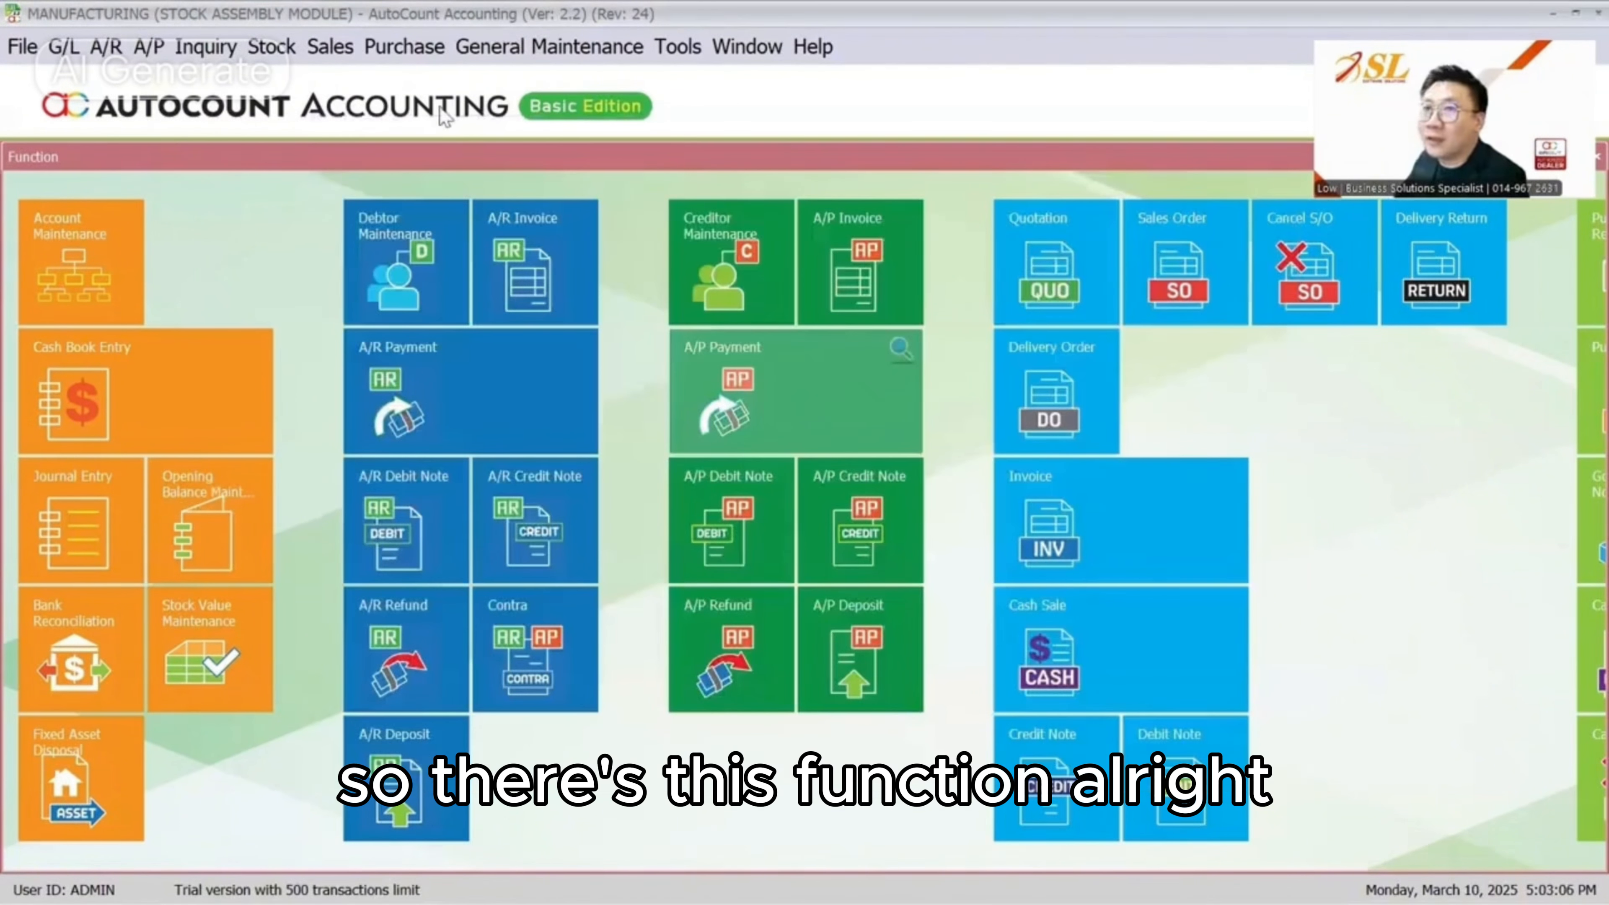
Copy the existing SUPPLIER 1 purchase invoice to a new purchase invoice
{"action": "left_click", "coordinate": [330, 47]}
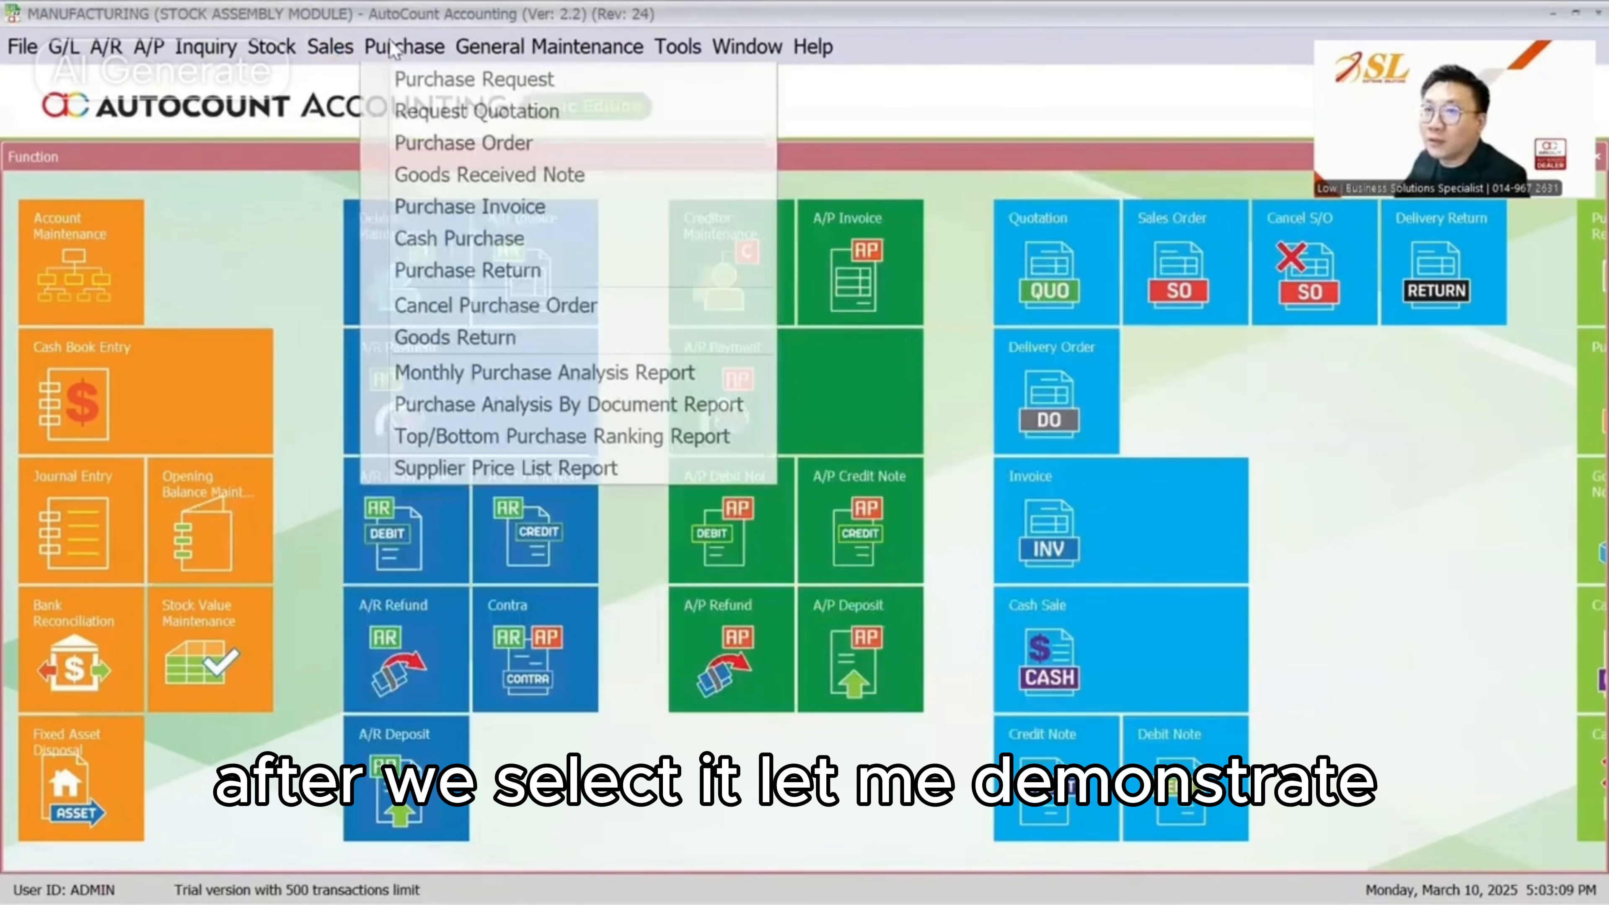
{"action": "left_click", "coordinate": [466, 205]}
{"action": "right_click", "coordinate": [466, 328]}
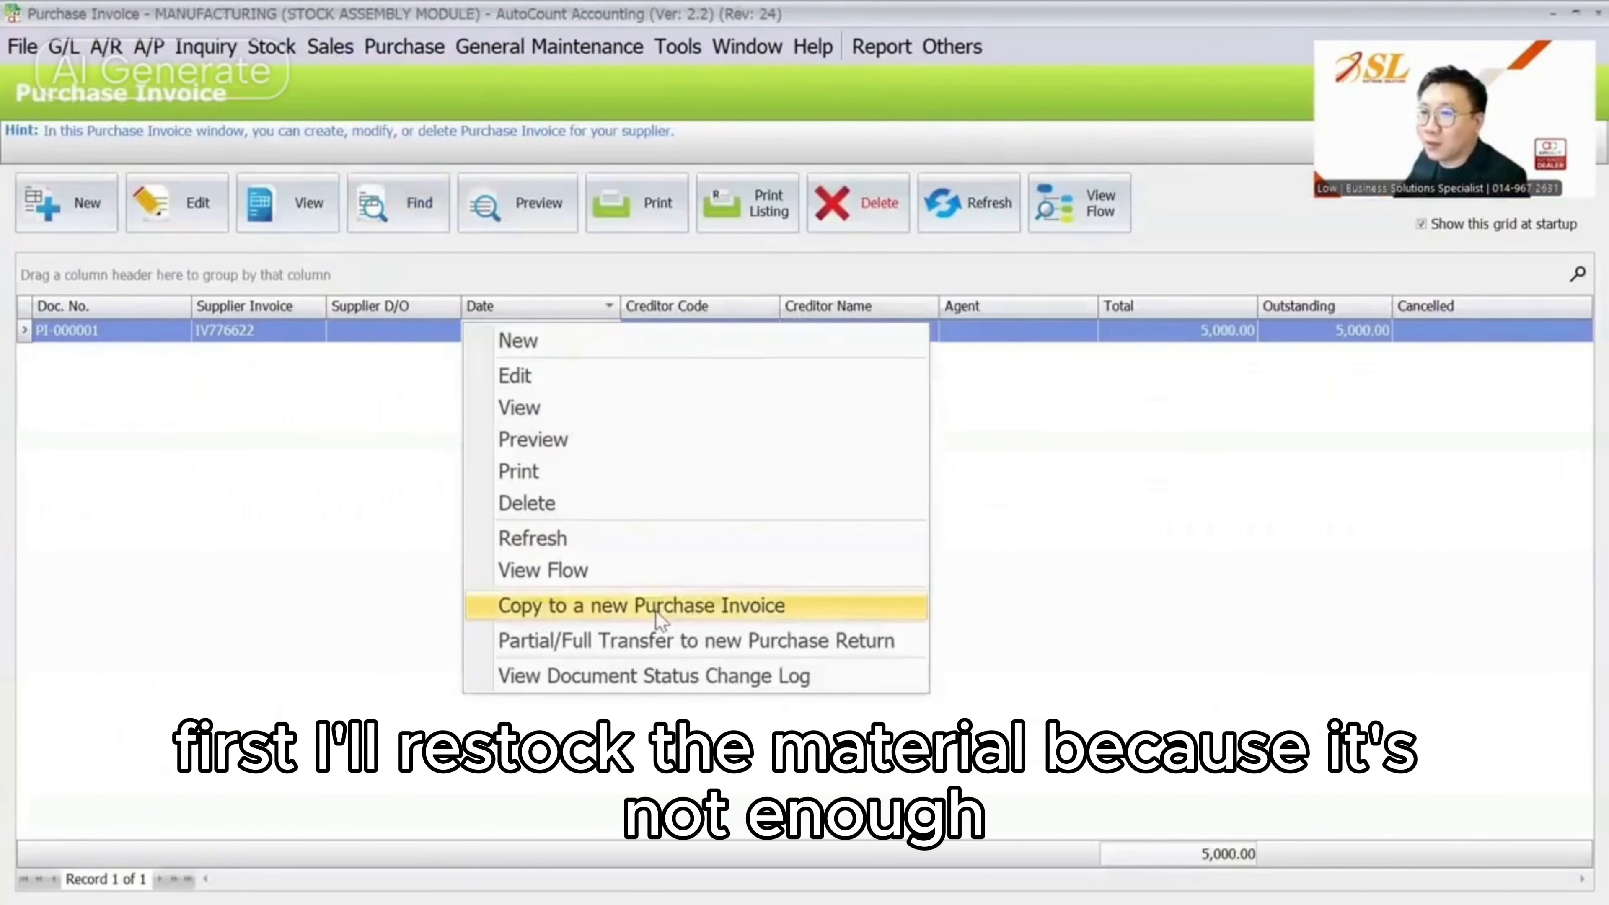
{"action": "left_click", "coordinate": [655, 607]}
Set the quantities of PM1, RM1, RM2 and RM3 to 200 each and save the purchase invoice
{"action": "left_click", "coordinate": [944, 394]}
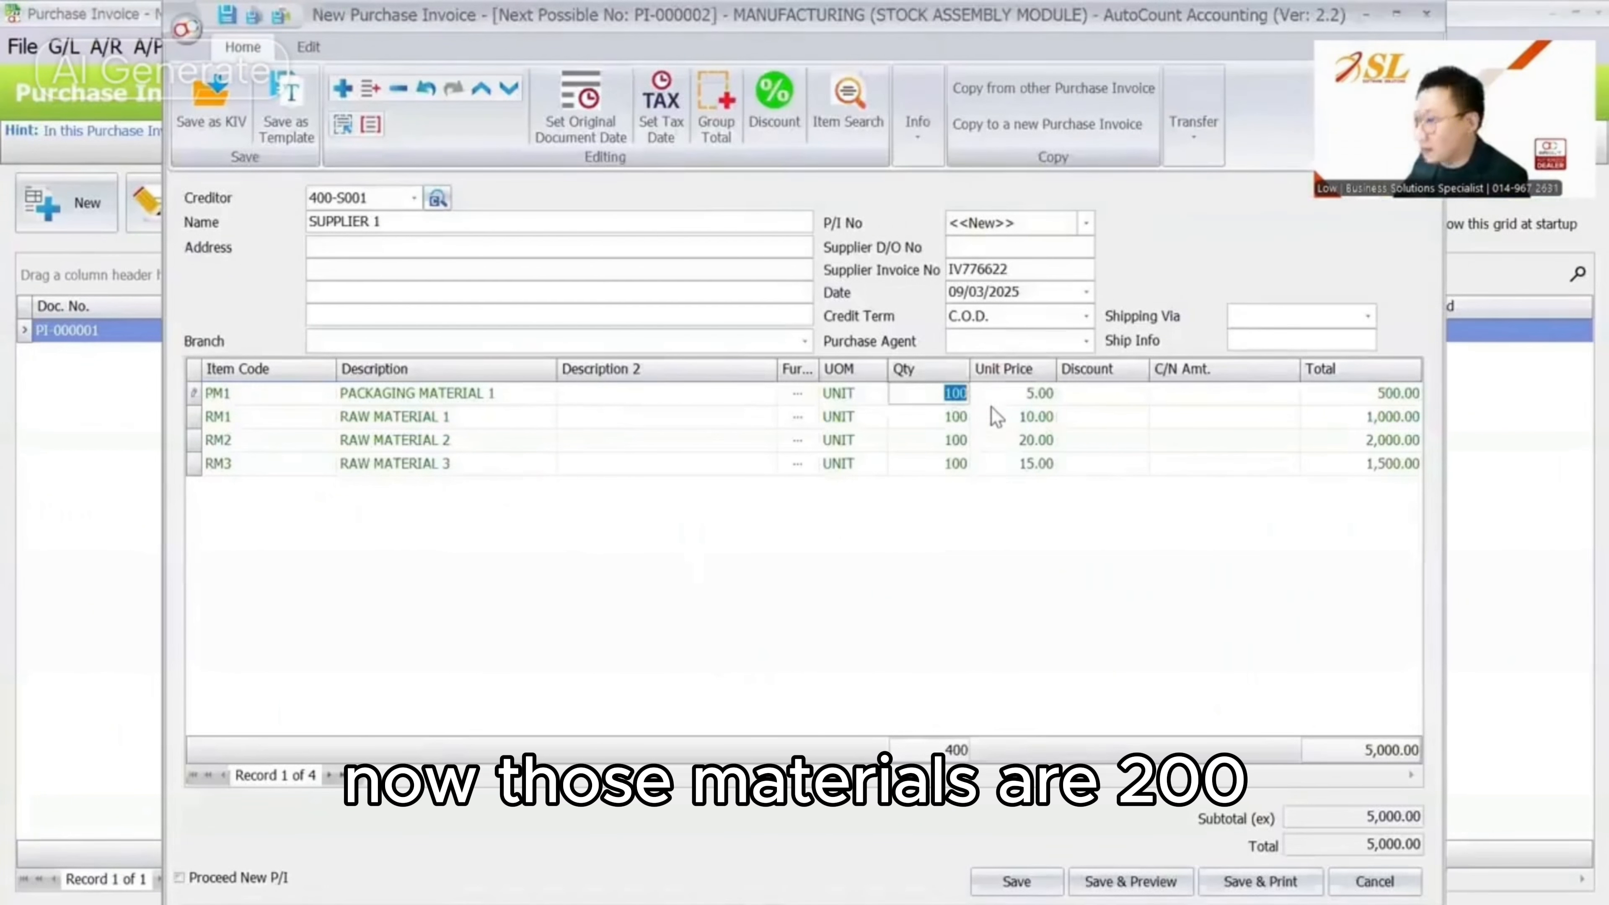
{"action": "type", "text": "200"}
{"action": "key", "text": "Down"}
{"action": "type", "text": "200"}
{"action": "key", "text": "Down"}
{"action": "type", "text": "200"}
{"action": "key", "text": "Down"}
{"action": "type", "text": "200"}
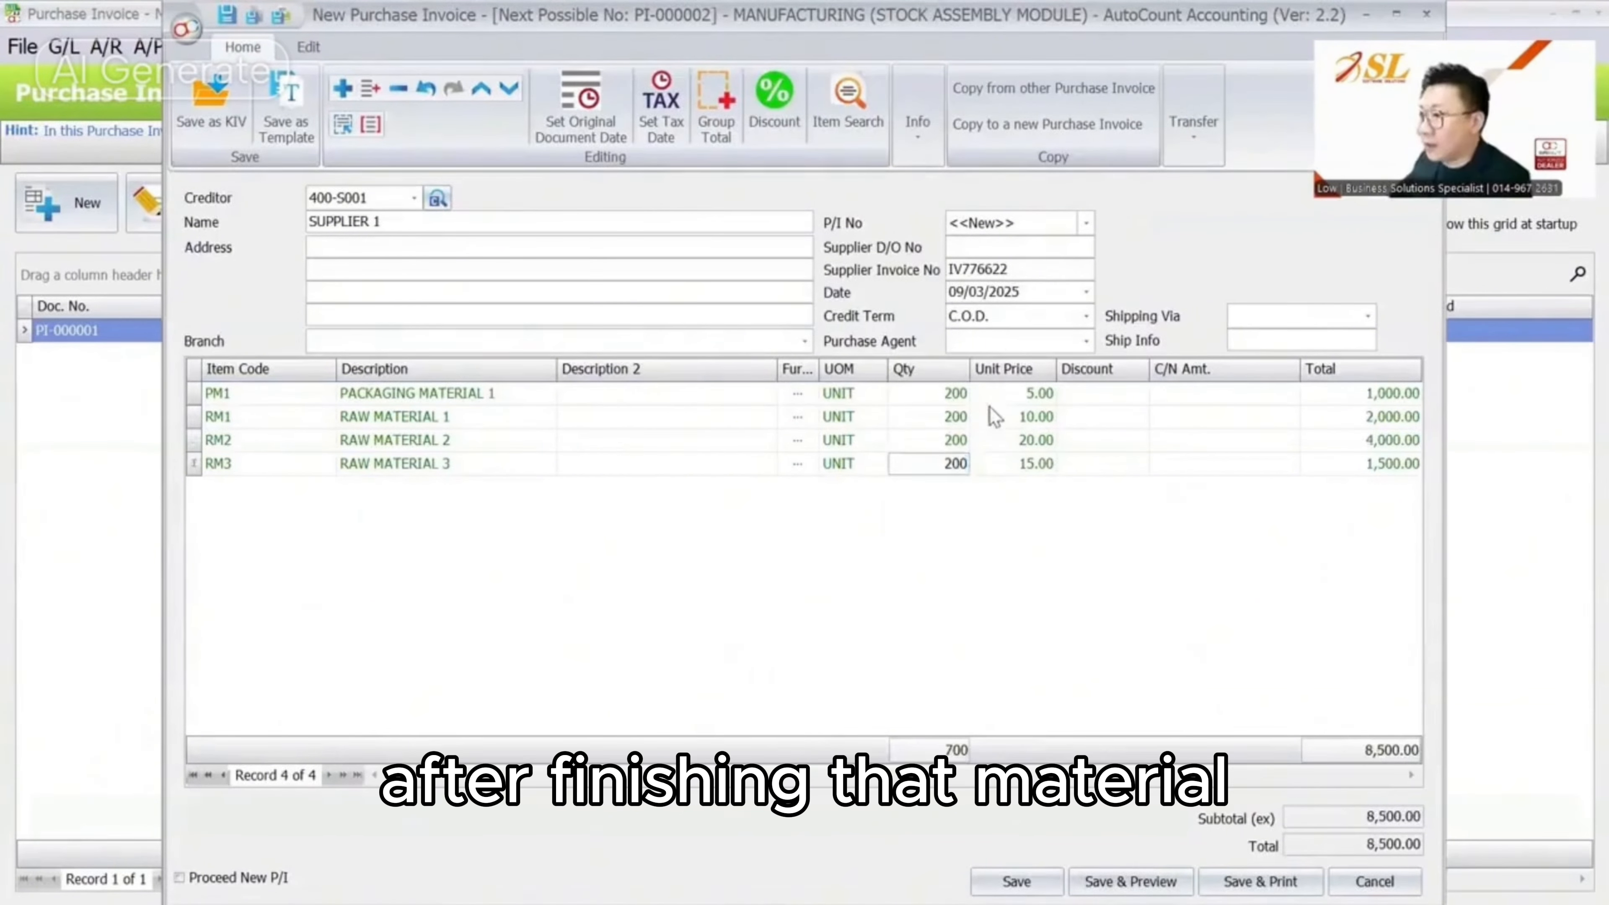
{"action": "left_click", "coordinate": [1017, 881]}
{"action": "left_click", "coordinate": [748, 499]}
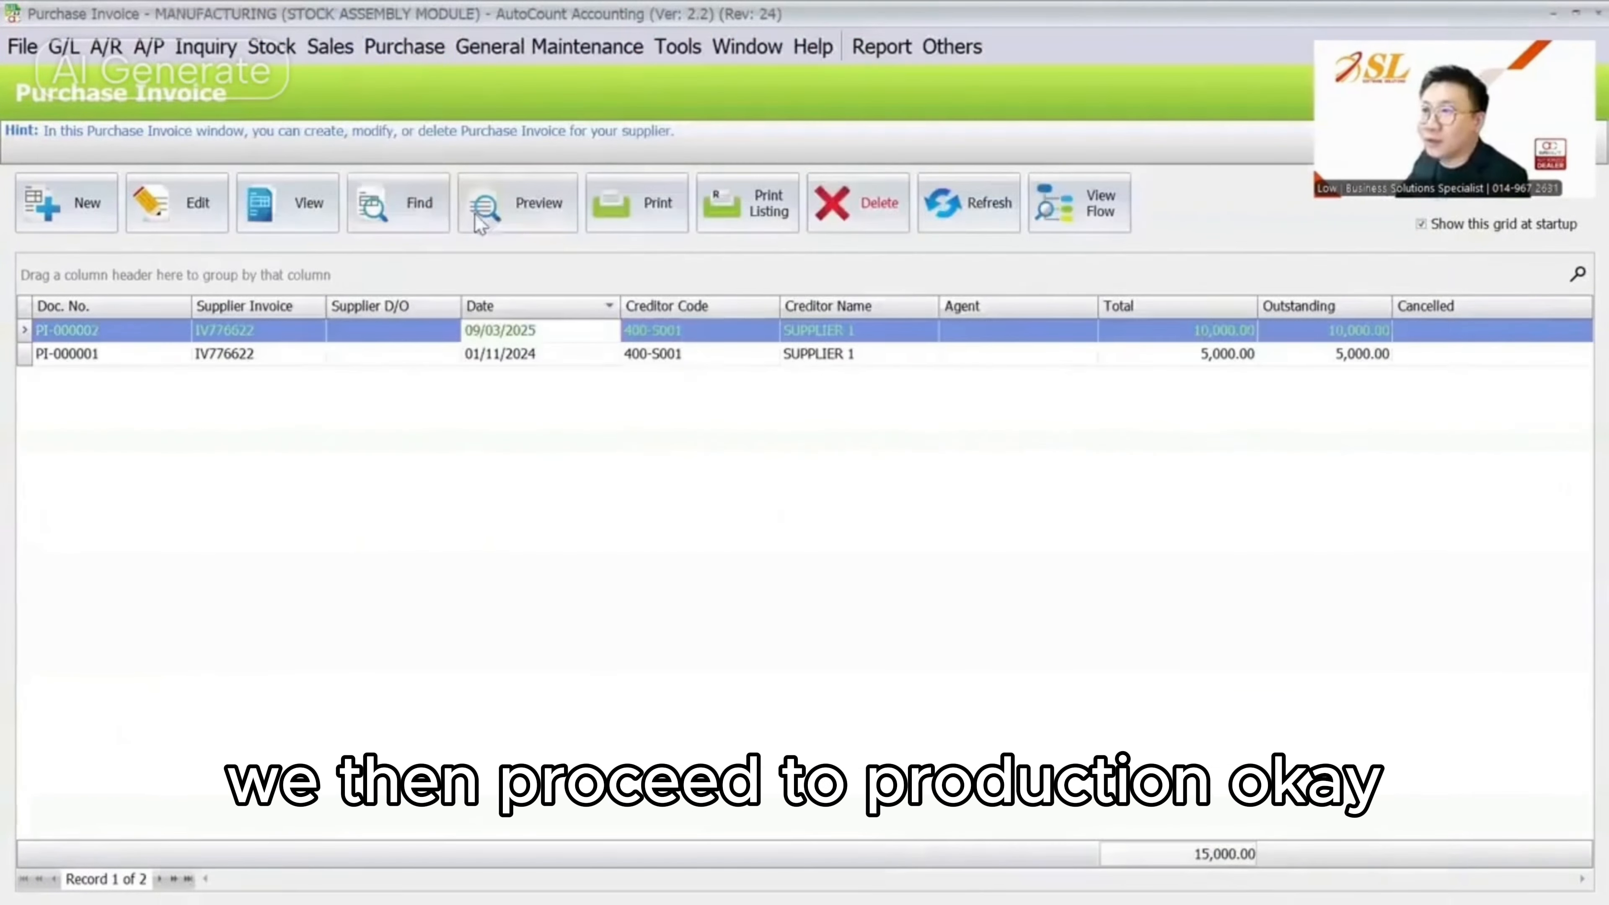
Open the sales order list and view CUSTOMER A's order
{"action": "left_click", "coordinate": [271, 47]}
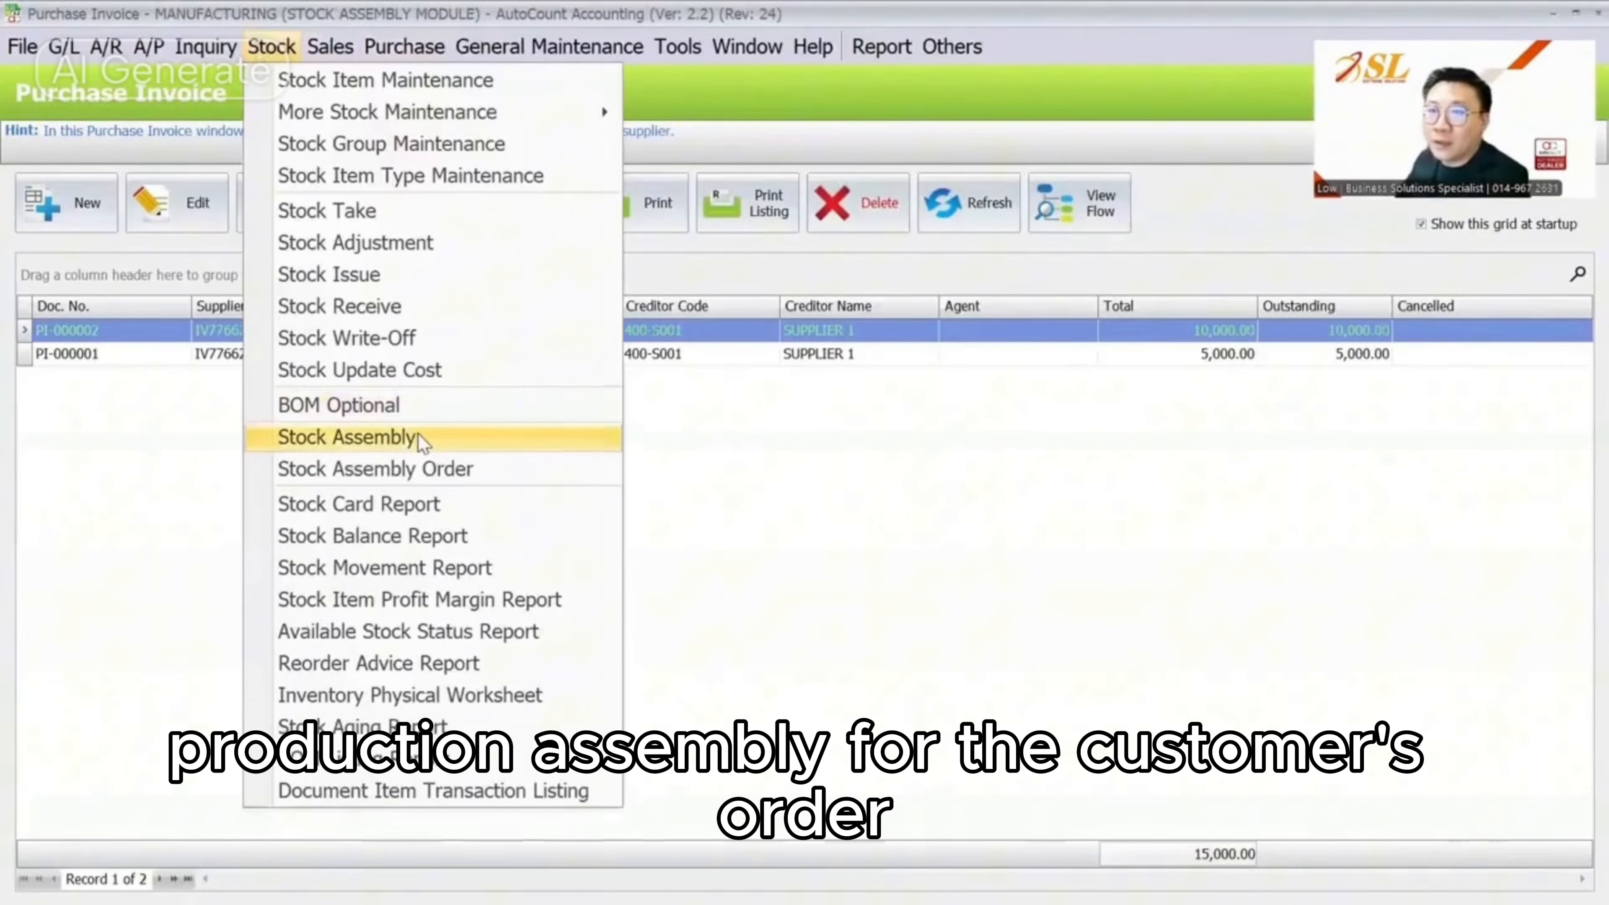
{"action": "mouse_move", "coordinate": [330, 47]}
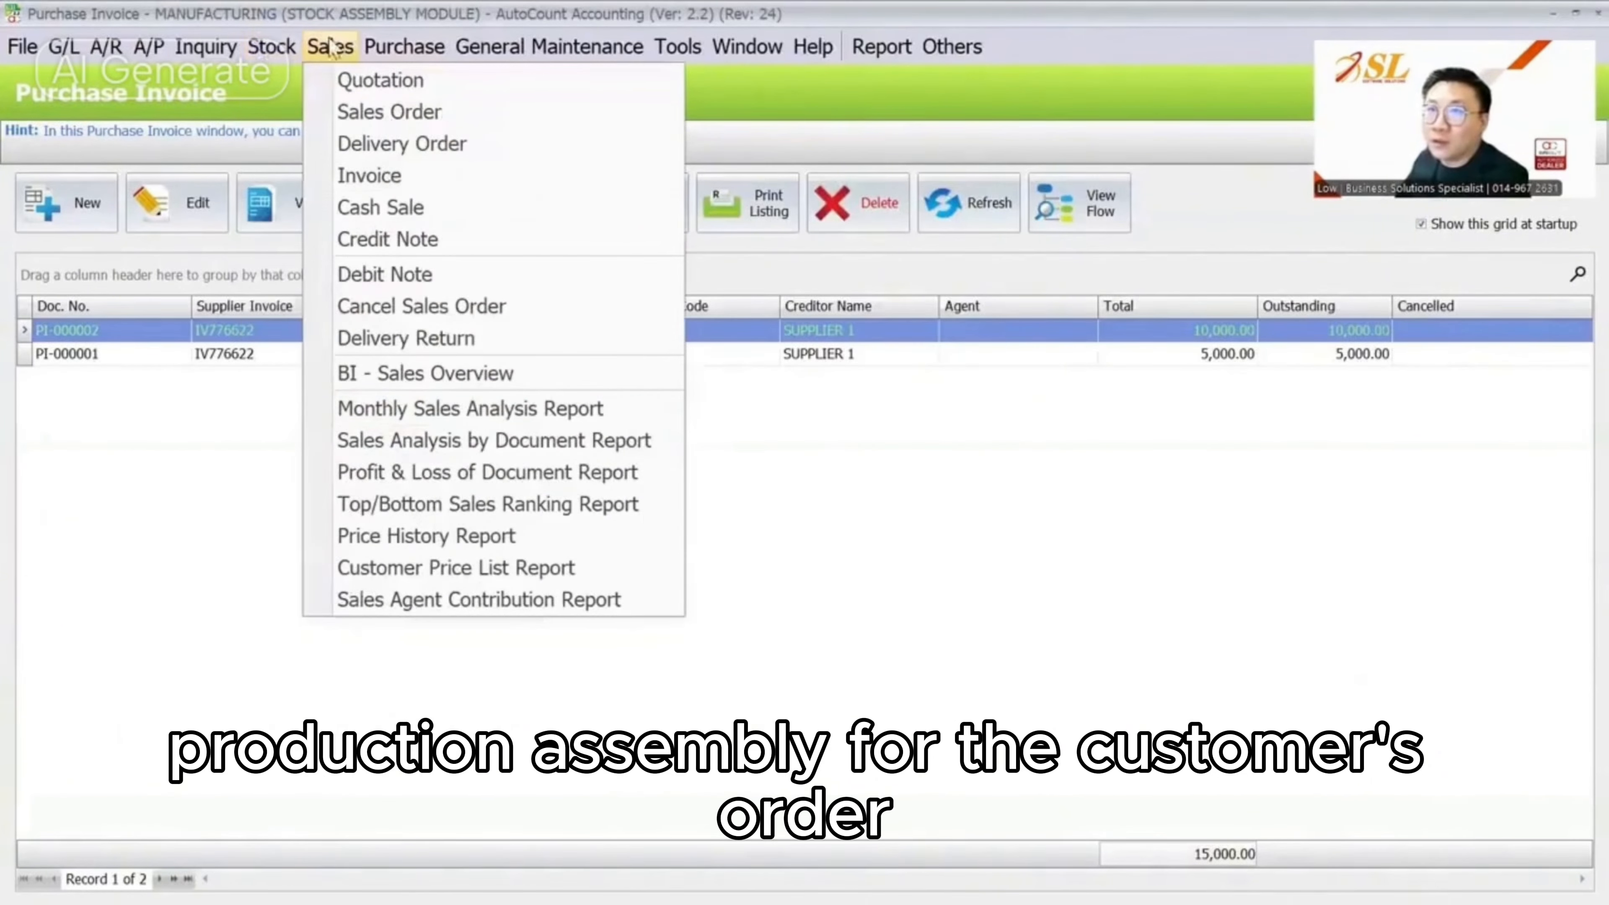
{"action": "left_click", "coordinate": [413, 118]}
Run the Available Stock Status report for all items and examine FG1's on-hand, sales order and assembly order quantities
{"action": "left_click", "coordinate": [205, 47]}
{"action": "left_click", "coordinate": [256, 52]}
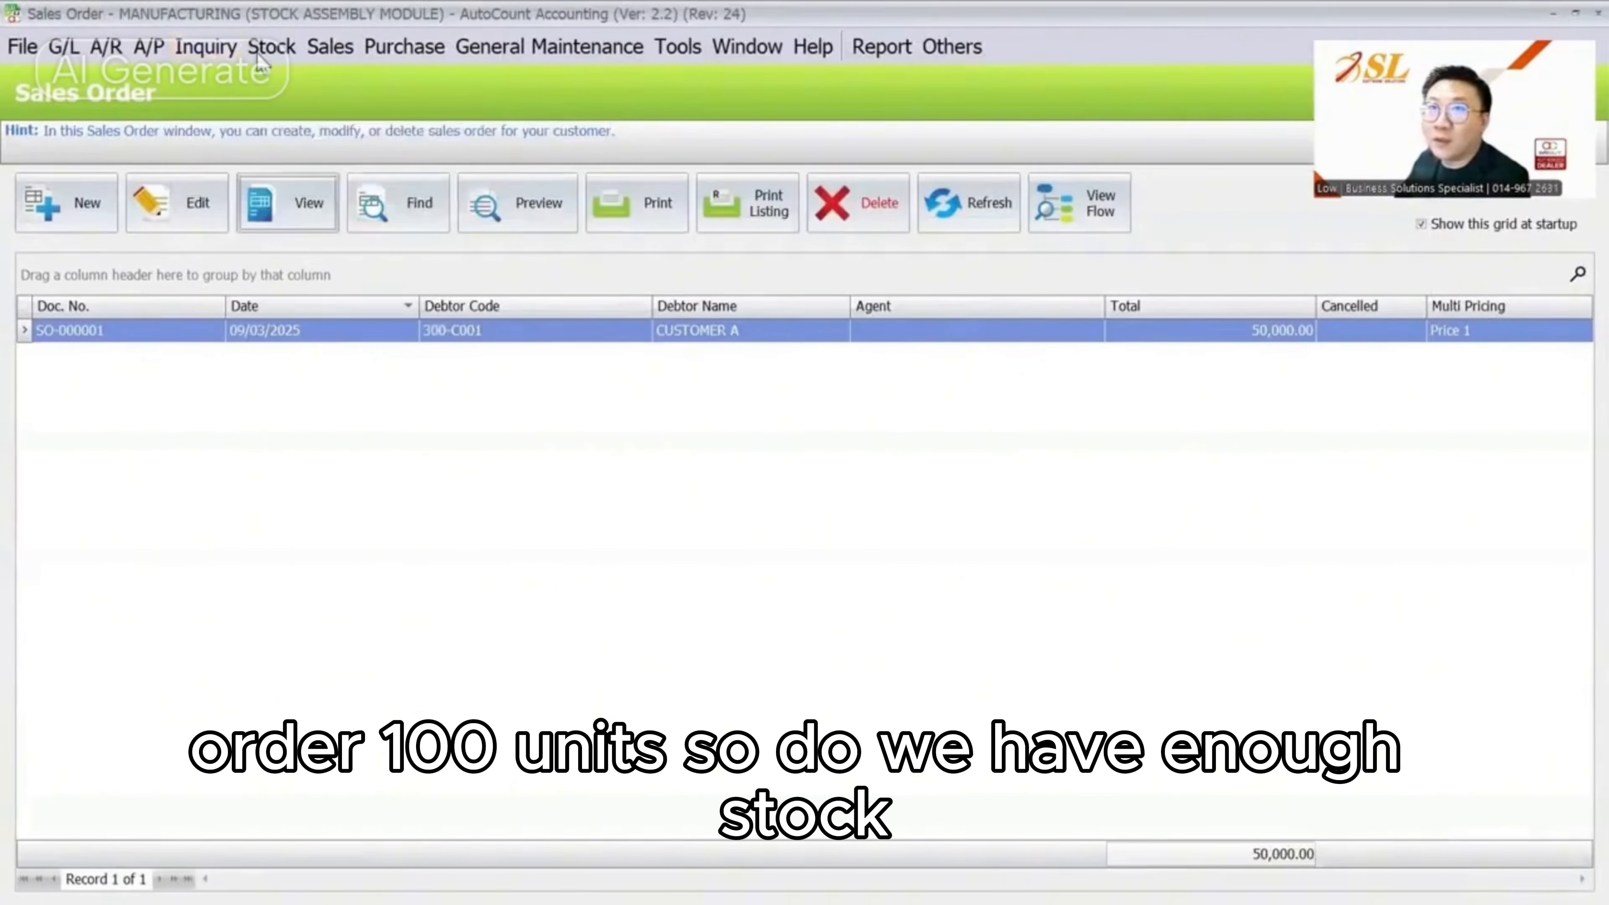
{"action": "left_click", "coordinate": [380, 631]}
{"action": "left_click", "coordinate": [89, 233]}
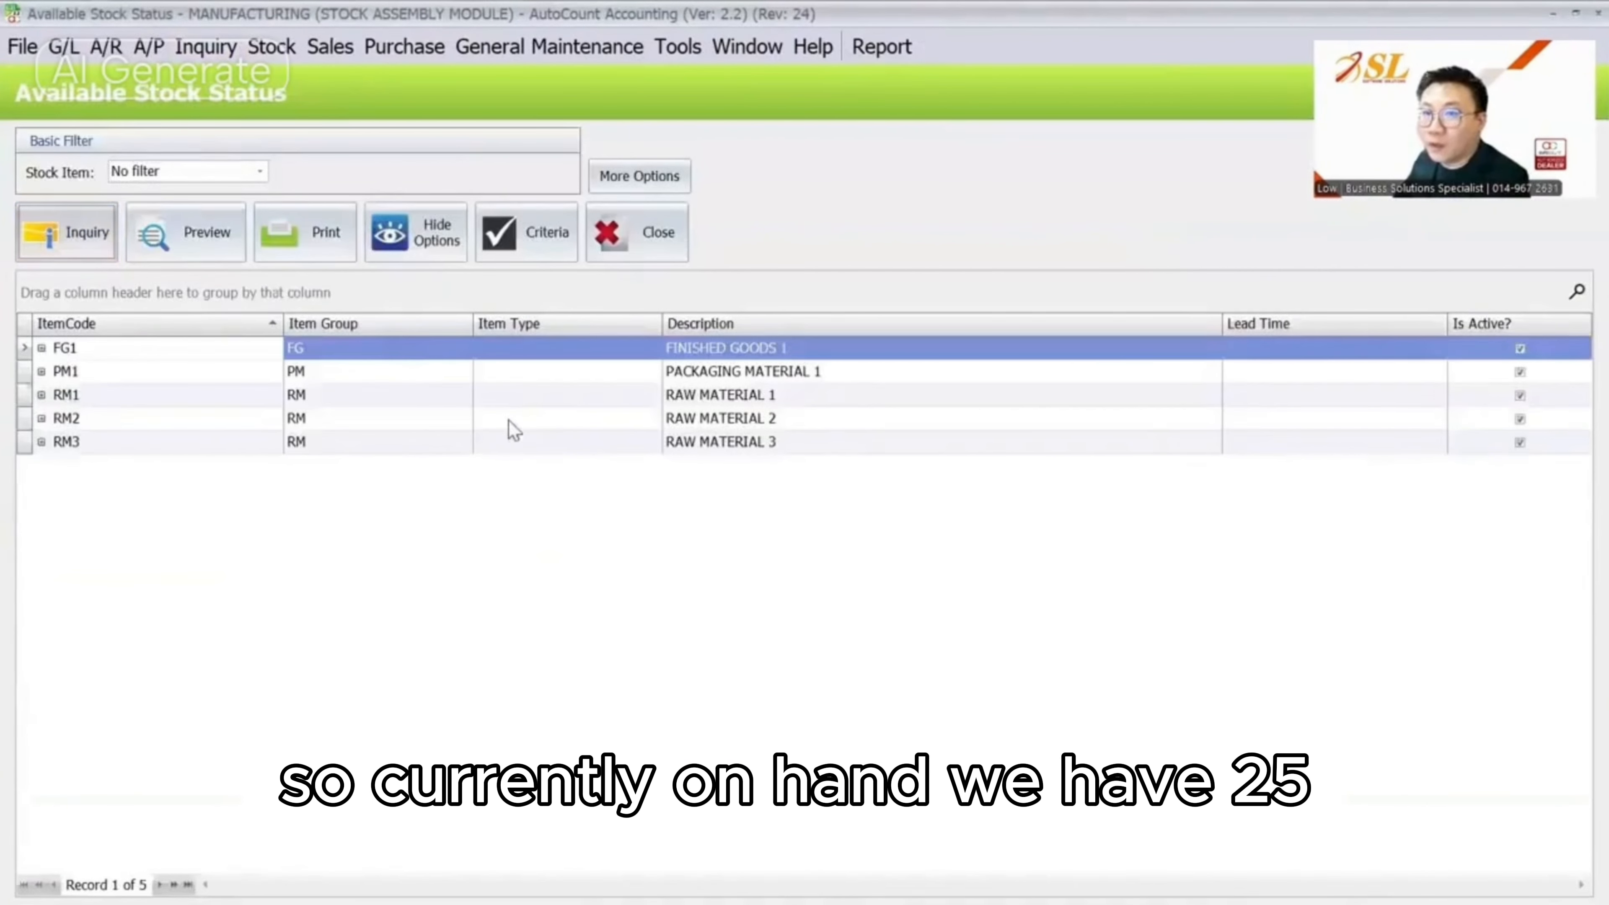
{"action": "left_click", "coordinate": [479, 400]}
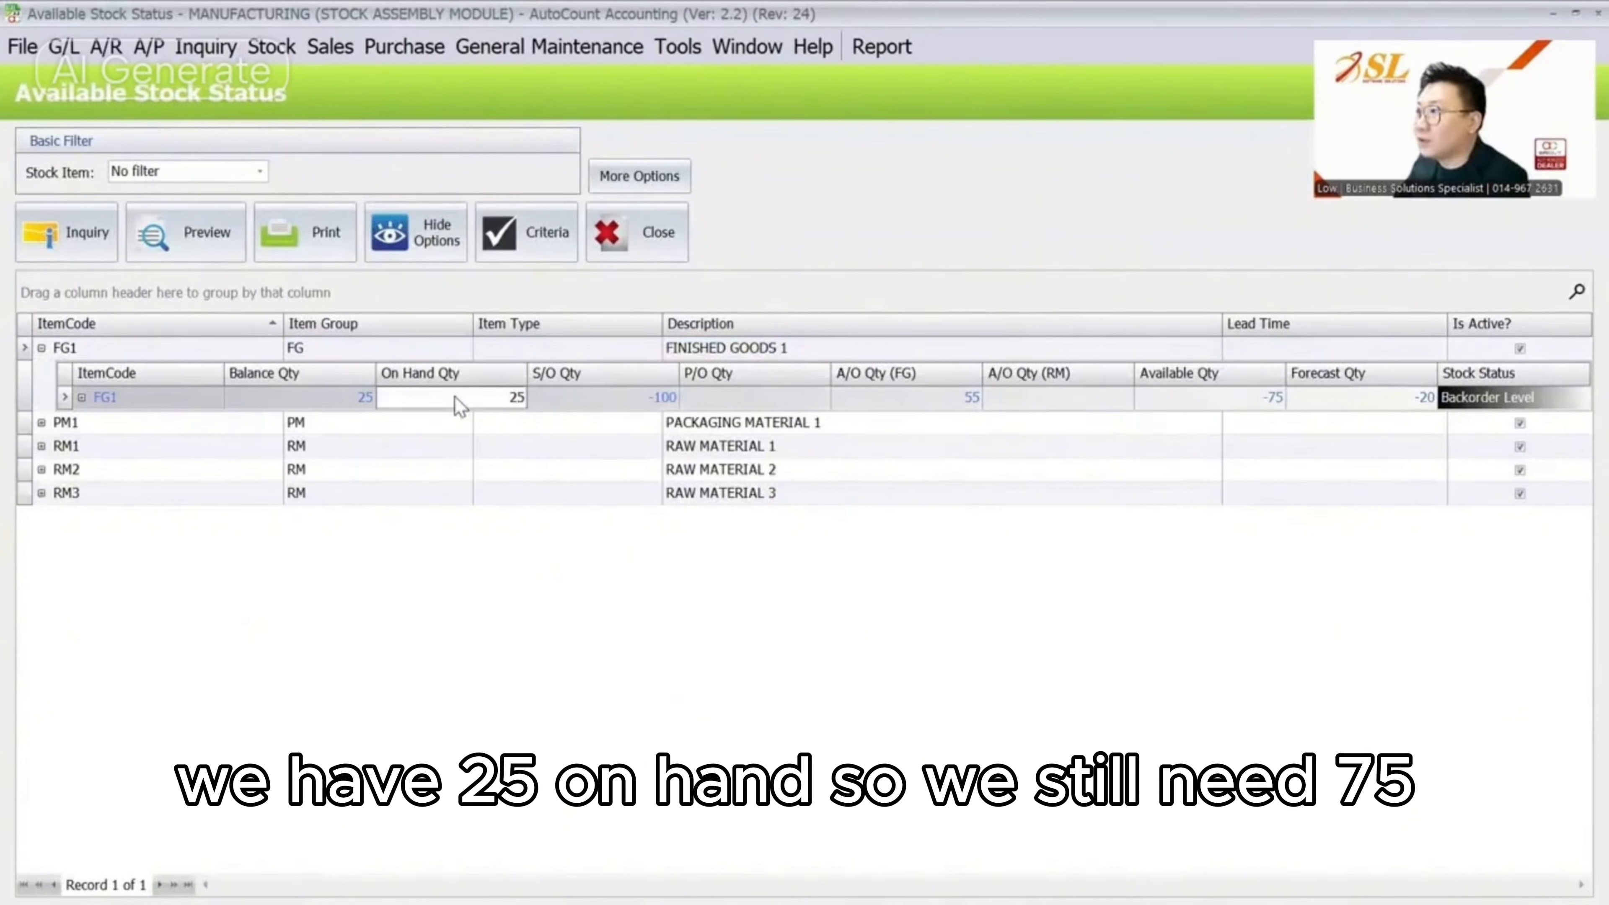
{"action": "left_click", "coordinate": [953, 403]}
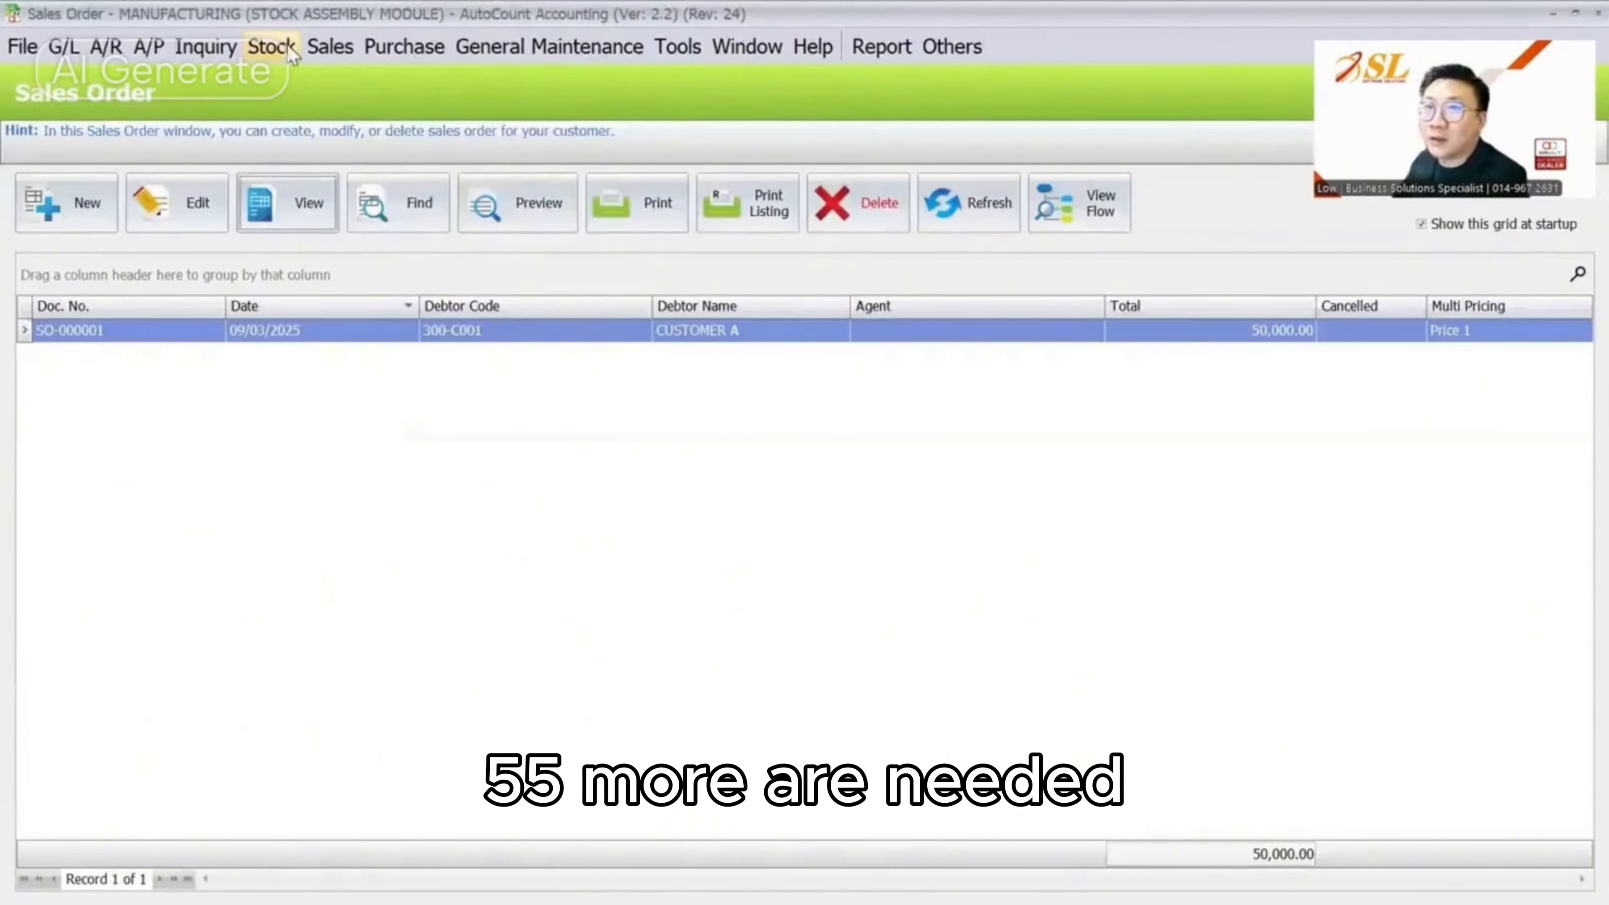
Create a new stock assembly for 100 units of finished item FG1 and save it
{"action": "left_click", "coordinate": [272, 47]}
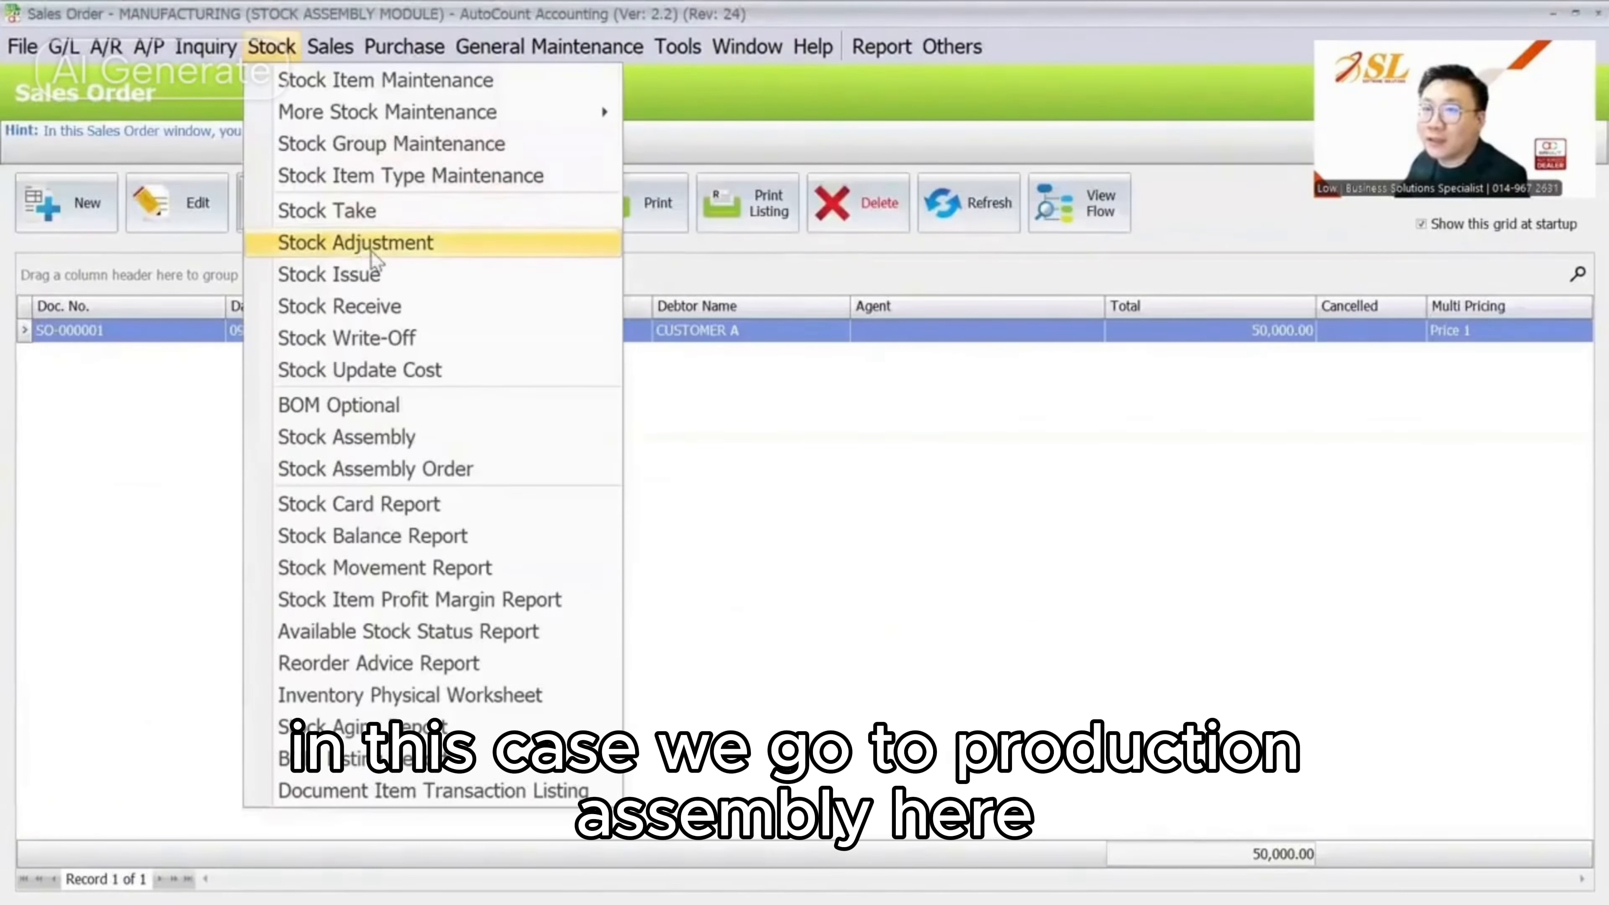
{"action": "left_click", "coordinate": [406, 436]}
{"action": "left_click", "coordinate": [68, 203]}
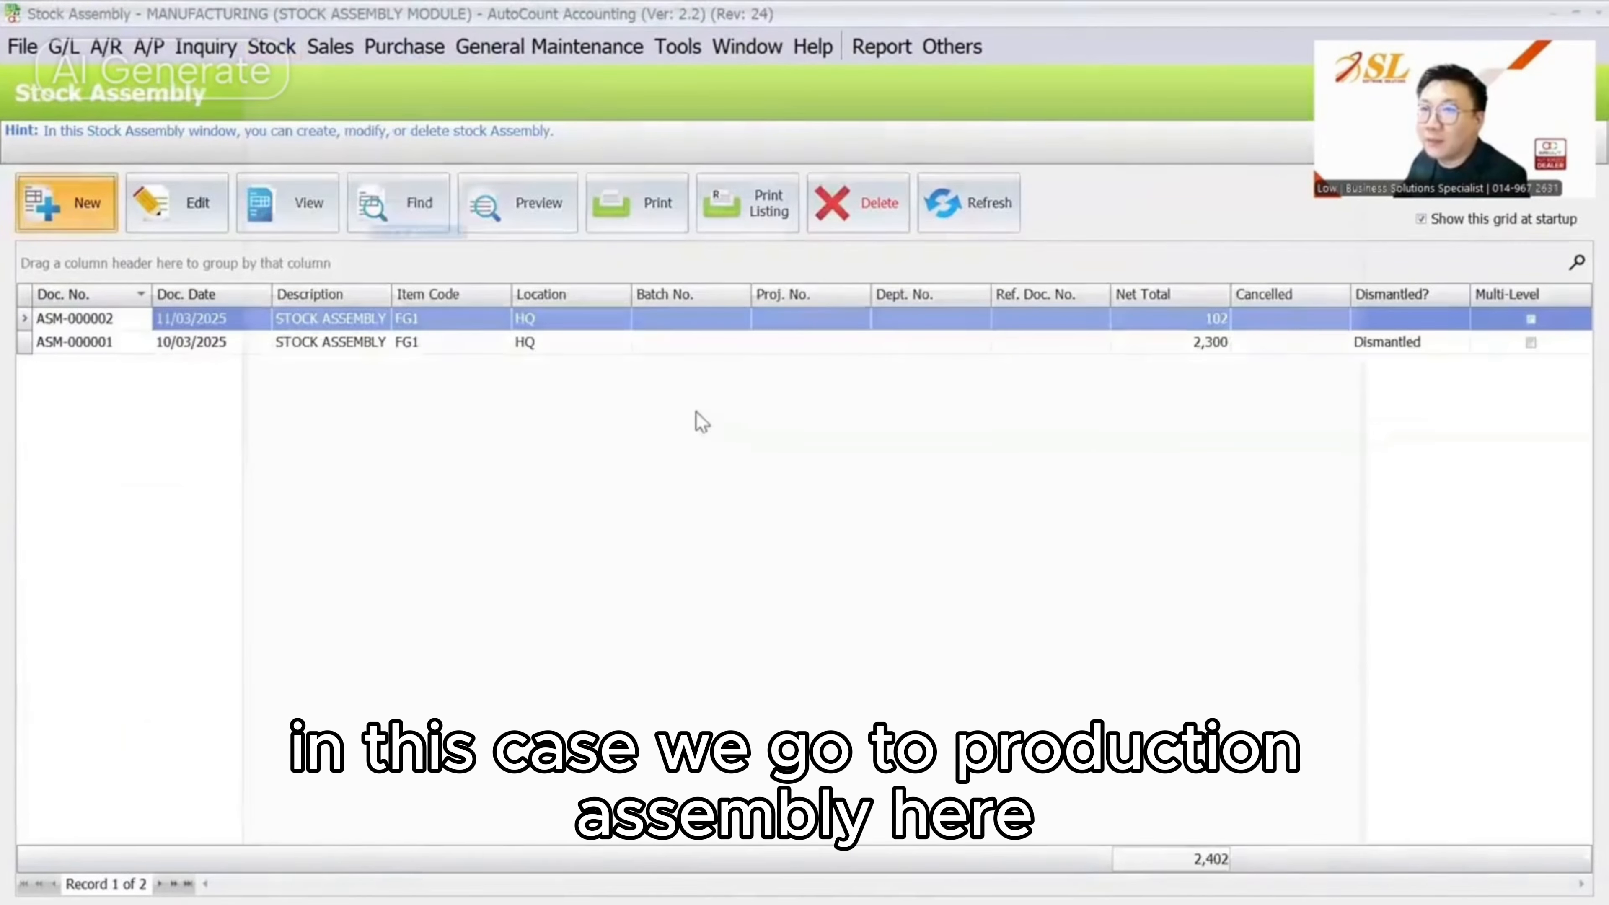
{"action": "left_click", "coordinate": [426, 288]}
{"action": "left_click", "coordinate": [438, 402]}
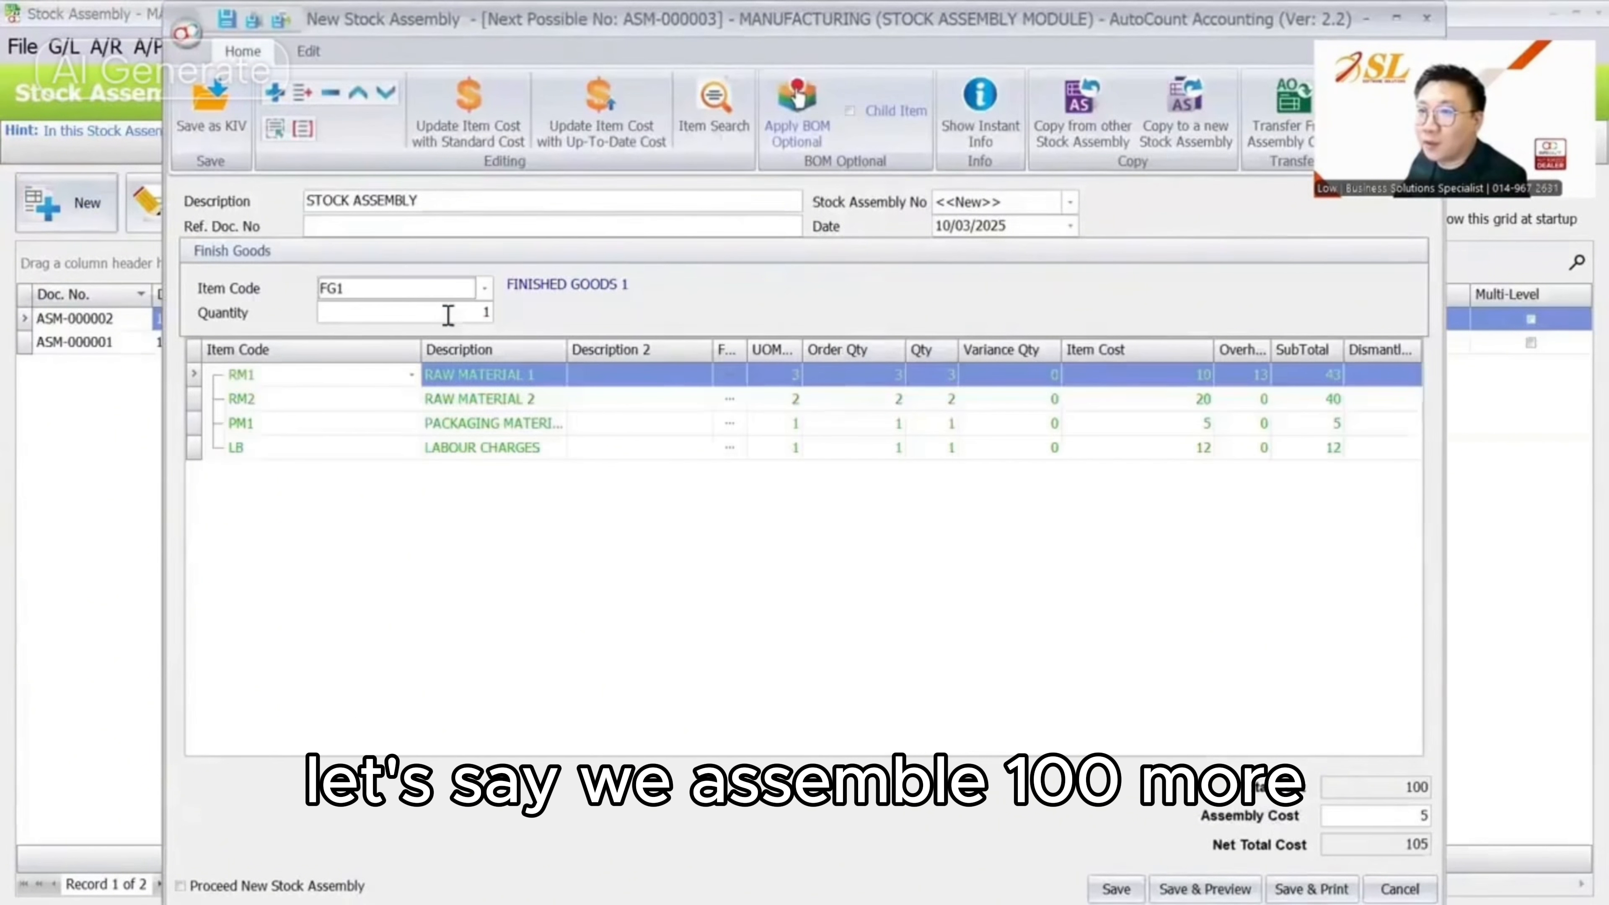
{"action": "type", "text": "100"}
{"action": "key", "text": "Tab"}
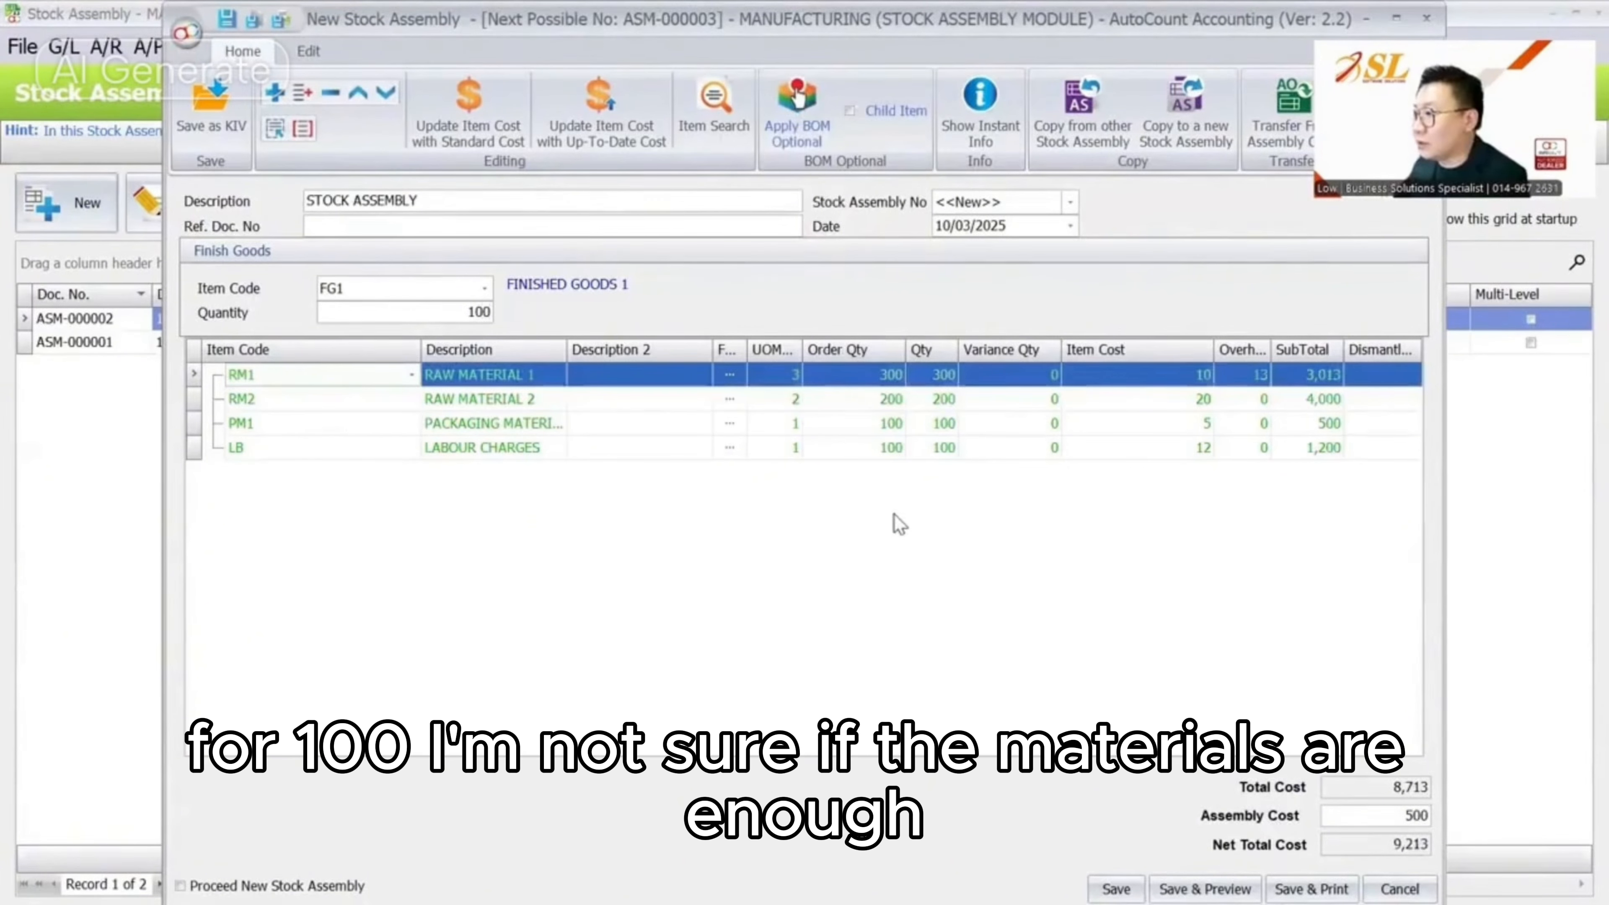
{"action": "key", "text": "ctrl+s"}
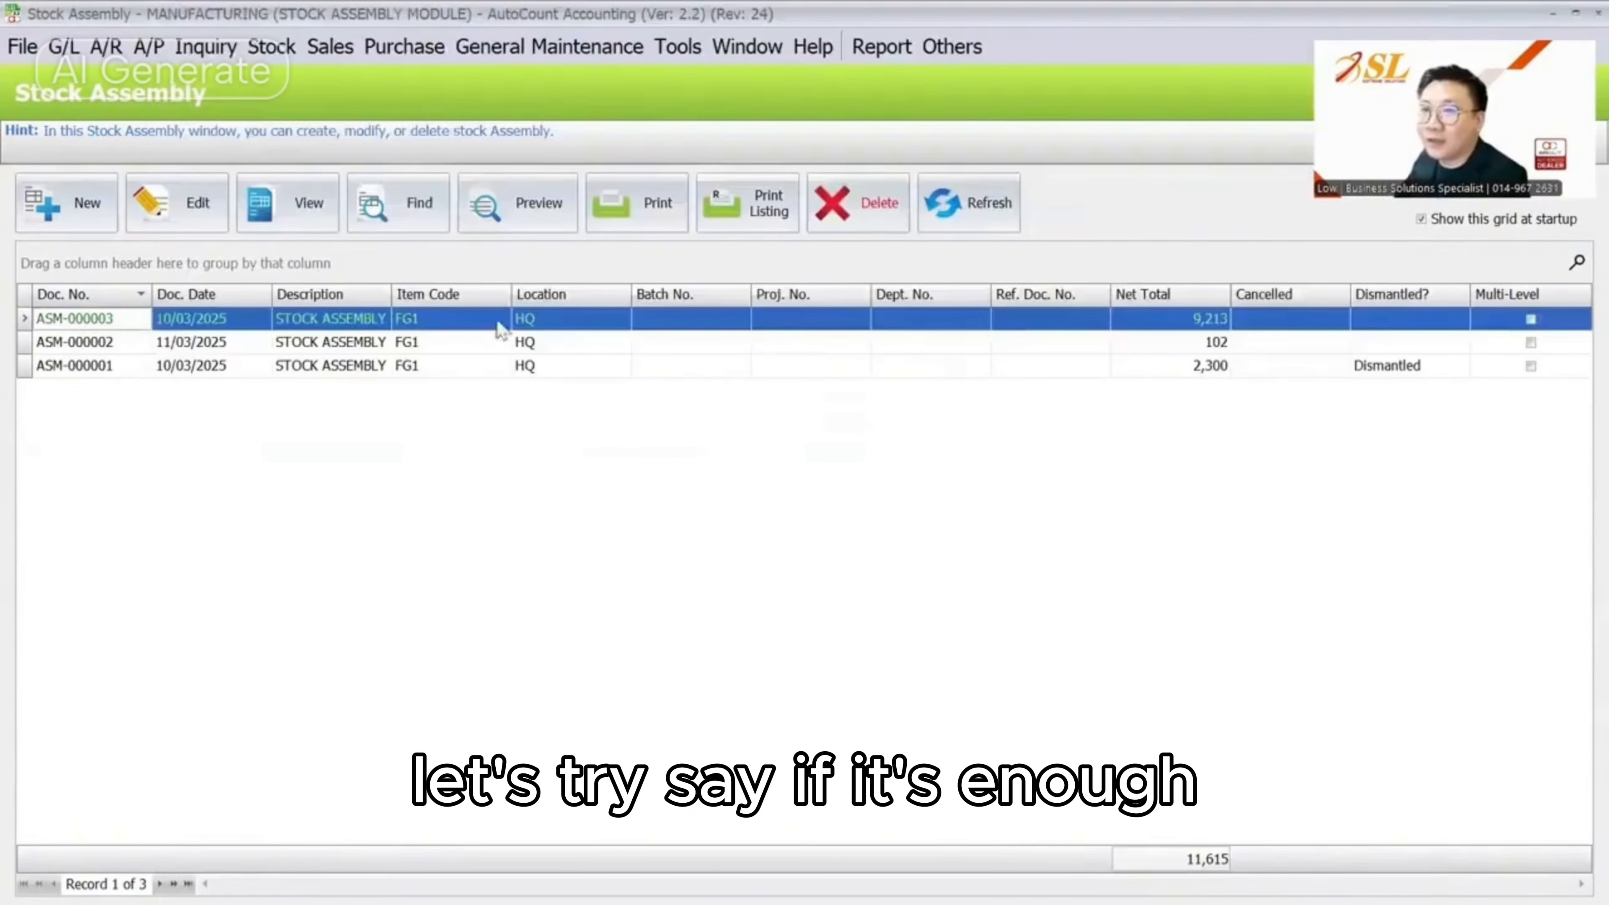
Close the stock assembly and other open windows to return to the main screen
{"action": "left_click", "coordinate": [268, 49]}
{"action": "left_click", "coordinate": [1110, 464]}
{"action": "key", "text": "Escape"}
{"action": "key", "text": "Escape"}
{"action": "key", "text": "Escape"}
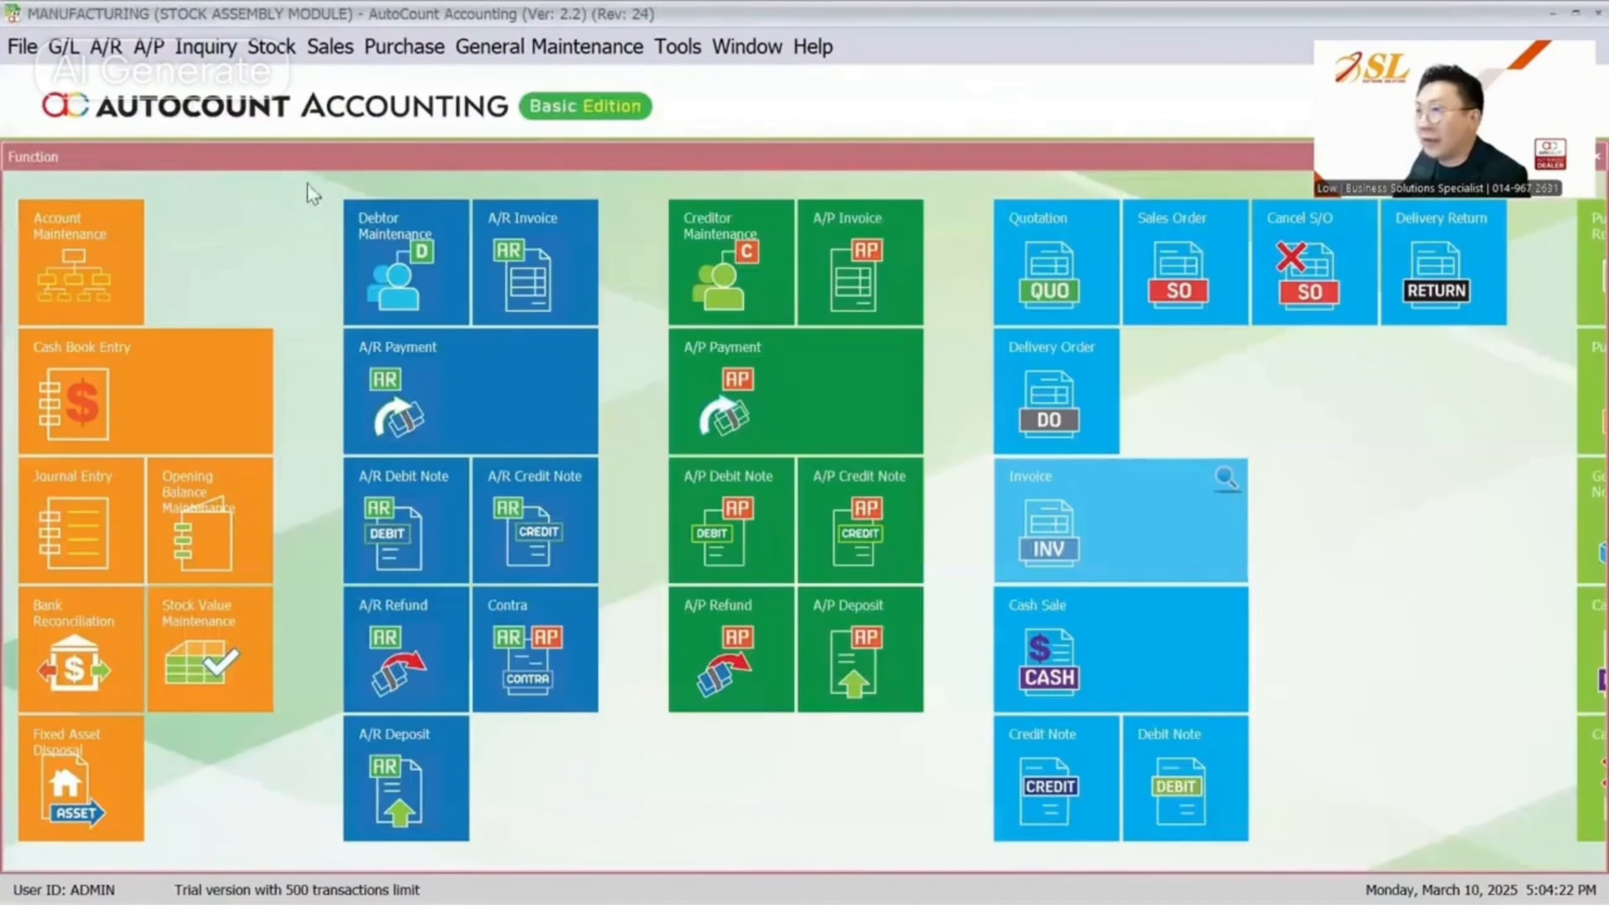
Cancel a login to a new account book and open the notification inbox
{"action": "left_click", "coordinate": [22, 46]}
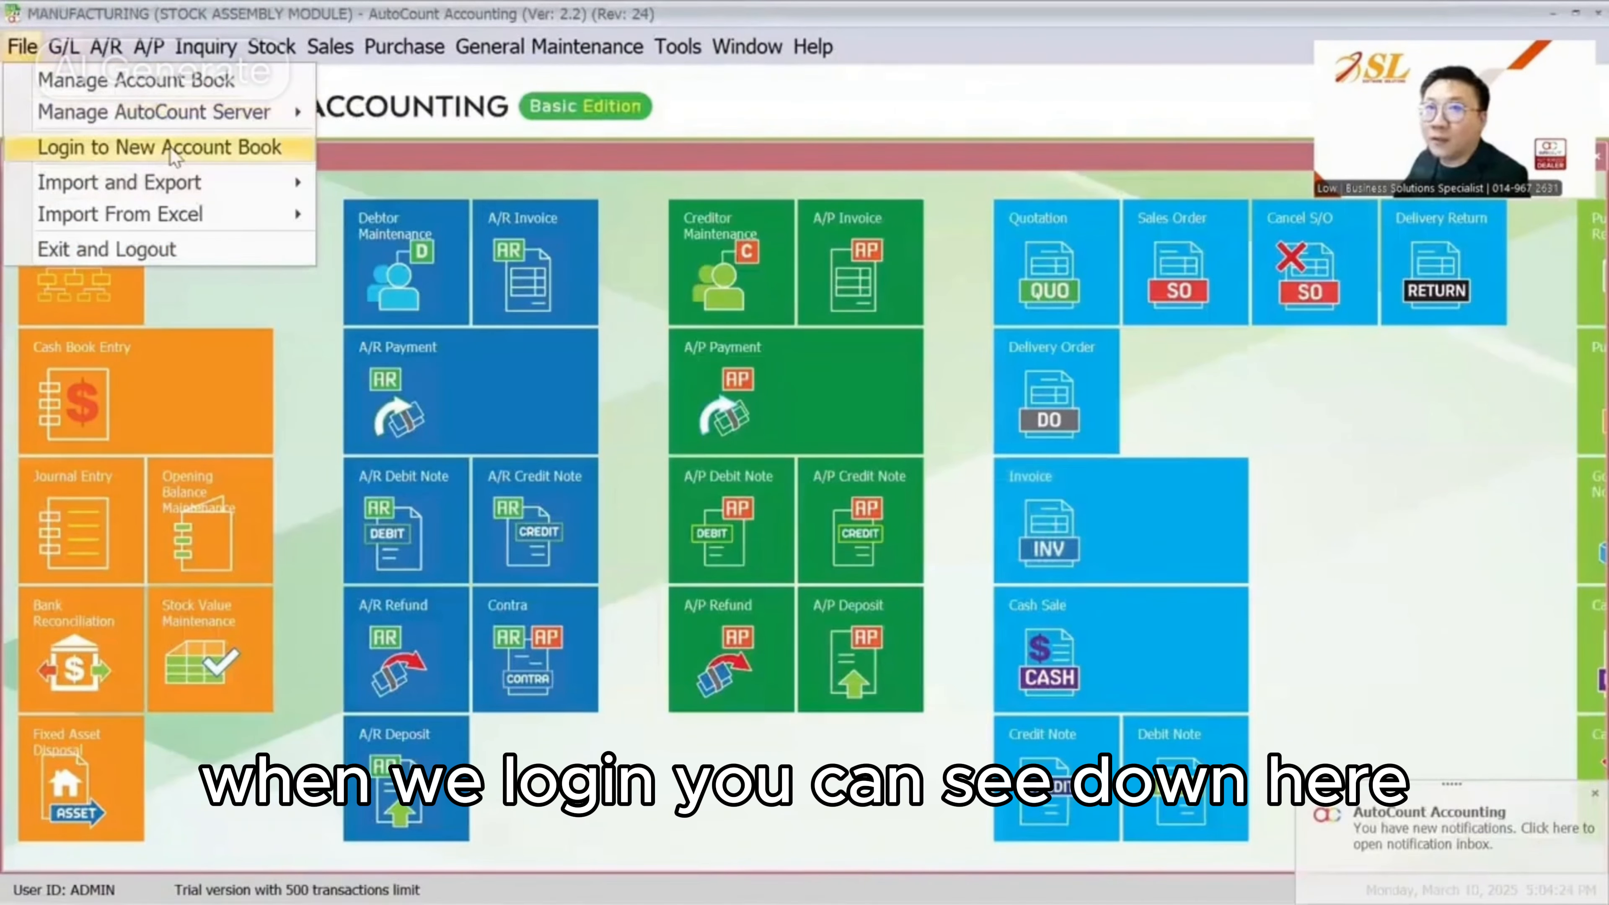
{"action": "left_click", "coordinate": [114, 144]}
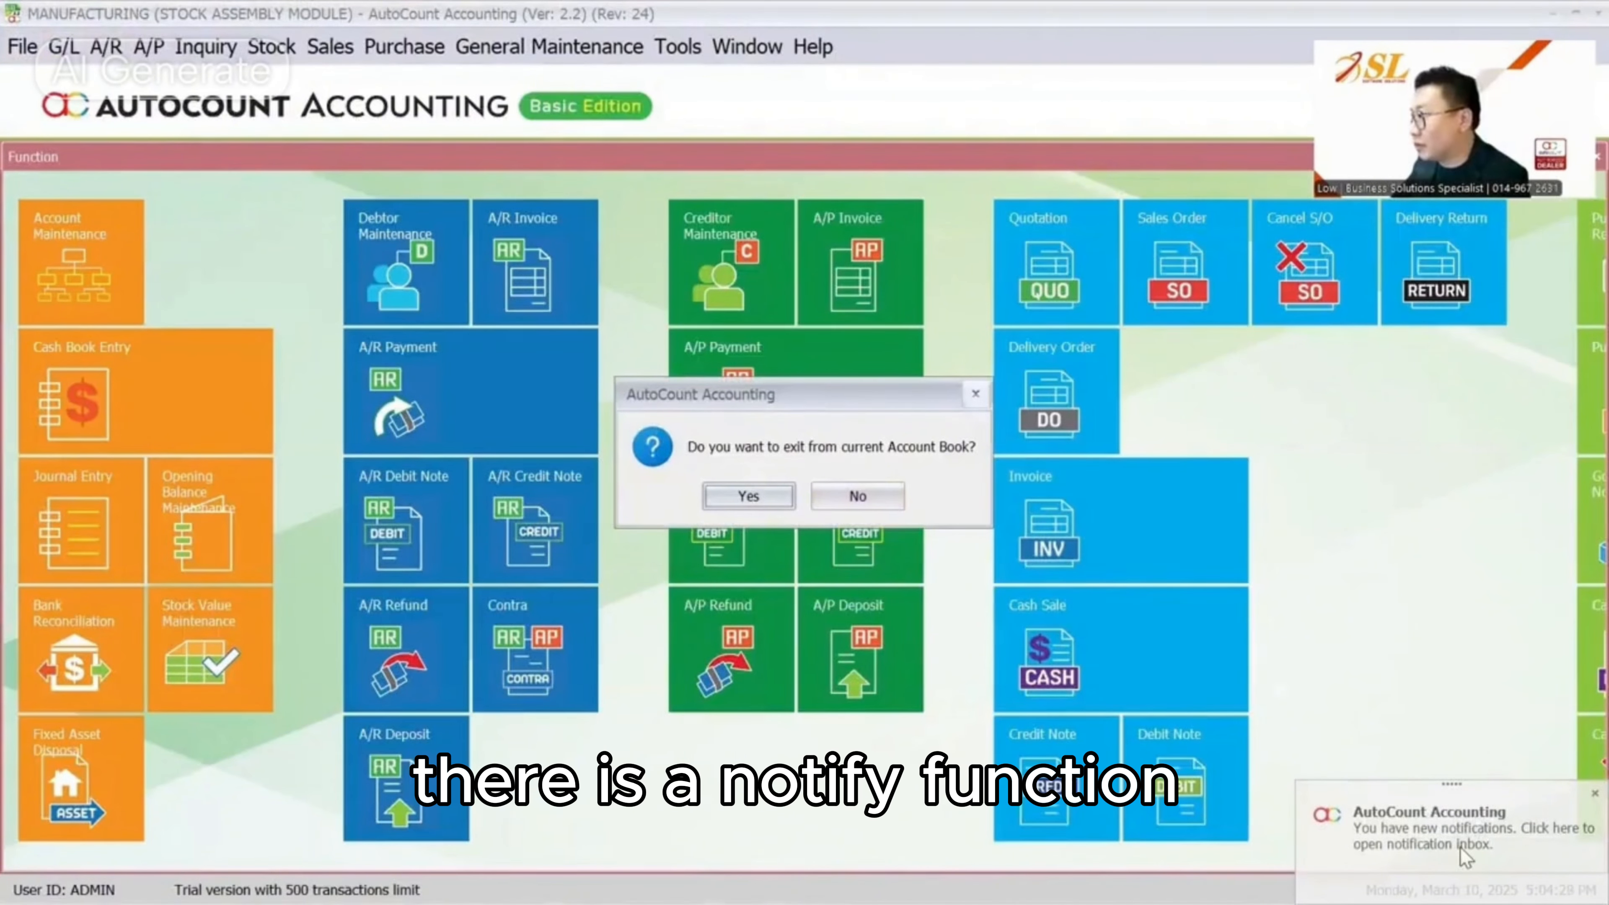
{"action": "left_click", "coordinate": [858, 496]}
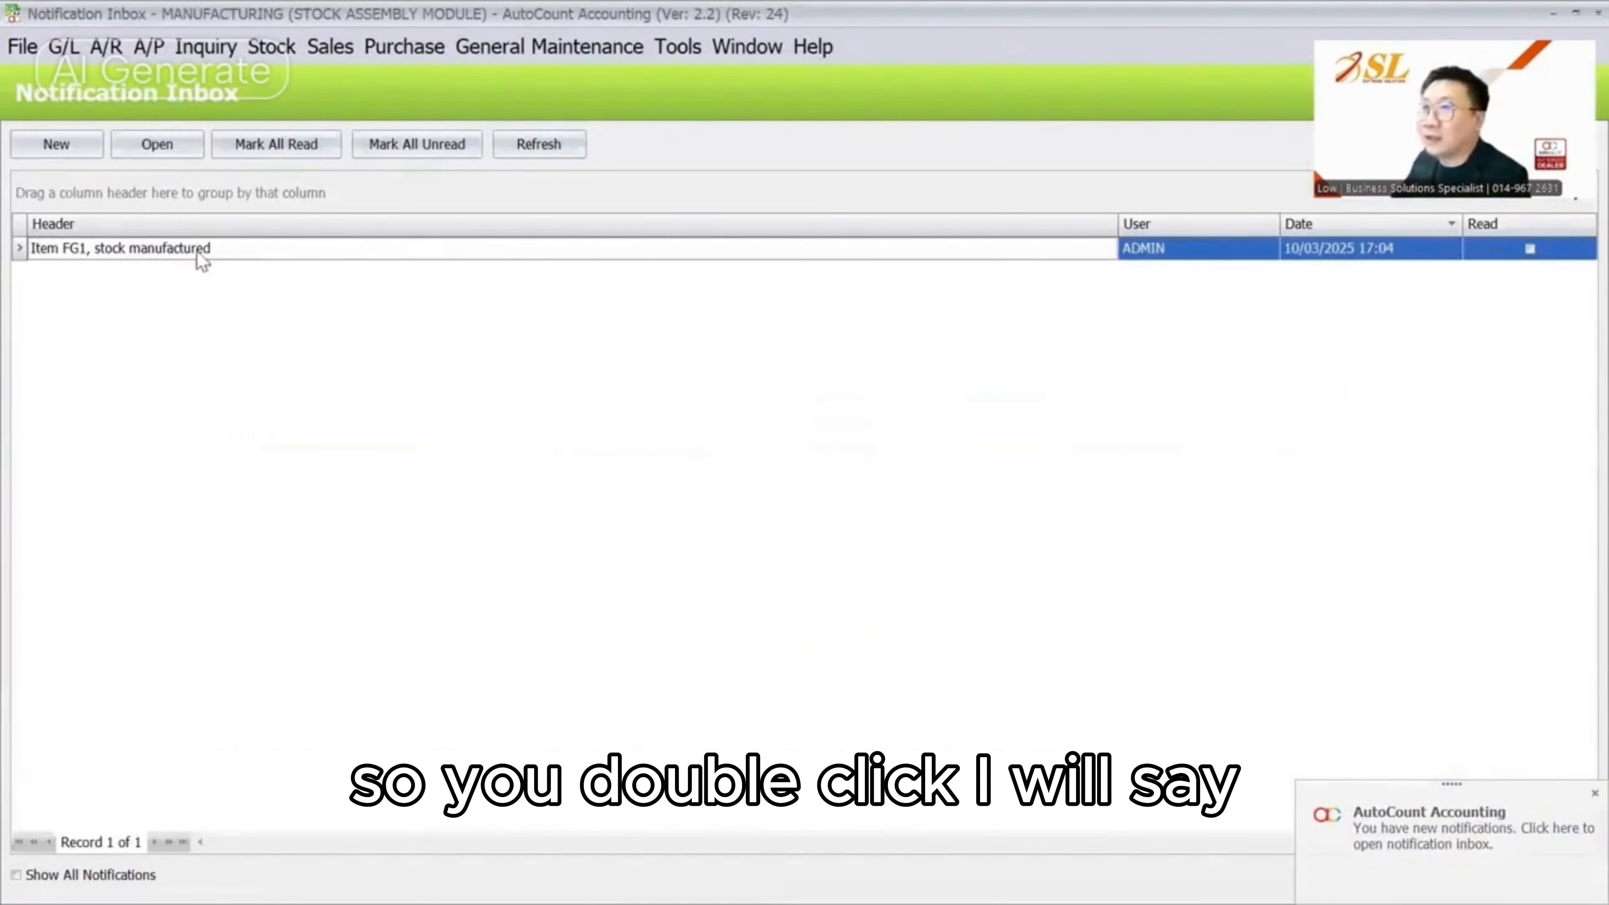
Open the FG1 stock manufactured notification, read its sales order message, and close the notification and inbox
{"action": "double_click", "coordinate": [197, 249]}
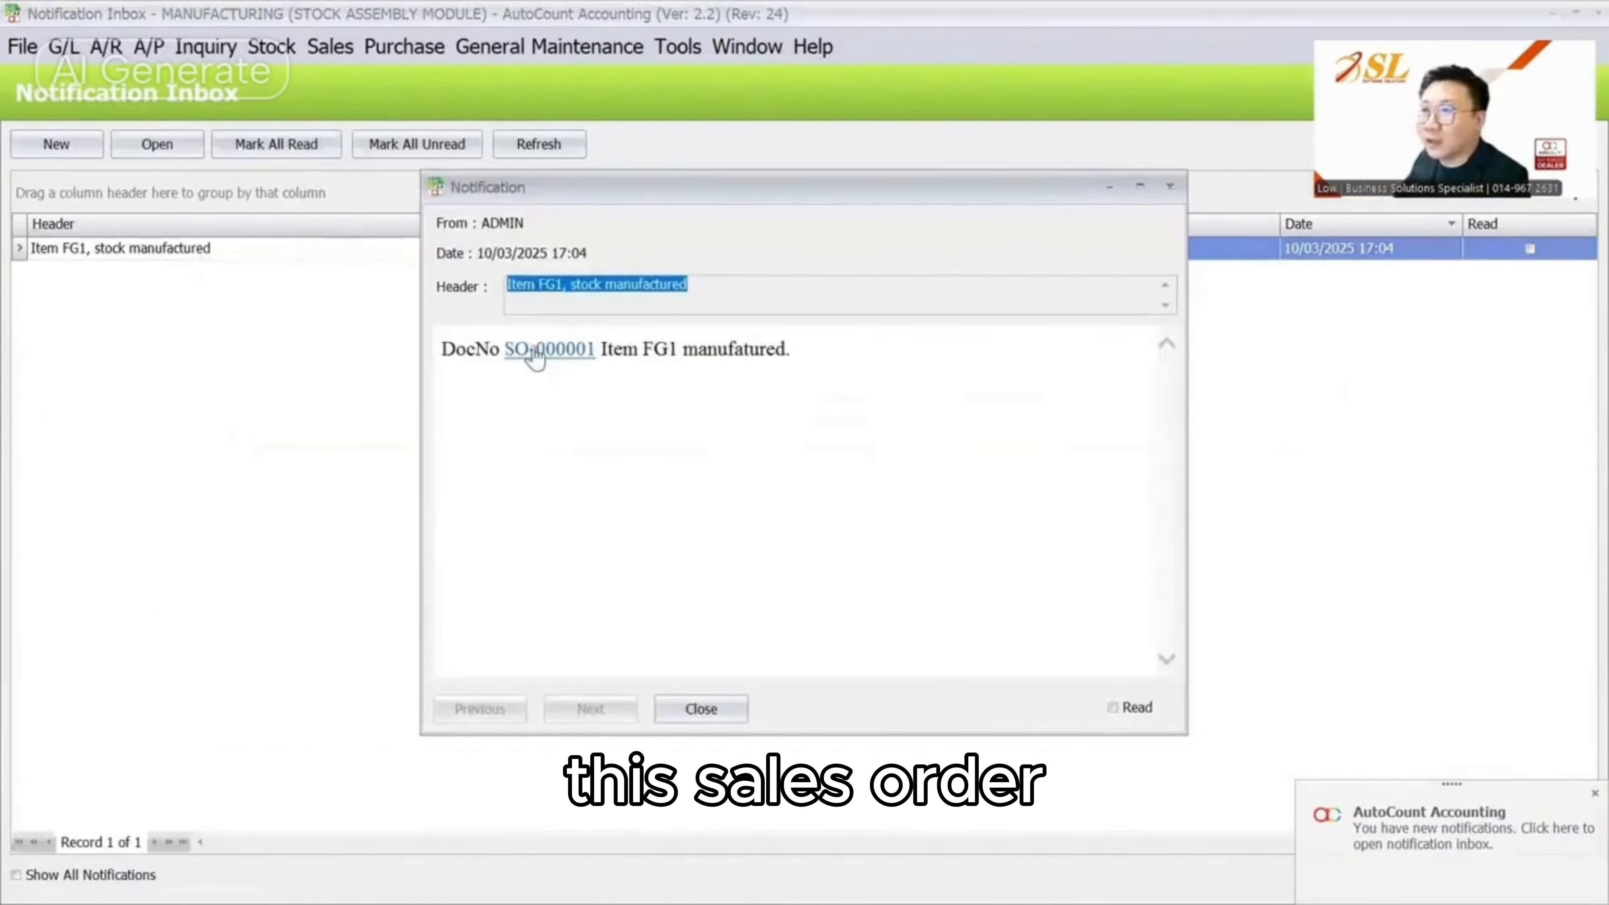
{"action": "double_click", "coordinate": [659, 349]}
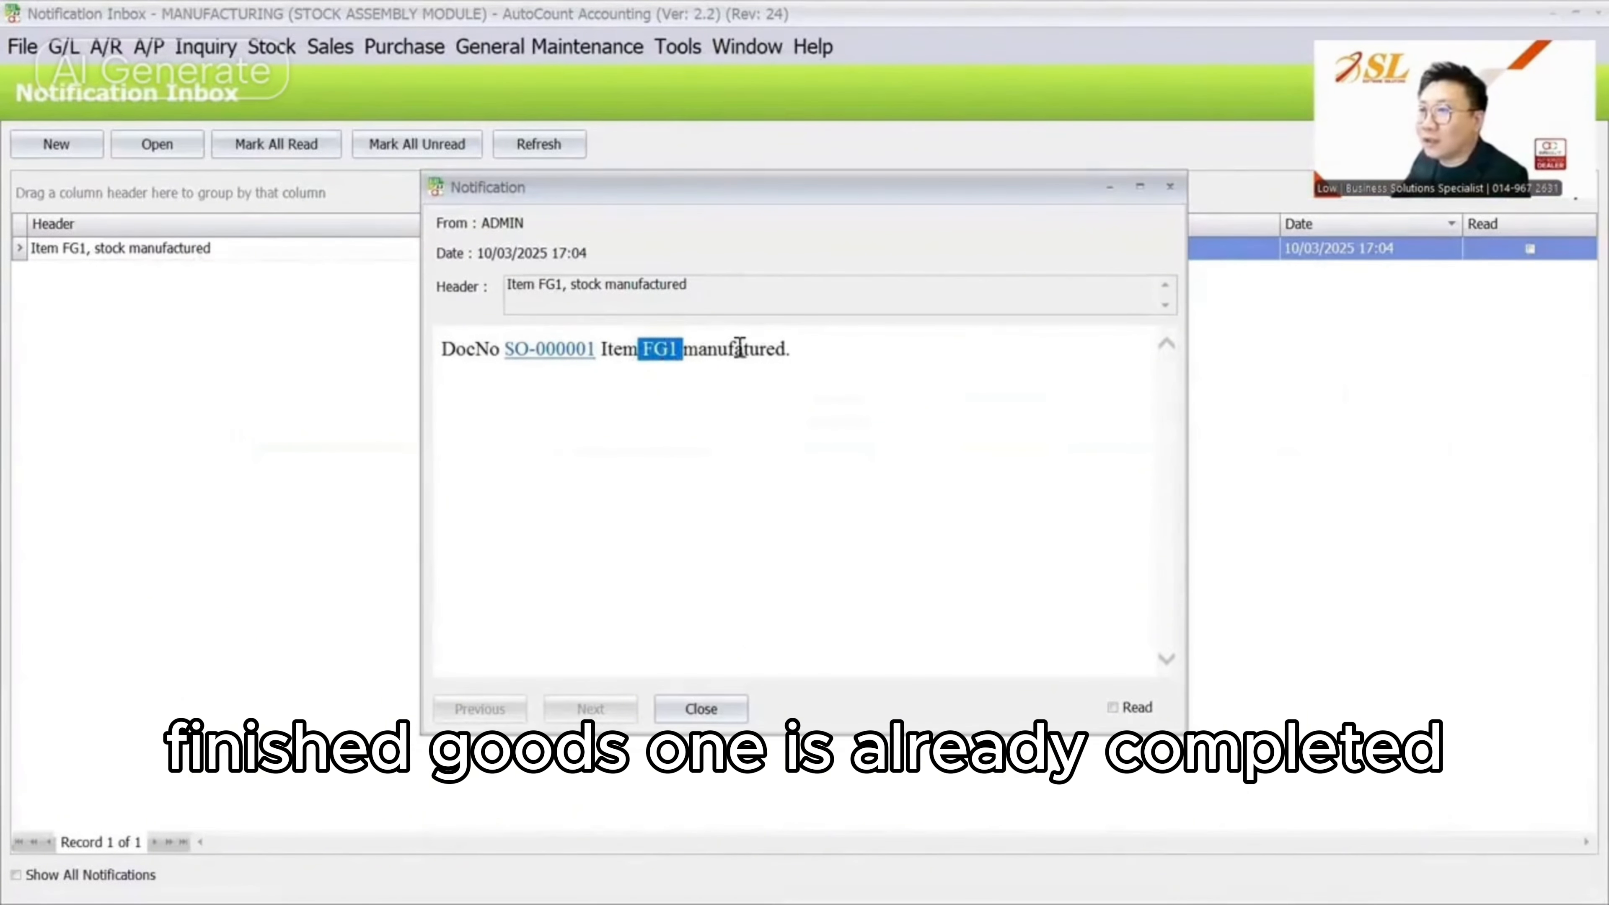
{"action": "left_click_drag", "start_coordinate": [735, 349], "coordinate": [776, 350]}
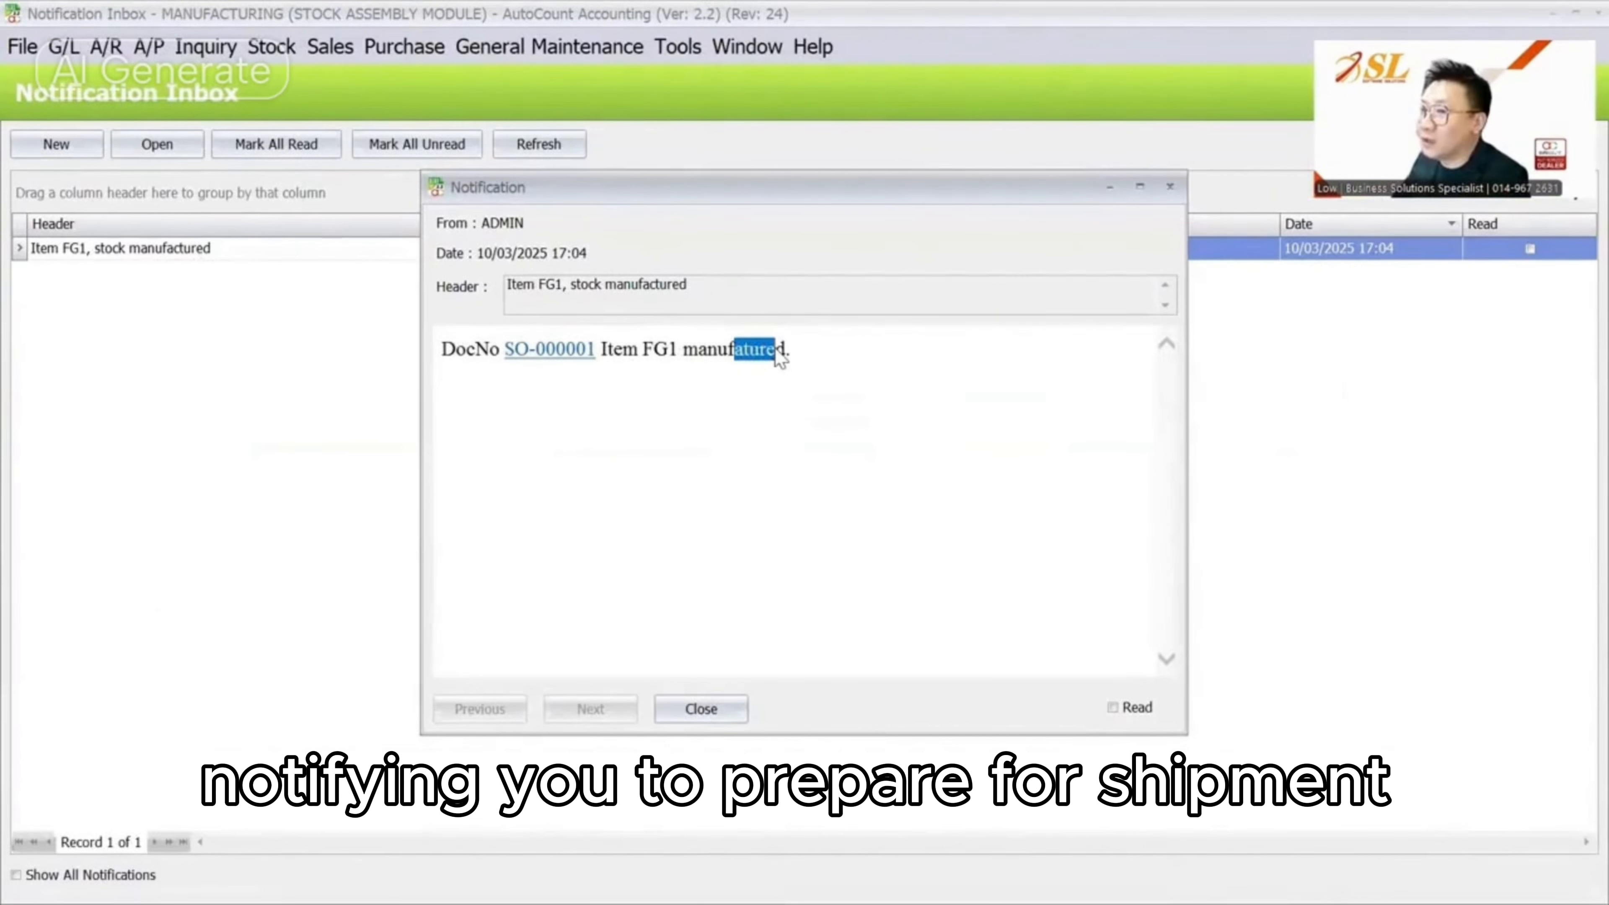
{"action": "key", "text": "Escape"}
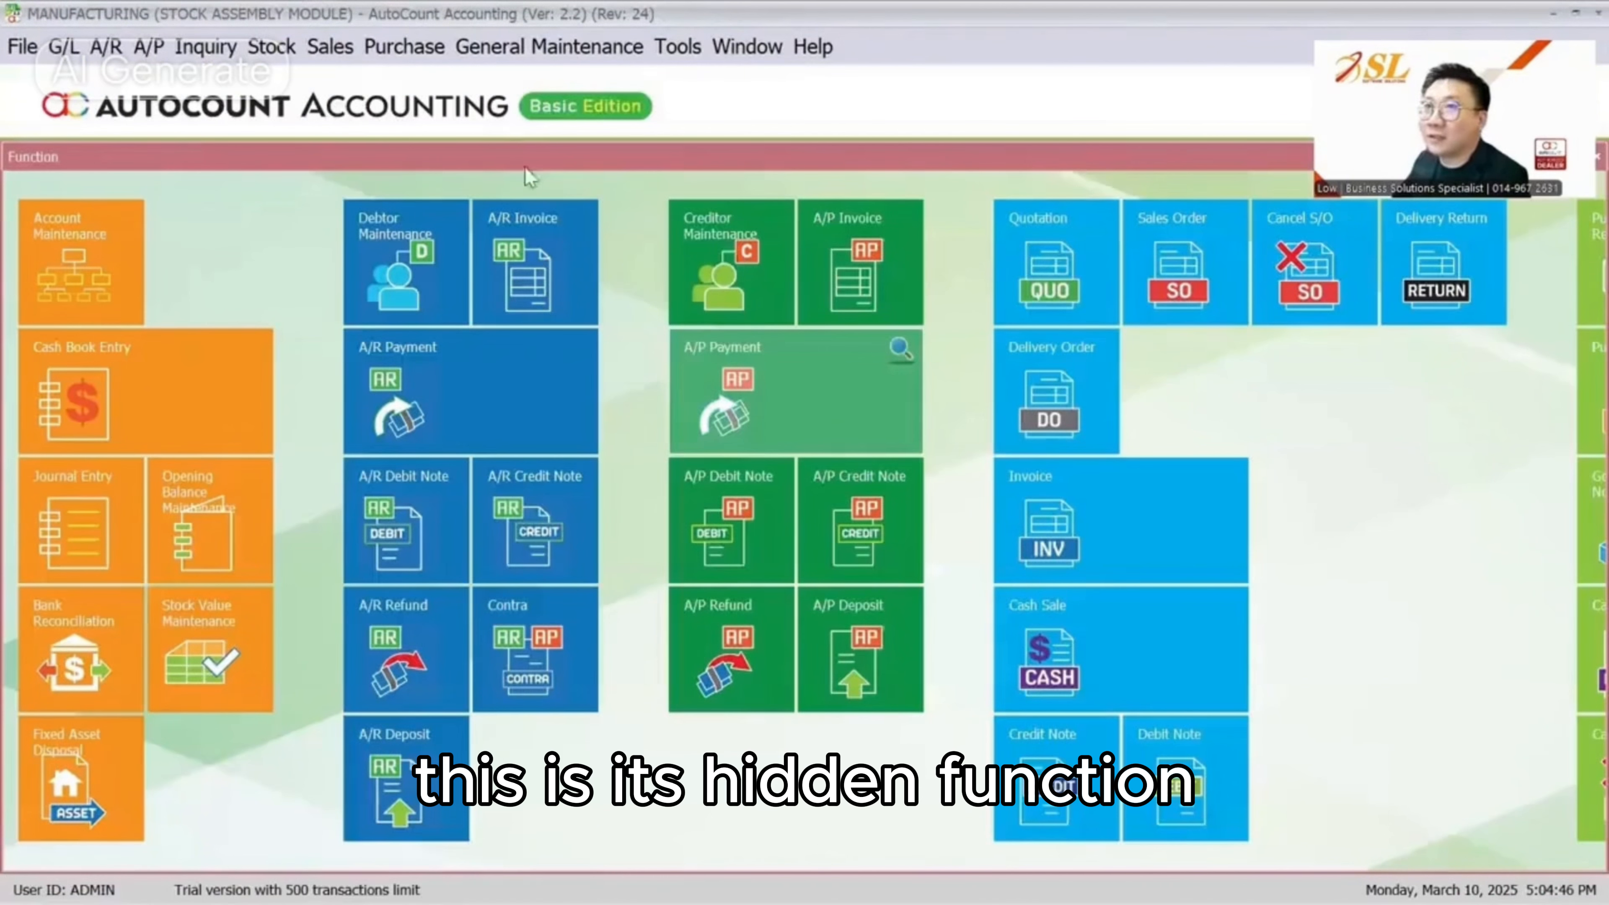
Reopen the notification inbox and open the FG1 stock manufactured notification to mark it as read
{"action": "left_click", "coordinate": [697, 47]}
{"action": "left_click", "coordinate": [783, 451]}
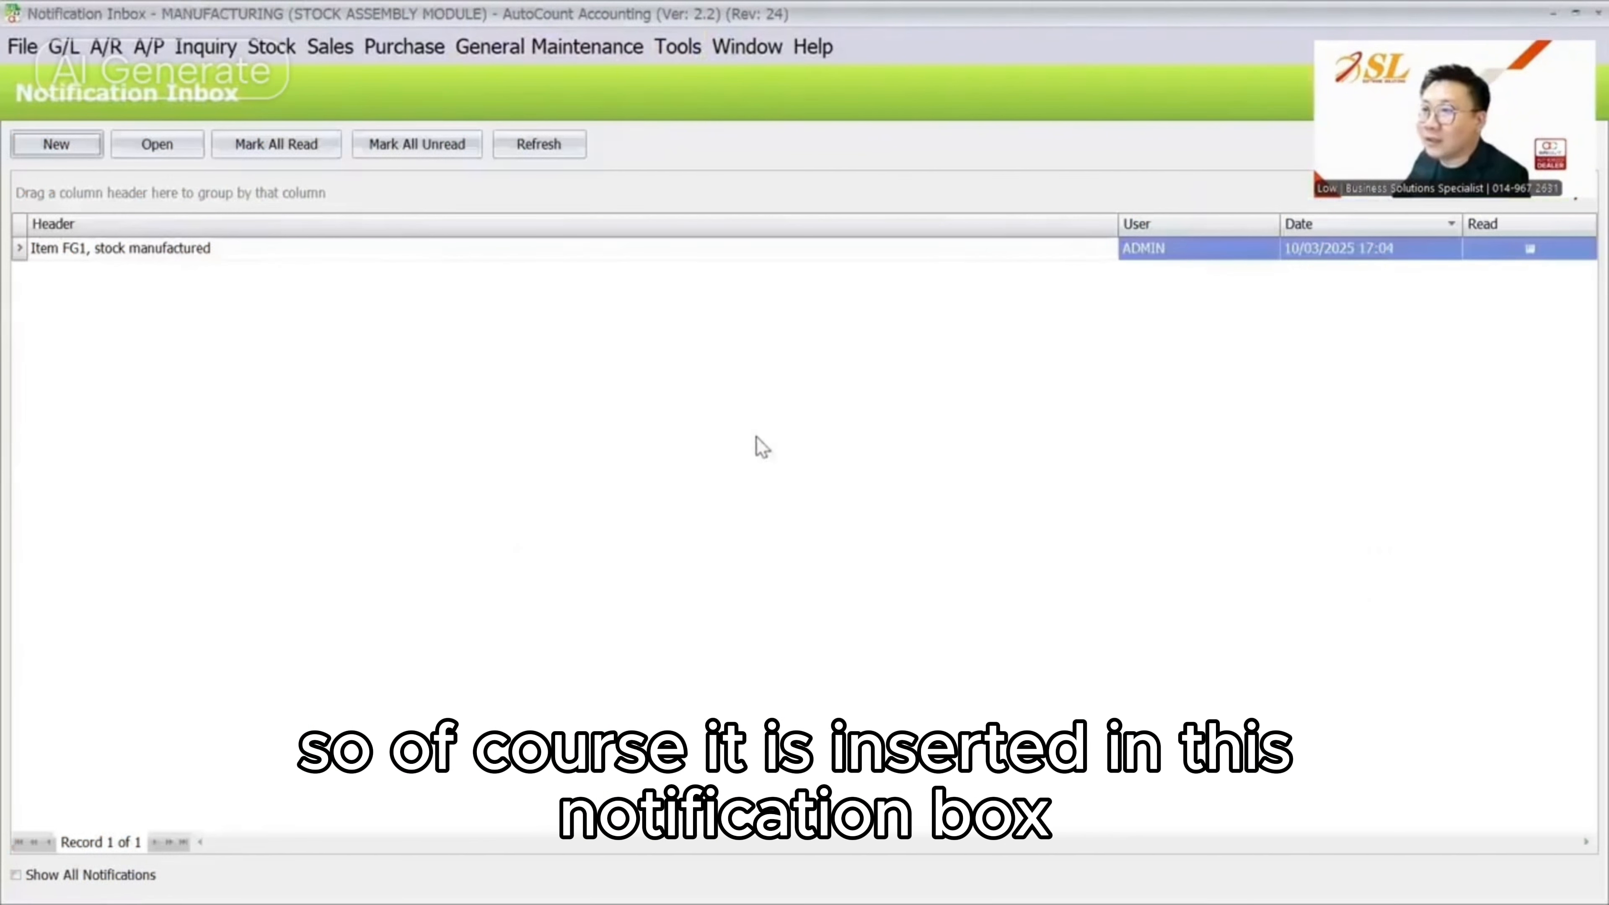
{"action": "double_click", "coordinate": [355, 249]}
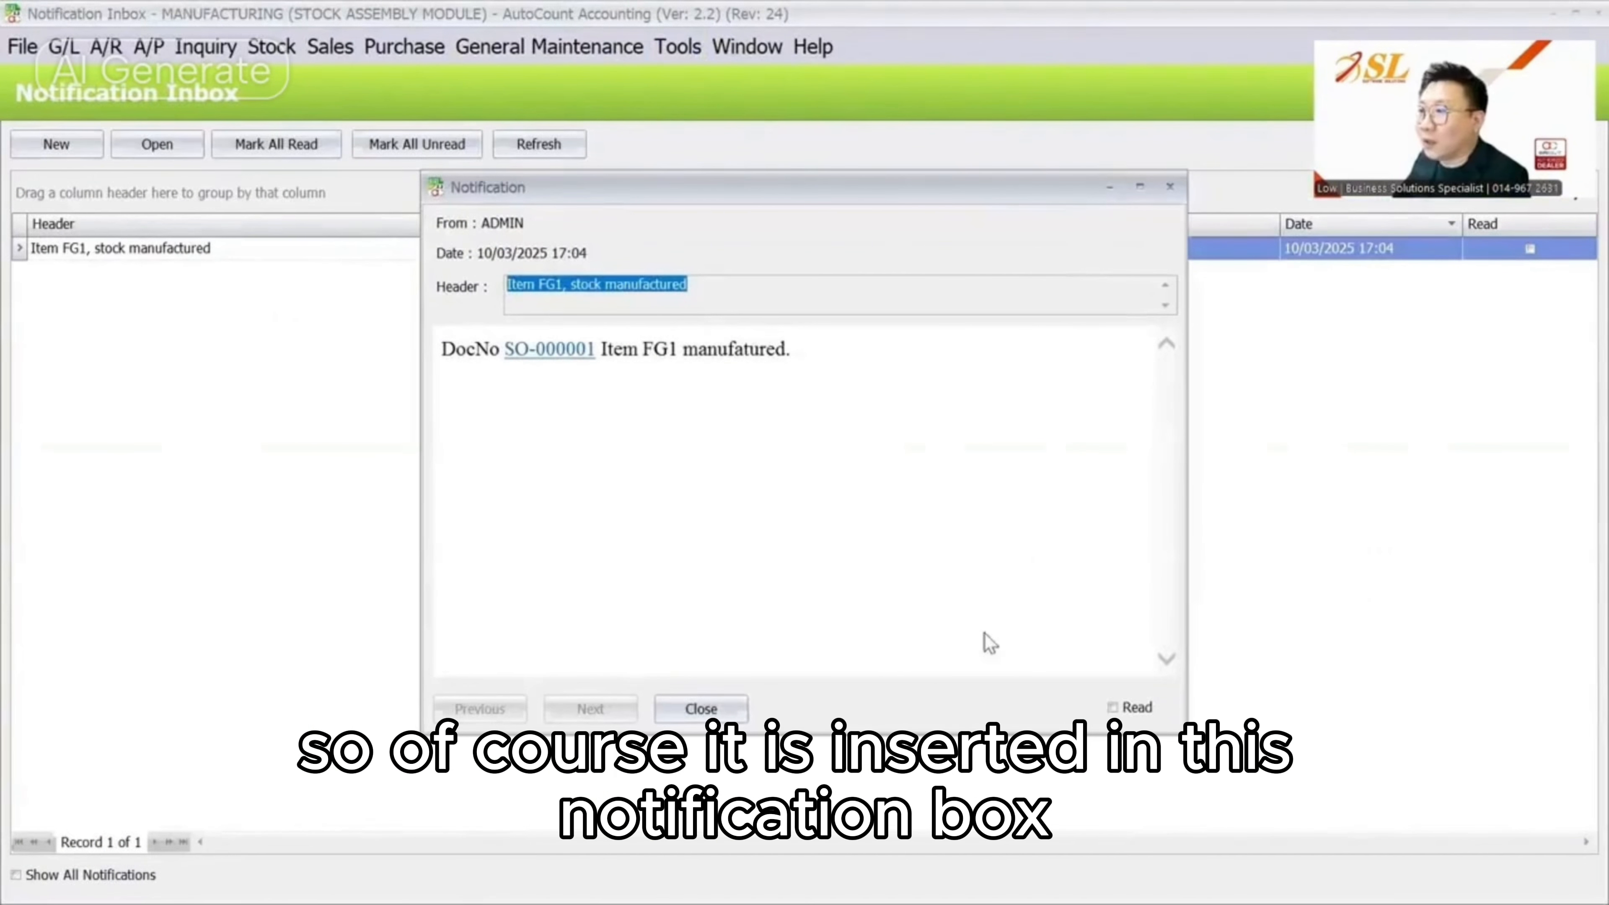
{"action": "left_click", "coordinate": [1113, 707]}
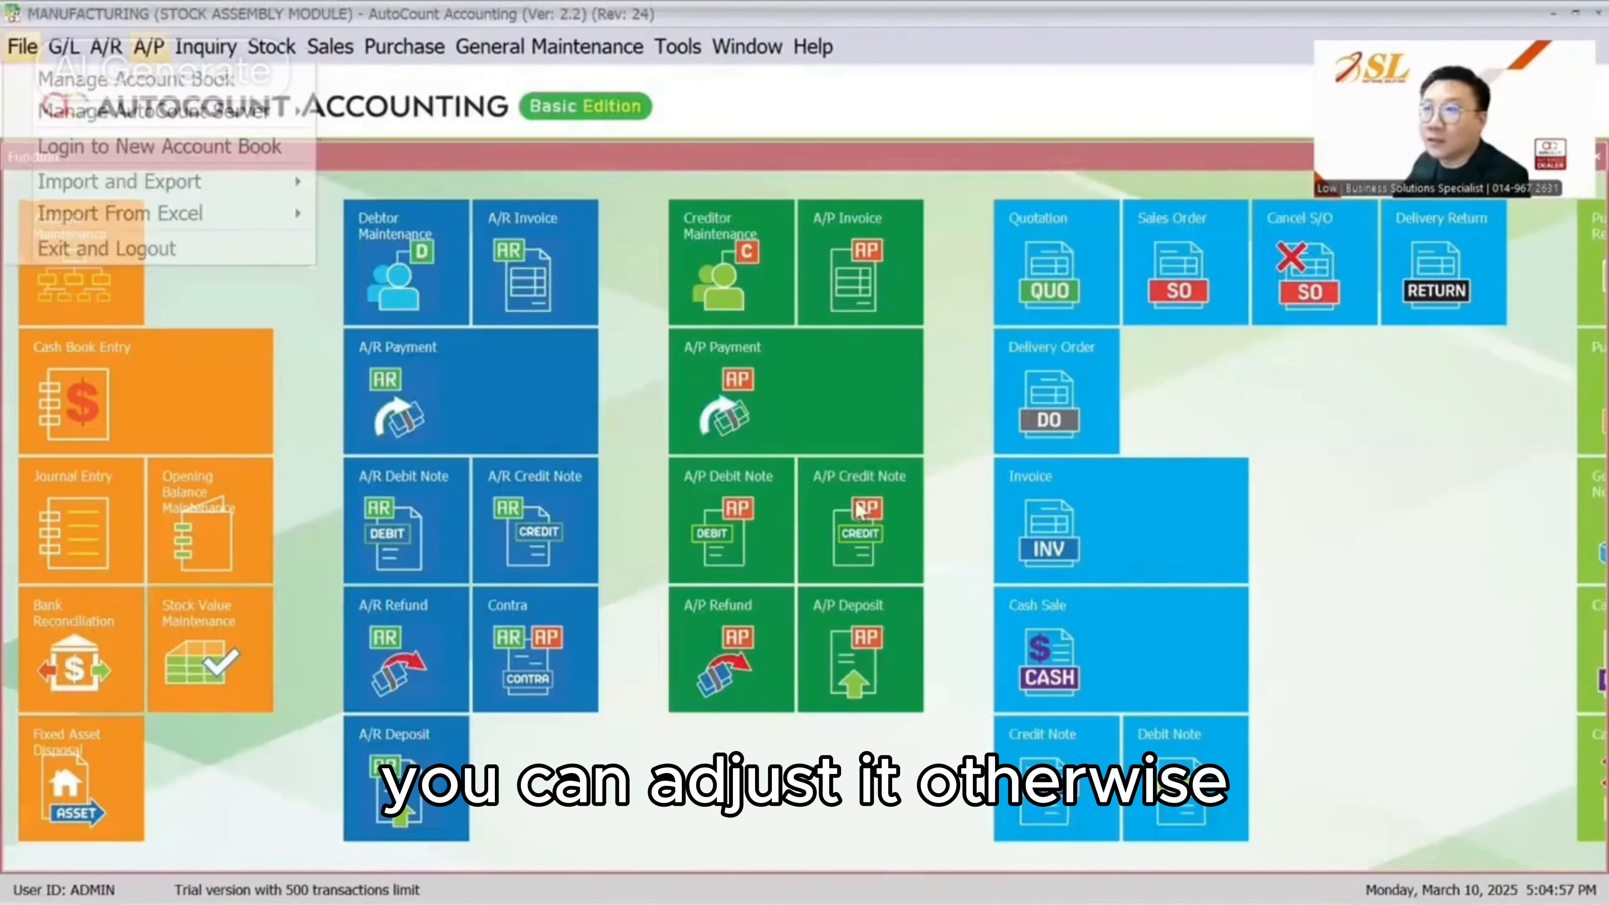
Log in to the Manufacturing (Stock Assembly Module) account book again with the account password and open the FG1 notification from the new notification alert
{"action": "left_click", "coordinate": [158, 152]}
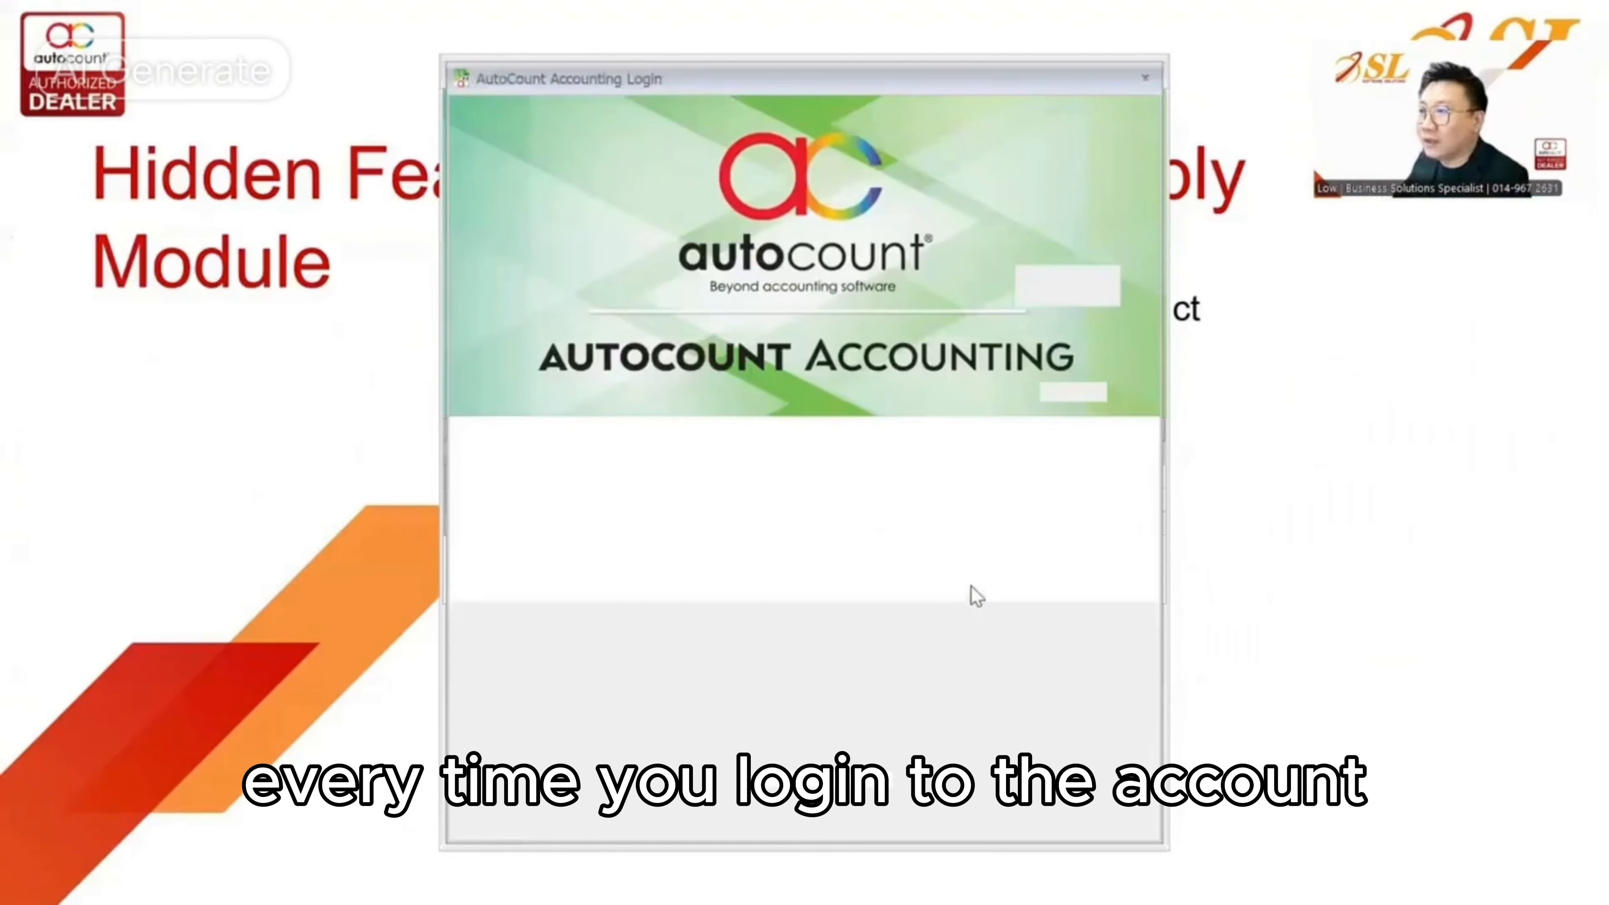
{"action": "type", "text": "*****"}
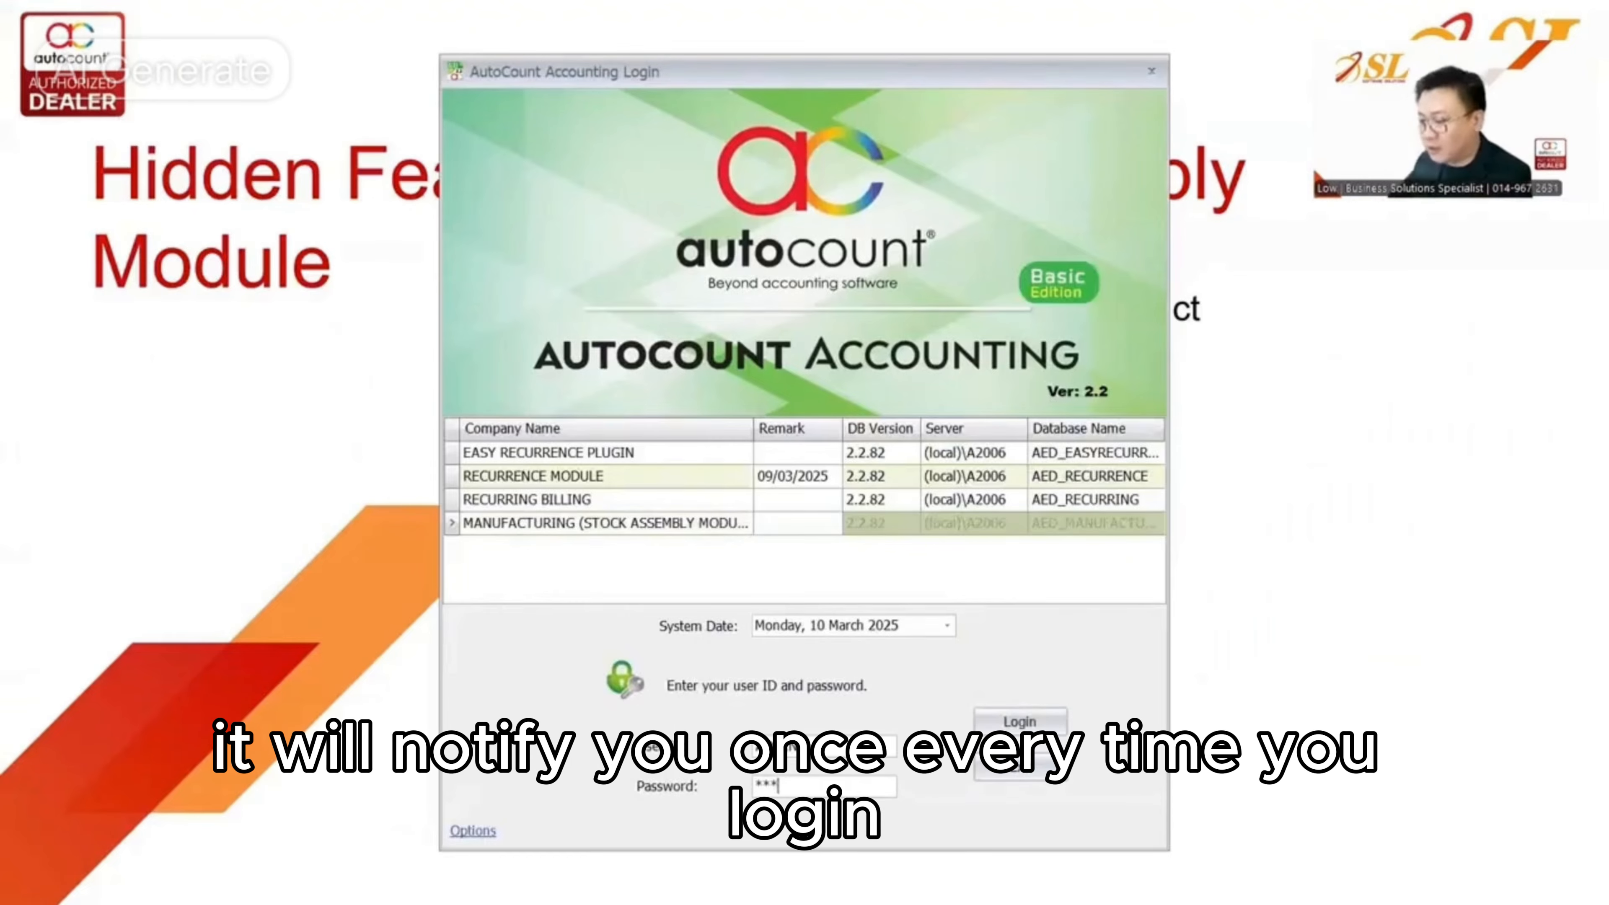
{"action": "key", "text": "Return"}
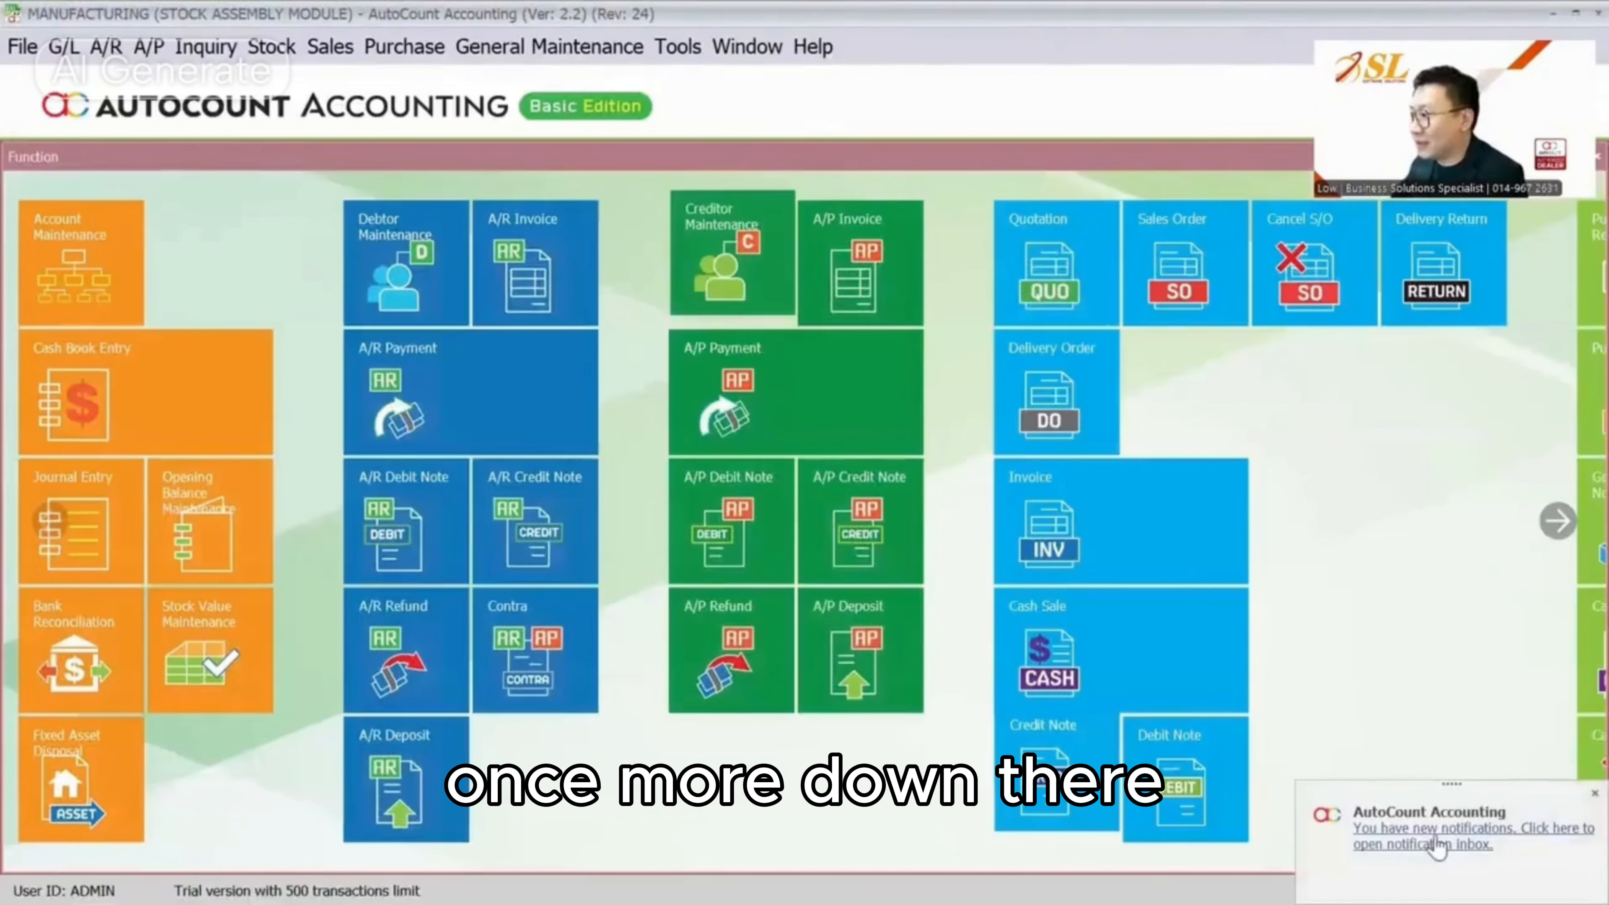
{"action": "left_click", "coordinate": [1438, 846]}
{"action": "double_click", "coordinate": [248, 253]}
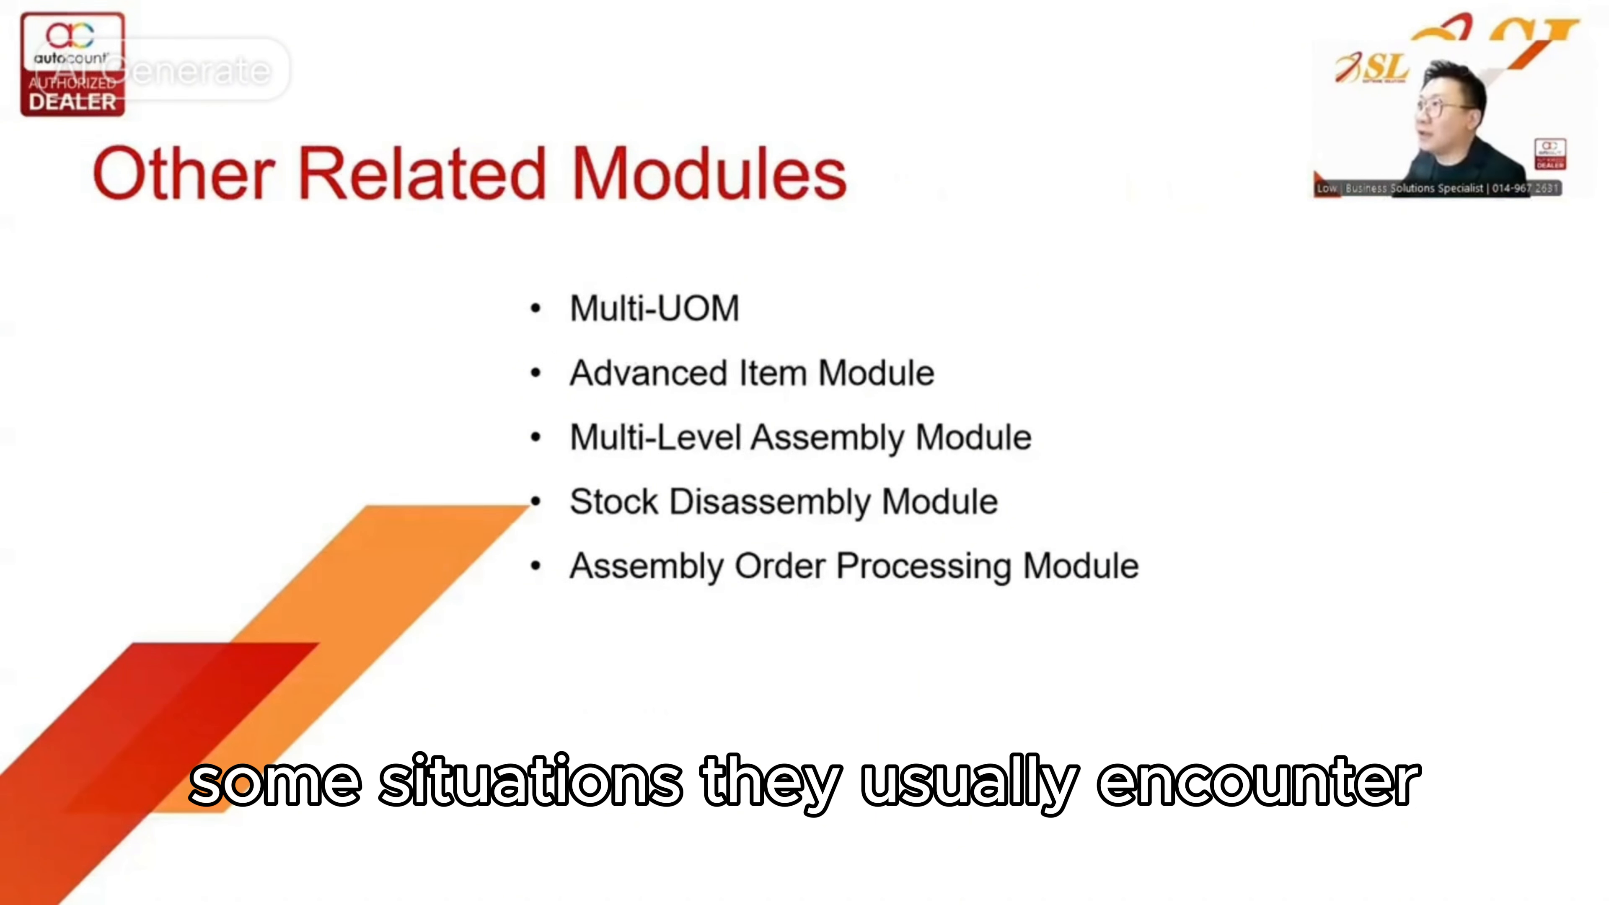
Switch back to the stock item list in AutoCount and open raw material RM1 for editing
{"action": "left_click", "coordinate": [476, 787]}
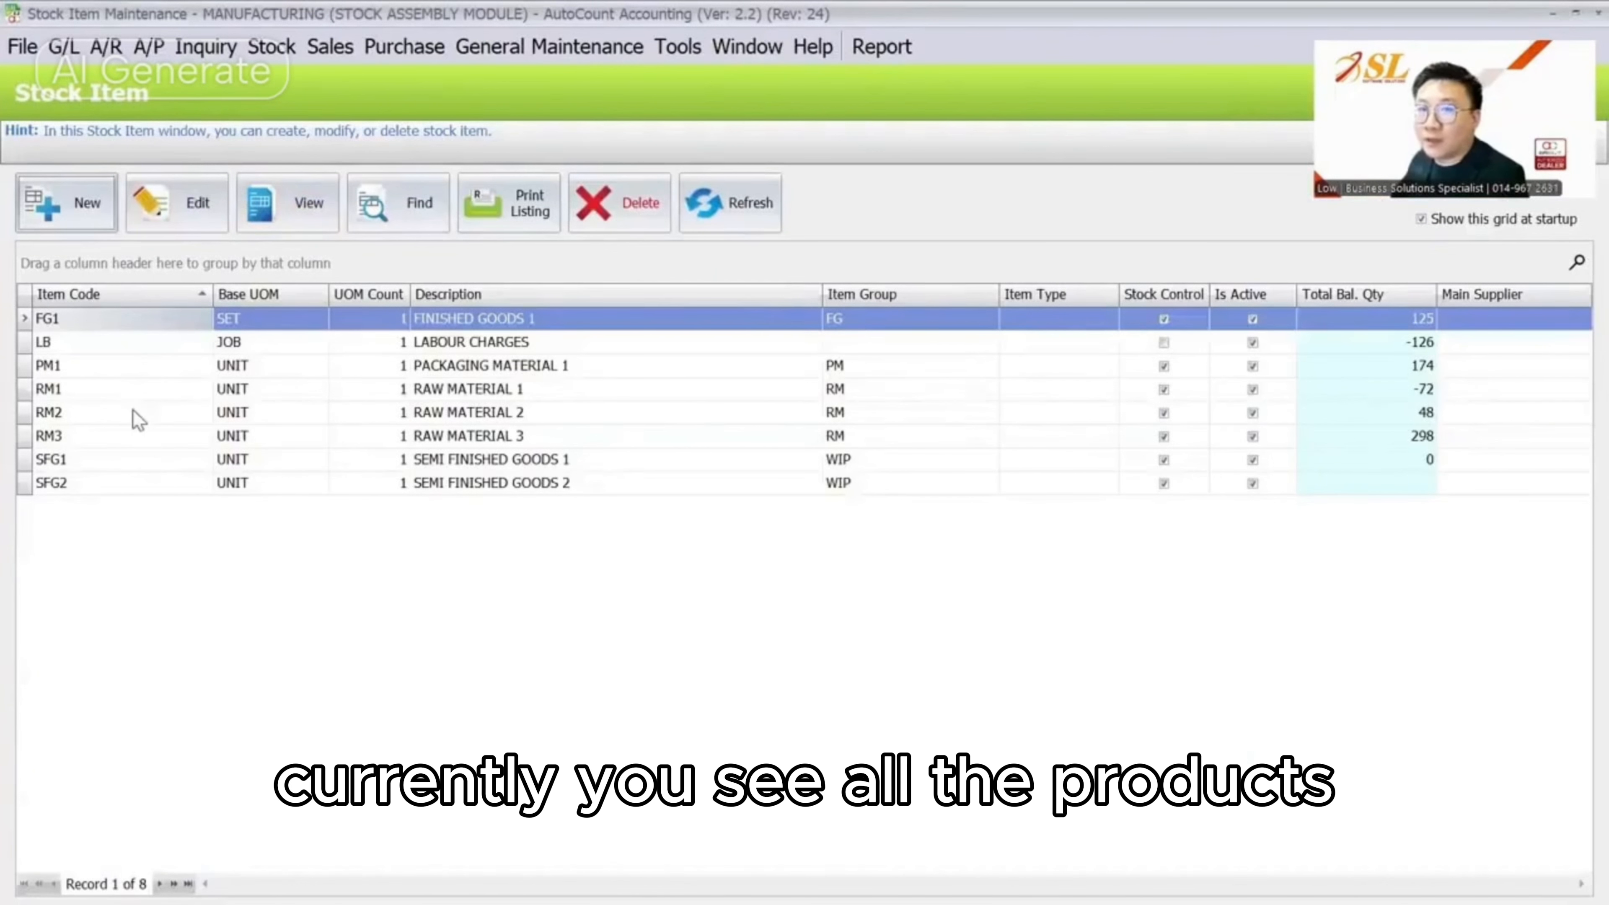
{"action": "left_click", "coordinate": [140, 388]}
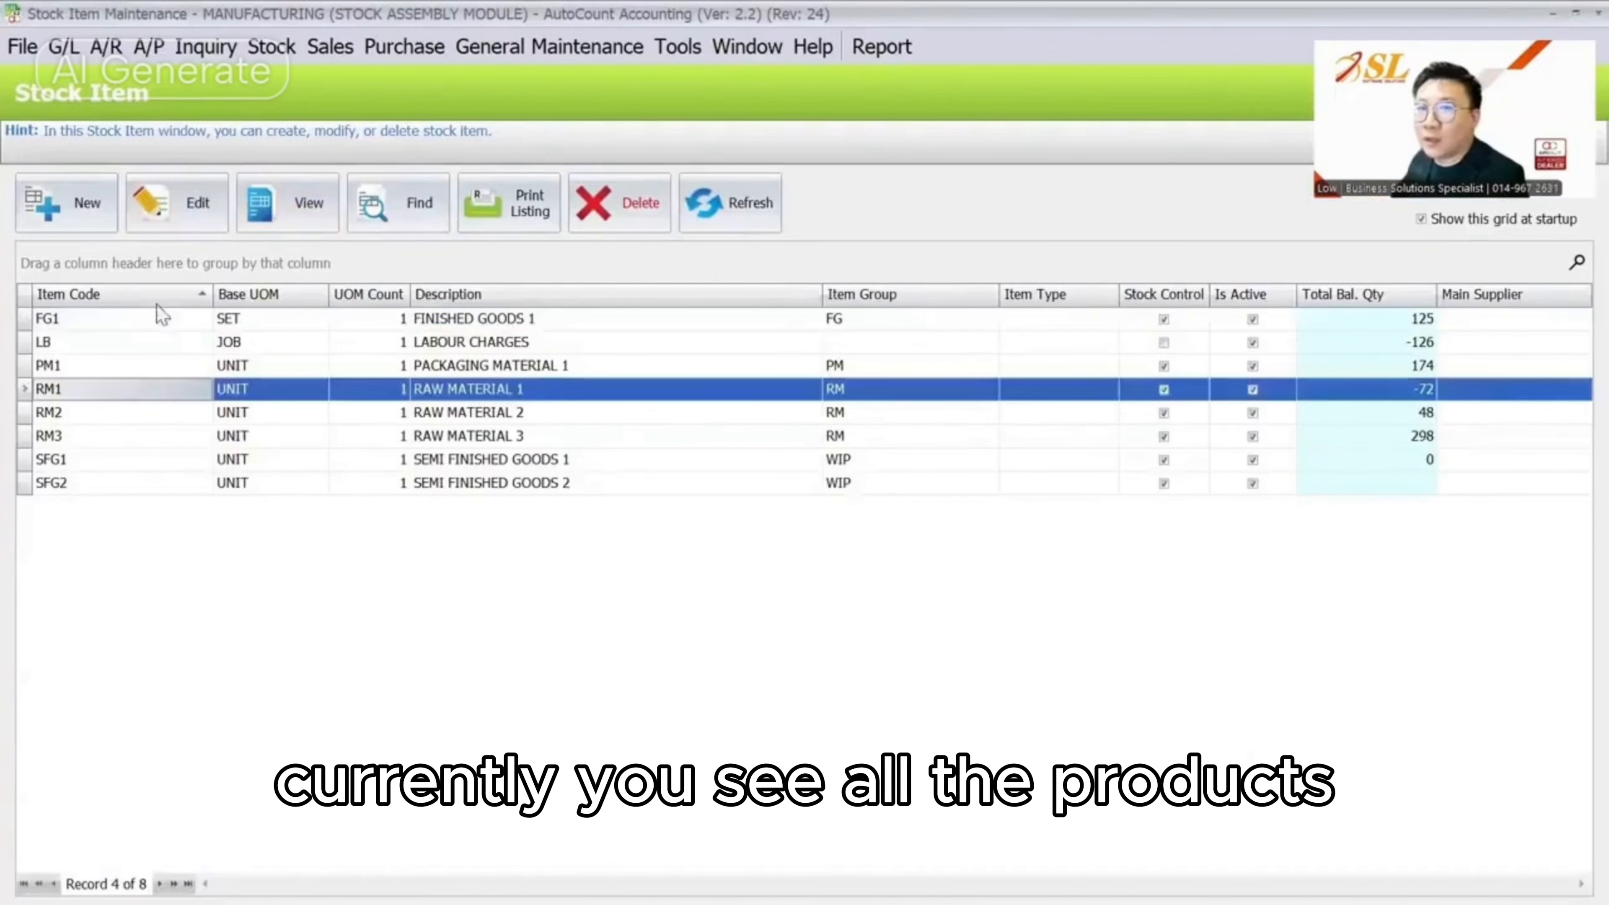
{"action": "left_click", "coordinate": [177, 202]}
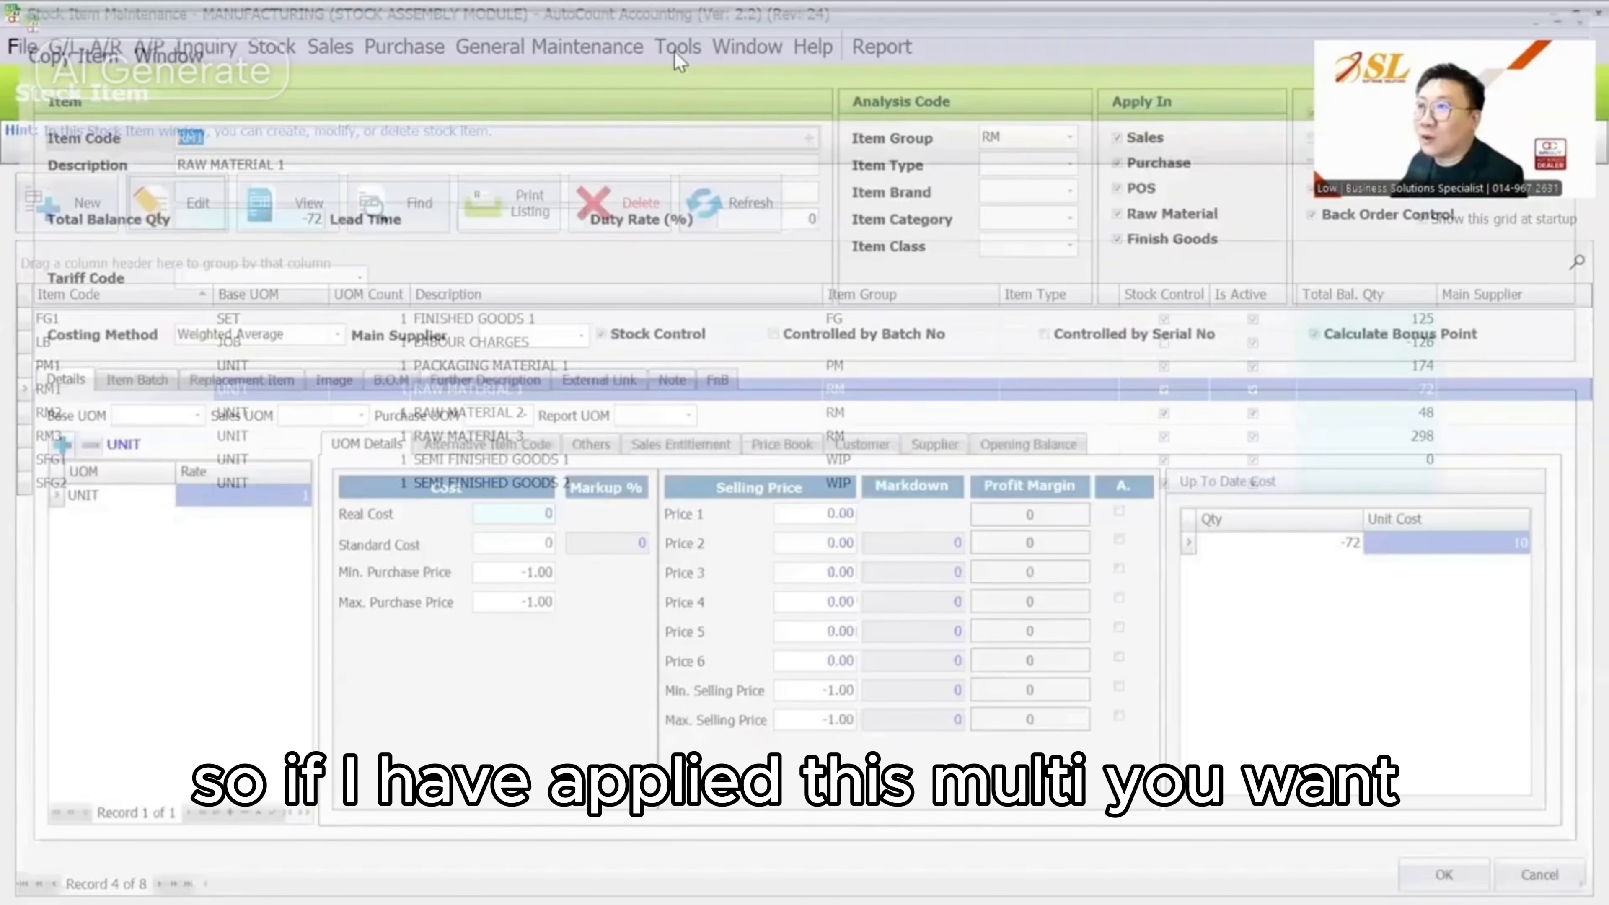
{"action": "left_click", "coordinate": [674, 50]}
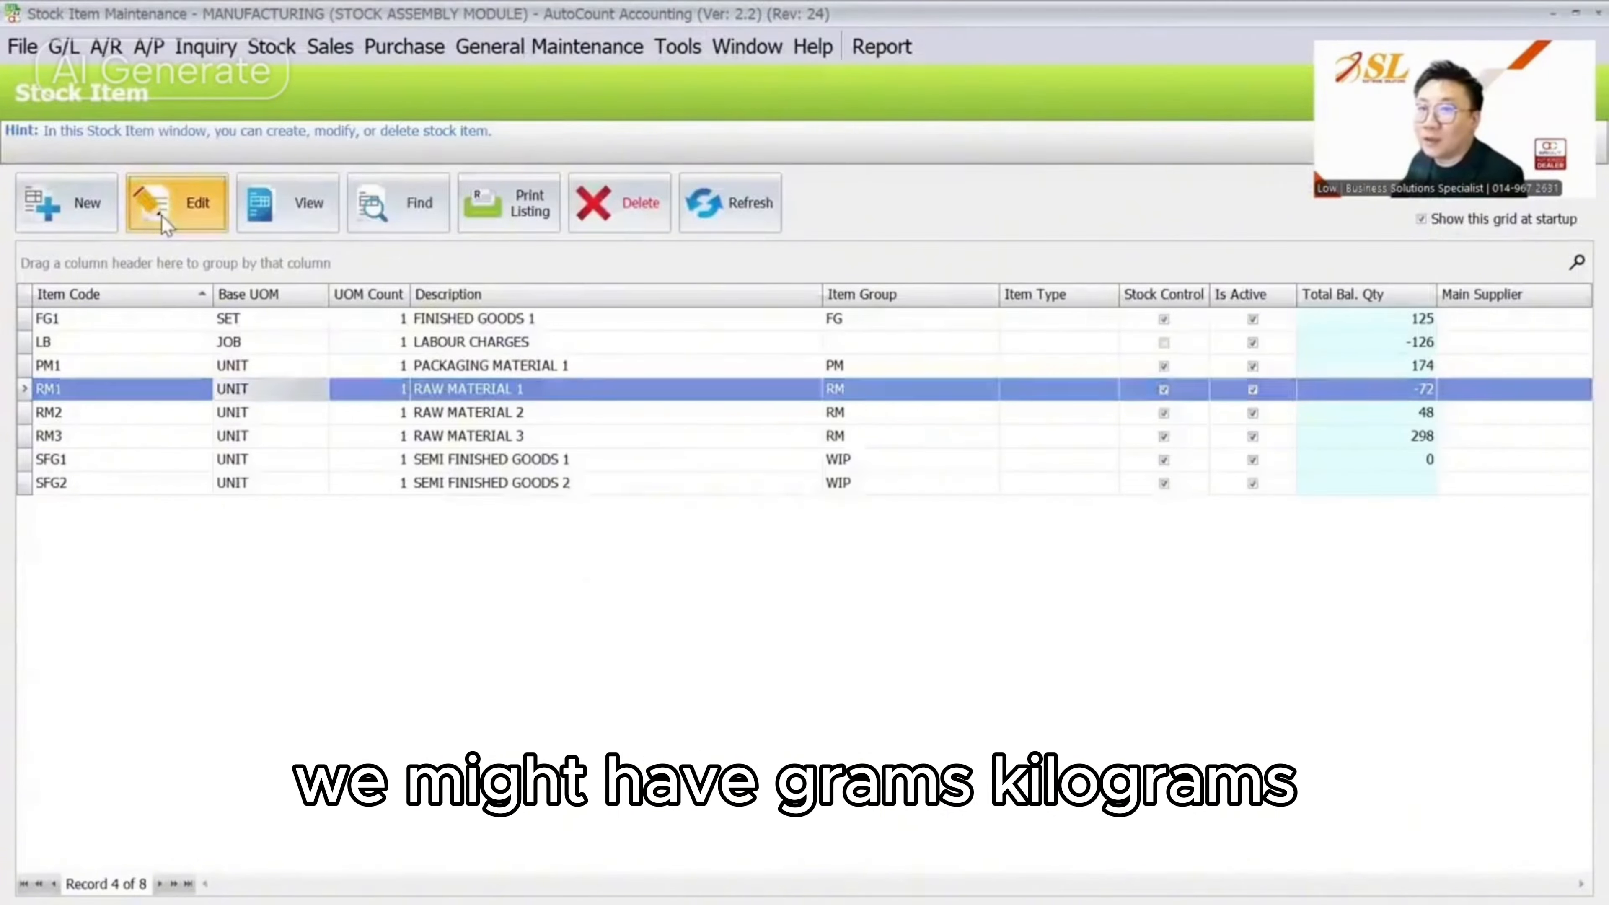
{"action": "left_click", "coordinate": [161, 215]}
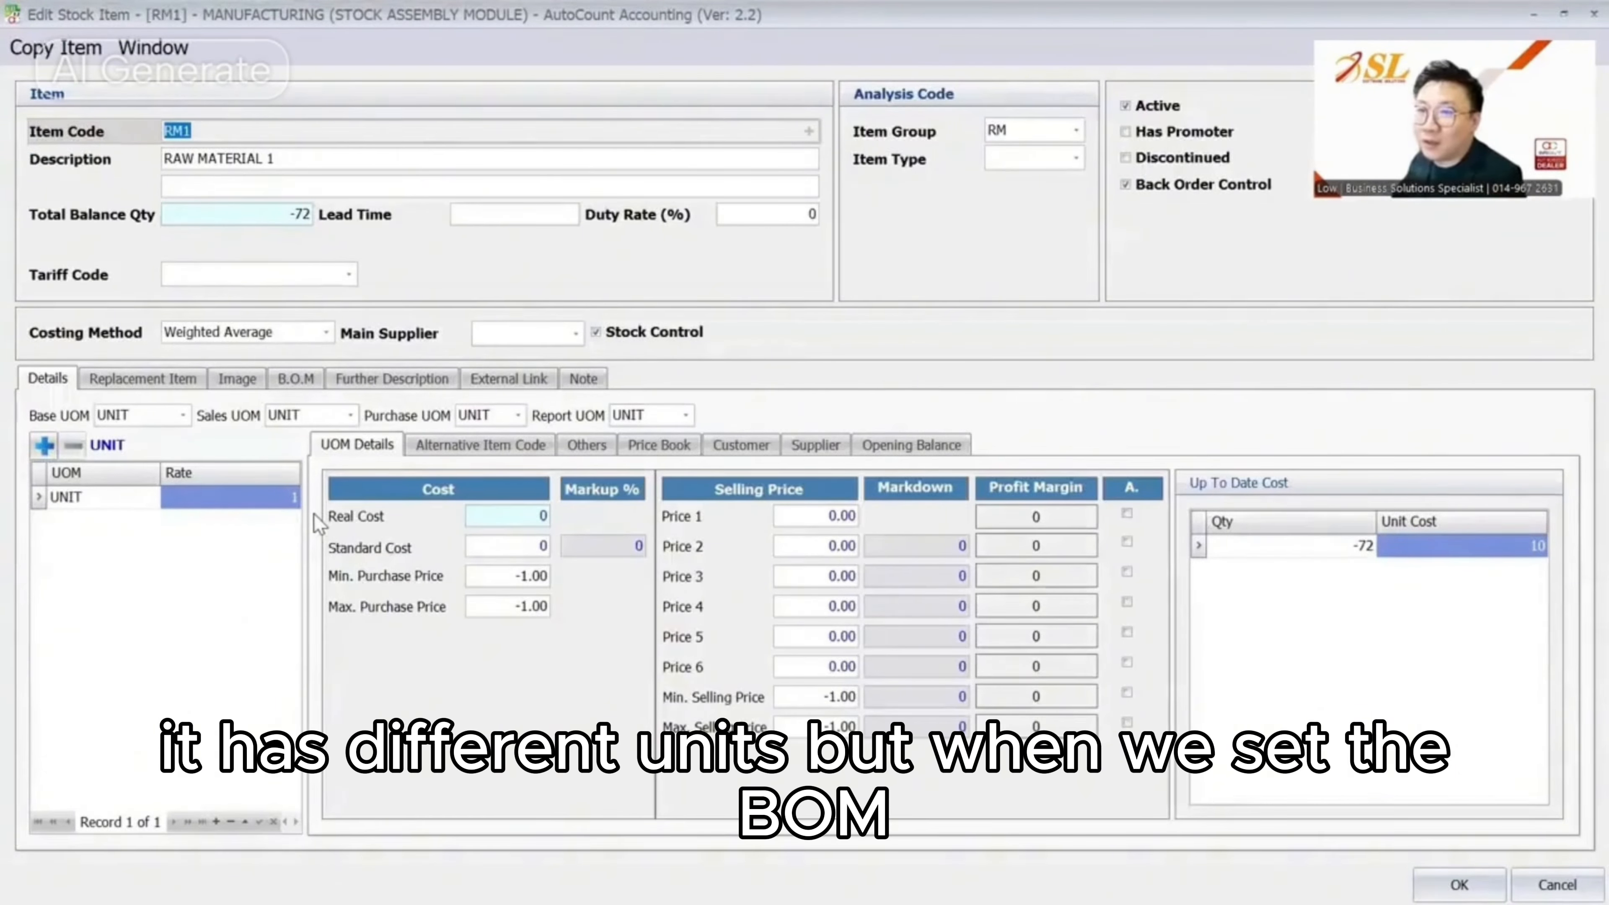
Add RM2 as a sub-item in RM1's bill of materials and open its quantity for editing
{"action": "left_click", "coordinate": [296, 379]}
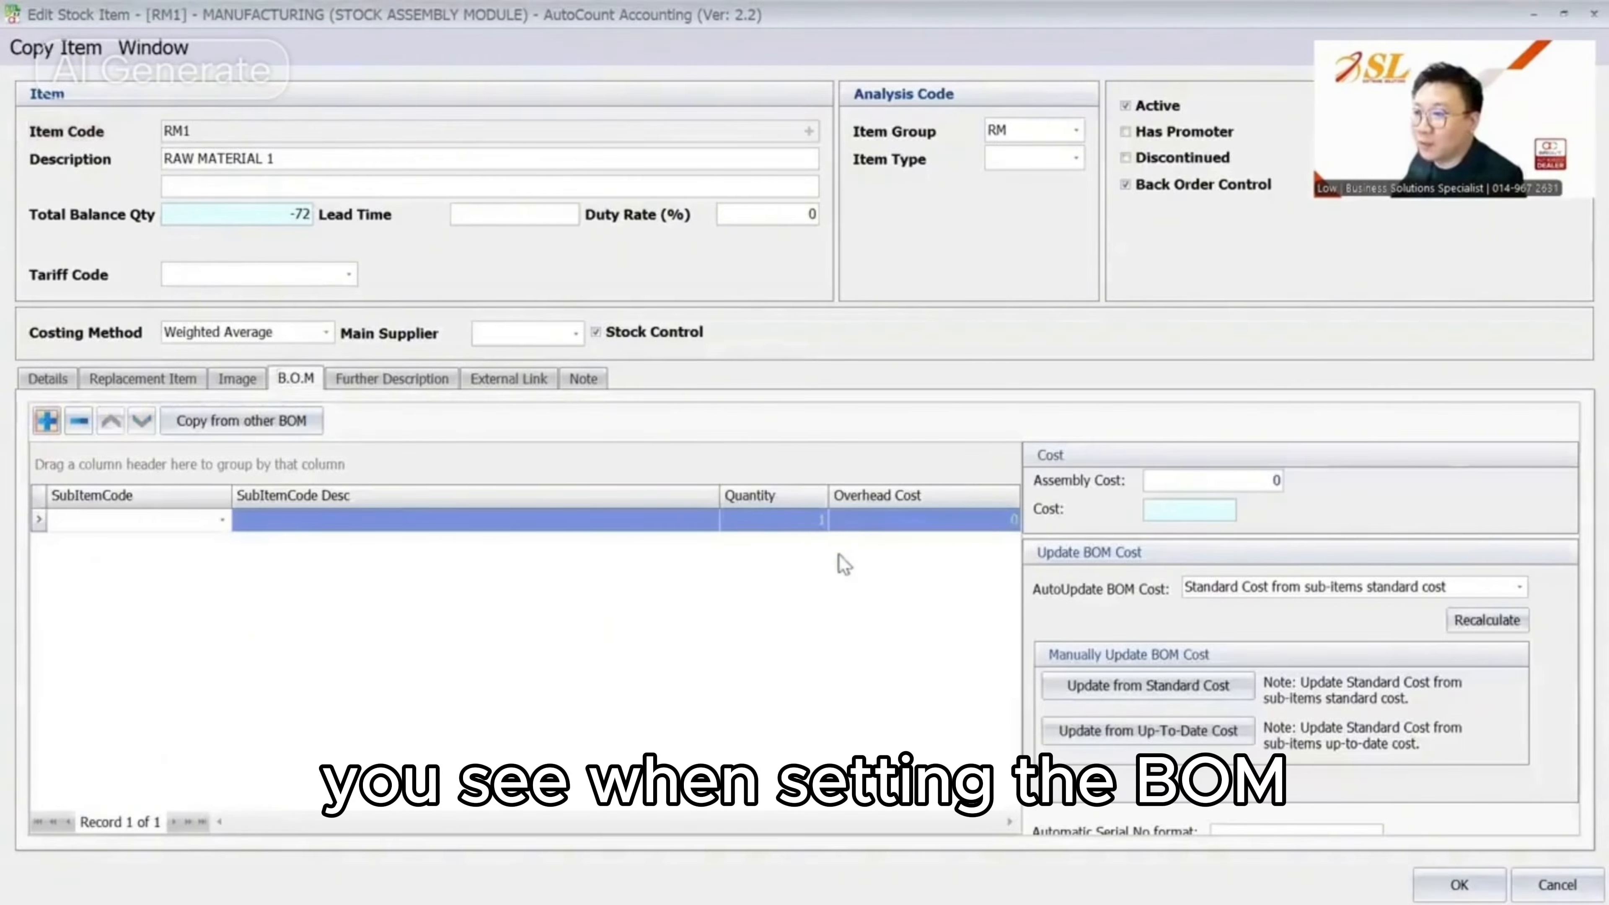
{"action": "left_click", "coordinate": [215, 526]}
{"action": "left_click", "coordinate": [219, 522]}
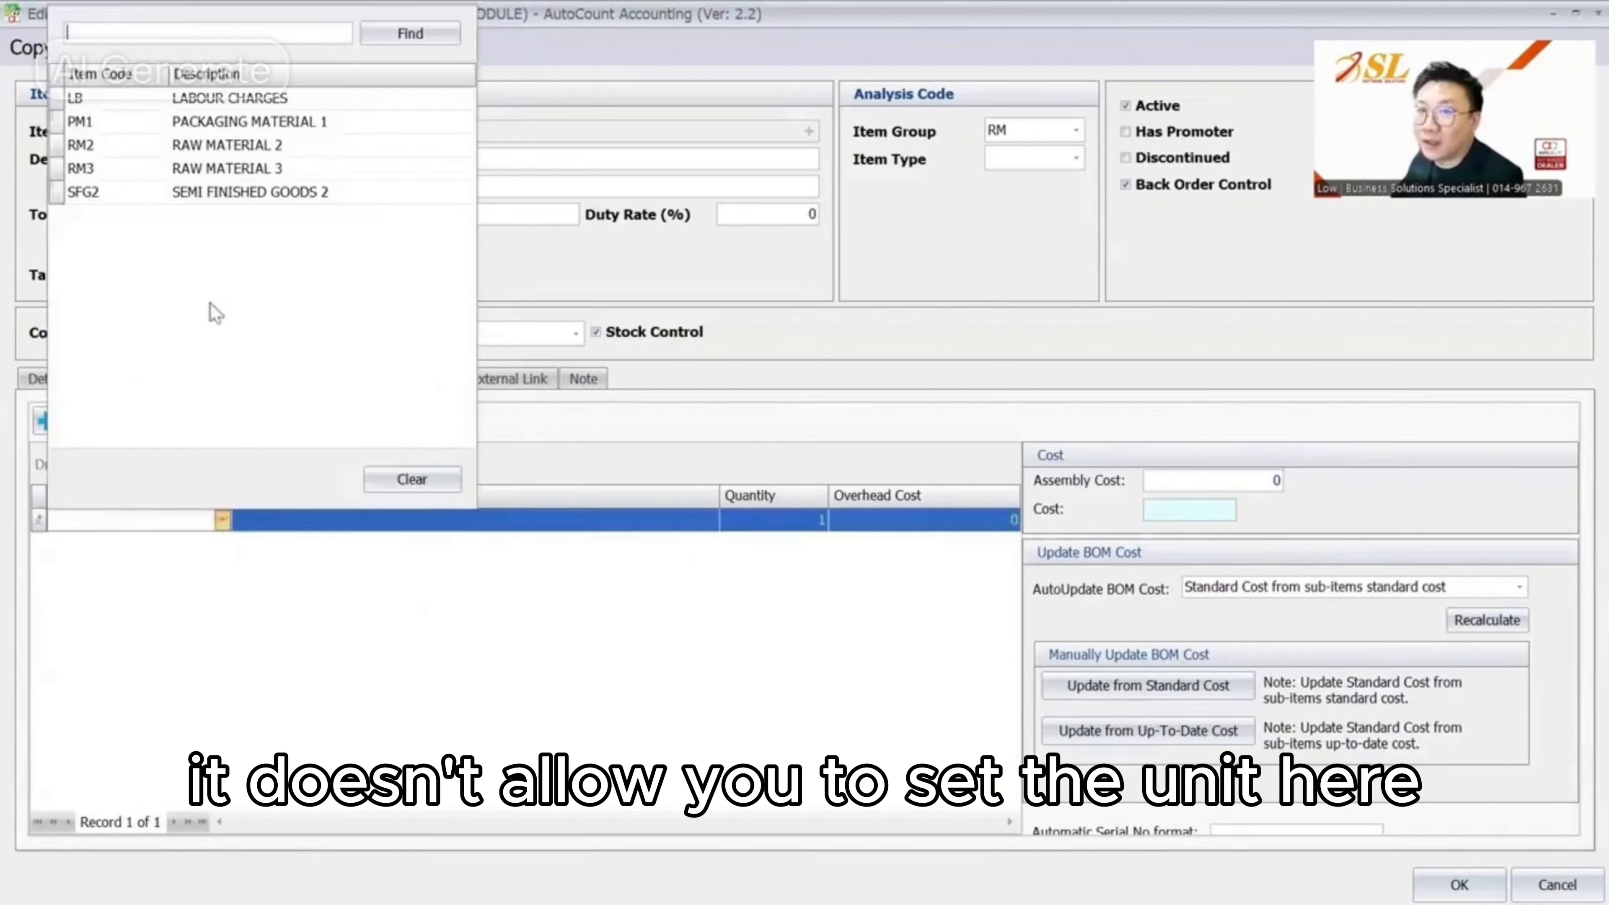
{"action": "left_click", "coordinate": [245, 149]}
{"action": "left_click", "coordinate": [821, 522]}
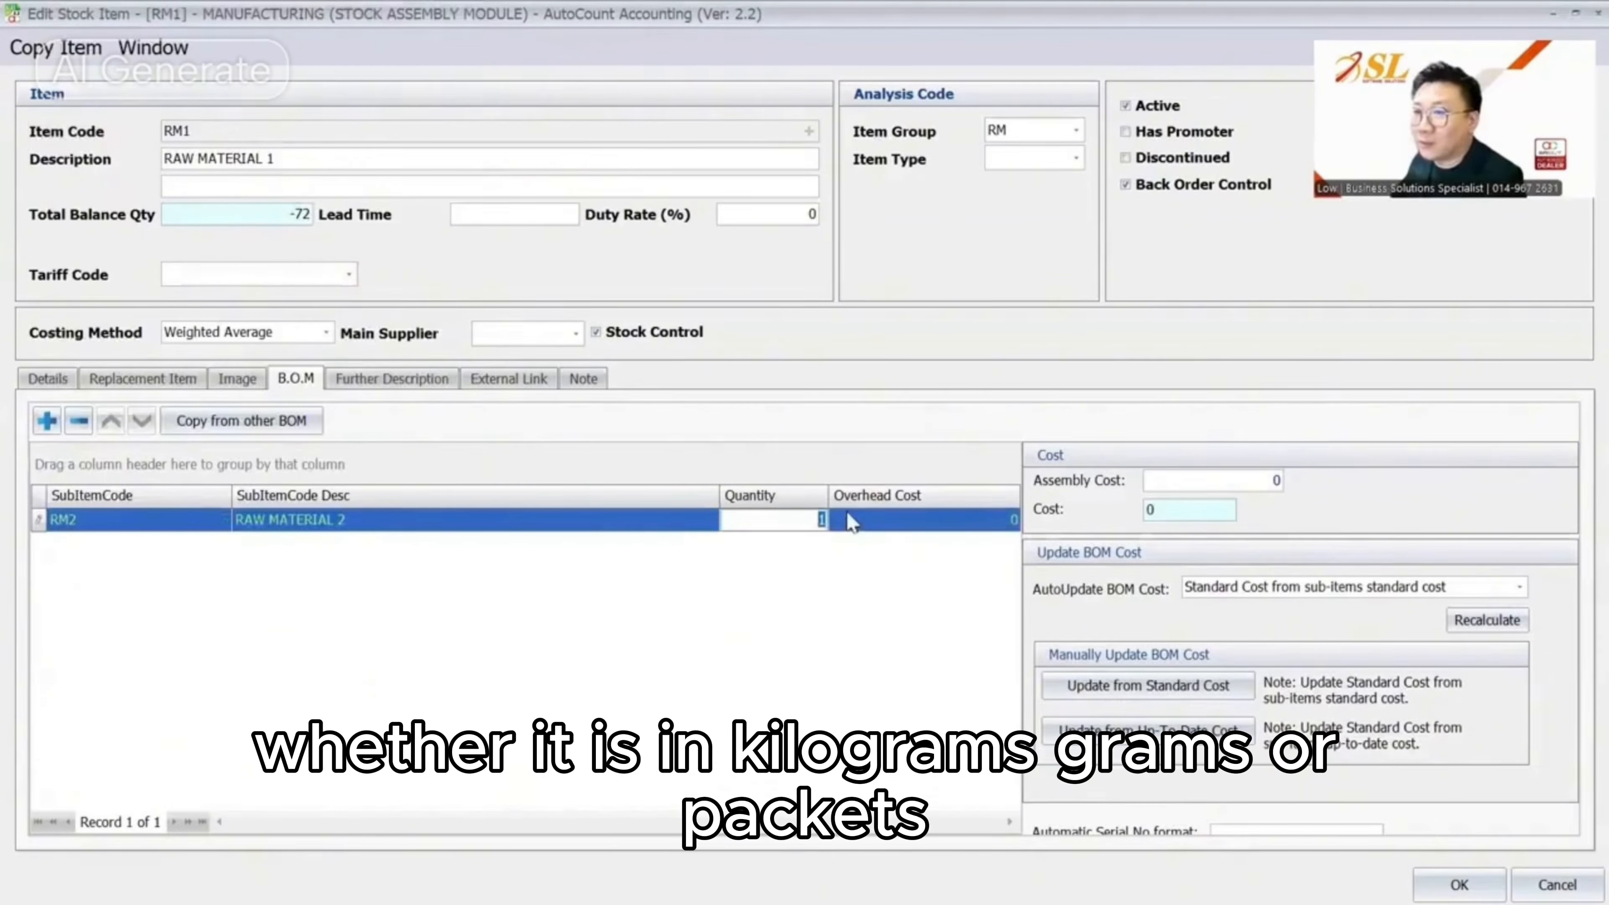